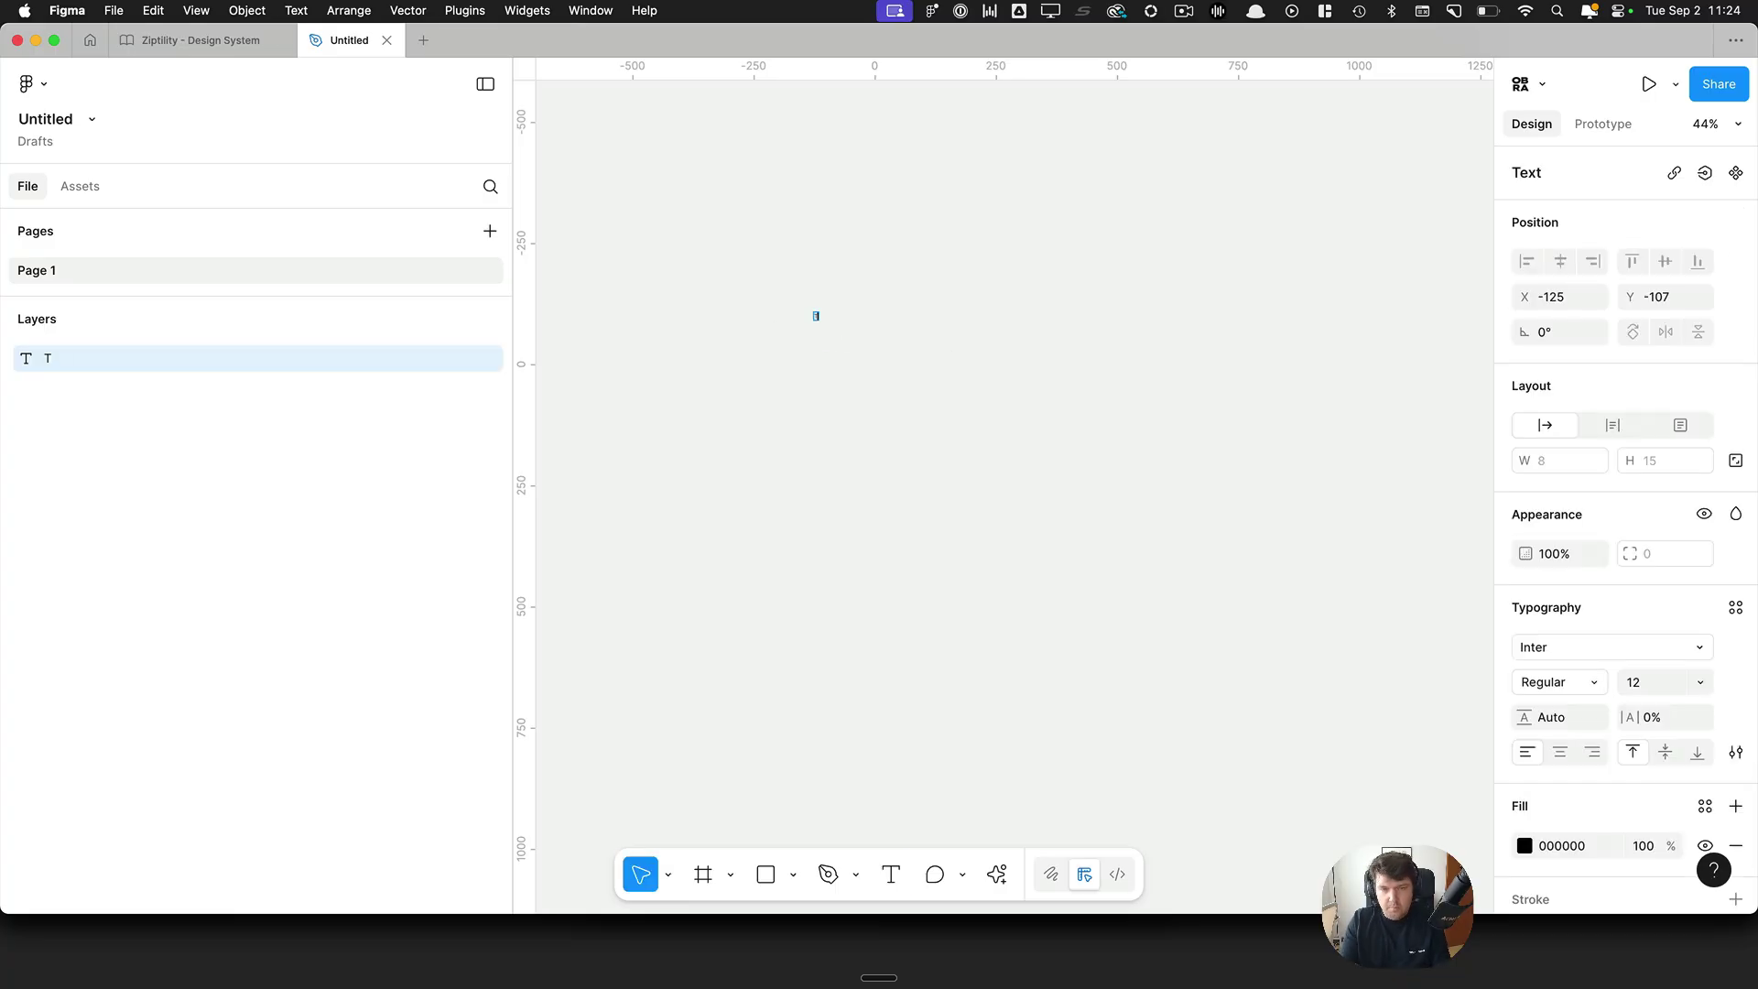
Step: Create the text layer "Title" and format it as Semi Bold at size 20
key("Escape")
type("20")
key("Return")
left_click(1598, 682)
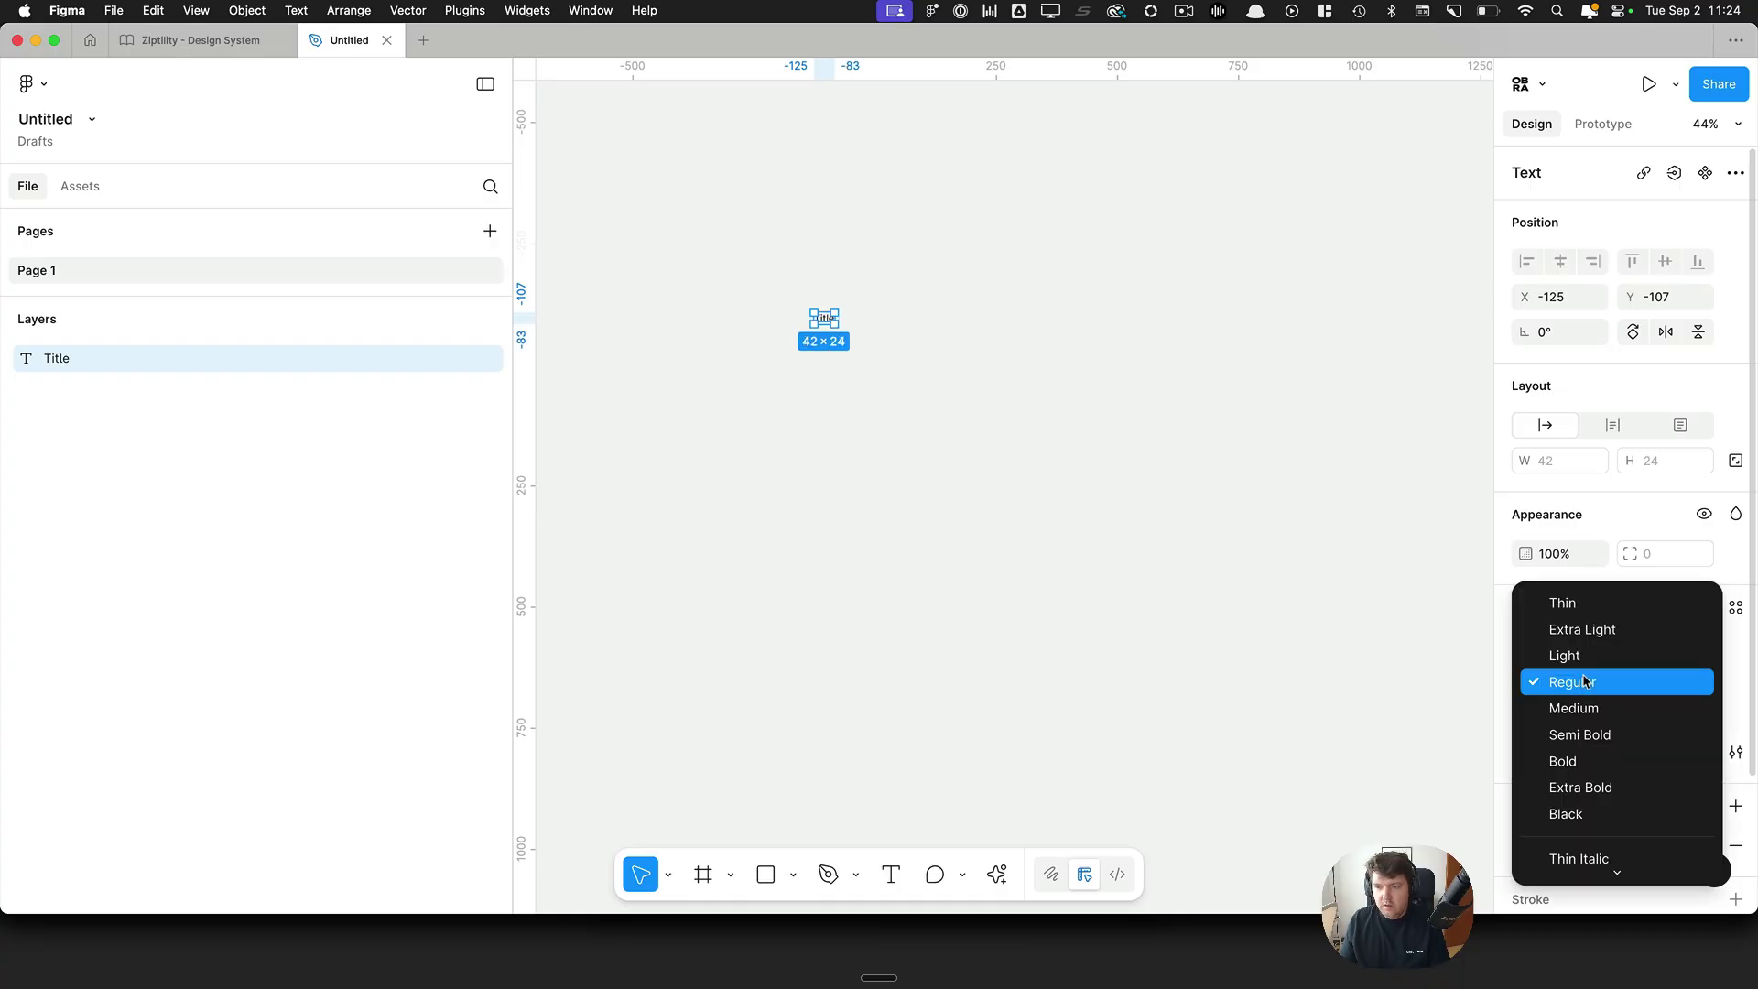
left_click(1617, 730)
scroll(779, 294, "up", 5)
scroll(934, 392, "up", 7)
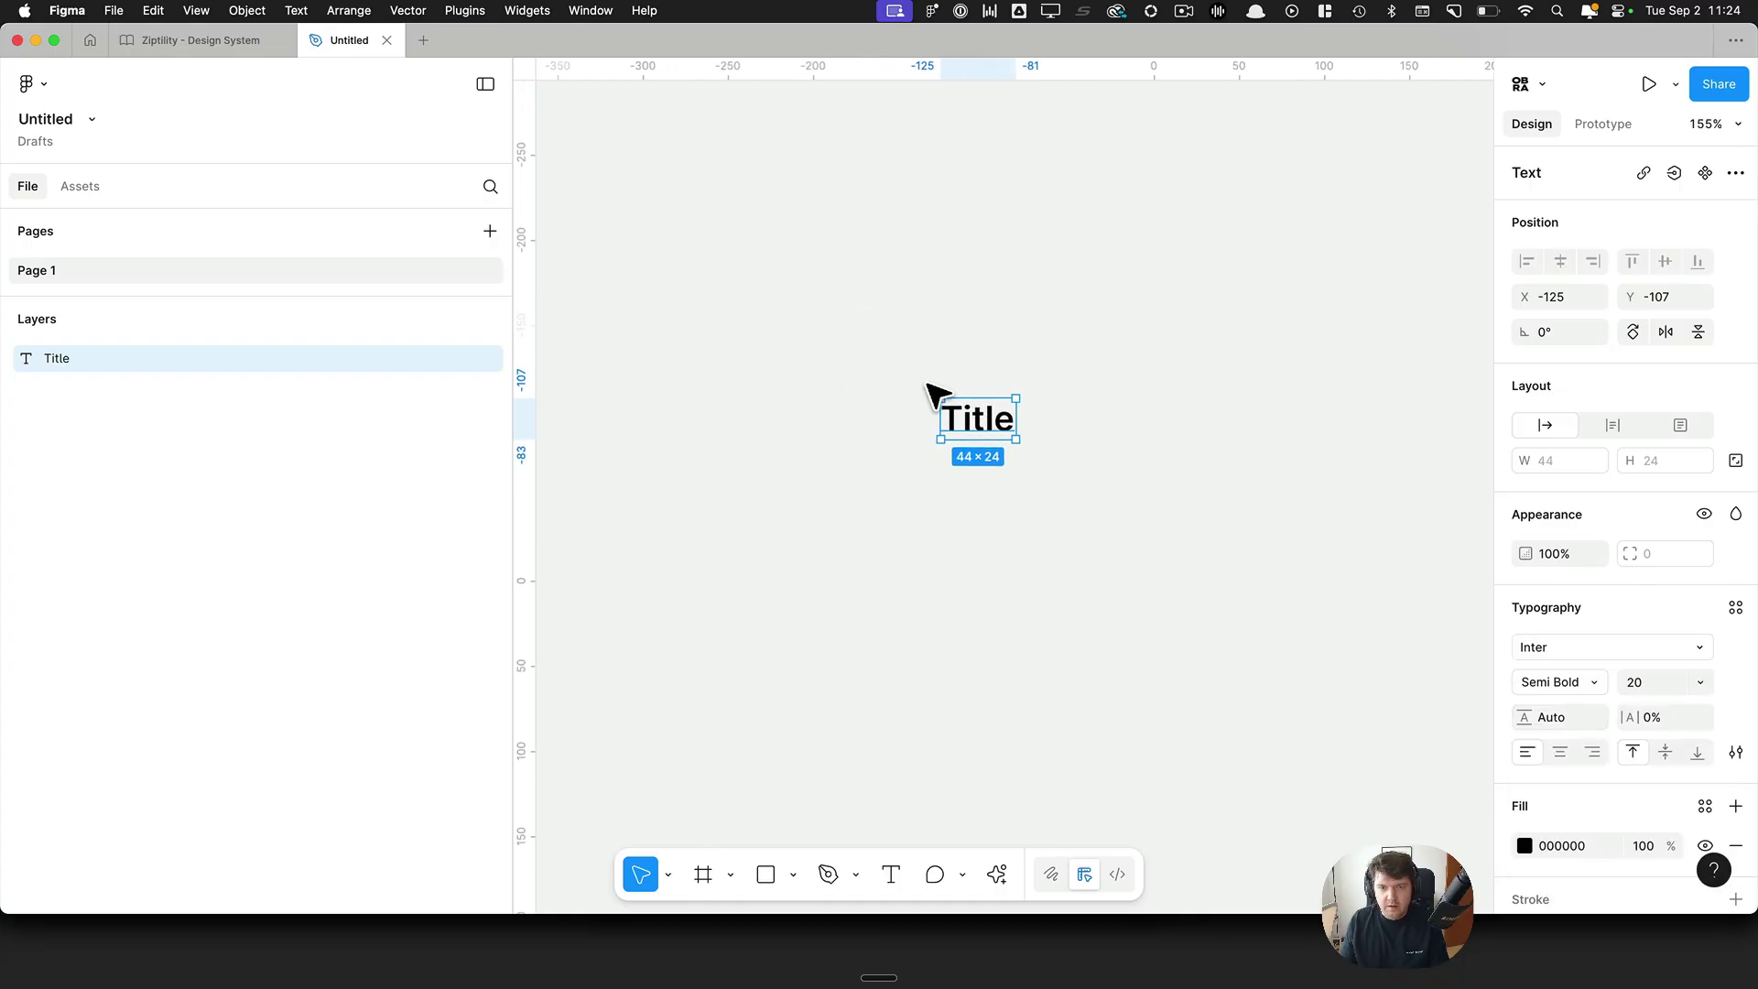
left_click(984, 399)
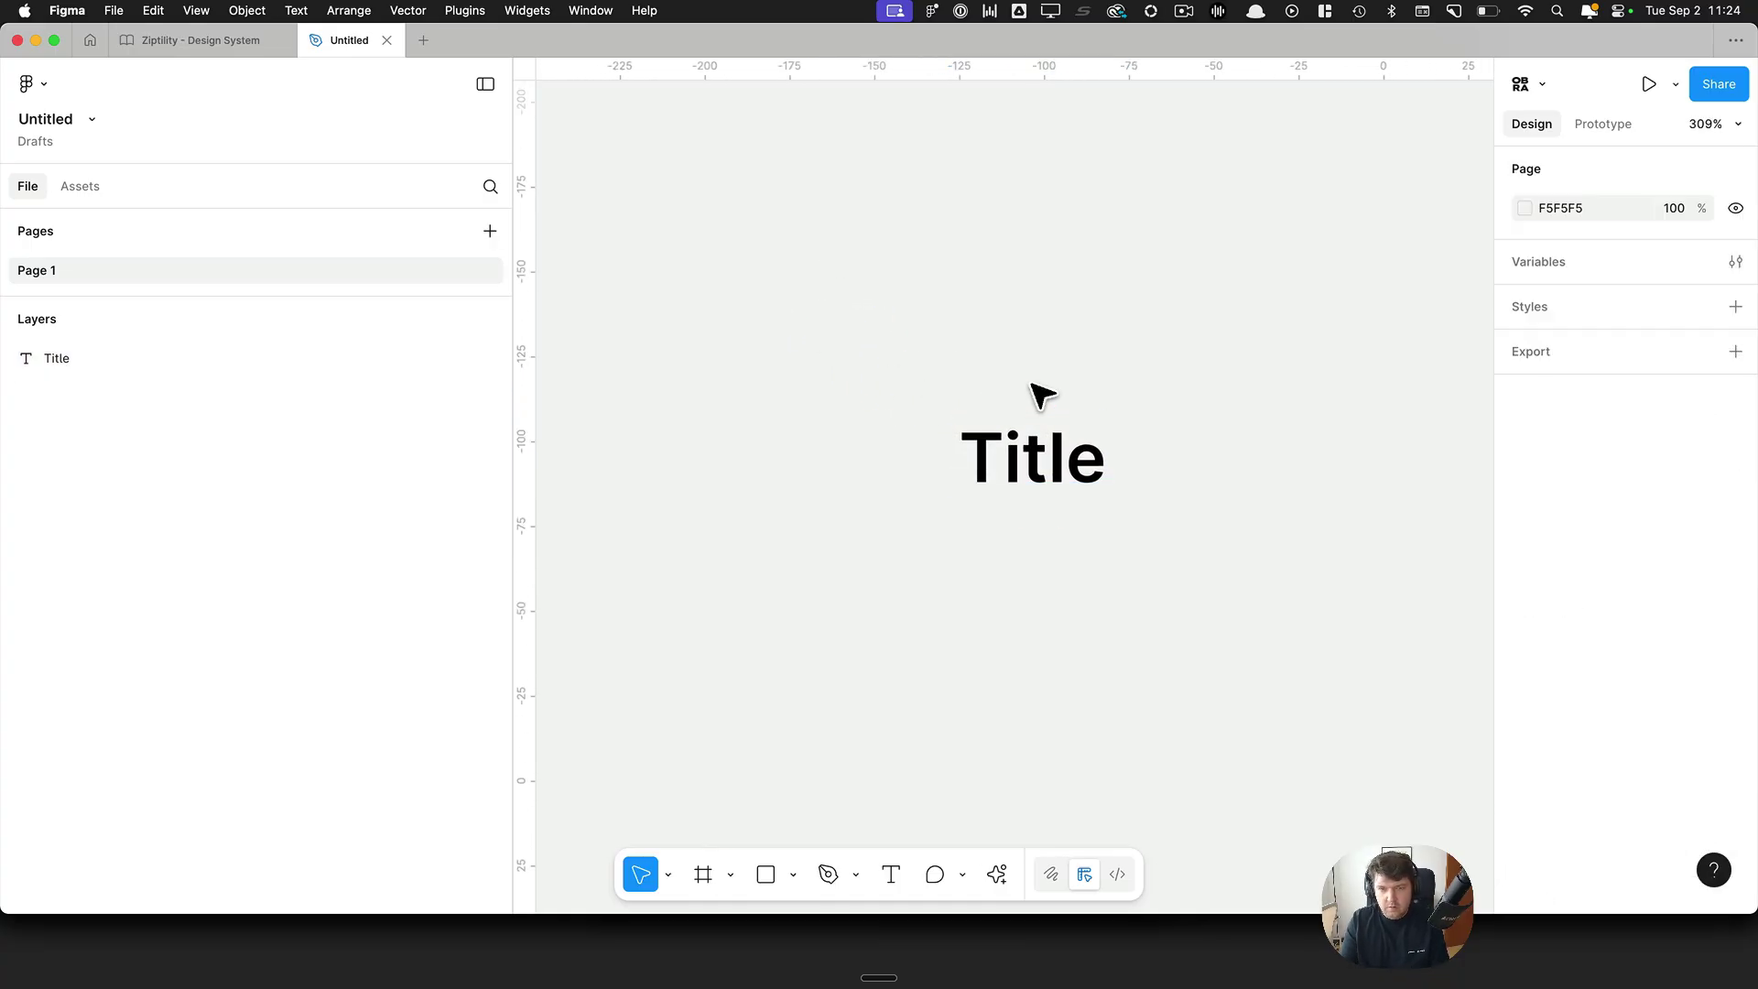
Step: Find the Obra Icons plugin among the plugins and widgets and run it
key("super+k")
left_click(785, 509)
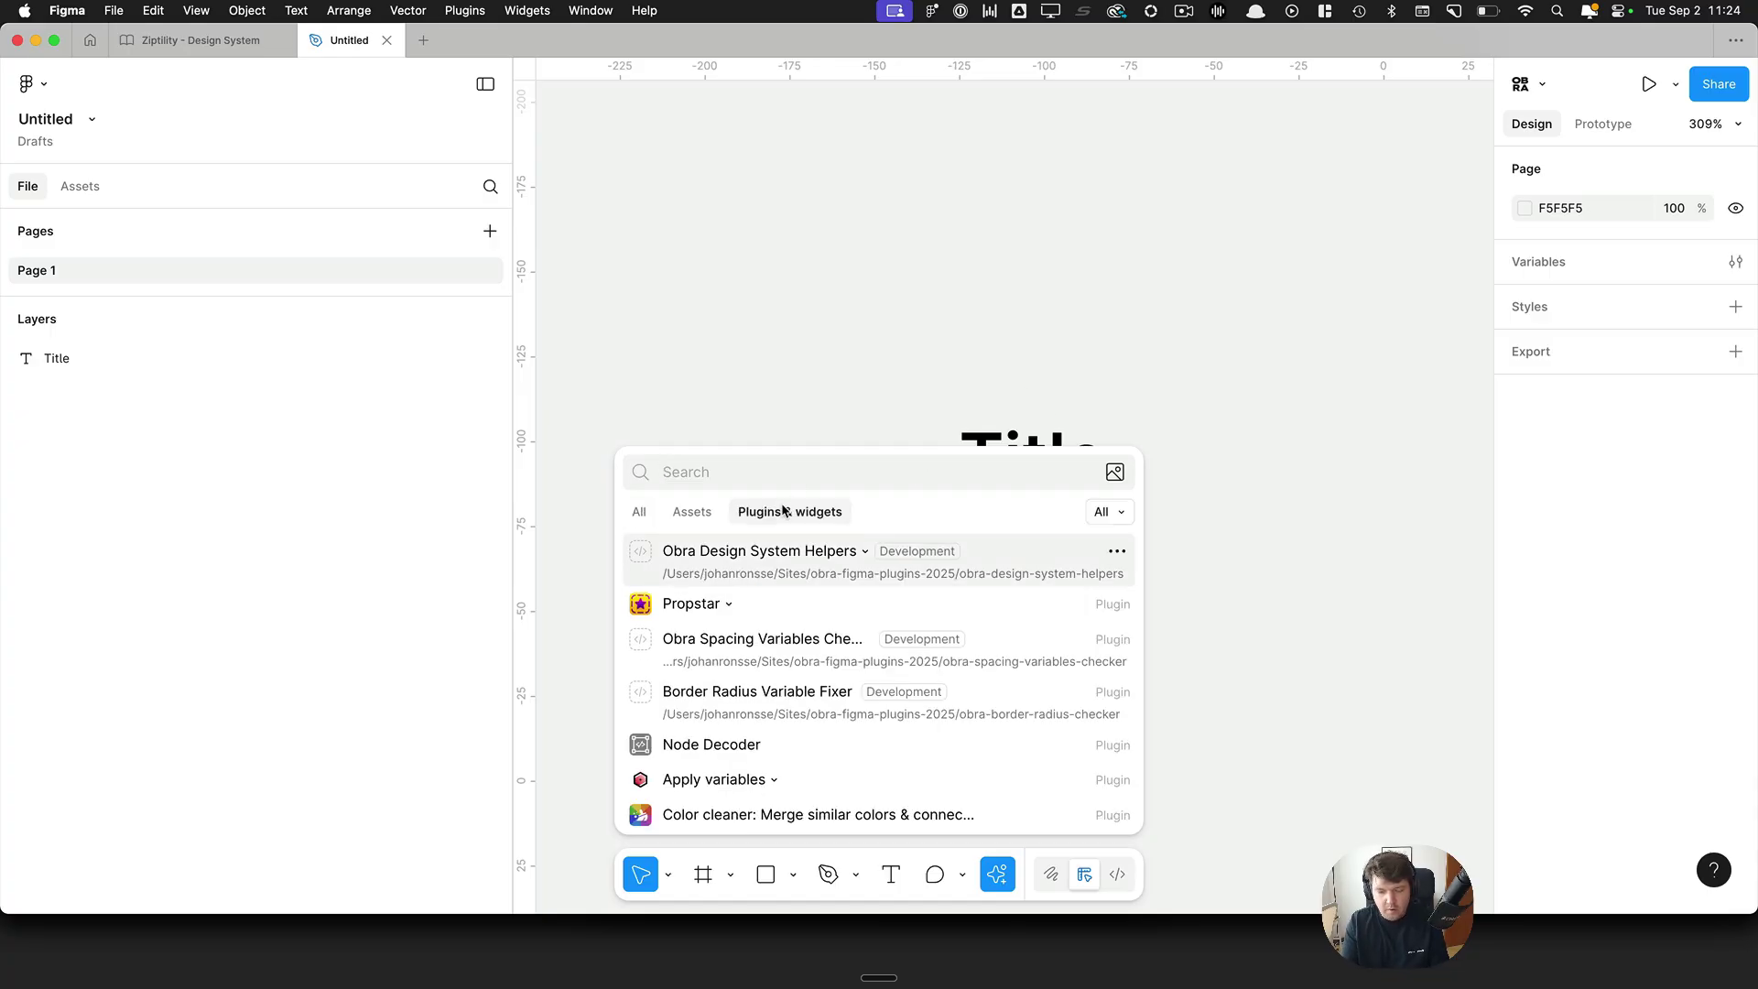
type("obra")
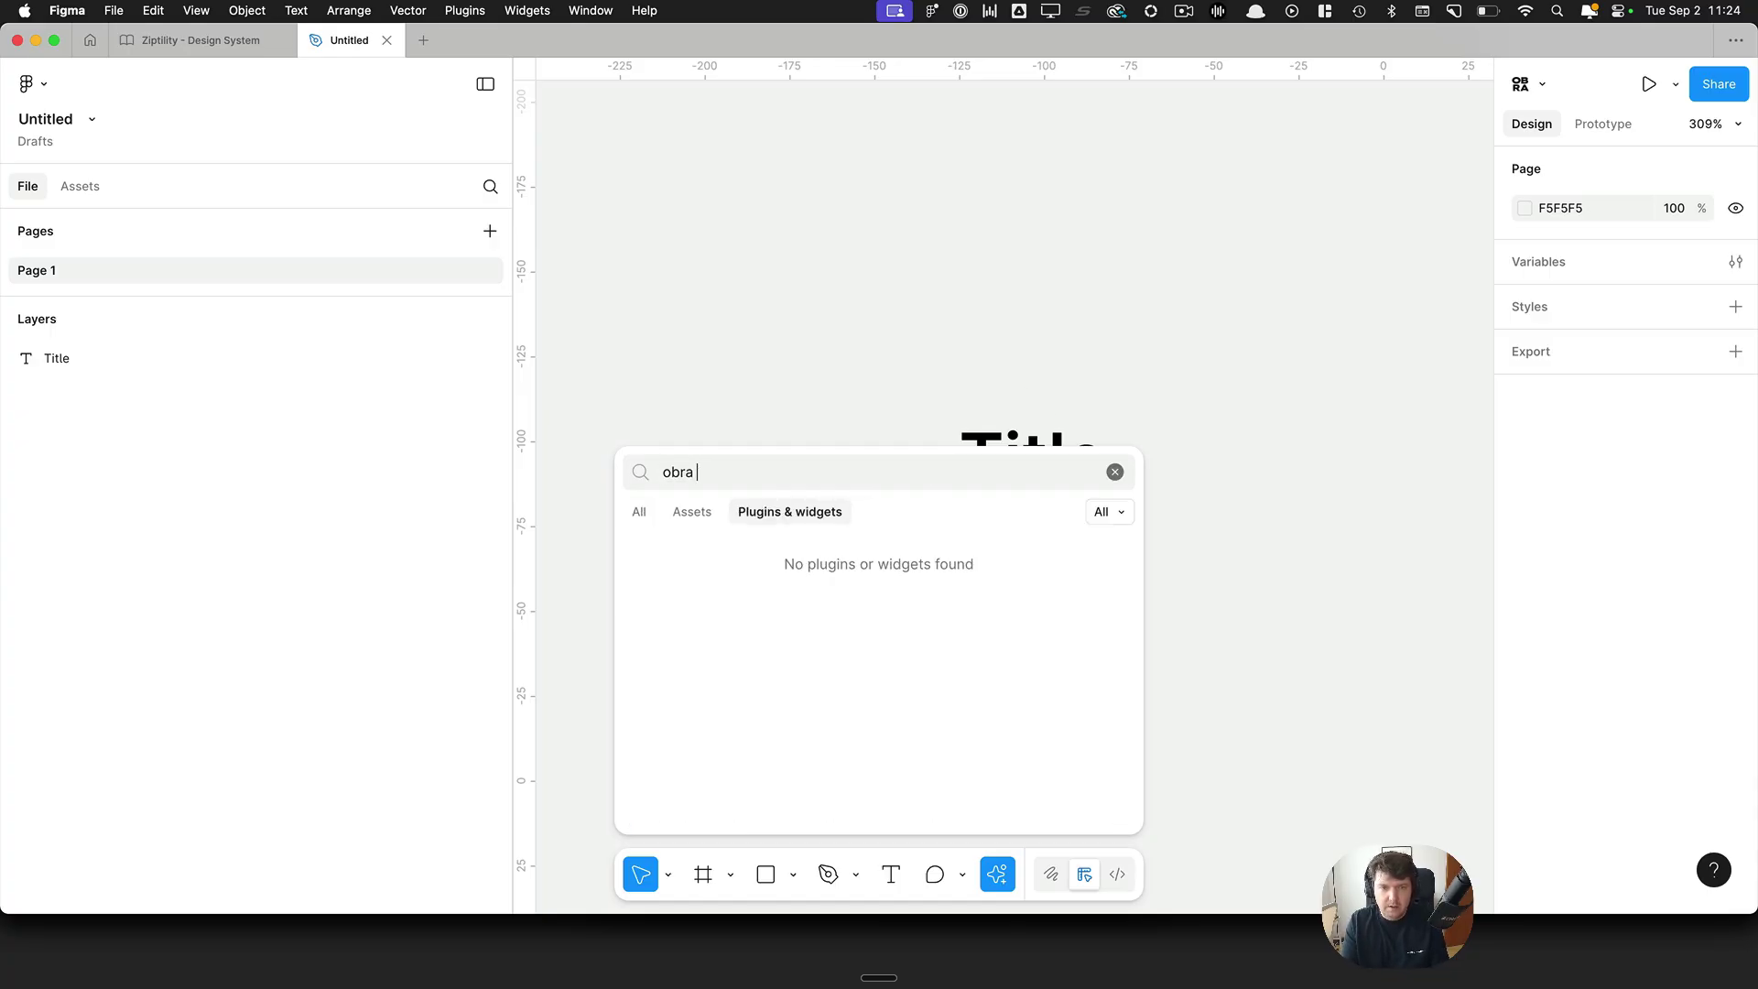
key("BackSpace")
key("BackSpace")
key("BackSpace")
key("BackSpace")
key("Down")
key("Down")
key("Return")
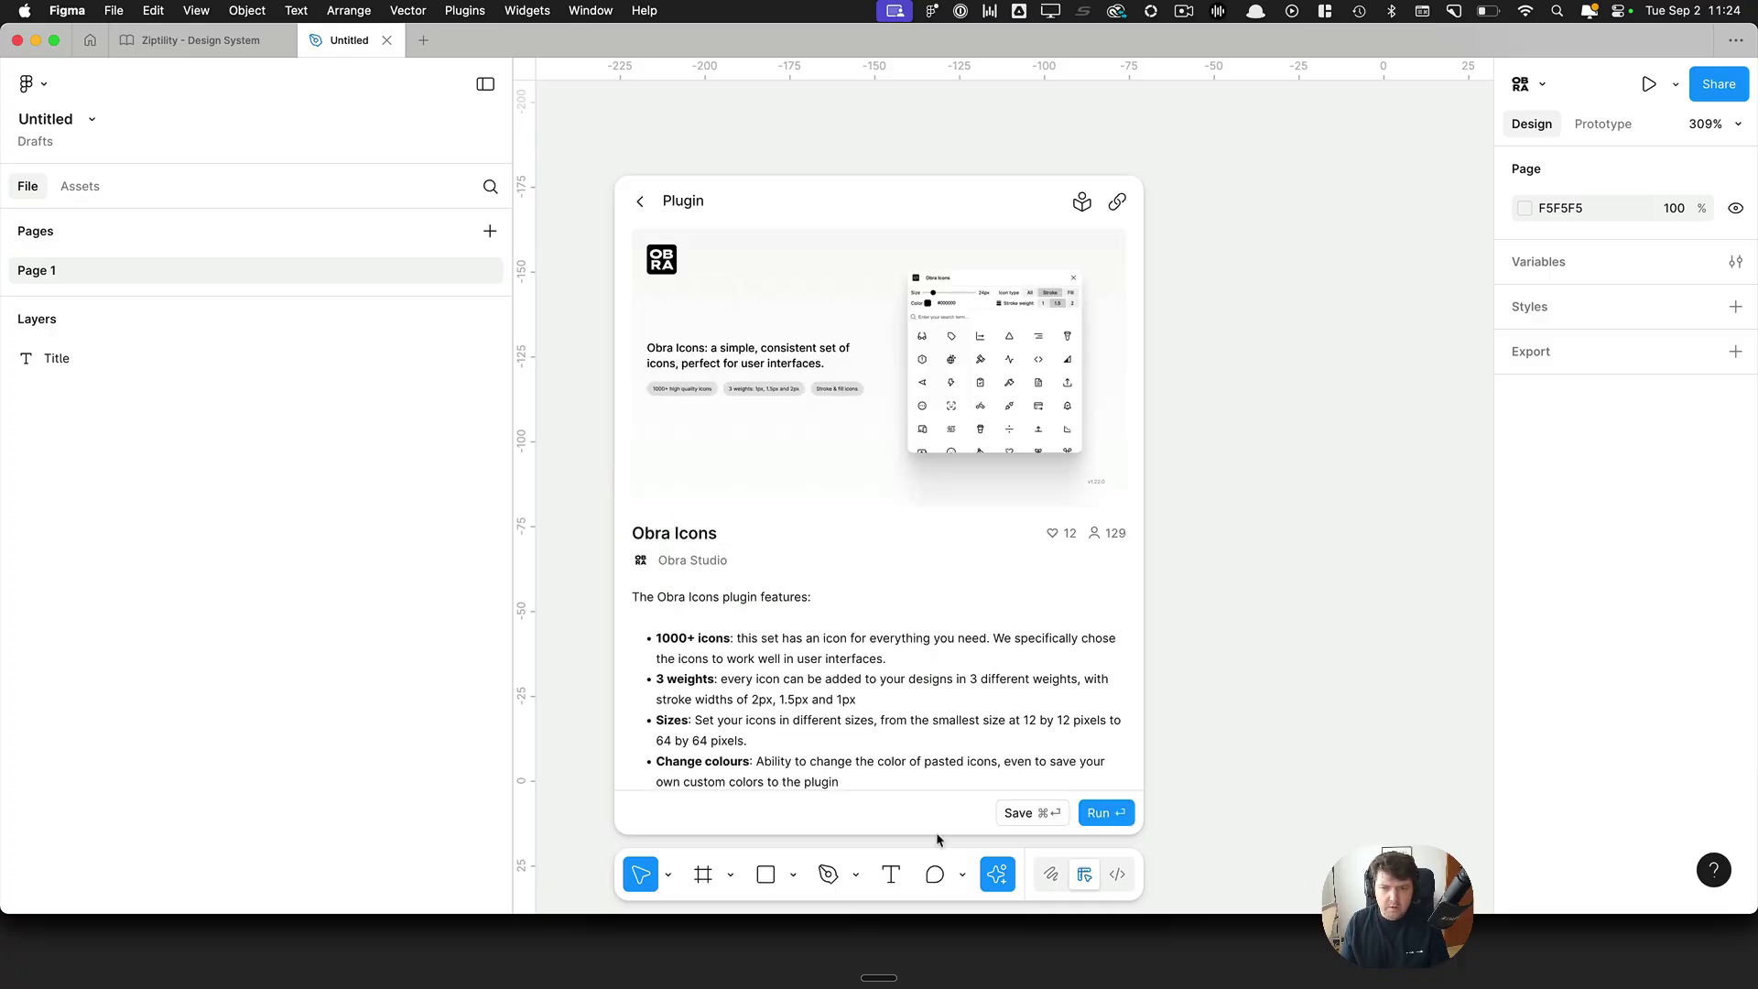
key("Return")
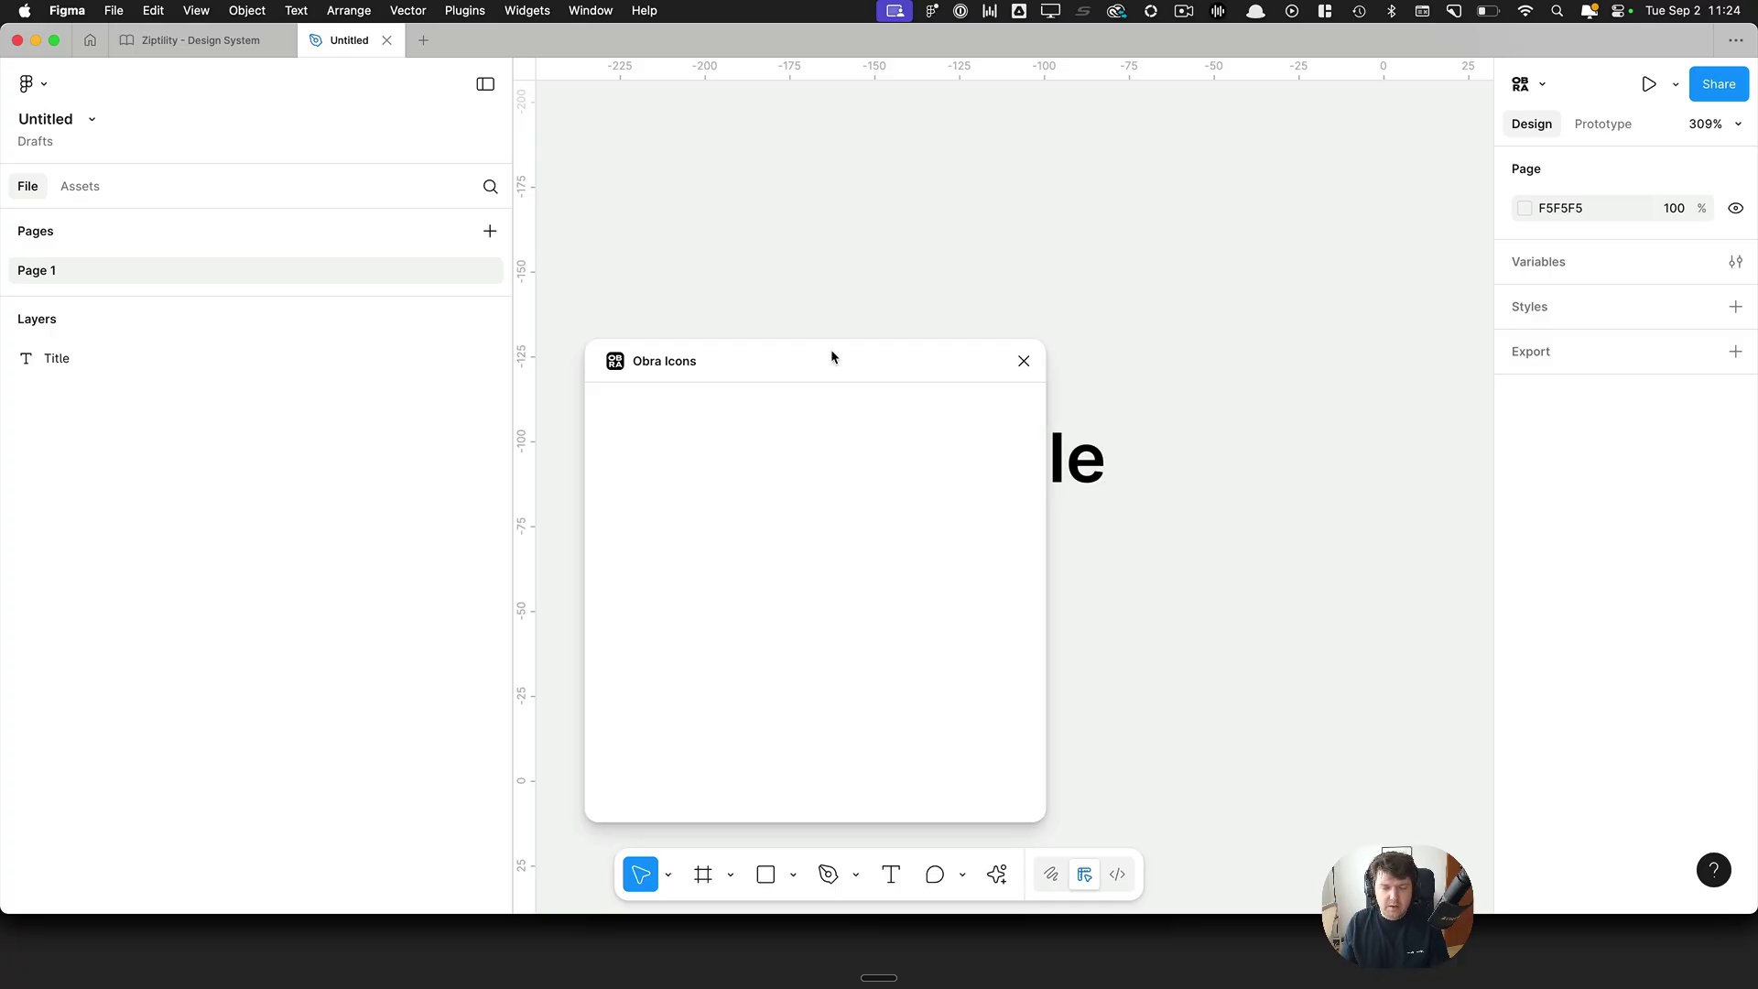
Step: Search the icon plugin for "box" and insert the outlined box icon beside the Title text
left_click(1151, 255)
type("box")
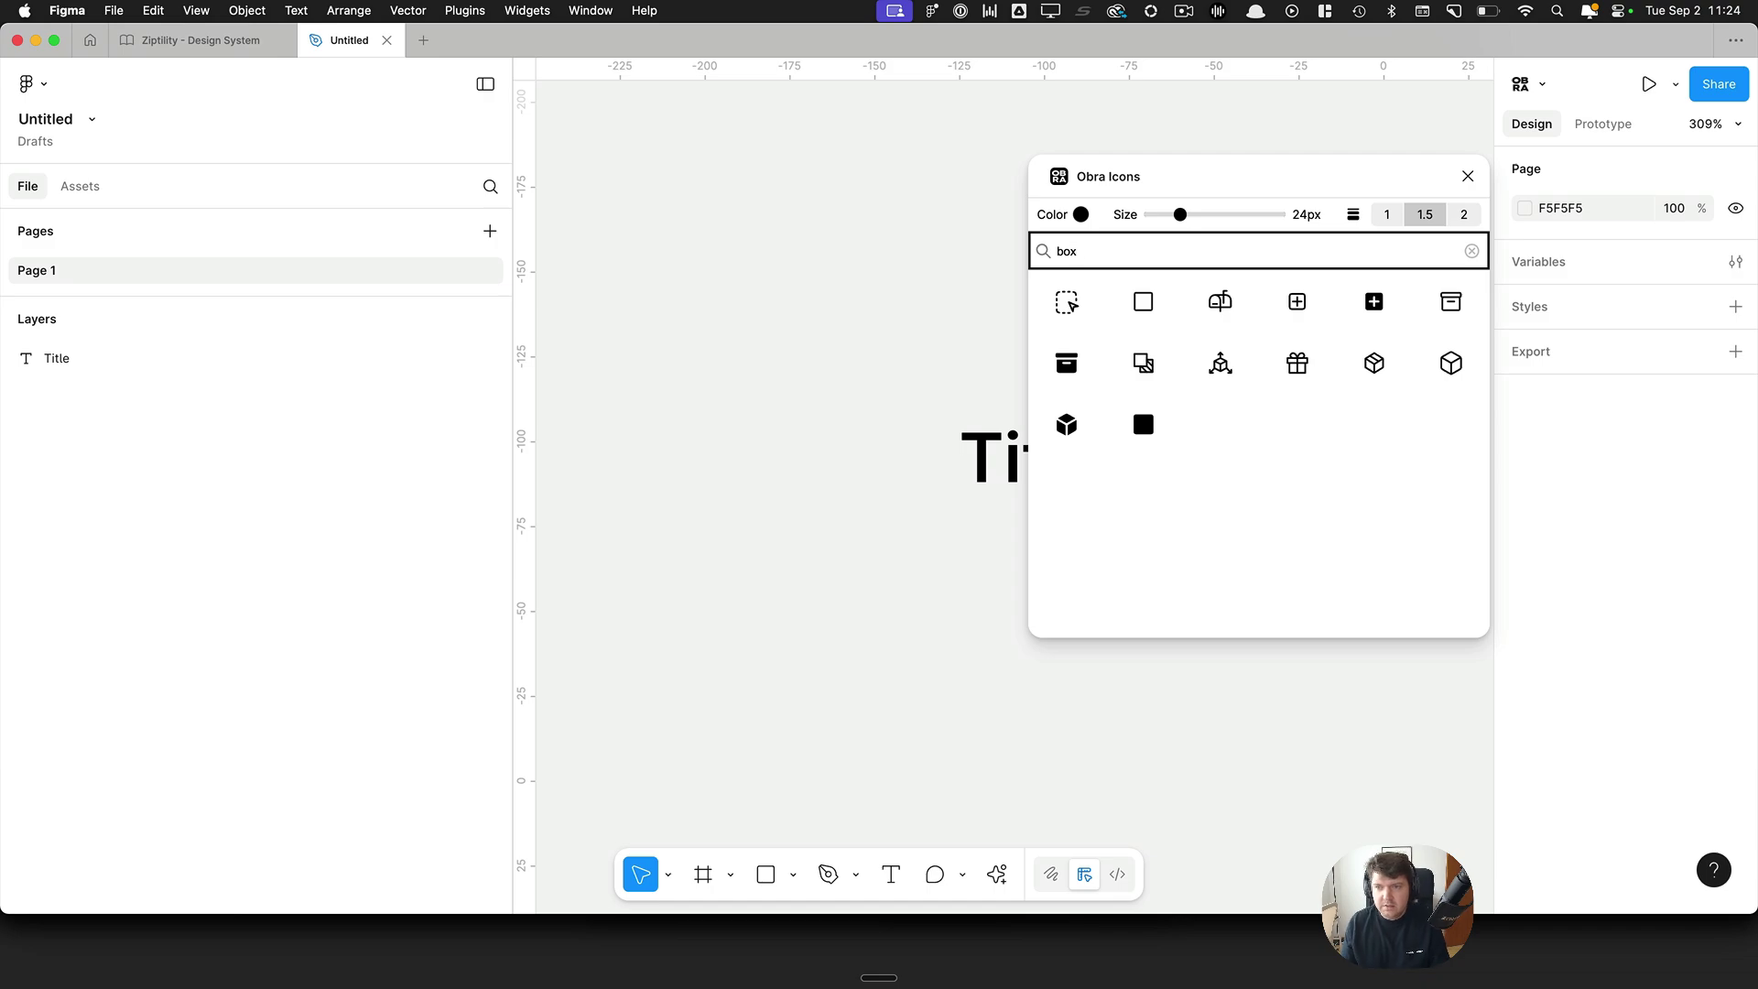
scroll(973, 275, "right", 5)
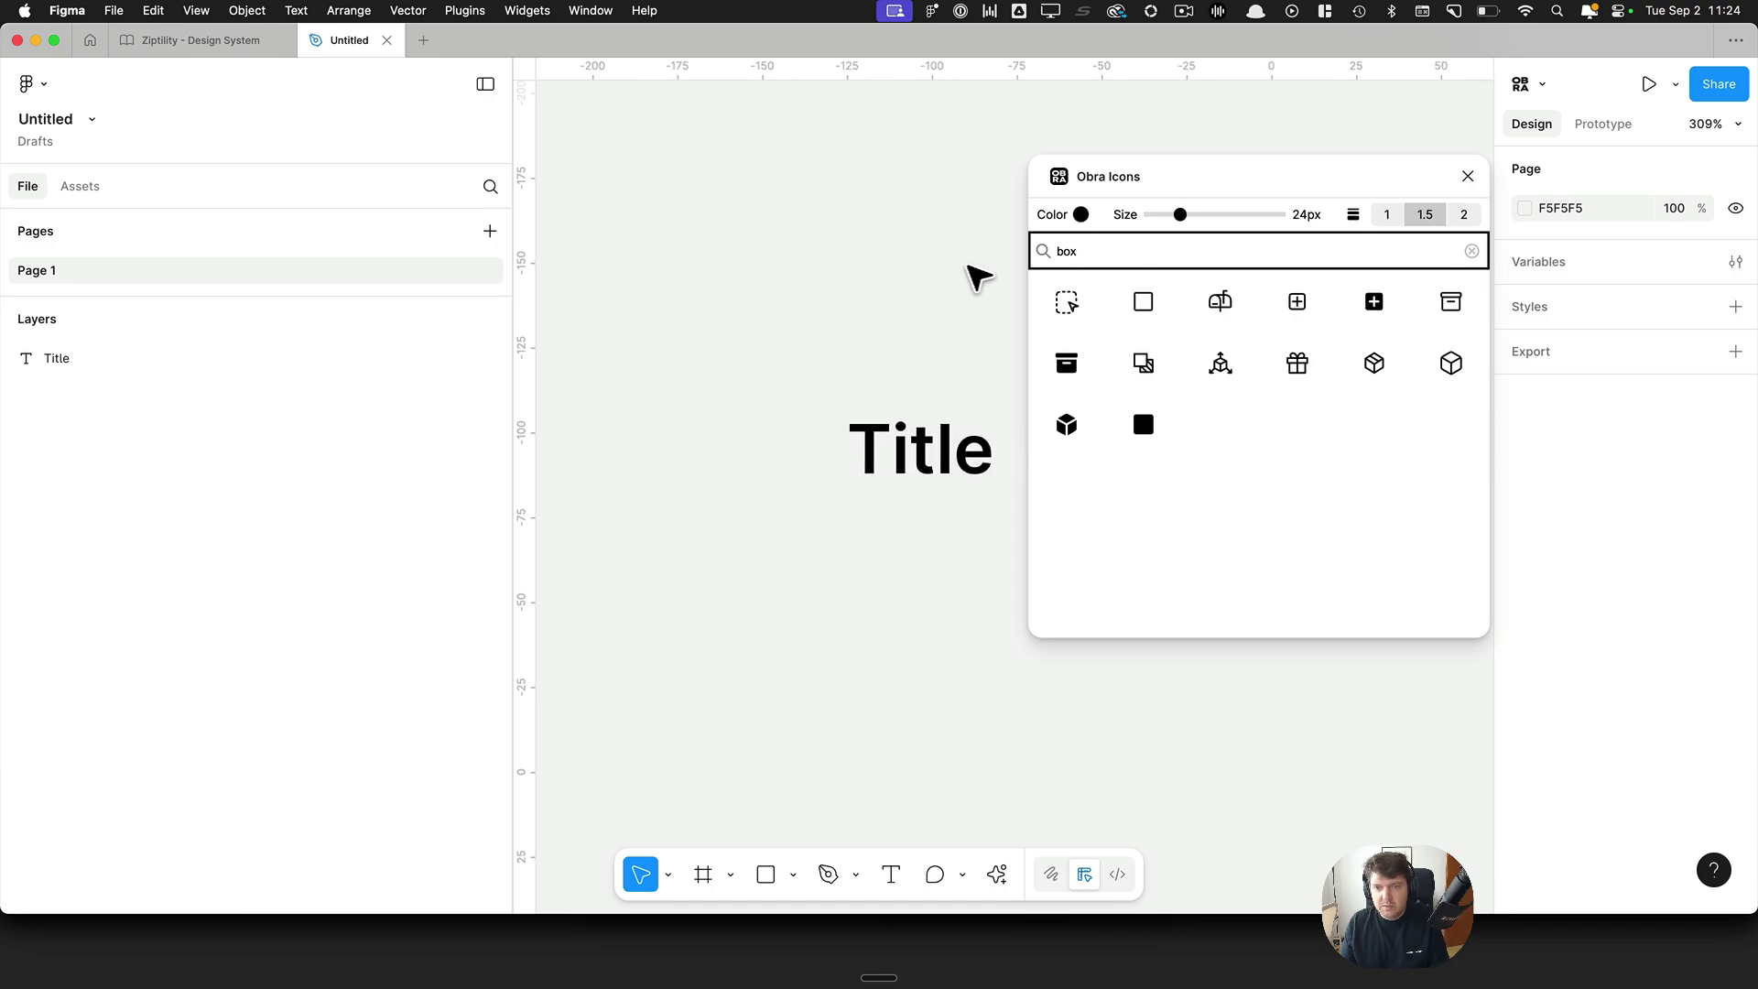
left_click(1143, 302)
scroll(958, 334, "right", 3)
Step: Search the icon plugin for "chevr" and insert the chevron-left icon beside the box icon
left_click(1150, 261)
type("chevr")
scroll(773, 259, "right", 4)
left_click(1456, 304)
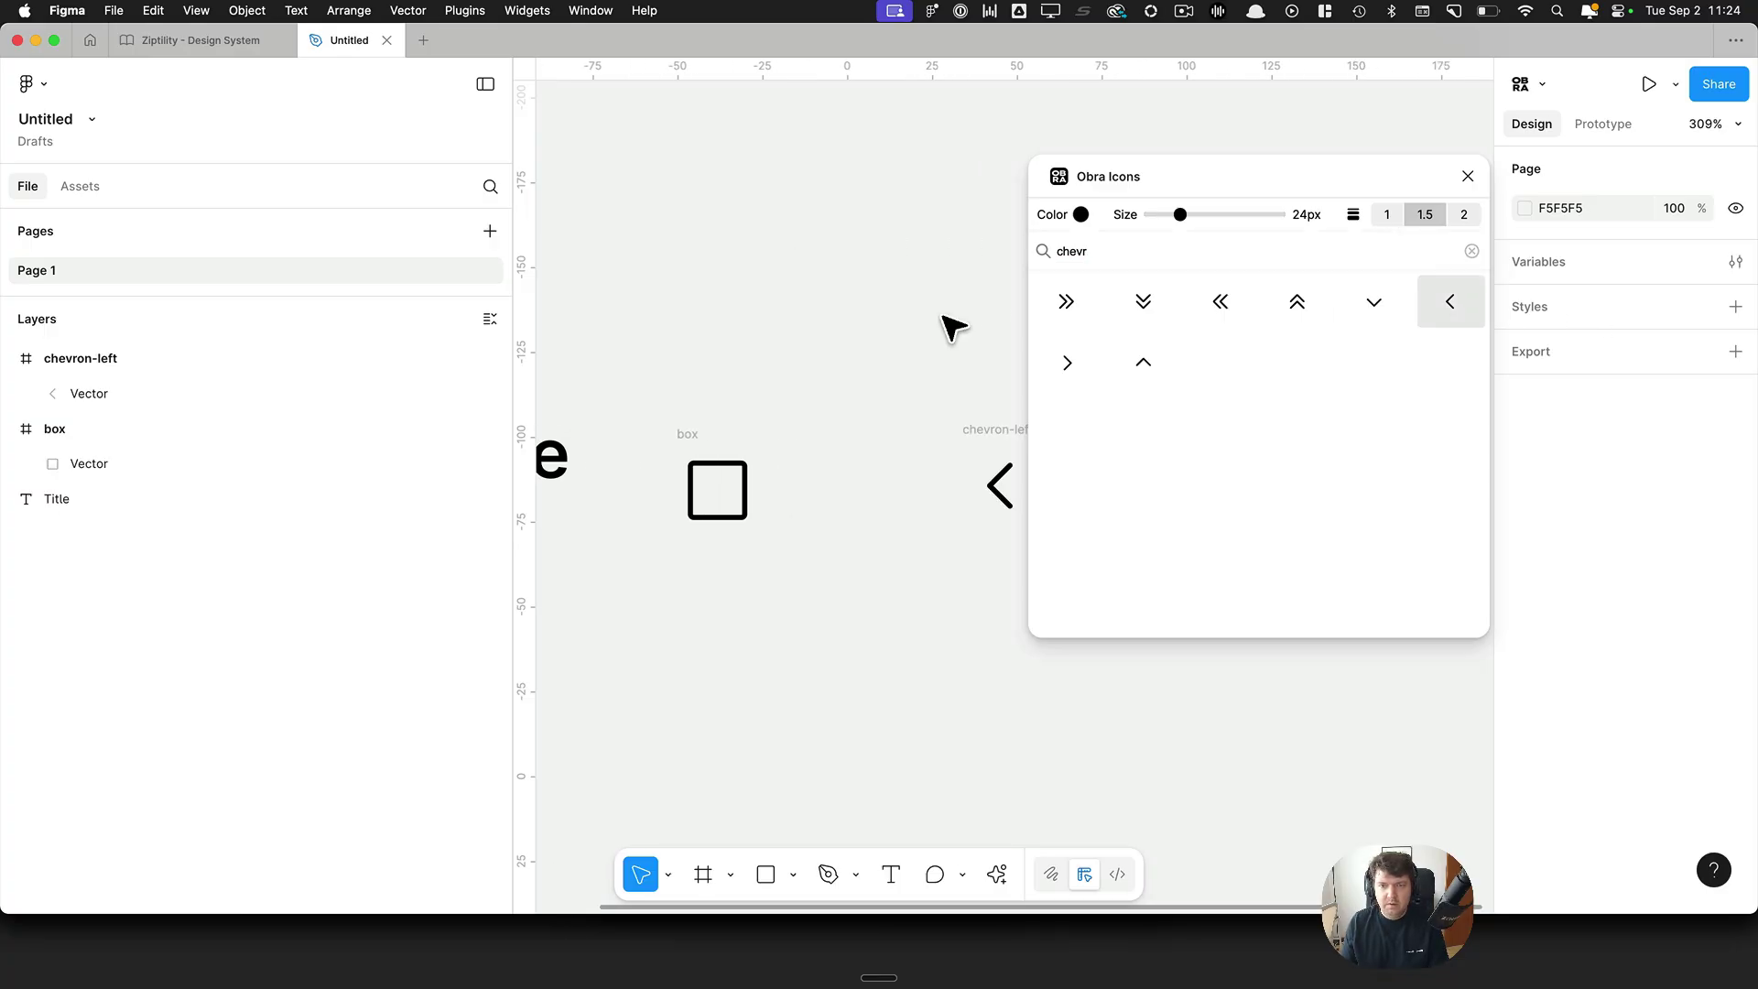
scroll(953, 327, "right", 3)
Step: Search the icon plugin for "close", insert the plain close icon, and exit the plugin
left_click(1145, 249)
type("close")
left_click(1067, 303)
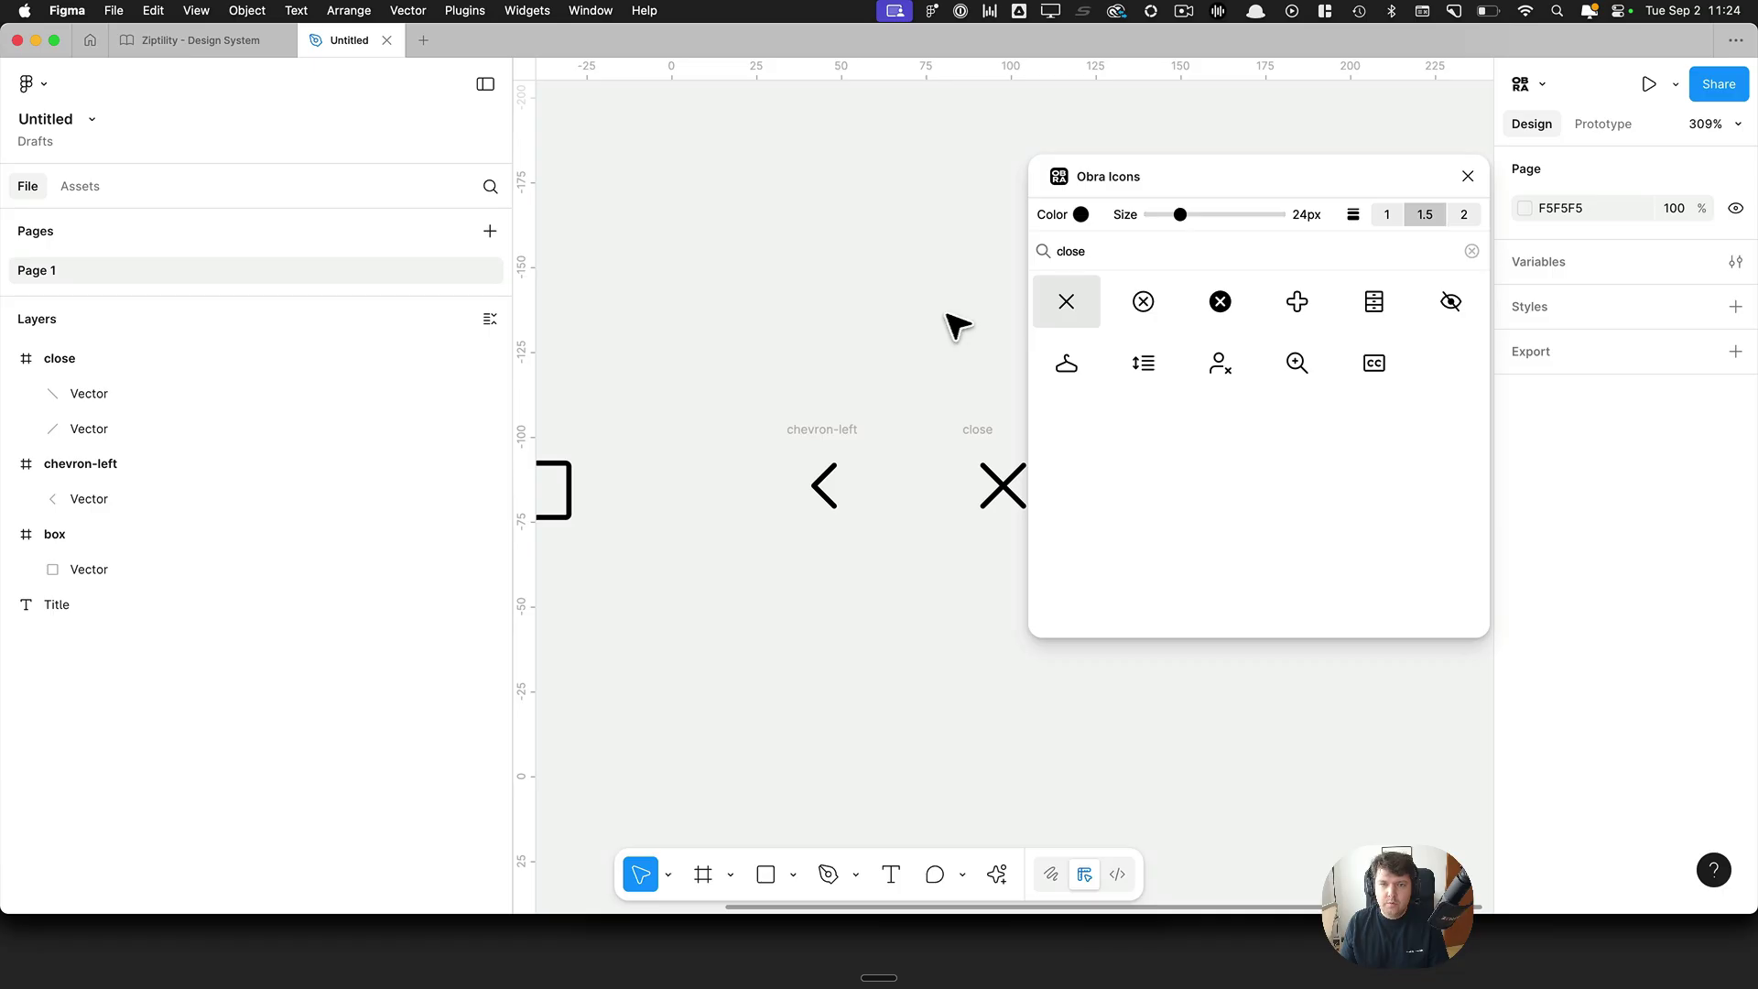
left_click(1468, 176)
Step: Turn the box, chevron-left and close icons into separate components
scroll(918, 266, "down", 5)
left_click_drag(919, 267, 1022, 282)
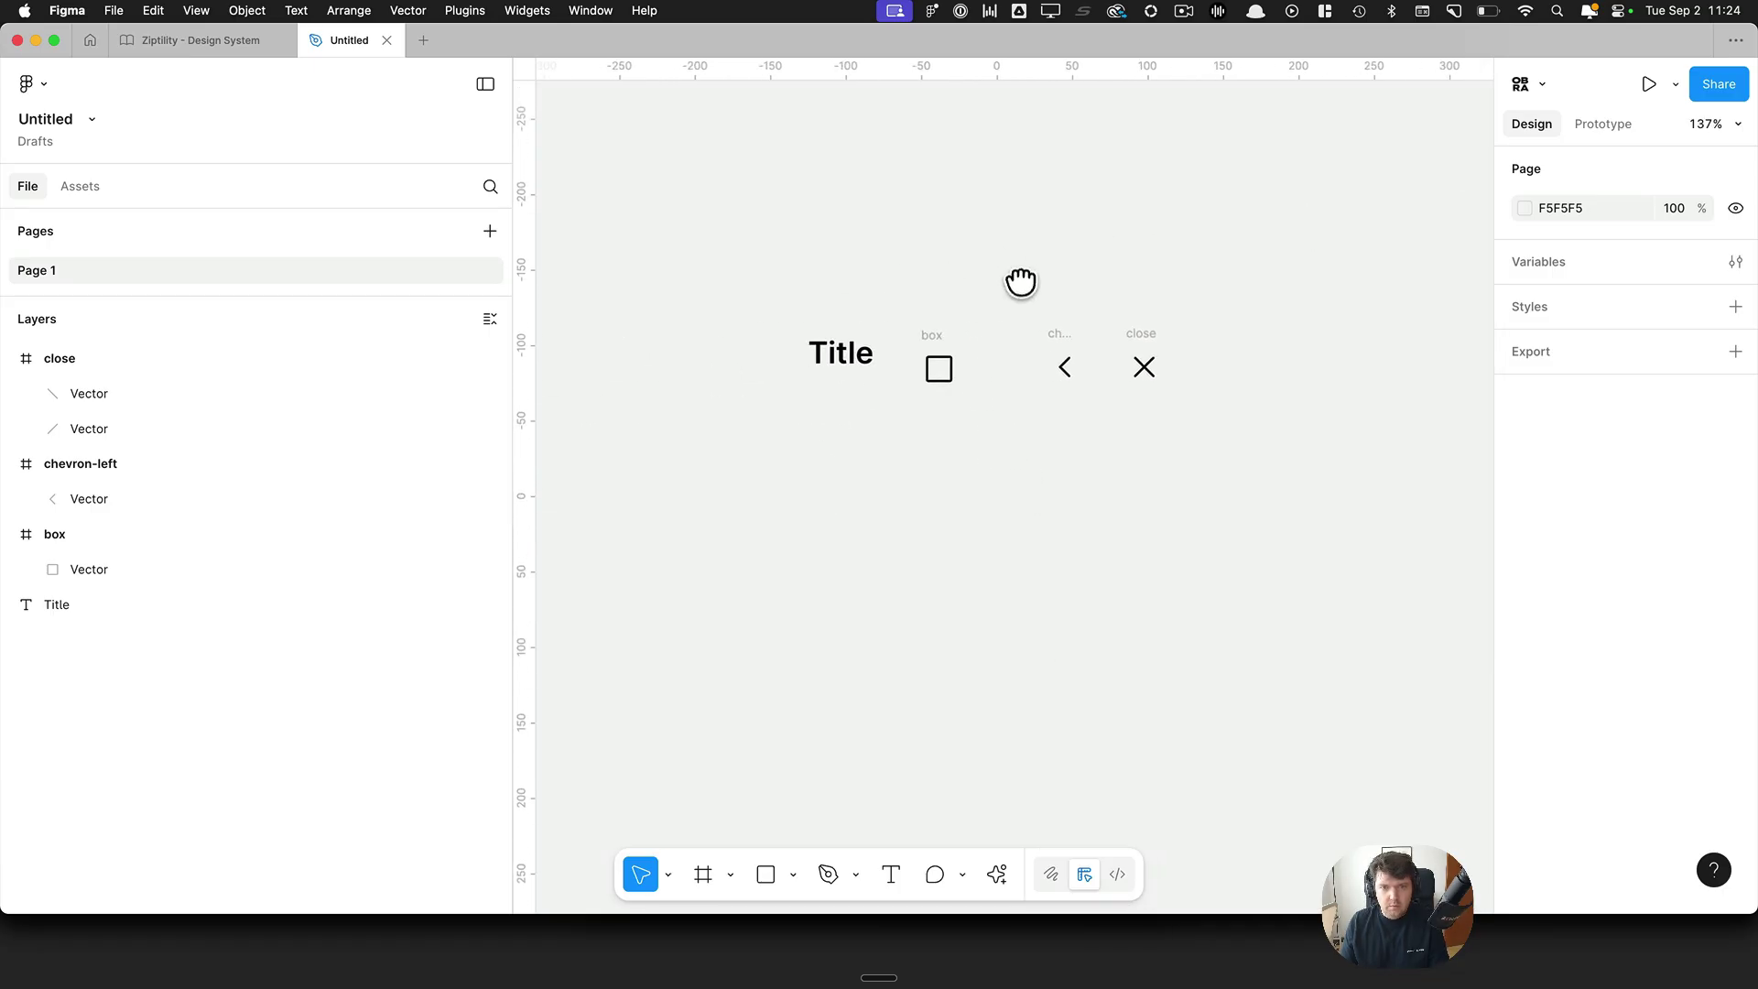
left_click_drag(913, 320, 1195, 421)
left_click(1680, 174)
left_click(1609, 242)
left_click(1130, 283)
Step: Draw a frame about 227 by 117 around the icon components, name it "Icons", and move it up and away from the Title text
key("f")
mouse_move(897, 290)
left_mouse_down()
mouse_move(1217, 480)
mouse_move(1240, 466)
left_mouse_up()
double_click(936, 272)
key("Return")
left_click(963, 226)
left_click_drag(915, 277, 519, 115)
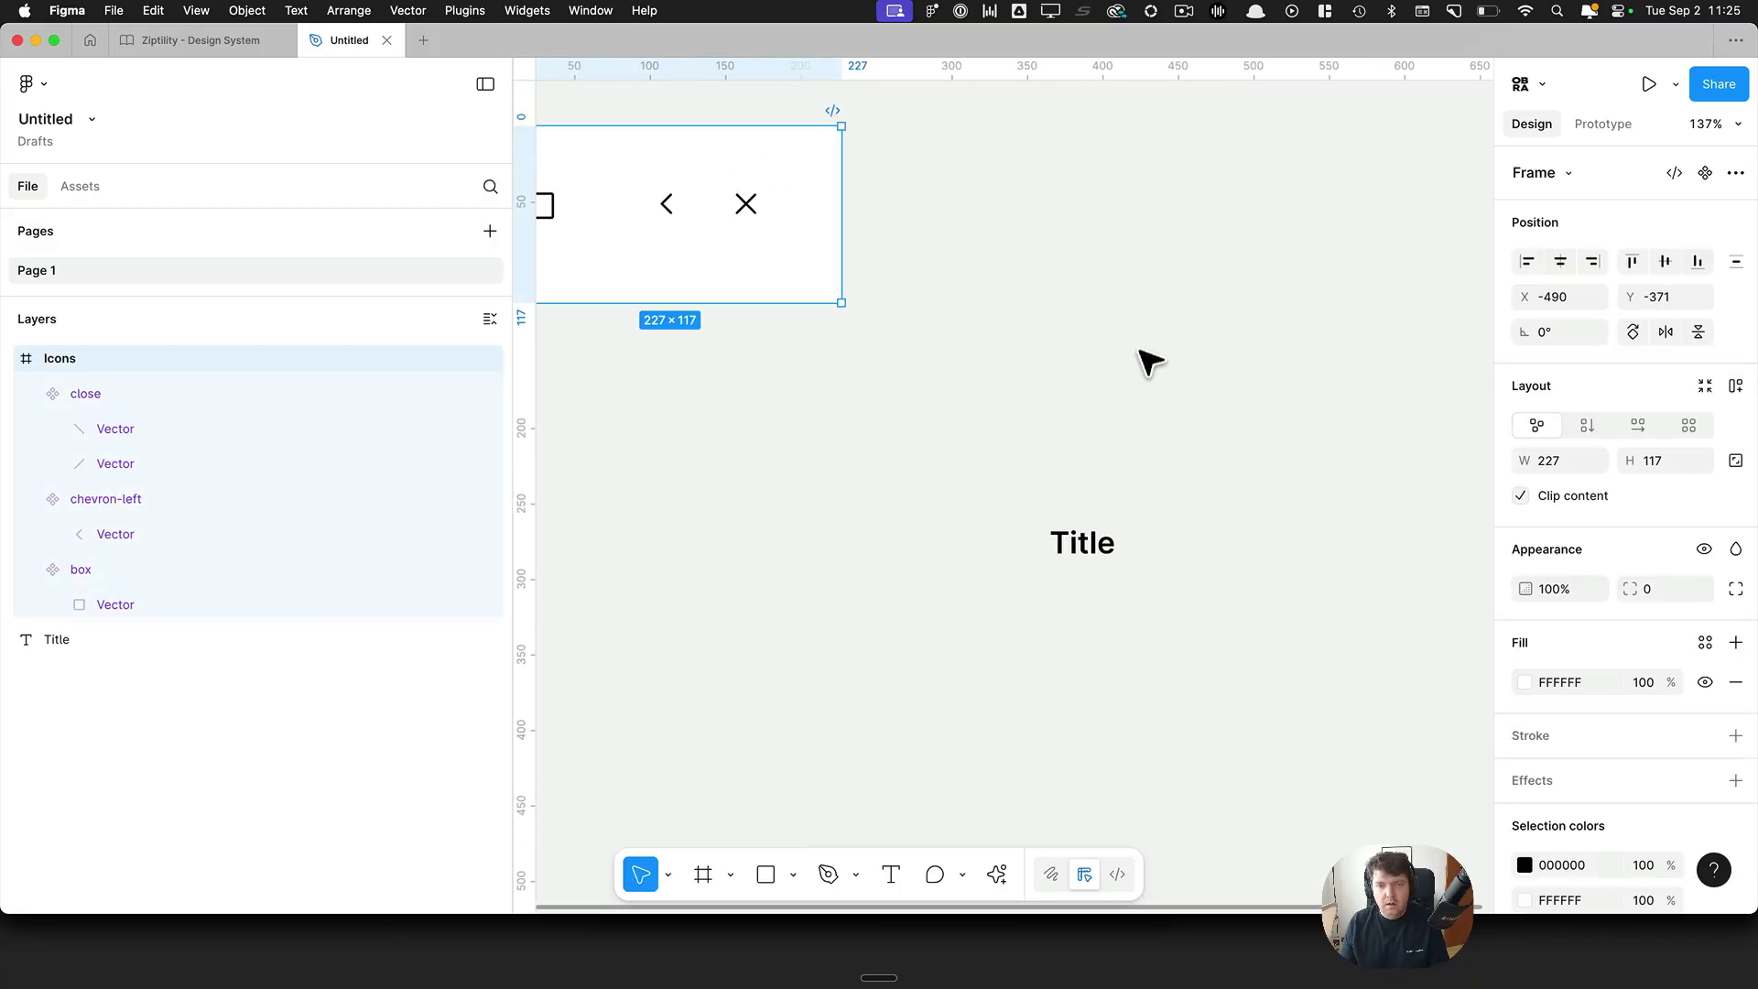
Step: Place an instance of the chevron-left component to the left of the Title text
key("Escape")
left_click(1110, 549)
scroll(1173, 578, "down", 2)
scroll(1173, 578, "right", 1)
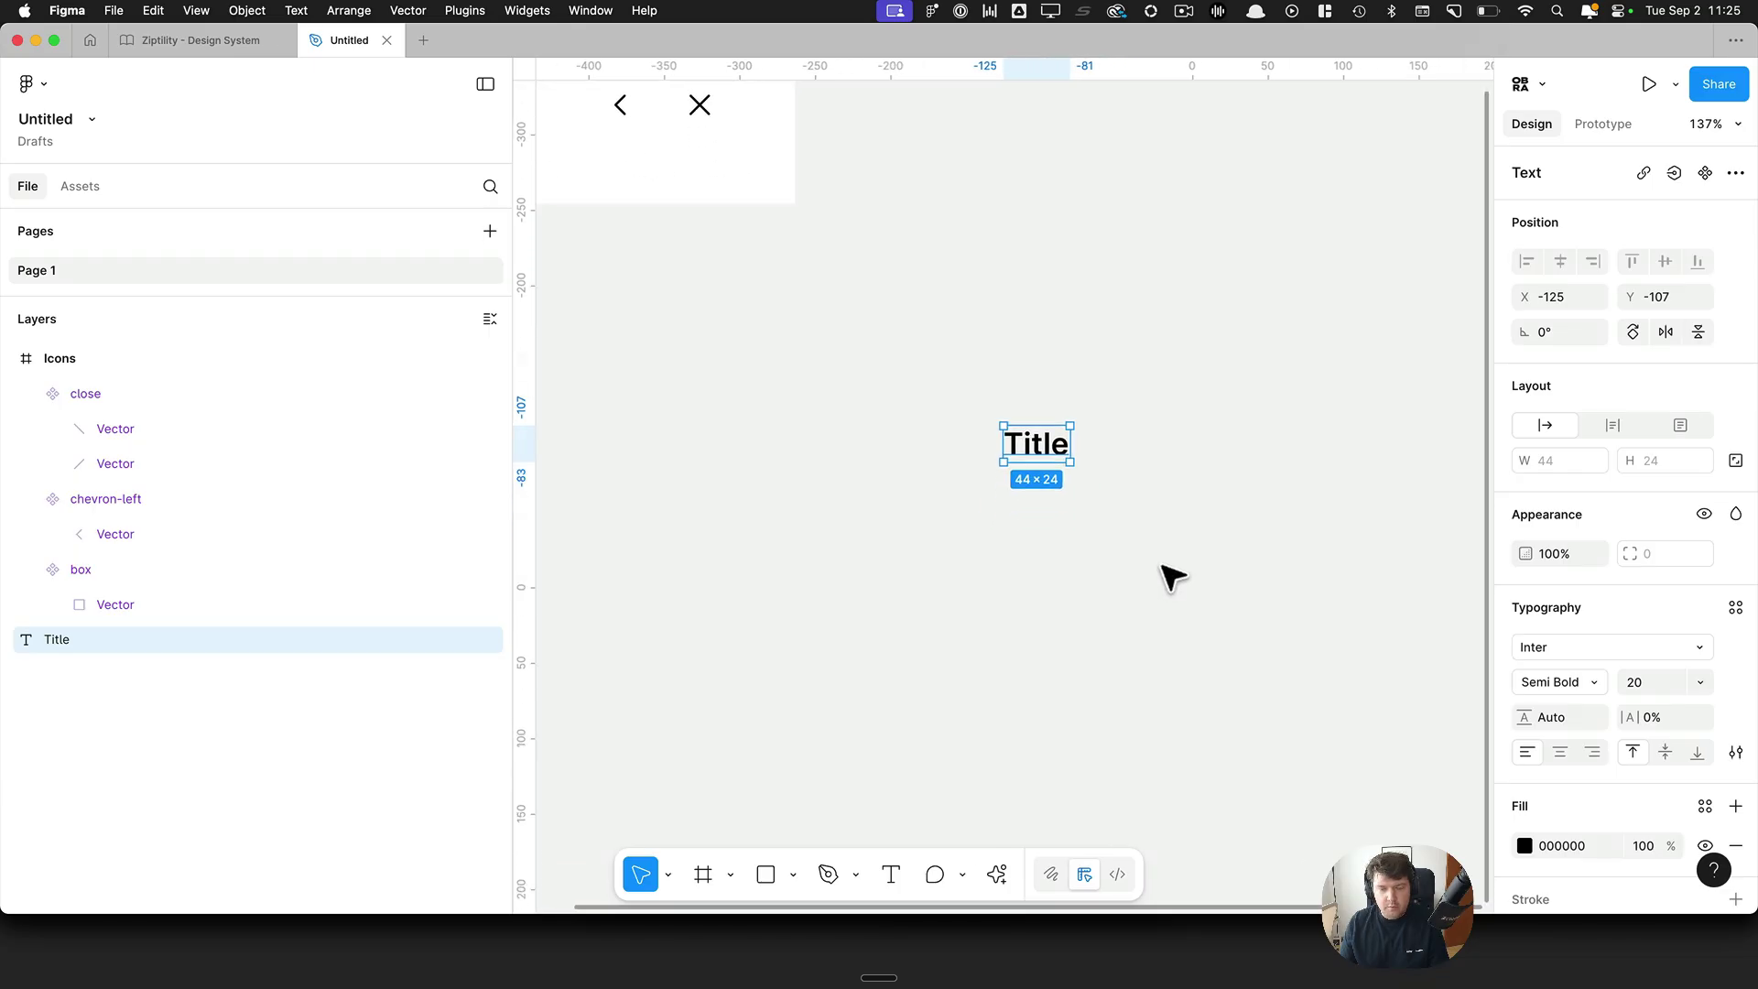
key("Escape")
scroll(852, 394, "up", 2)
scroll(851, 394, "left", 1)
left_click_drag(706, 212, 969, 541)
key("Escape")
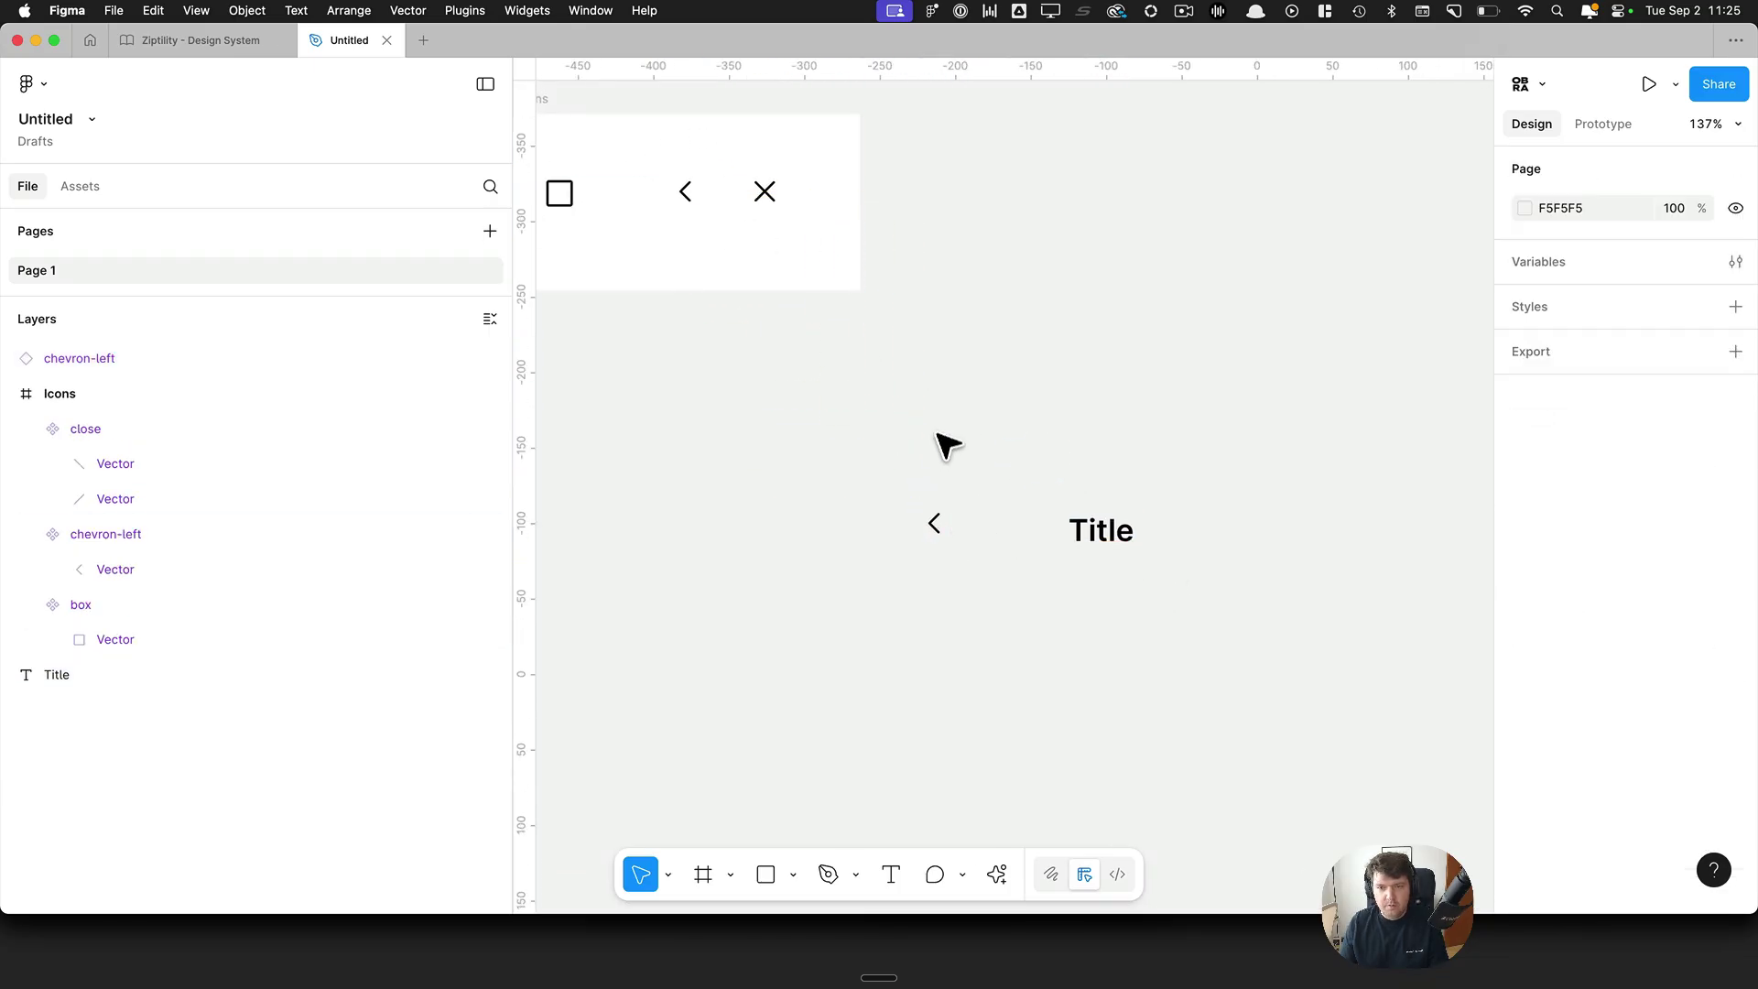
Step: Align the chevron-left instance and the Title text on one horizontal row
scroll(914, 426, "down", 1)
left_click_drag(868, 406, 1273, 517)
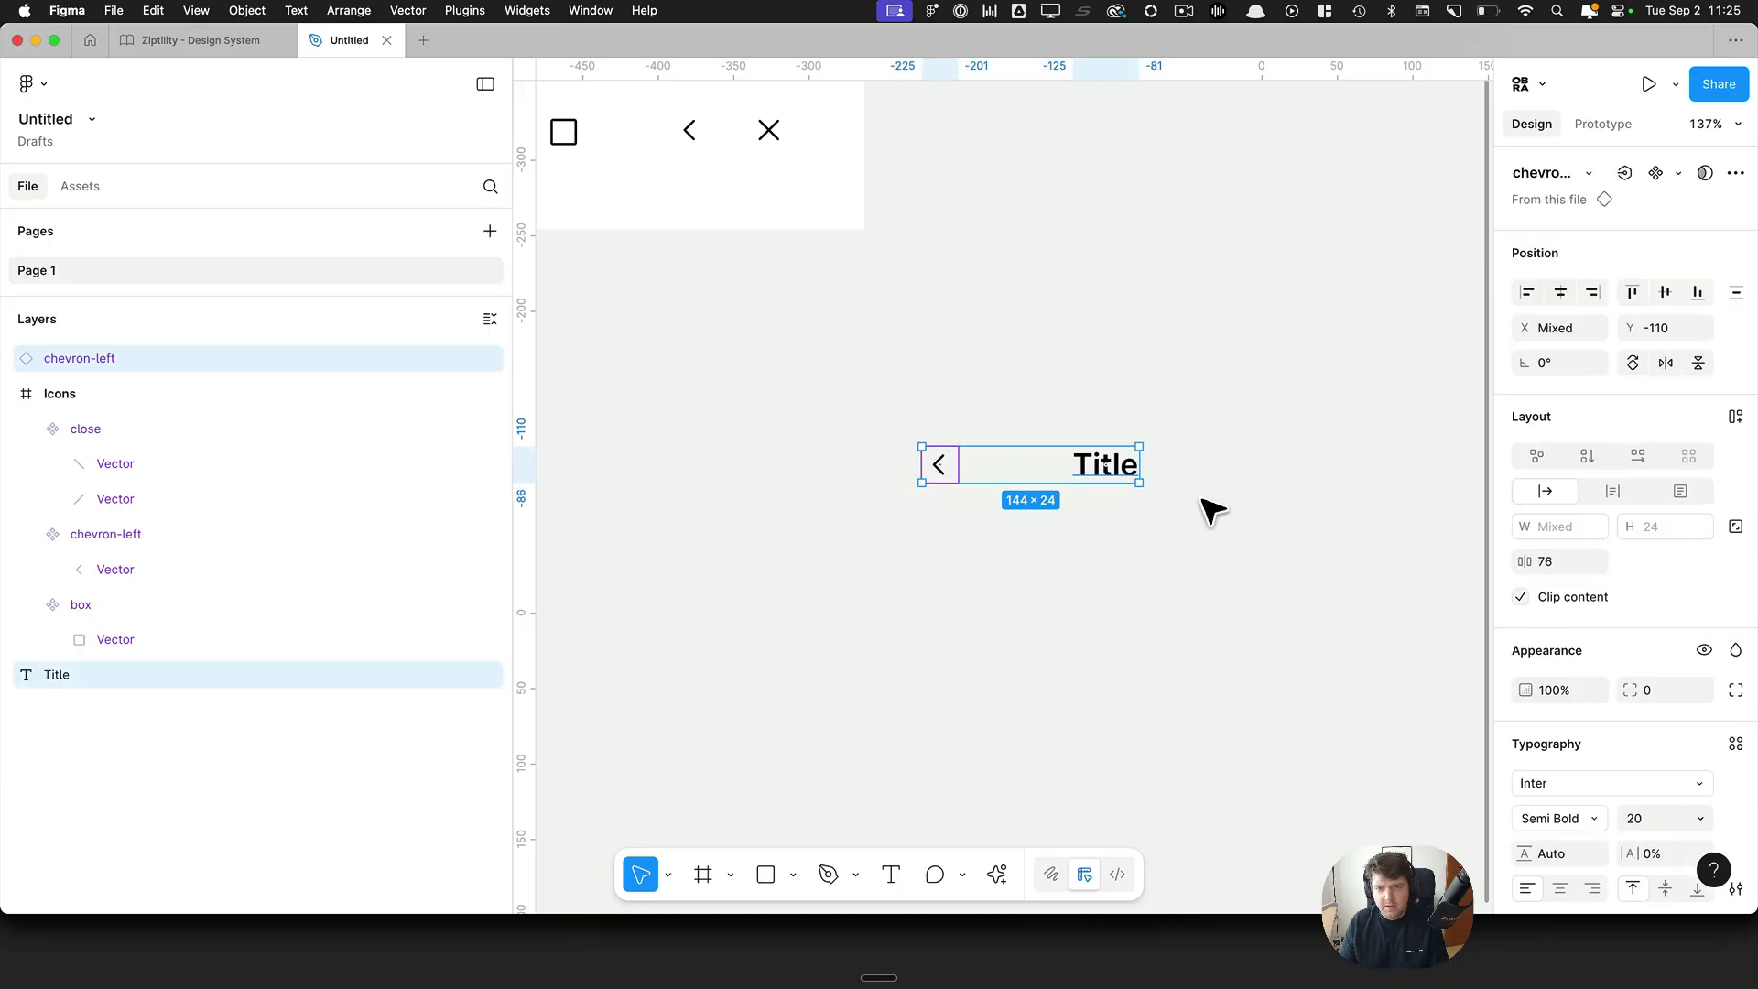
key("Escape")
Step: Build a second row below the first from a close icon instance and a copy of the Title text
left_click_drag(776, 141, 947, 565)
left_click_drag(1136, 490, 1138, 572)
left_click(1220, 577)
Step: Run the Obra Icons plugin again, search for "chev", and insert the chevron-down icon as a source icon in the Icons frame
scroll(1223, 580, "down", 2)
scroll(1218, 580, "down", 2)
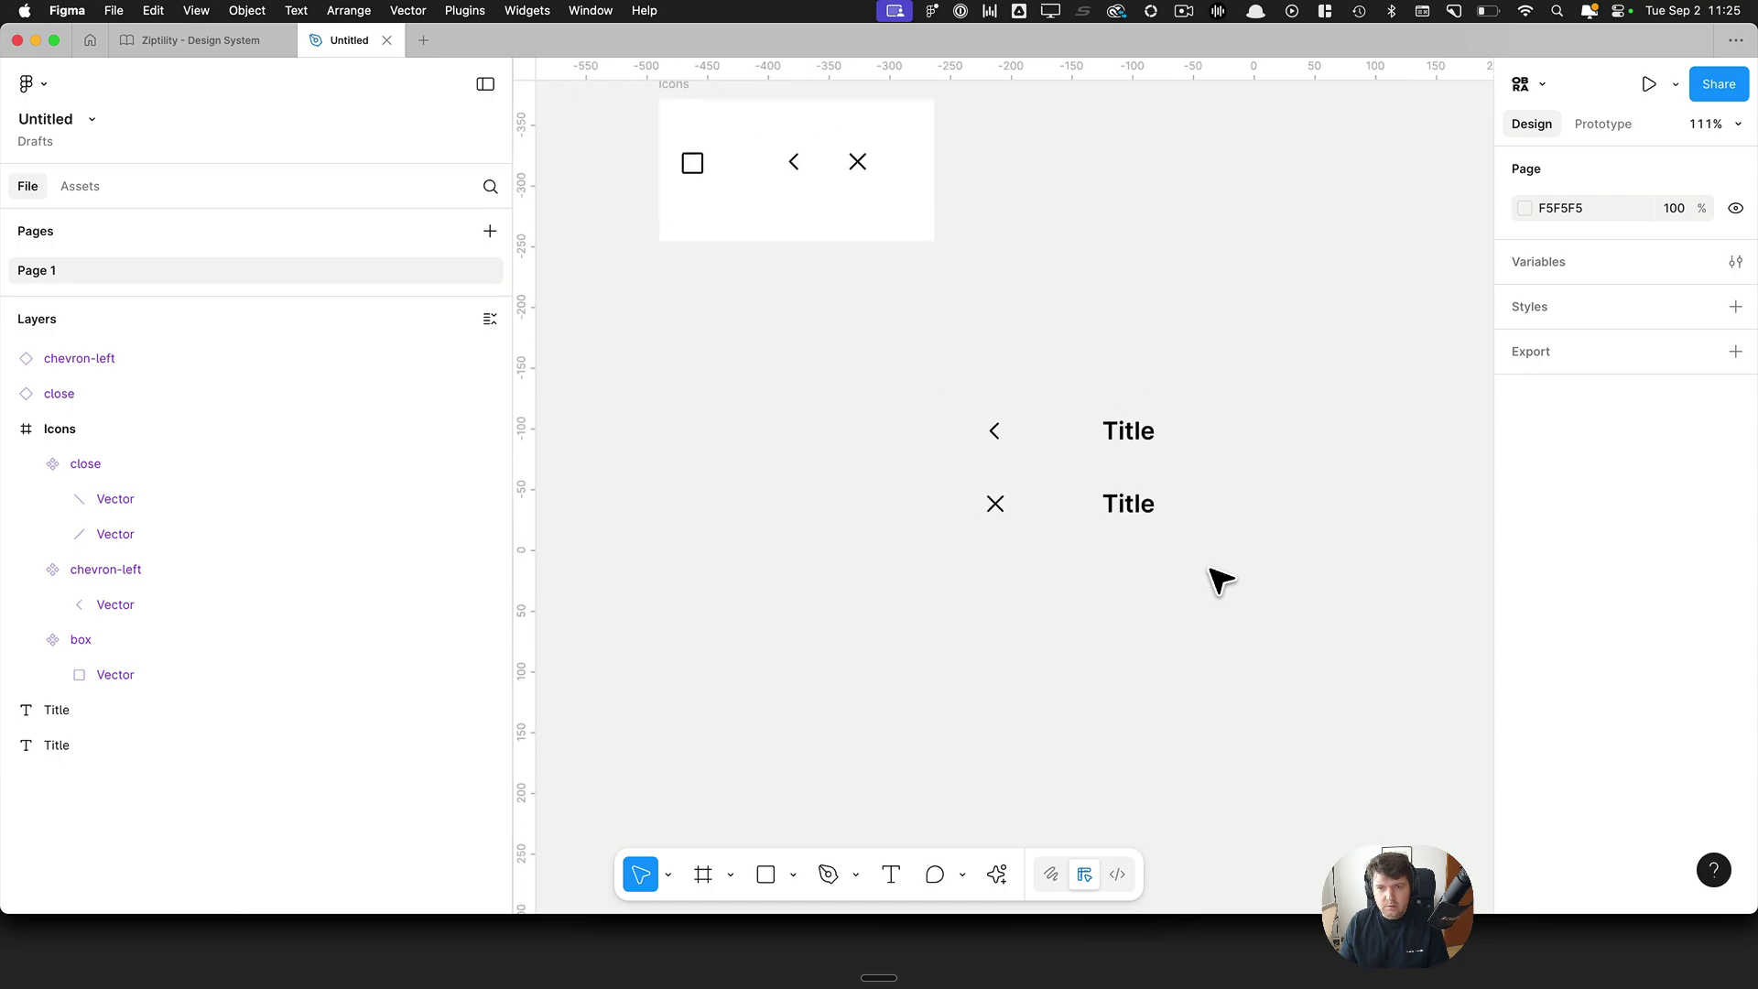
scroll(640, 196, "up", 2)
scroll(696, 220, "up", 3)
scroll(797, 266, "up", 1)
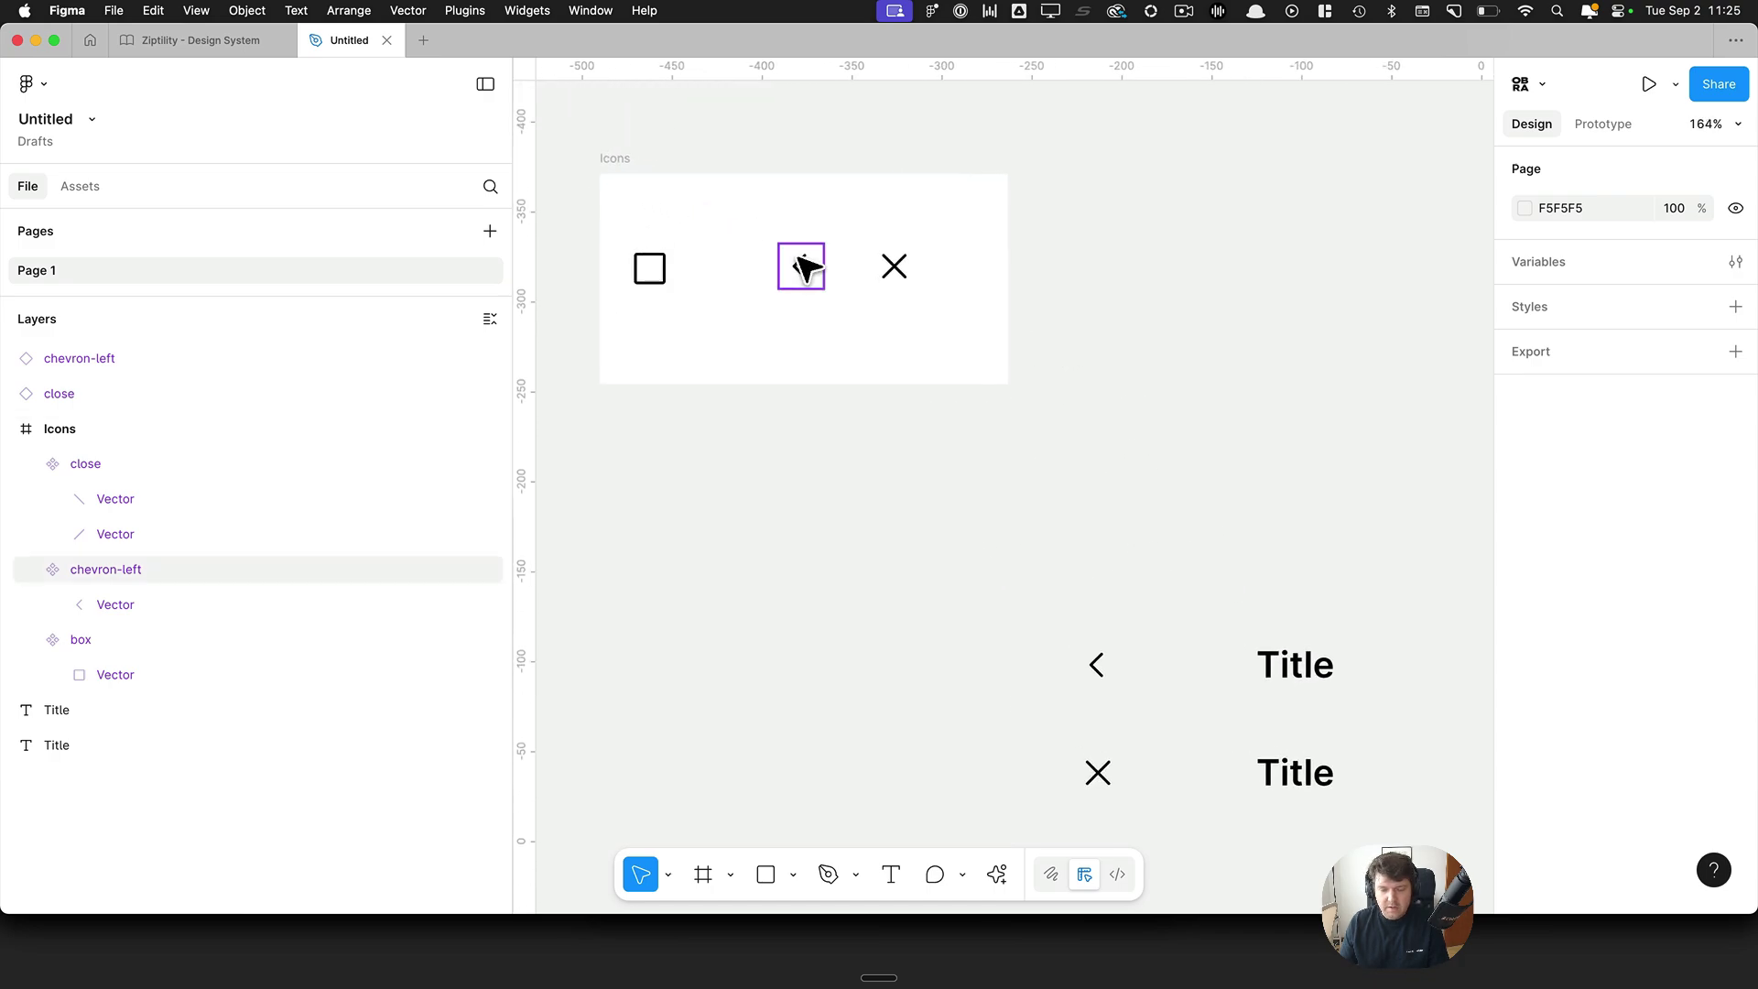
left_click(806, 268)
key("super+k")
key("Return")
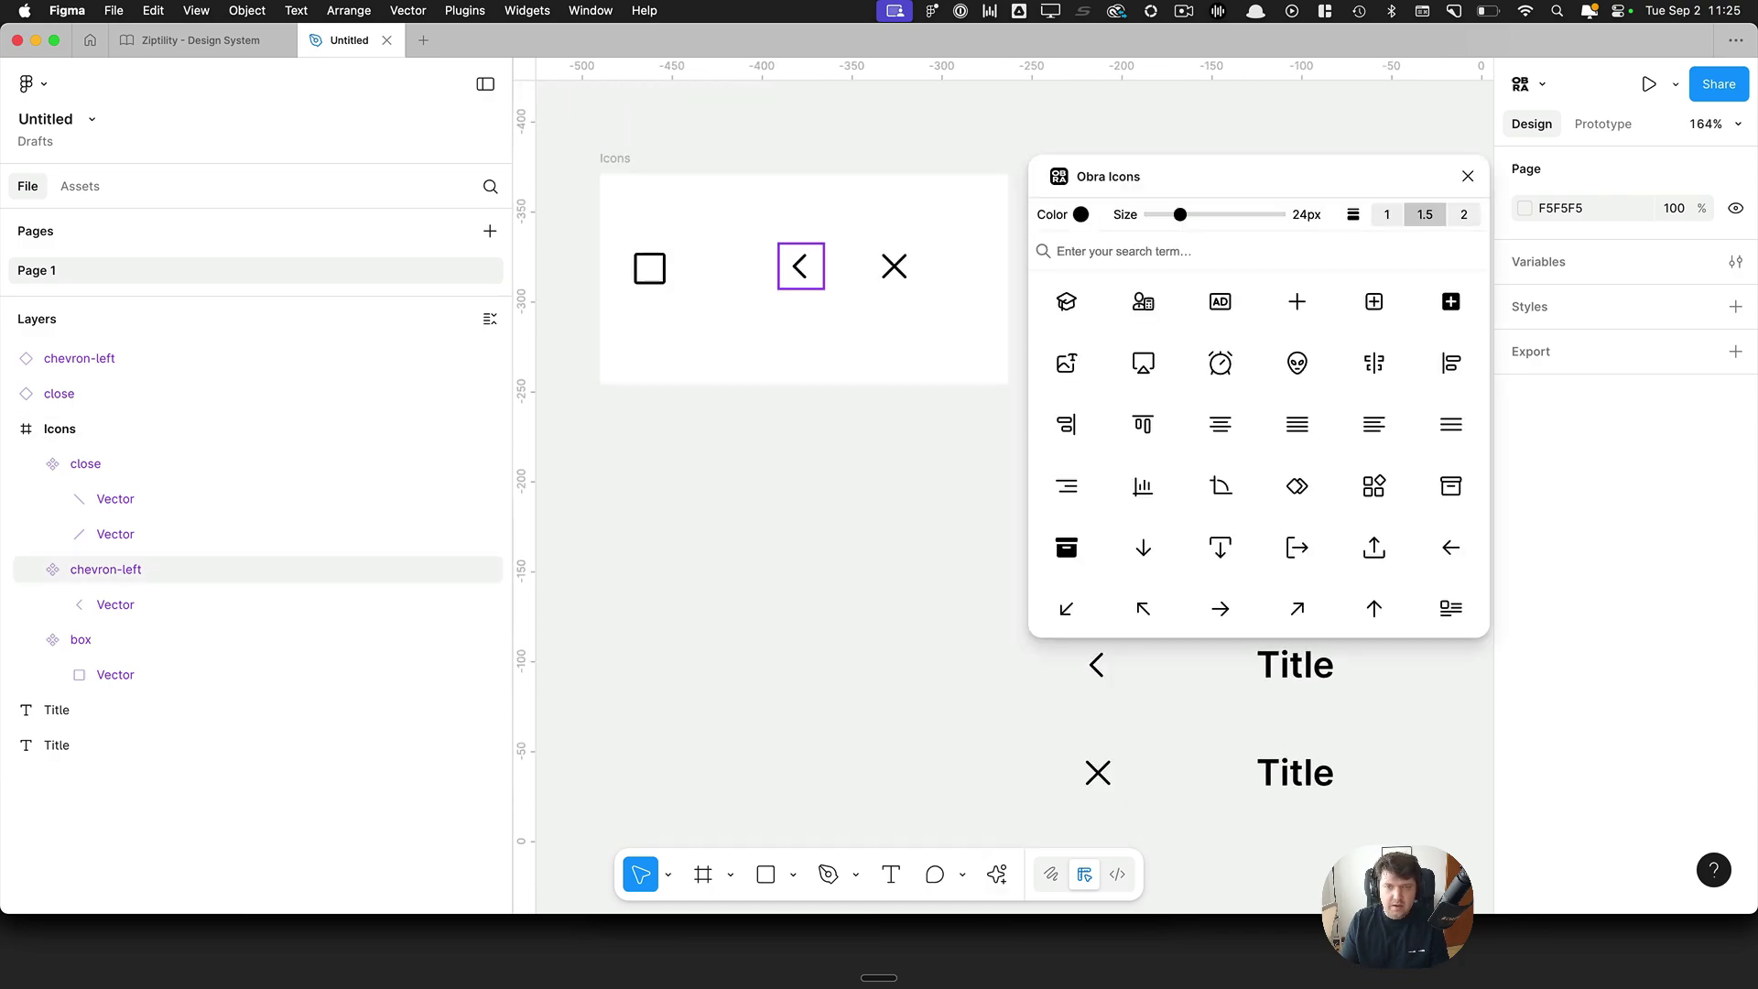
left_click(1054, 250)
type("chev")
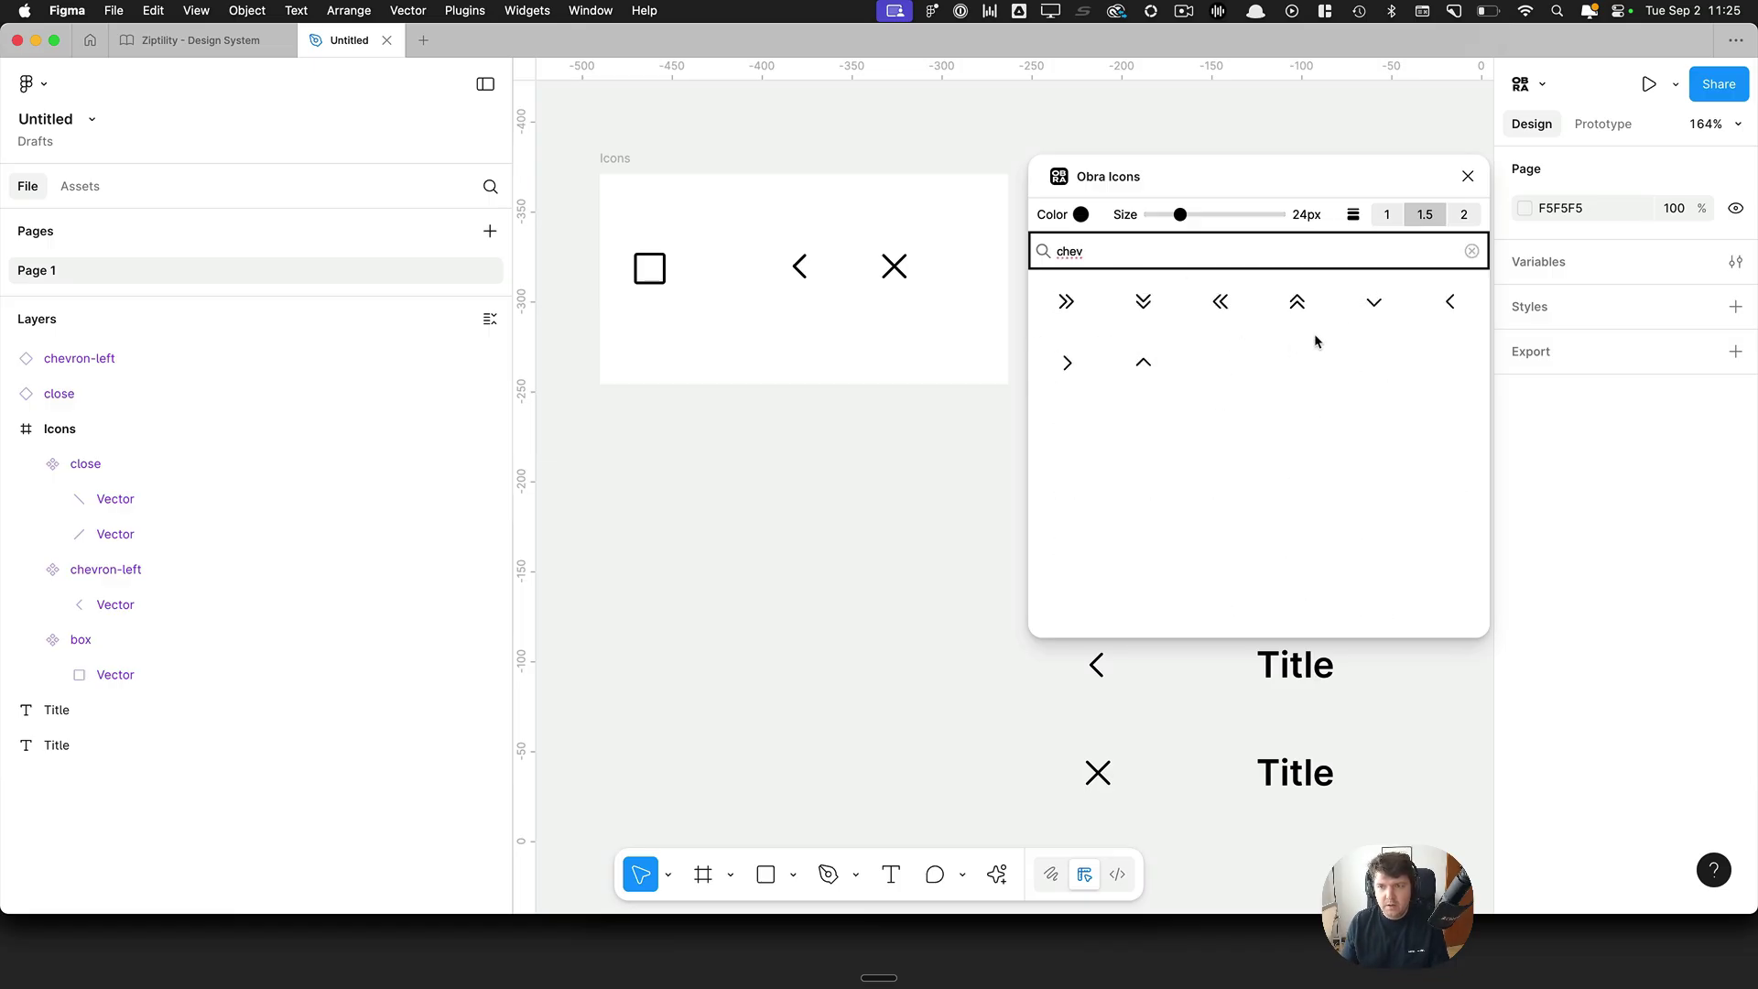
left_click(1373, 302)
Step: Place a chevron-down instance directly after the second row's Title text and close the plugin and its error notice
left_click_drag(1005, 465, 1391, 800)
left_click(1464, 179)
scroll(1287, 703, "down", 4)
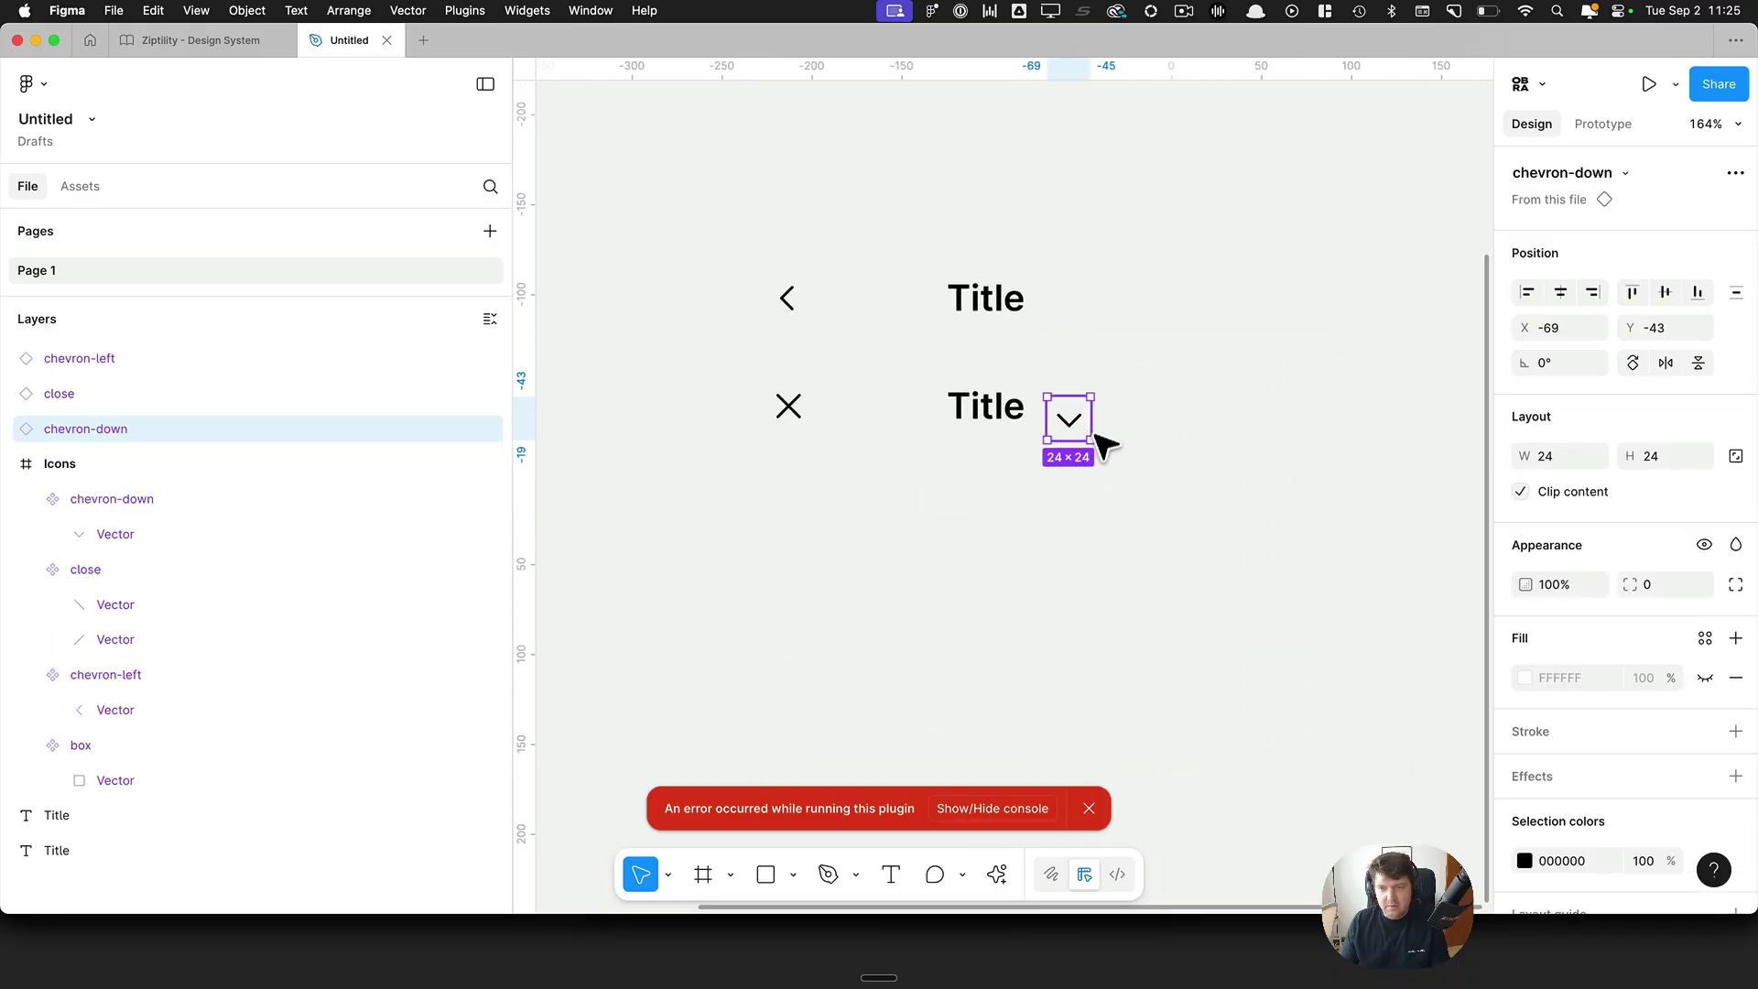
scroll(1091, 430, "up", 2)
left_click_drag(1077, 434, 1060, 418)
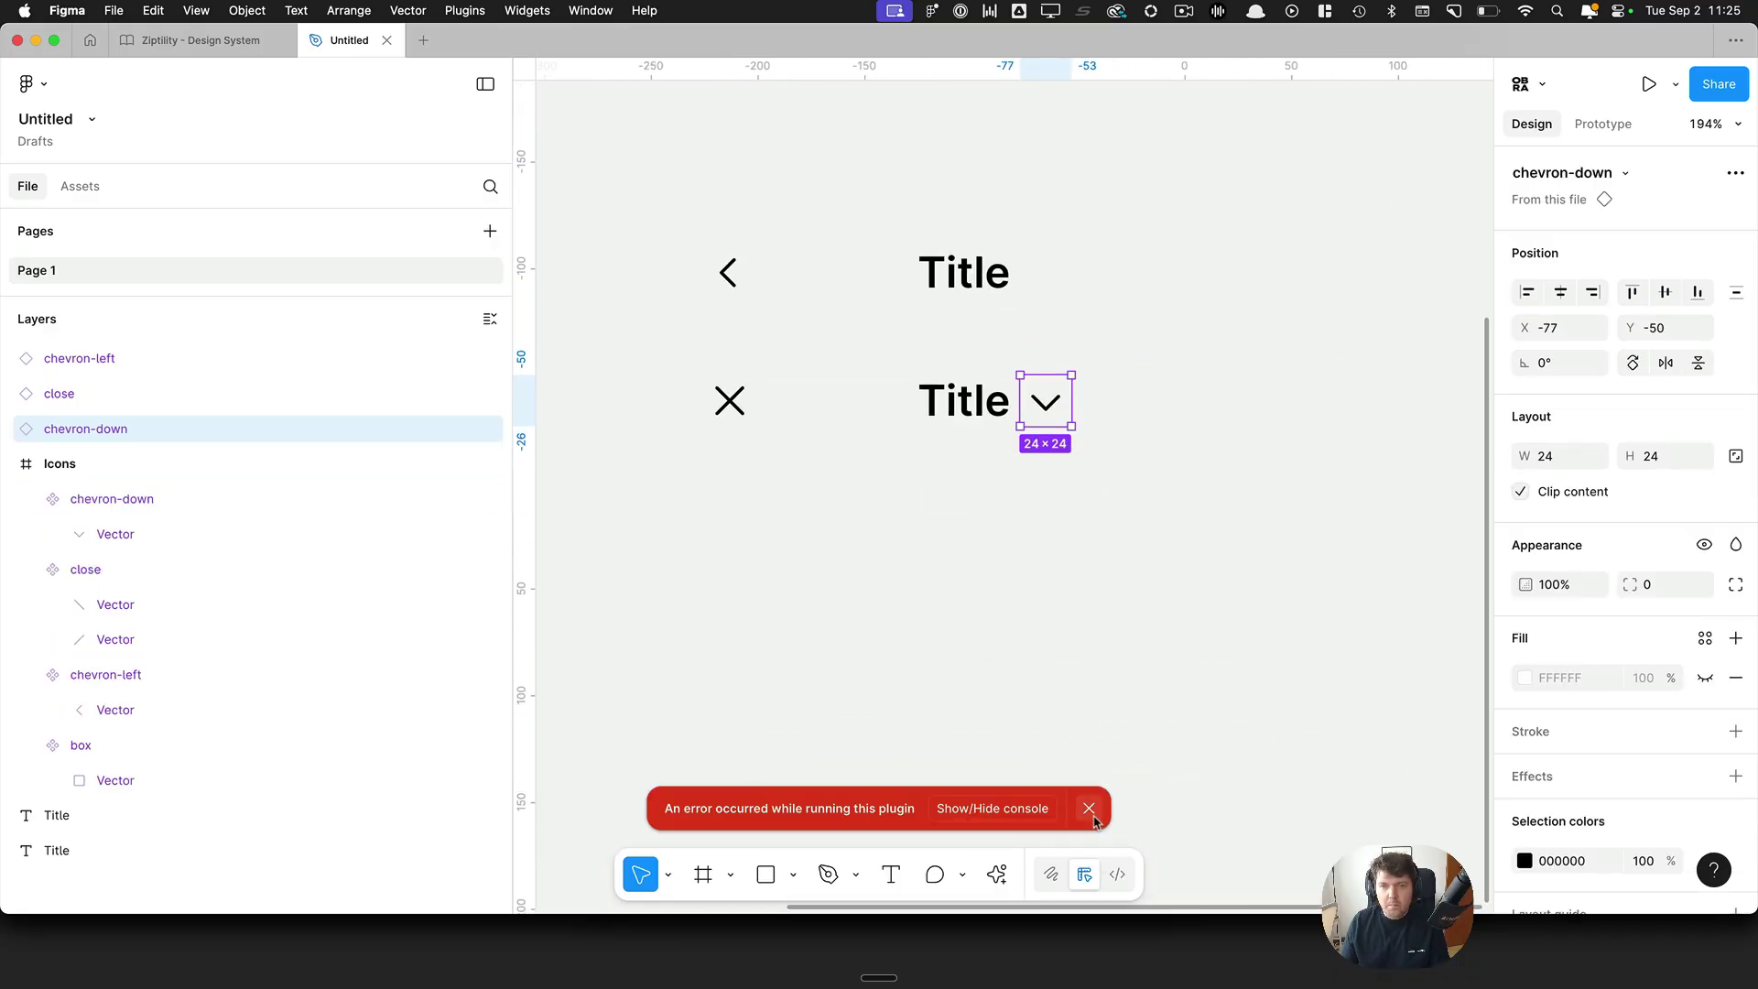
left_click(1089, 809)
left_click(906, 491)
Step: Add a middle row between the two existing rows, with a copy of the Title text and a box icon instance to its right
scroll(909, 495, "down", 5)
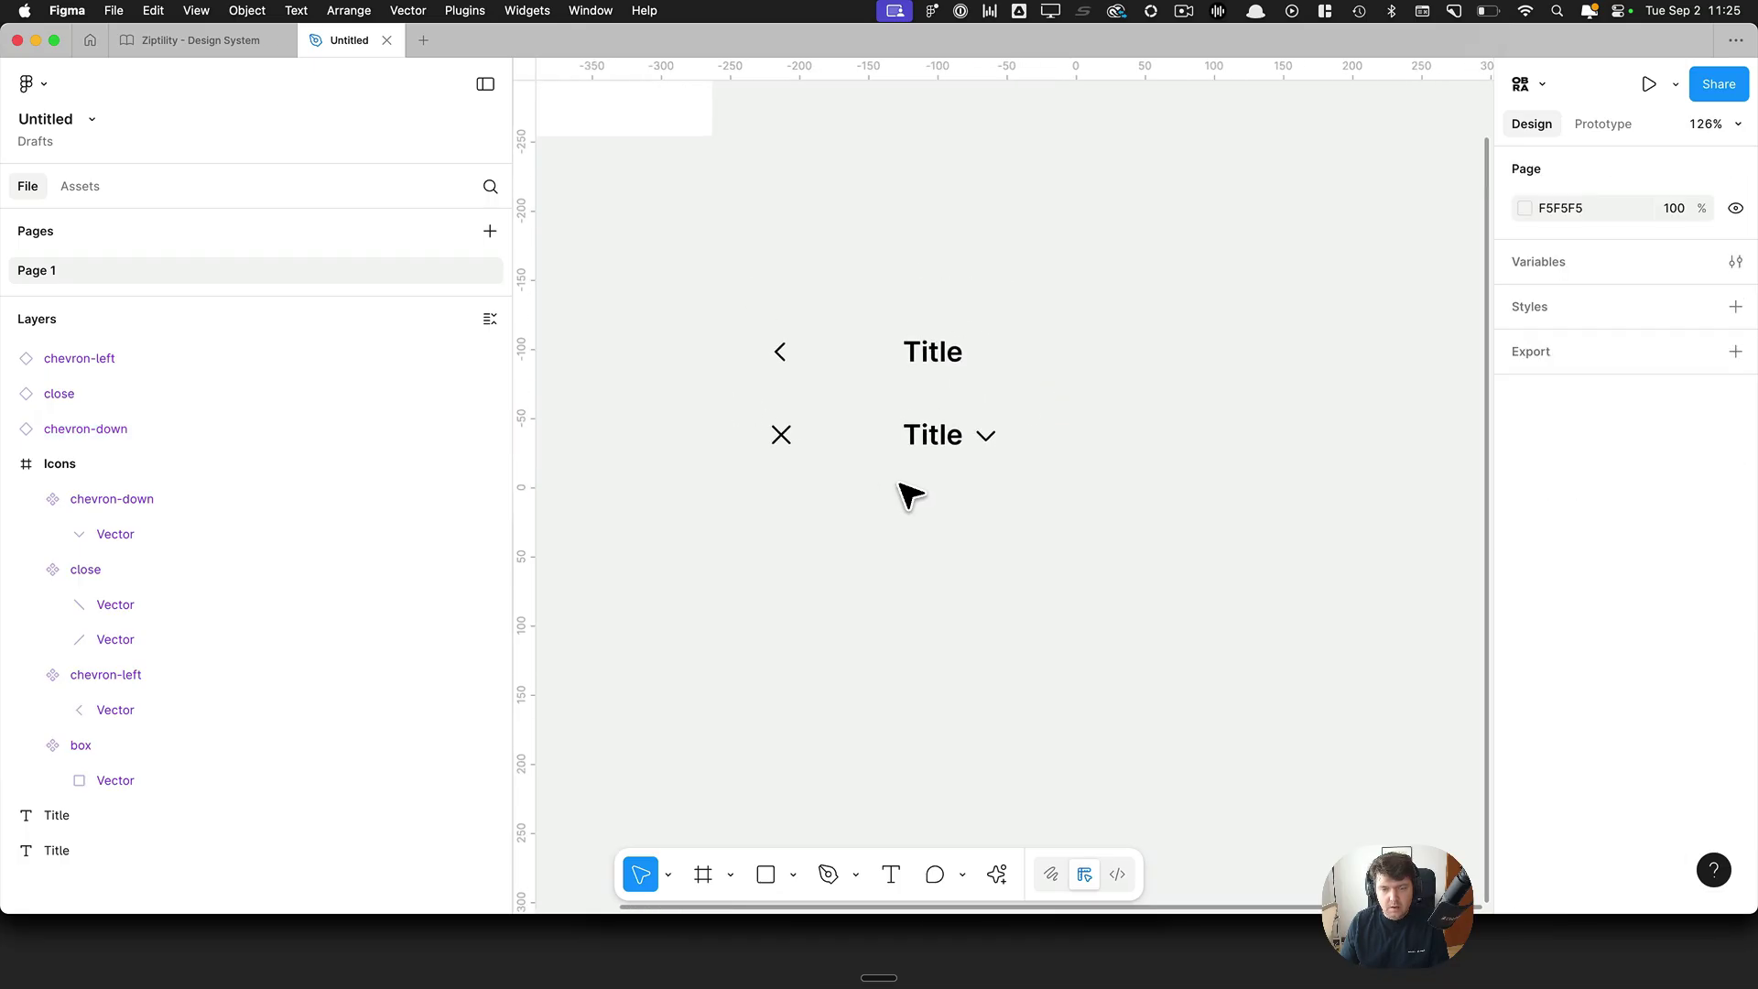
scroll(1010, 379, "up", 2)
scroll(1032, 381, "left", 5)
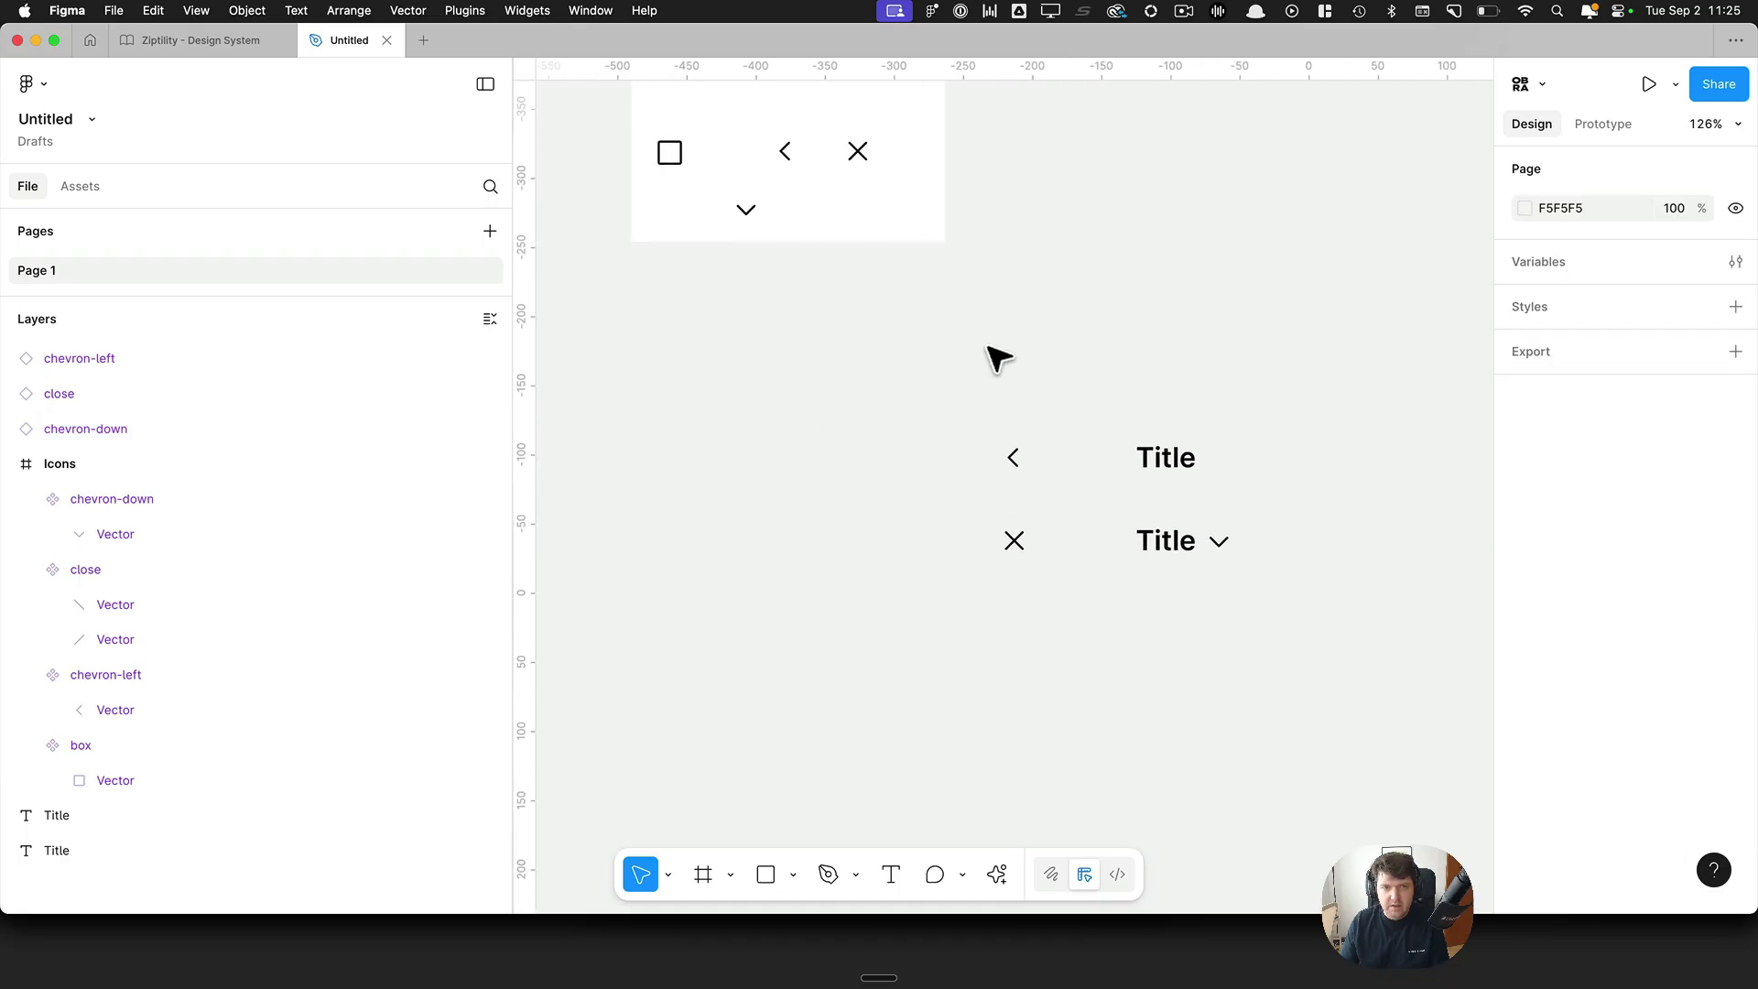
left_click_drag(986, 424, 1217, 456)
left_click(1318, 389)
left_click_drag(702, 153, 961, 367)
left_click(1360, 409)
key("shift+Down")
left_click(1269, 453)
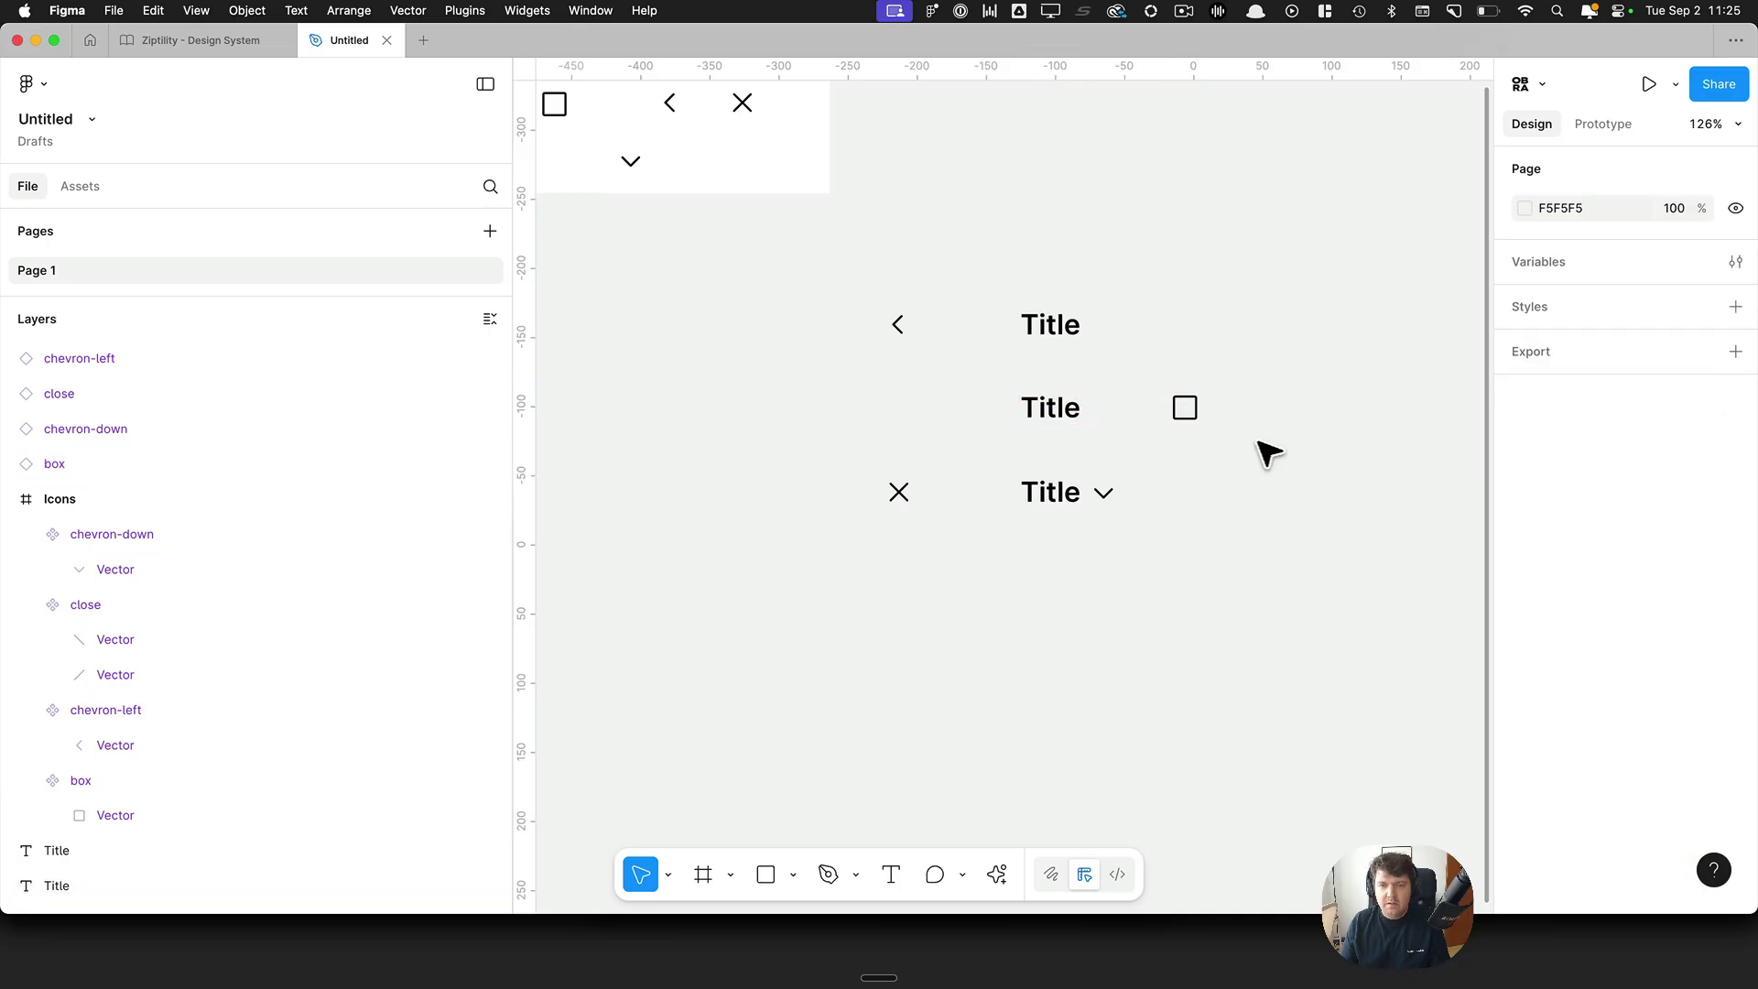
Step: Label the three rows with the texts "1.", "2." and "3." in front of them
key("t")
left_click(807, 321)
type("1")
key("Escape")
left_click_drag(824, 334, 780, 505)
left_click(887, 340)
double_click(771, 400)
key("Escape")
double_click(780, 505)
type("3.")
key("Escape")
Step: Duplicate the close, Title and chevron-down row below itself and delete the copy's chevron-down icon
left_click_drag(1188, 550, 888, 475)
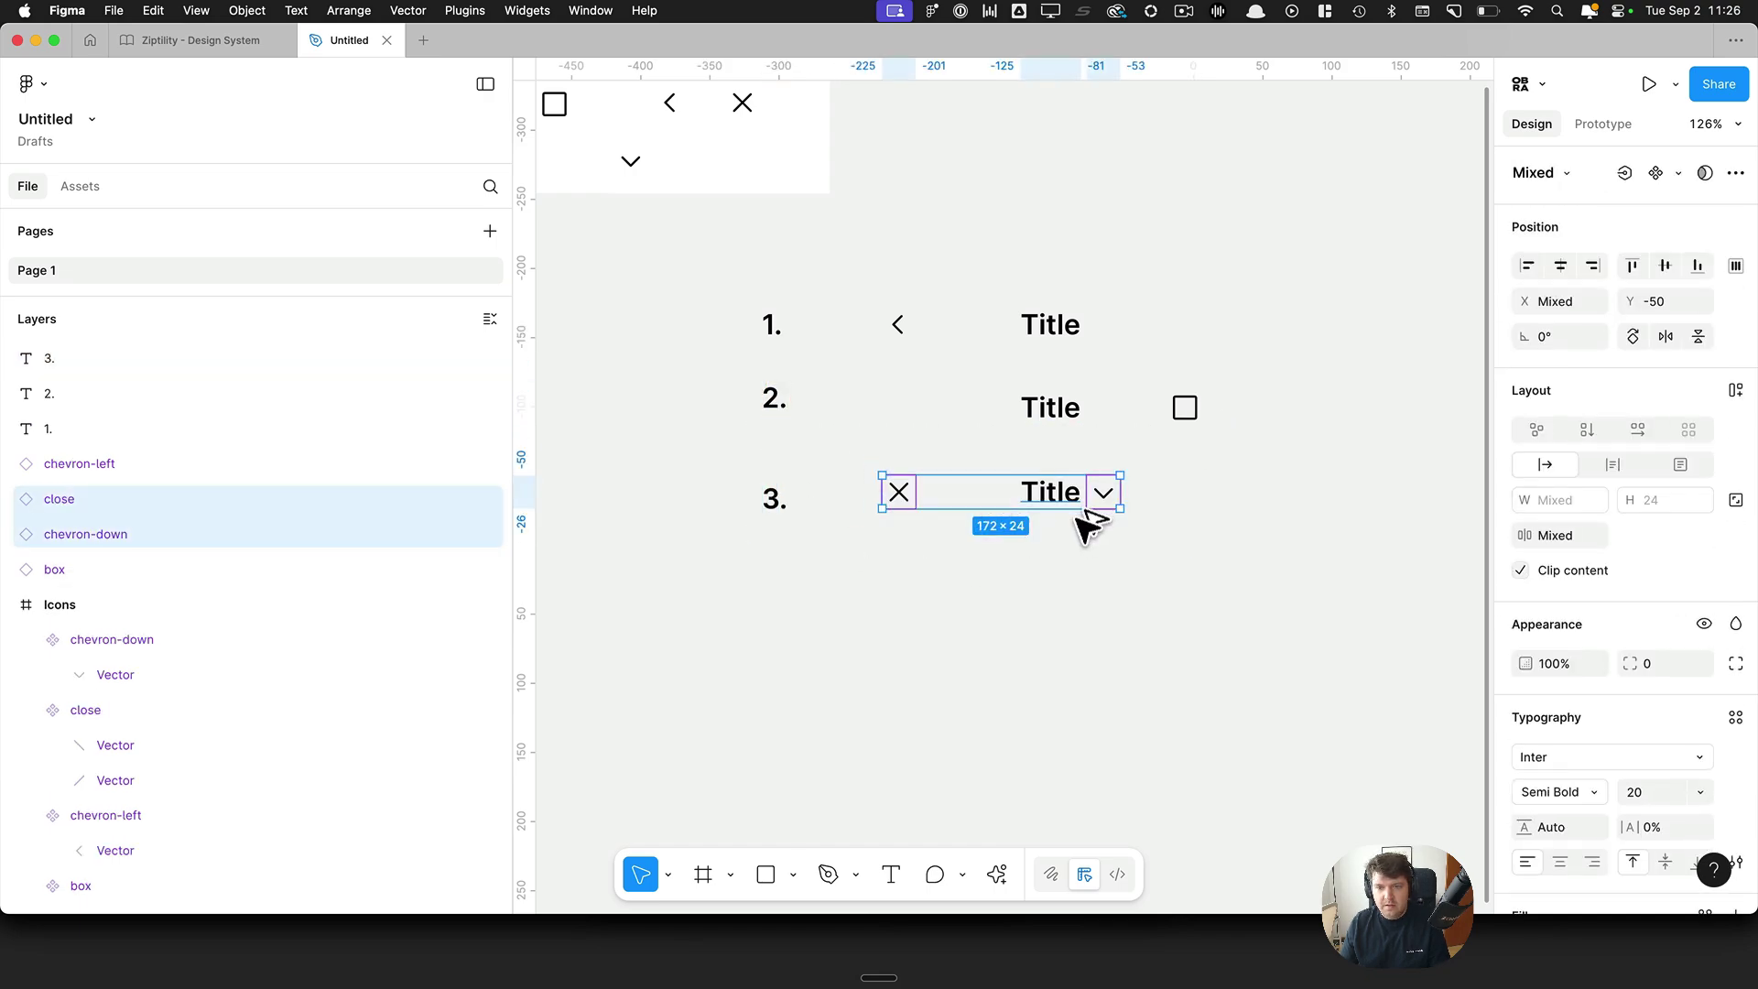
left_click_drag(1083, 504, 1161, 648)
left_click(1160, 648)
left_click(1119, 606)
key("Delete")
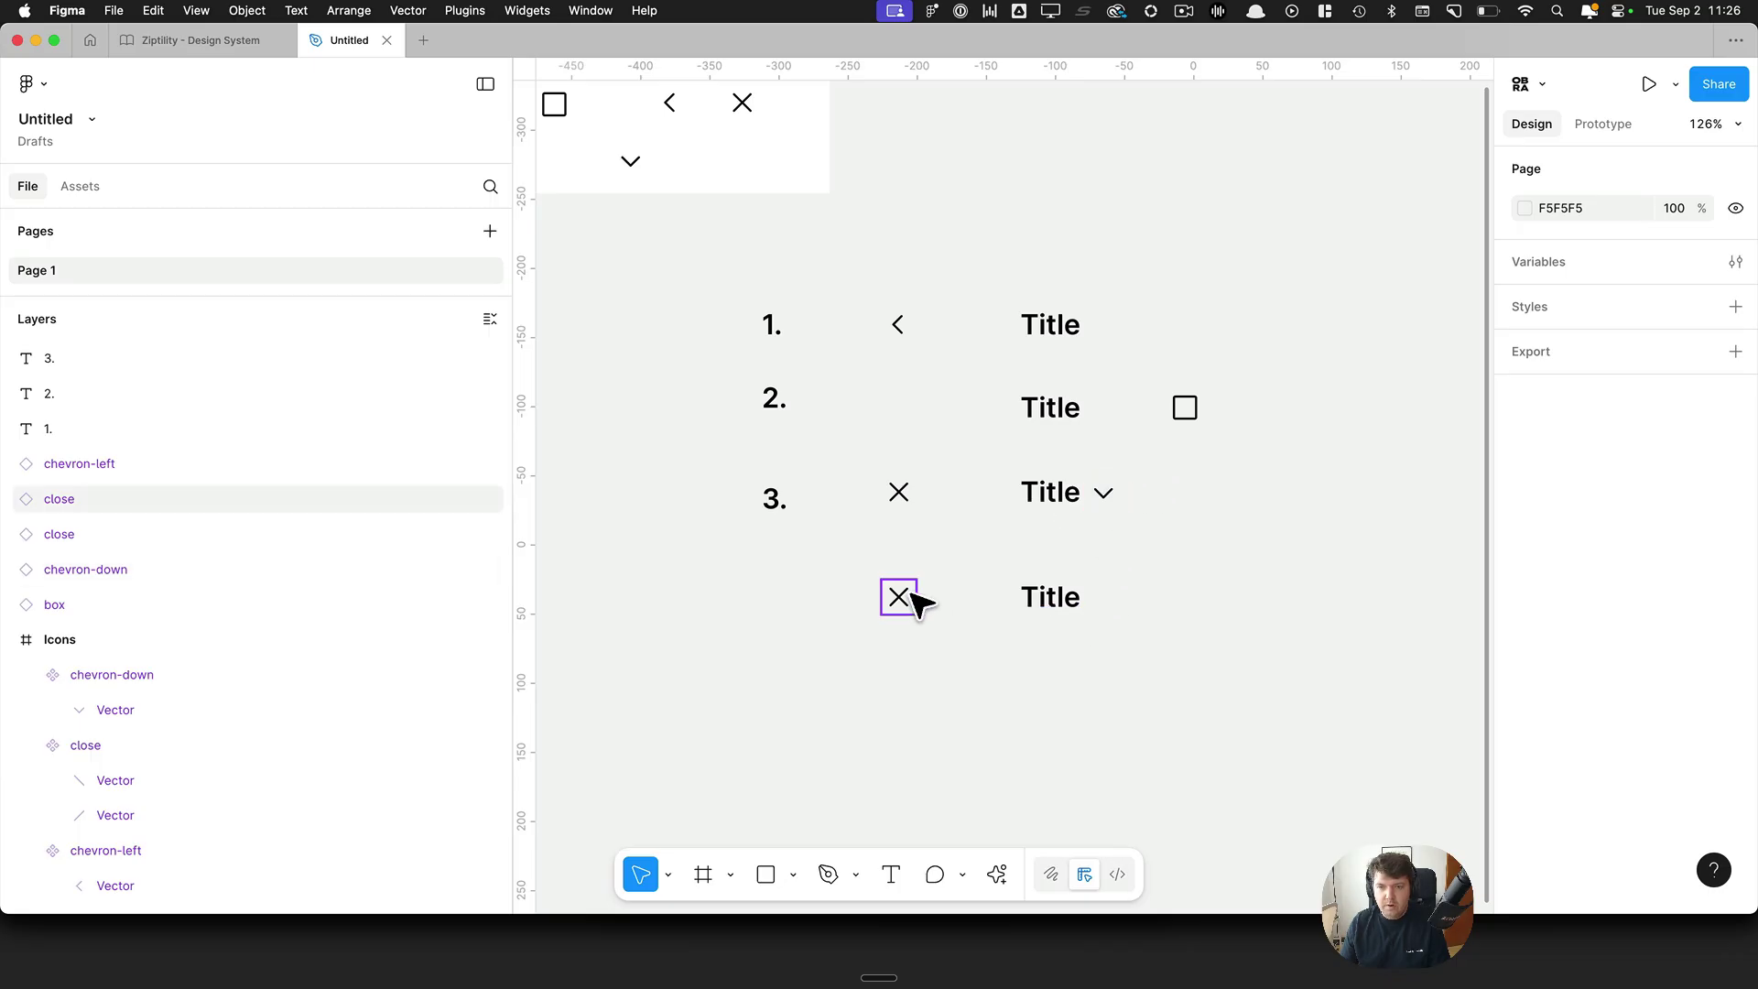
Step: Duplicate the "3." label beside the fourth row and change it to "4."
left_click_drag(793, 520, 793, 627)
double_click(778, 615)
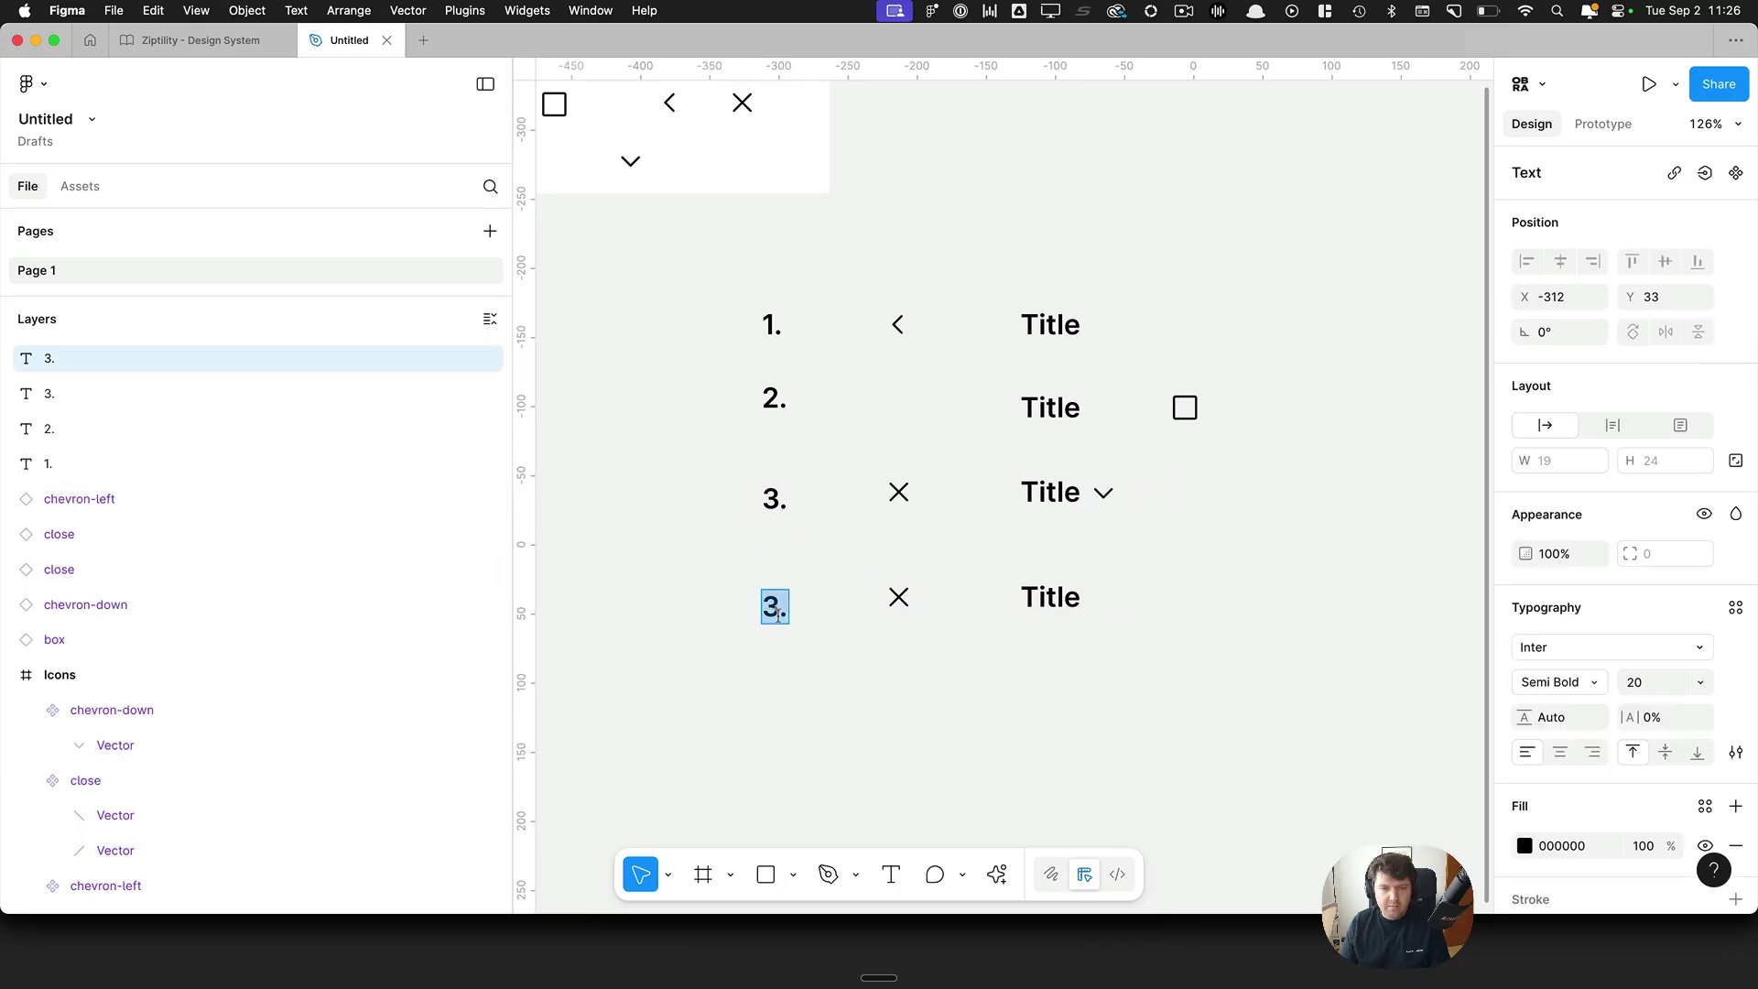
left_click(861, 549)
Step: Draw a 280 by 1 divider rectangle beneath the first row and rename it "Border"
key("r")
left_click_drag(867, 353, 1271, 376)
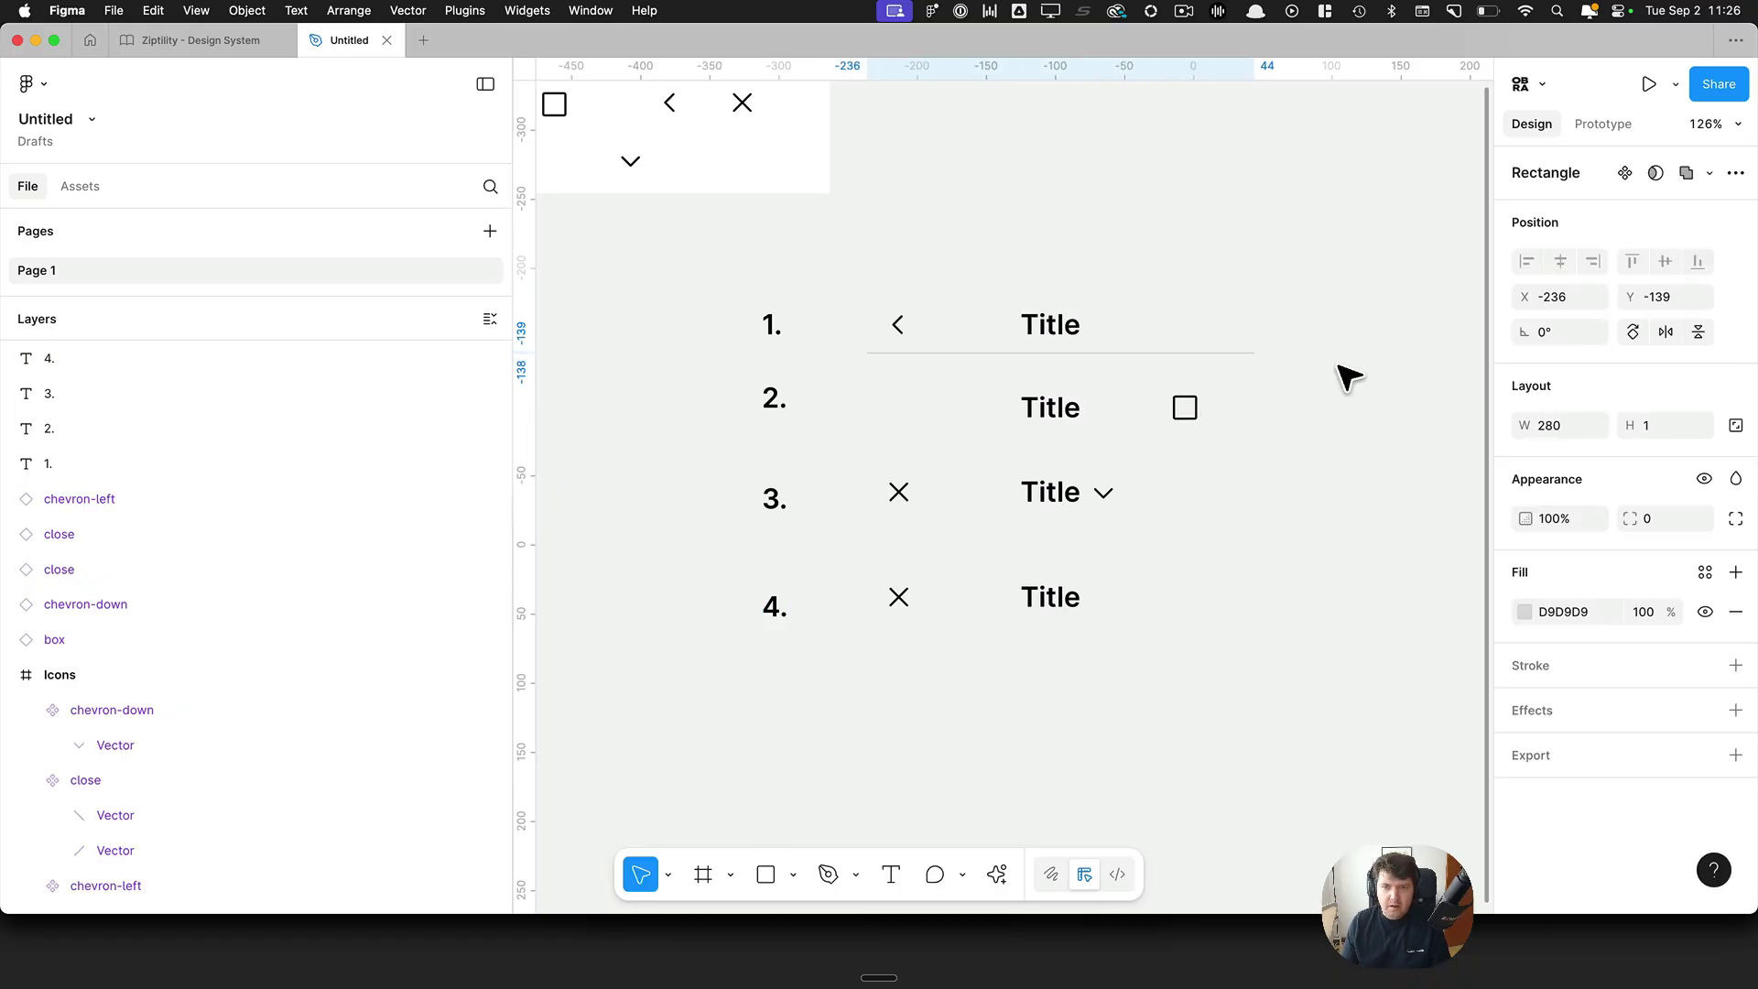
left_click(1308, 348)
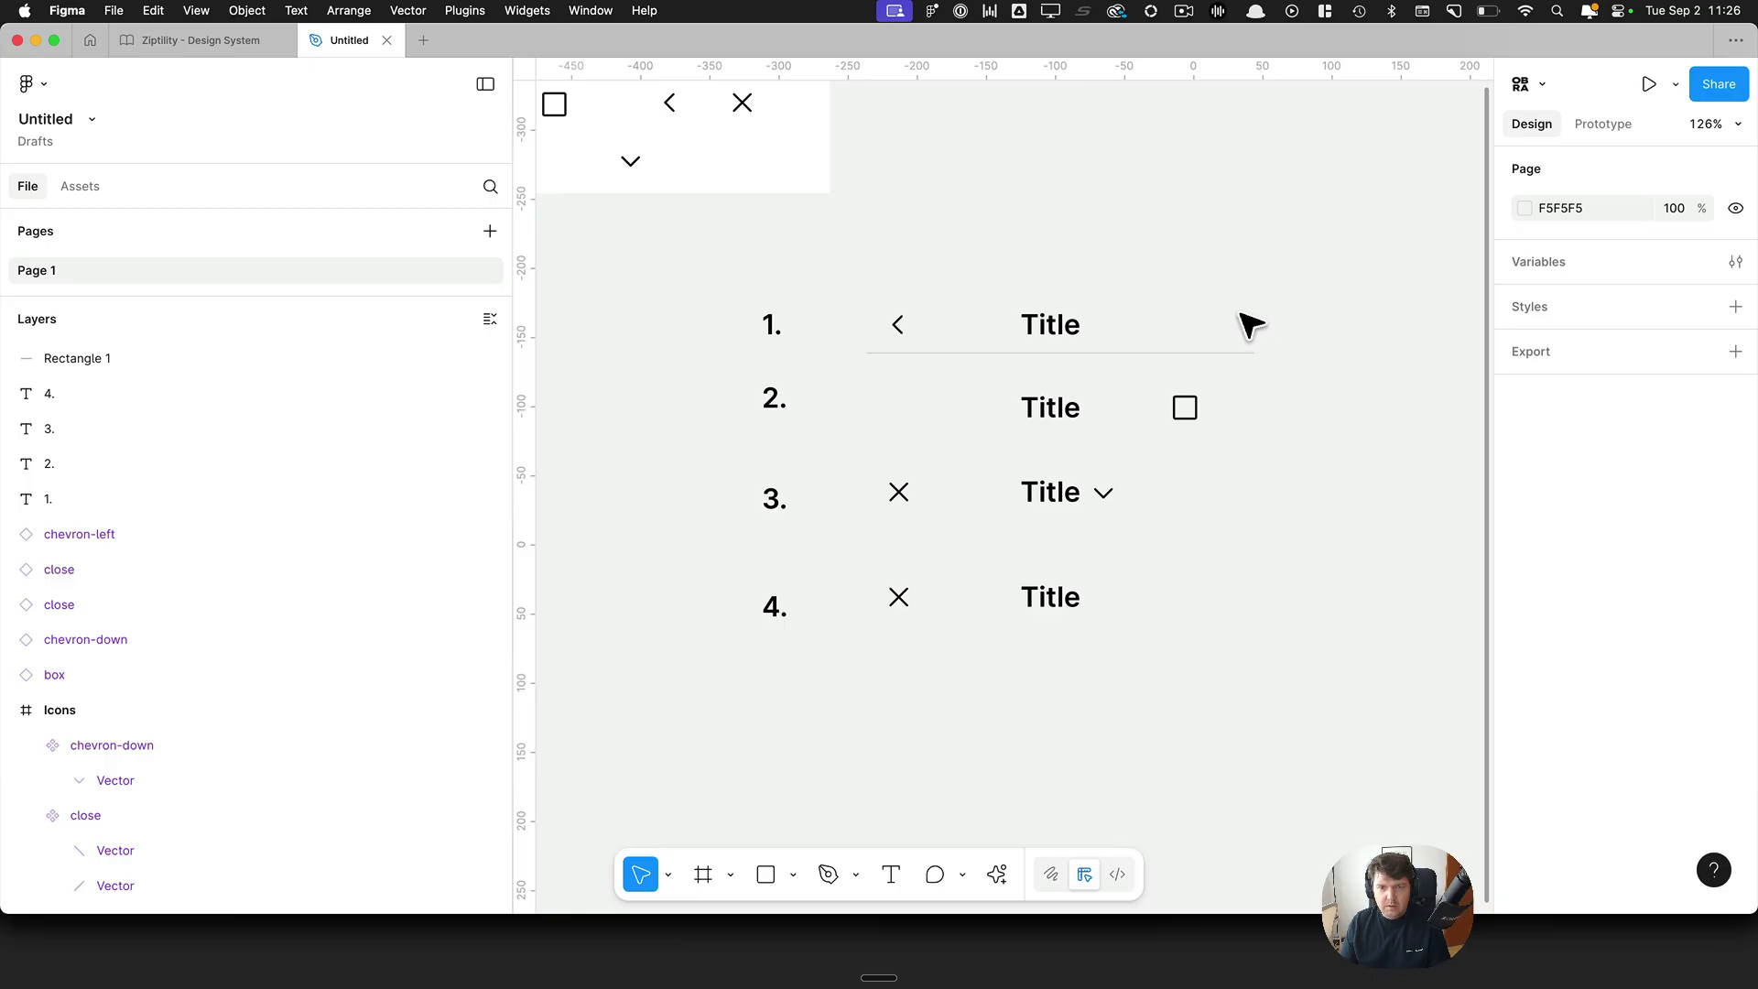
left_click(1095, 355)
key("super+r")
type("Border")
key("Return")
scroll(1285, 281, "right", 1)
left_click(1285, 281)
Step: Delete the four number labels in front of the rows
left_click_drag(664, 305, 797, 679)
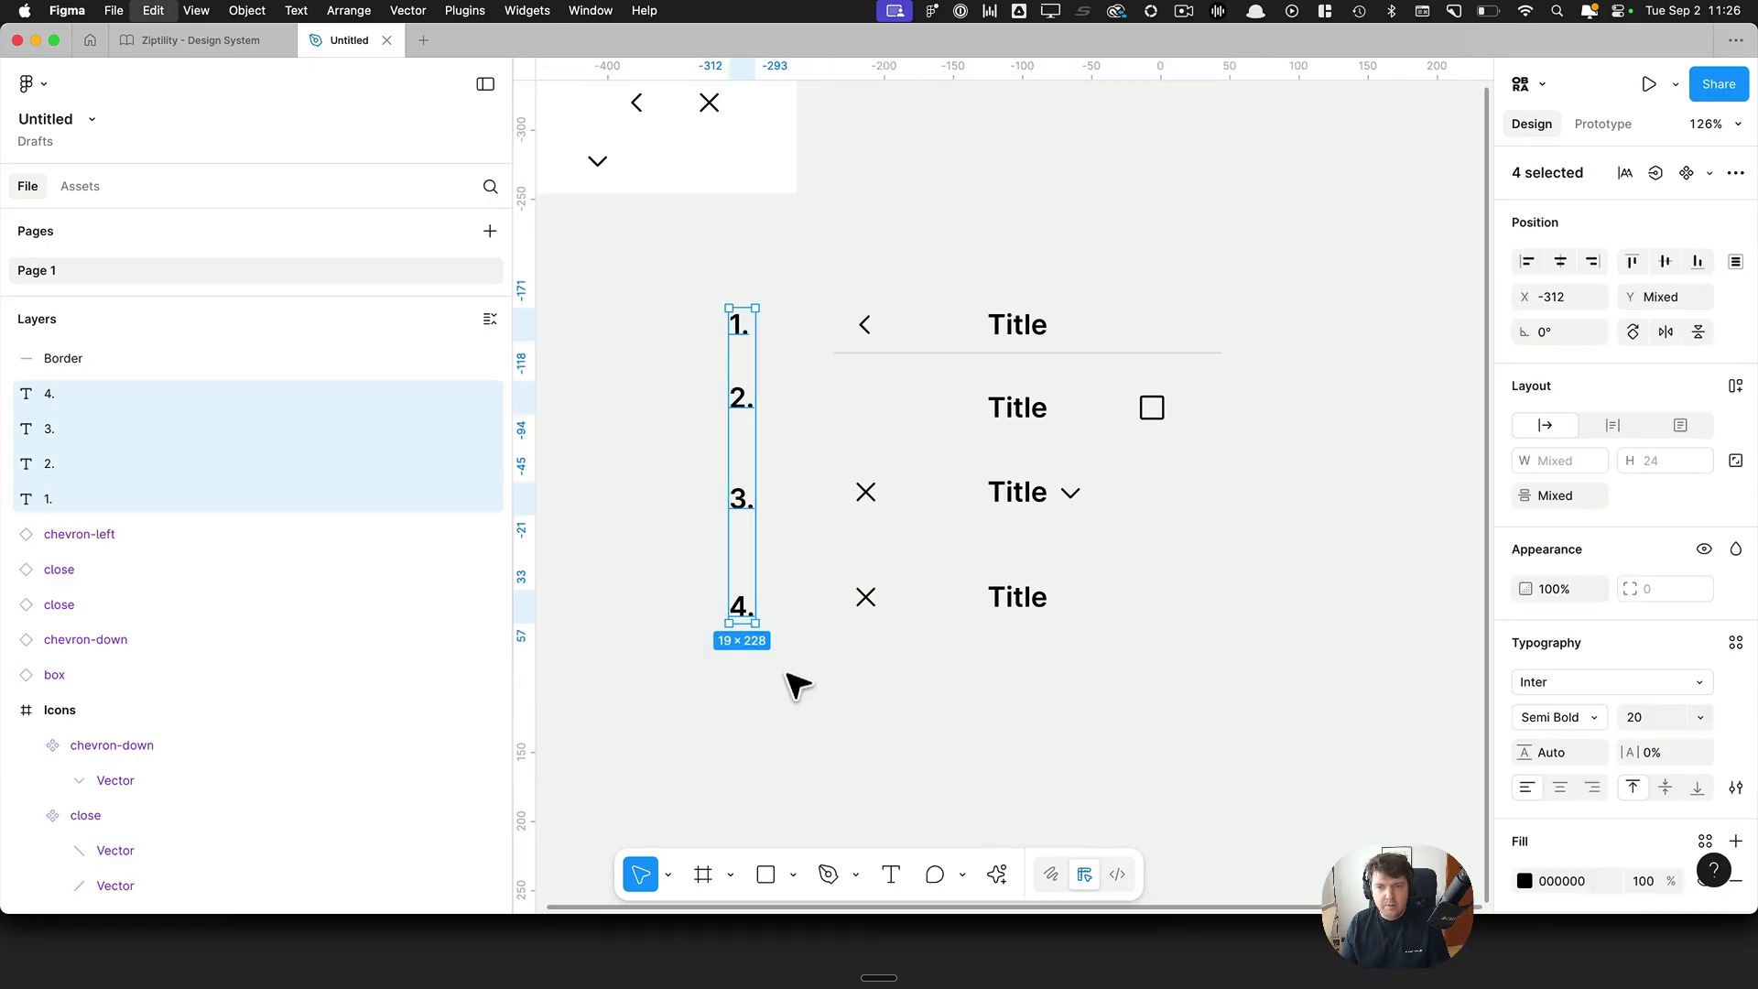
key("Delete")
Step: Move the third row's Title text and chevron-down icon above all rows and create a component from them
scroll(797, 632, "down", 3)
scroll(910, 593, "up", 4)
scroll(910, 597, "up", 1)
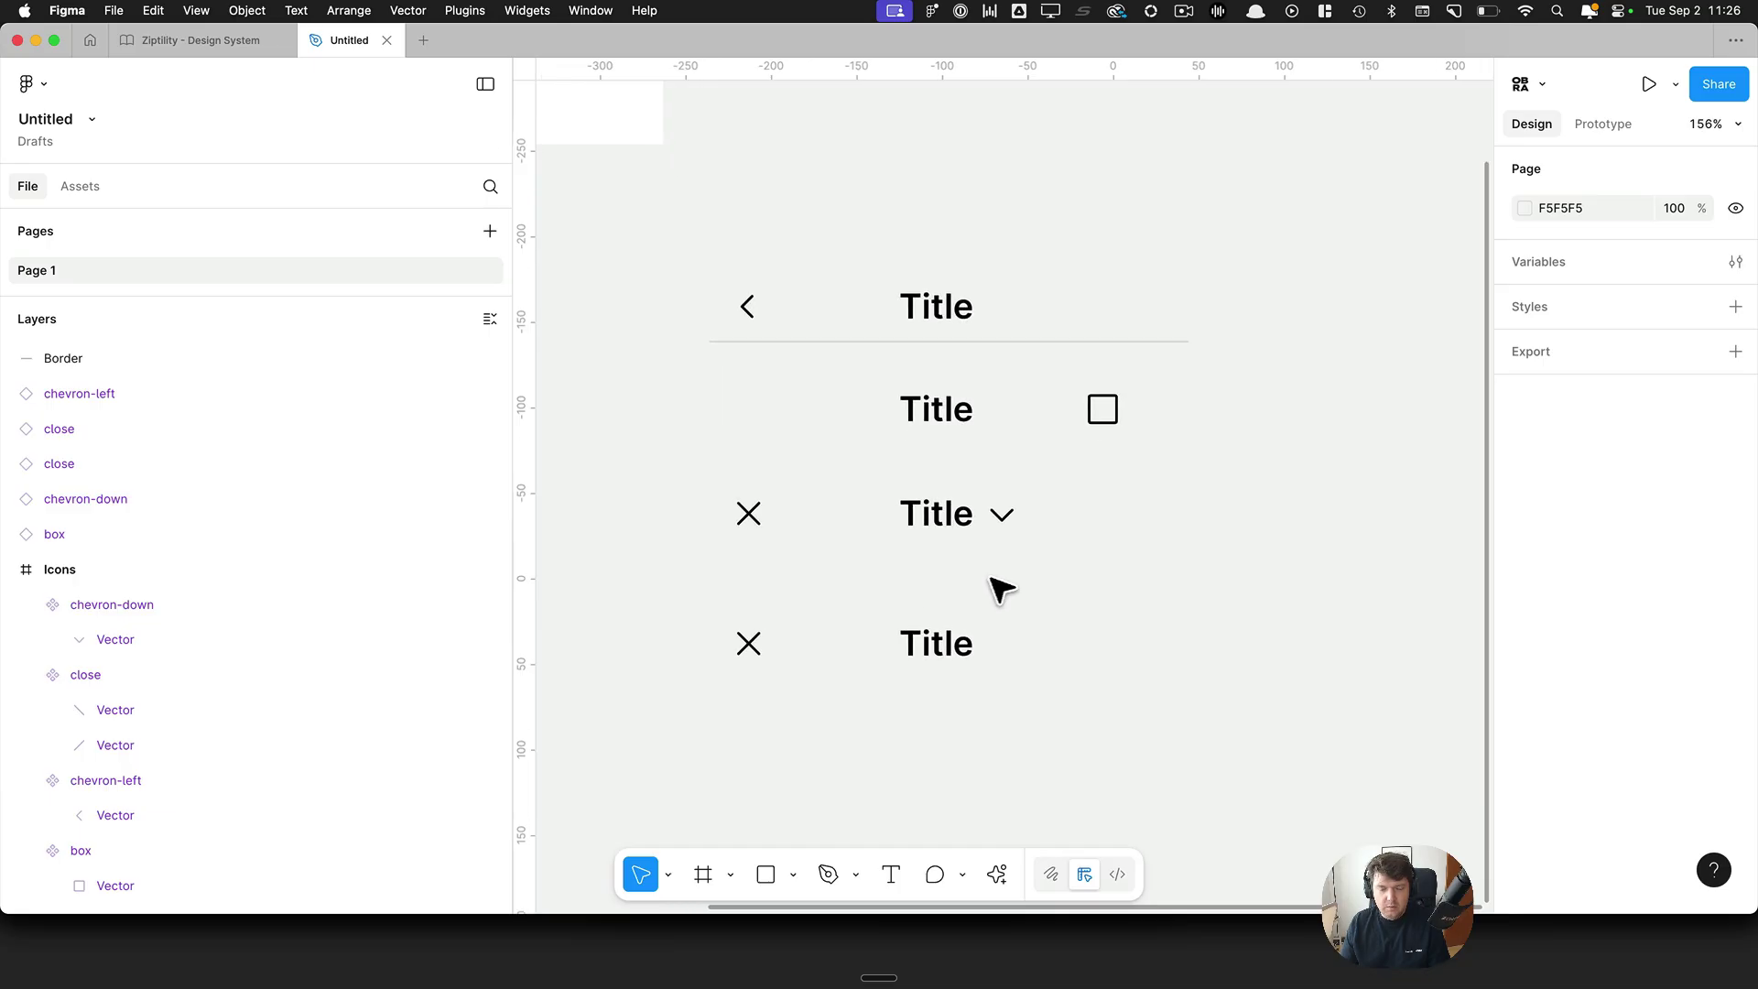
left_click_drag(989, 554, 1089, 638)
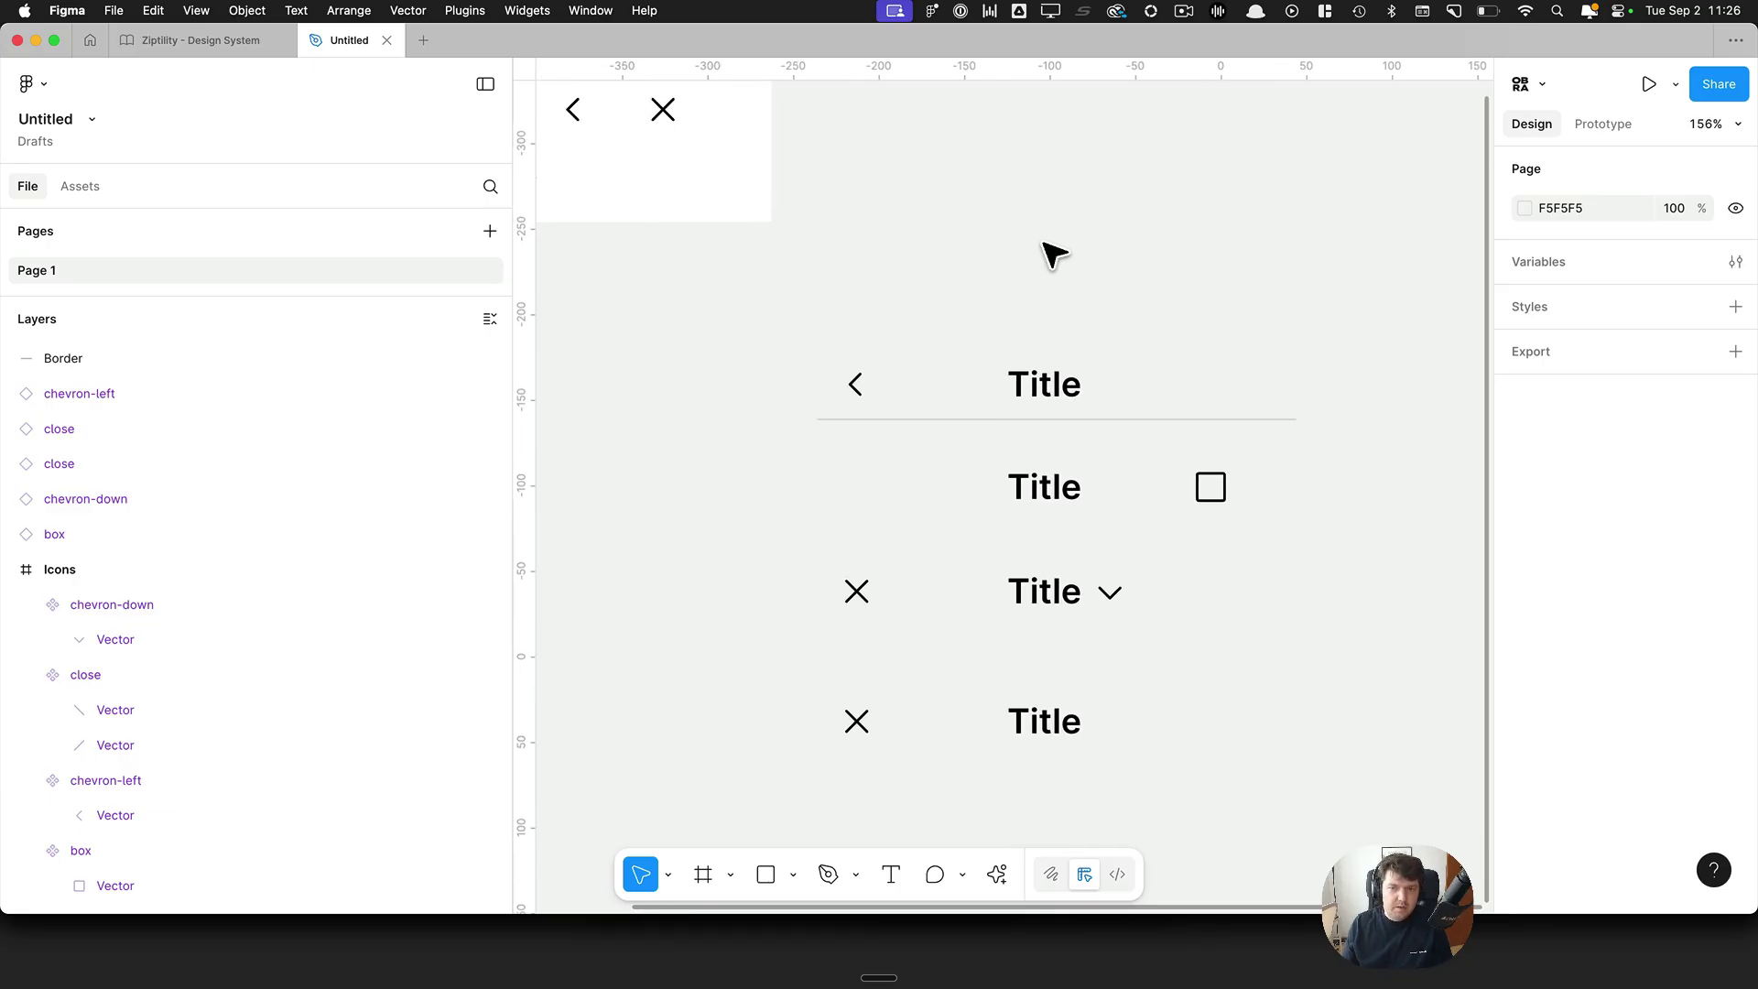
scroll(1049, 242, "left", 1)
scroll(1107, 286, "down", 2)
scroll(1054, 376, "up", 1)
left_click(1095, 609)
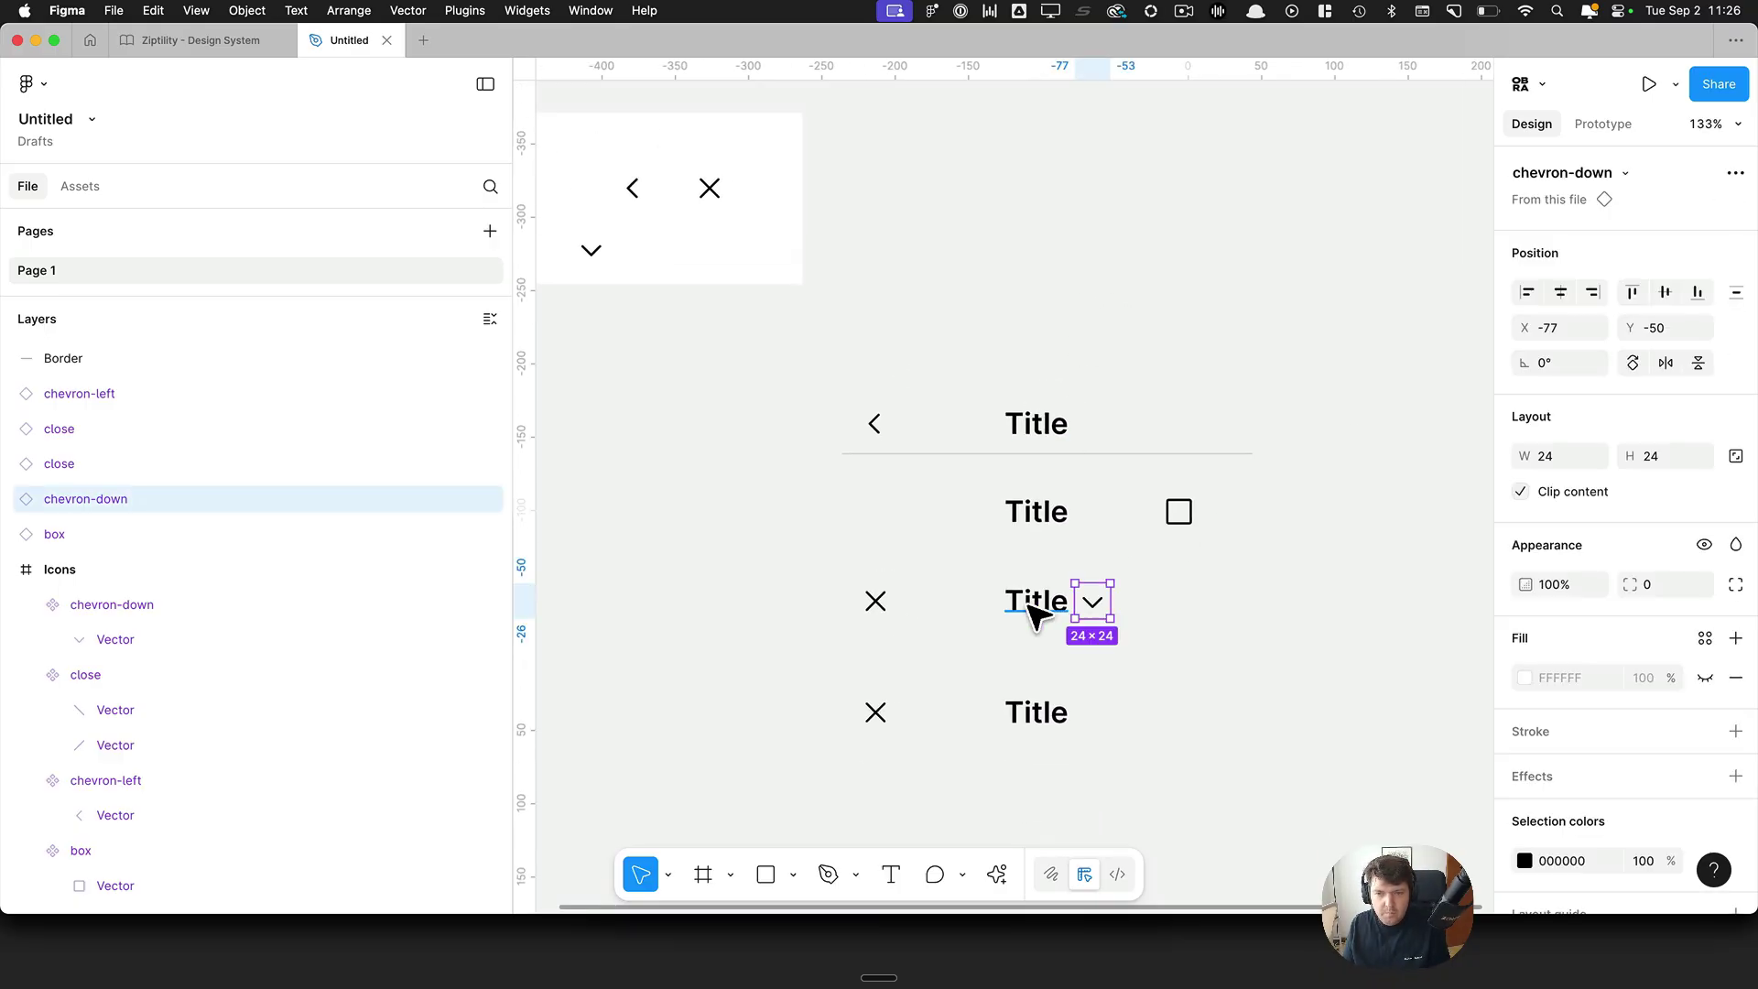
left_click(1035, 609, "shift")
left_click_drag(1072, 620, 1063, 210)
key("alt+super+k")
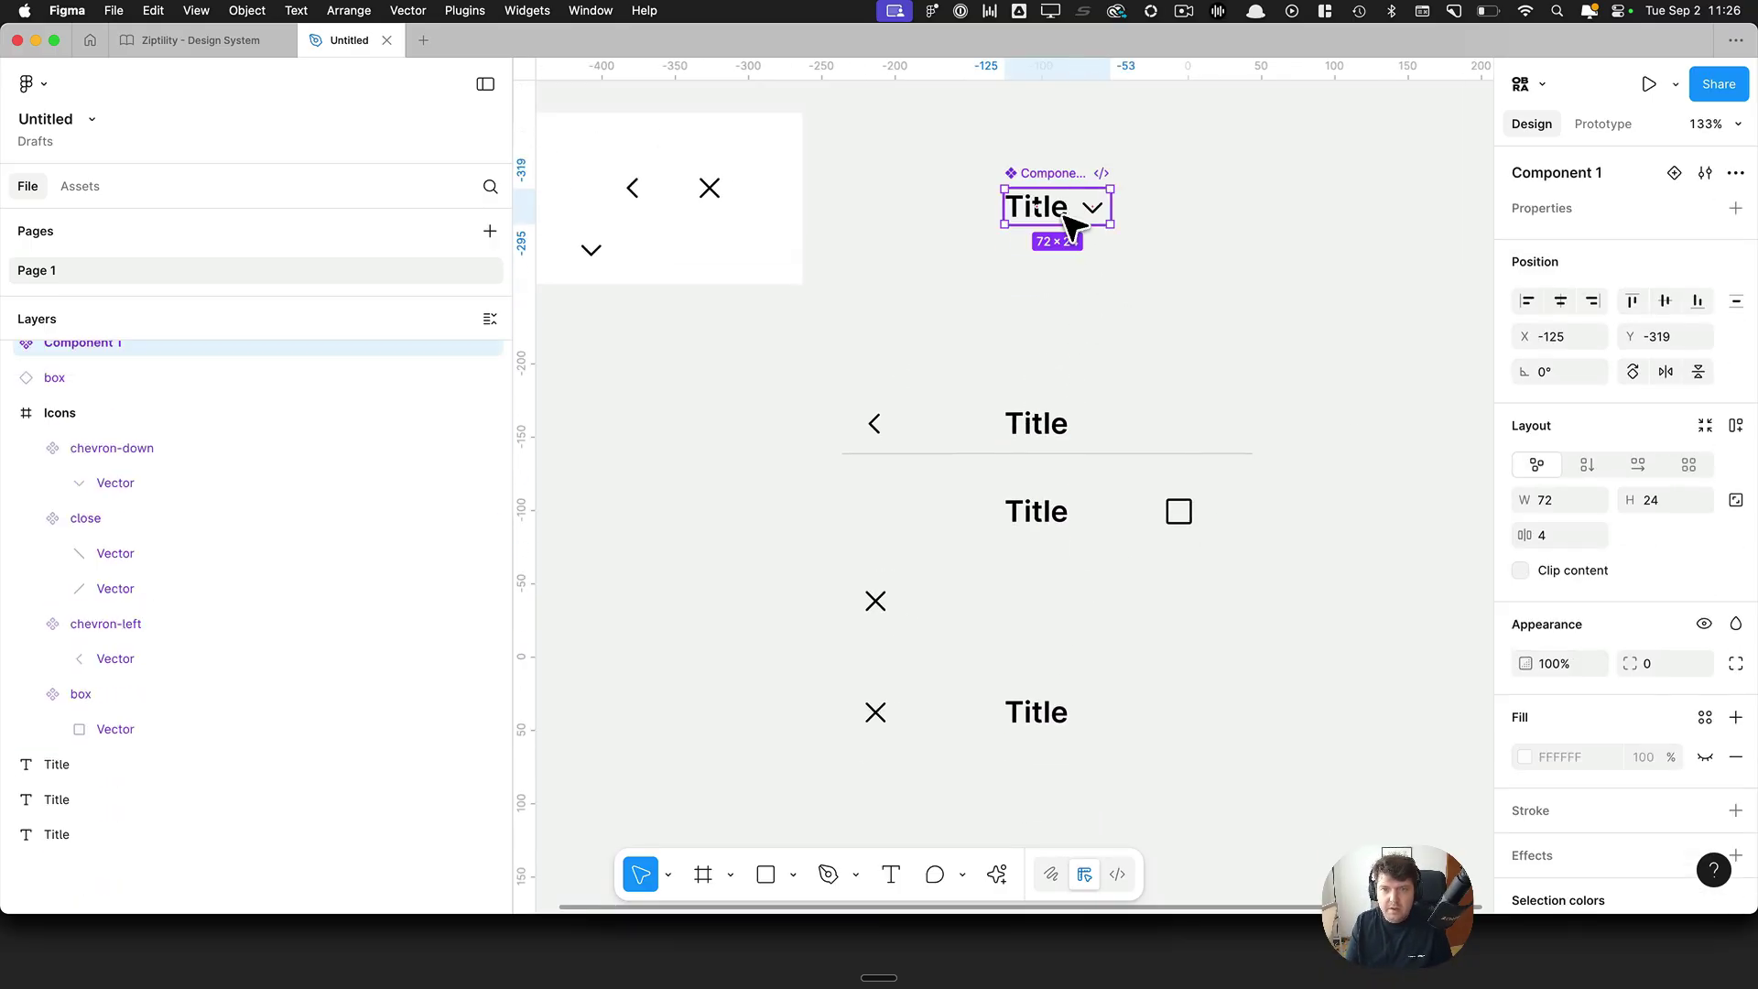
Step: Rename the new title and chevron component as "Title"
key("super+r")
key("Return")
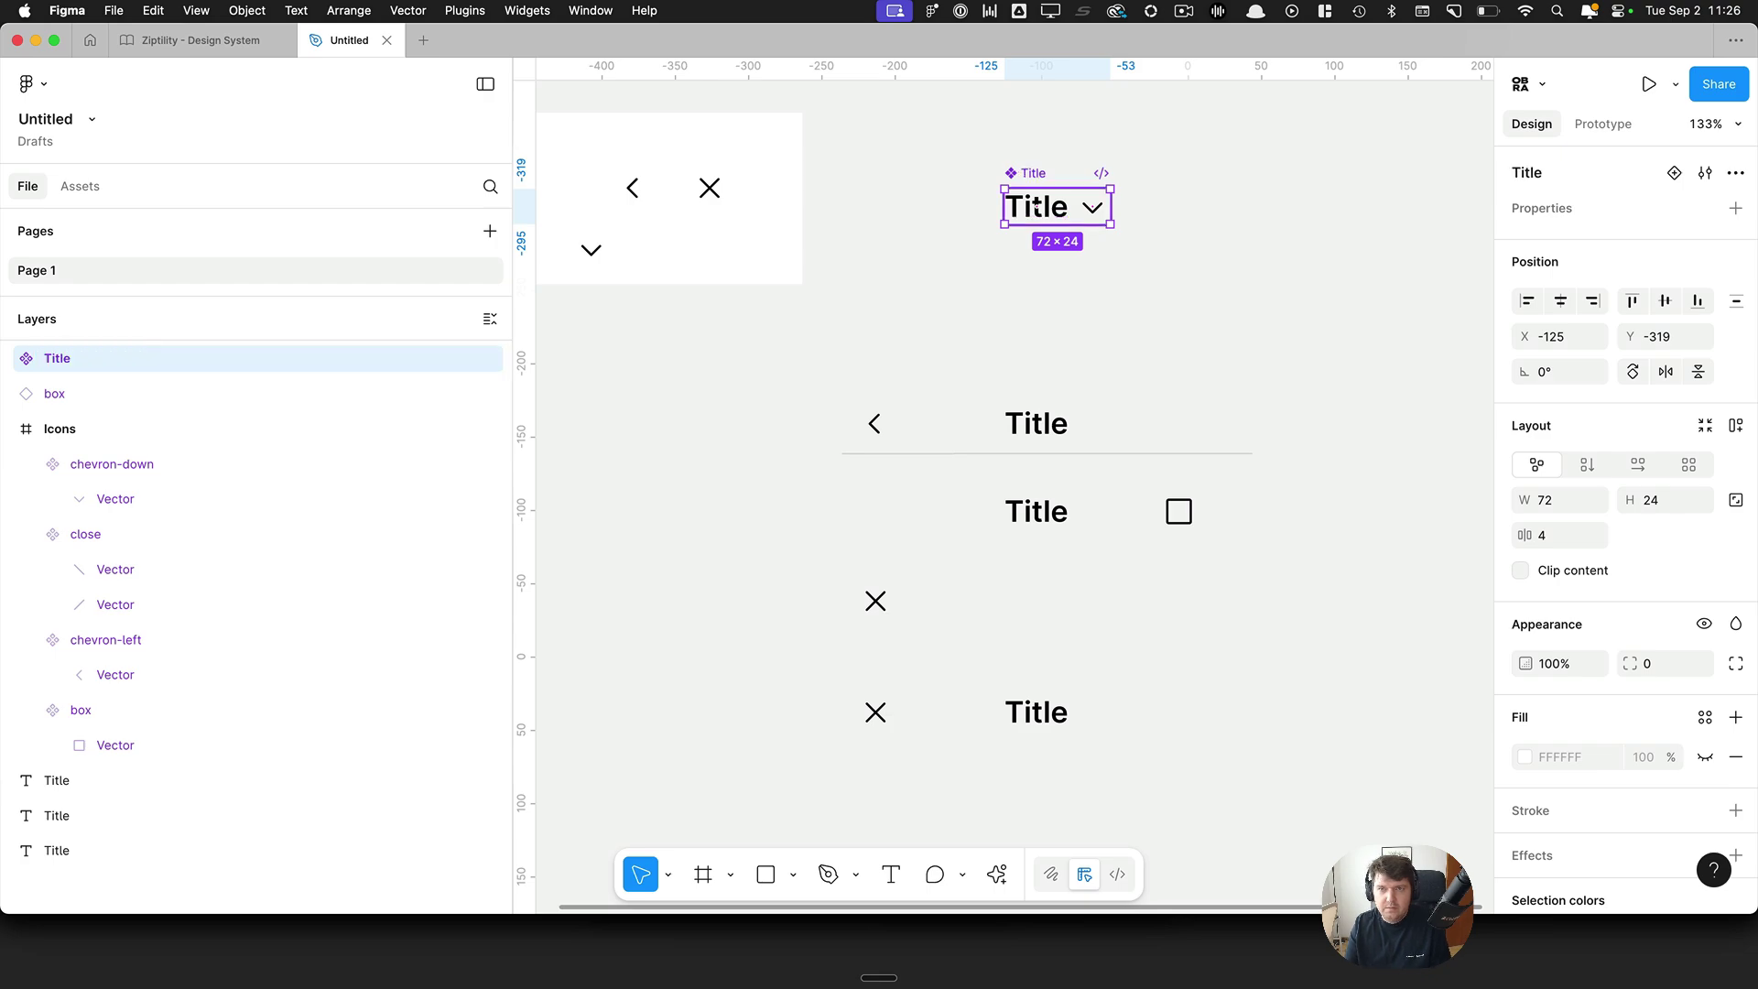
key("Escape")
Step: Move the chevron-left icon above the rows, wrap it in a frame, and make it a component named "Left accessory"
left_click_drag(885, 436, 1008, 304)
key("super+g")
left_click(1547, 172)
left_click(1543, 141)
key("super+alt+k")
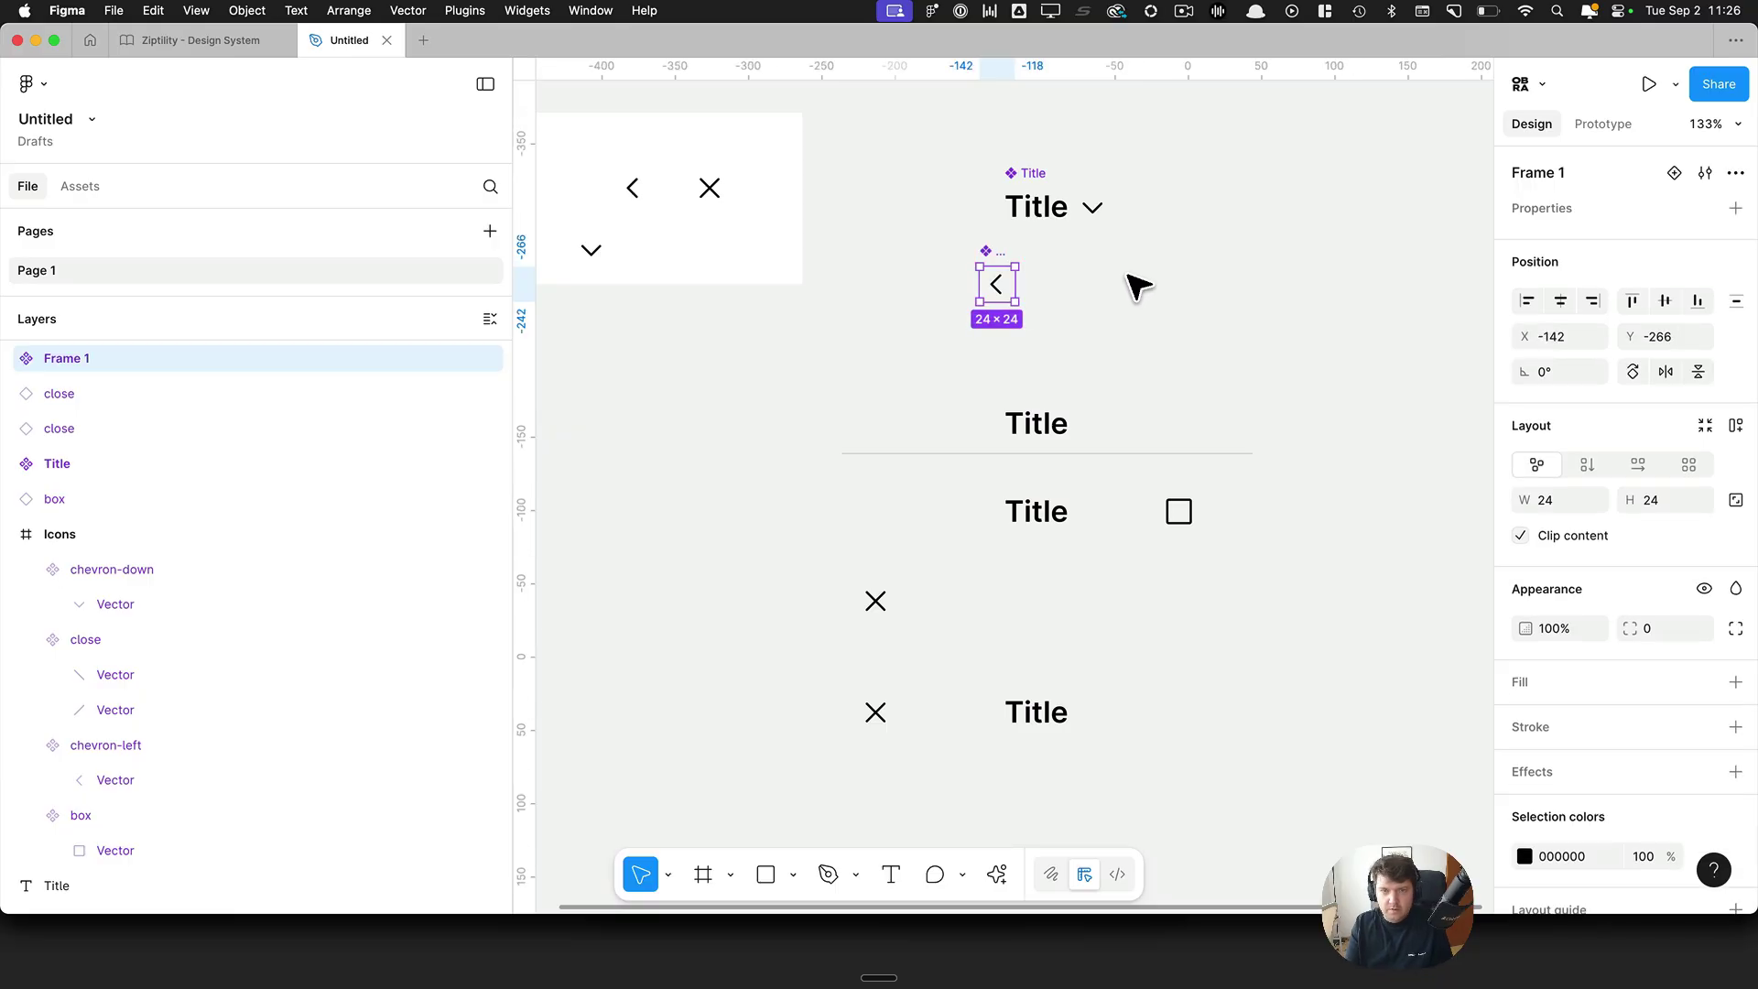
key("super+r")
type("Le")
key("Return")
key("Escape")
Step: Move the box icon above the rows, wrap it in a frame, and make it a component named "Right accessory"
left_click_drag(1193, 536, 1248, 295)
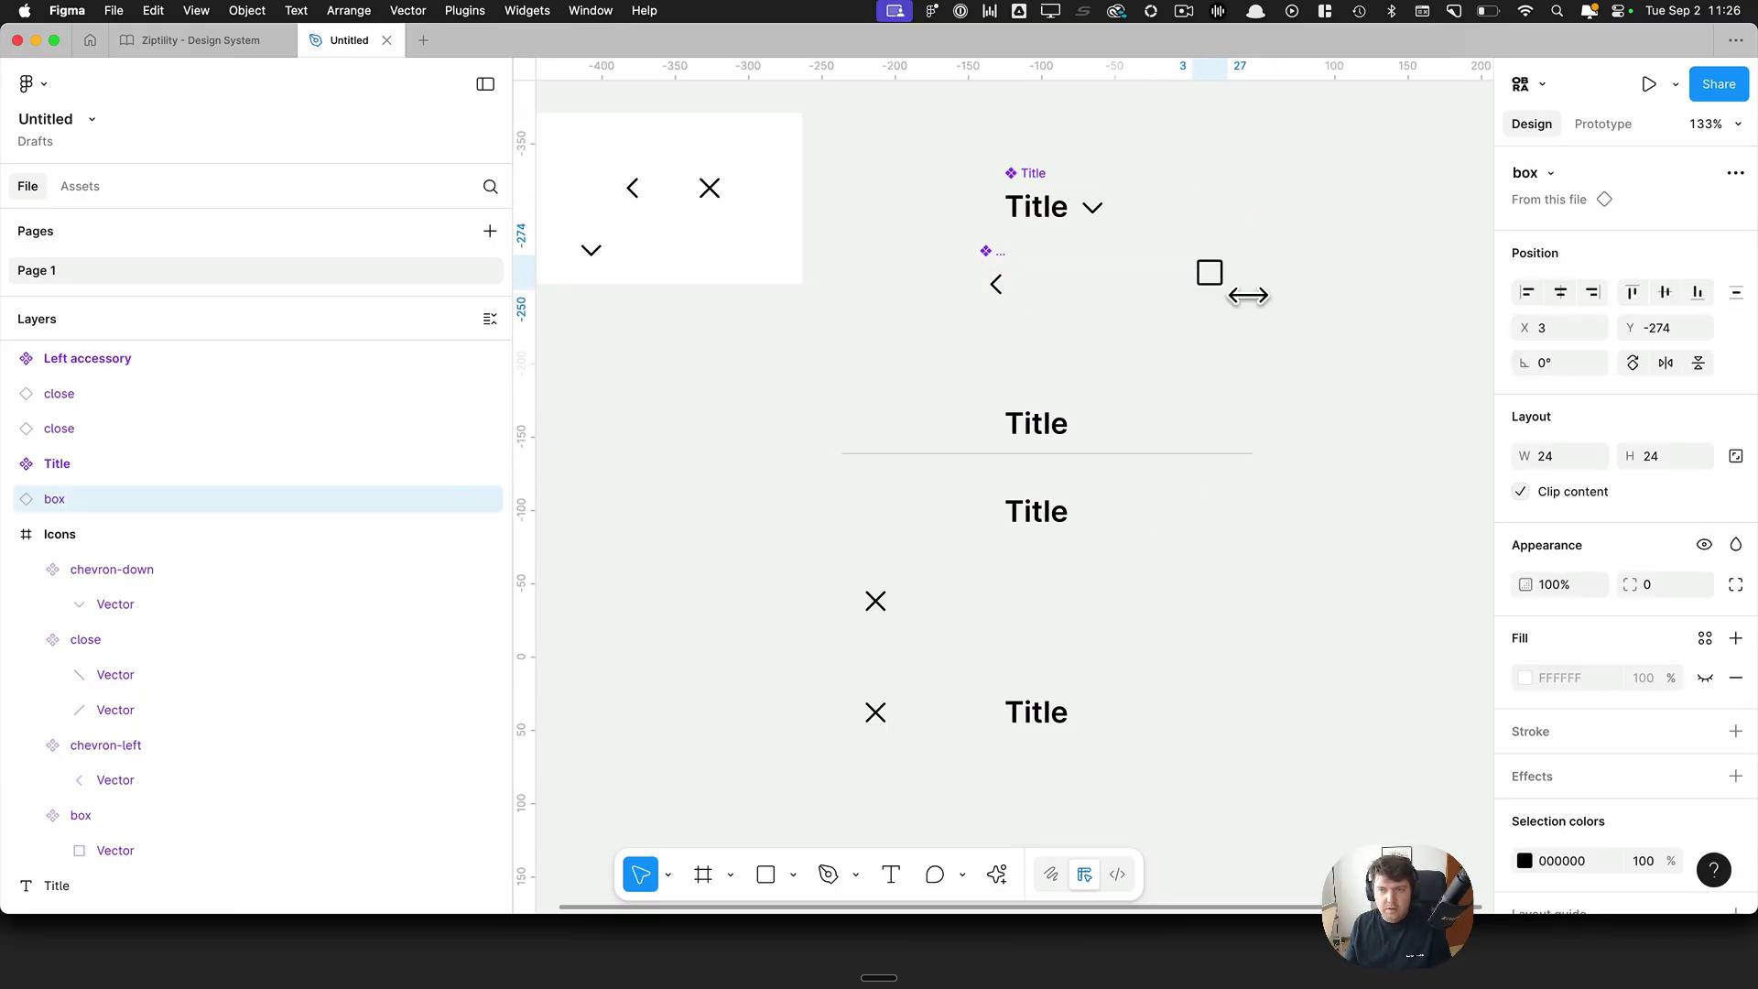
key("super+g")
left_click(1548, 172)
left_click(1542, 141)
key("super+r")
type("R")
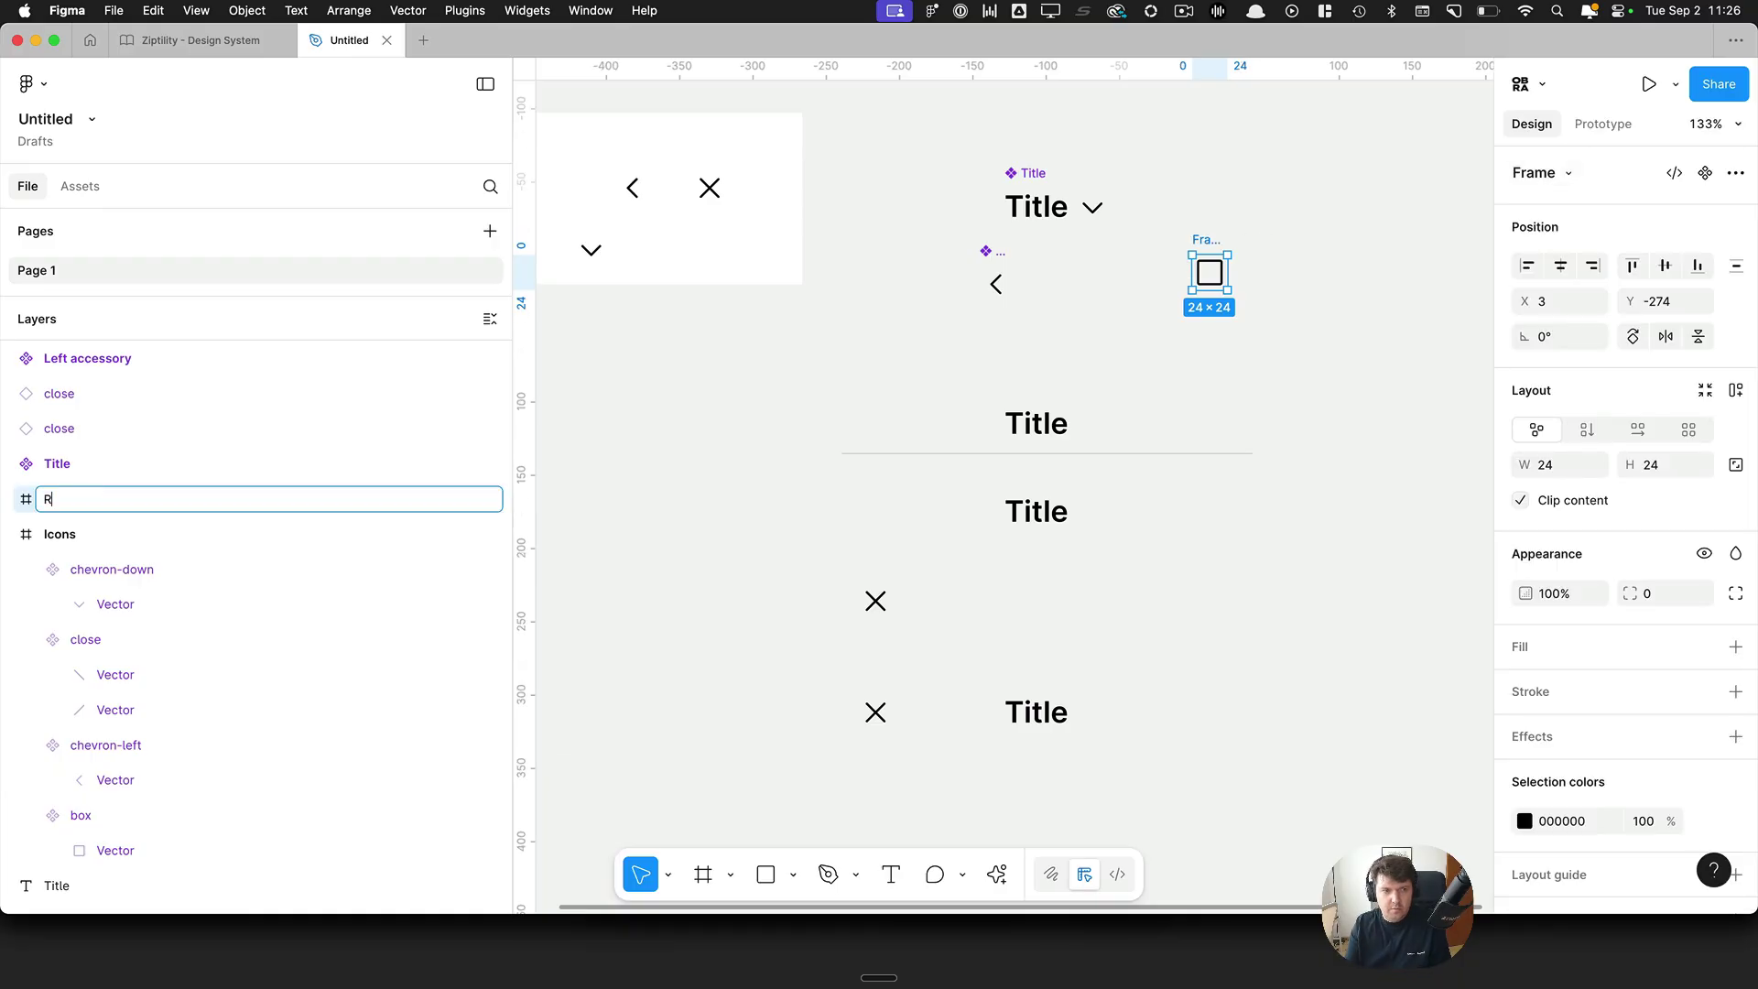
type("ight accessory")
key("Return")
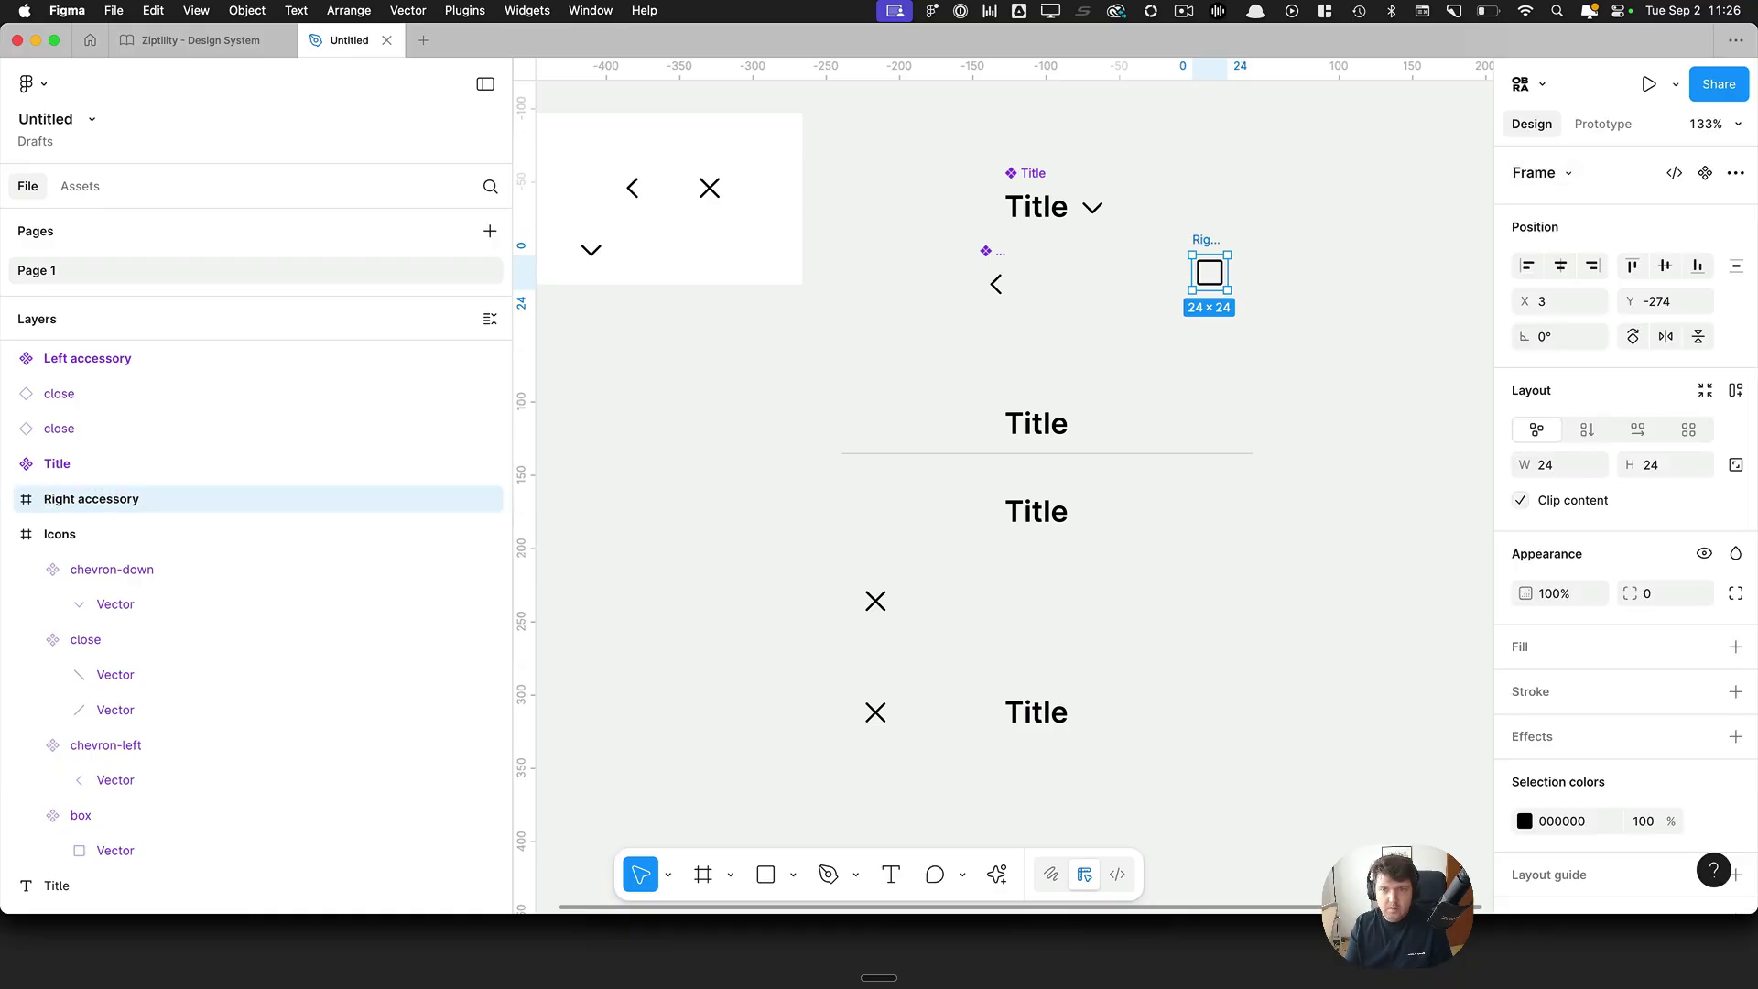
key("alt+super+k")
key("Escape")
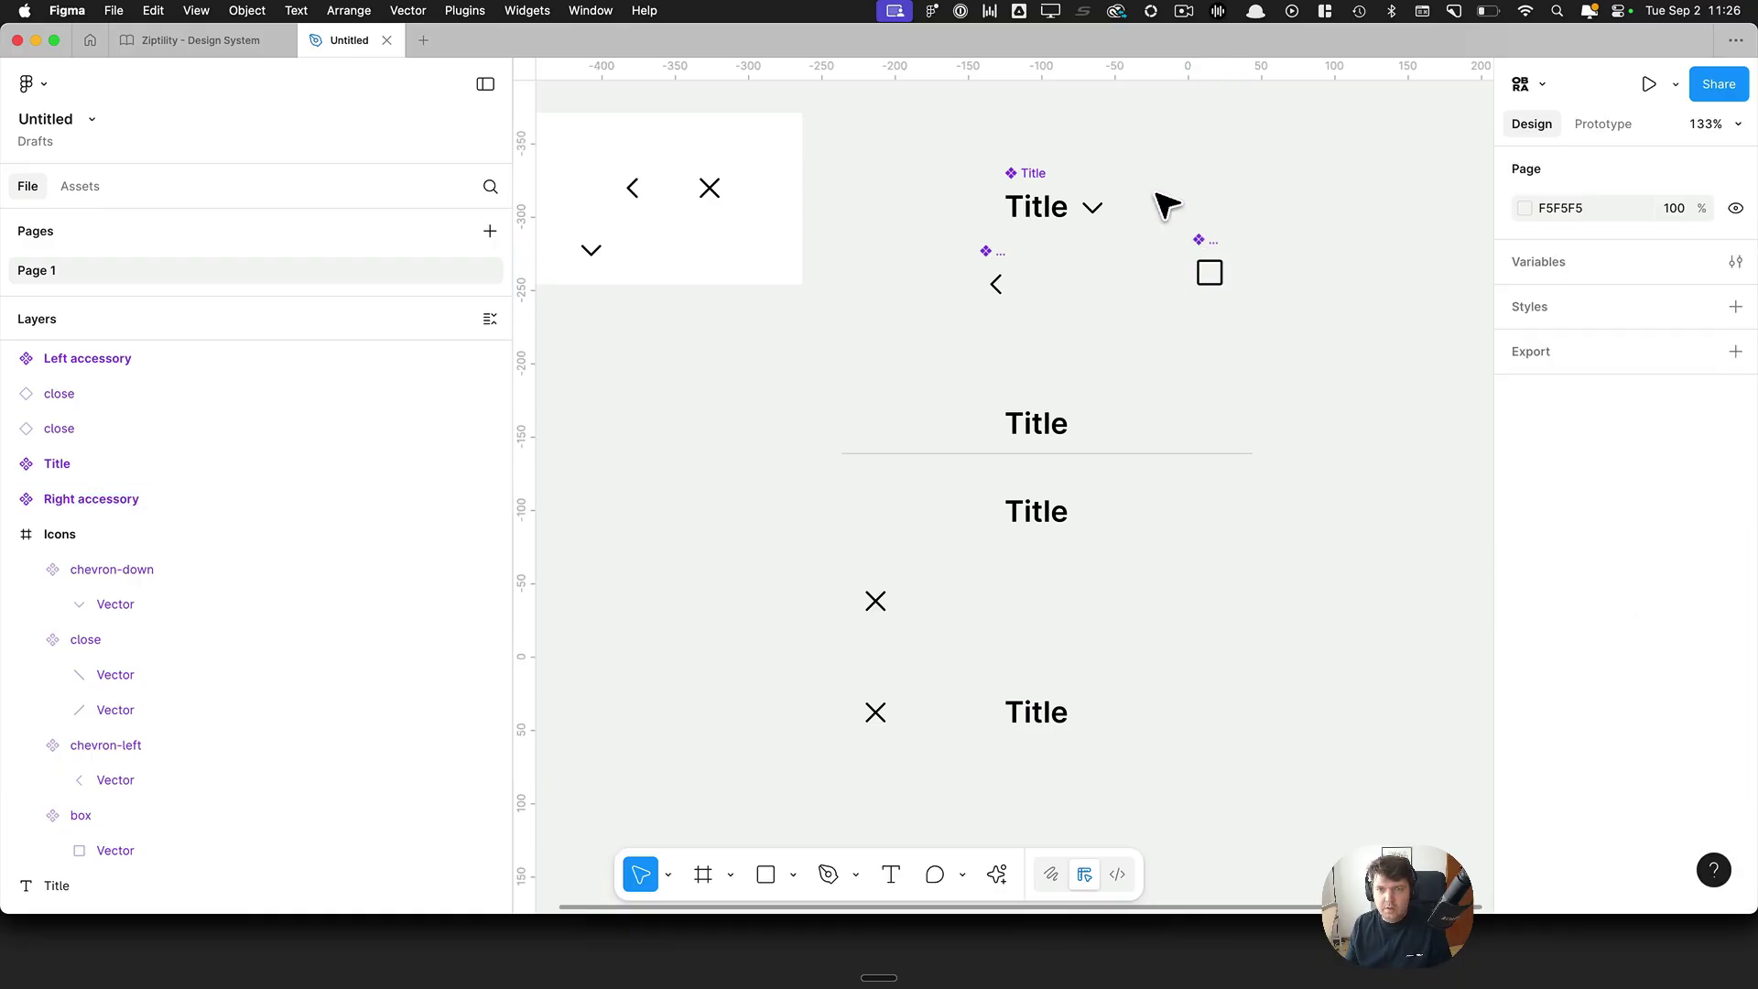
Step: Examine the new accessory components and the chevron-down icon inside the Title component
scroll(1154, 204, "up", 5)
left_click(786, 367)
scroll(796, 362, "up", 2)
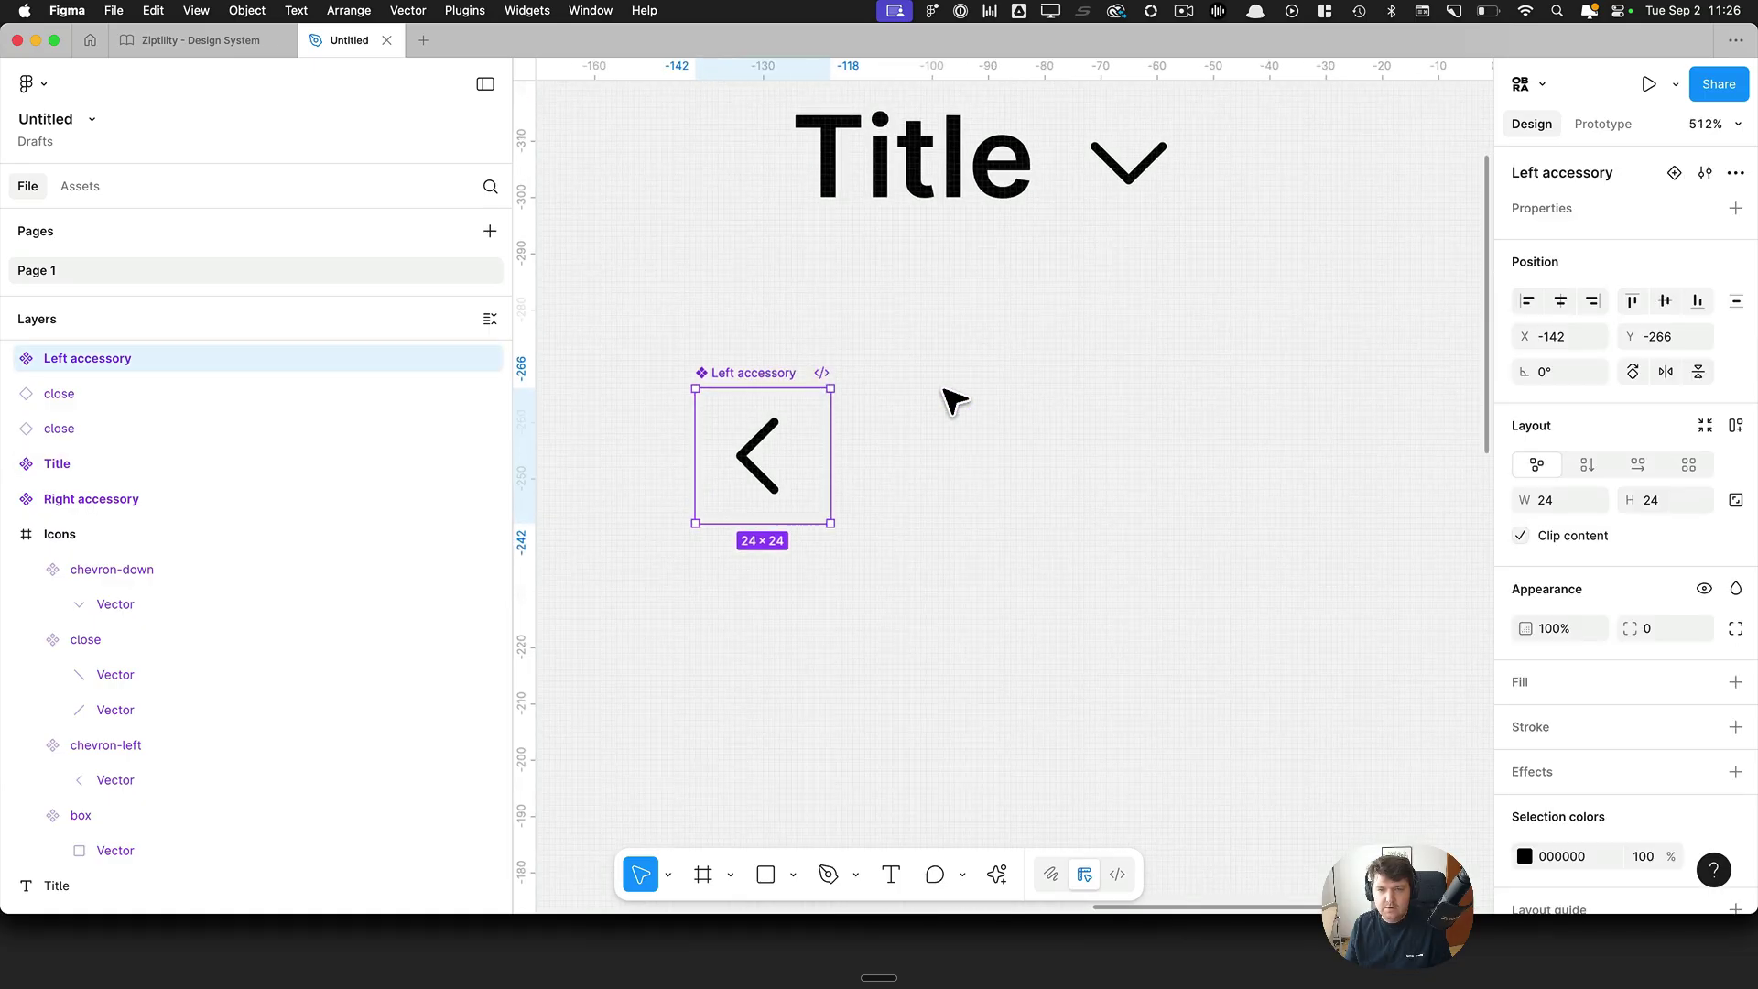
scroll(946, 396, "down", 4)
left_click(1224, 366)
left_click(1044, 469)
scroll(1044, 469, "down", 5)
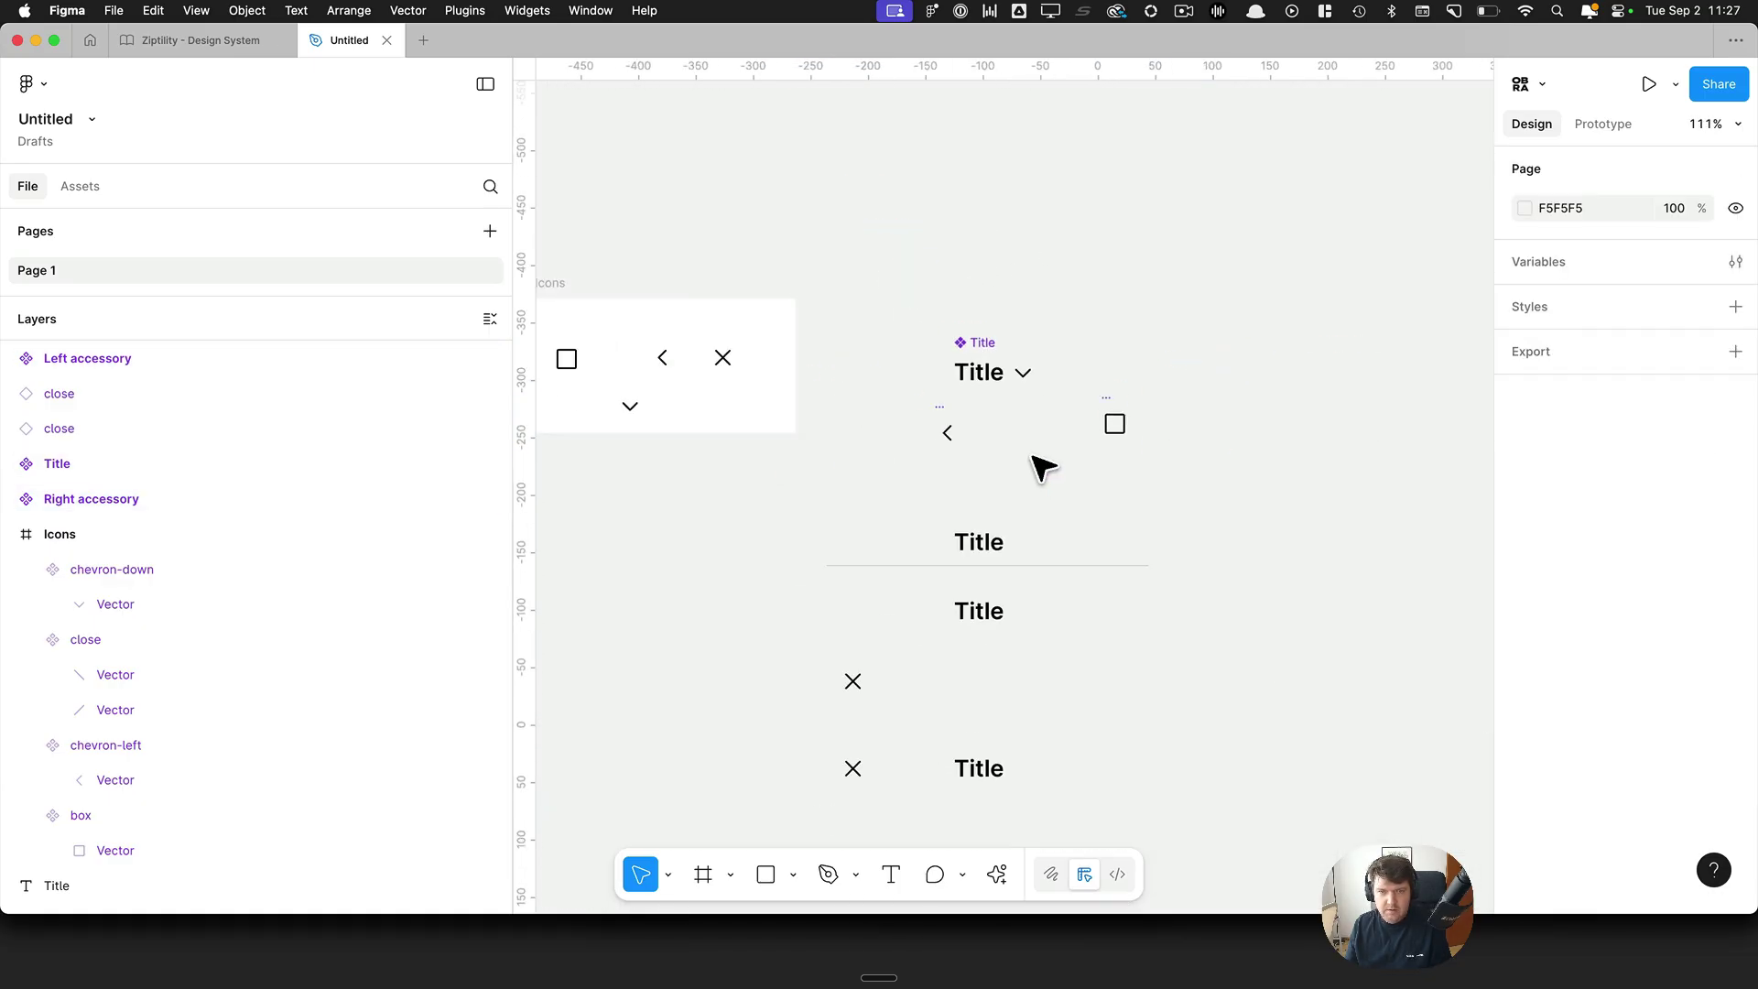
left_click(919, 208)
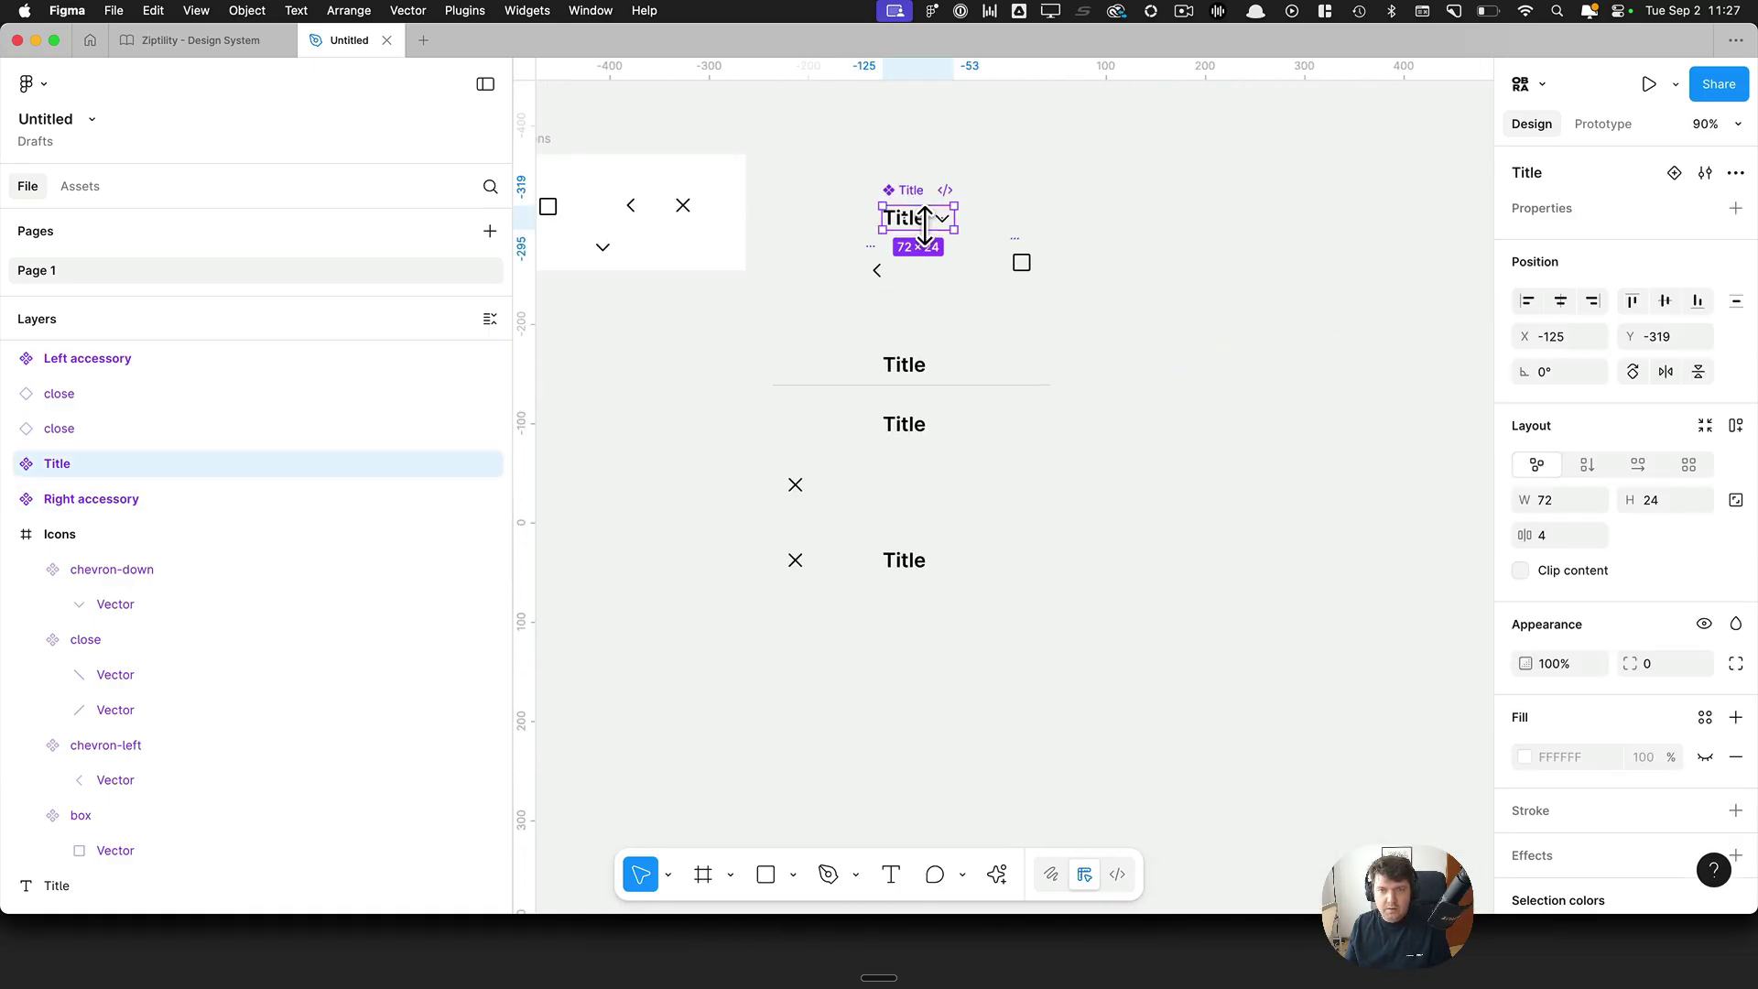
scroll(925, 224, "up", 2)
left_click(971, 236)
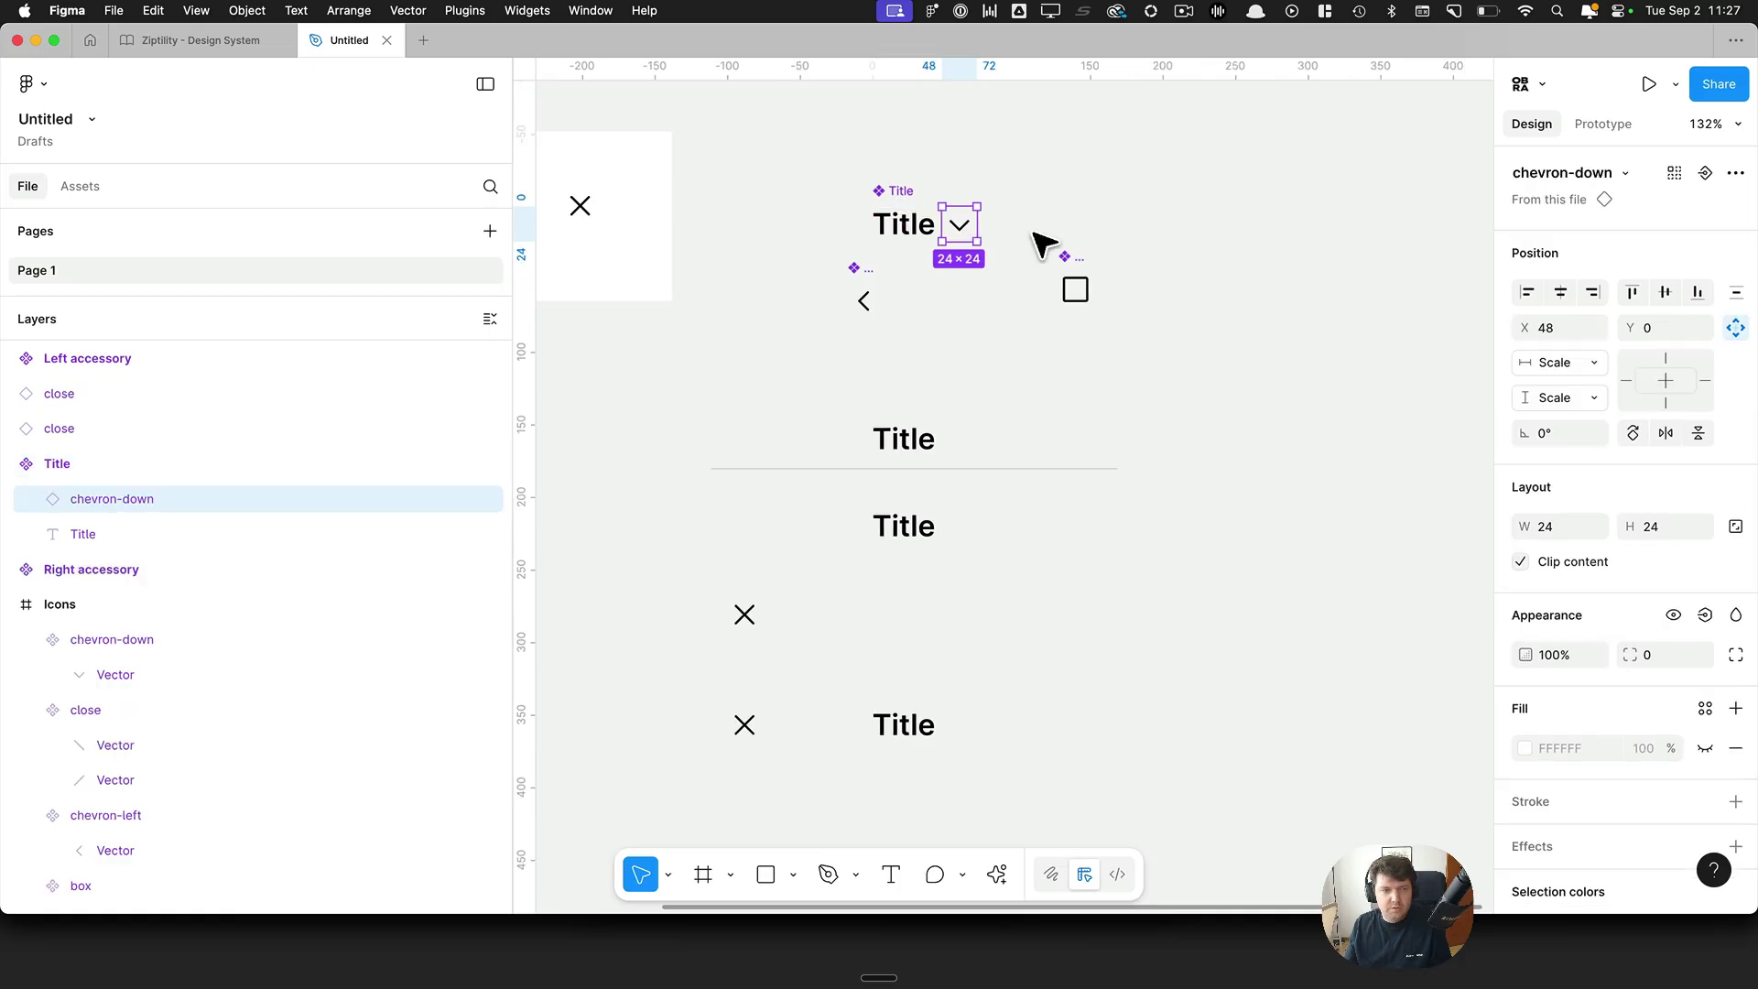
left_click(1035, 234)
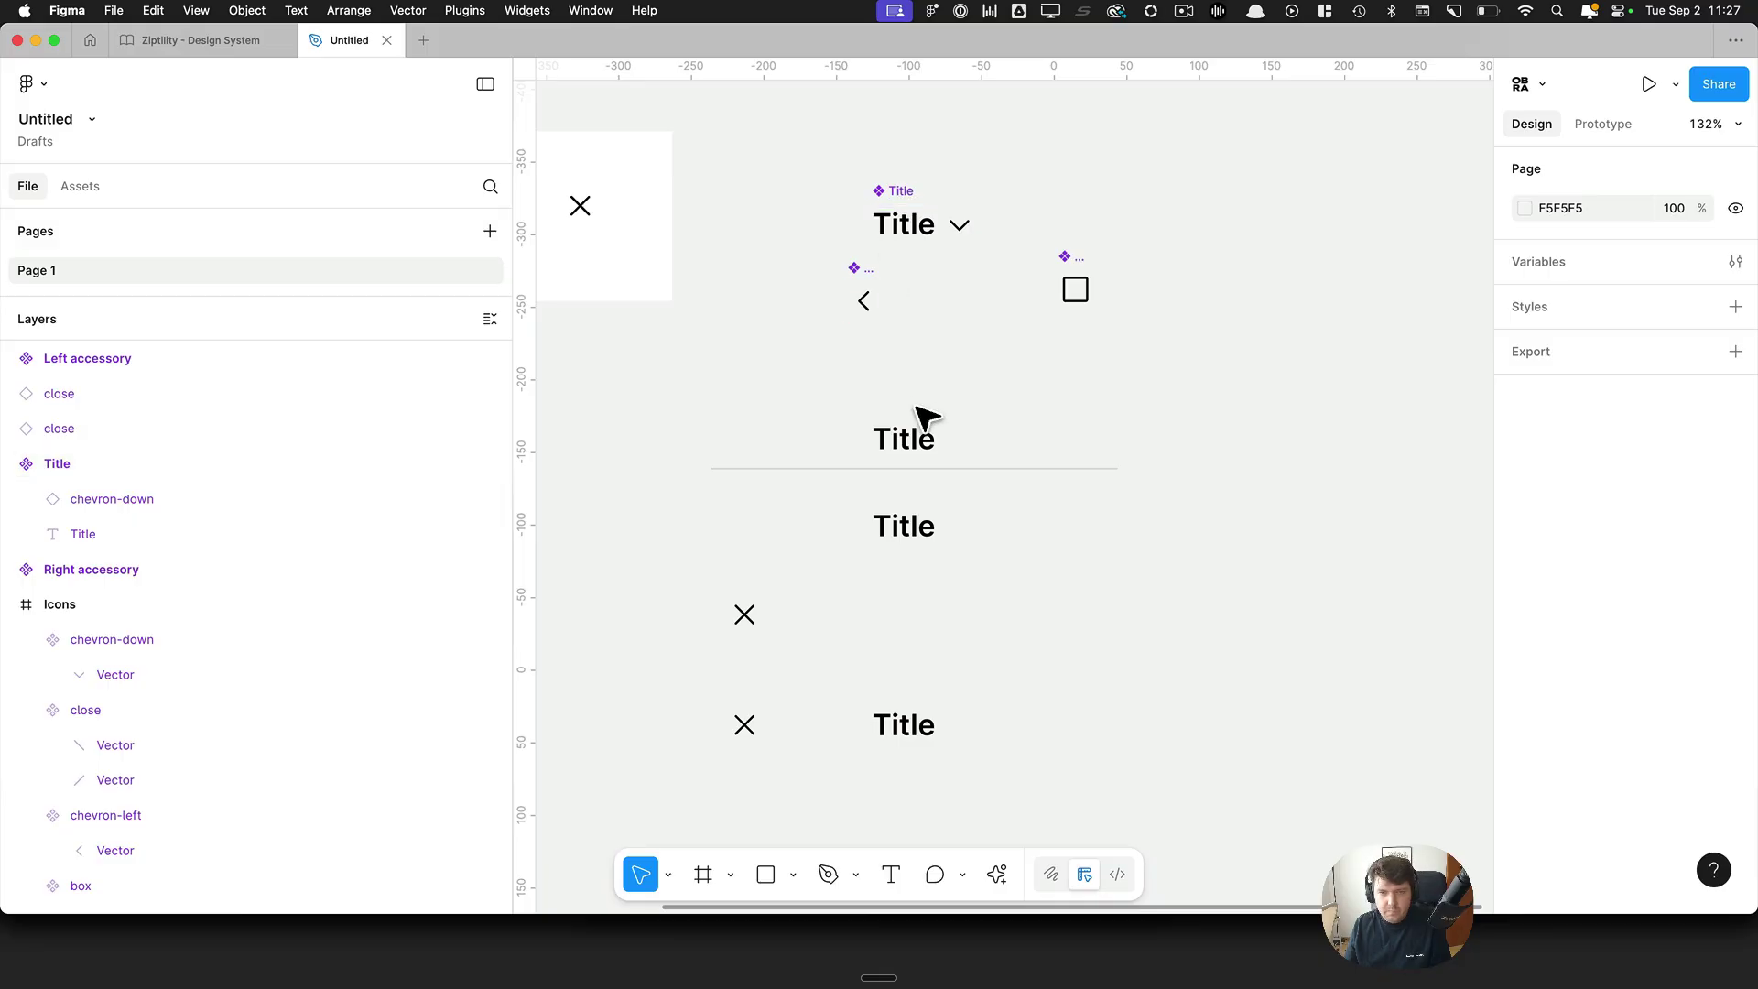
Step: Replace the first row's Title text with an instance of the Title component
left_click_drag(965, 486, 1029, 392)
key("BackSpace")
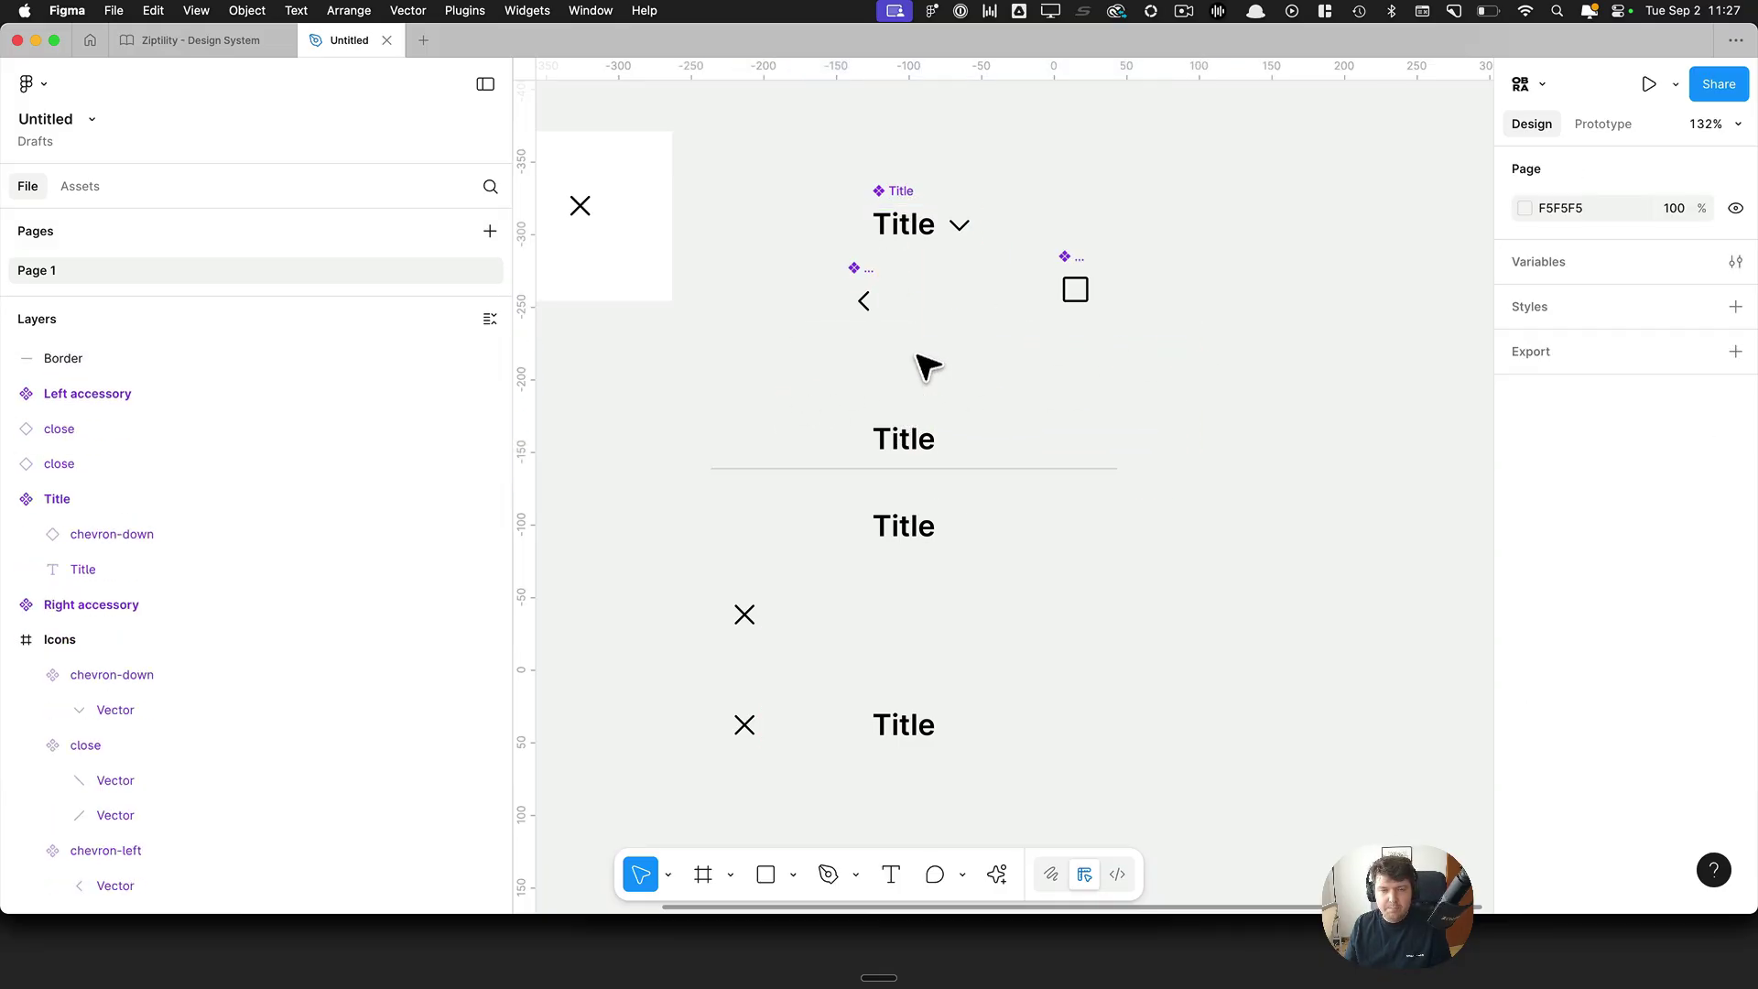
left_click_drag(936, 243, 929, 446)
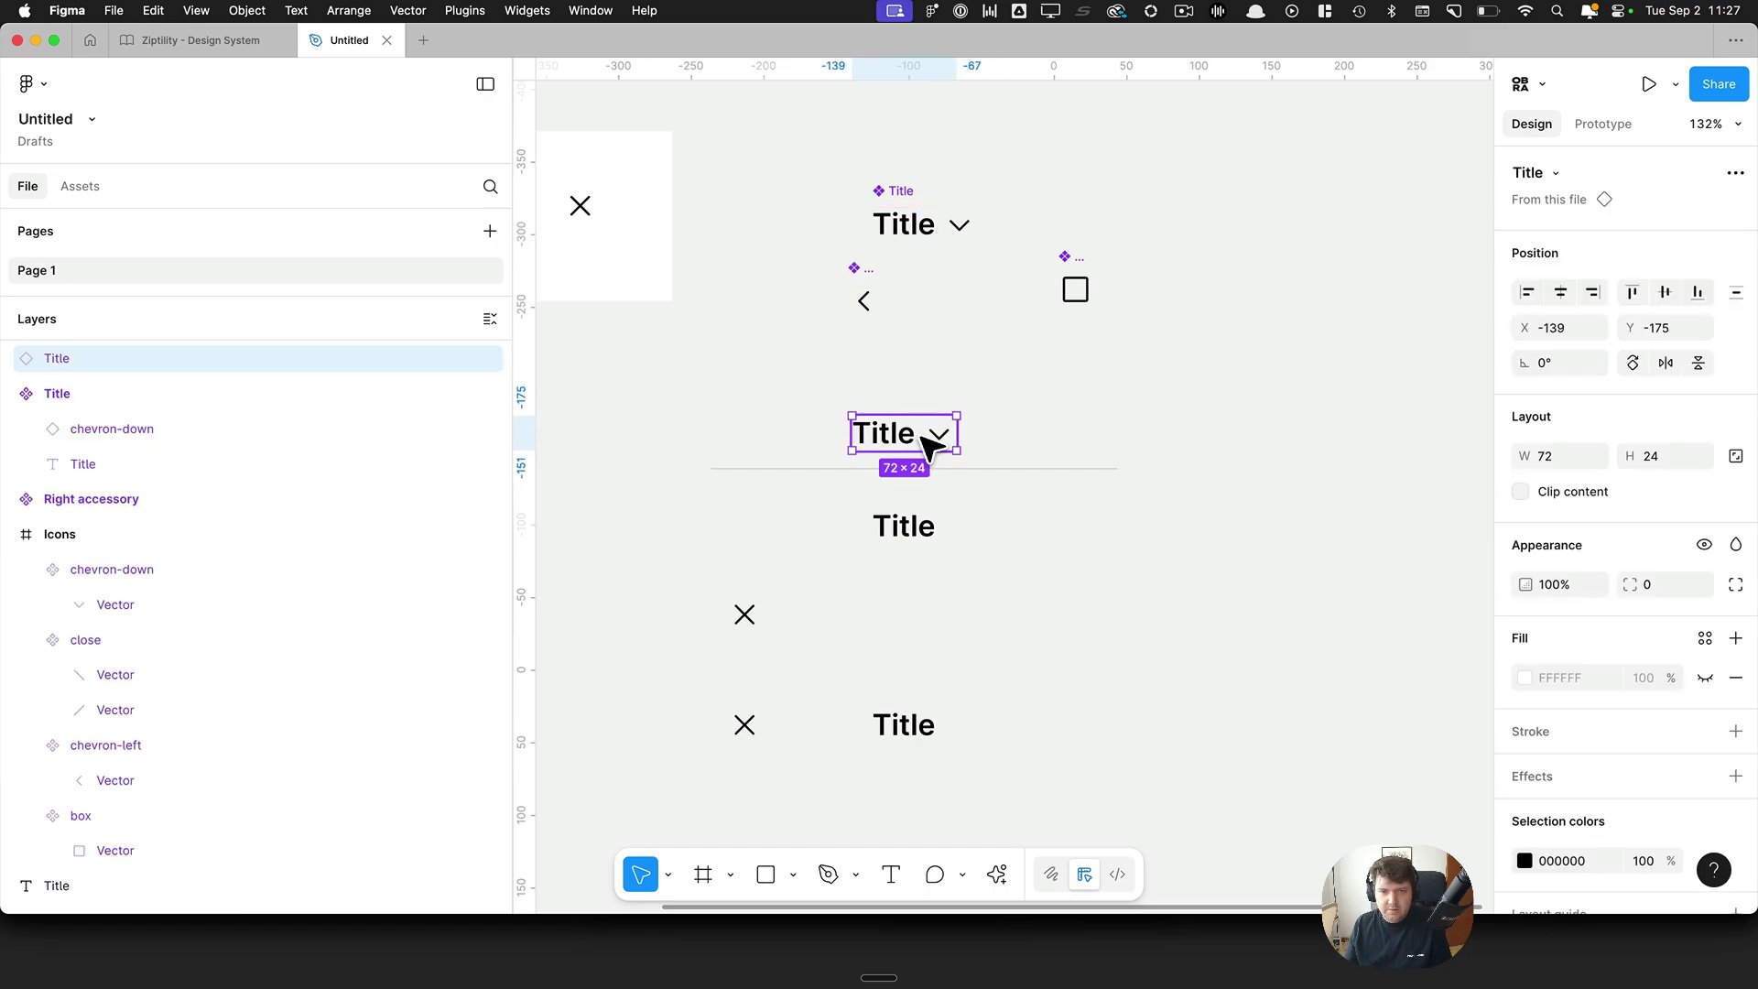
left_click(1028, 441)
left_click(962, 469)
left_click(1036, 341)
Step: Place a Left accessory instance and a Right accessory instance at the two ends of the first row
left_click(864, 300)
left_click_drag(864, 302, 769, 440)
left_click(1090, 372)
left_click_drag(1089, 291, 1104, 436)
left_click(1201, 478)
Step: Wrap the first row's three instances and the Border in a frame and turn it into a component
left_click_drag(1201, 503, 634, 374)
key("super+g")
left_click(1548, 173)
left_click(1539, 147)
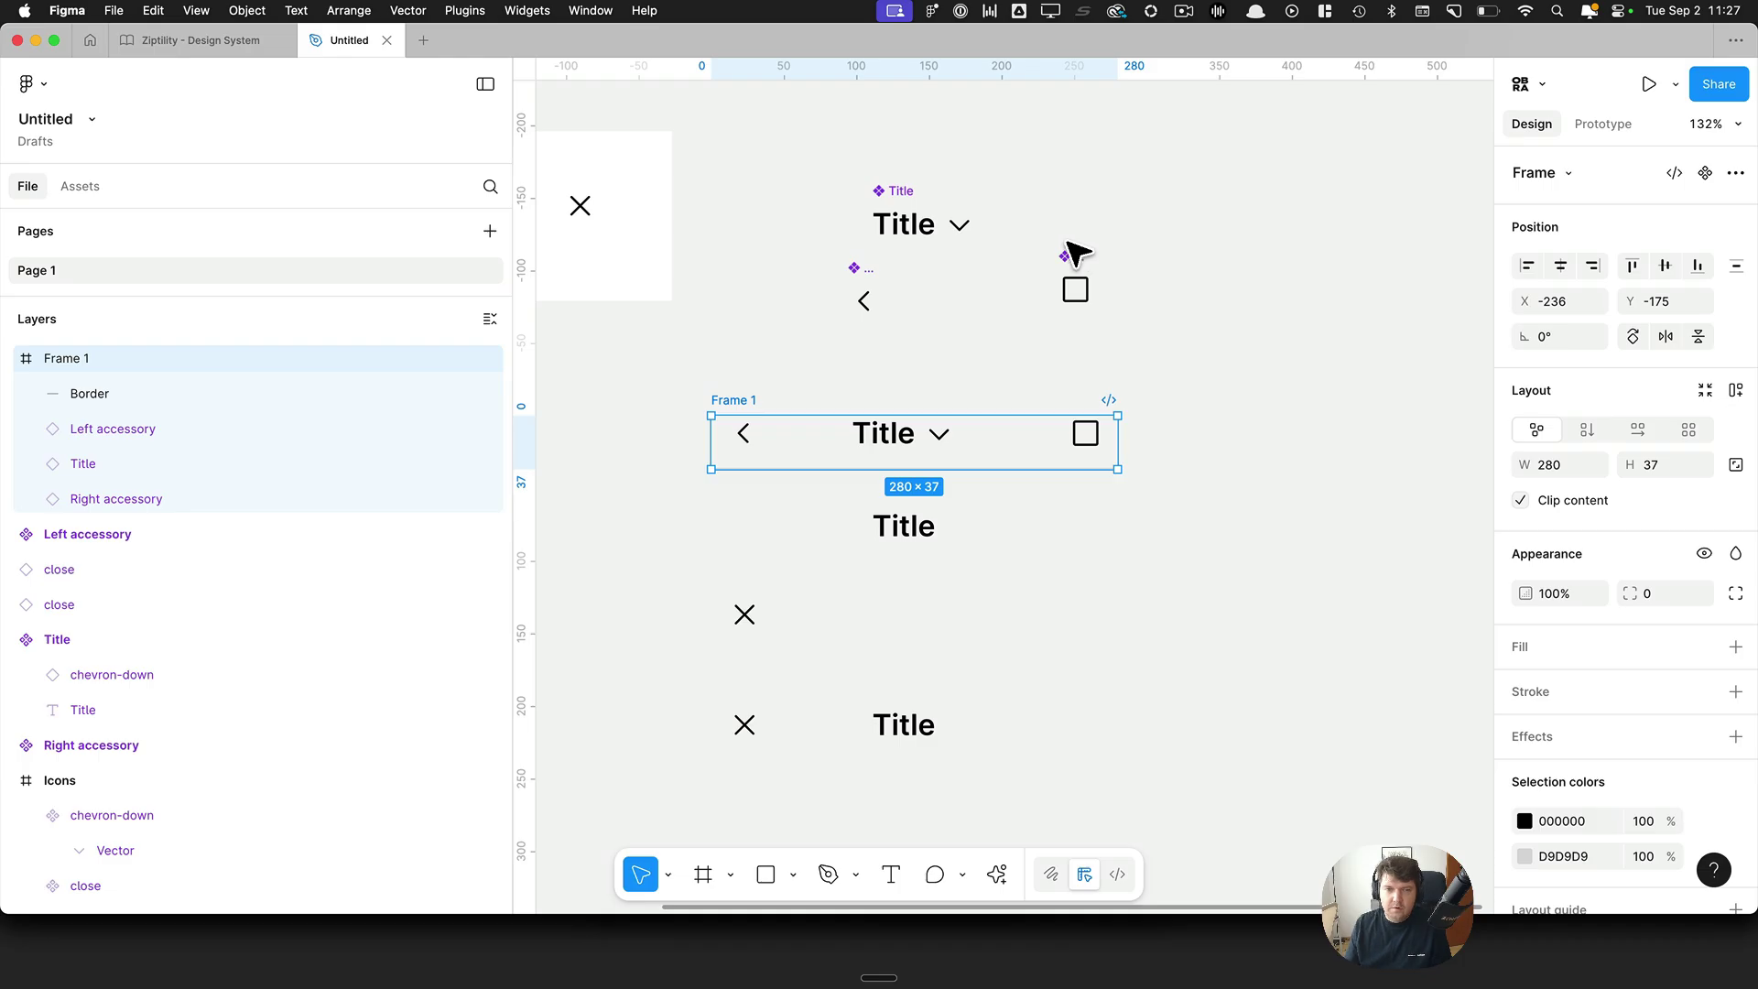
key("alt+super+k")
Step: Extend the row component's top edge to a height of 48 and rename it "Top bar"
scroll(777, 432, "up", 5)
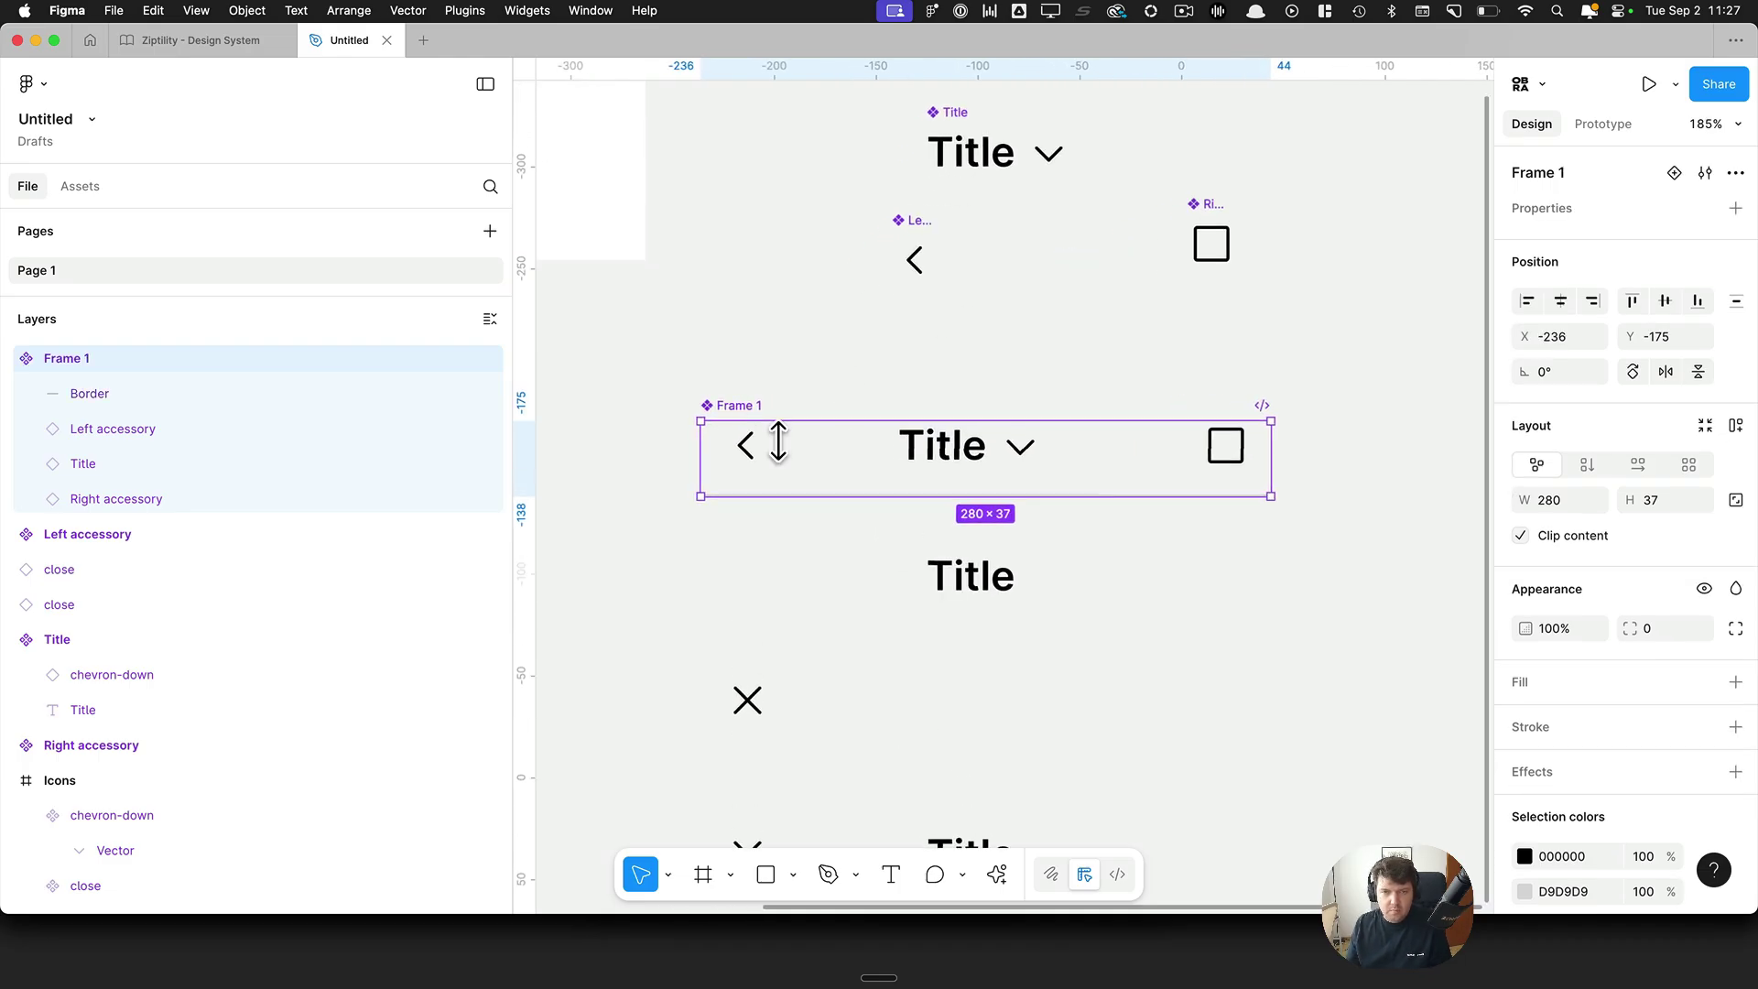
left_click_drag(780, 428, 781, 421)
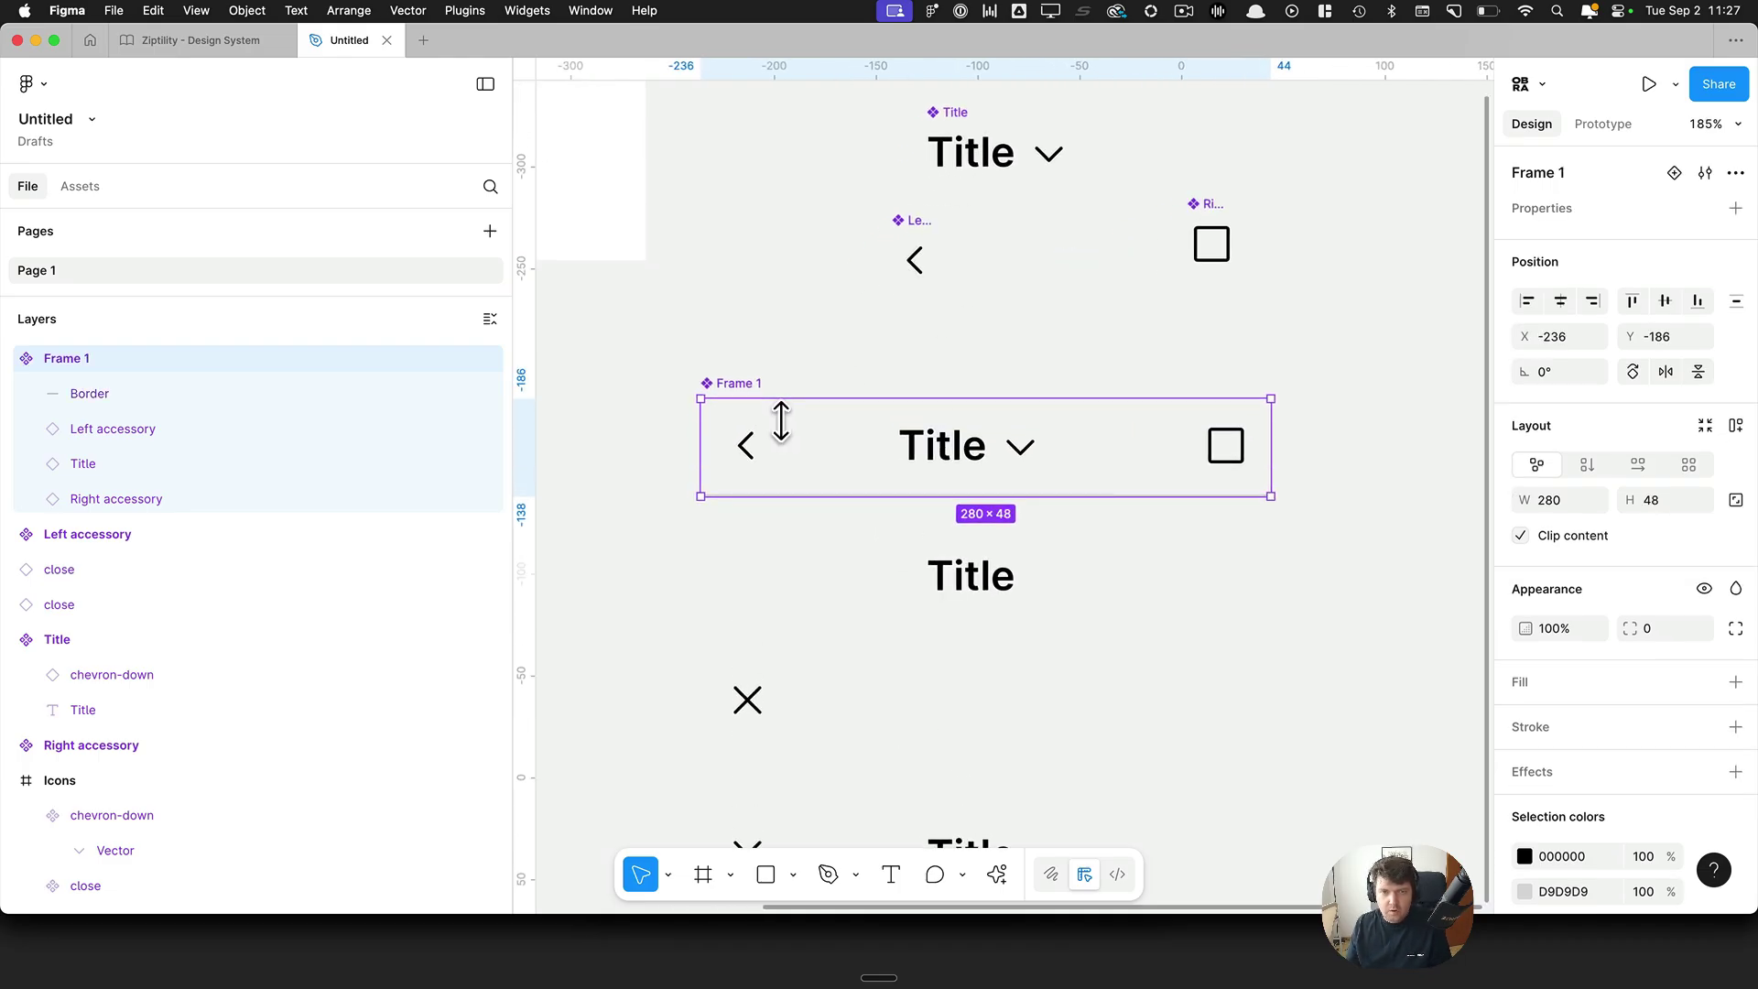
key("super+r")
type("Top bar")
key("Return")
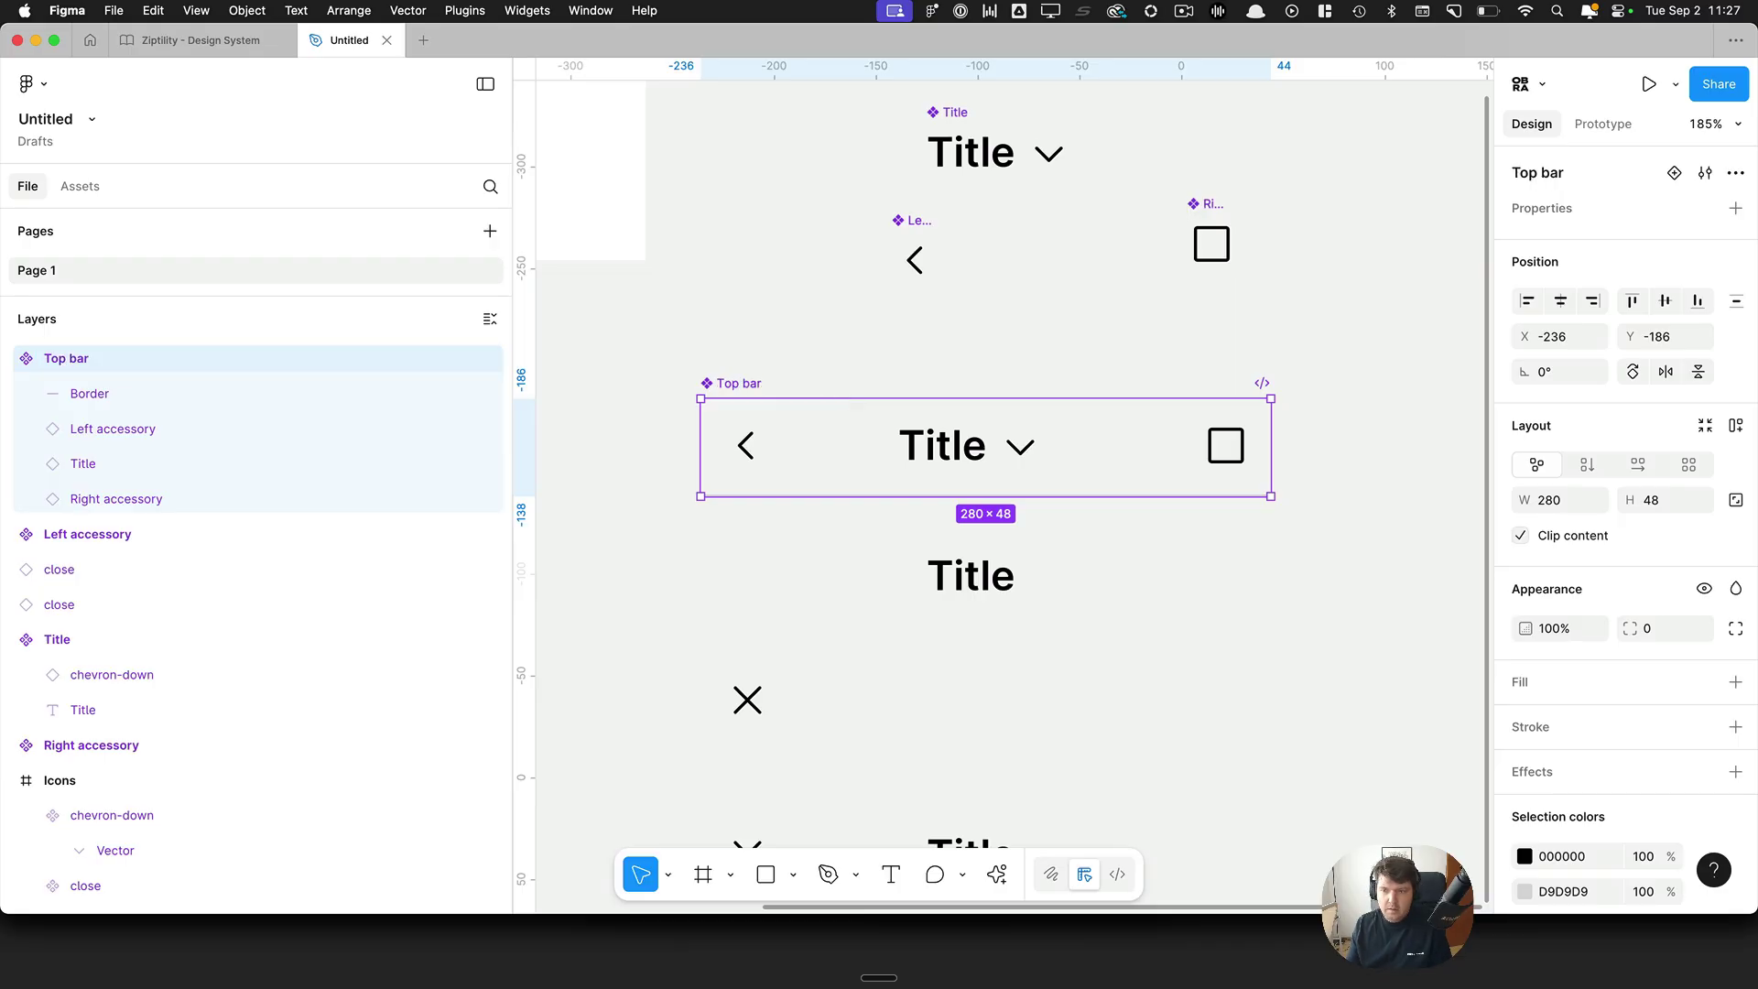
Step: Add a white fill to the Top bar component
left_click(1737, 685)
left_click(1527, 718)
left_click(1083, 558)
Step: Change the fill of the Top bar's Border to the bluish light grey D4D5DC
left_click(1053, 499)
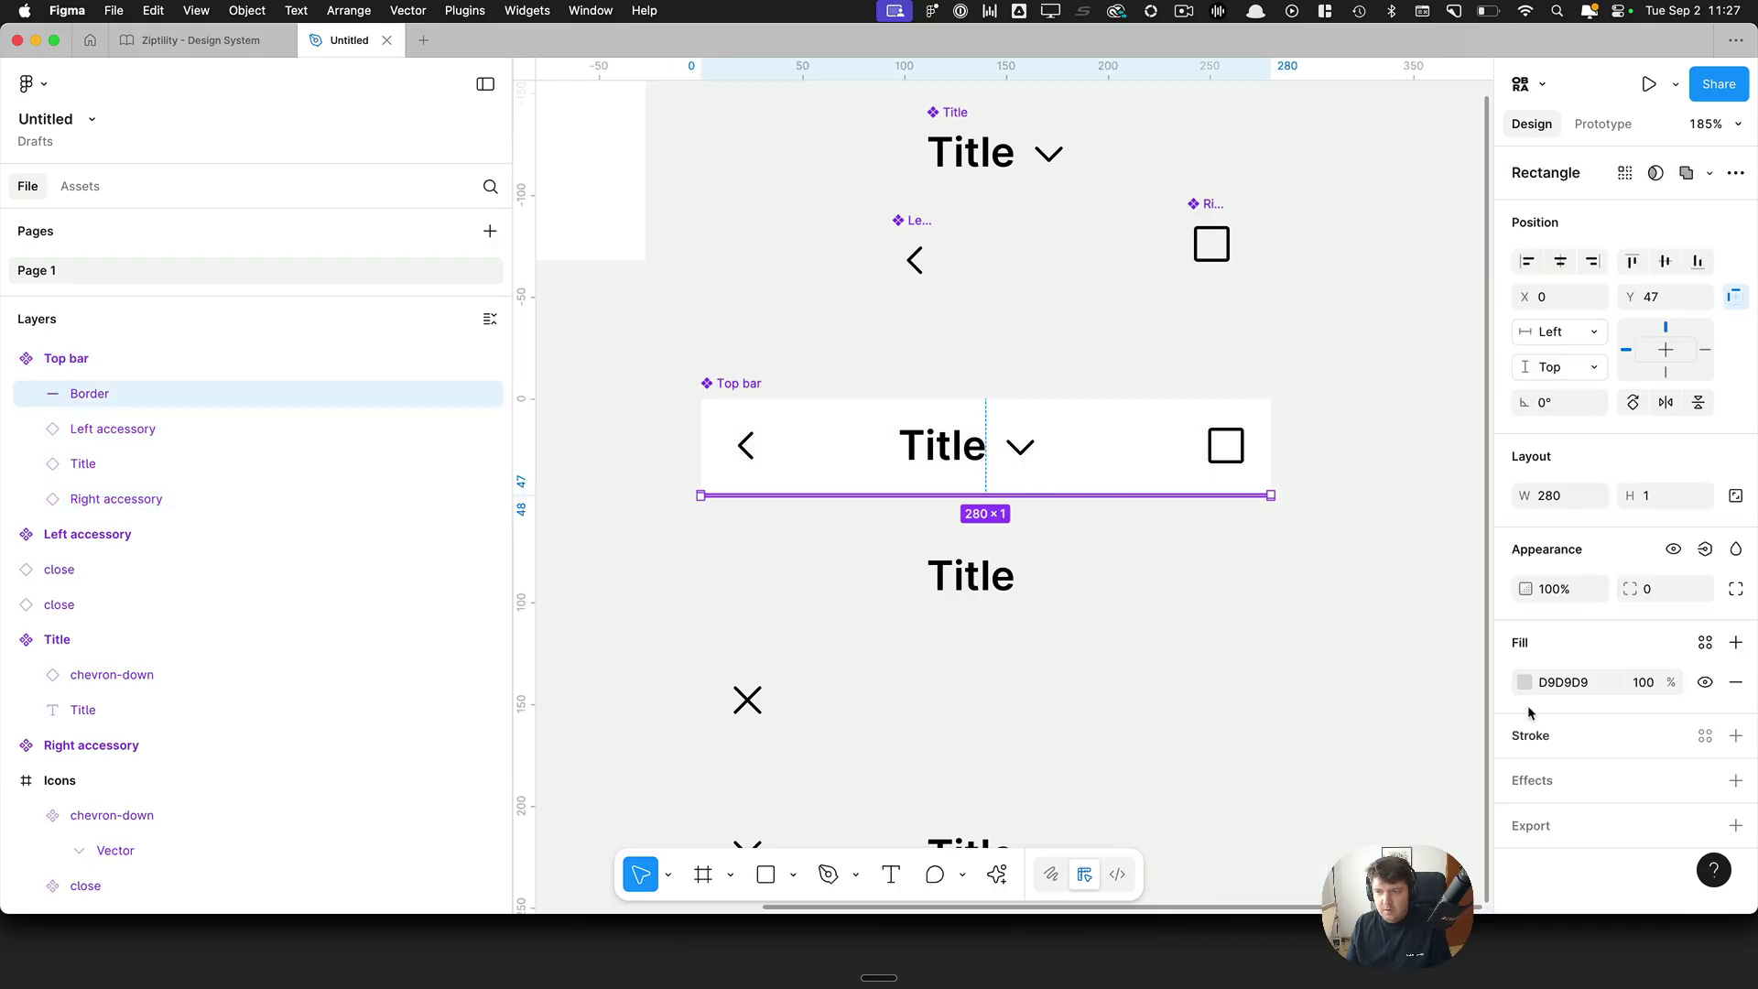
left_click(1526, 683)
key("i")
left_click(1149, 465)
mouse_move(1375, 712)
left_mouse_down()
mouse_move(1428, 708)
mouse_move(1407, 708)
left_mouse_up()
left_click_drag(1334, 527, 1292, 531)
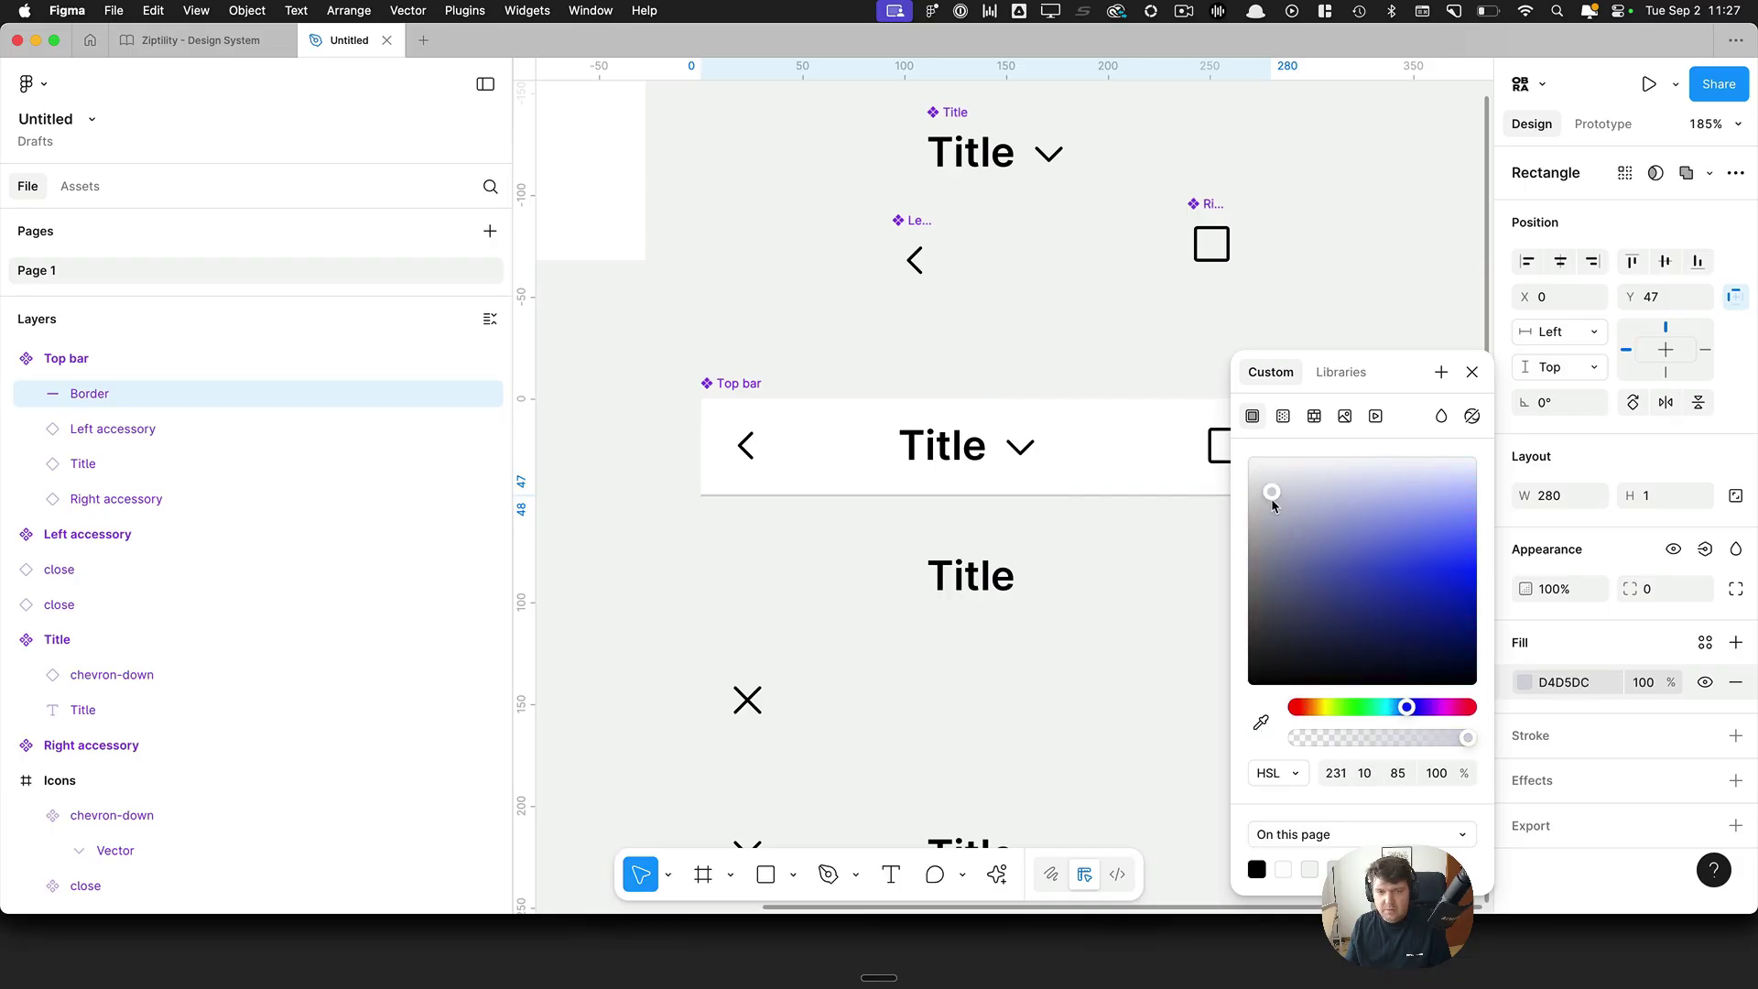
left_click(1108, 574)
Step: Select everything on the canvas and change the black selection color to dark blue-grey 3C4253
scroll(1110, 580, "down", 10)
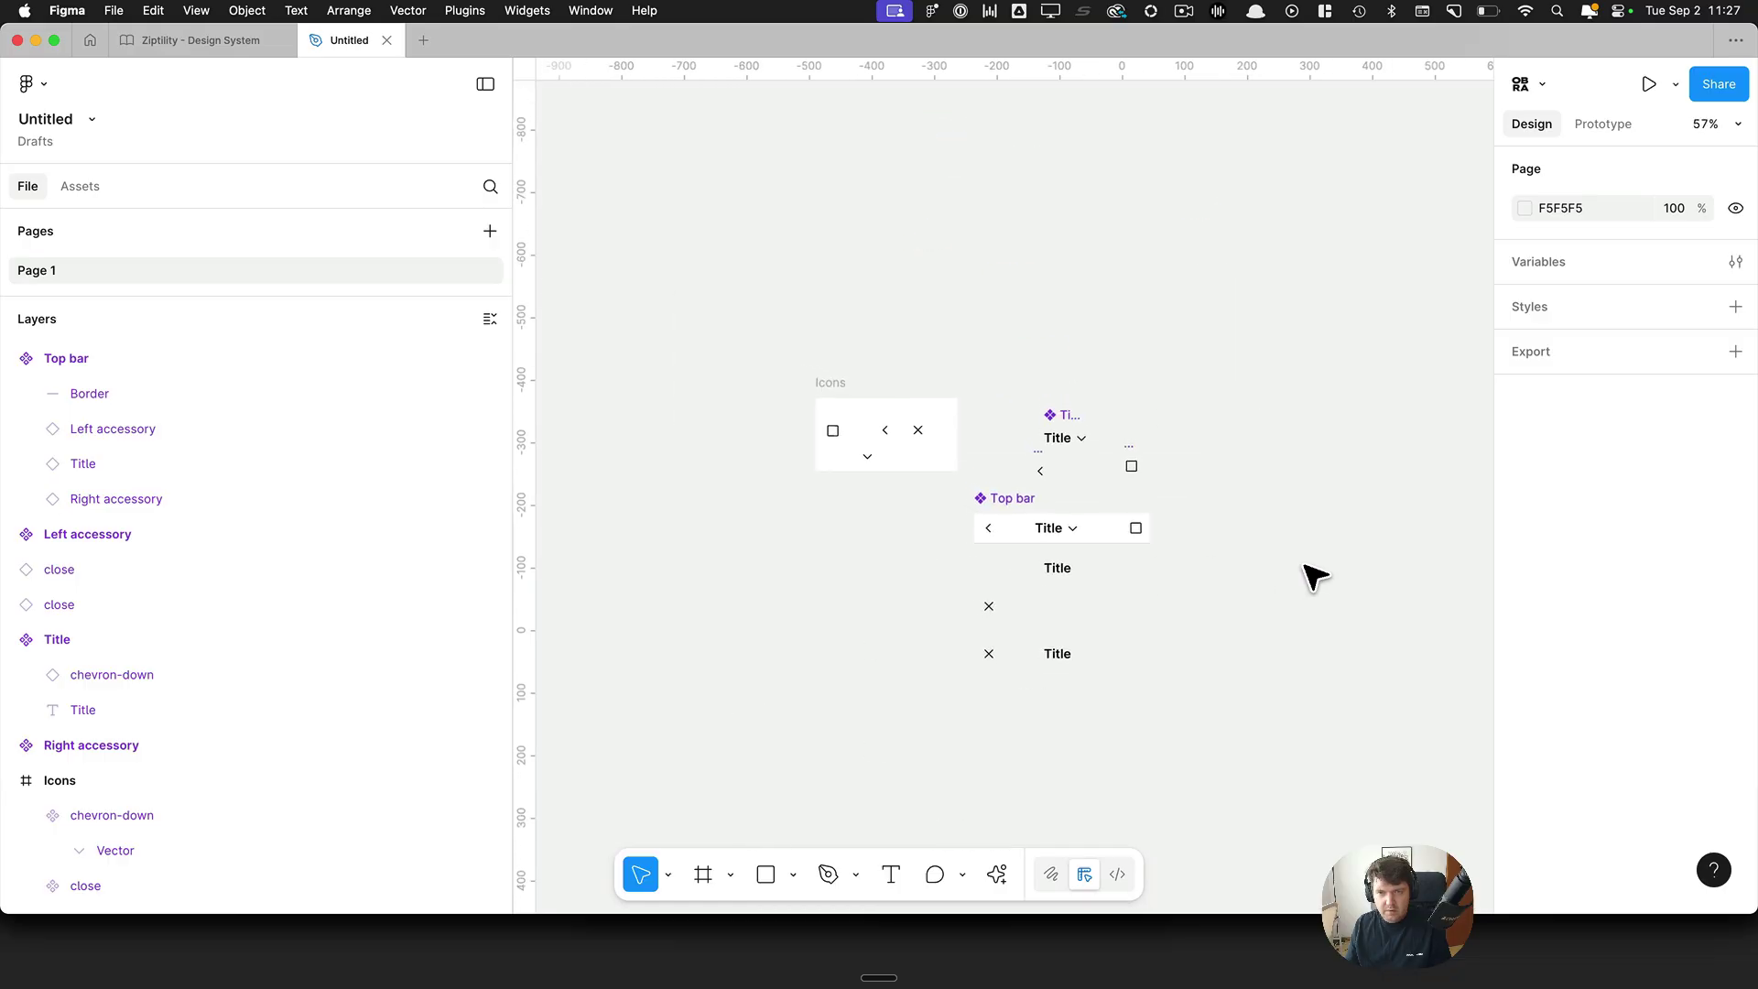
key("super+a")
scroll(1641, 657, "down", 5)
left_click(1524, 714)
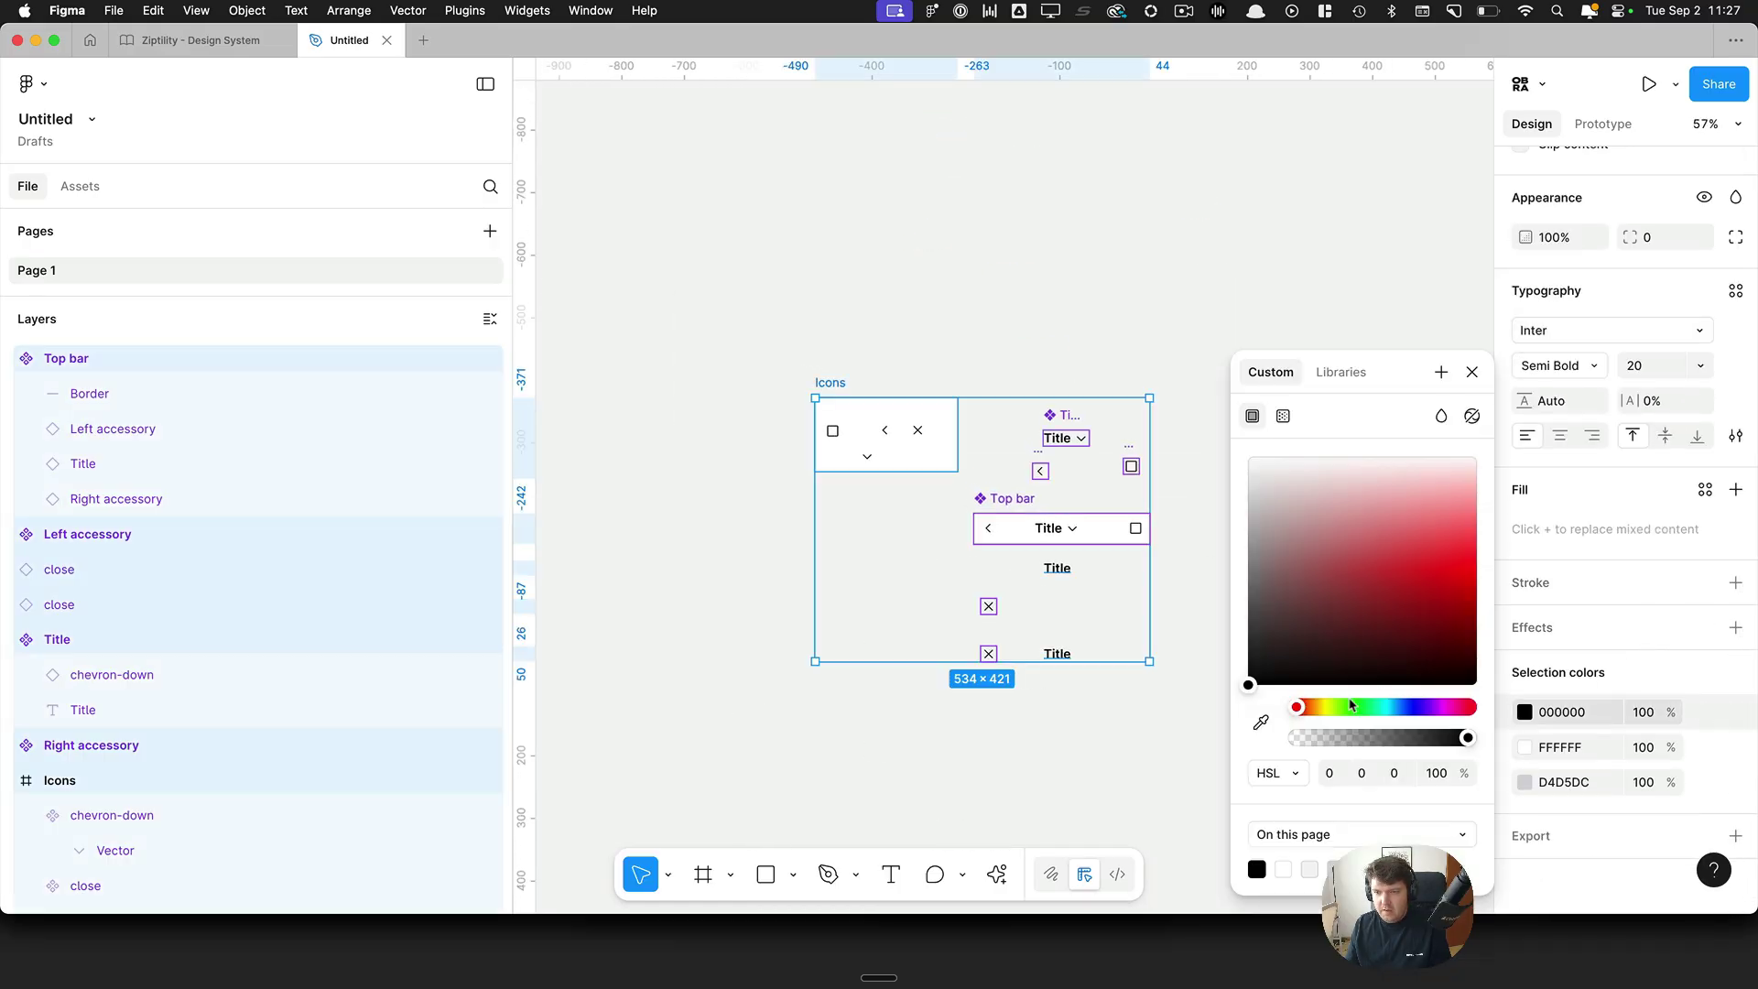
left_click_drag(1305, 597, 1297, 623)
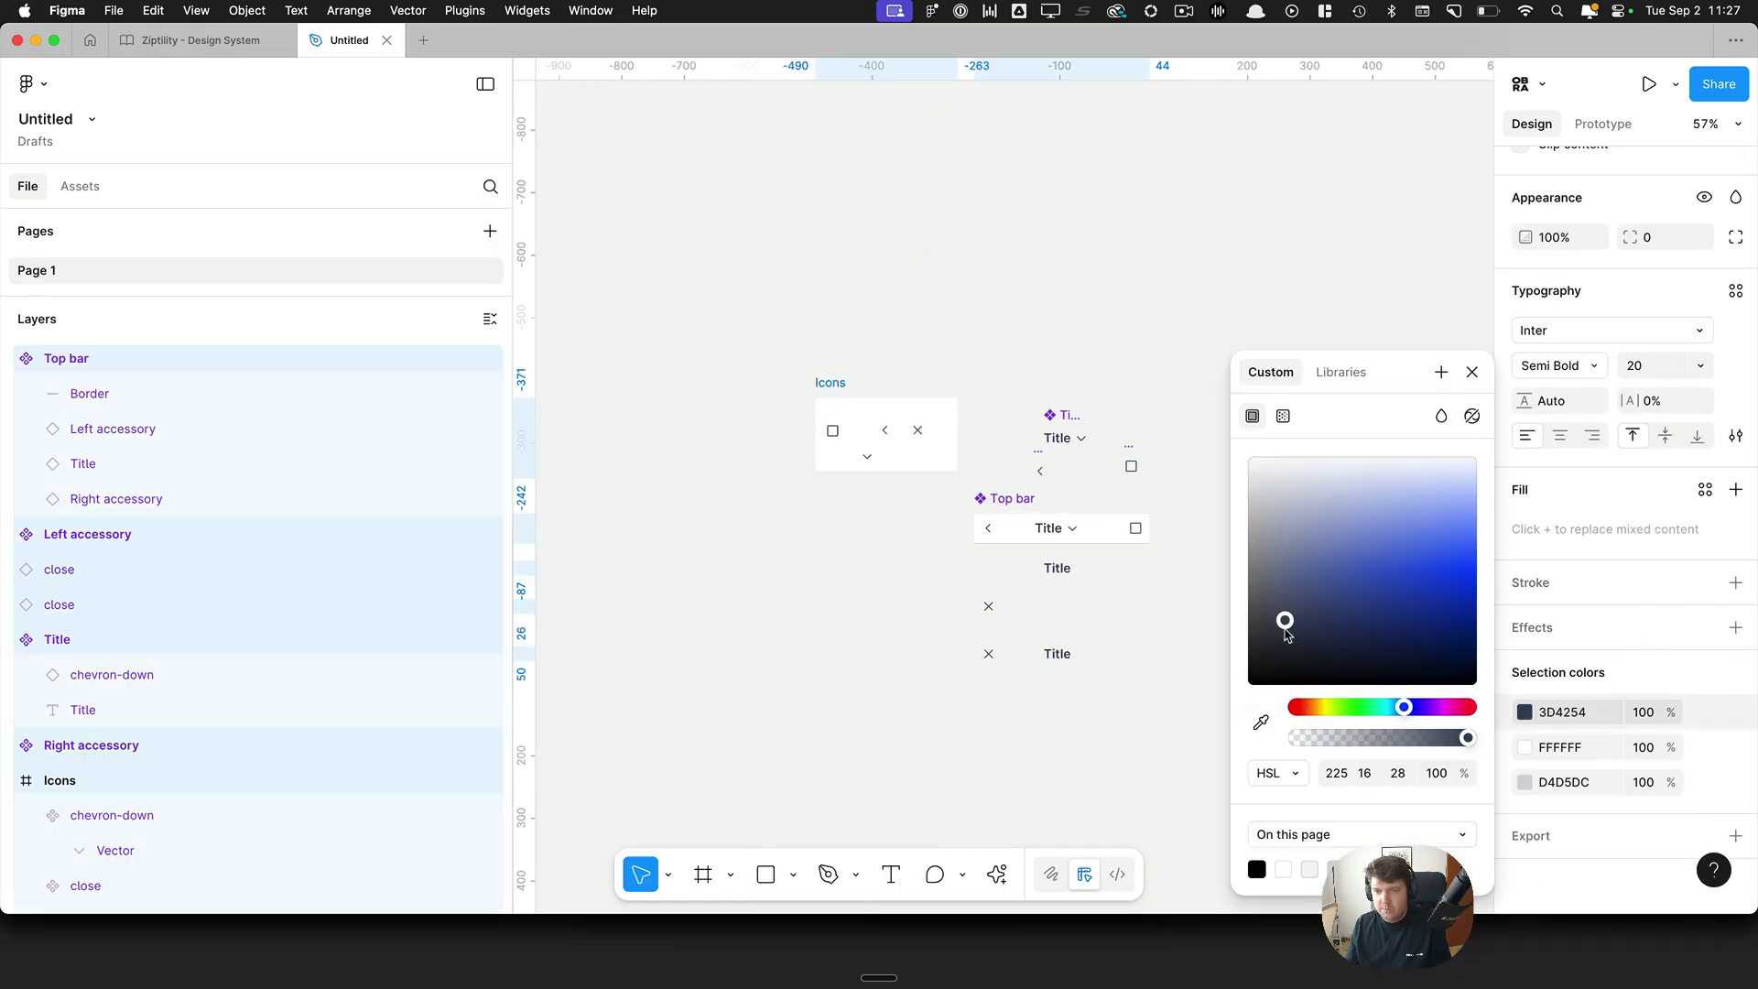
left_click(1183, 620)
Step: Darken the fill of the Title component's text and the two loose Title texts to 1F2228
scroll(1213, 632, "up", 5)
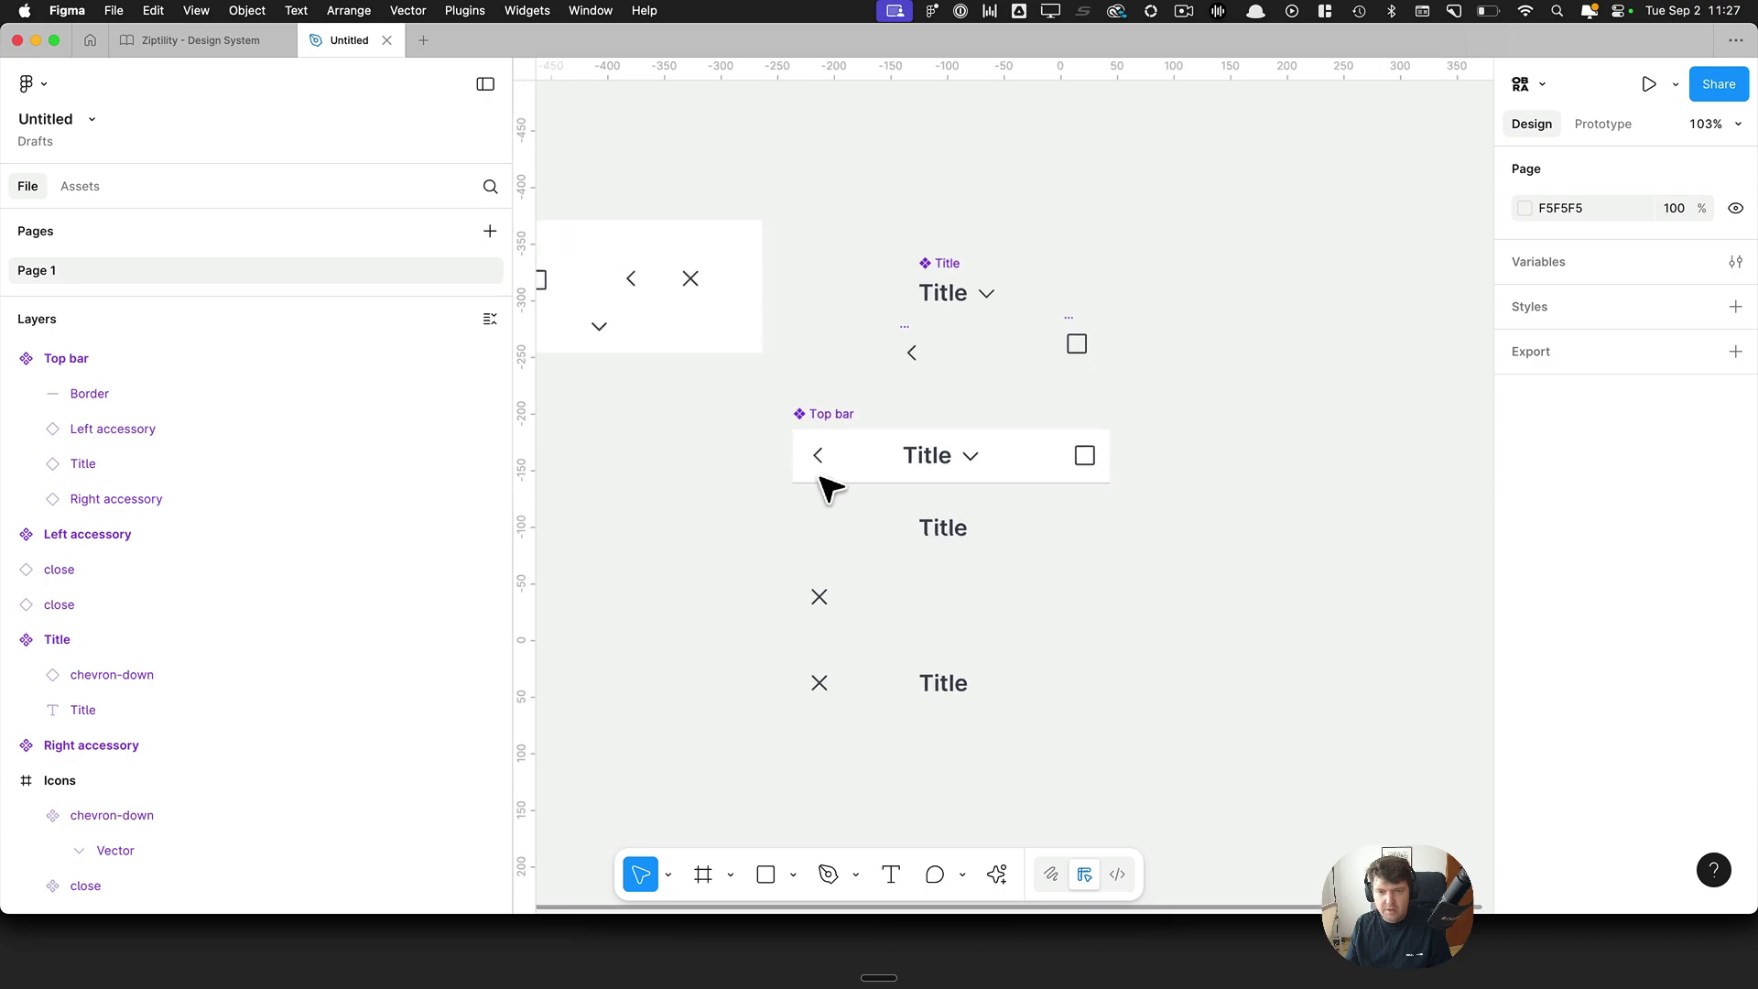
double_click(957, 293)
left_click(950, 531)
left_click(954, 685, "shift")
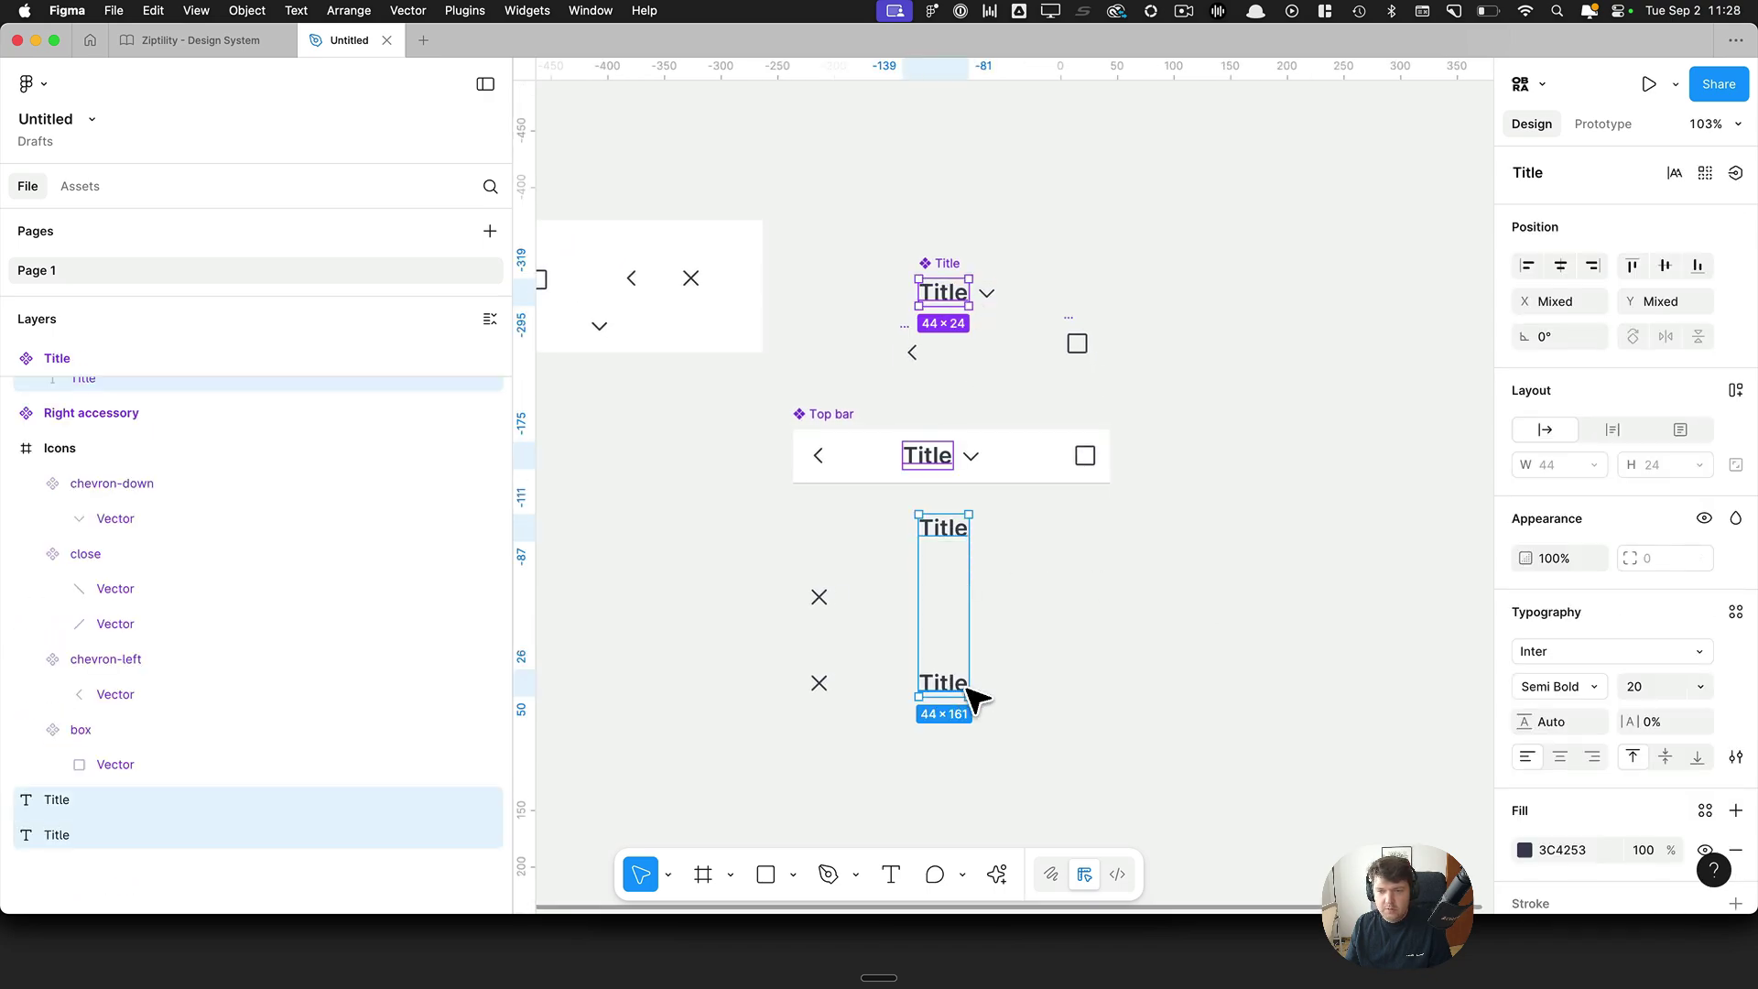
left_click(1525, 850)
left_click_drag(1289, 653, 1279, 656)
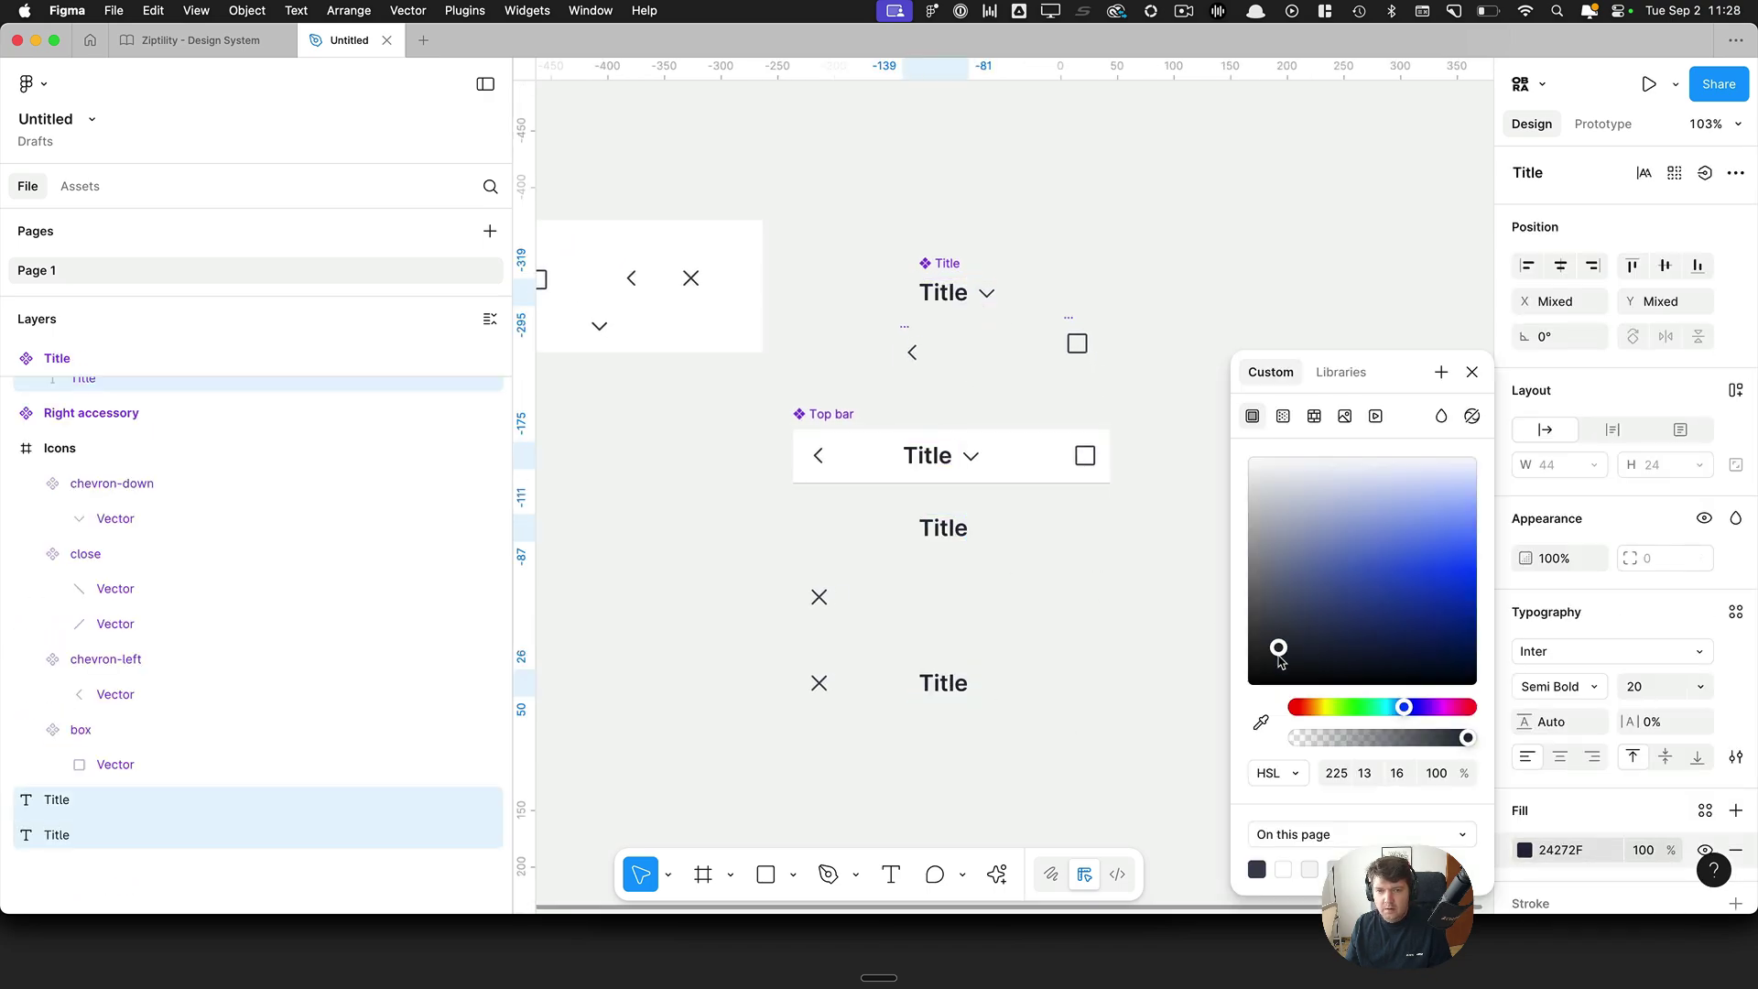
left_click(1173, 608)
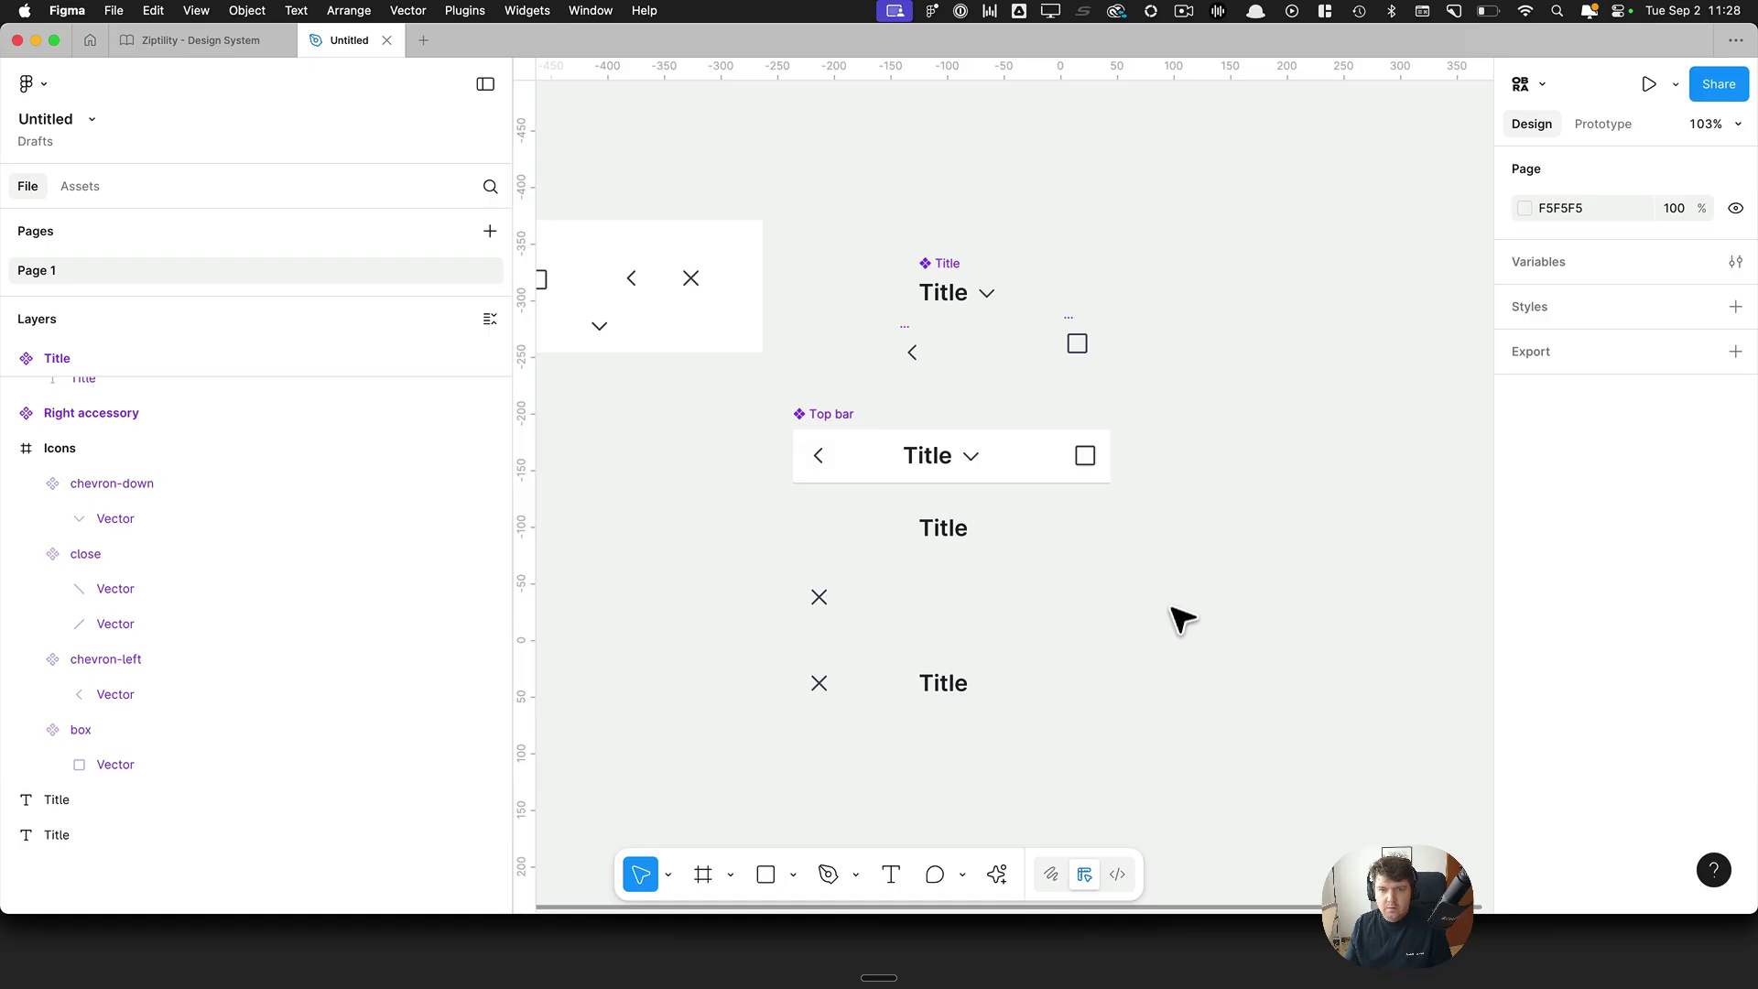
Step: Move the main Title component higher on the canvas, to X -118 and Y -356
double_click(977, 456)
key("alt")
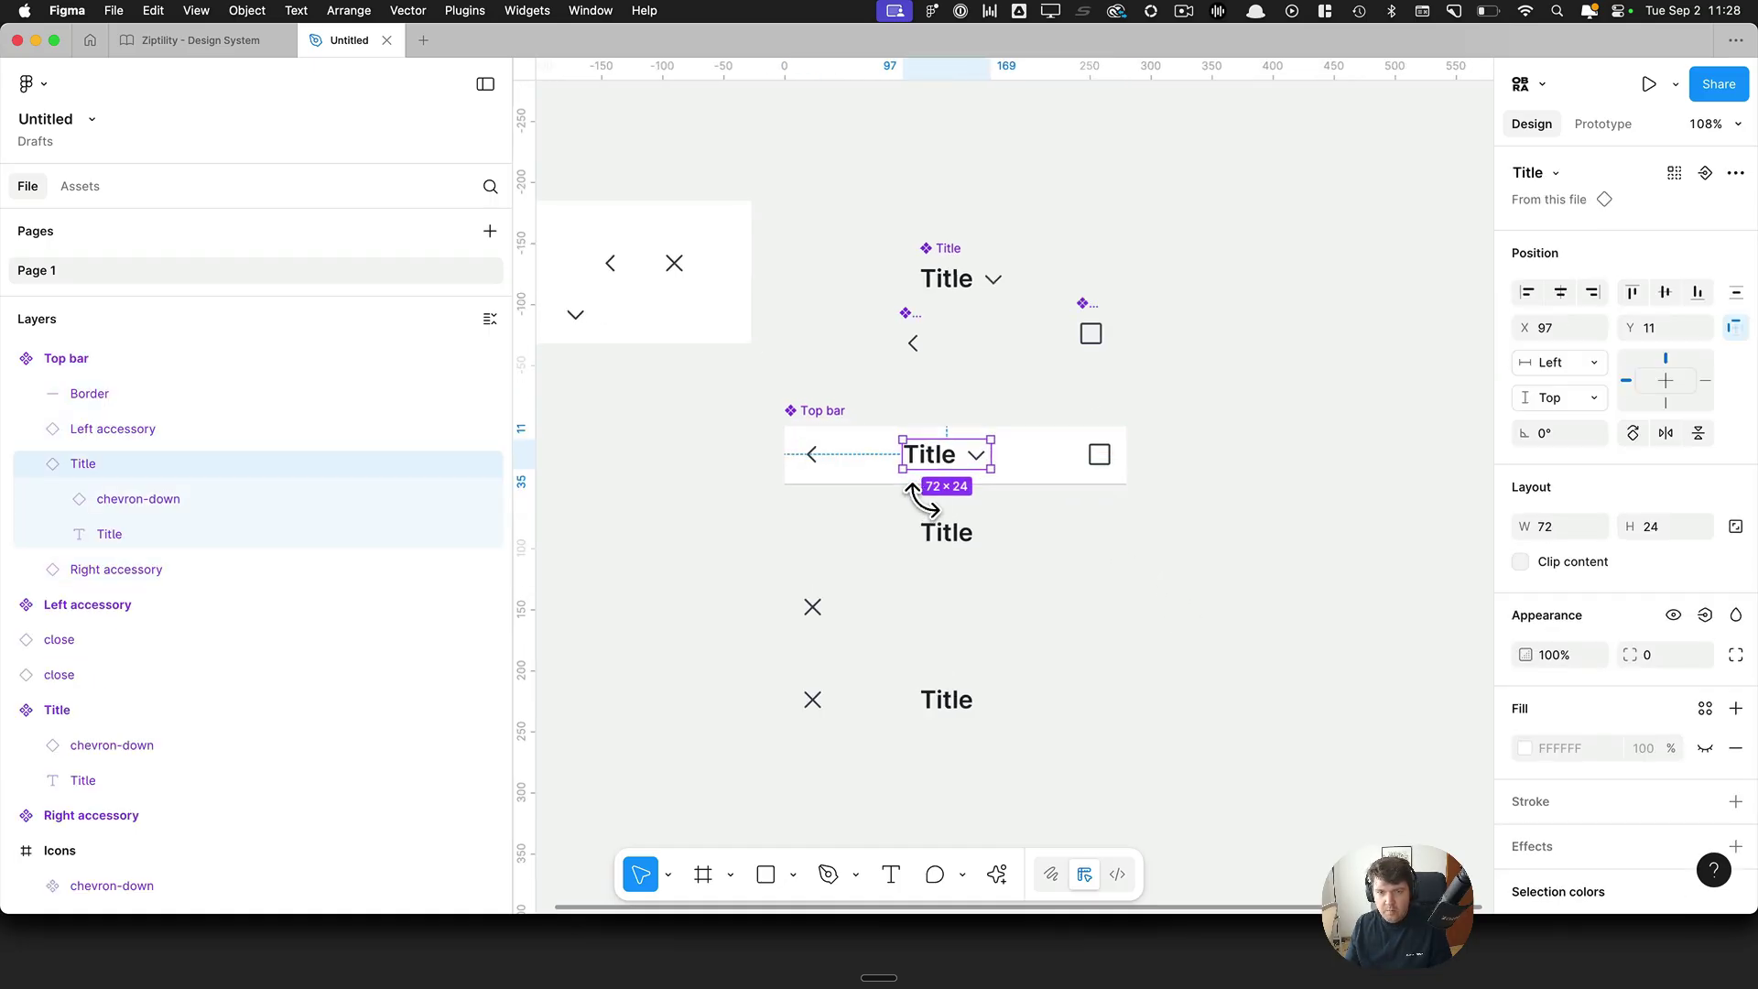
scroll(926, 494, "up", 3)
left_click(967, 200)
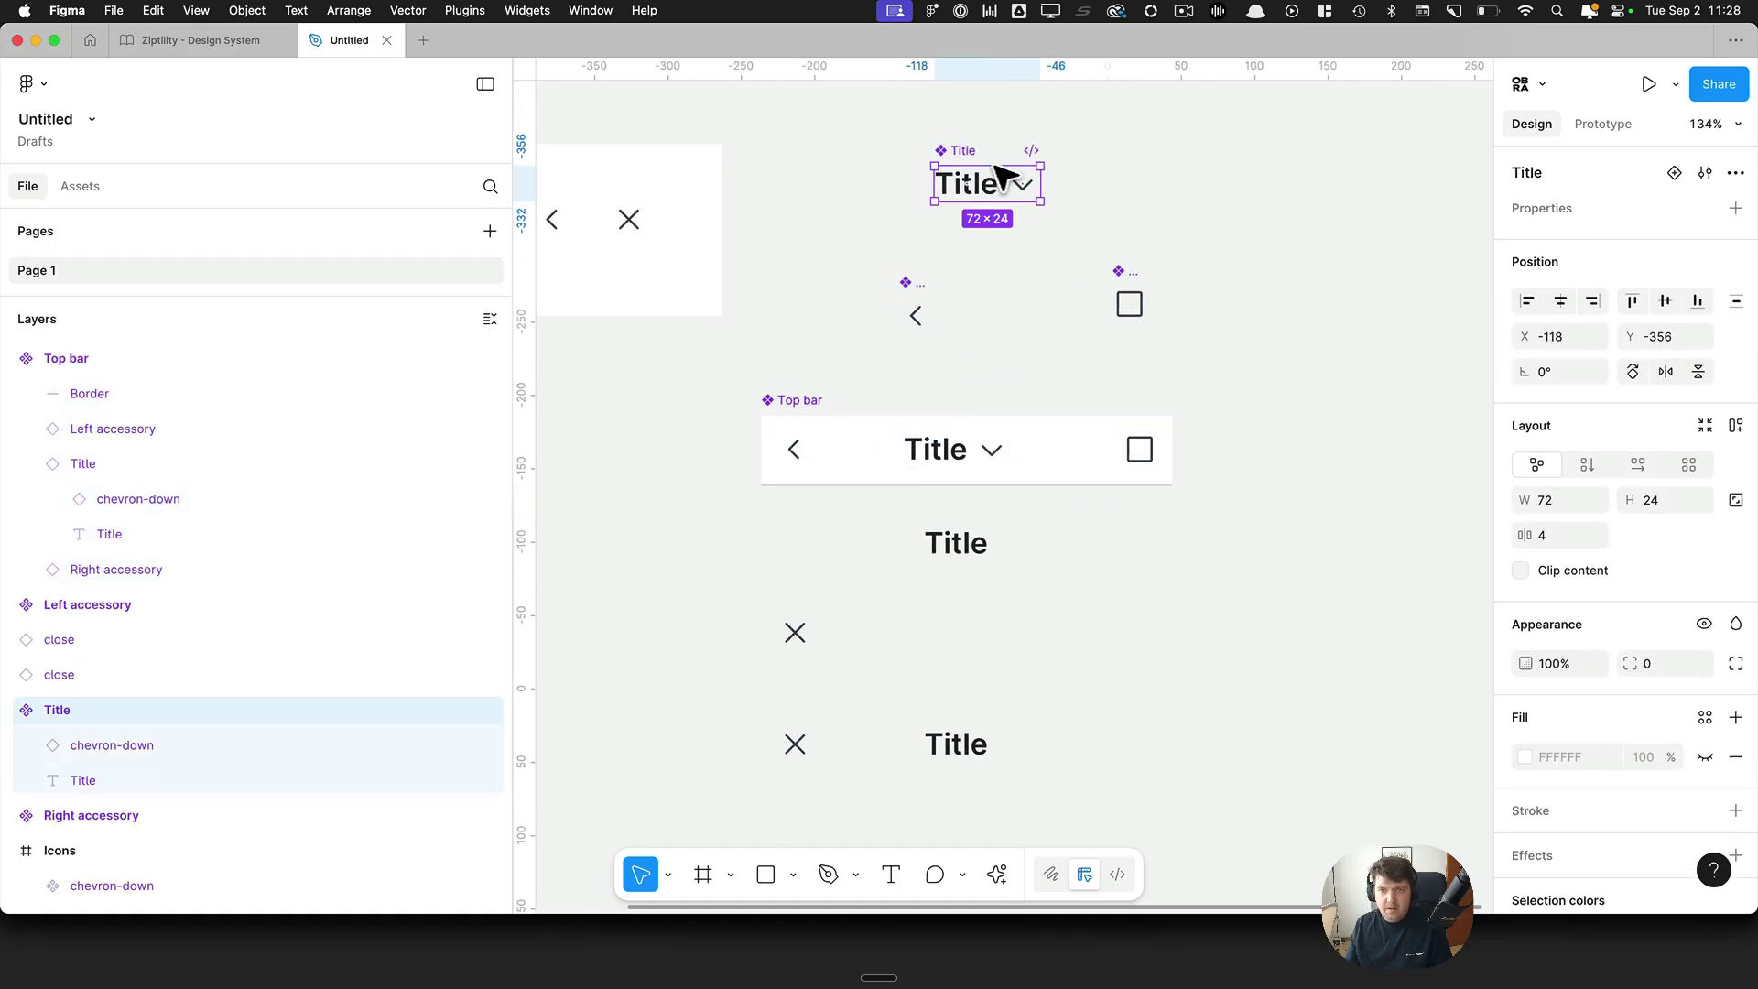
scroll(1017, 184, "up", 3)
left_click(1085, 238)
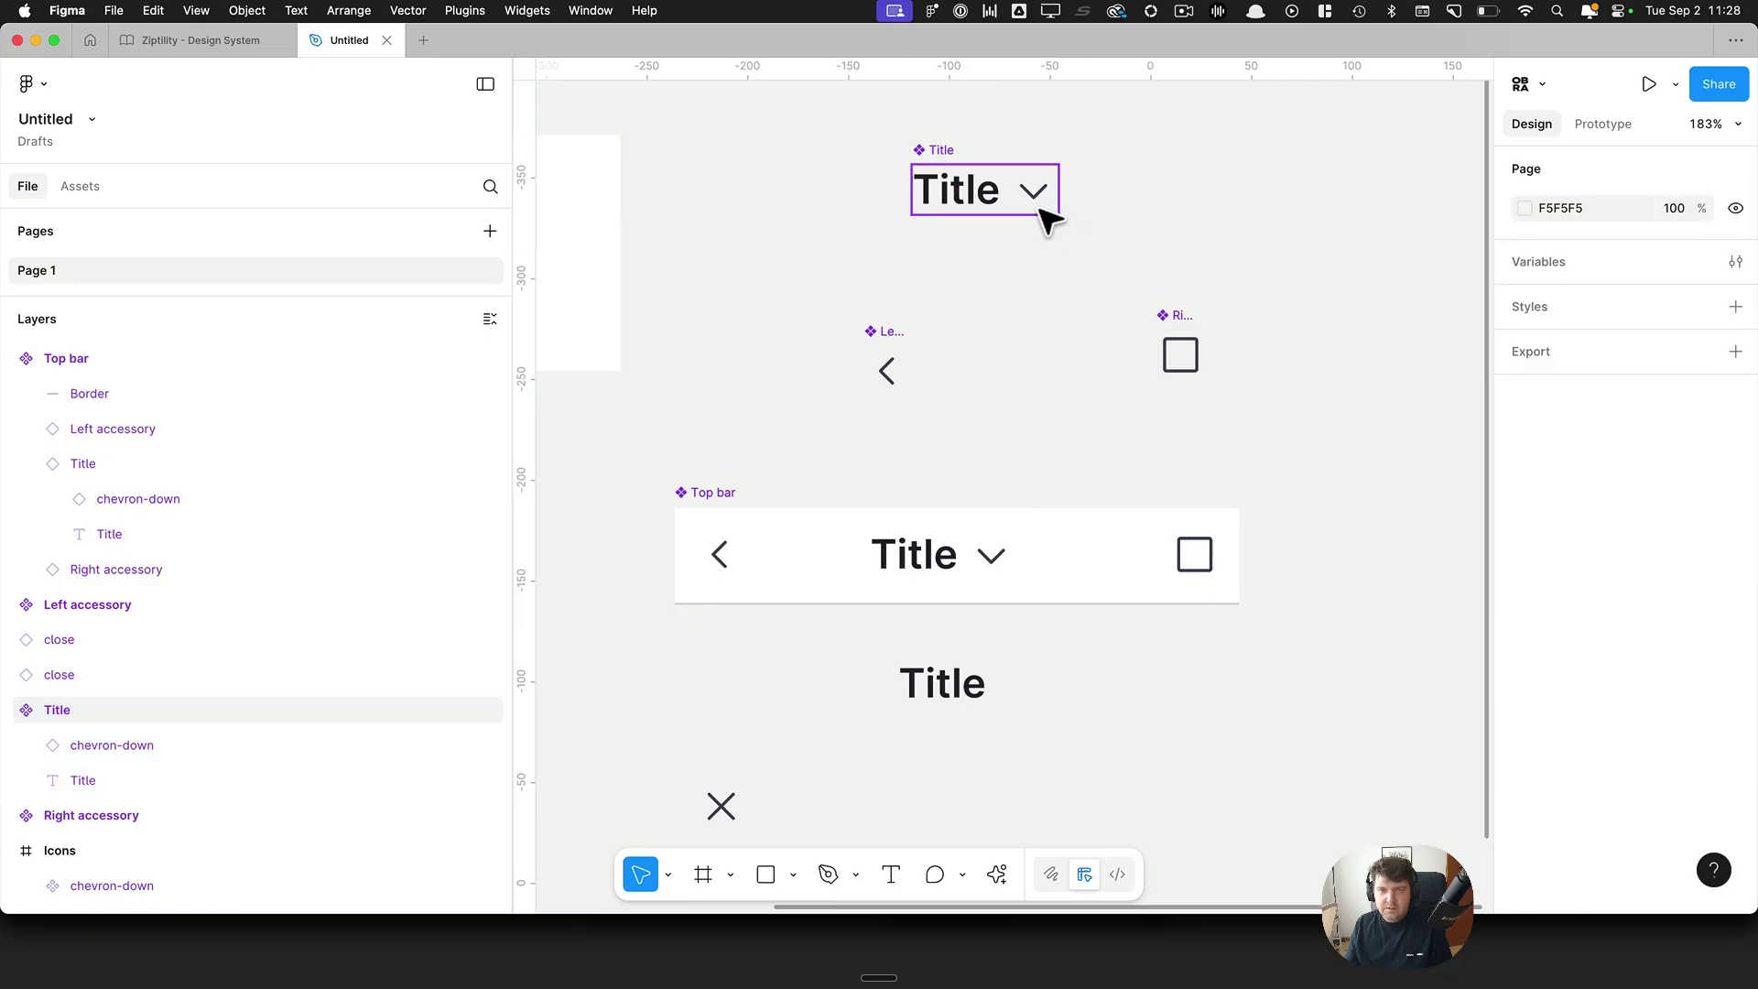
Step: Duplicate the Title component above the original and delete the chevron-down icon from the copy
scroll(1044, 215, "up", 3)
left_click_drag(983, 350, 977, 257)
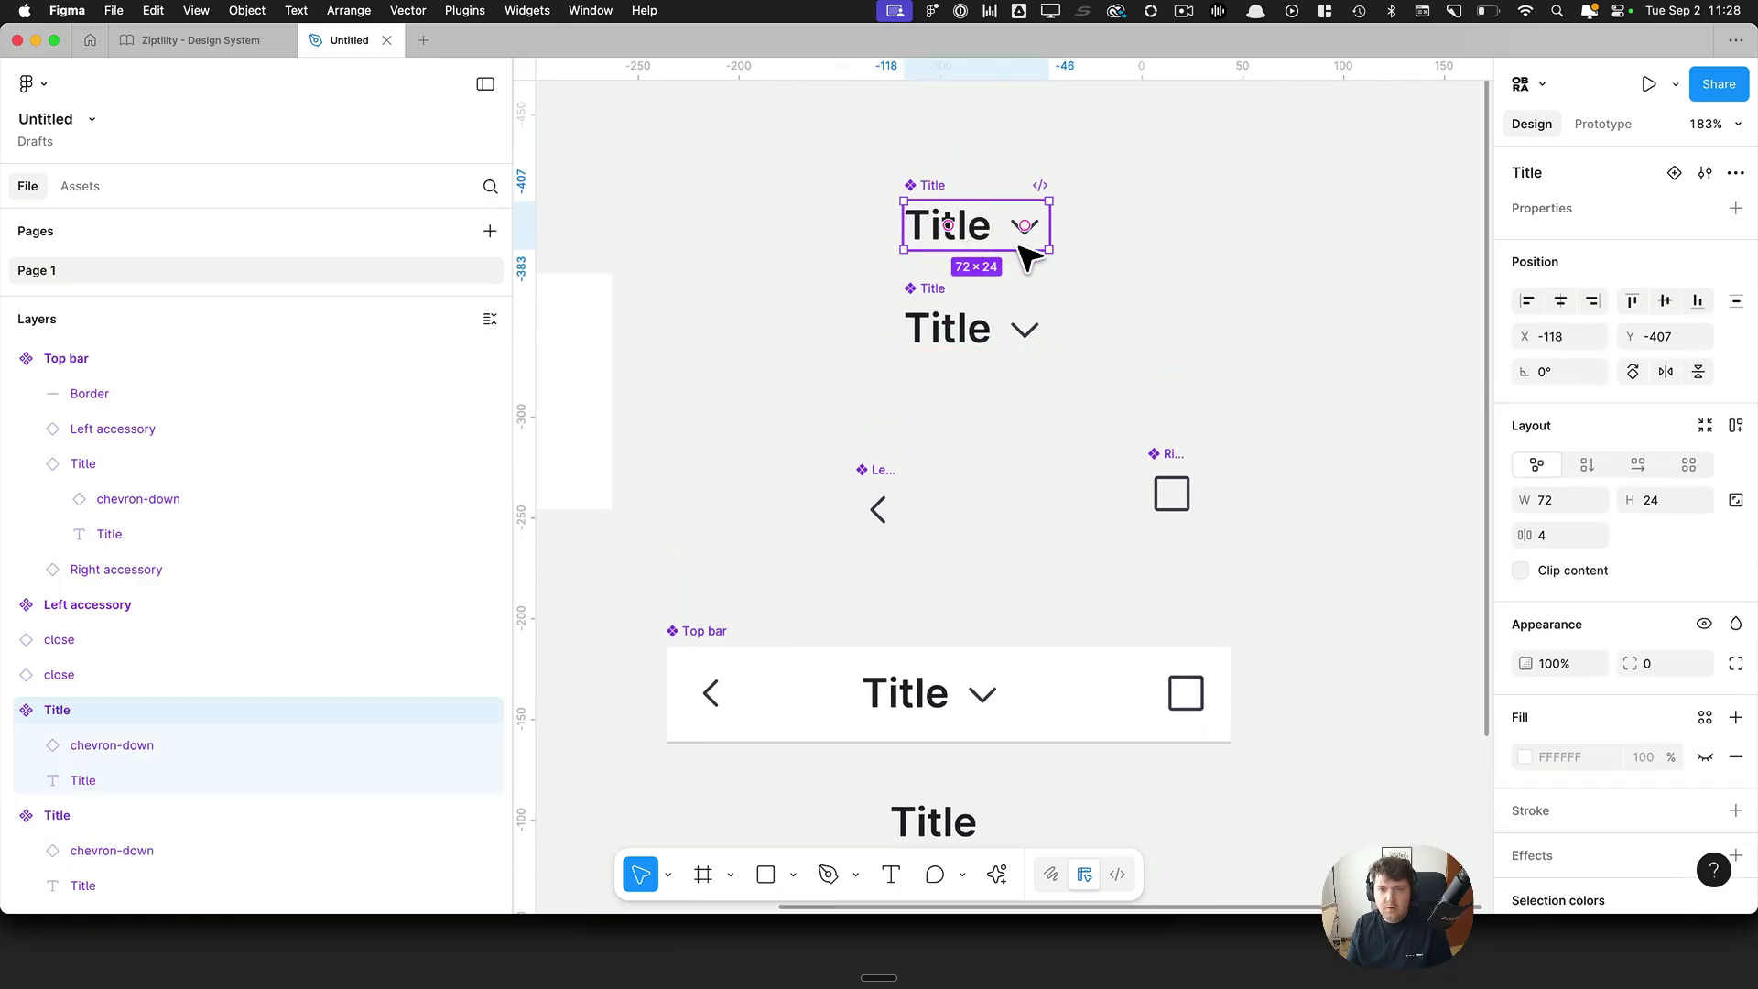
left_click(1022, 236)
key("Delete")
left_click(1035, 235)
scroll(1099, 239, "down", 1)
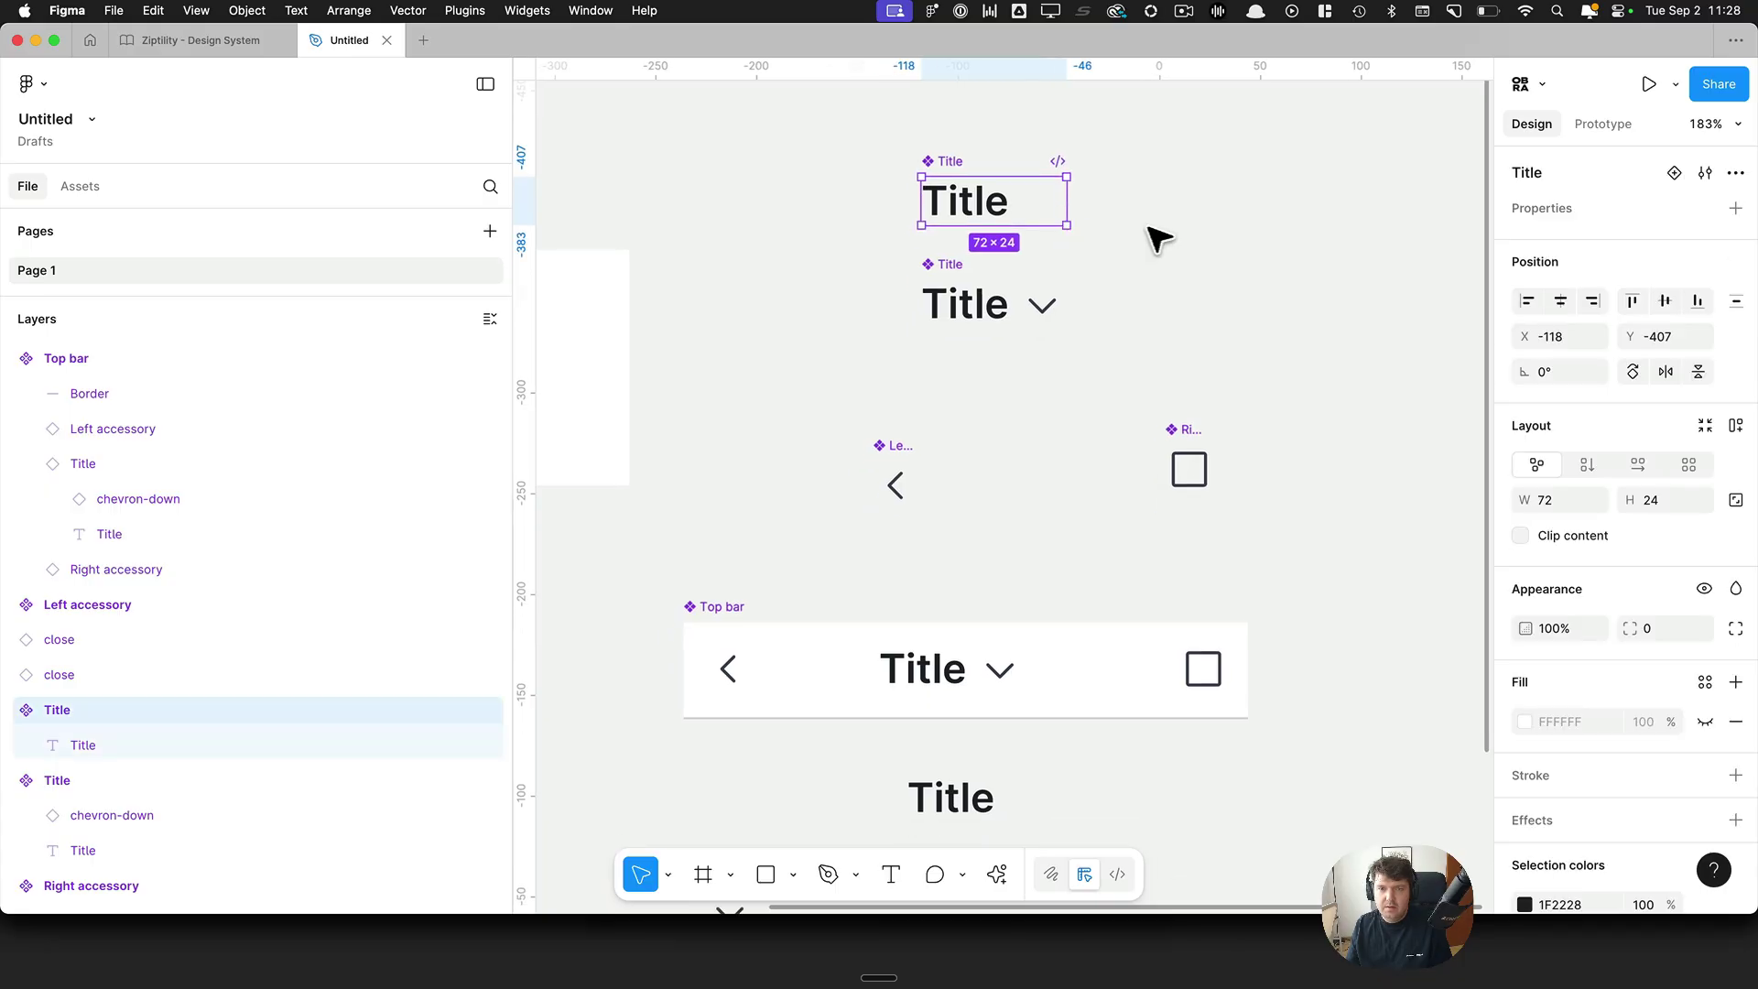
Step: Combine the two Title components as variants and move the set clear of the accessory components
left_click(1158, 238)
left_click_drag(877, 146, 1180, 364)
left_click(1650, 220)
left_click(1359, 229)
left_click_drag(1058, 220, 1105, 204)
key("super+z")
left_click_drag(927, 140, 1123, 79)
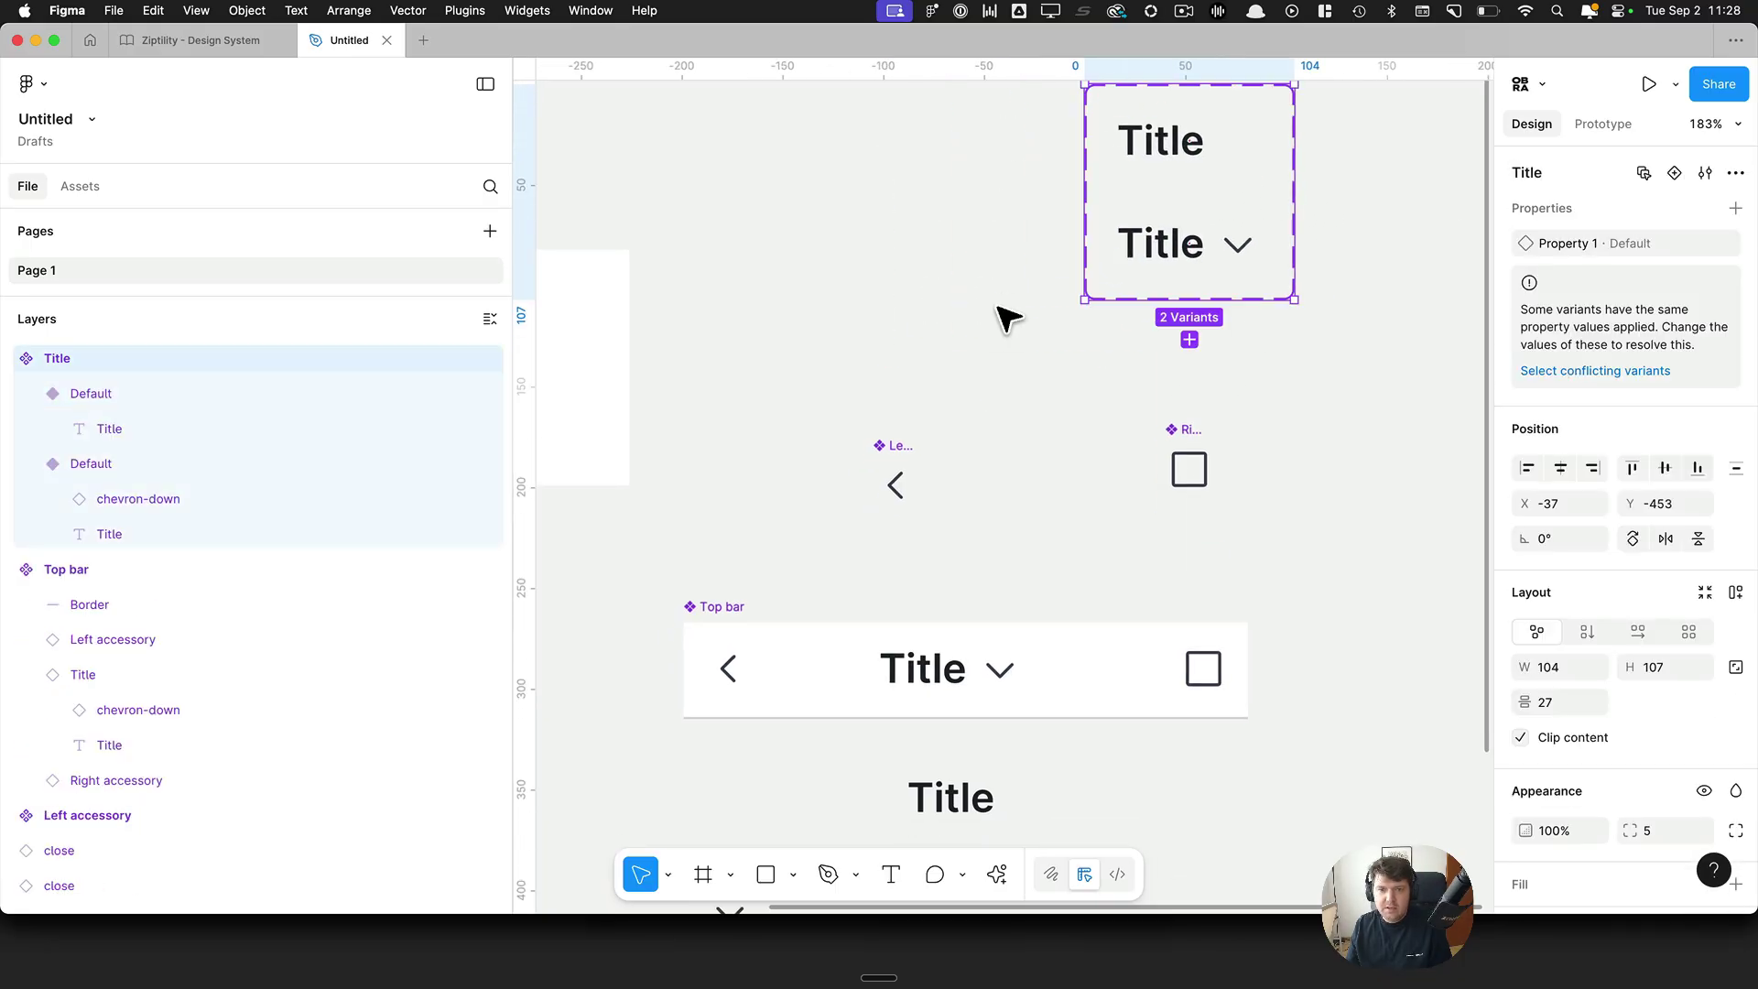
Step: Set Property 1 to 2 for the Title variant with the chevron and to 1 for the plain one
left_click(1007, 316)
left_click(1191, 234)
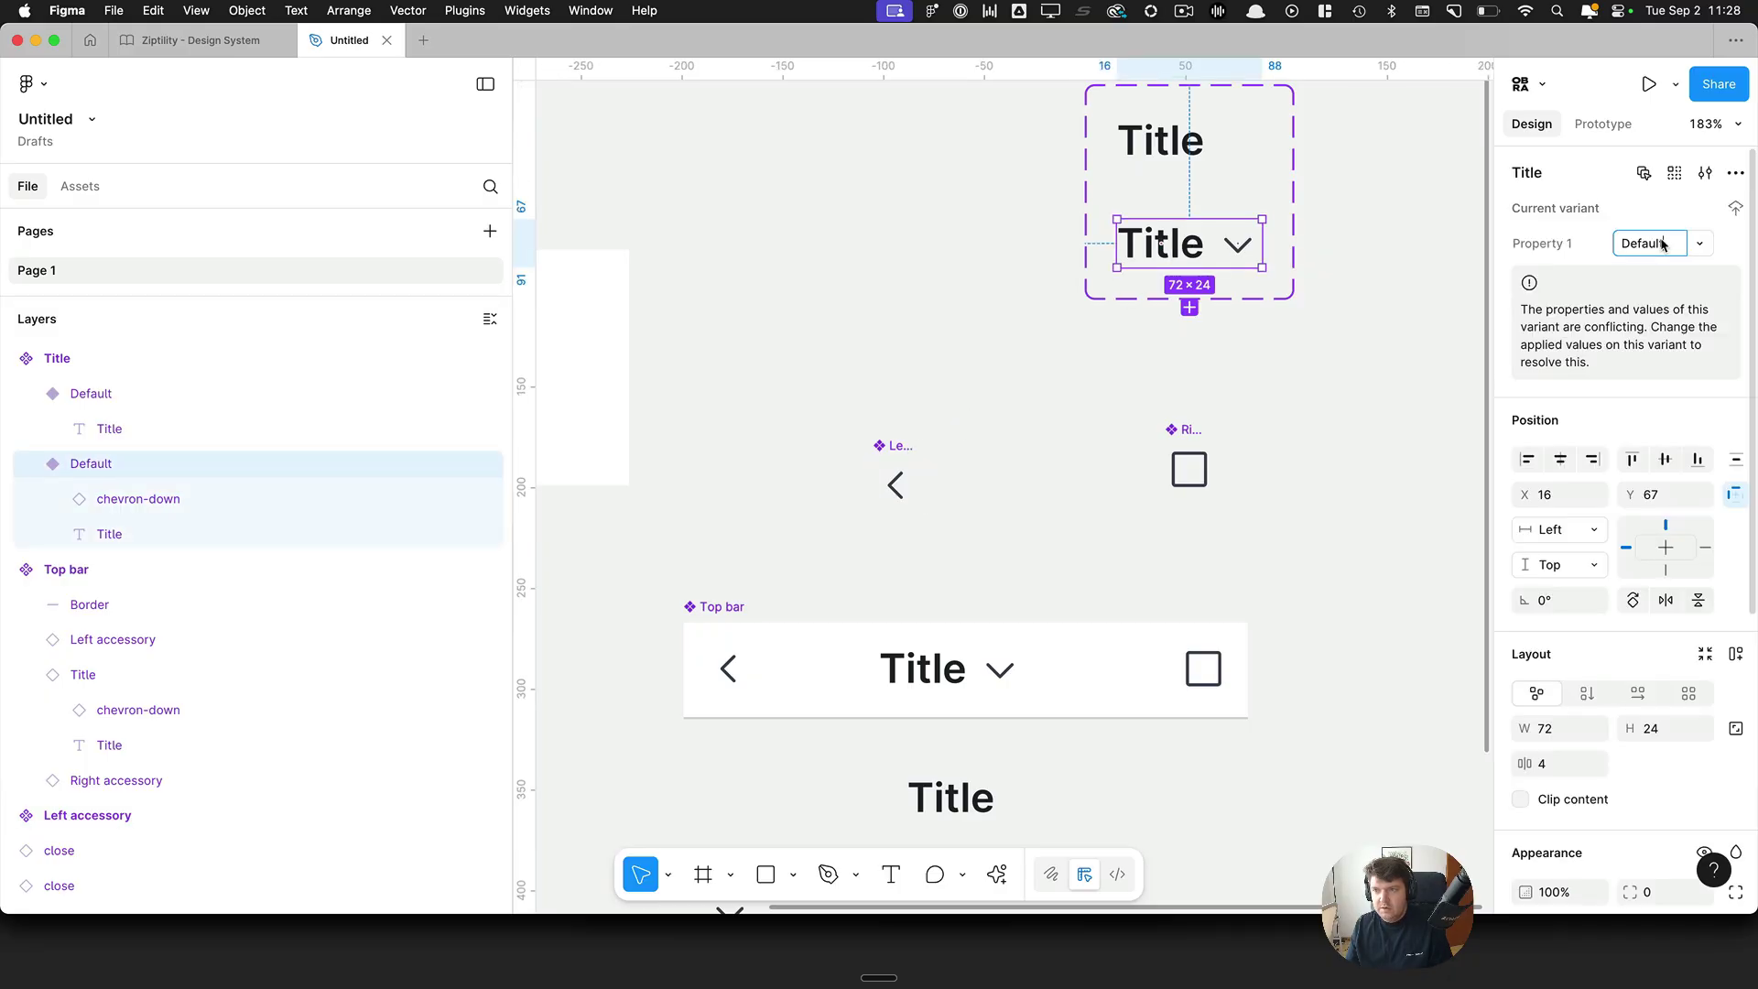
type("2")
key("Return")
left_click(1440, 236)
left_click(1185, 151)
left_click(1648, 243)
type("1")
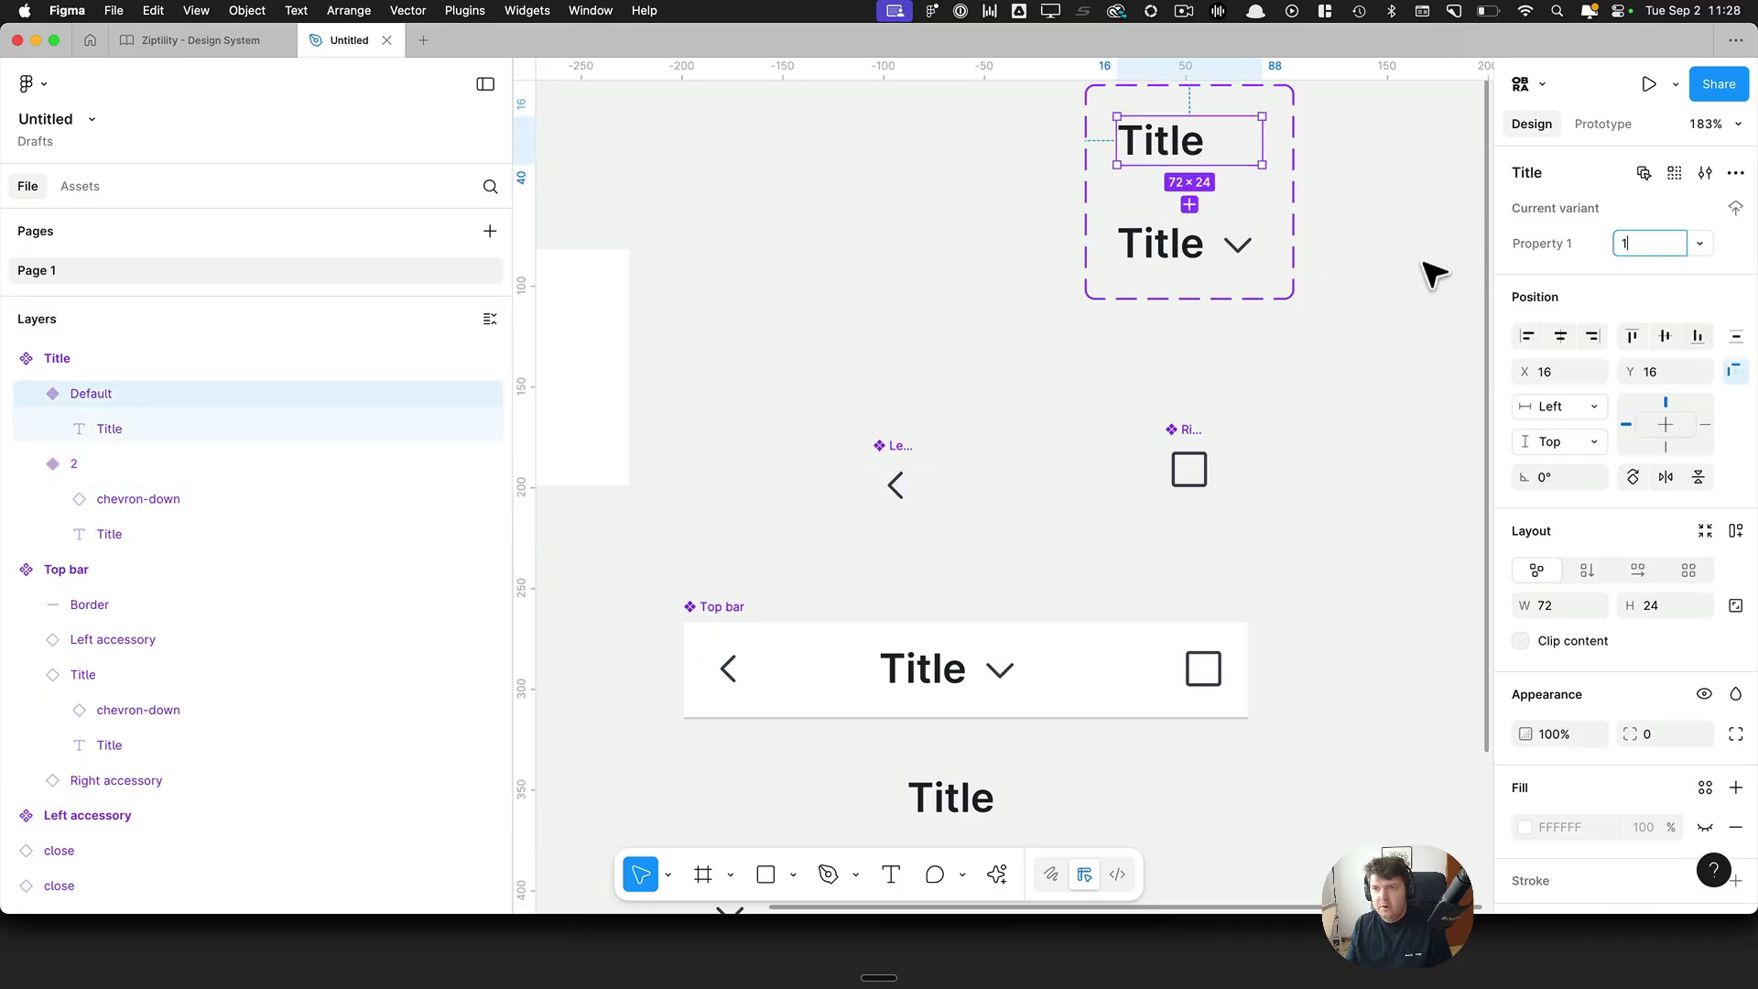
left_click(1358, 284)
Step: Move the Left accessory component up to X -163, Y -332 and place a duplicate directly below it at Y -294
left_click_drag(911, 476, 875, 362)
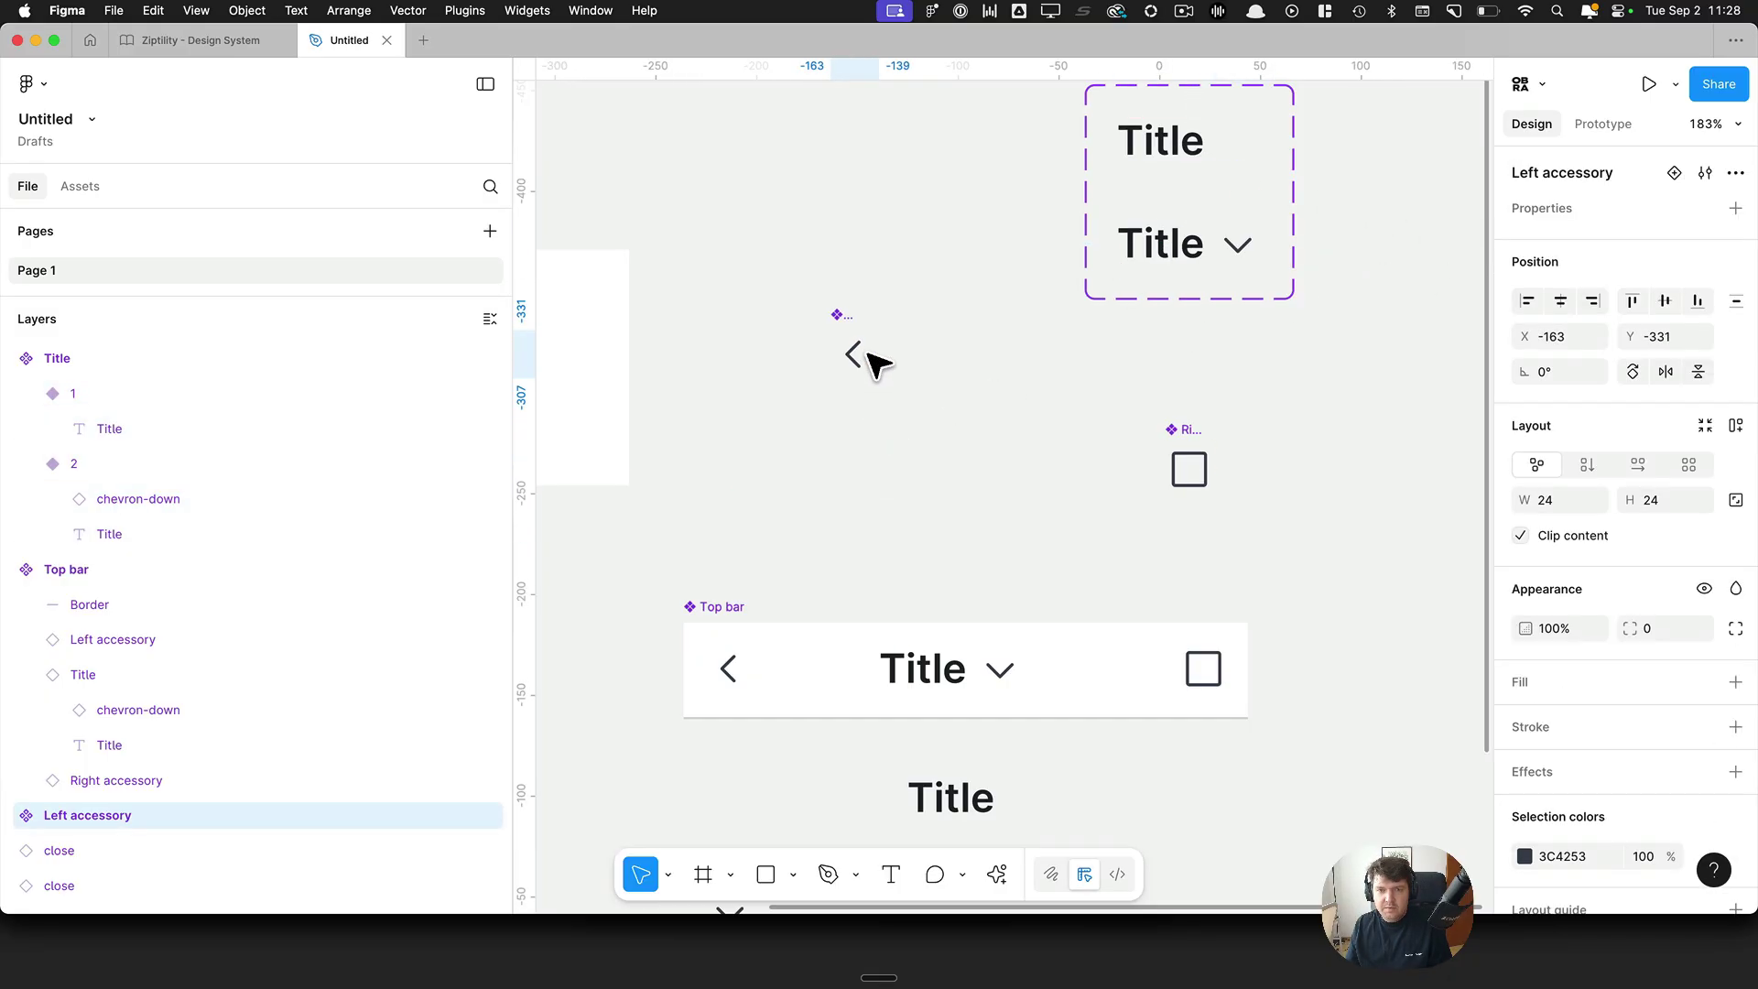
scroll(943, 362, "down", 5)
scroll(961, 355, "left", 6)
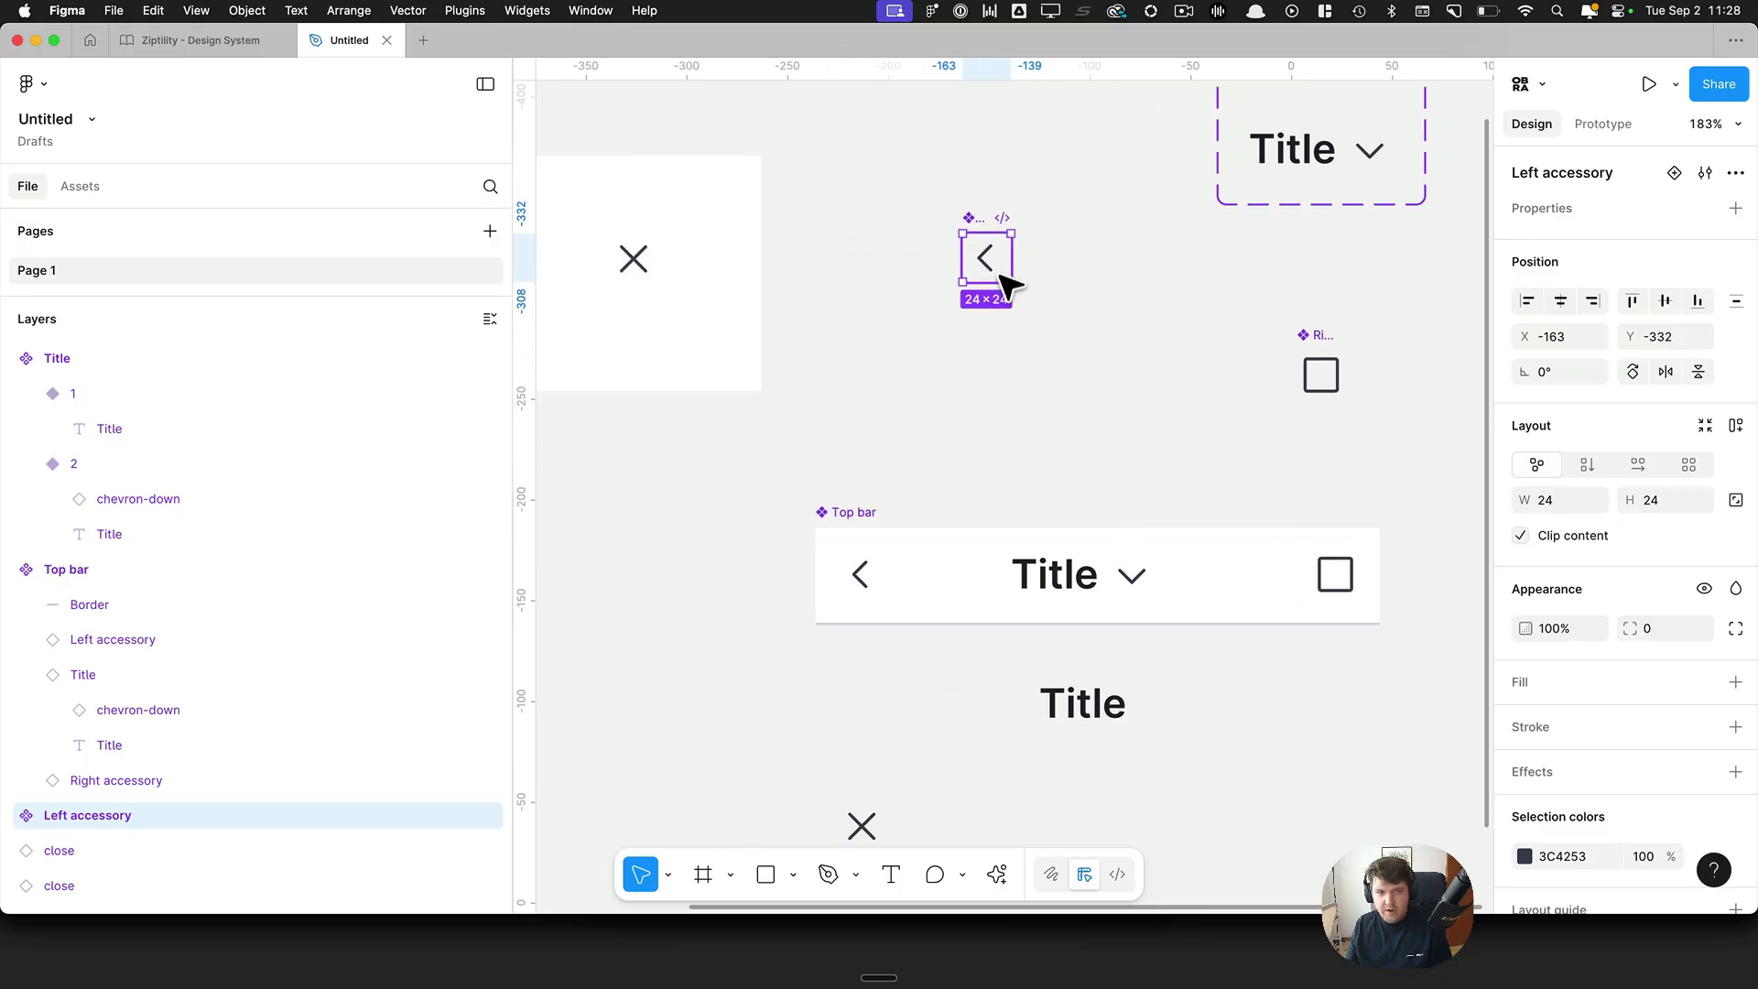
left_click_drag(1006, 299, 1000, 335)
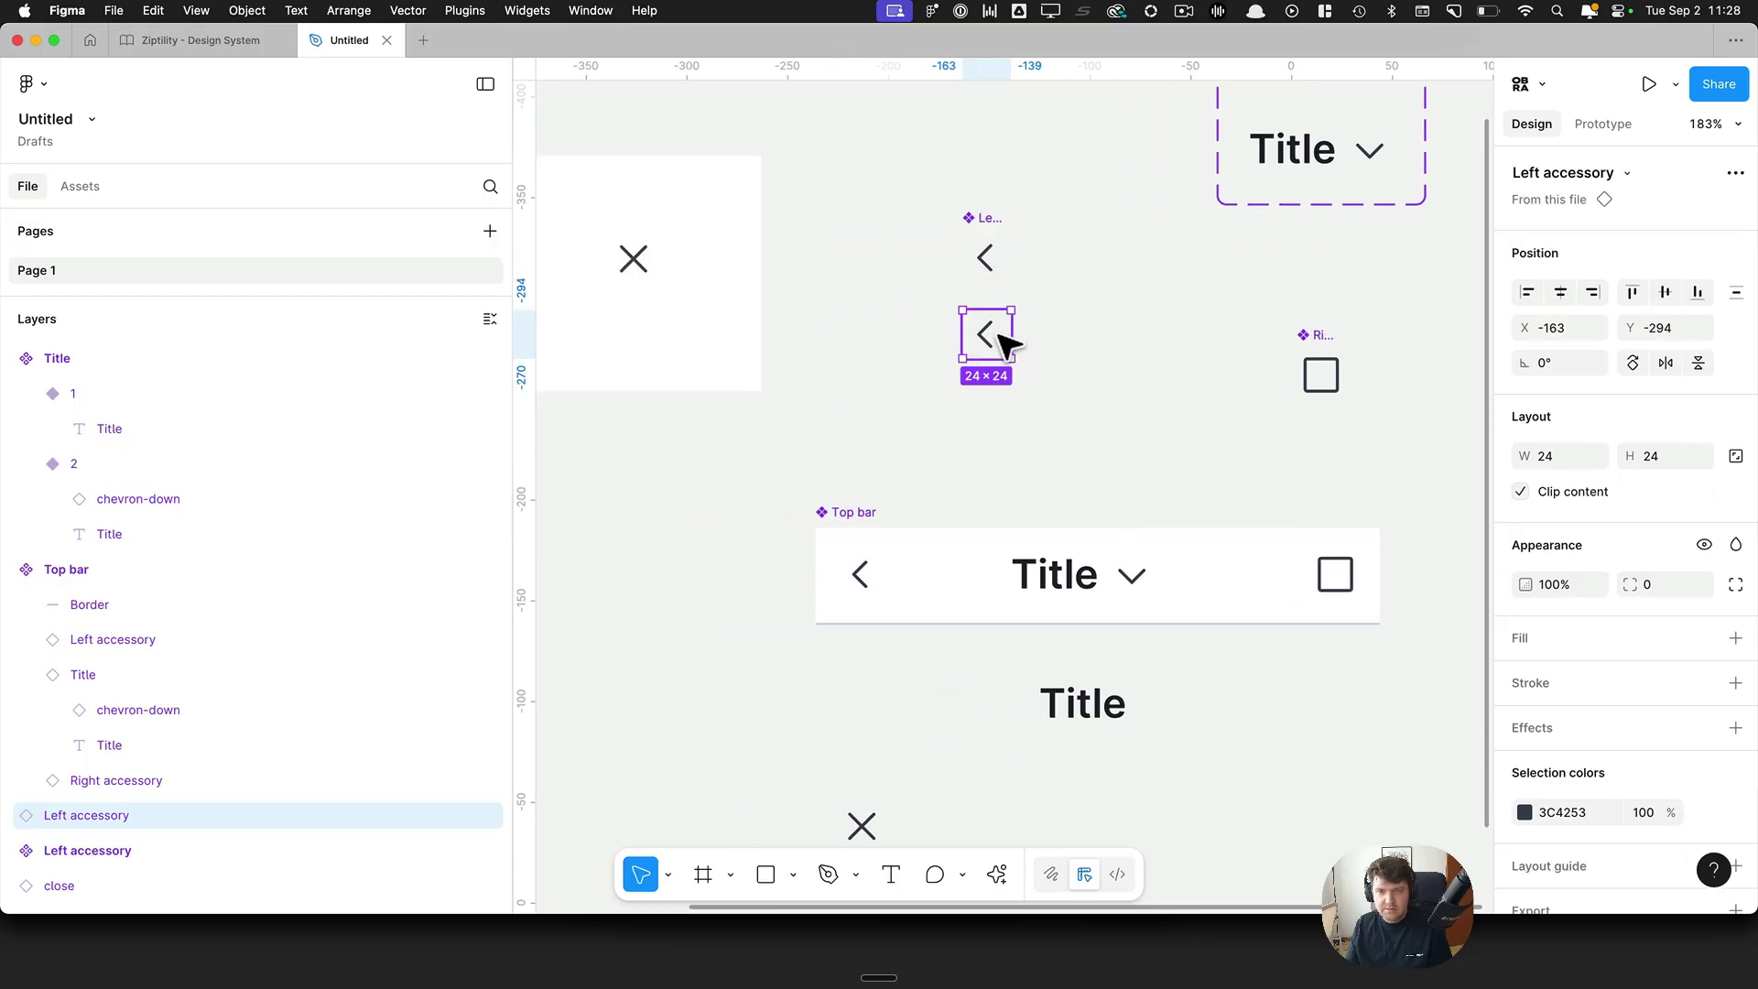
Step: Swap the chevron-left icon in the Left accessory duplicate for the close icon
double_click(1000, 339)
left_click(1566, 173)
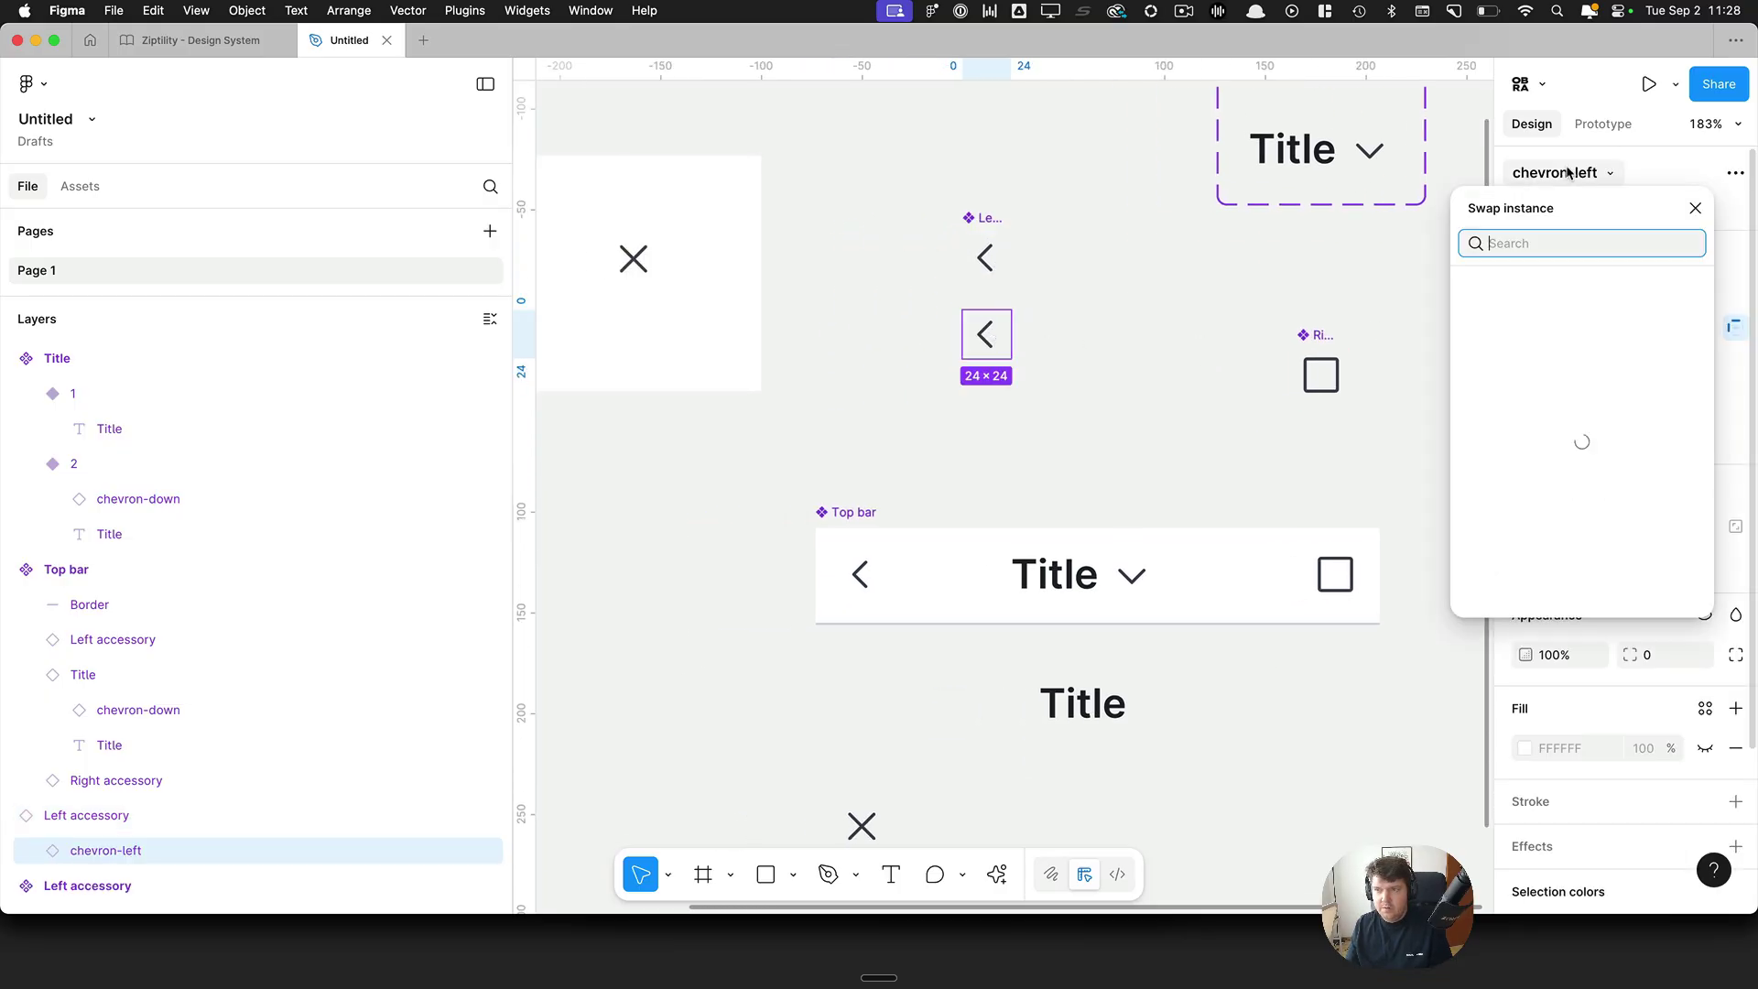
type("x")
key("BackSpace")
type("clo")
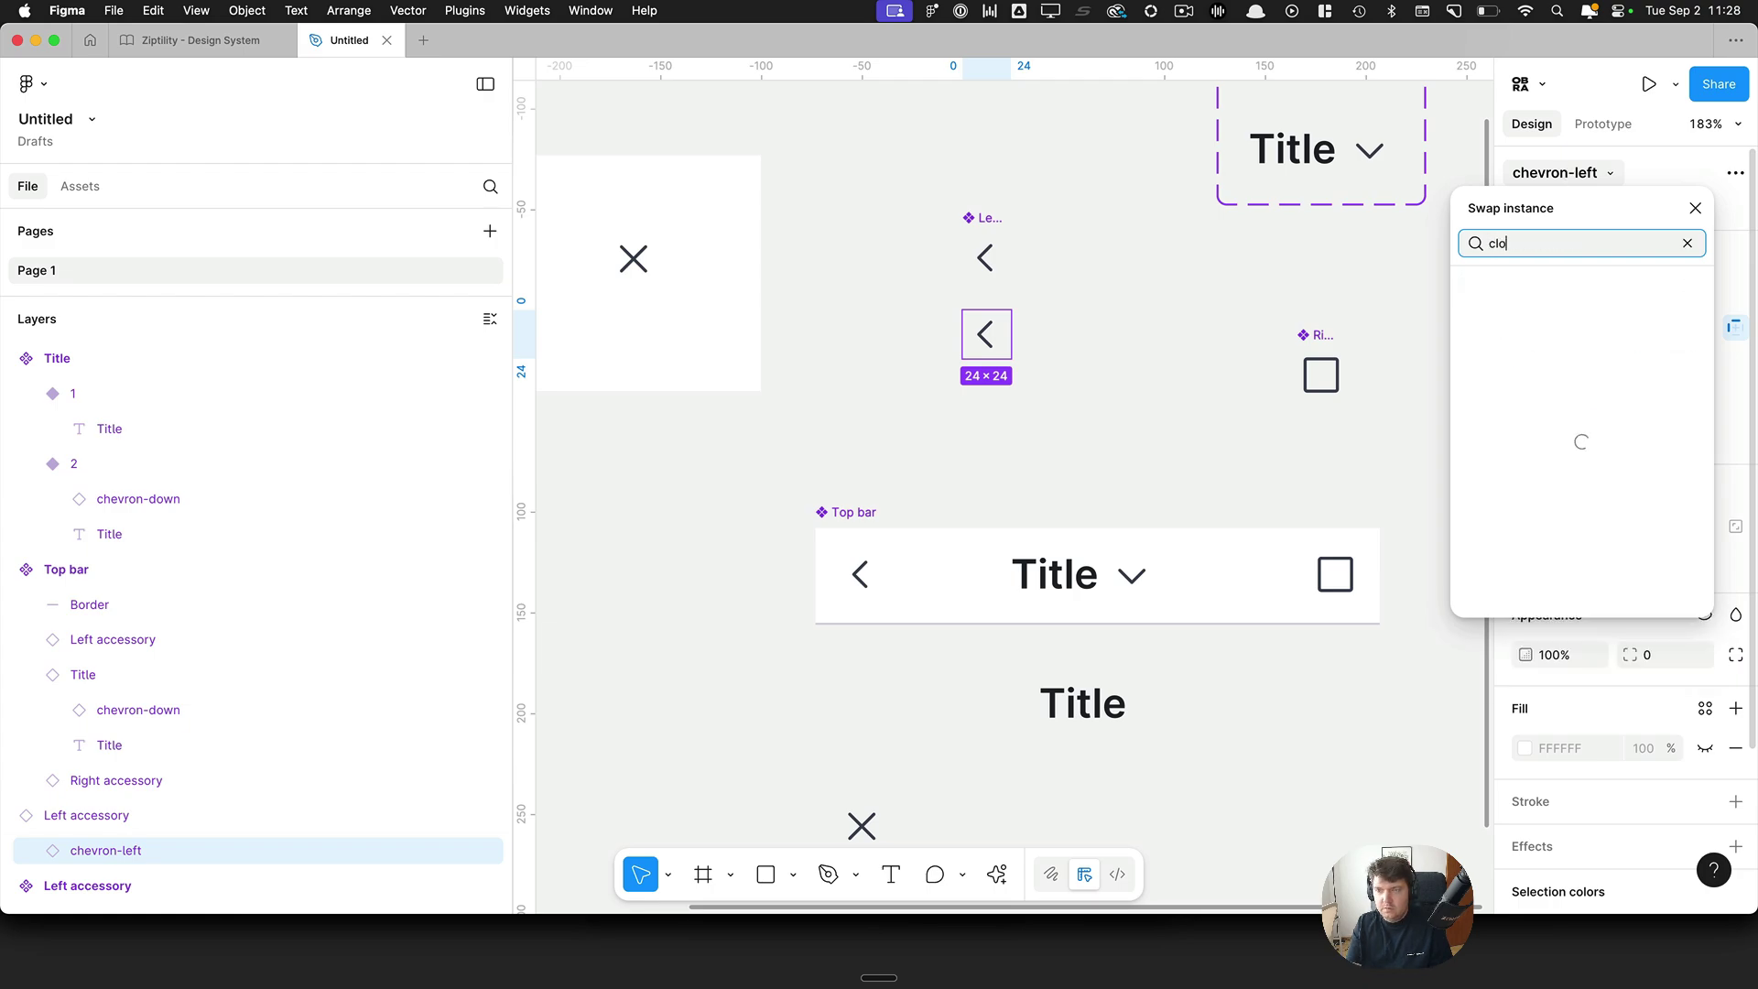
left_click(1490, 339)
left_click(1152, 375)
Step: Make the close accessory a component named Left accessory, duplicate it below at Y -247, and turn that copy into a component too
left_click(989, 339)
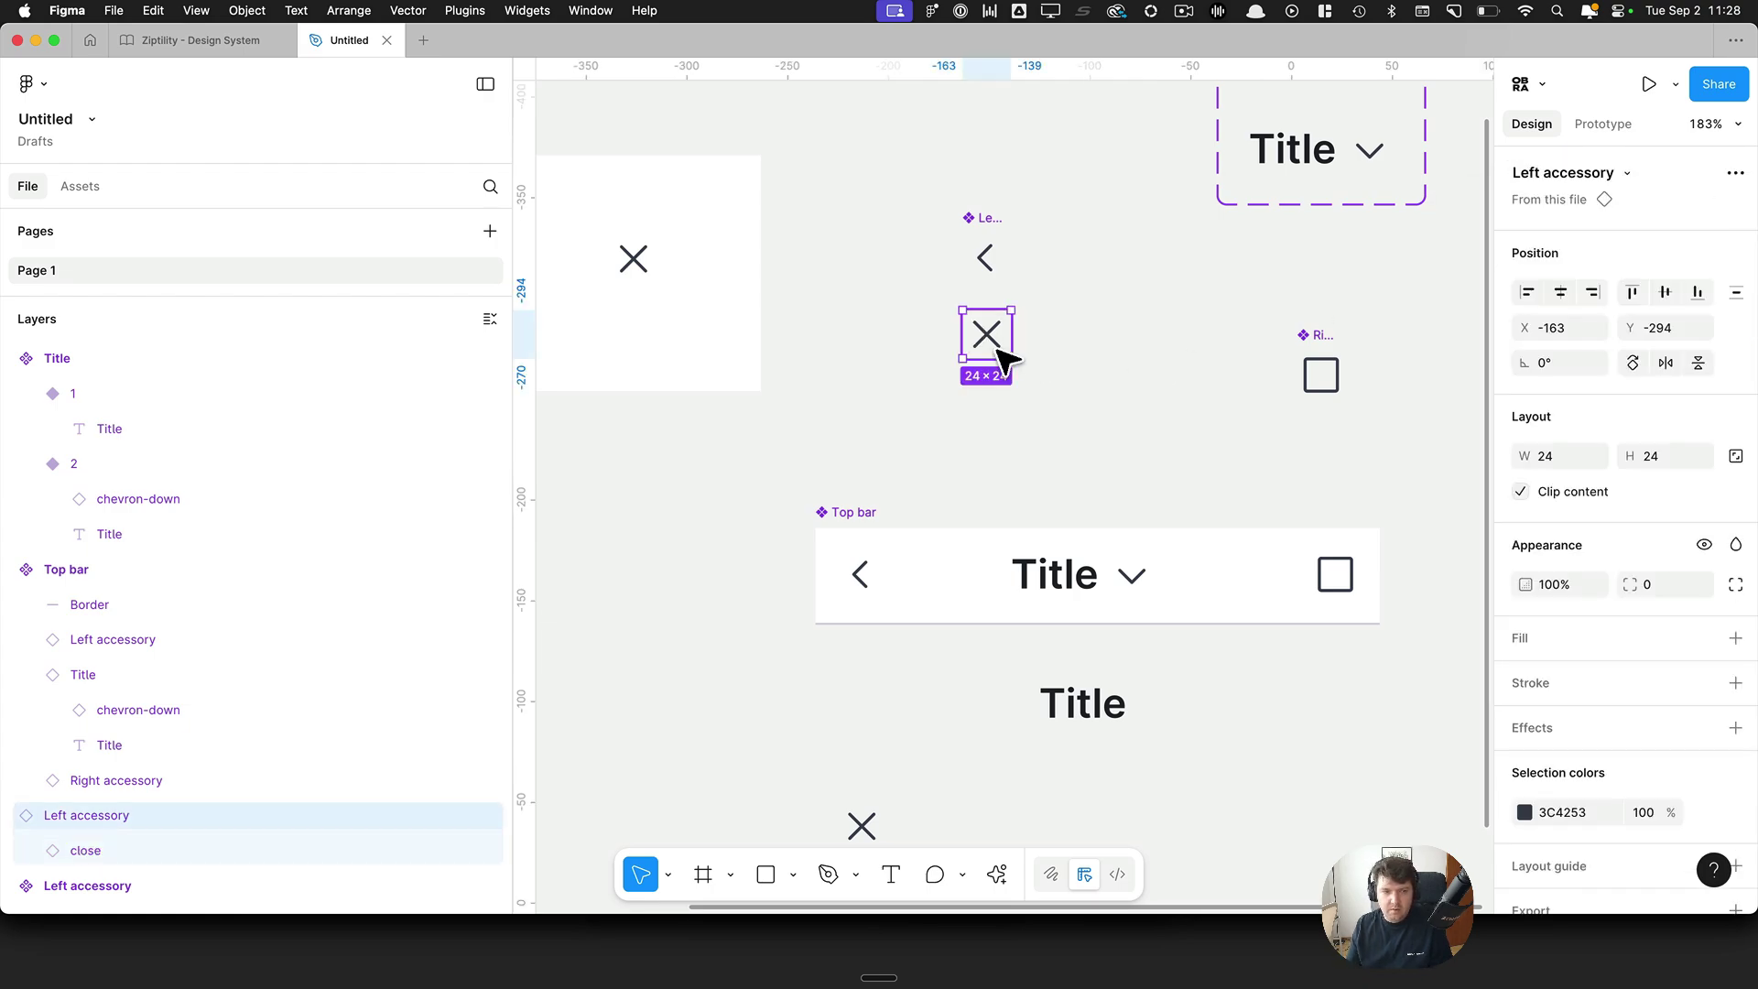
left_click(1087, 357)
left_click_drag(1004, 345, 1002, 442, "alt")
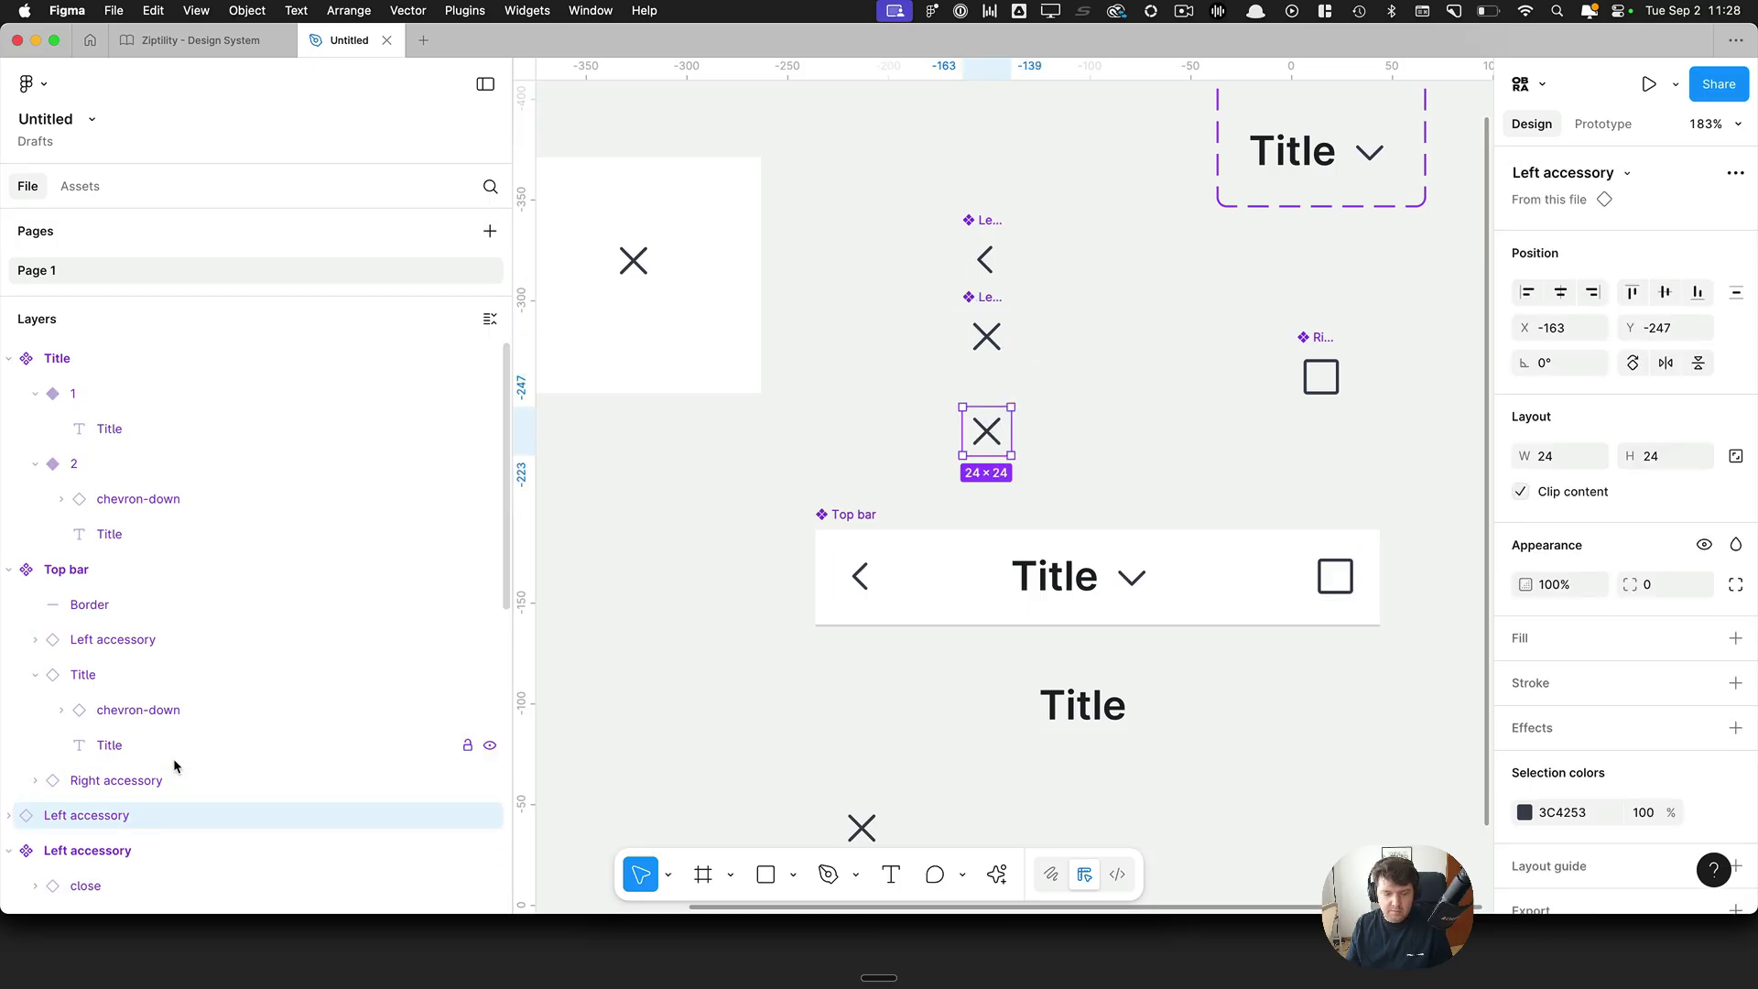
key("super+alt+b")
key("super+alt+k")
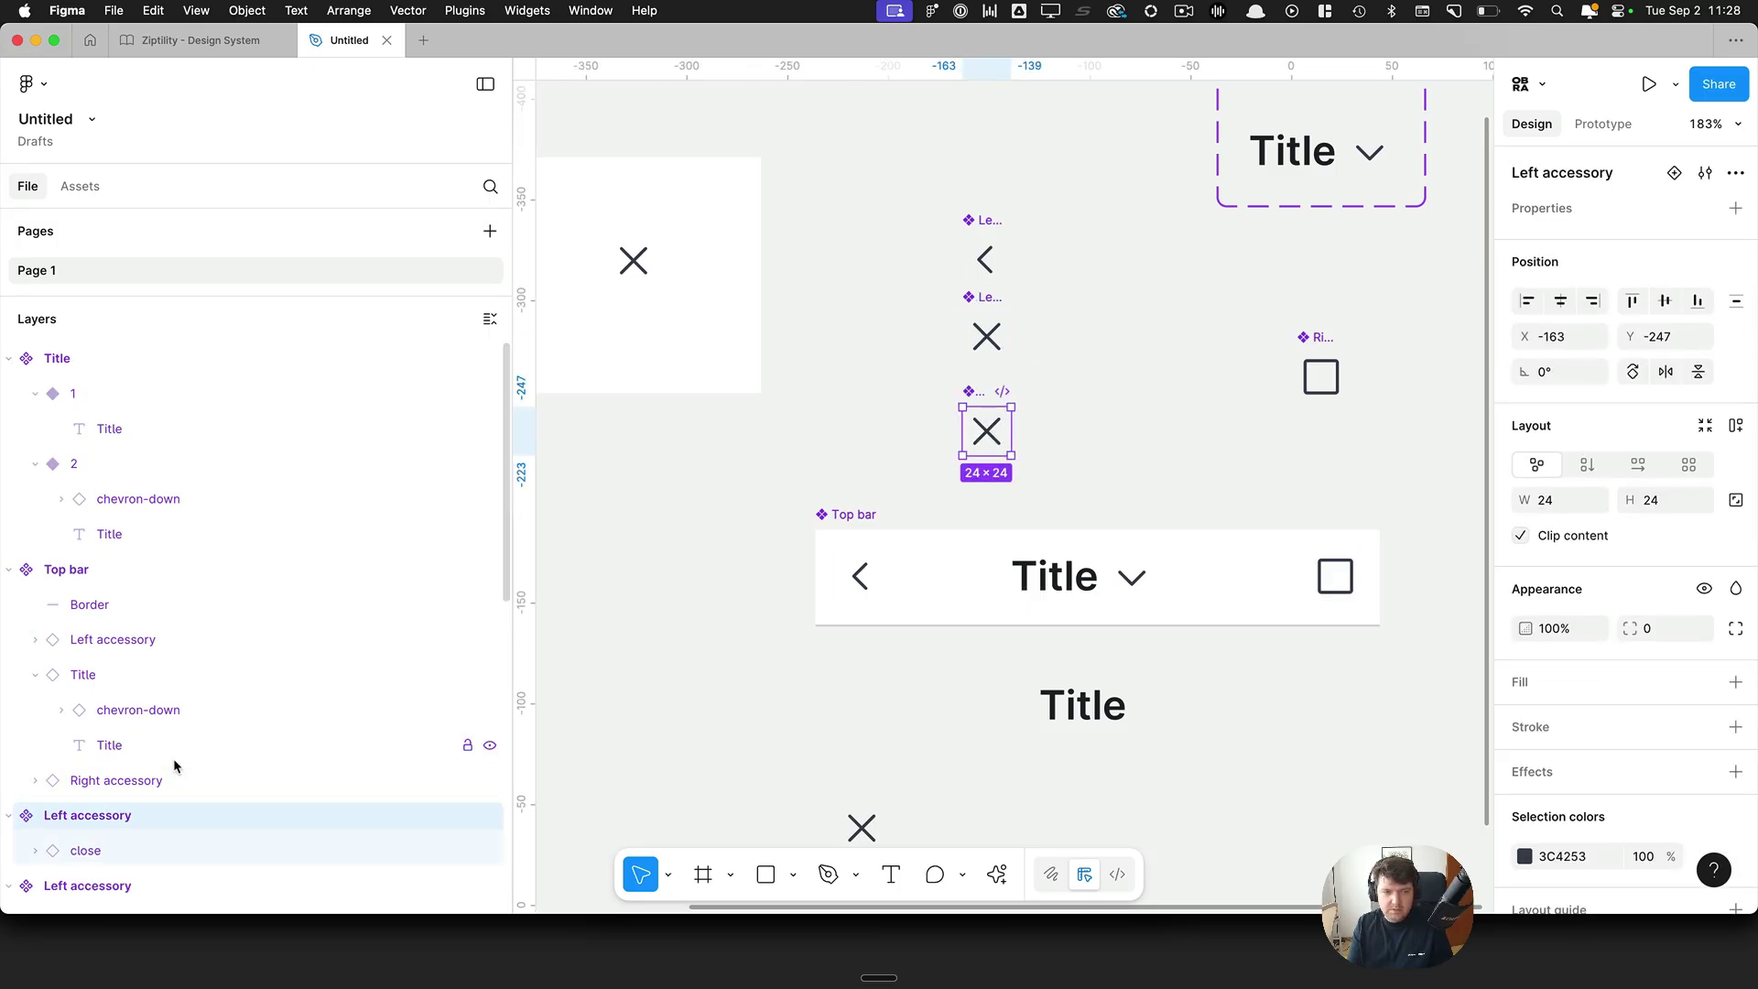
Step: Swap the close icon in the lowest Left accessory component for the box icon
double_click(988, 436)
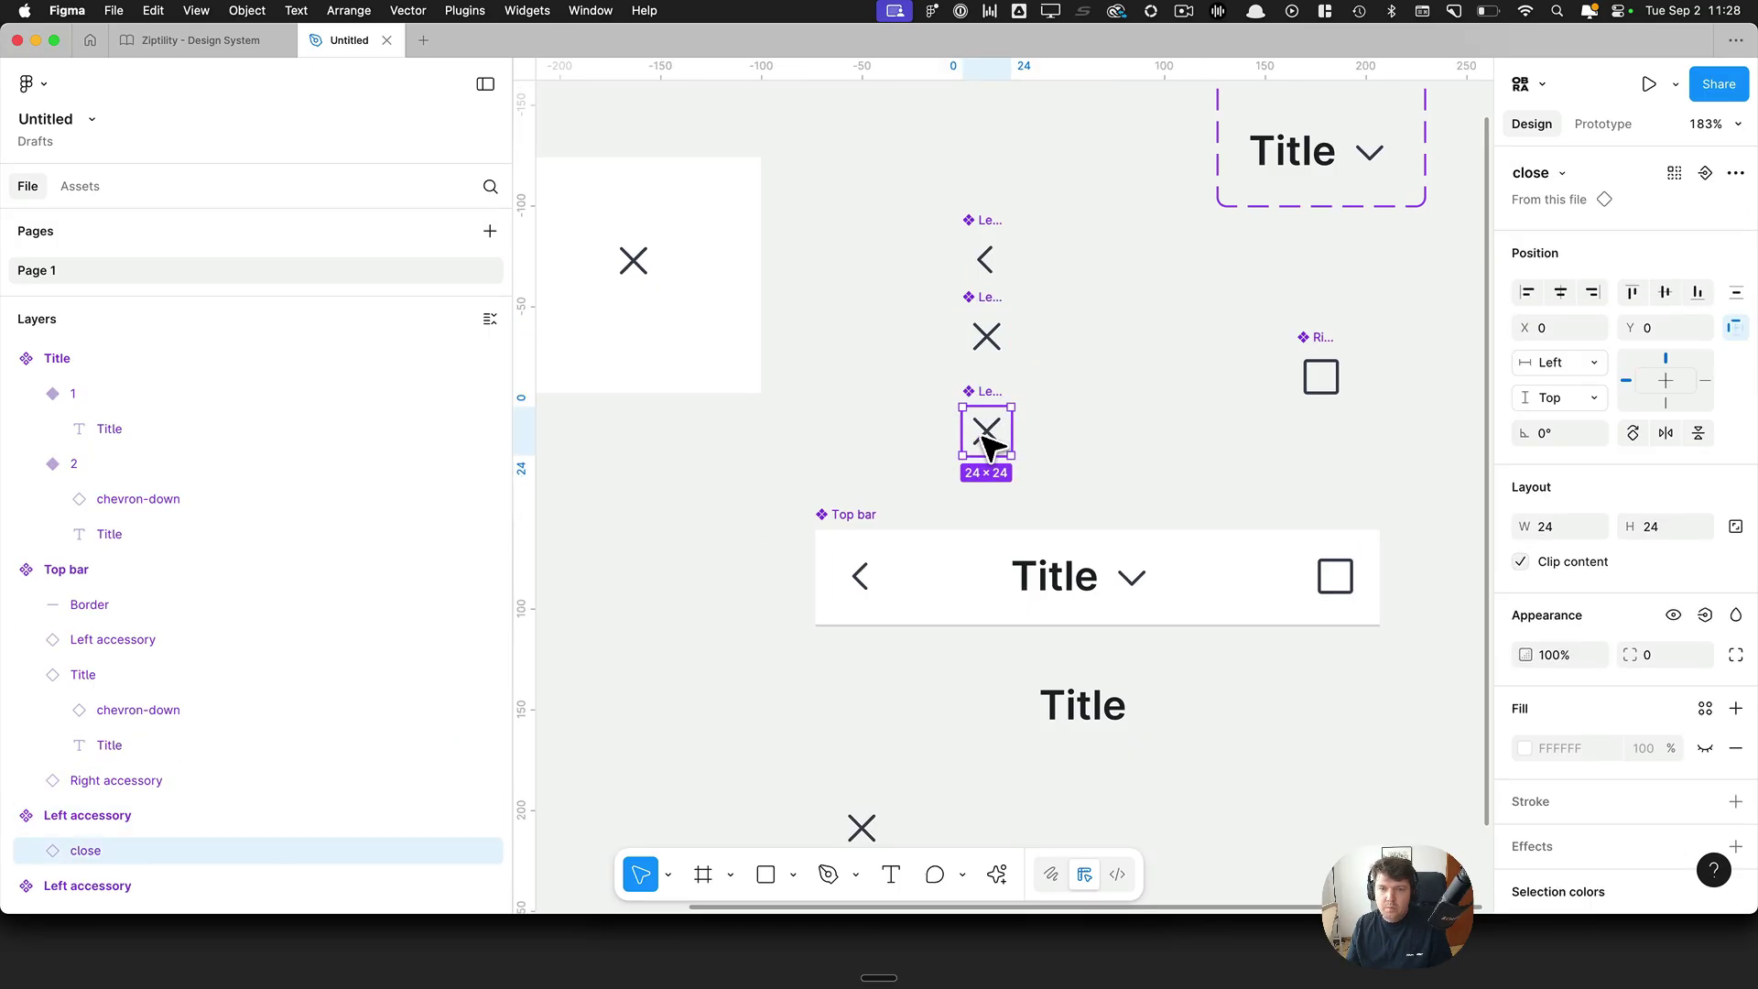
left_click(1538, 172)
left_click(1421, 386)
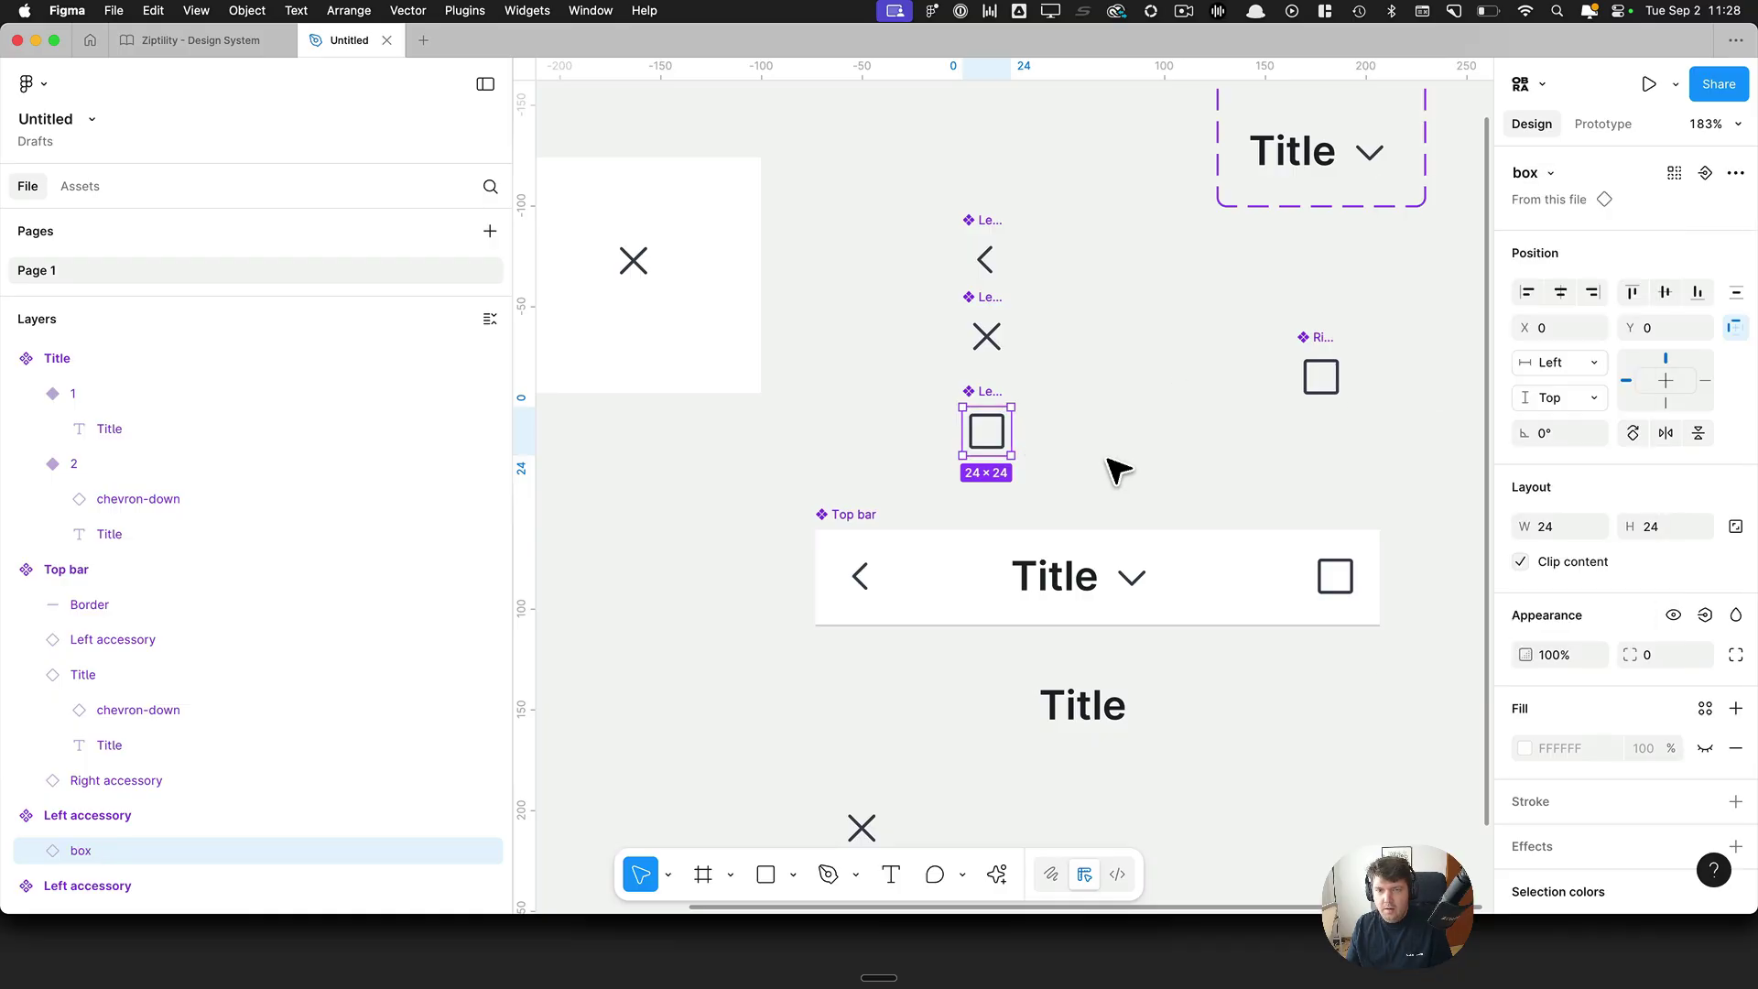
left_click(1055, 426)
Step: Combine the three Left accessory components as variants
left_click_drag(1058, 442, 952, 211)
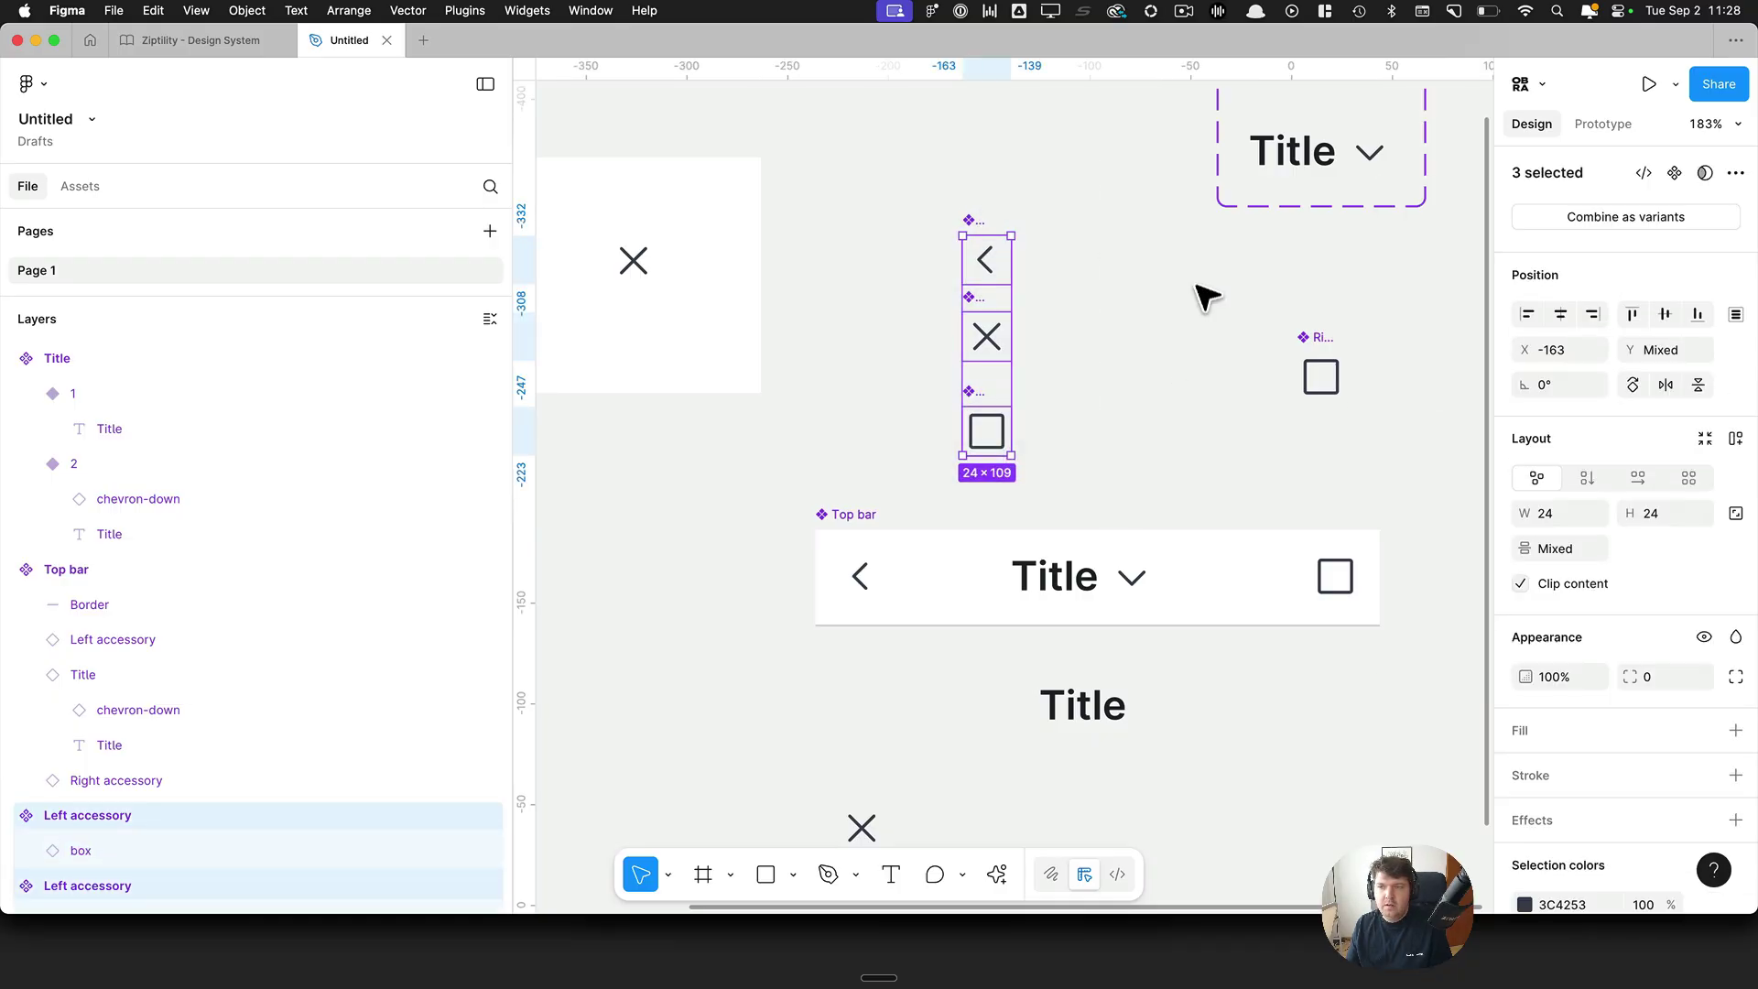
left_click(1580, 231)
left_click(1191, 289)
Step: Set Property 1 of the Left accessory variants to 1 for the chevron, 2 for the close icon and 3 for the box
left_click(989, 270)
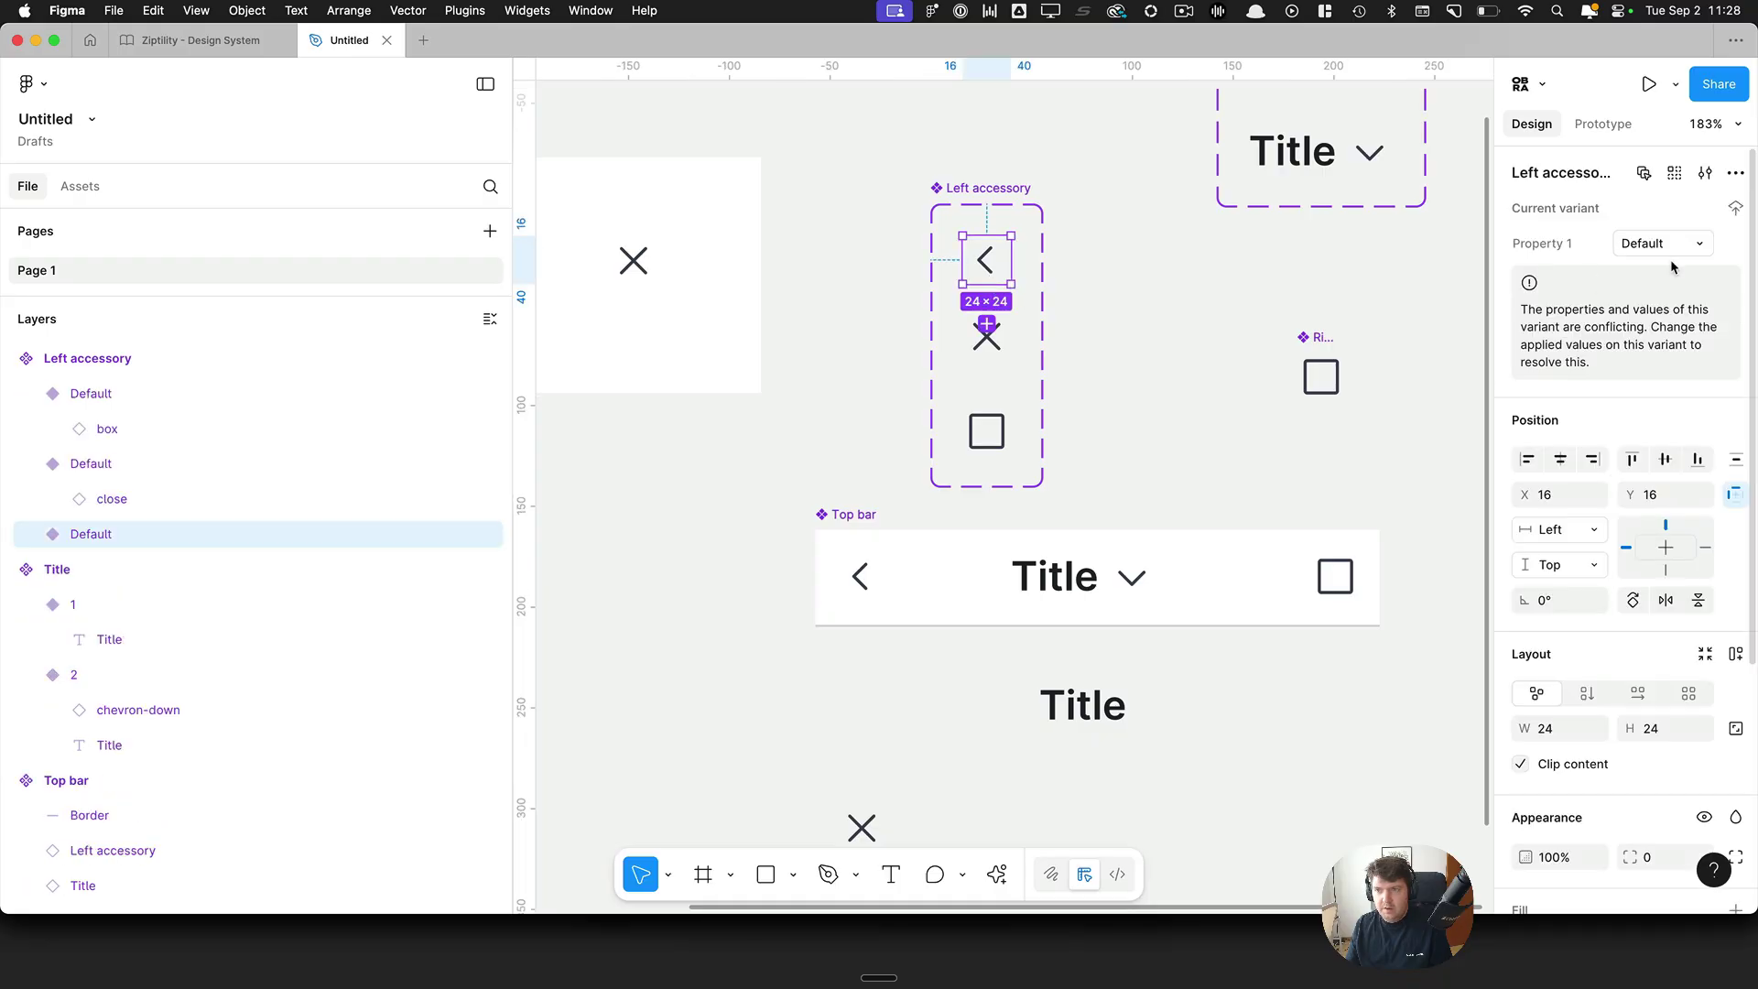
key("Tab")
left_click(991, 338)
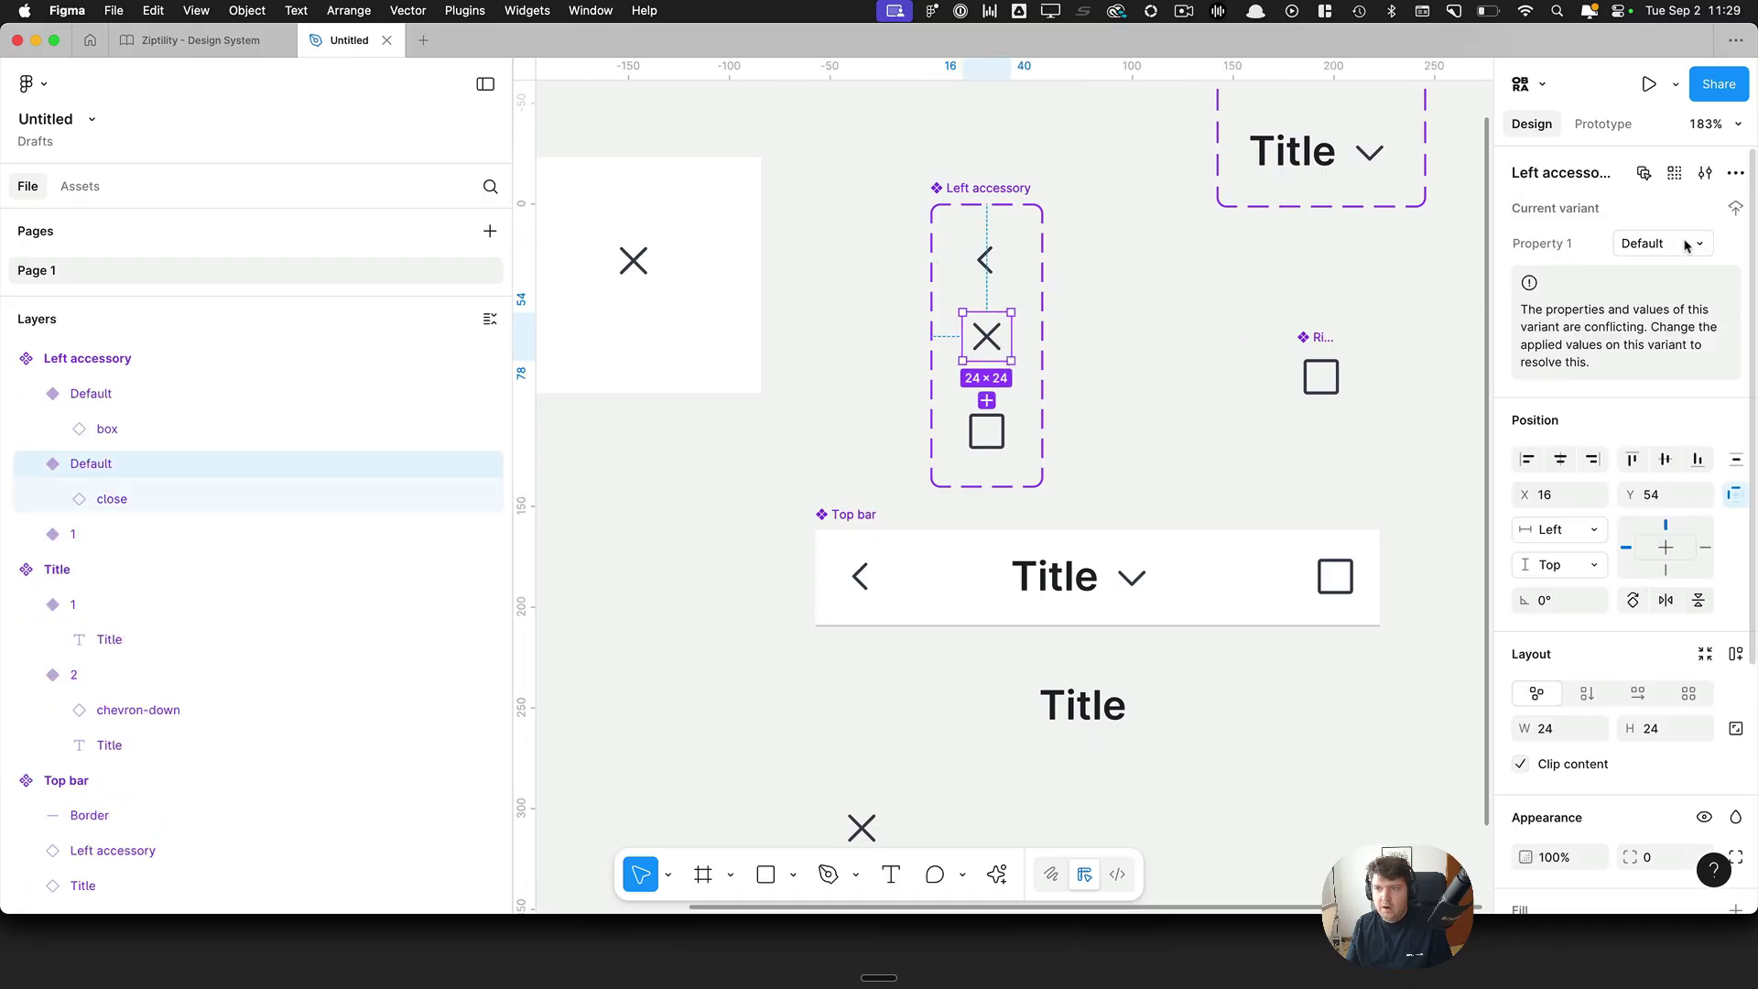
left_click(1678, 244)
type("2")
key("Tab")
key("Escape")
left_click(986, 431)
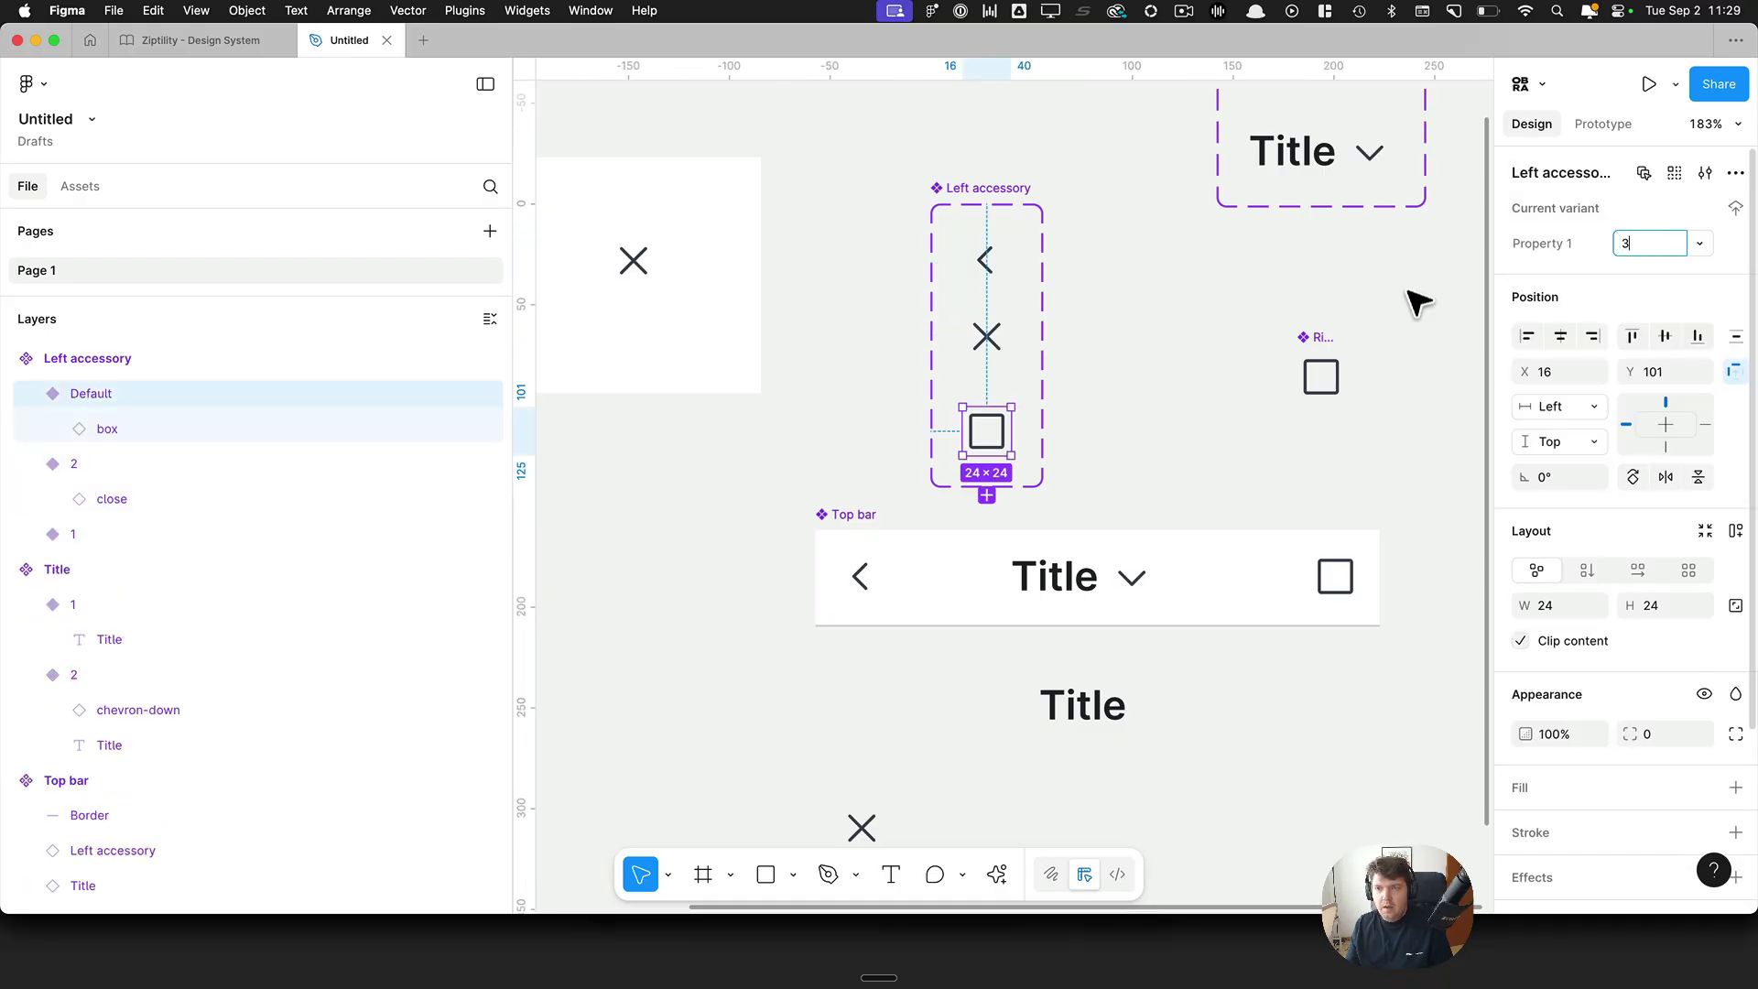
left_click(1170, 305)
Step: Move the Right accessory component to X -49, Y -290, duplicate it below at Y -251 and make the copy a component
scroll(1190, 330, "right", 3)
left_click_drag(1218, 357, 1124, 328)
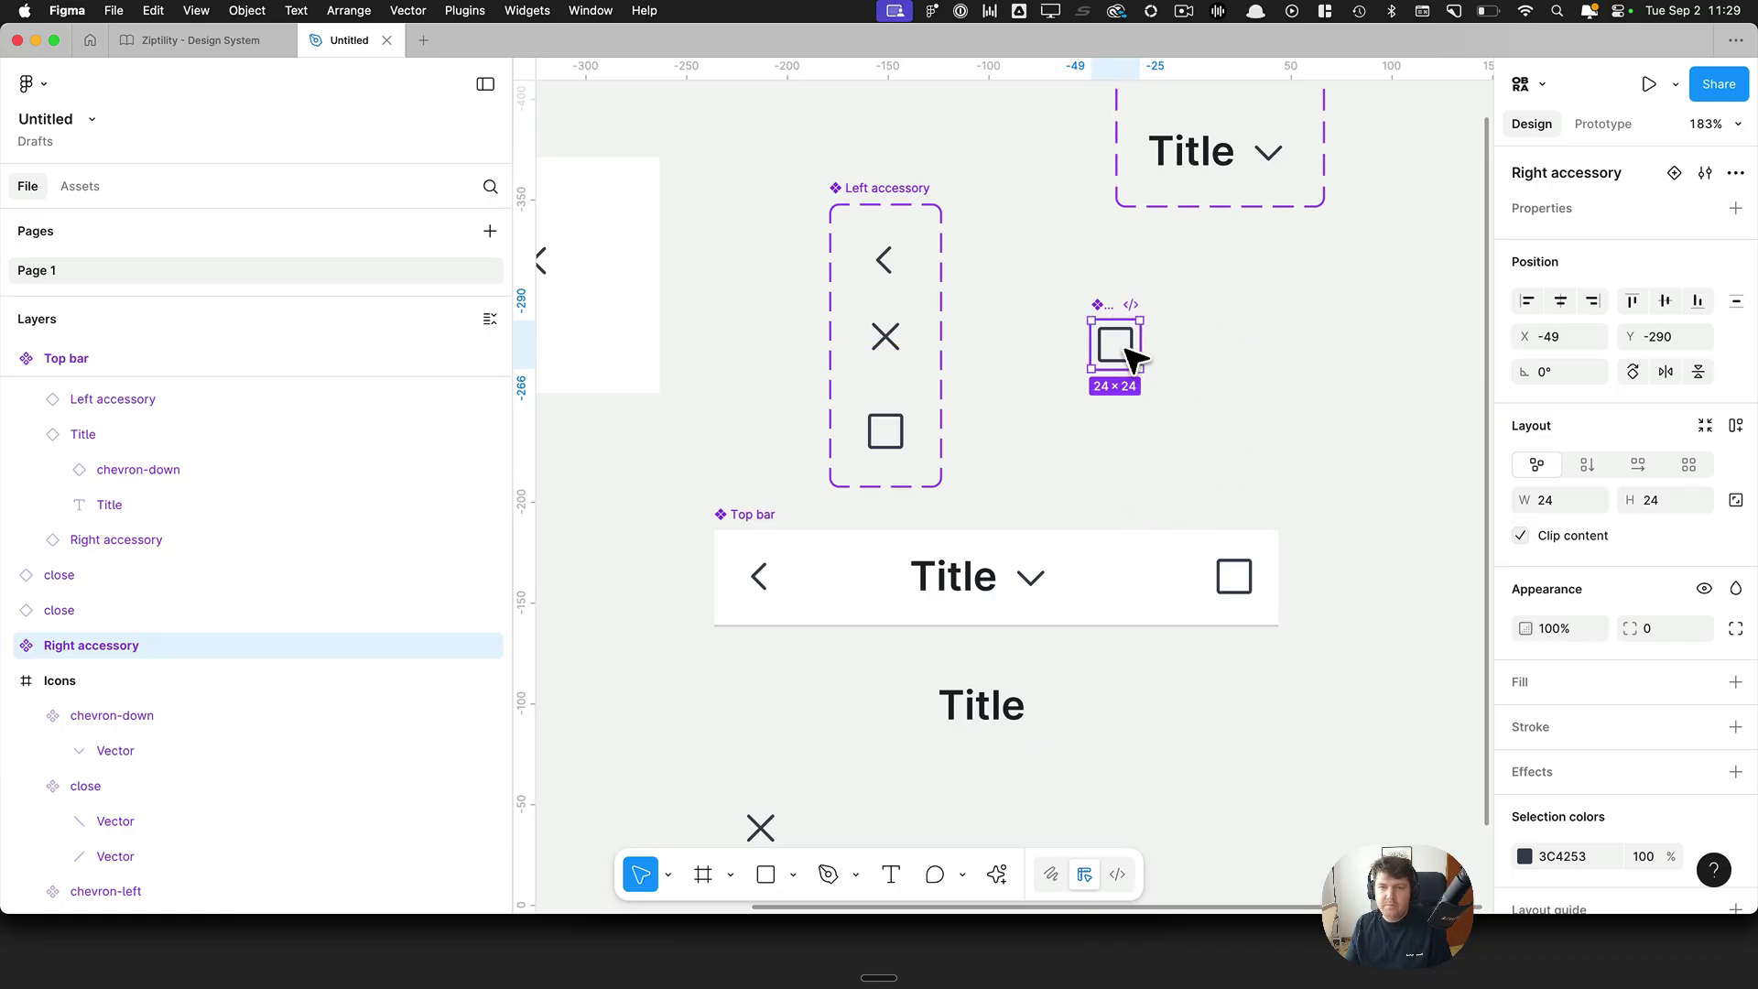
left_click_drag(1133, 353, 1126, 426)
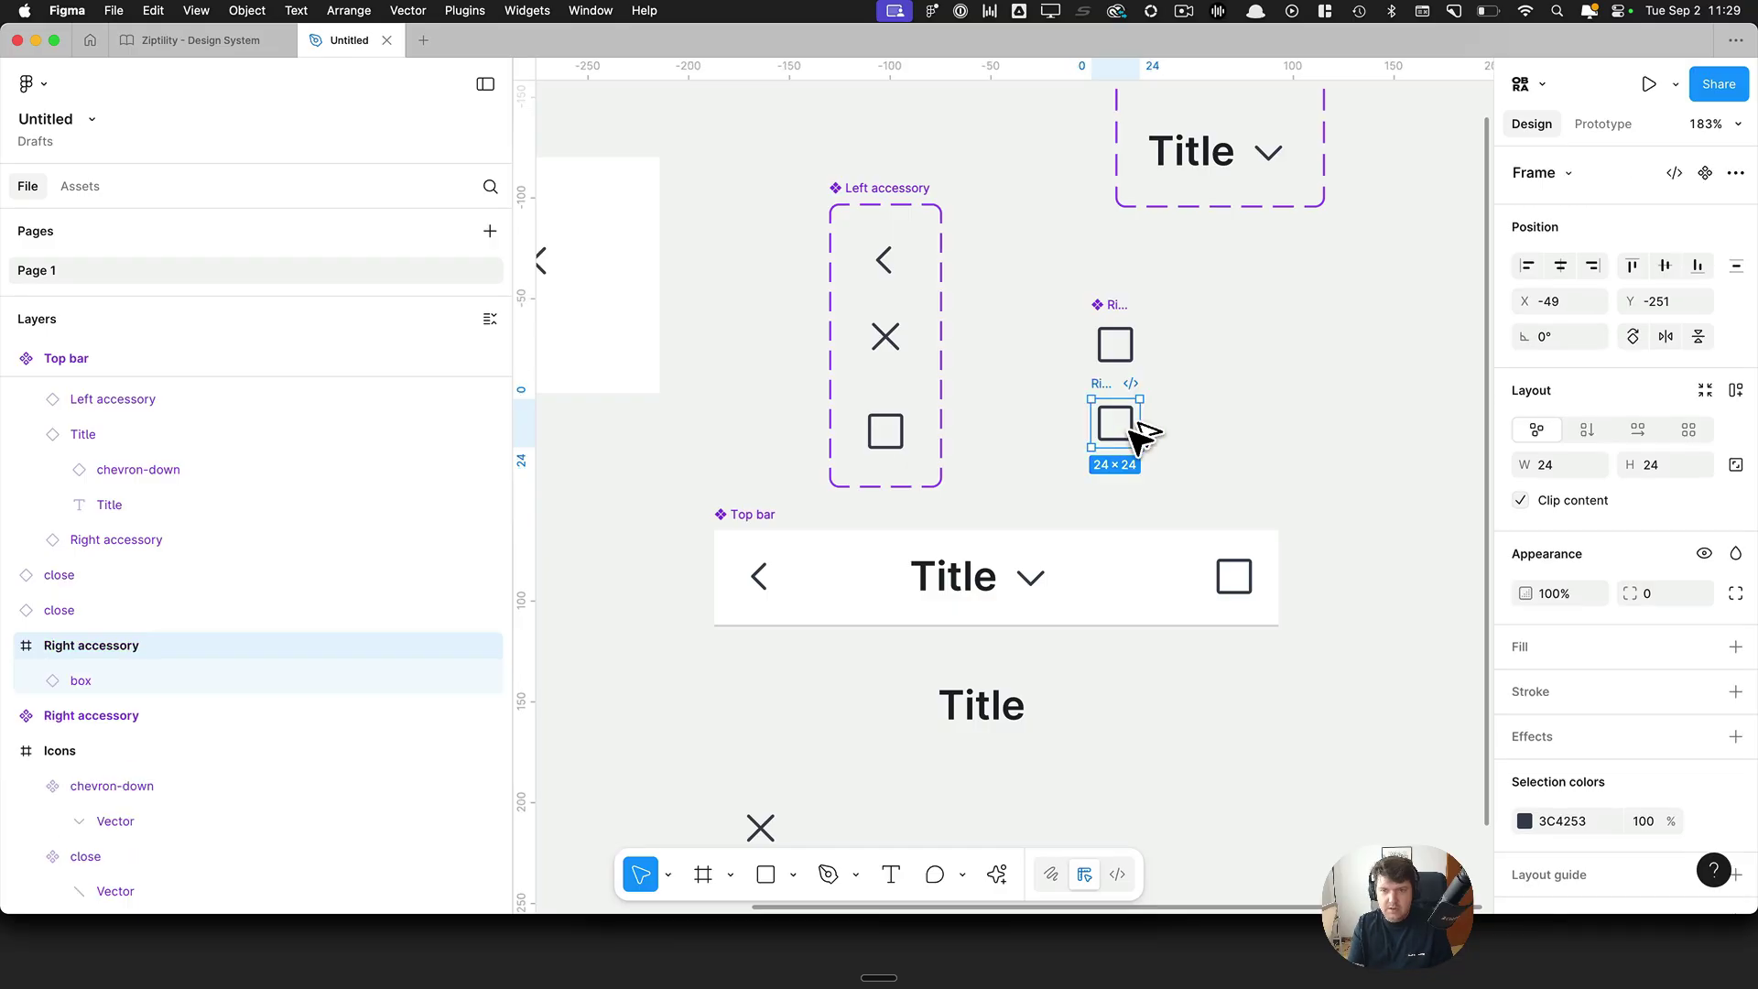
Step: Duplicate the box icon inside the lower Right accessory, widen that component to 48 and place the second box beside the first
left_click(141, 680)
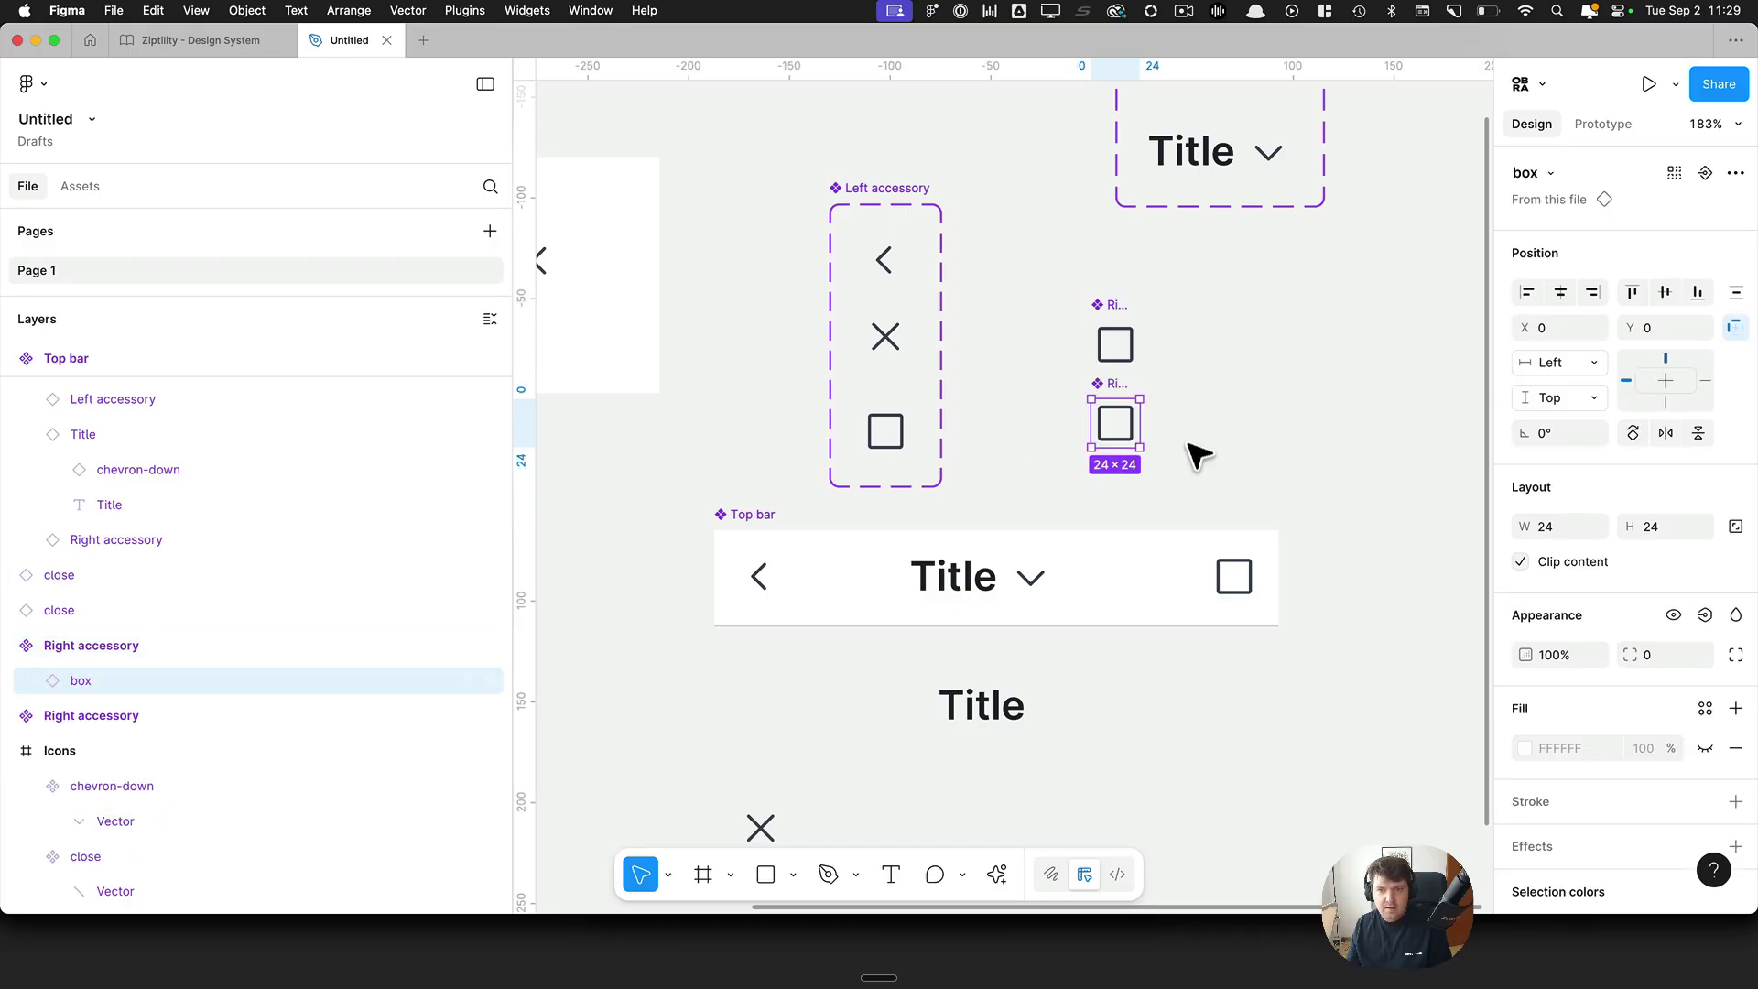
left_click(109, 646)
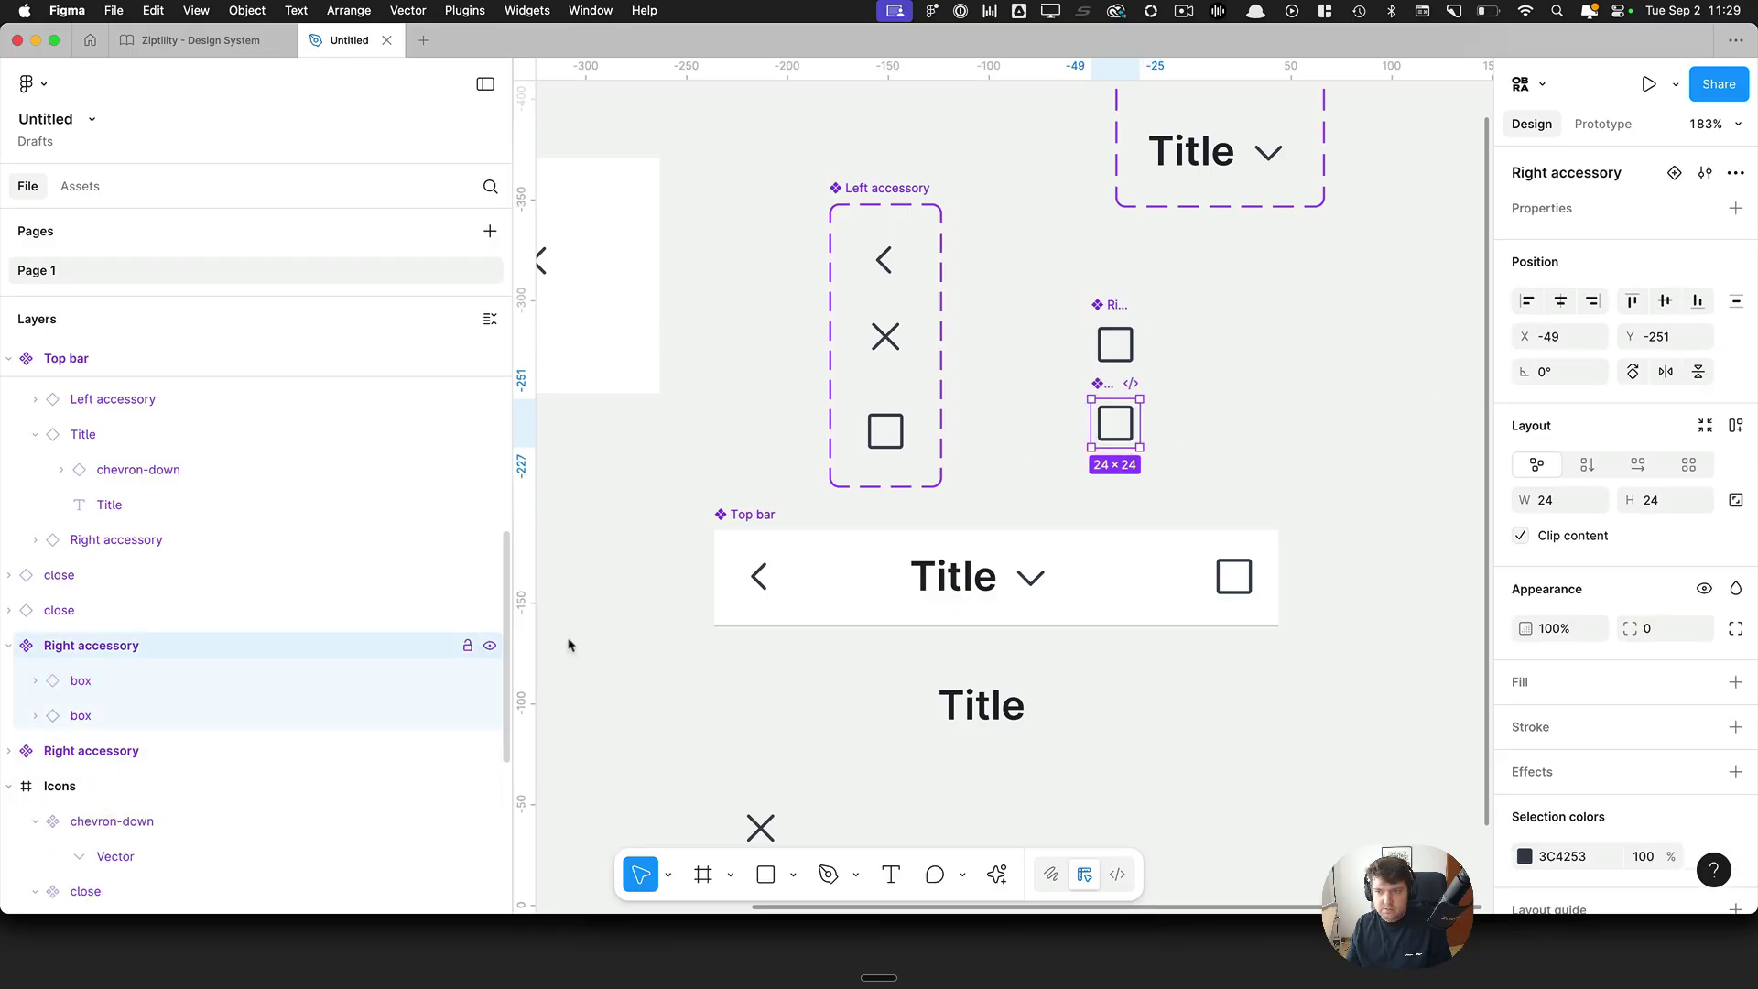
left_click(1584, 500)
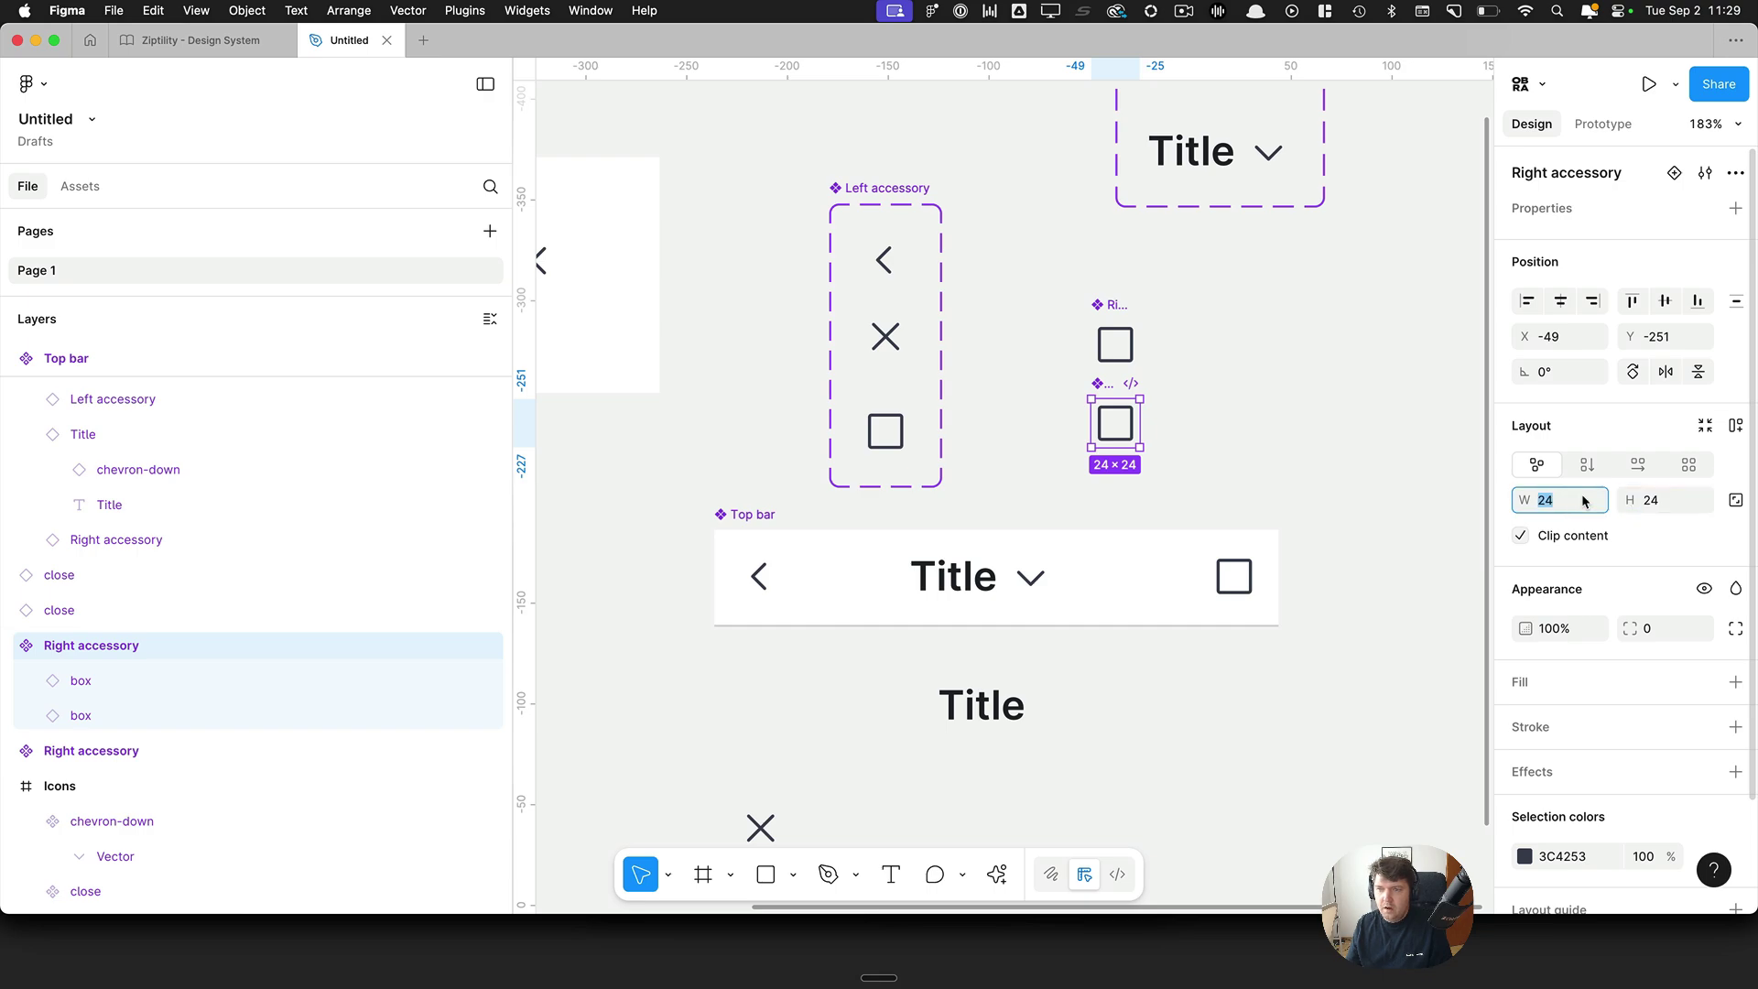
left_click(168, 679)
left_click(1130, 345)
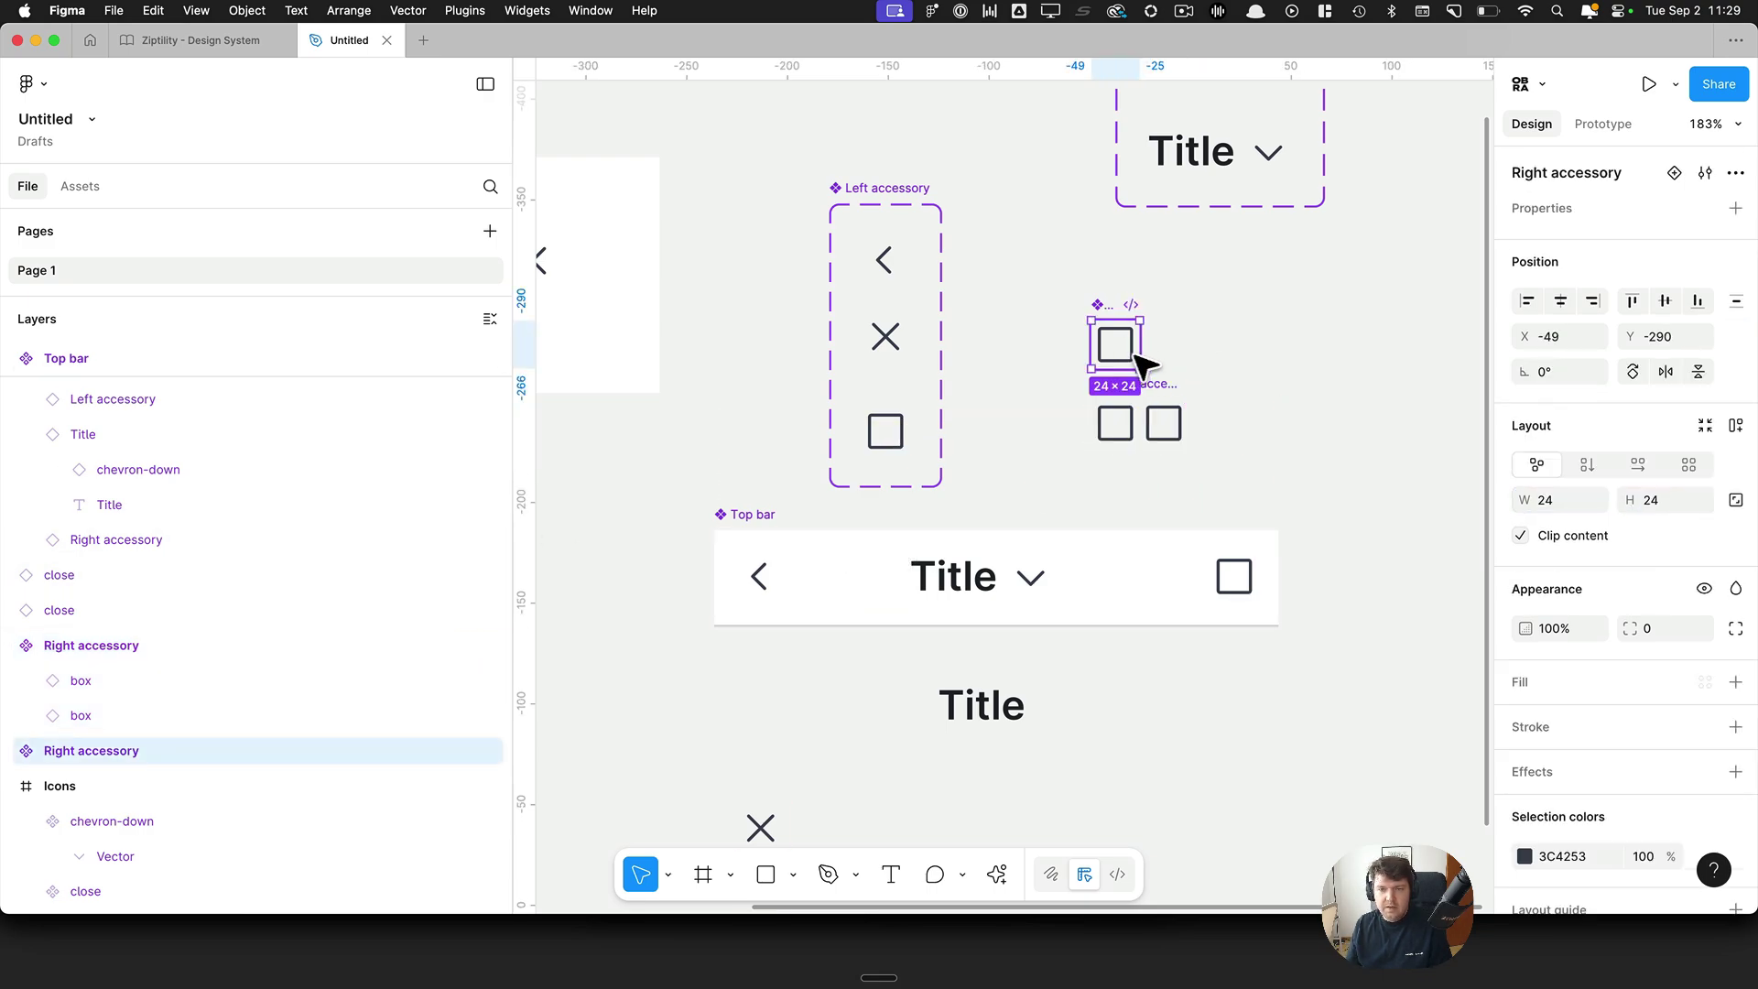
left_click(1140, 421)
left_click(1291, 447)
Step: Delete the leftover Title texts and close icons beneath the Top bar and move the Top bar component further down
scroll(1354, 498, "down", 5)
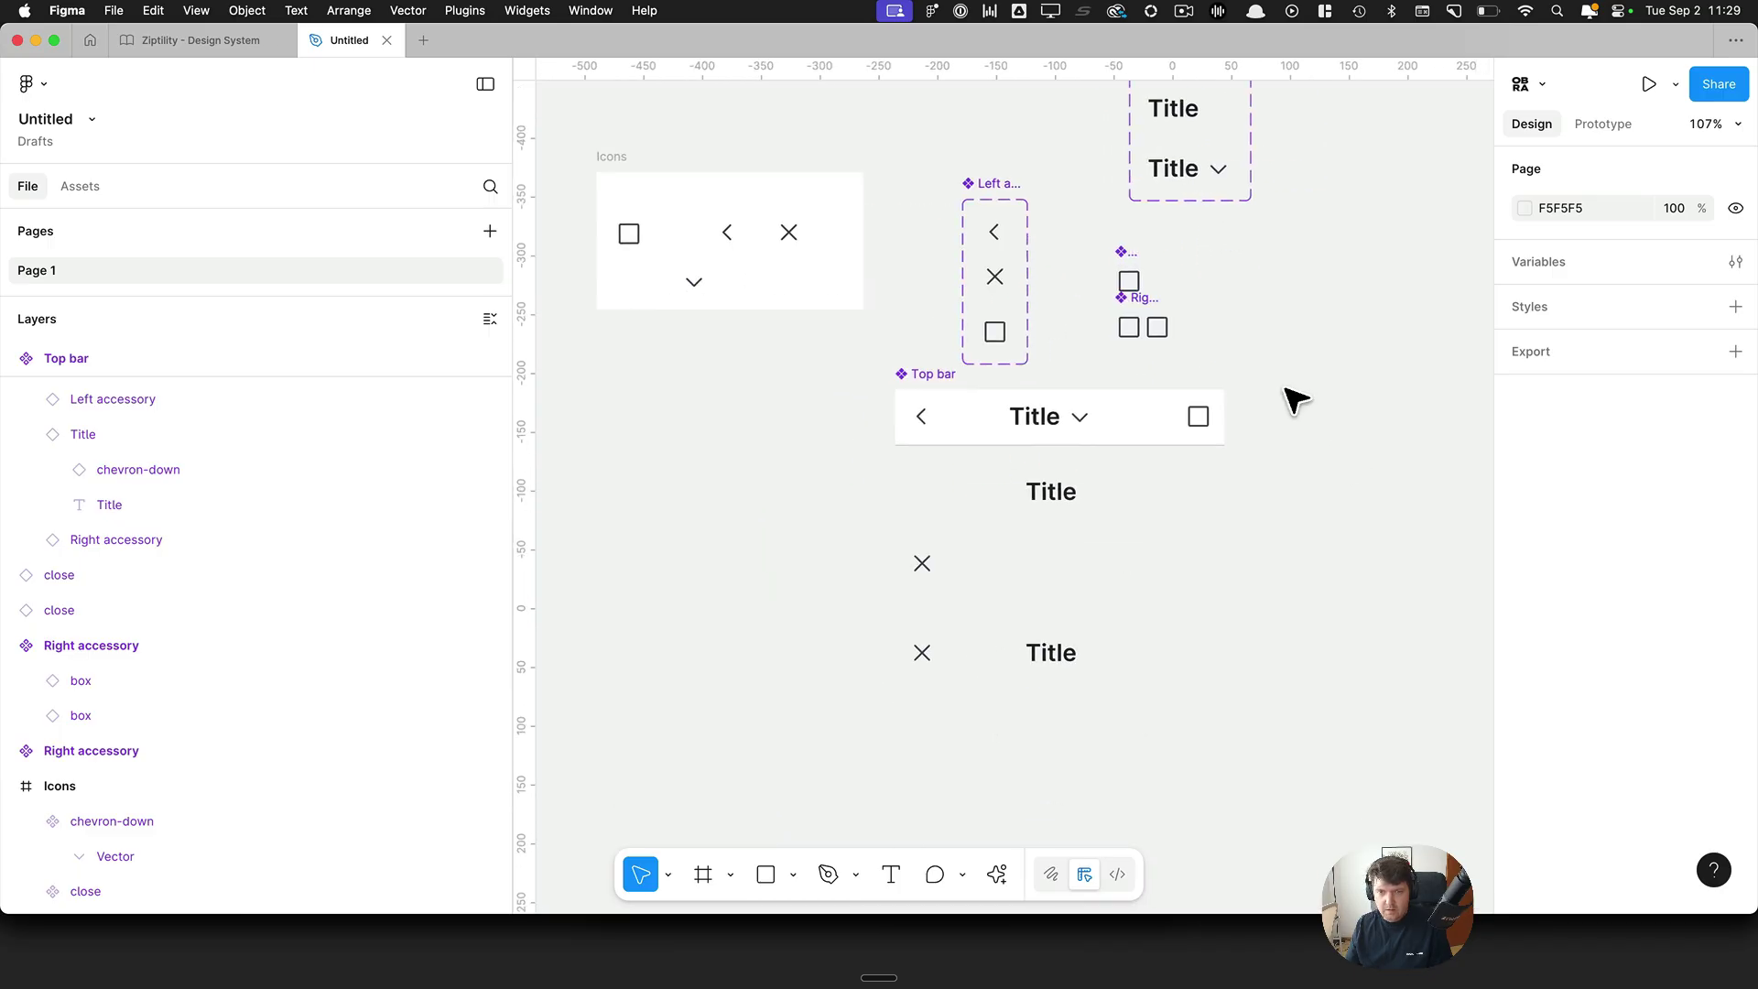
left_click_drag(827, 473, 1214, 744)
left_click_drag(1058, 543, 690, 577)
key("BackSpace")
left_click_drag(931, 383, 929, 487)
Step: Add auto layout to the Icons frame
left_click(604, 220)
key("shift+a")
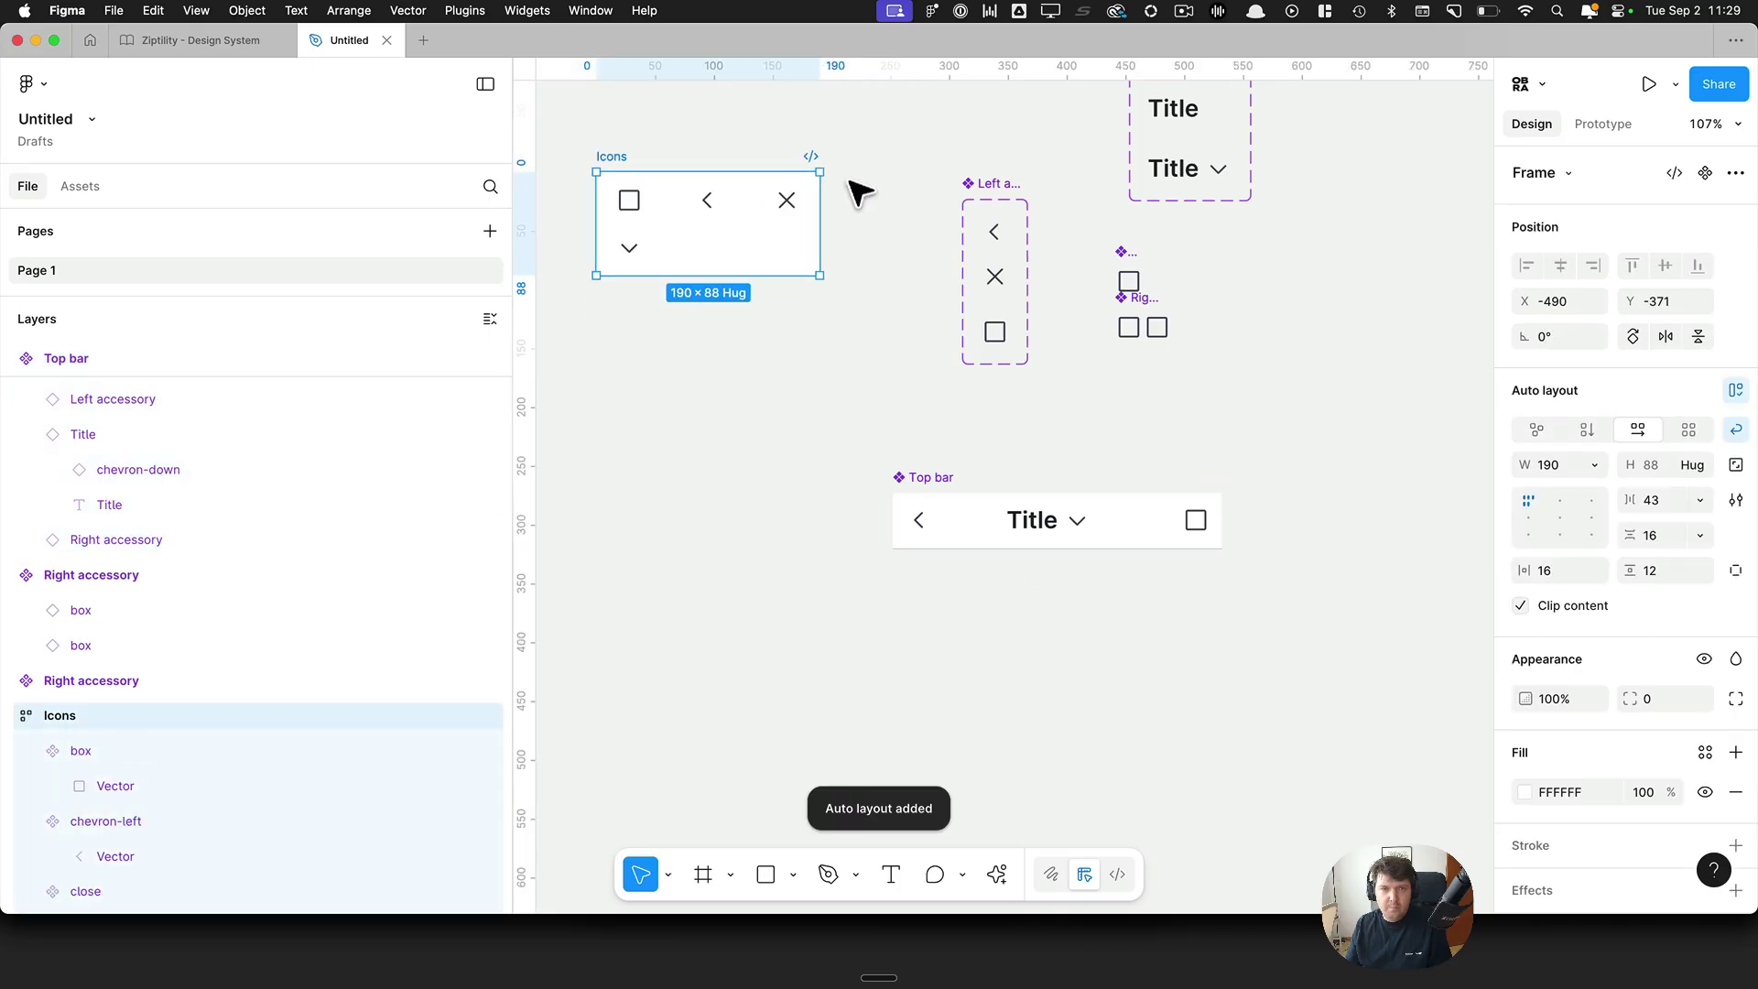
left_click(925, 268)
Step: Move the Left accessory set to X -223, Y -416 and combine the two Right accessory components as variants
scroll(1099, 258, "up", 3)
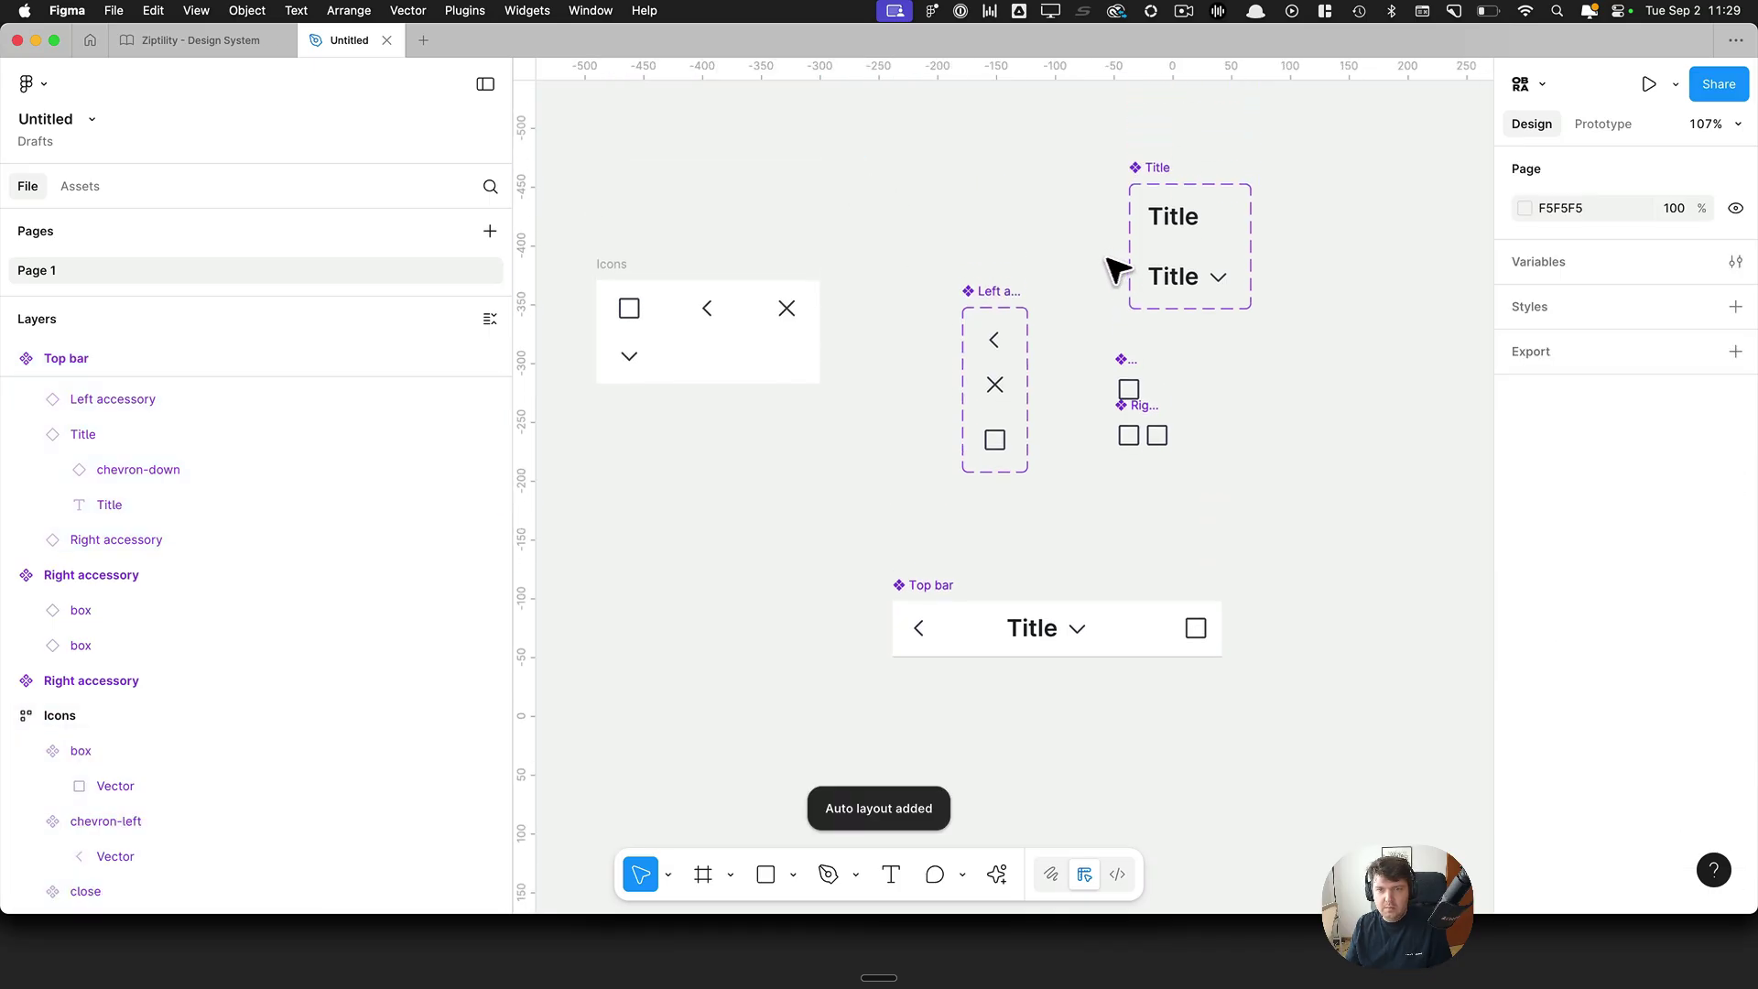
left_click_drag(1000, 295, 948, 215)
left_click_drag(1076, 307, 1294, 493)
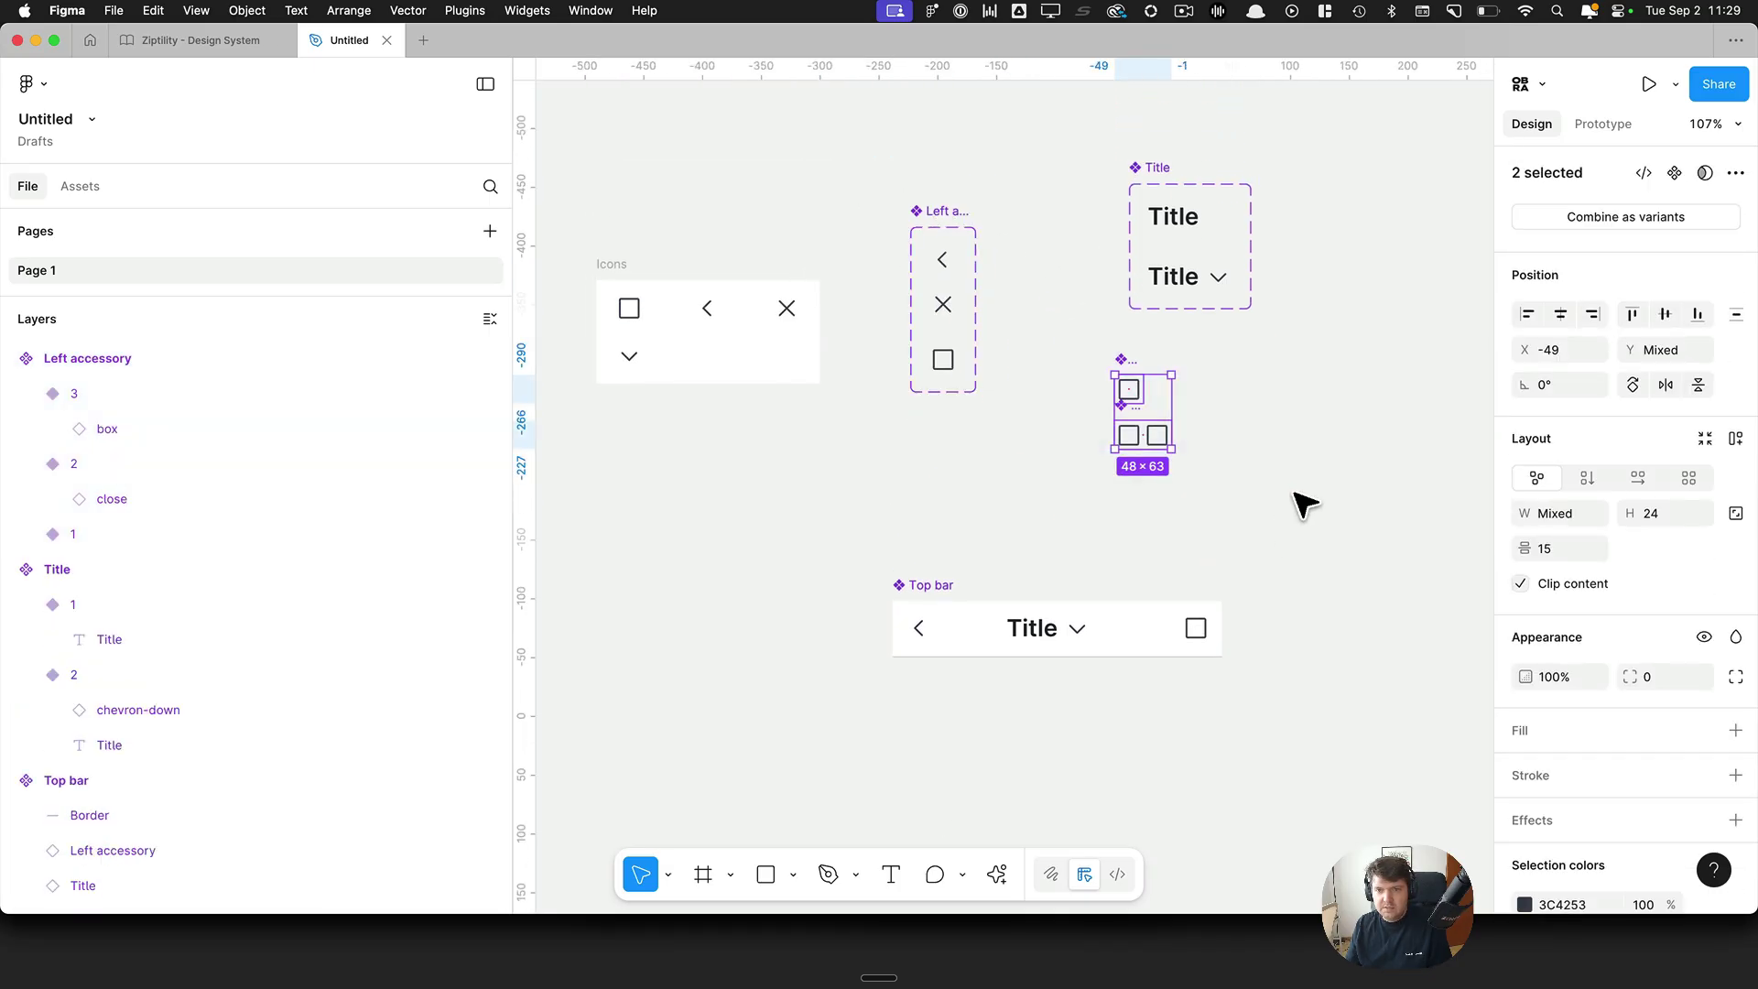
left_click(1590, 223)
Step: Set Property 1 to 1 for the single-box Right accessory variant and to 2 for the double-box one
left_click(1131, 389)
left_click(1657, 245)
type("1")
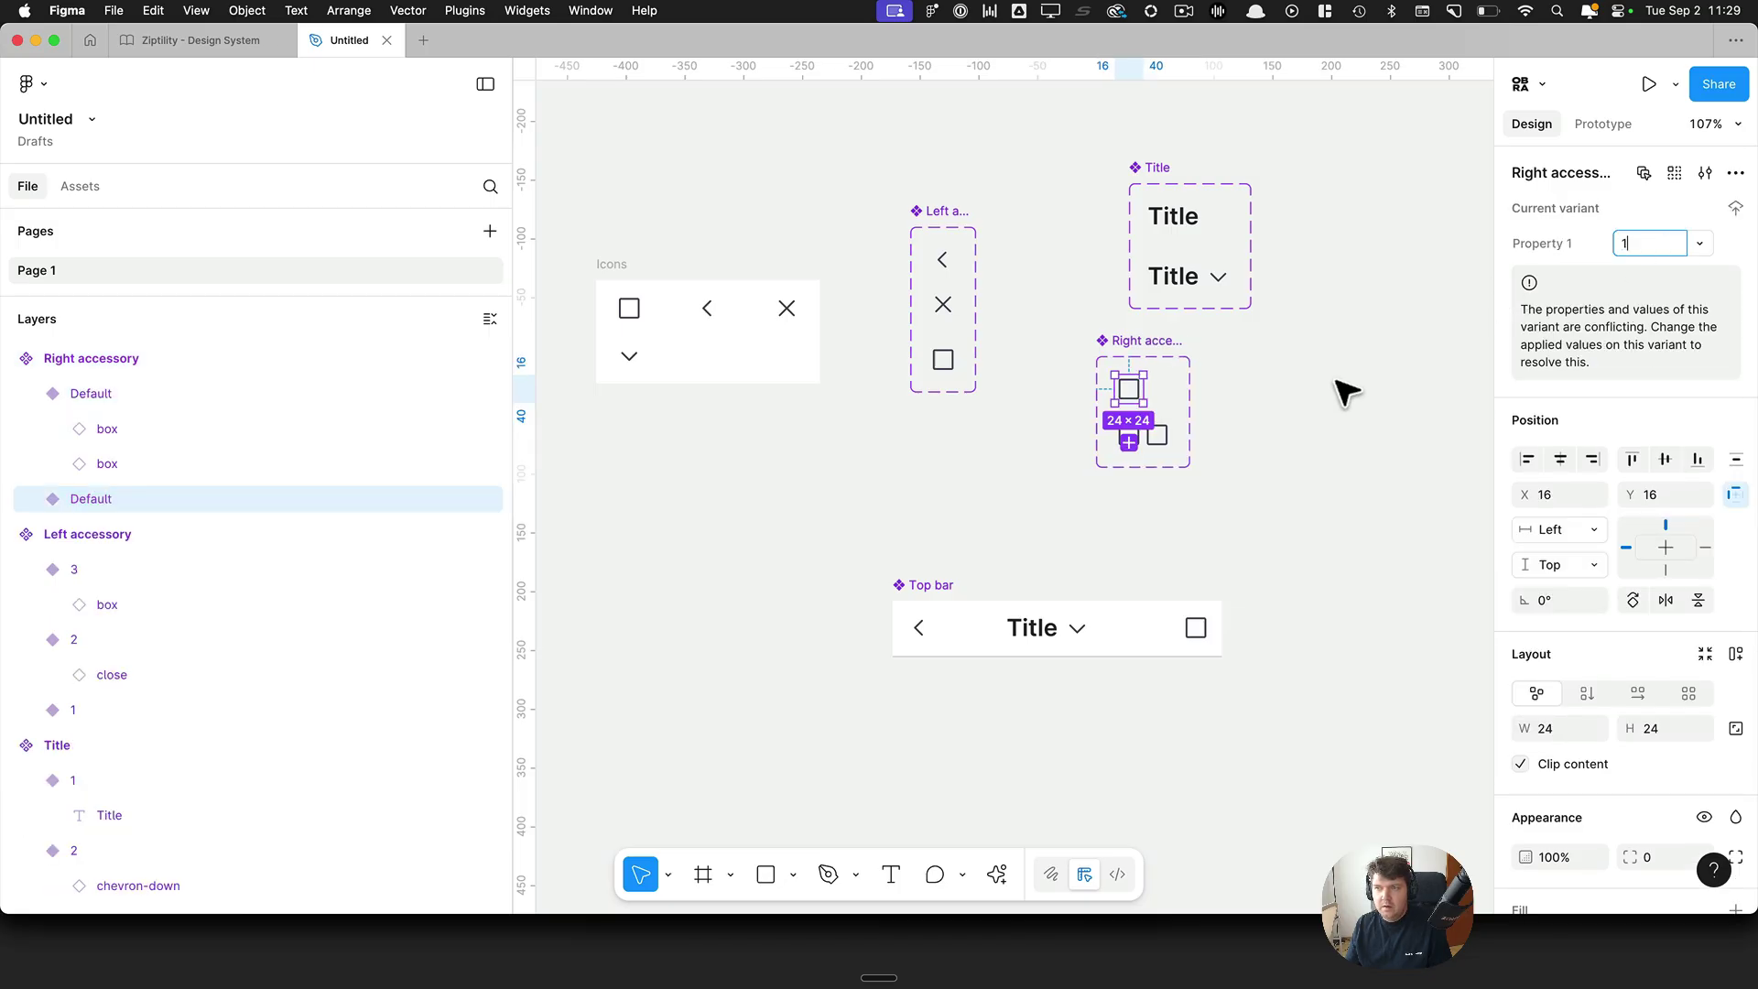
left_click(1342, 394)
left_click(1151, 449)
left_click(1625, 244)
type("2")
left_click(1408, 458)
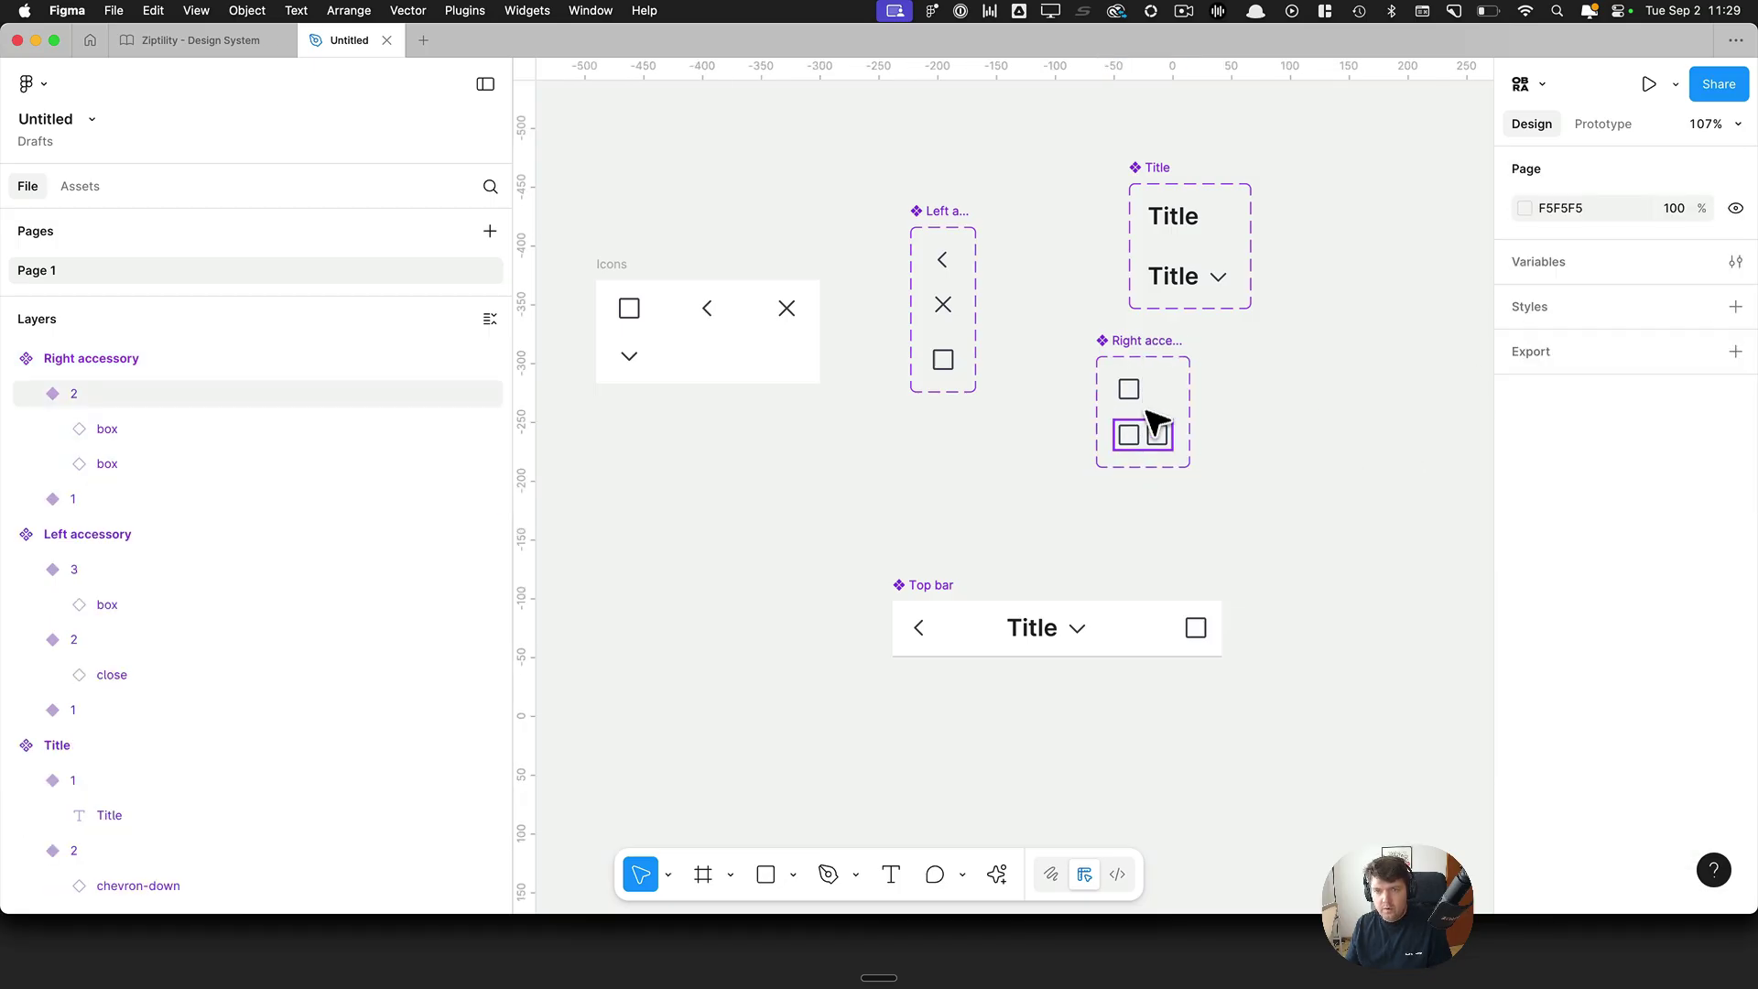
Step: Stack the Right accessory set, the Title set and the Top bar in a column beneath the Left accessory set
left_click_drag(1148, 366, 961, 452)
left_click(1140, 474)
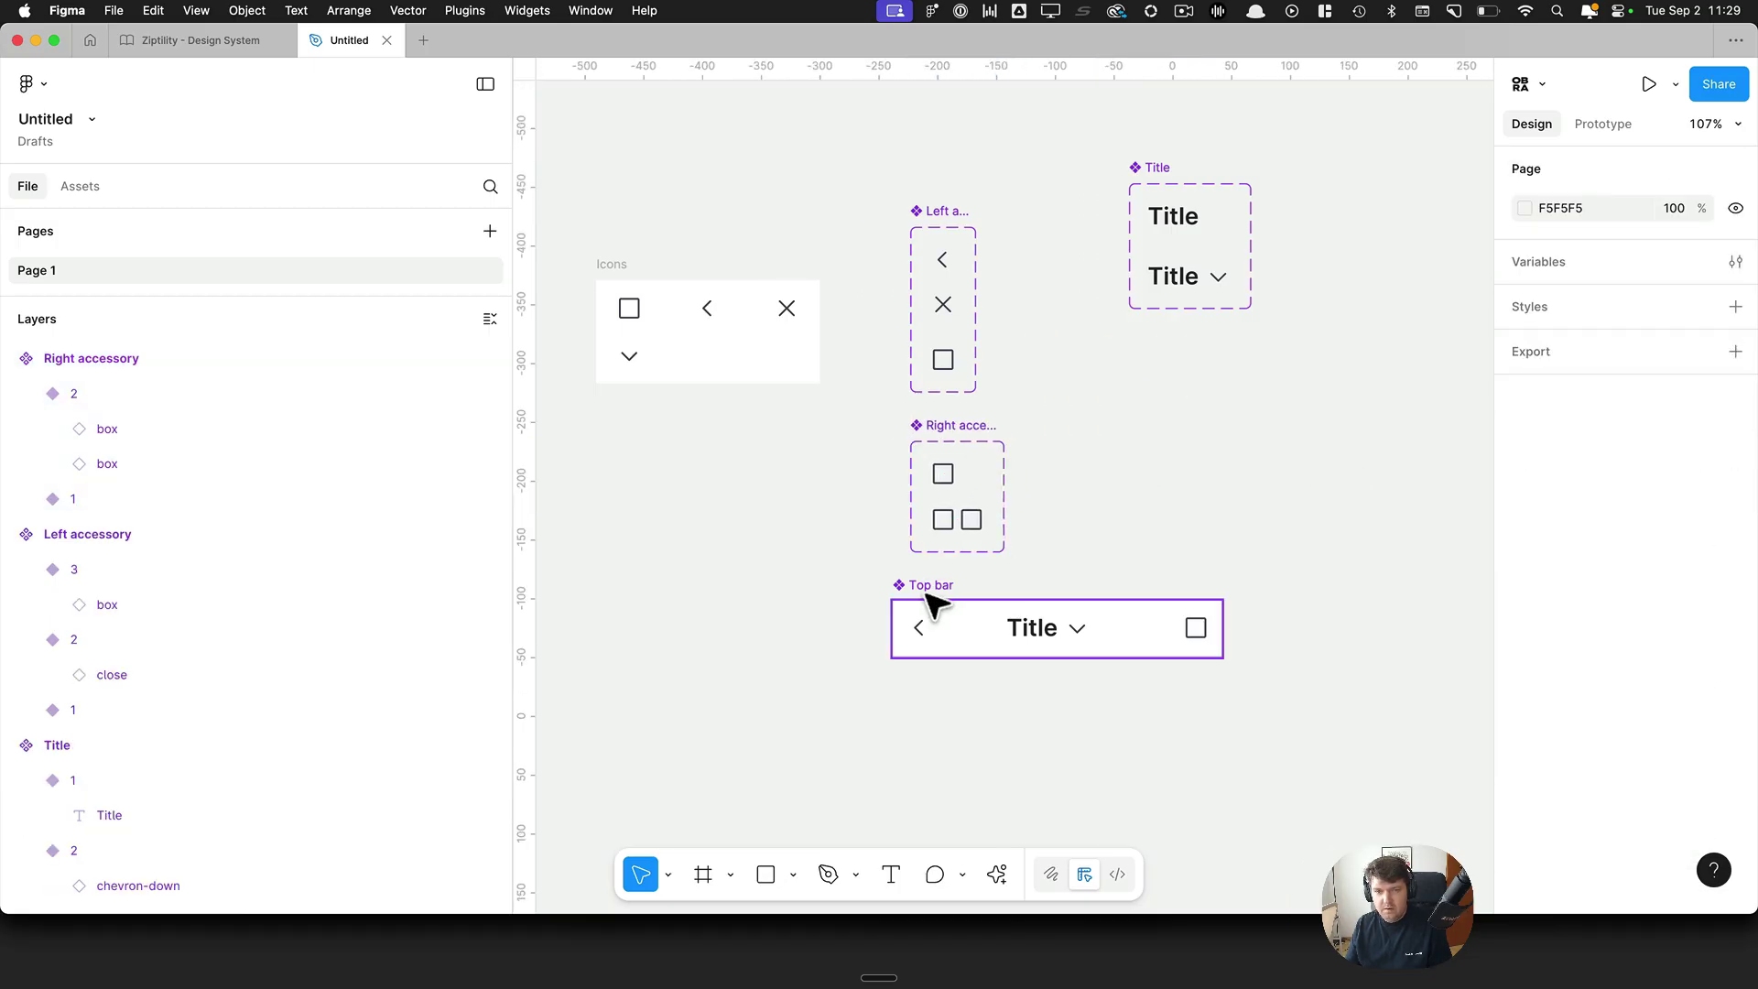
left_click_drag(931, 596, 948, 774)
left_click(1091, 636)
left_click(1156, 179)
left_click_drag(1152, 192, 939, 602)
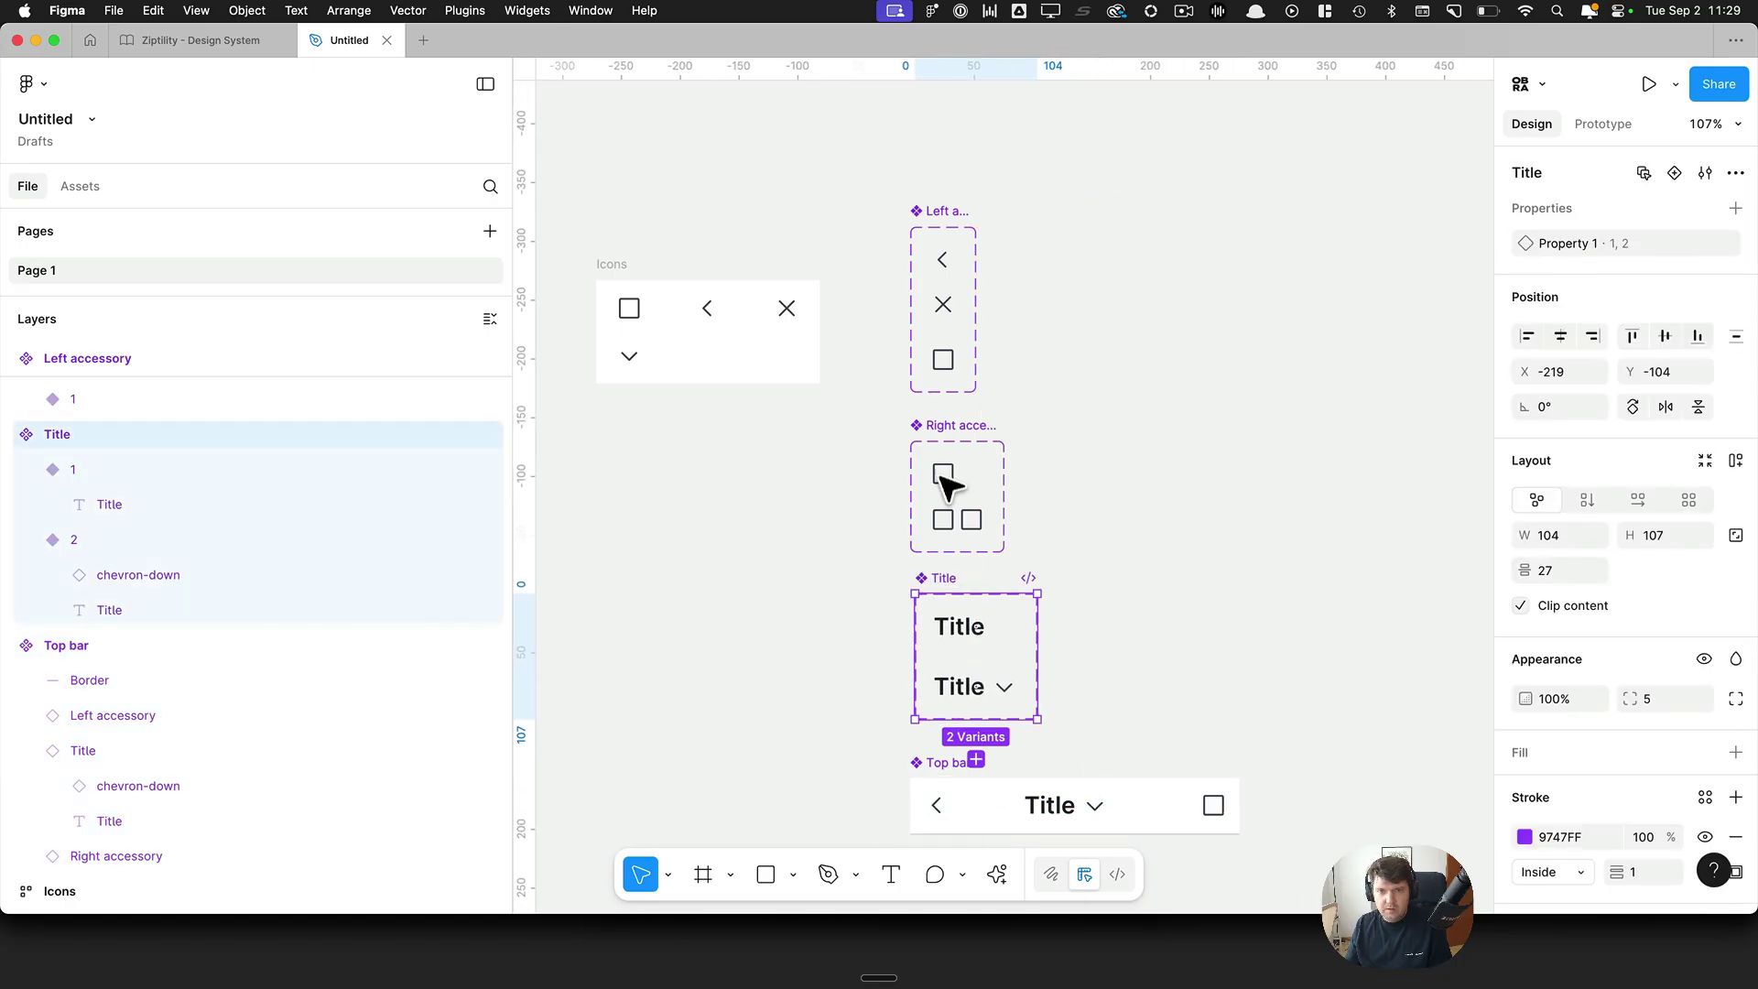
Step: Widen the Right accessory and Left accessory variant sets by extending their right edges
left_click(1001, 458)
left_click_drag(1007, 465, 1131, 479)
left_click(943, 259)
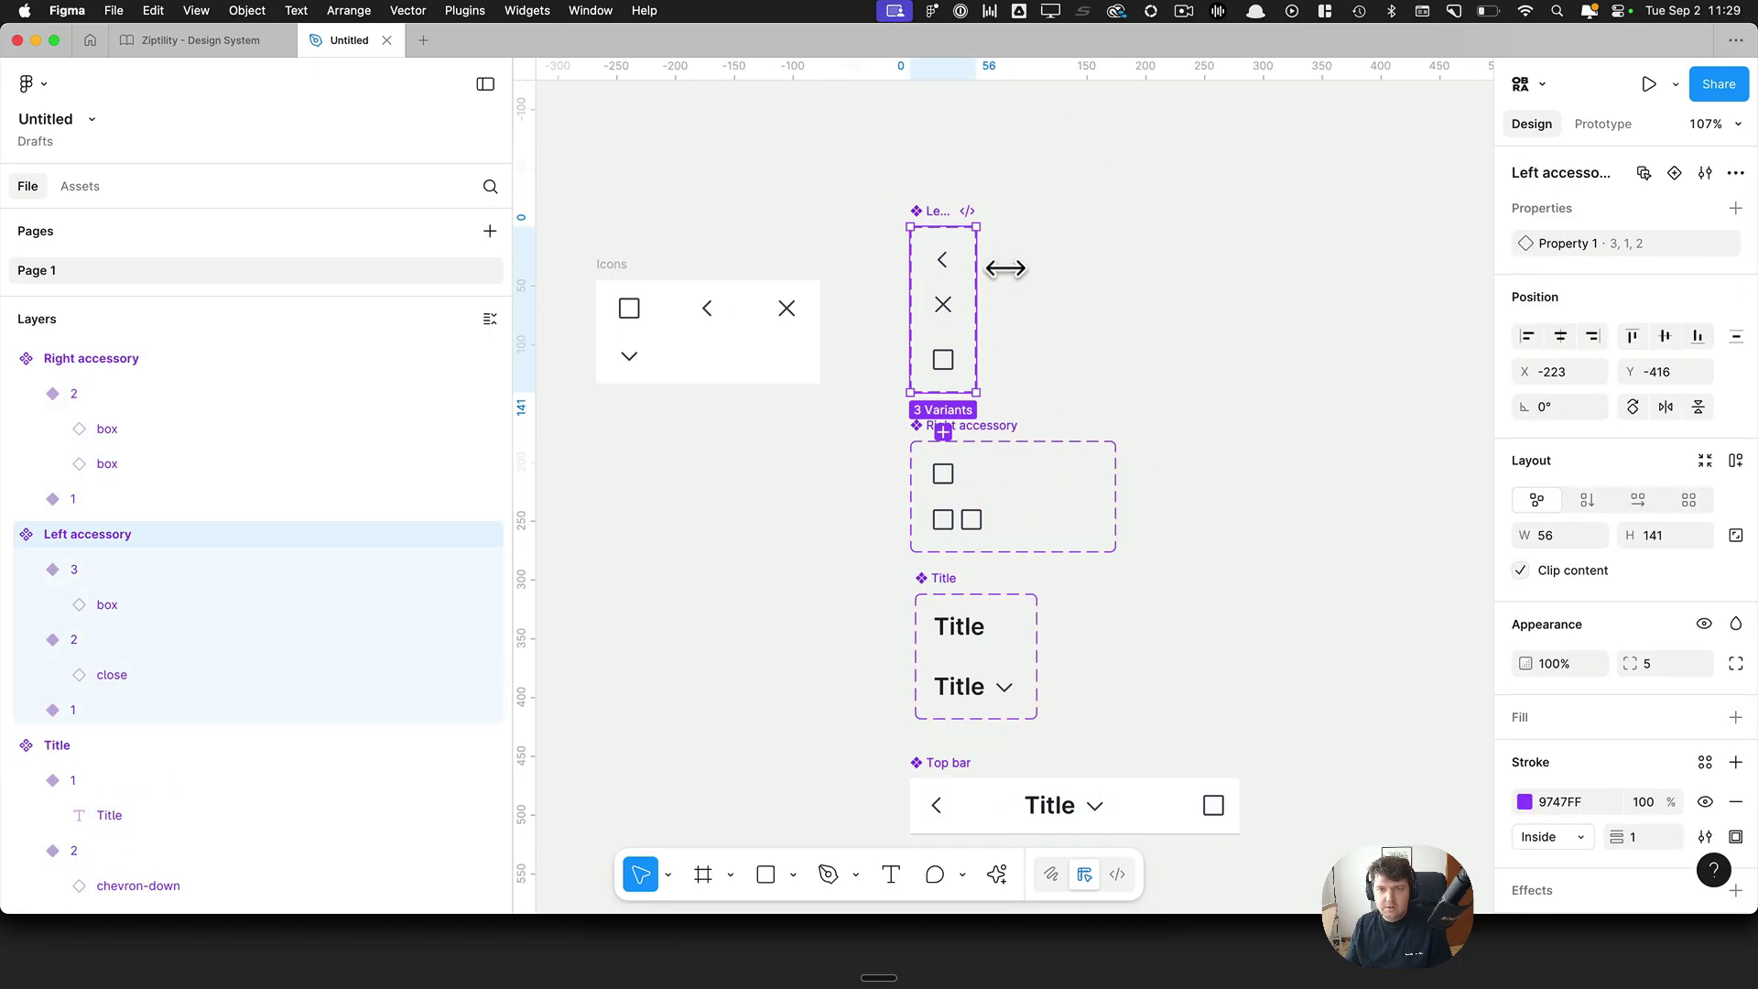
left_click_drag(1005, 266, 1142, 274)
left_click(1194, 330)
Step: Reorder the column so the Title set sits between the Left accessory and Right accessory sets, aligned to their left edges
left_click(973, 600)
left_click(1167, 612)
scroll(1173, 608, "down", 1)
left_click_drag(973, 554, 1243, 500)
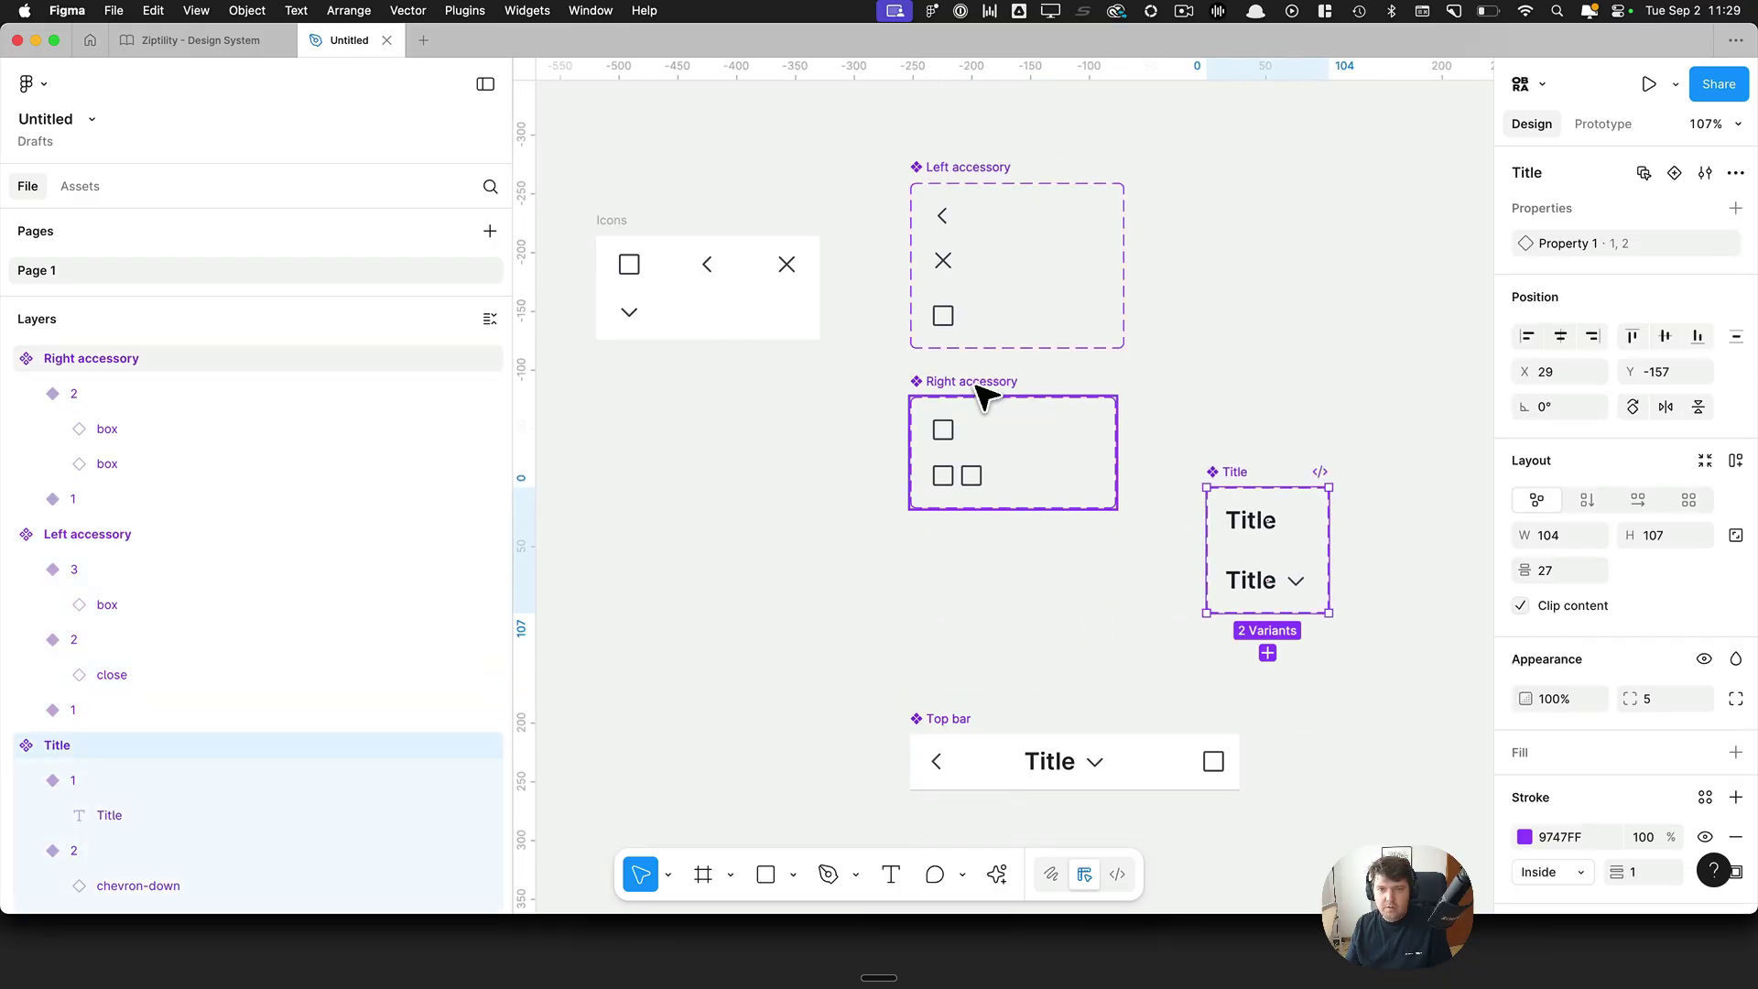
left_click_drag(981, 394, 1068, 549)
left_click(1068, 549)
left_click_drag(1248, 483, 932, 382)
Step: Move the Top bar component down to X -223, Y 102, leaving more space below the Right accessory set
left_click(1257, 559)
left_click_drag(1227, 615, 1253, 423)
left_click_drag(1120, 559, 1120, 615)
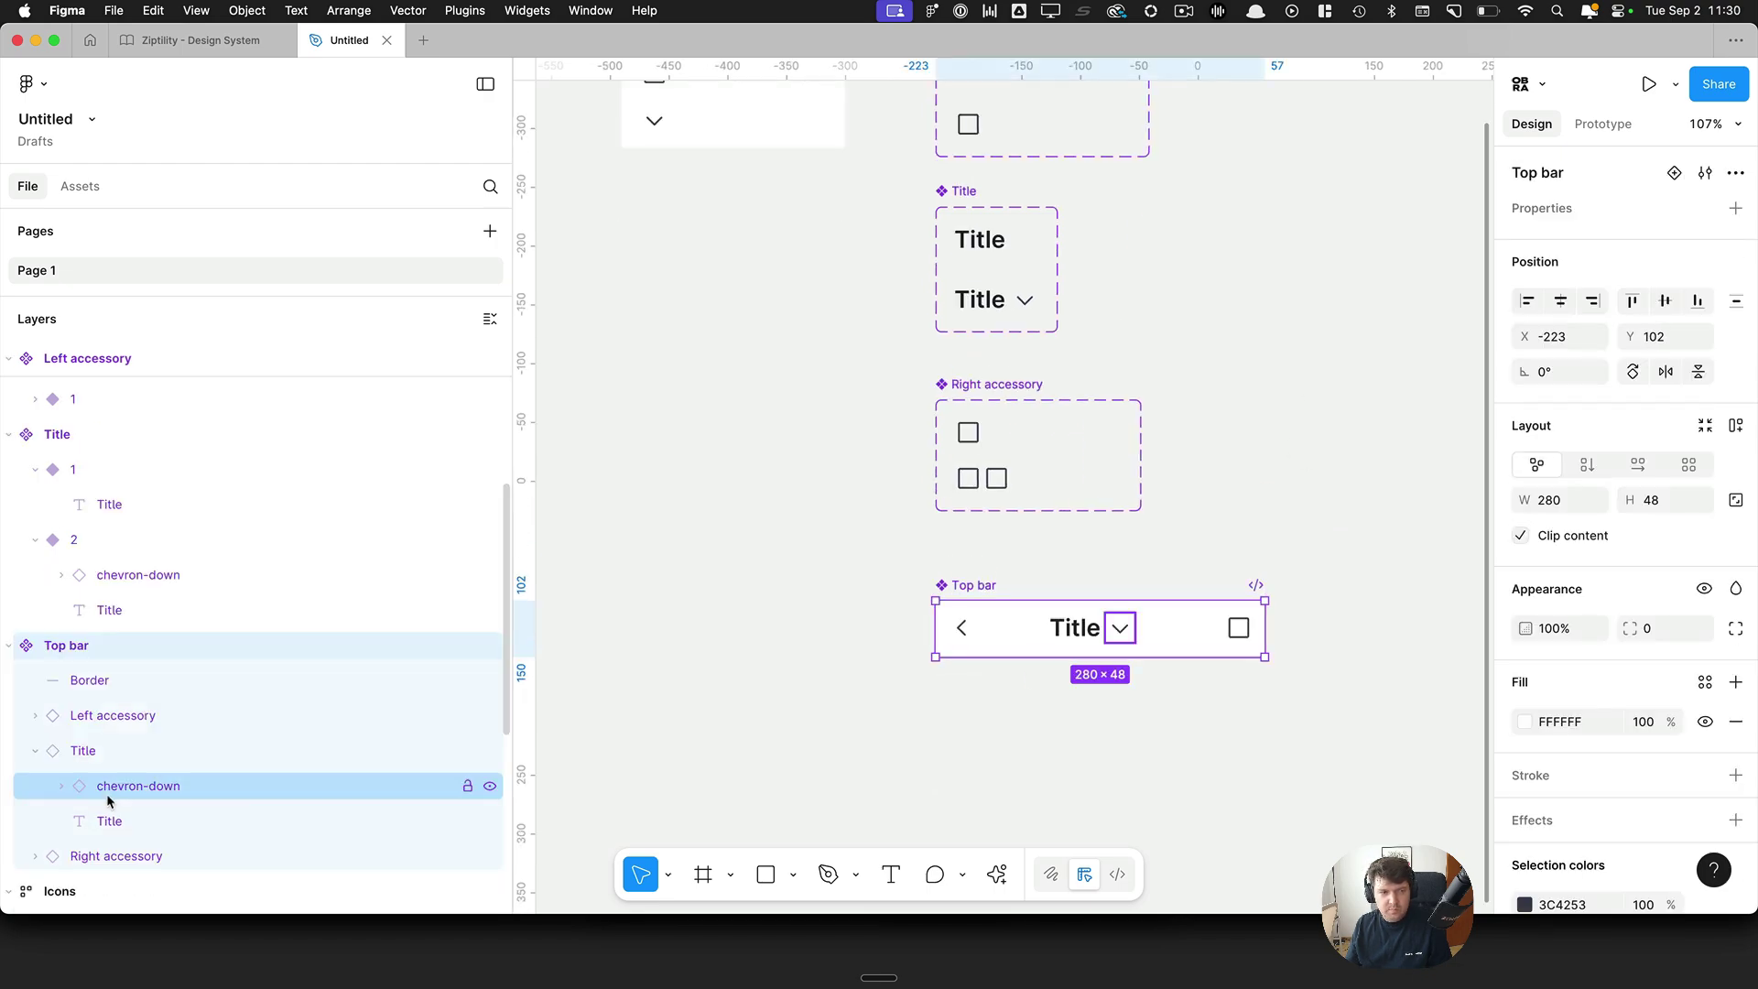
Step: Centre the Title instance horizontally in the Top bar at X 104 and switch its Property 1 to 1
left_click(137, 722)
left_click(124, 757)
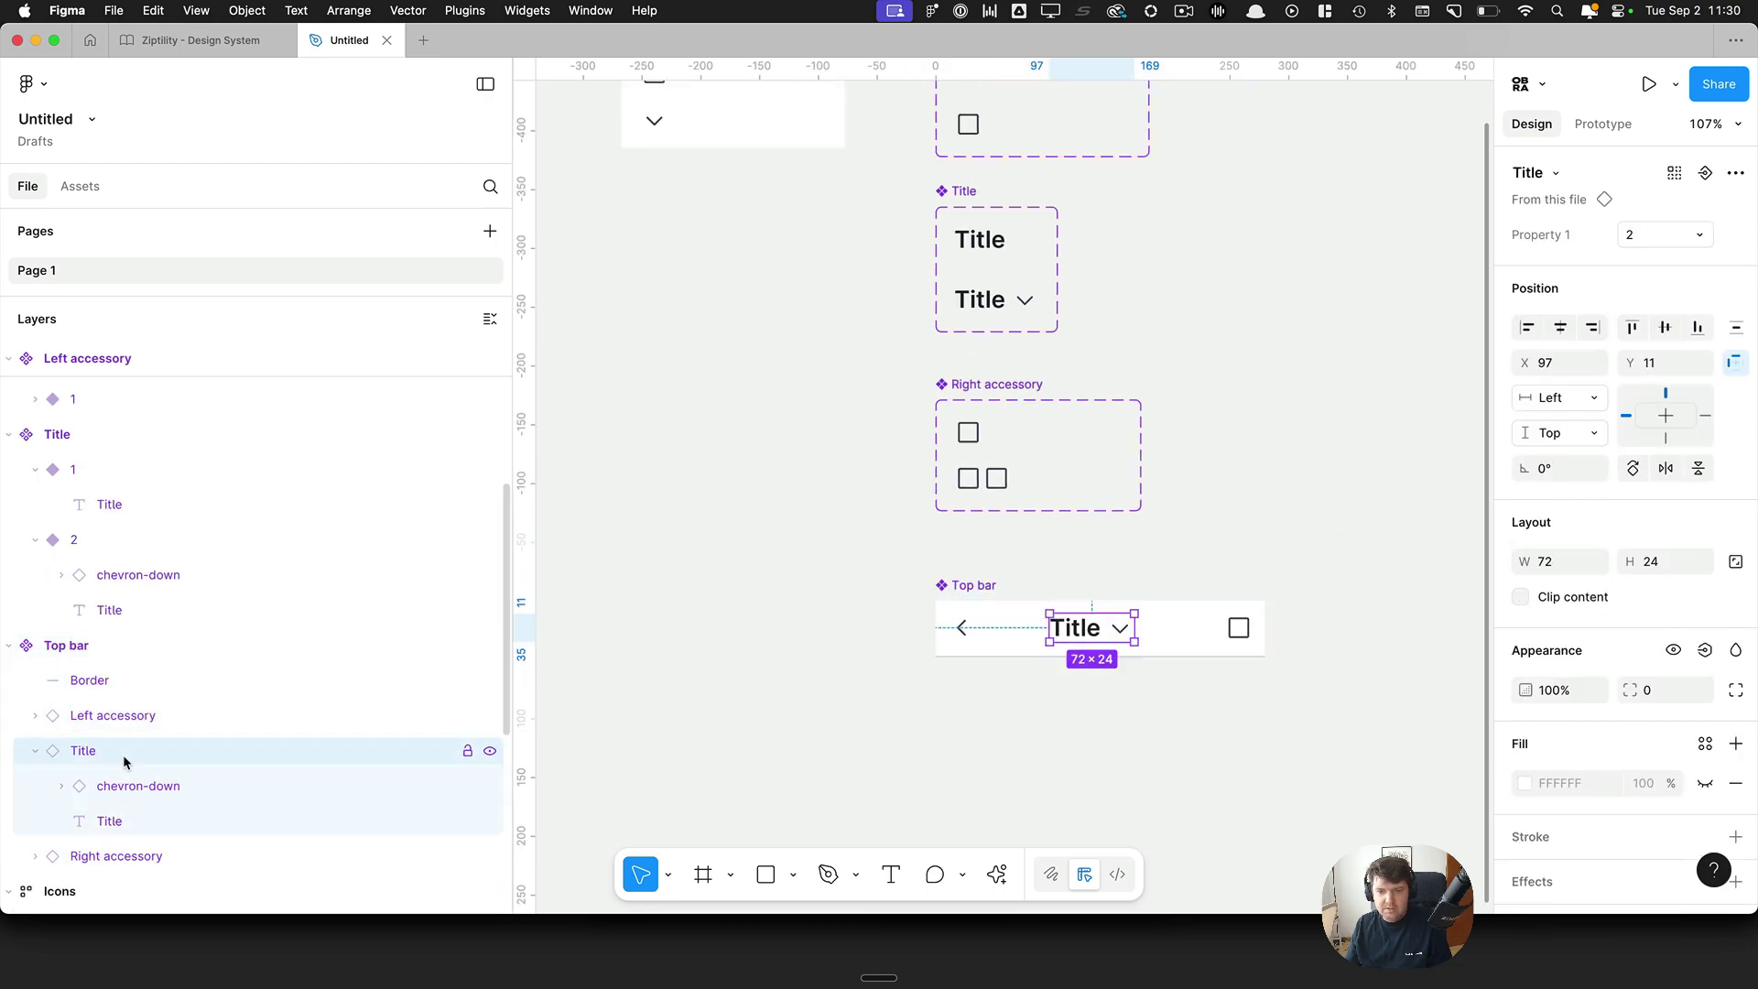
left_click(275, 855)
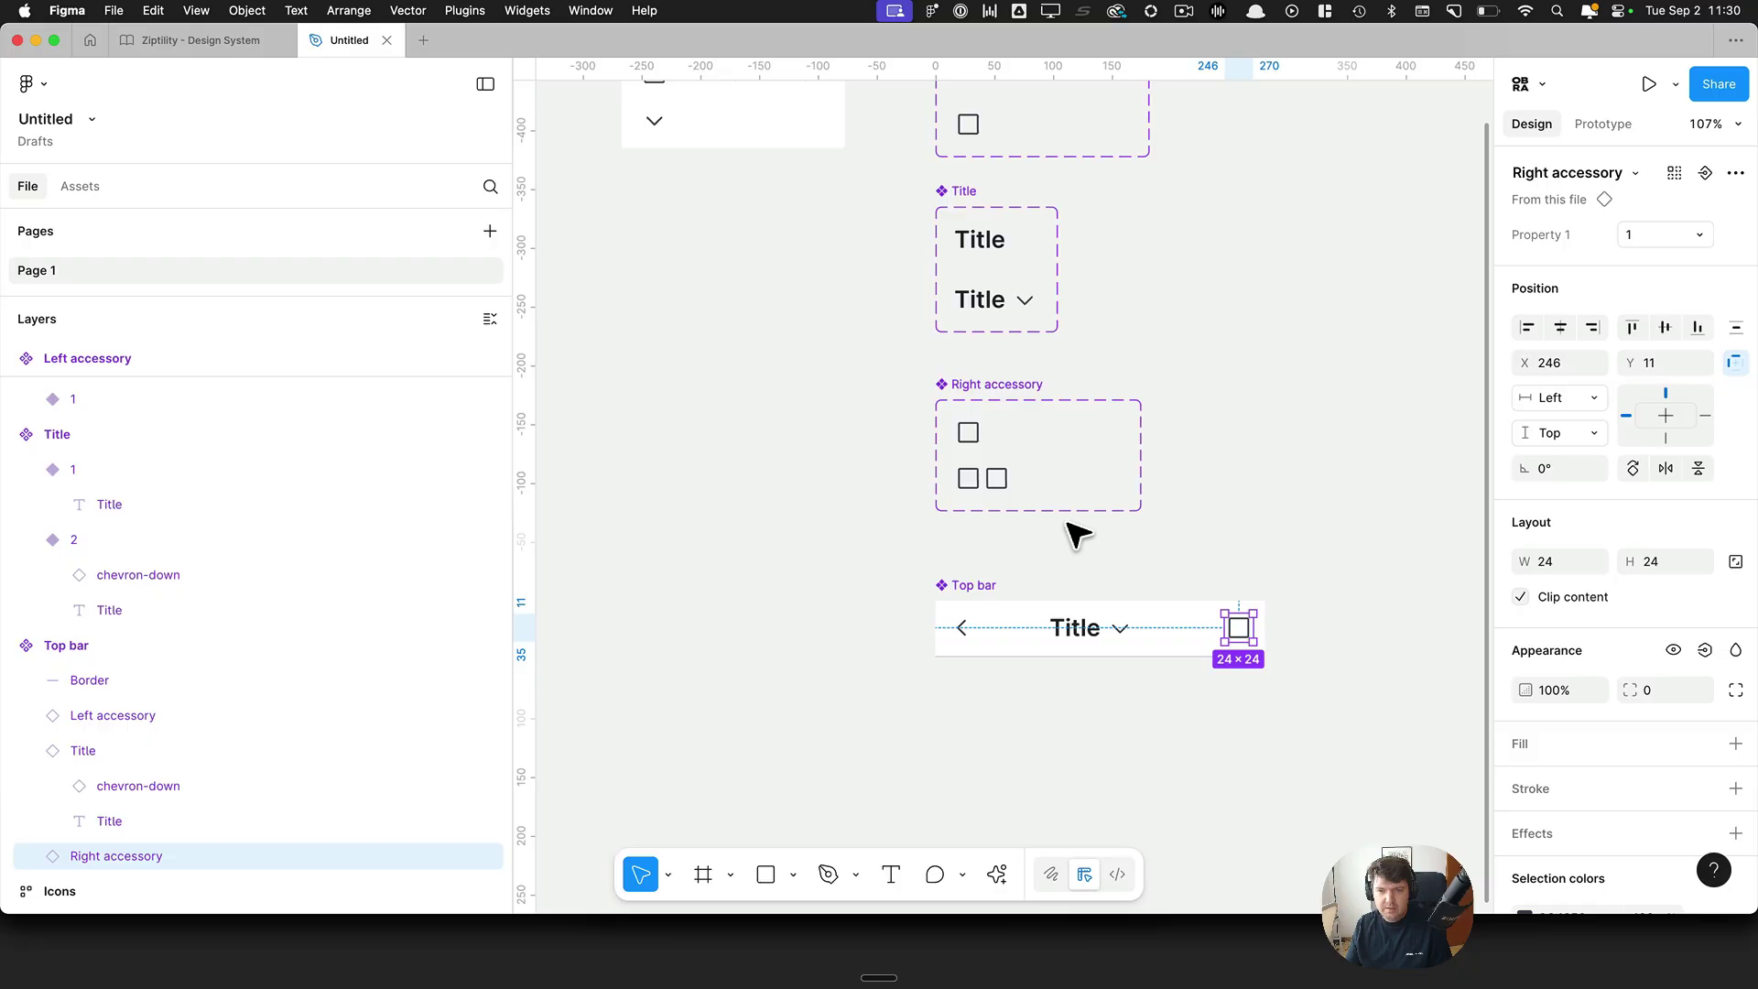
left_click(1081, 573)
left_click(1088, 634)
key("alt+h")
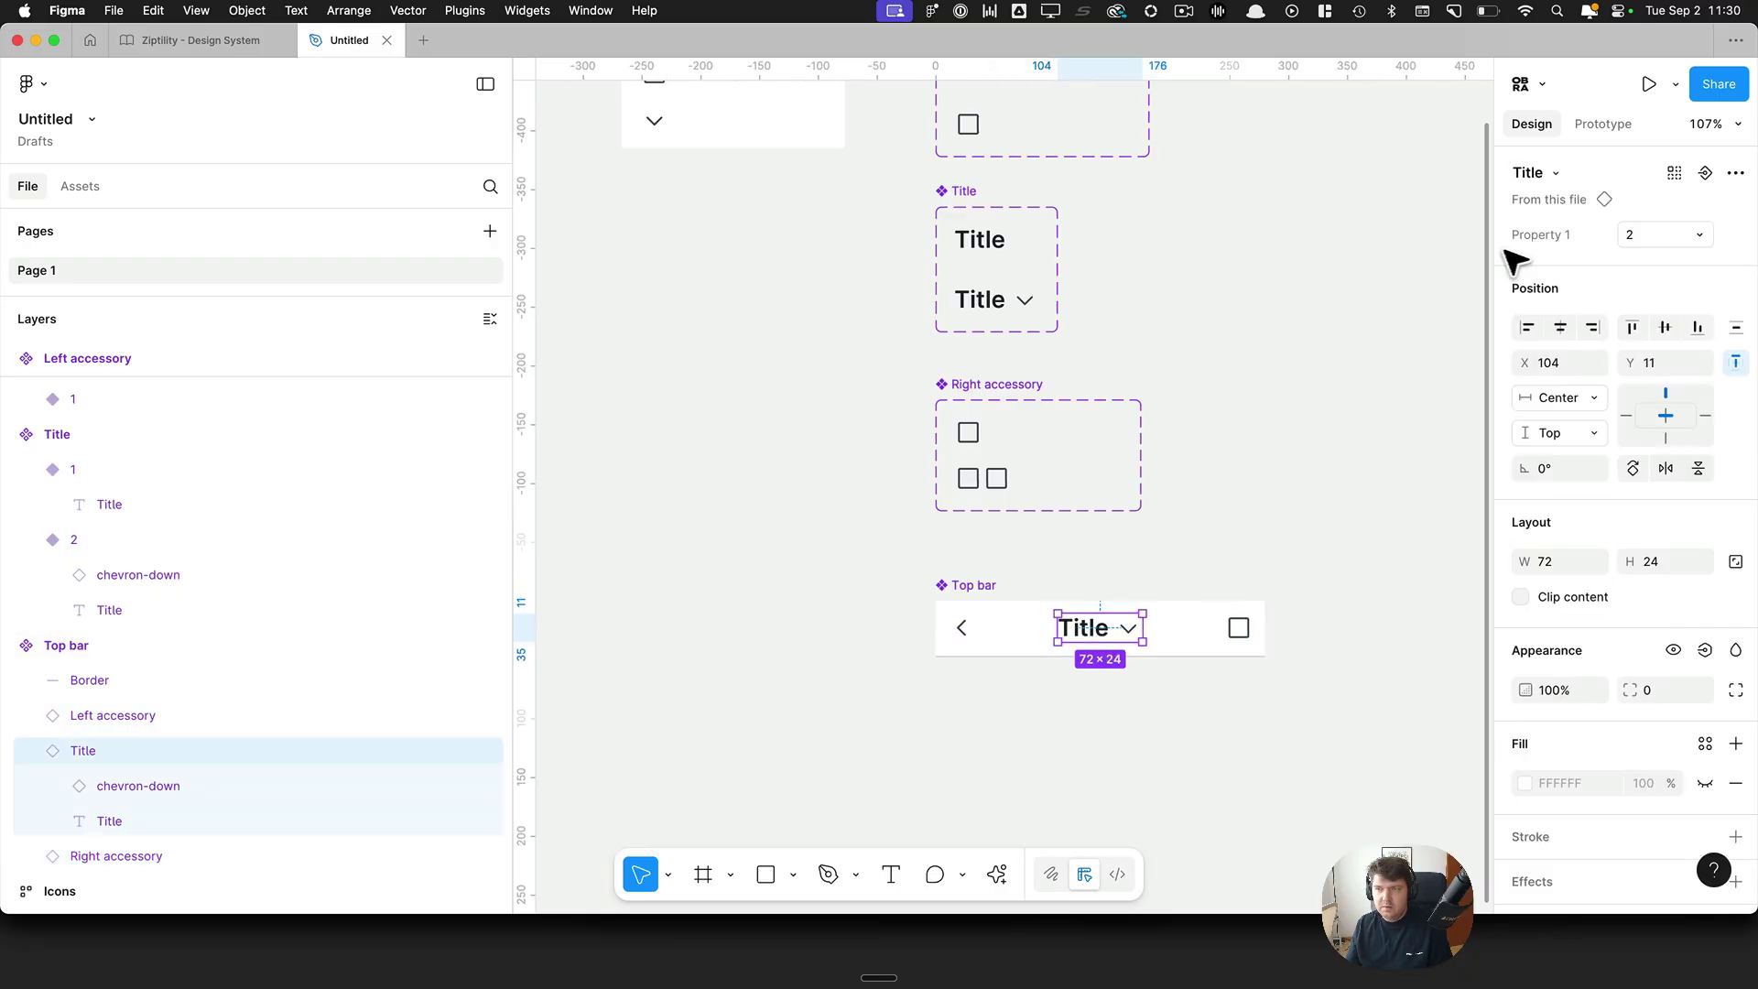
left_click(1694, 234)
left_click(1649, 207)
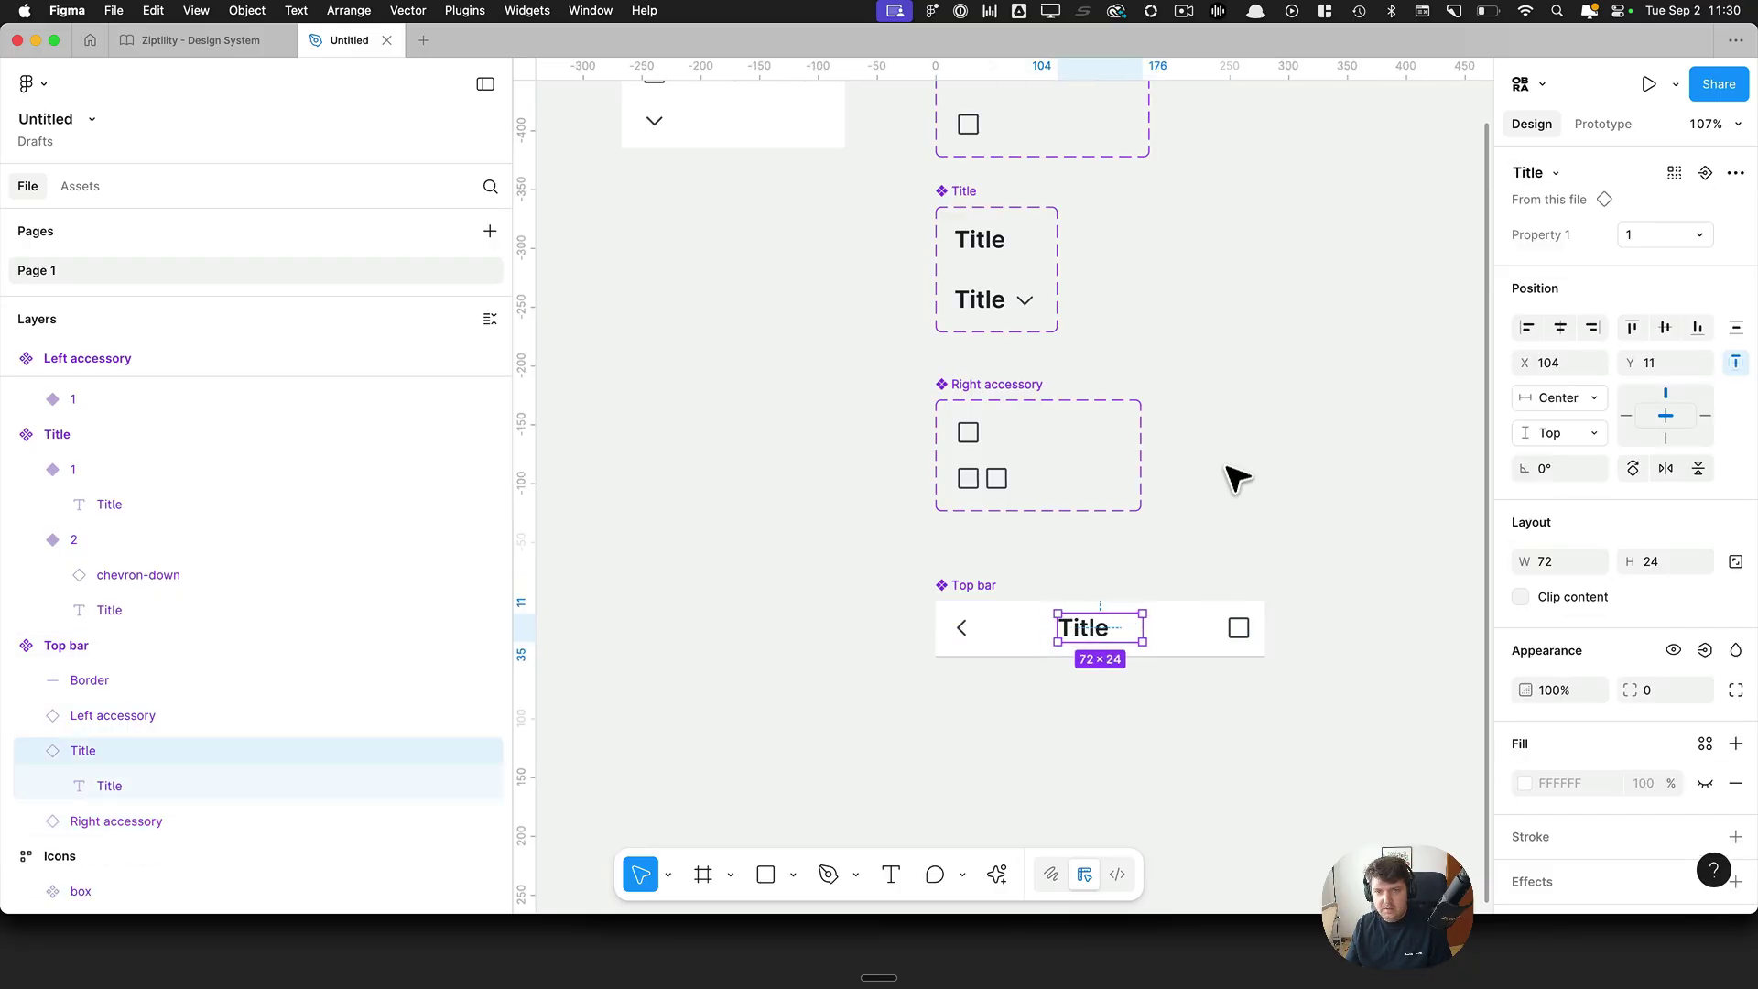
Step: Centre the Title text horizontally within variant 1 of the Title set, at X 14
left_click(1006, 242)
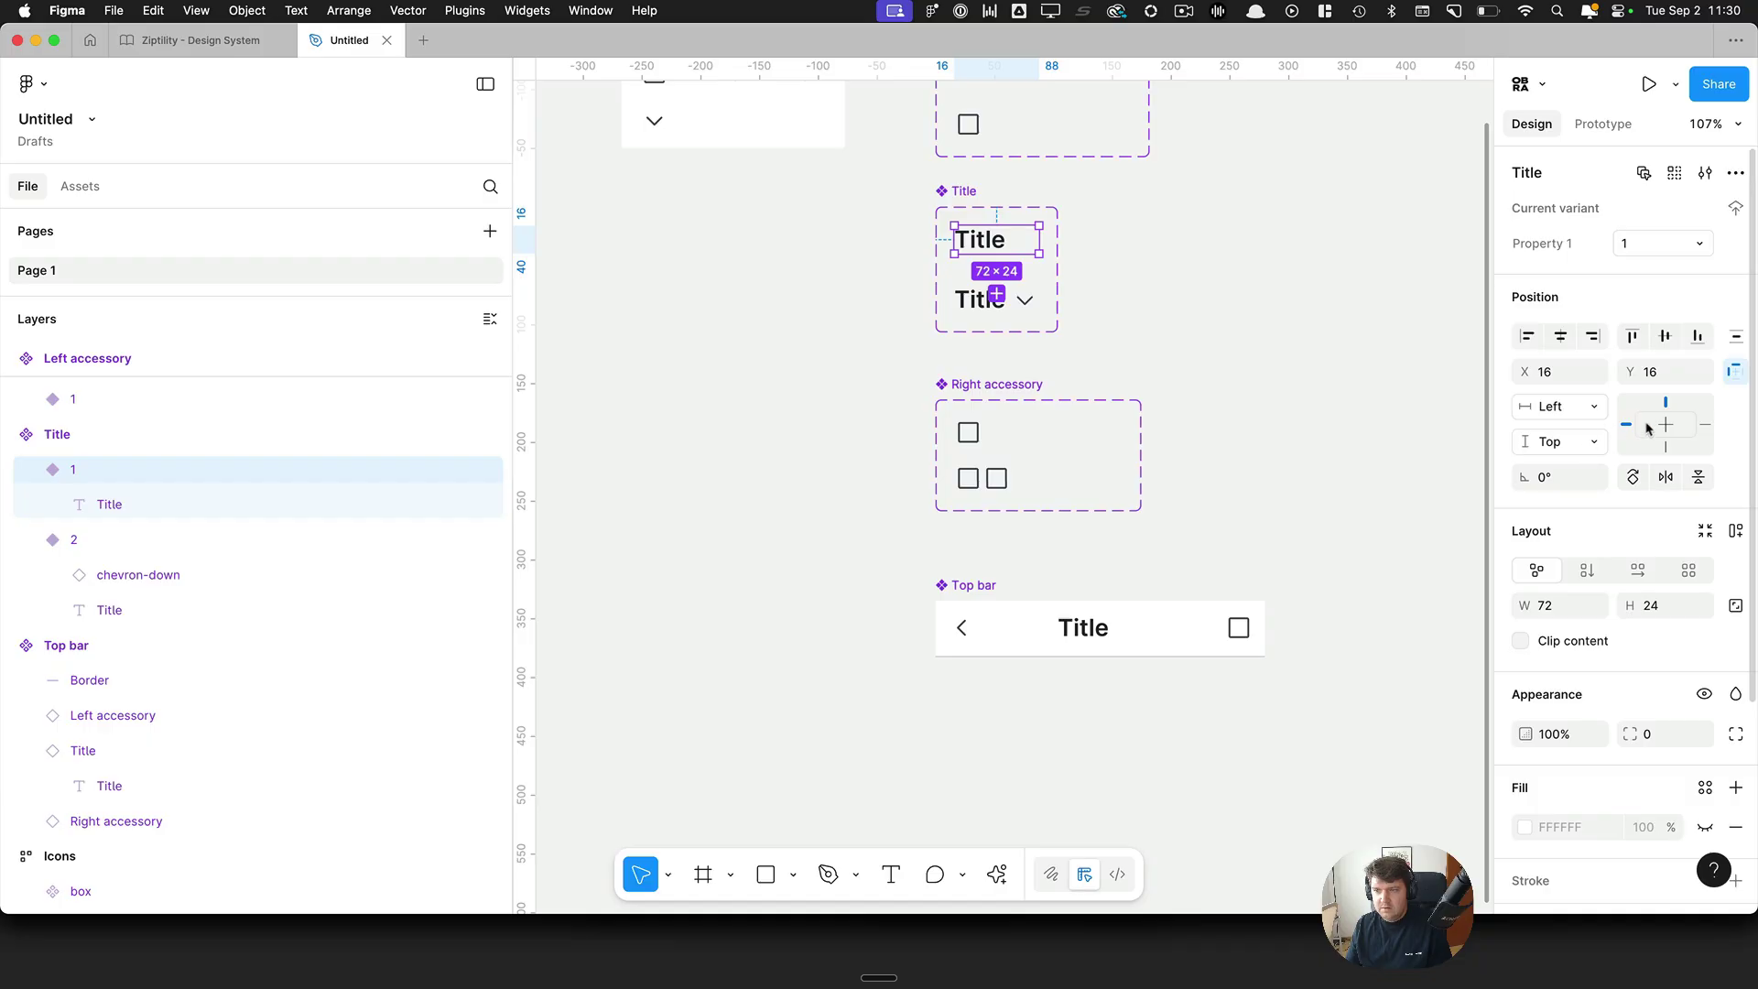
left_click(996, 242)
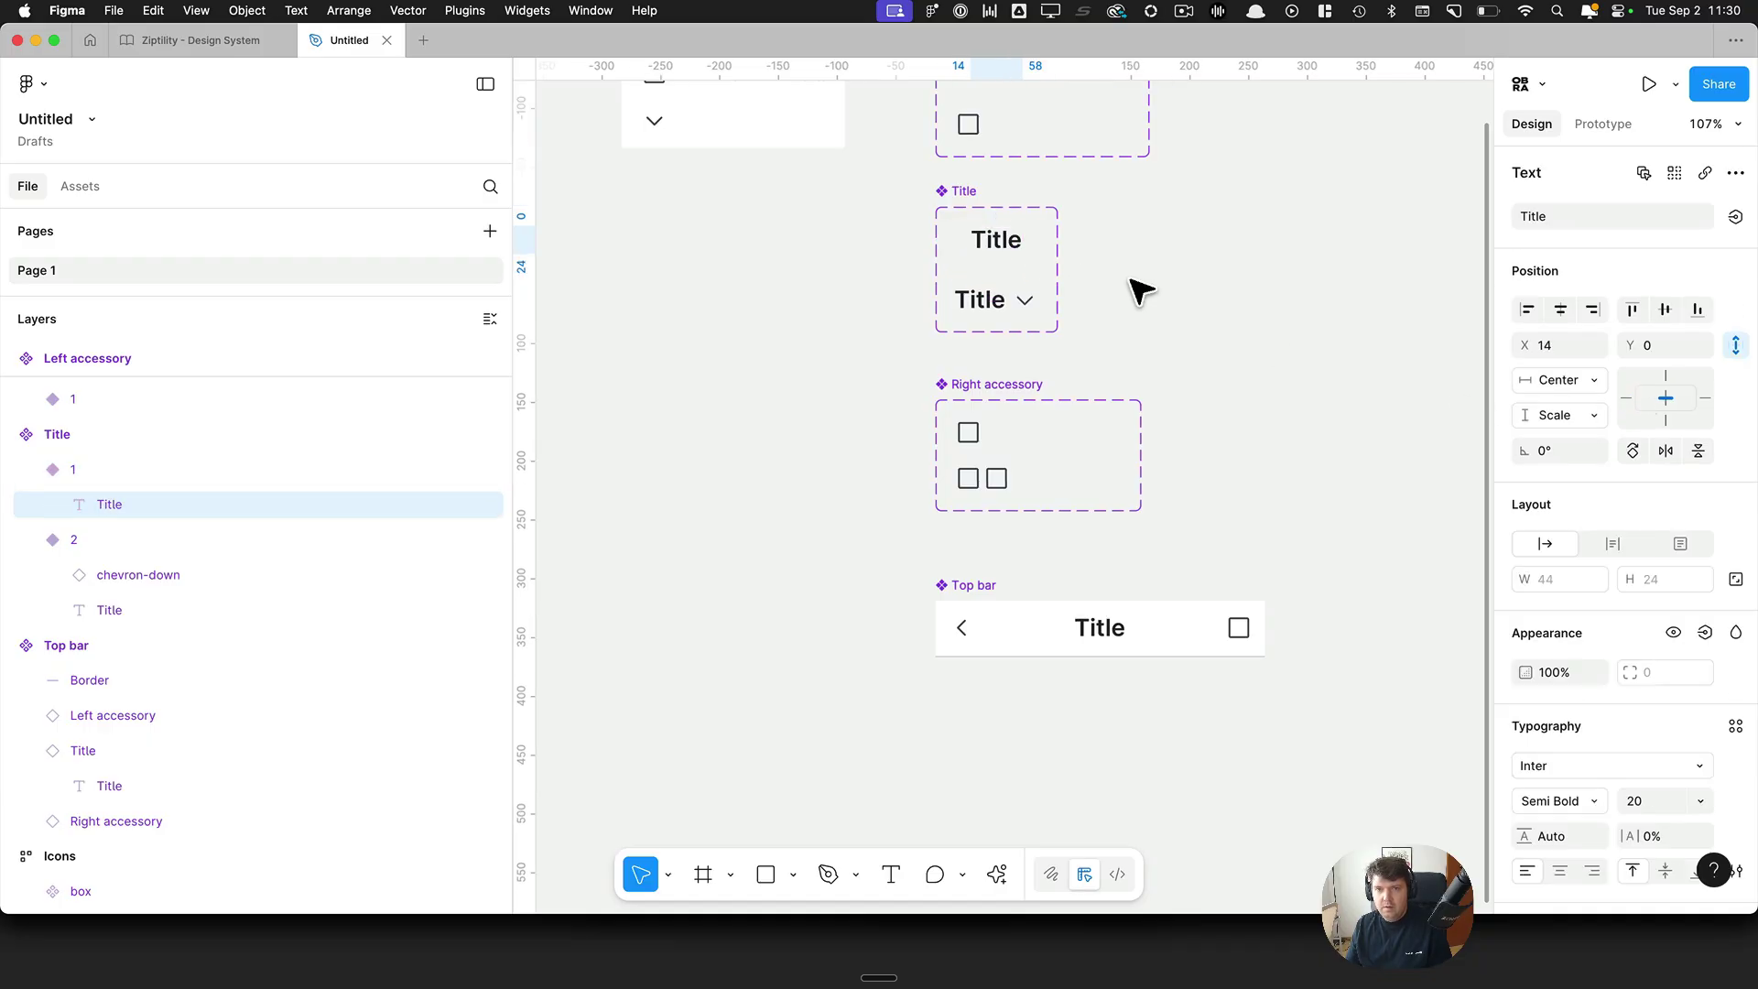
left_click(1177, 330)
Step: Expose the nested instance properties of Right accessory, Title and Left accessory on the Top bar component
left_click(971, 609)
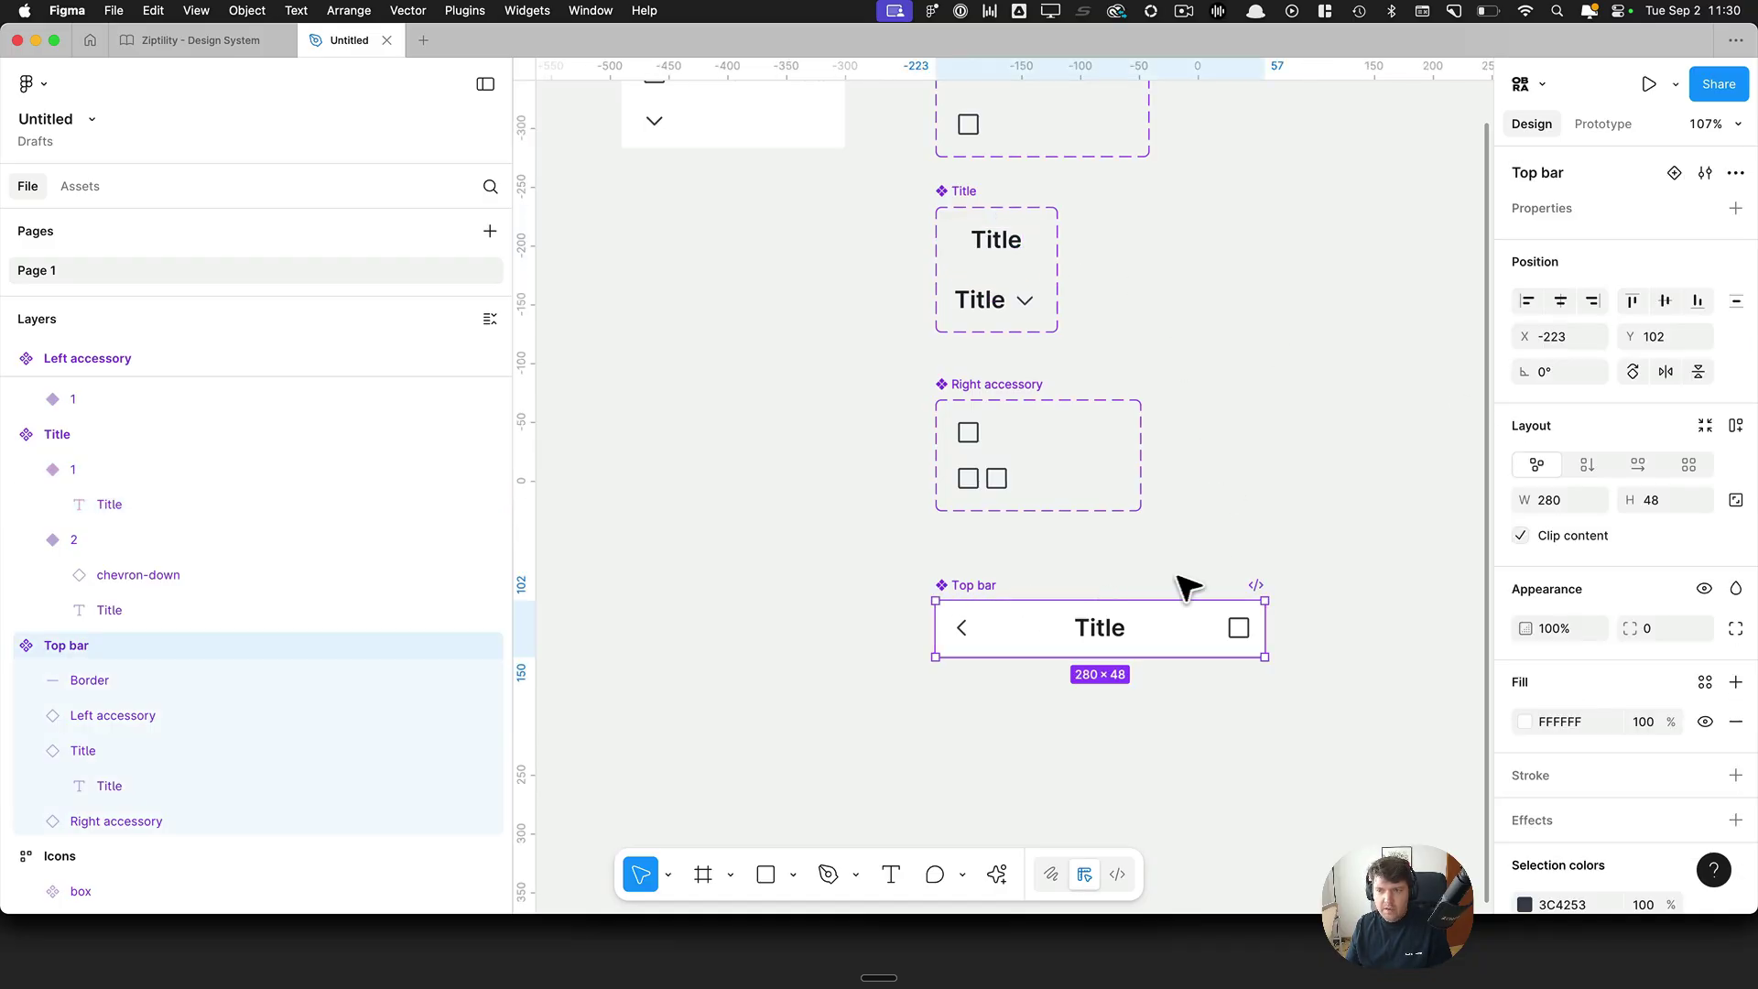
left_click(1734, 209)
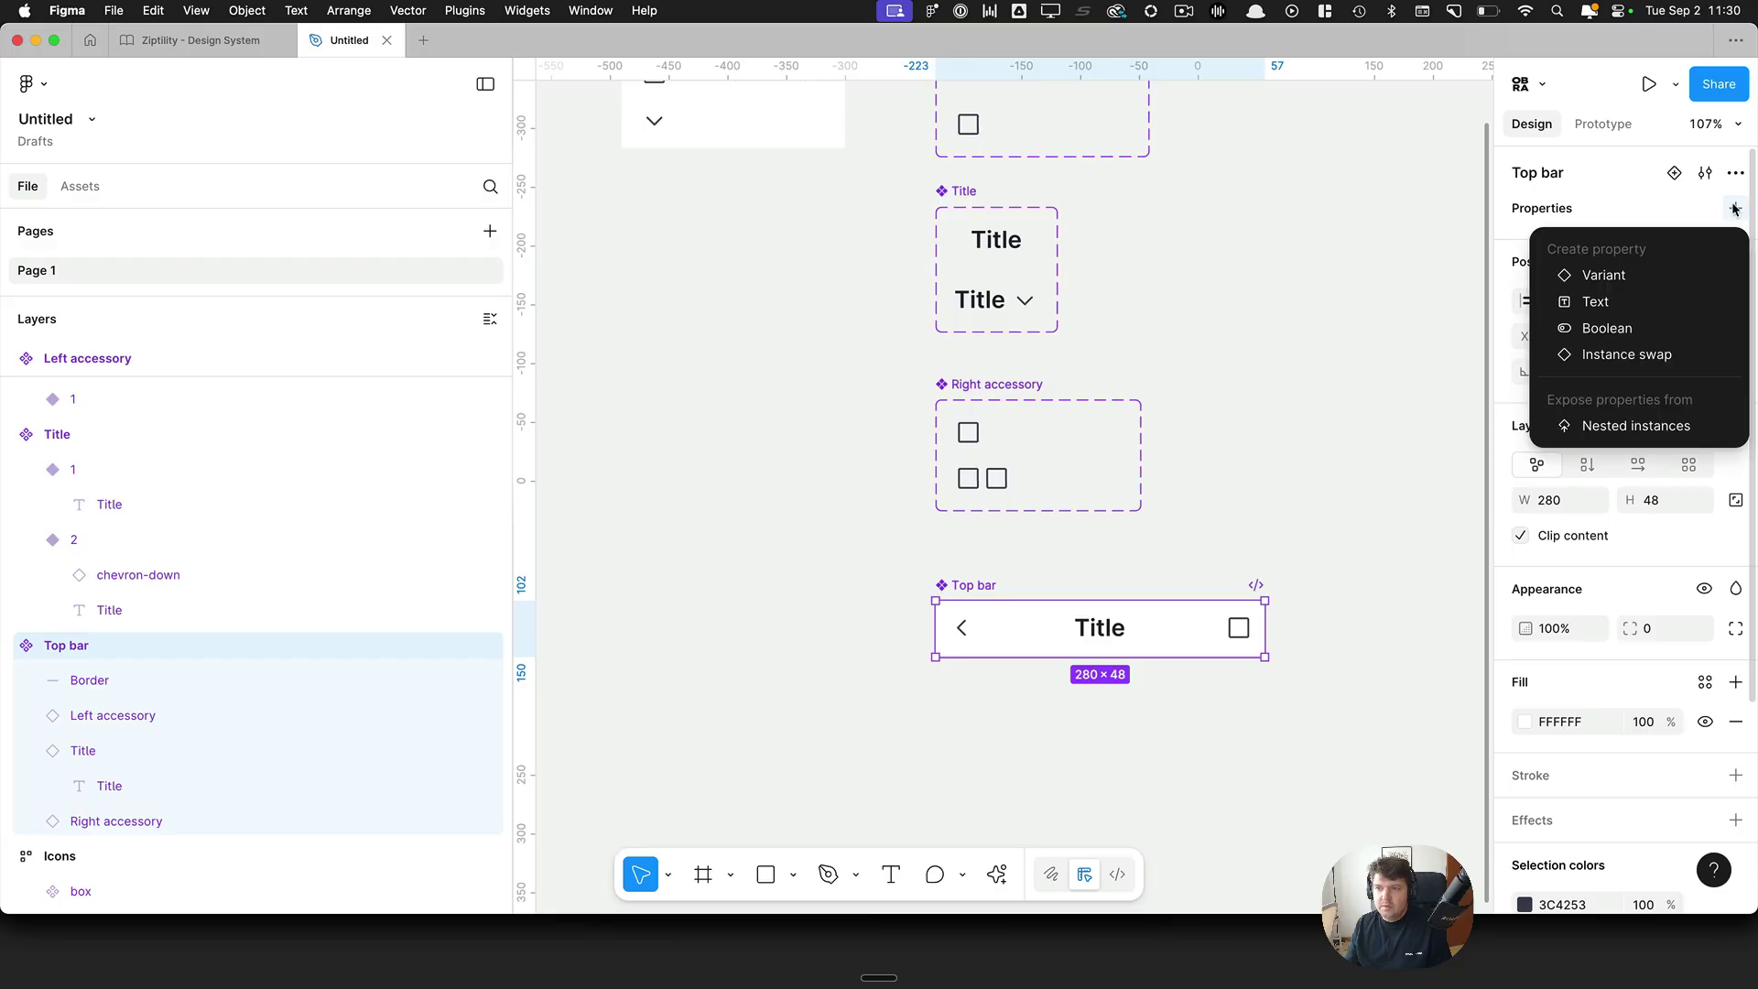
left_click(1613, 426)
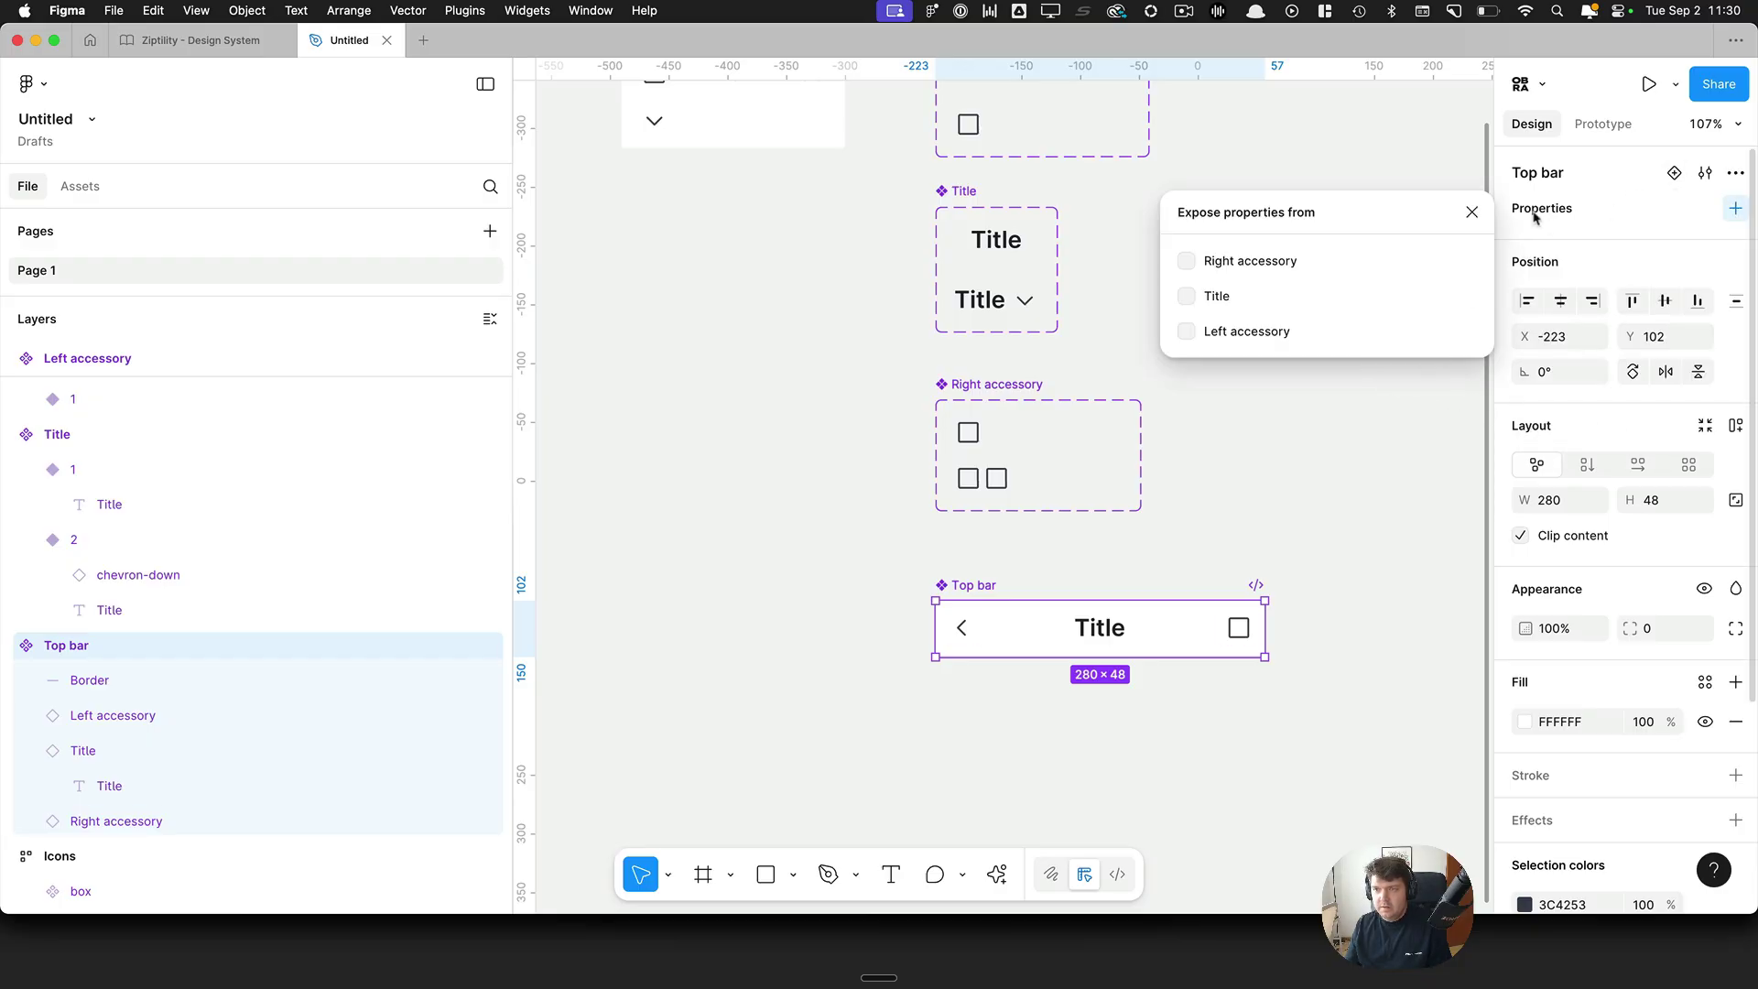
left_click(1603, 223)
left_click(1734, 209)
left_click(1613, 424)
left_click(1230, 263)
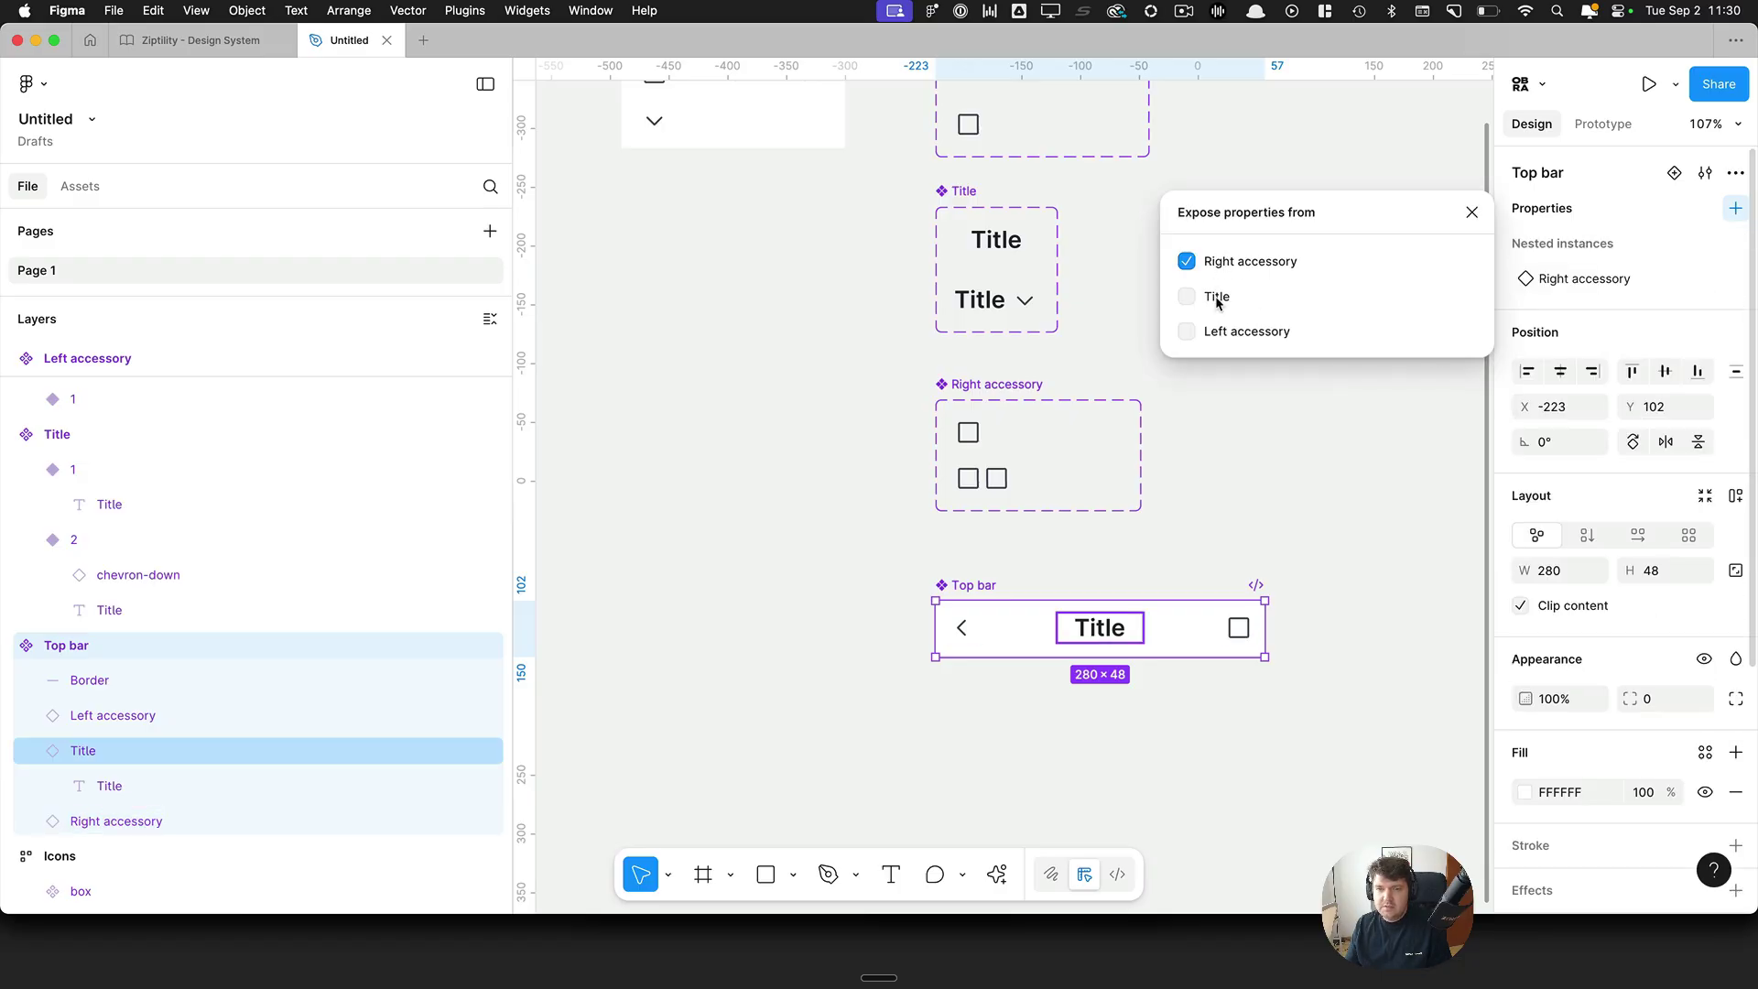
left_click(1218, 297)
left_click(1235, 332)
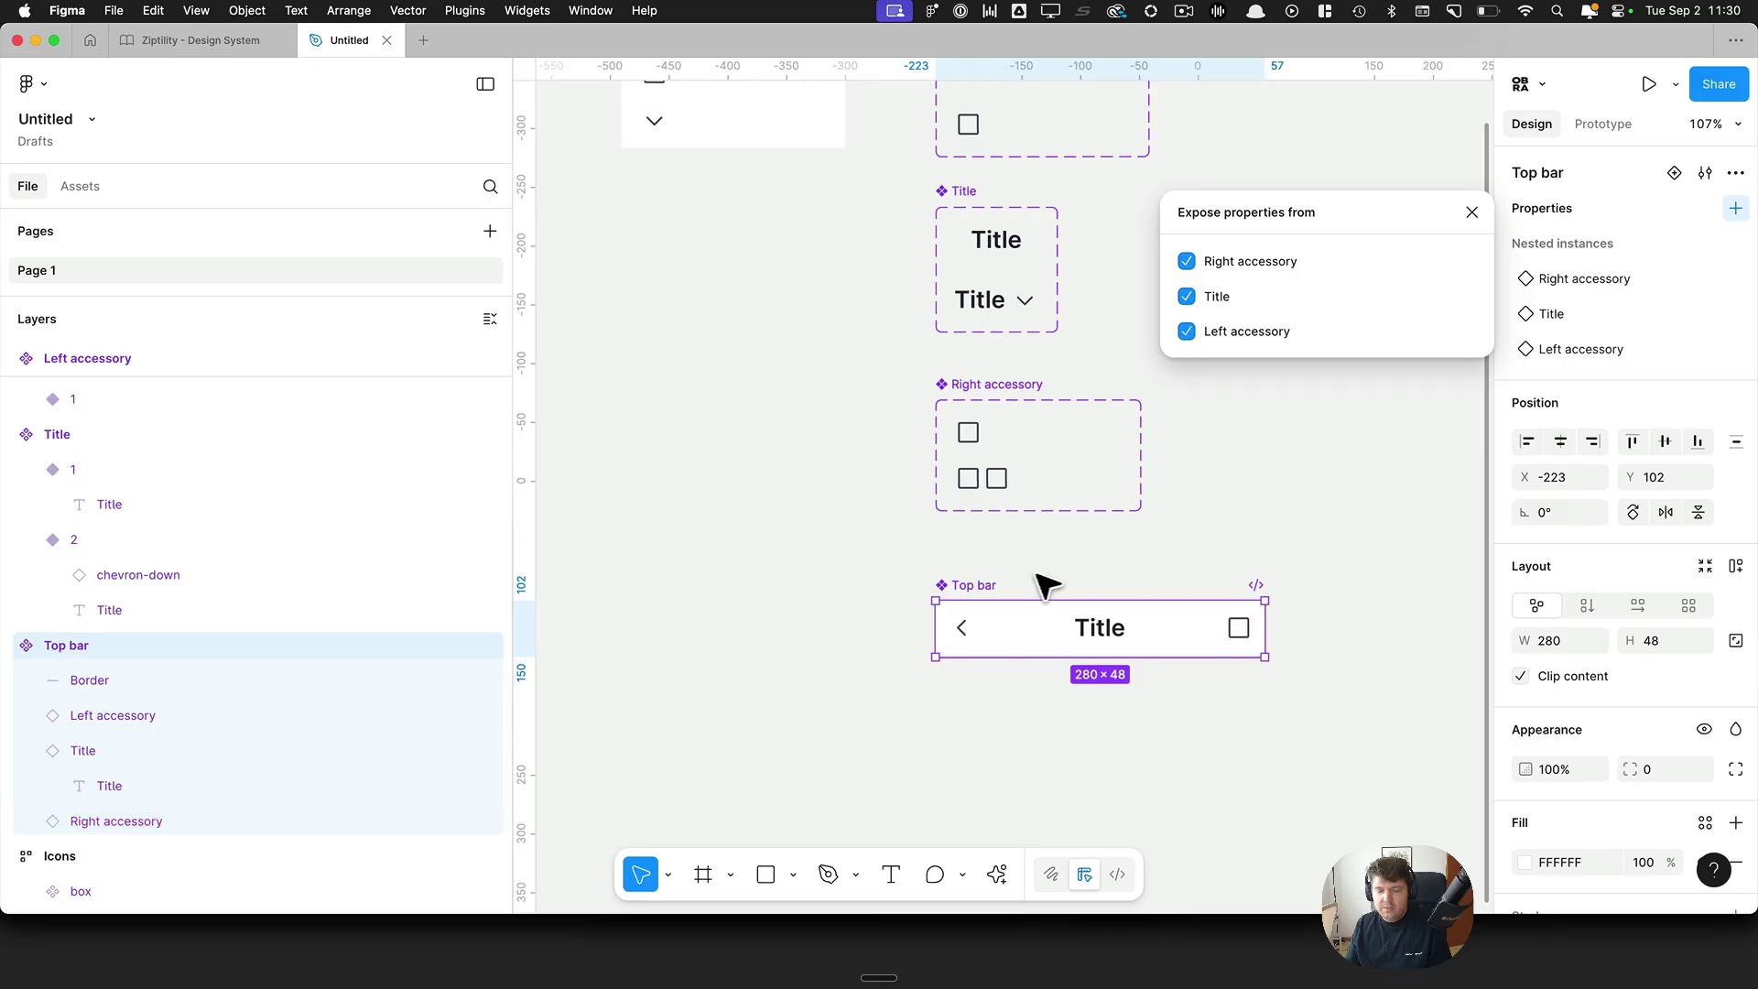
Step: Rename the variant property of the Left accessory set to Type
scroll(1101, 600, "up", 3)
left_click(1008, 499)
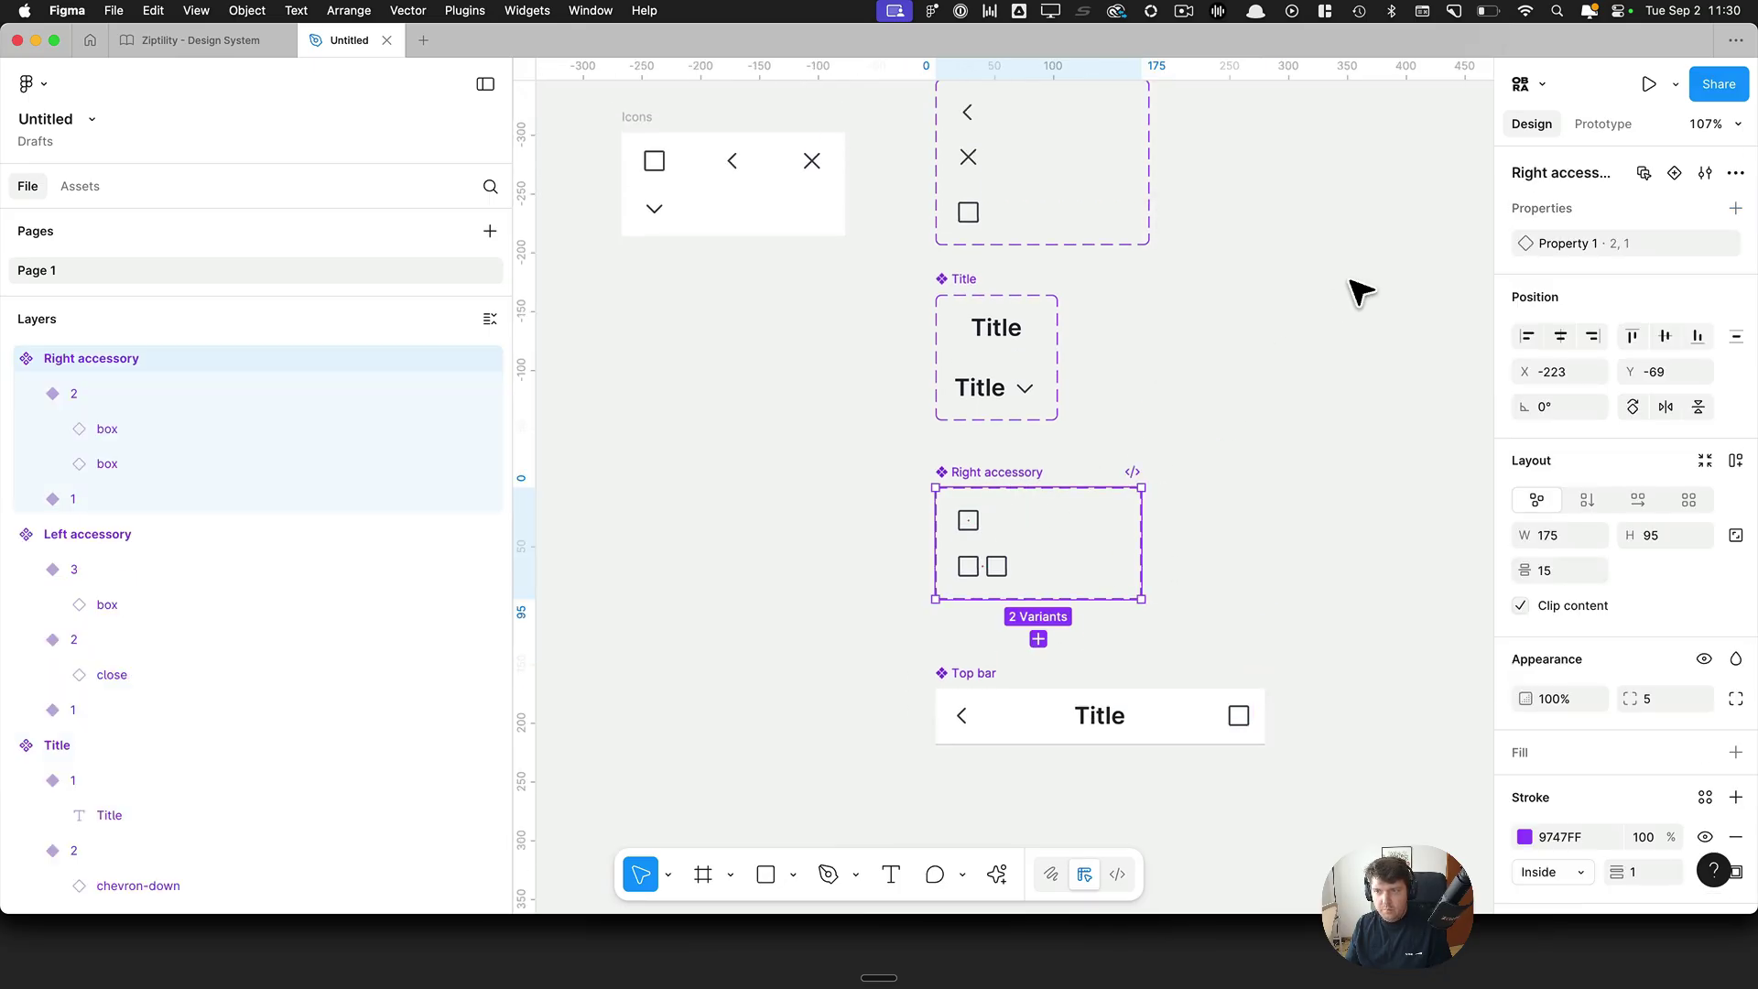
scroll(1360, 293, "up", 2)
scroll(1360, 293, "up", 1)
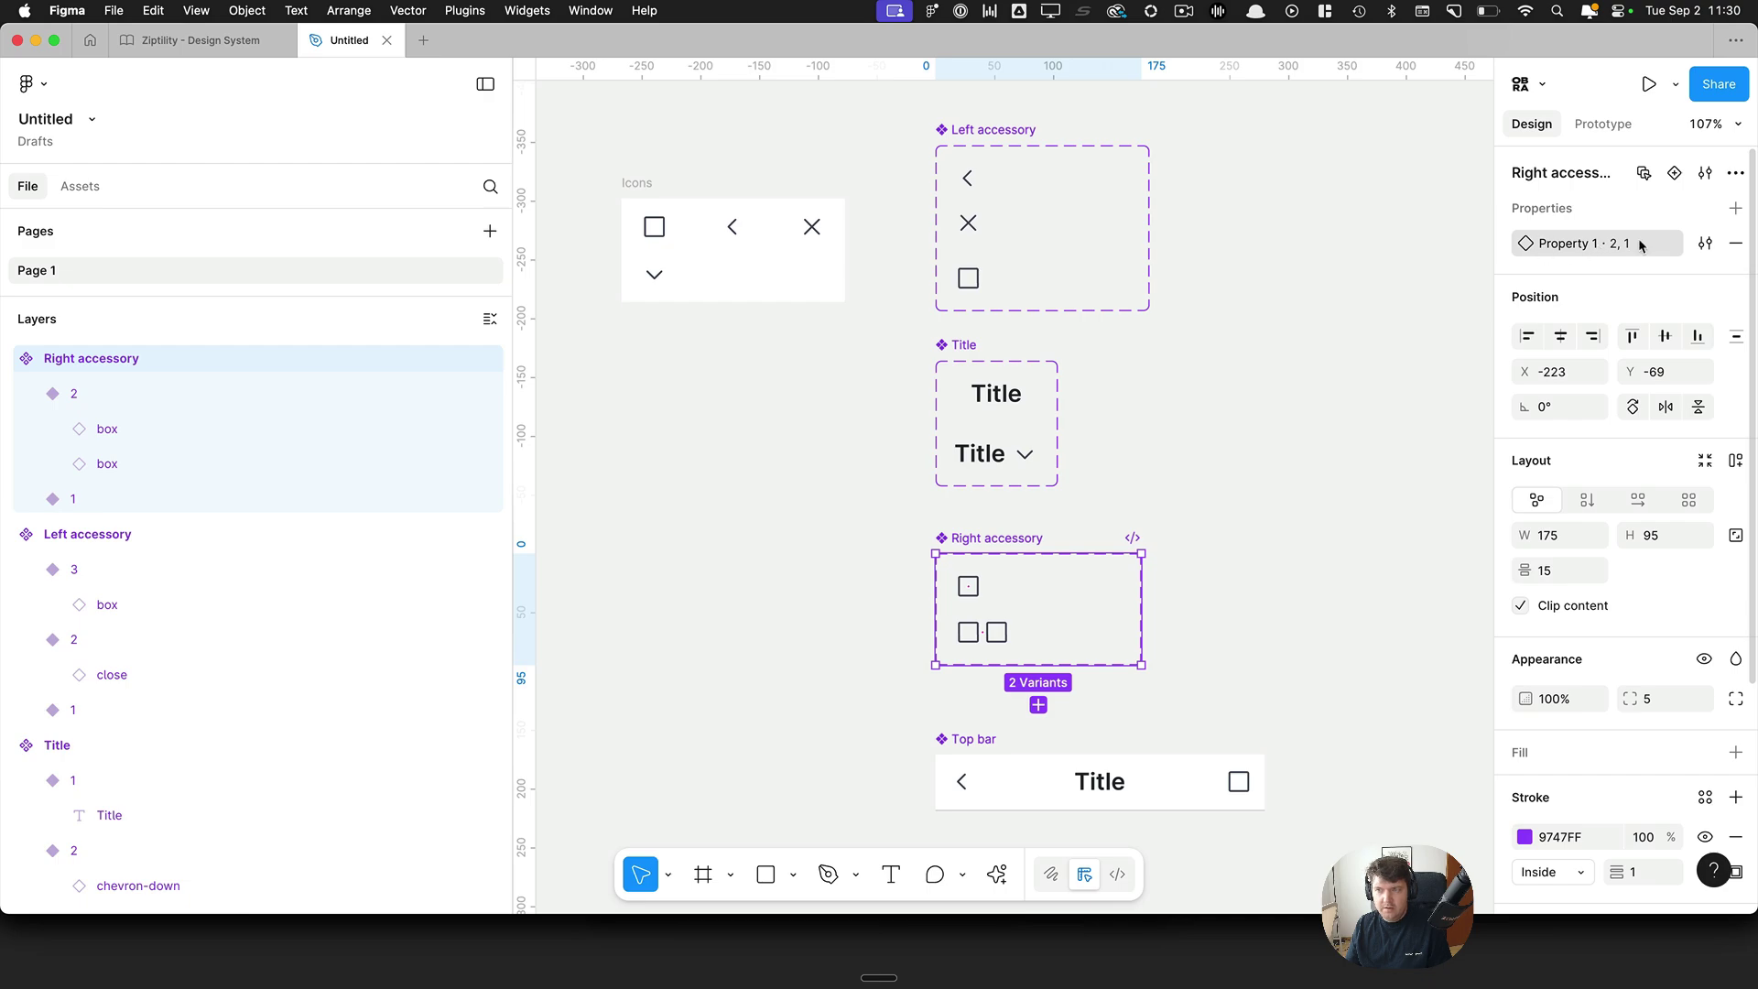
left_click(987, 347)
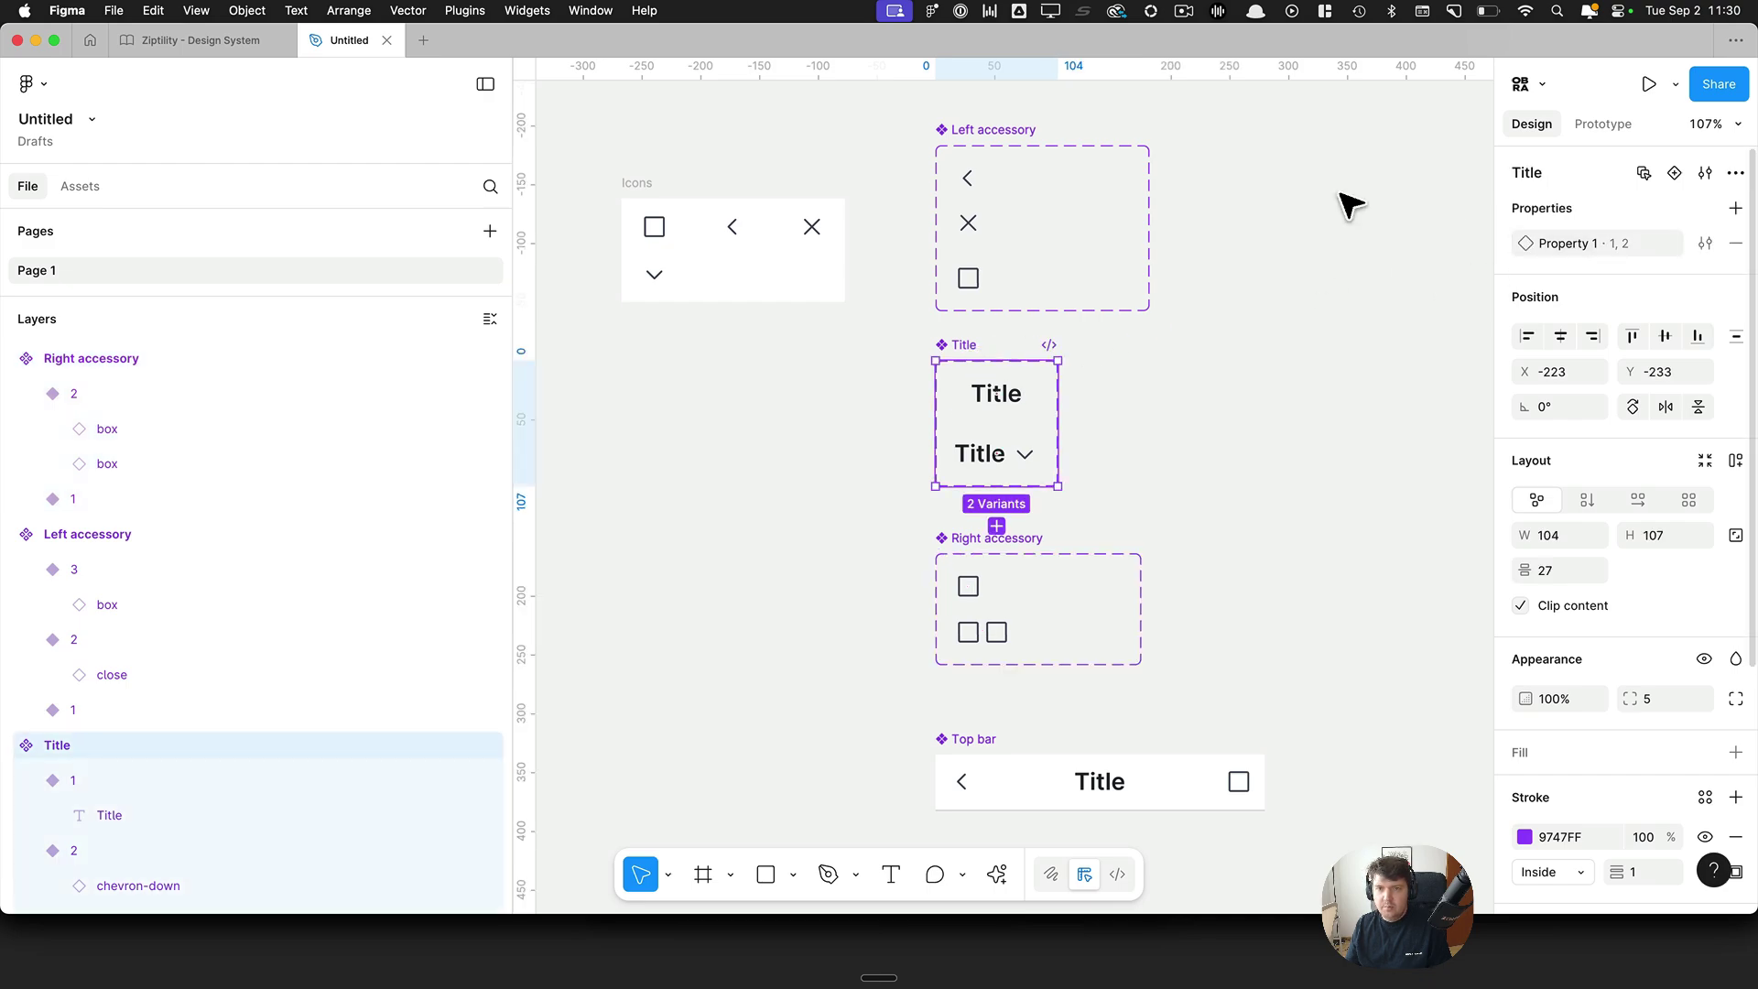
left_click(995, 133)
scroll(1386, 266, "up", 3)
scroll(1107, 299, "up", 6)
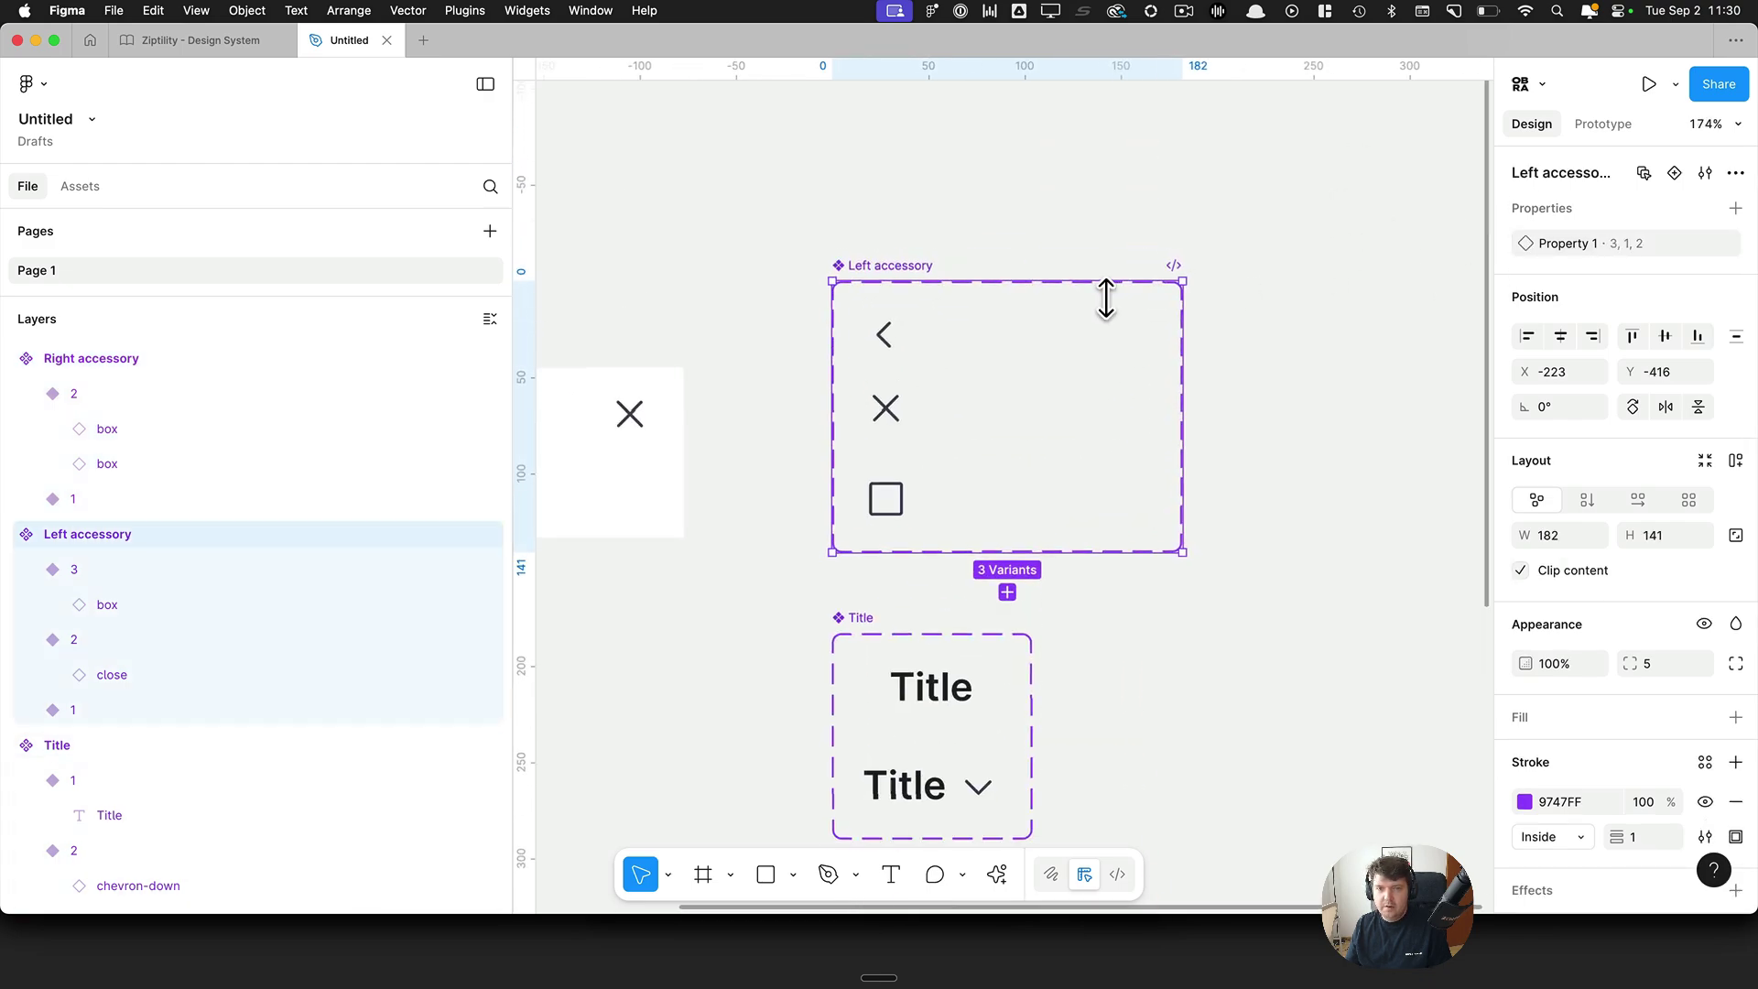
left_click(1705, 242)
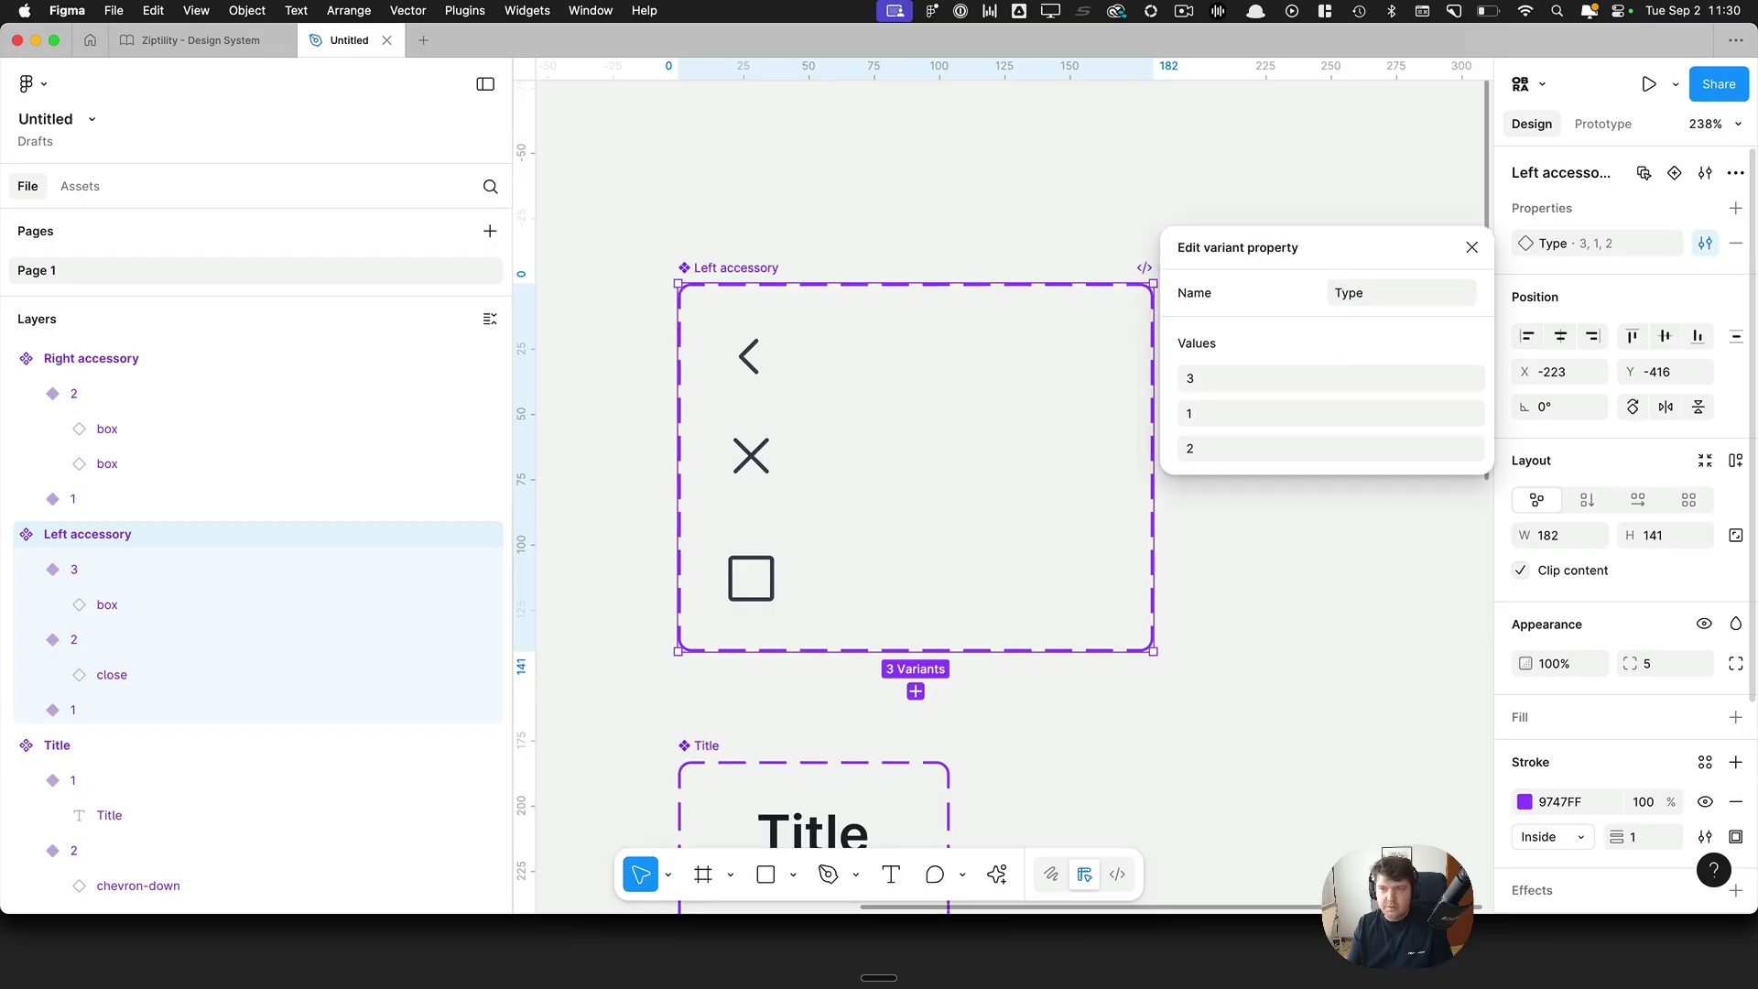
Step: Name the Left accessory's Type values Back for the chevron, Close for the cross and Icon for the box, ordered Back, Close, Icon
left_click(1226, 379)
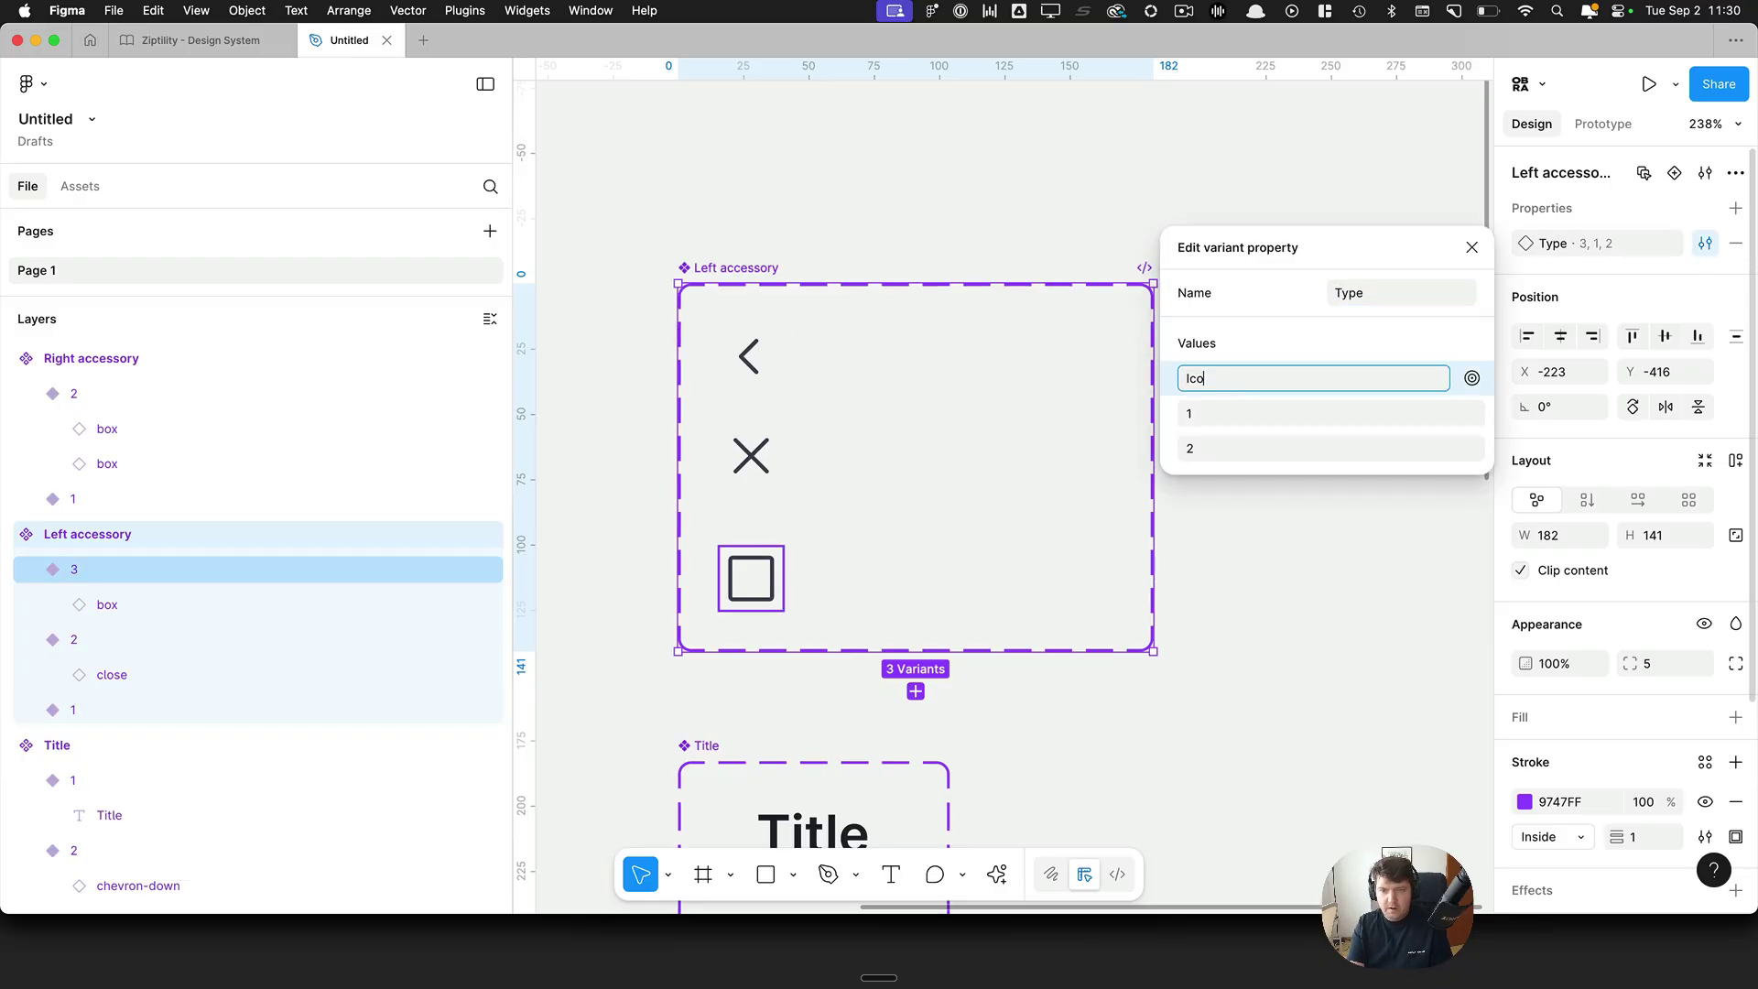
type("Icon")
key("Return")
left_click(1224, 413)
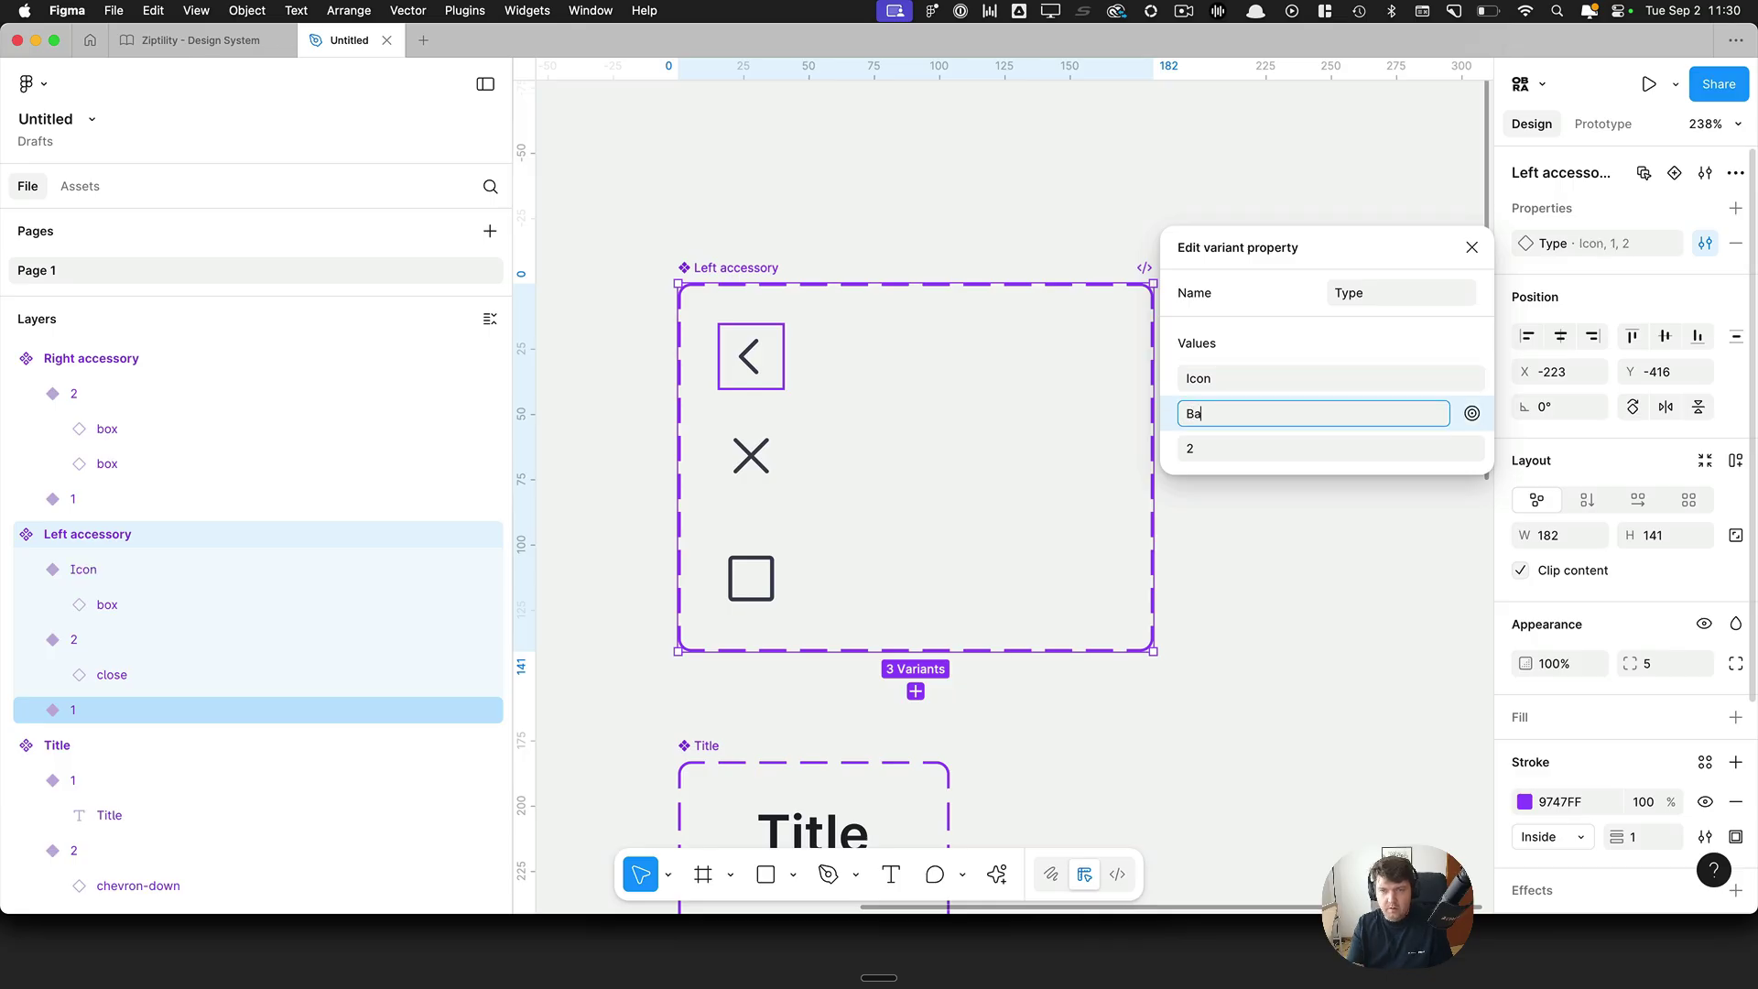
type("Back")
left_click(1242, 449)
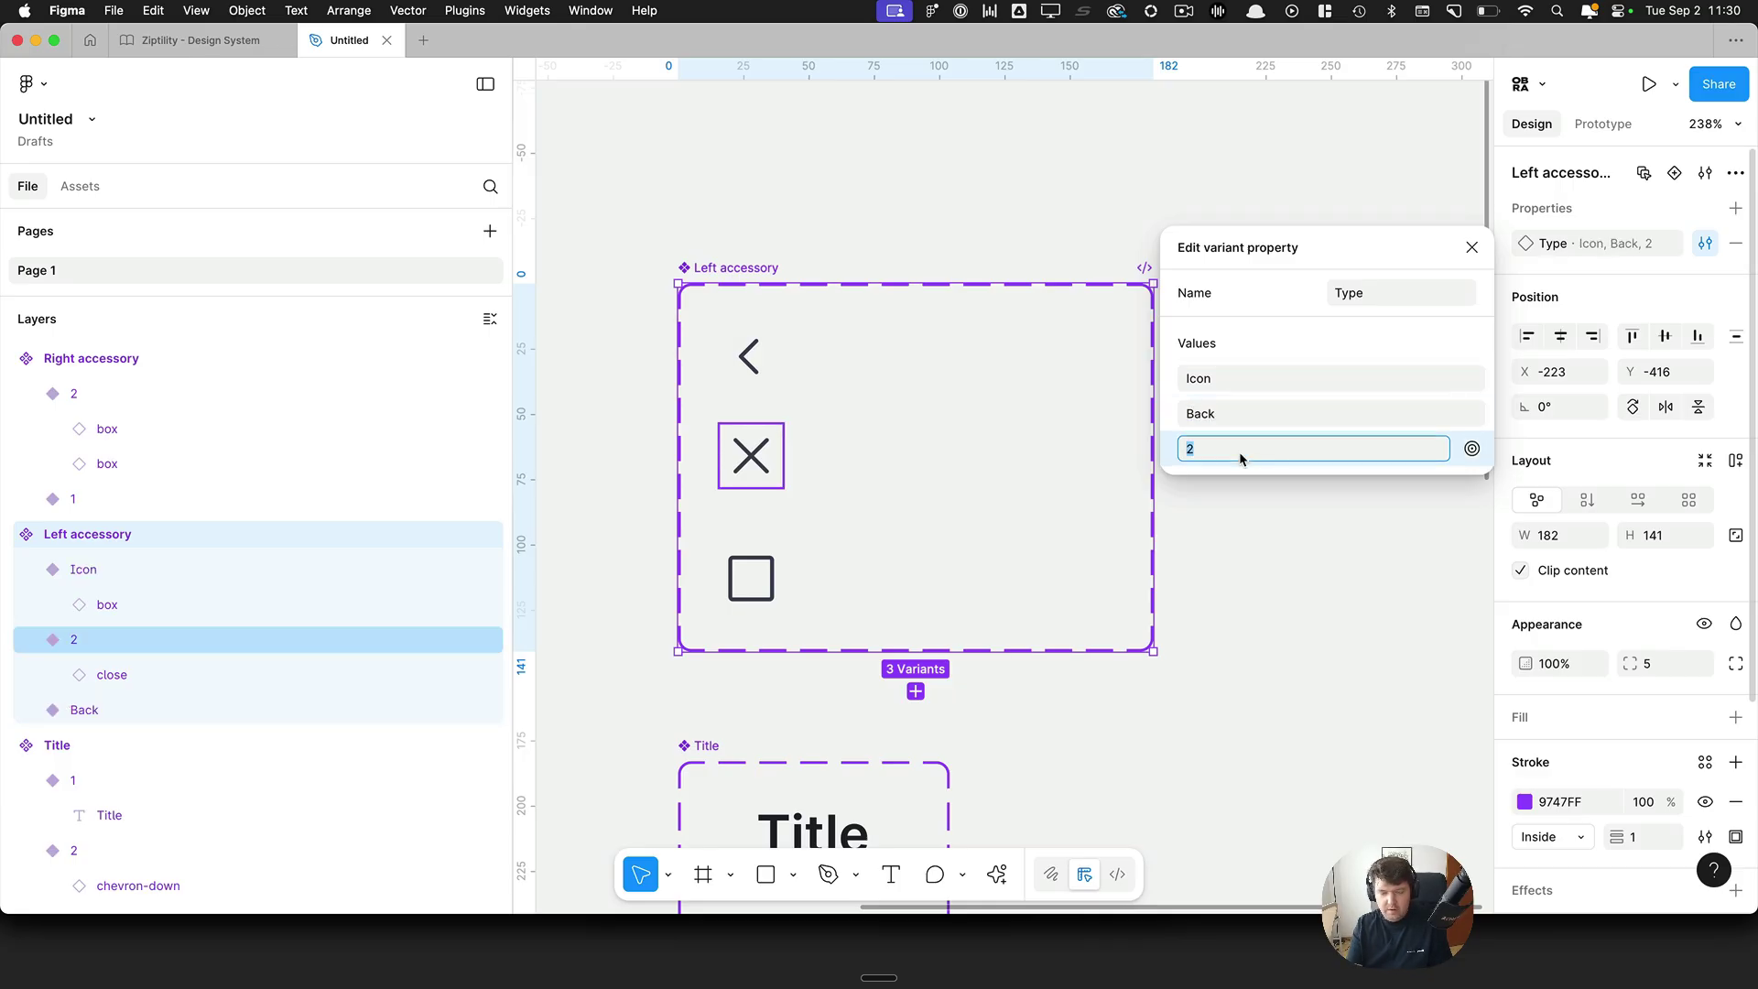
type("Close")
key("Return")
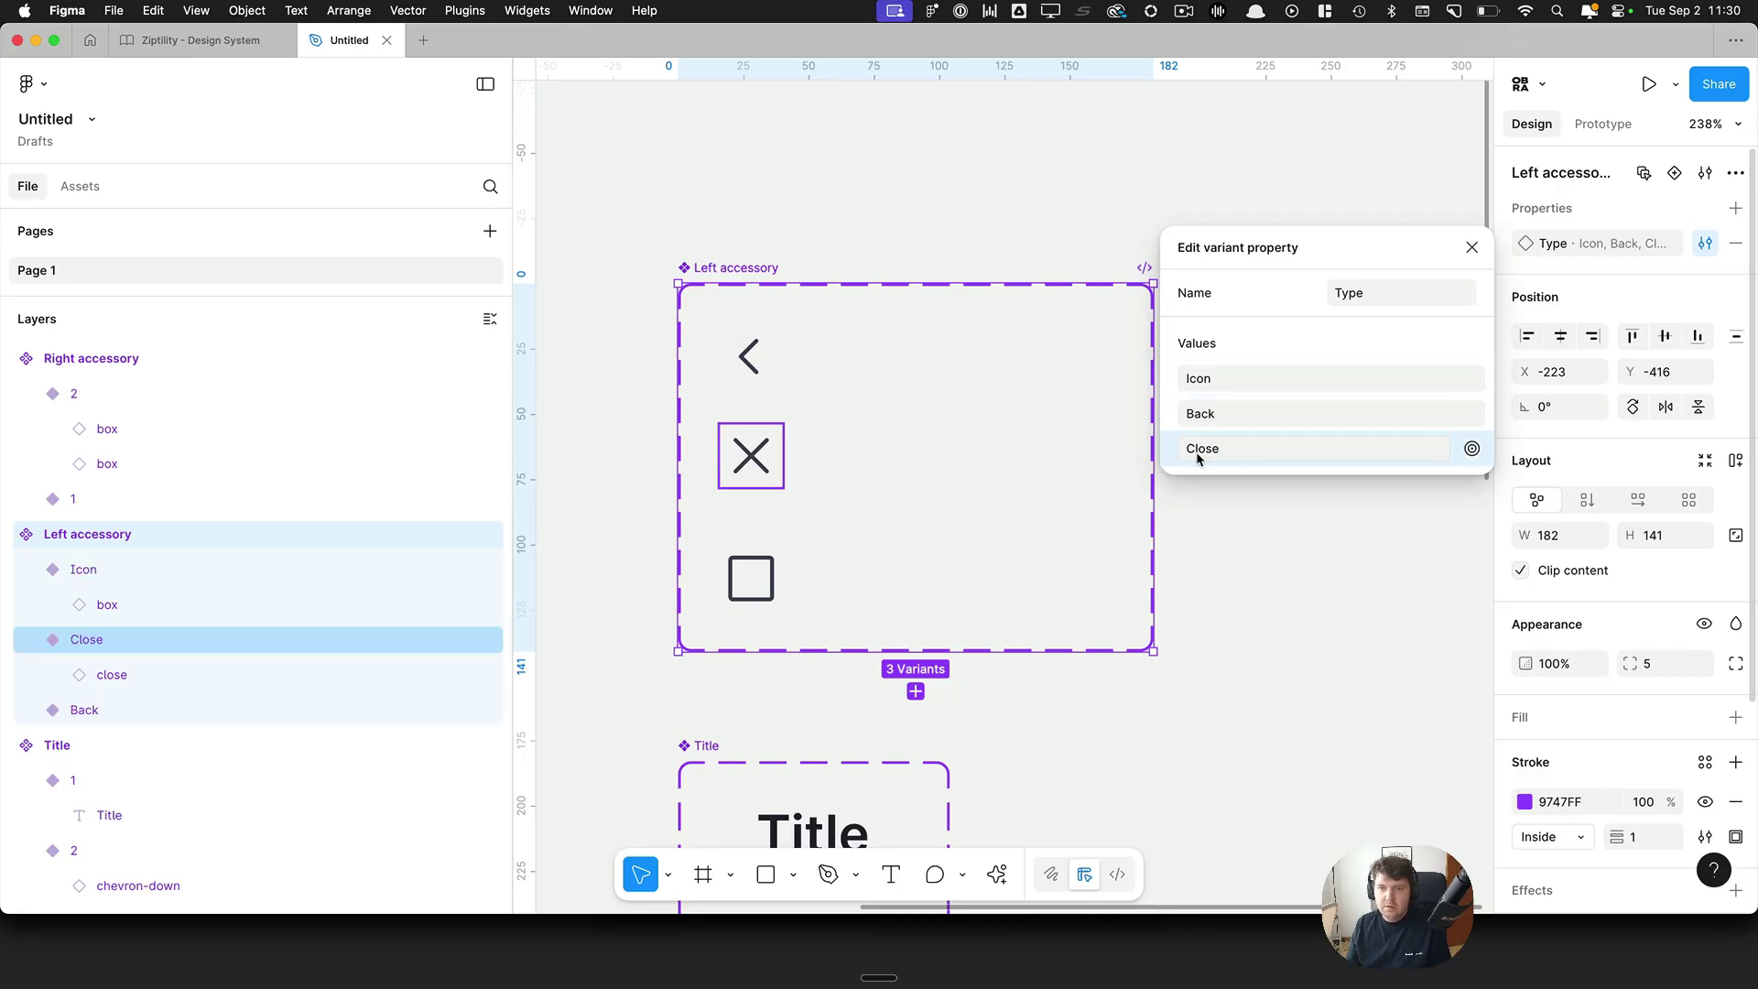
left_click_drag(1174, 449, 1169, 371)
Step: Rename the variant property of the Title set to Type
scroll(1053, 454, "down", 5)
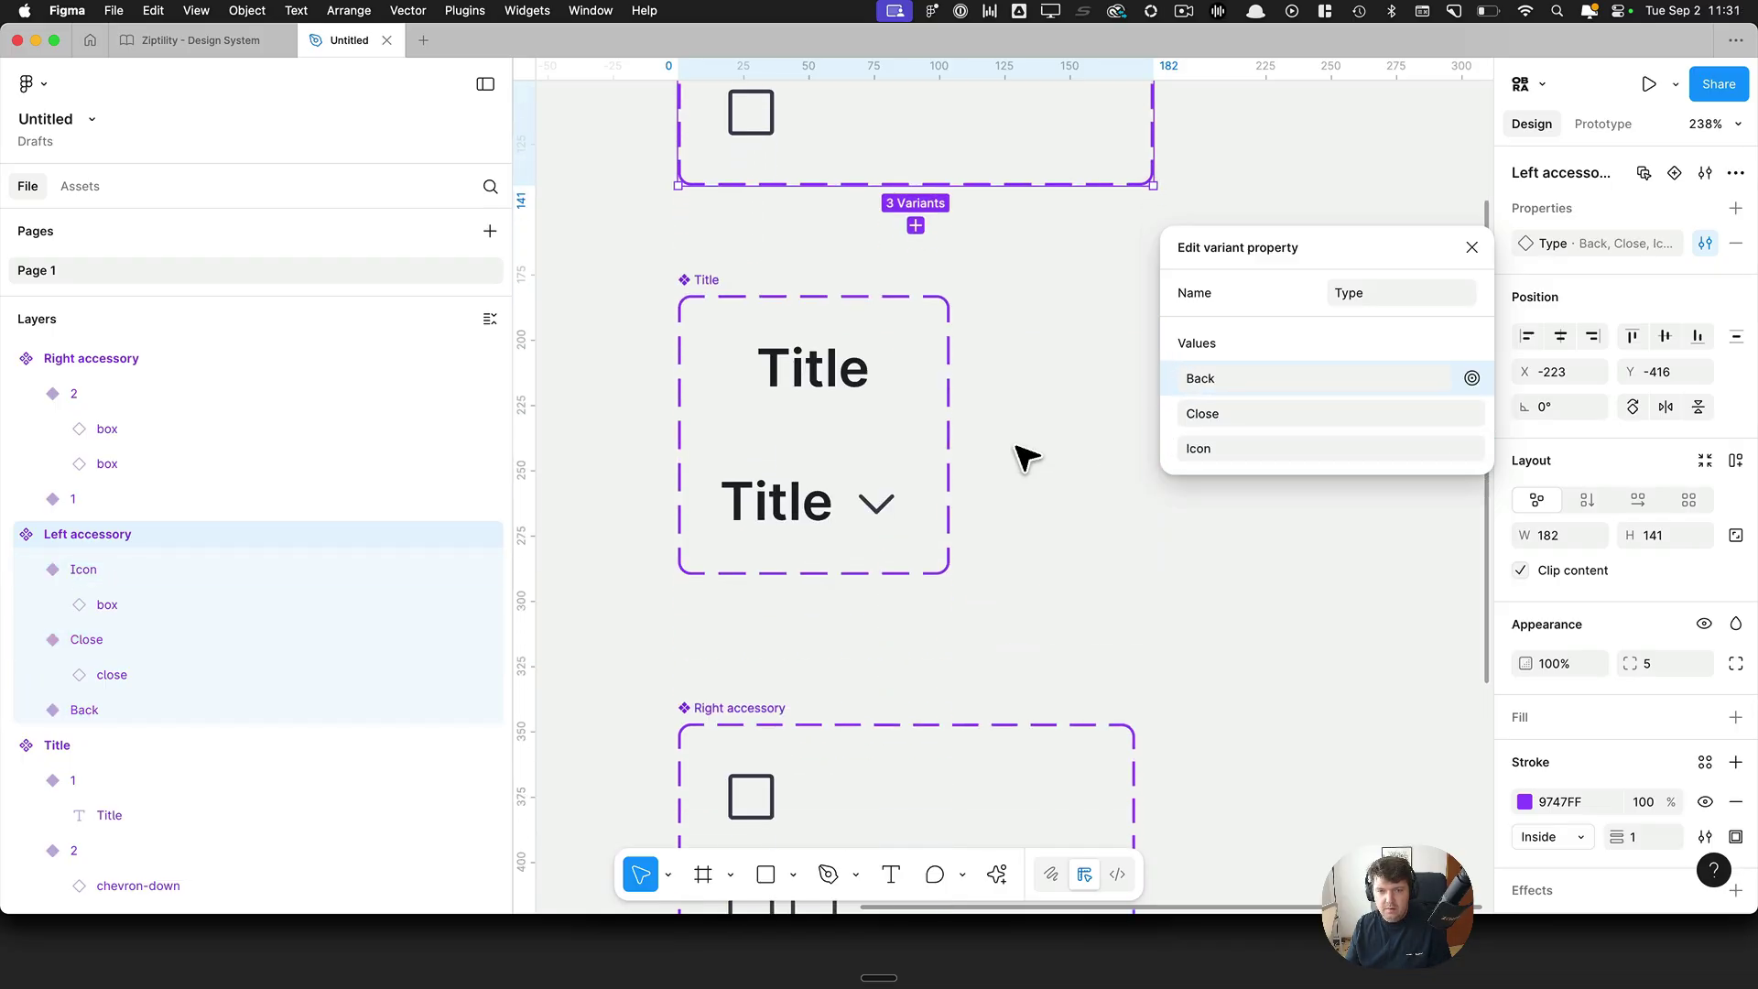
left_click(790, 365)
left_click(747, 294)
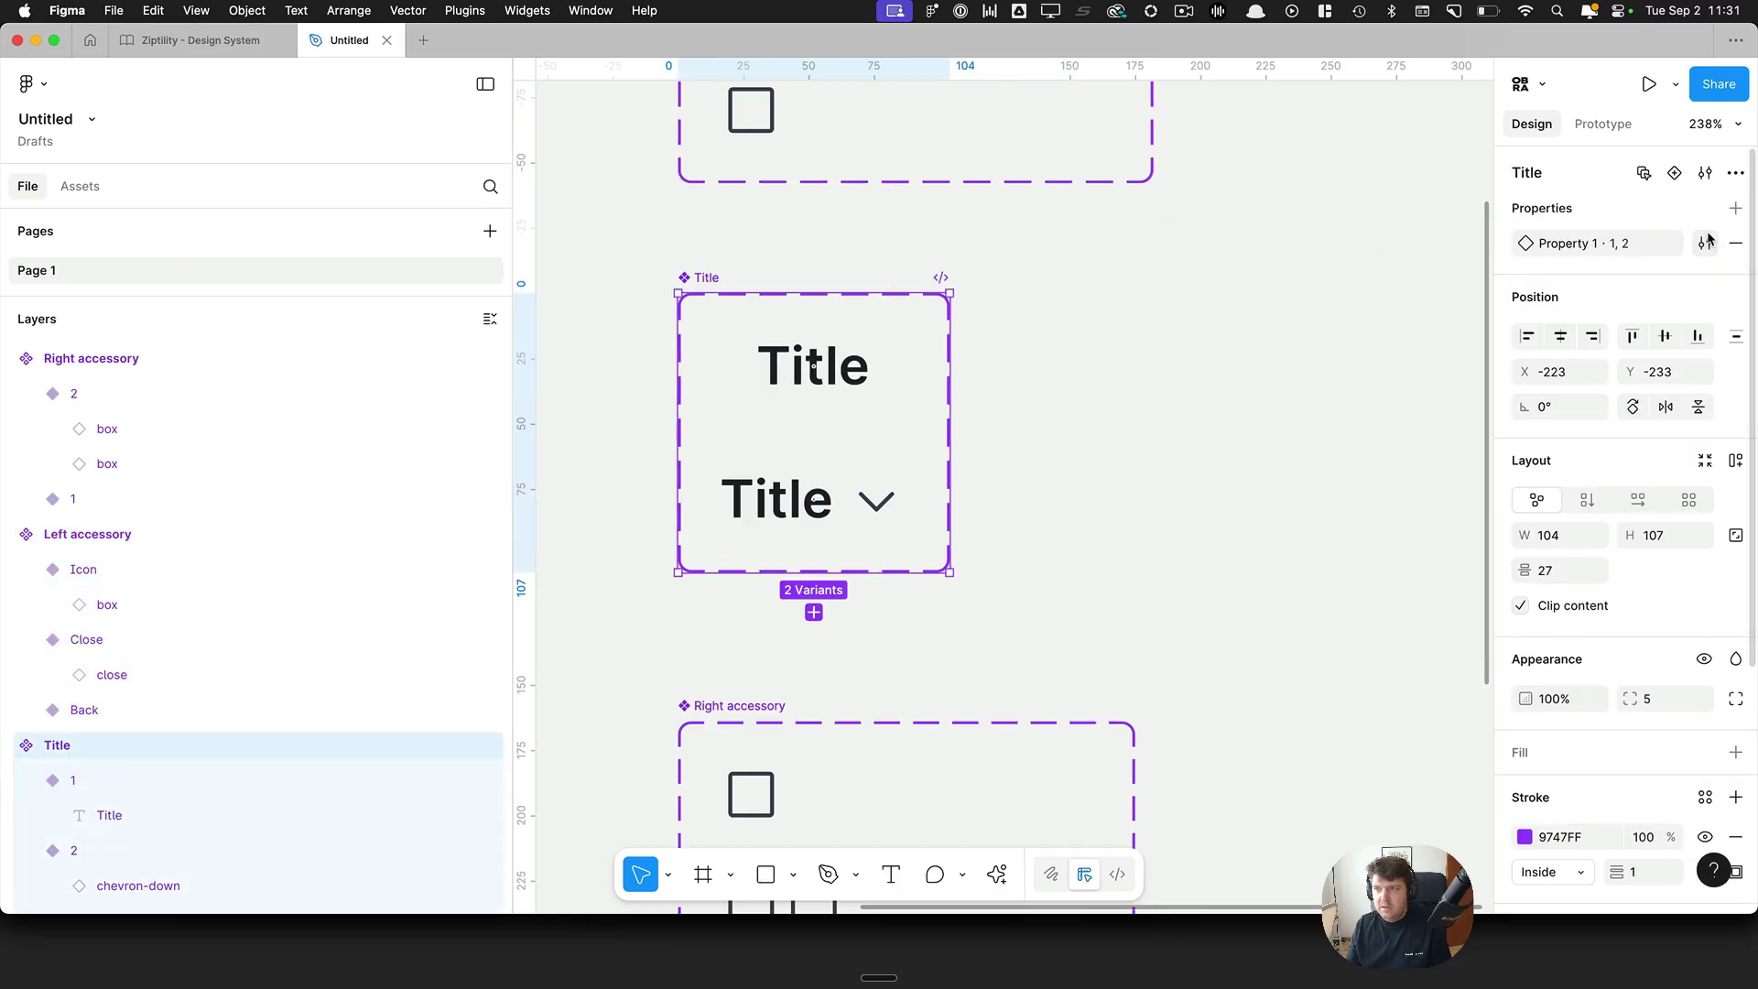
left_click(1705, 243)
type("ti")
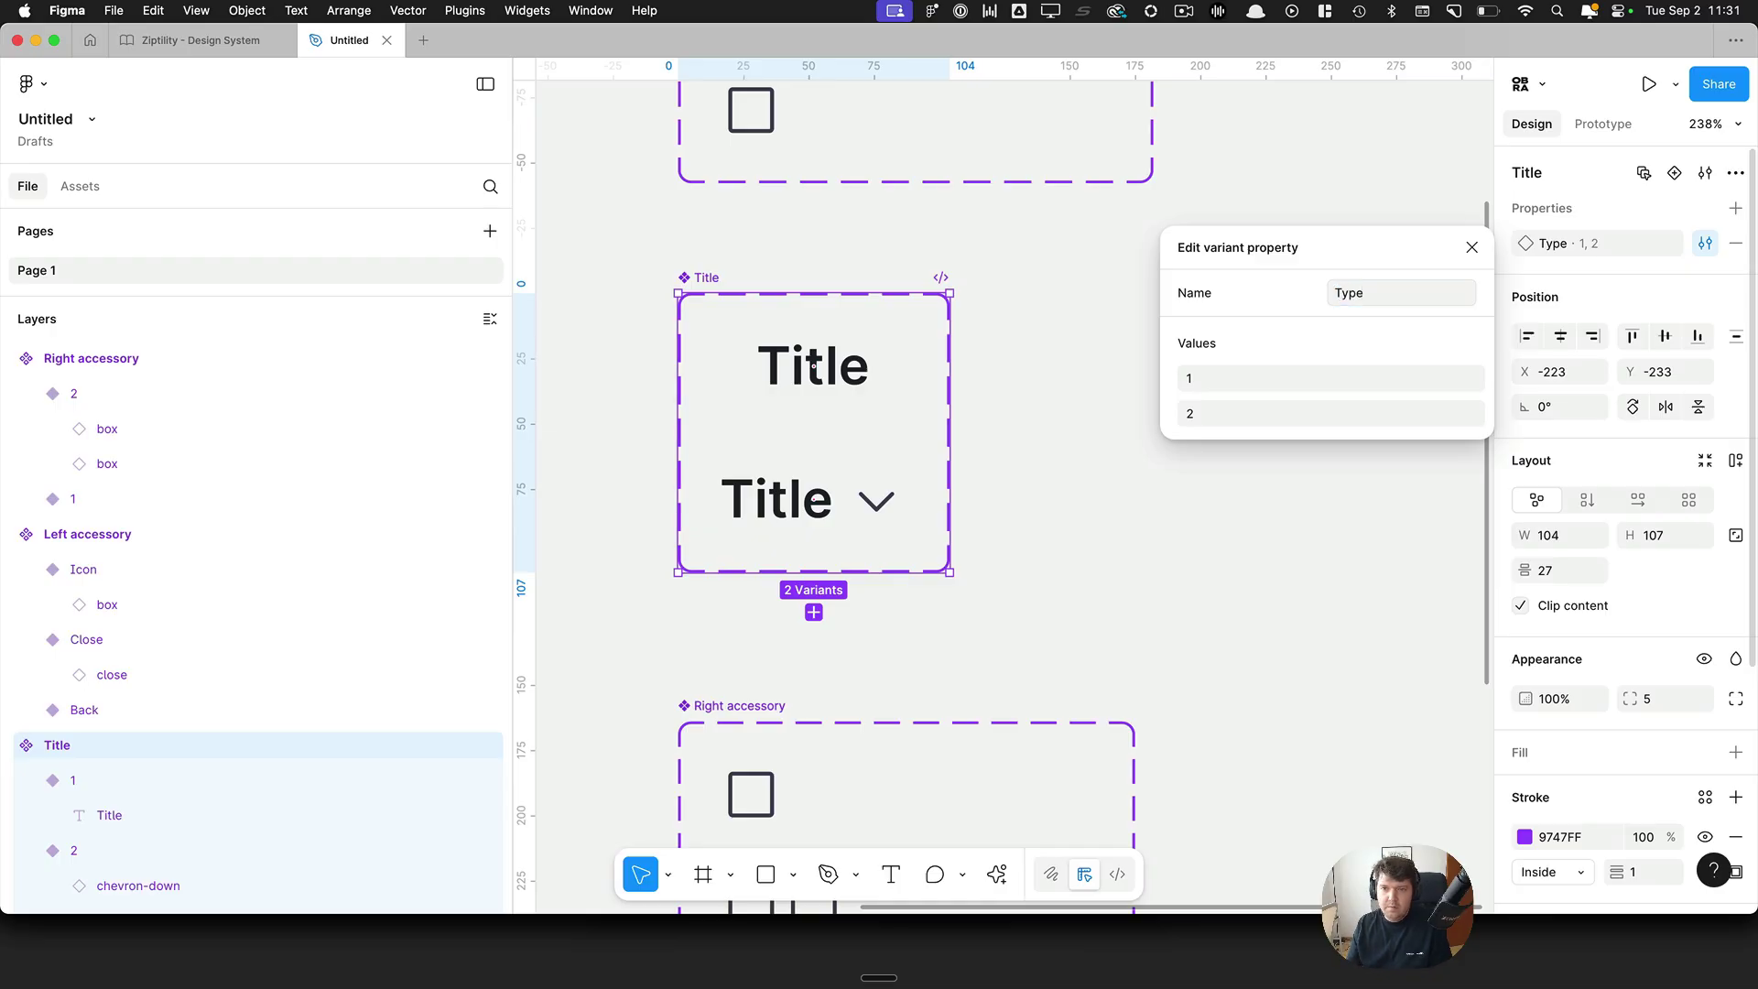
Step: Name the Title set's Type values Default for variant 1 and With dropdown for variant 2
left_click(1260, 385)
type("Default")
key("Return")
left_click(1251, 411)
type("With")
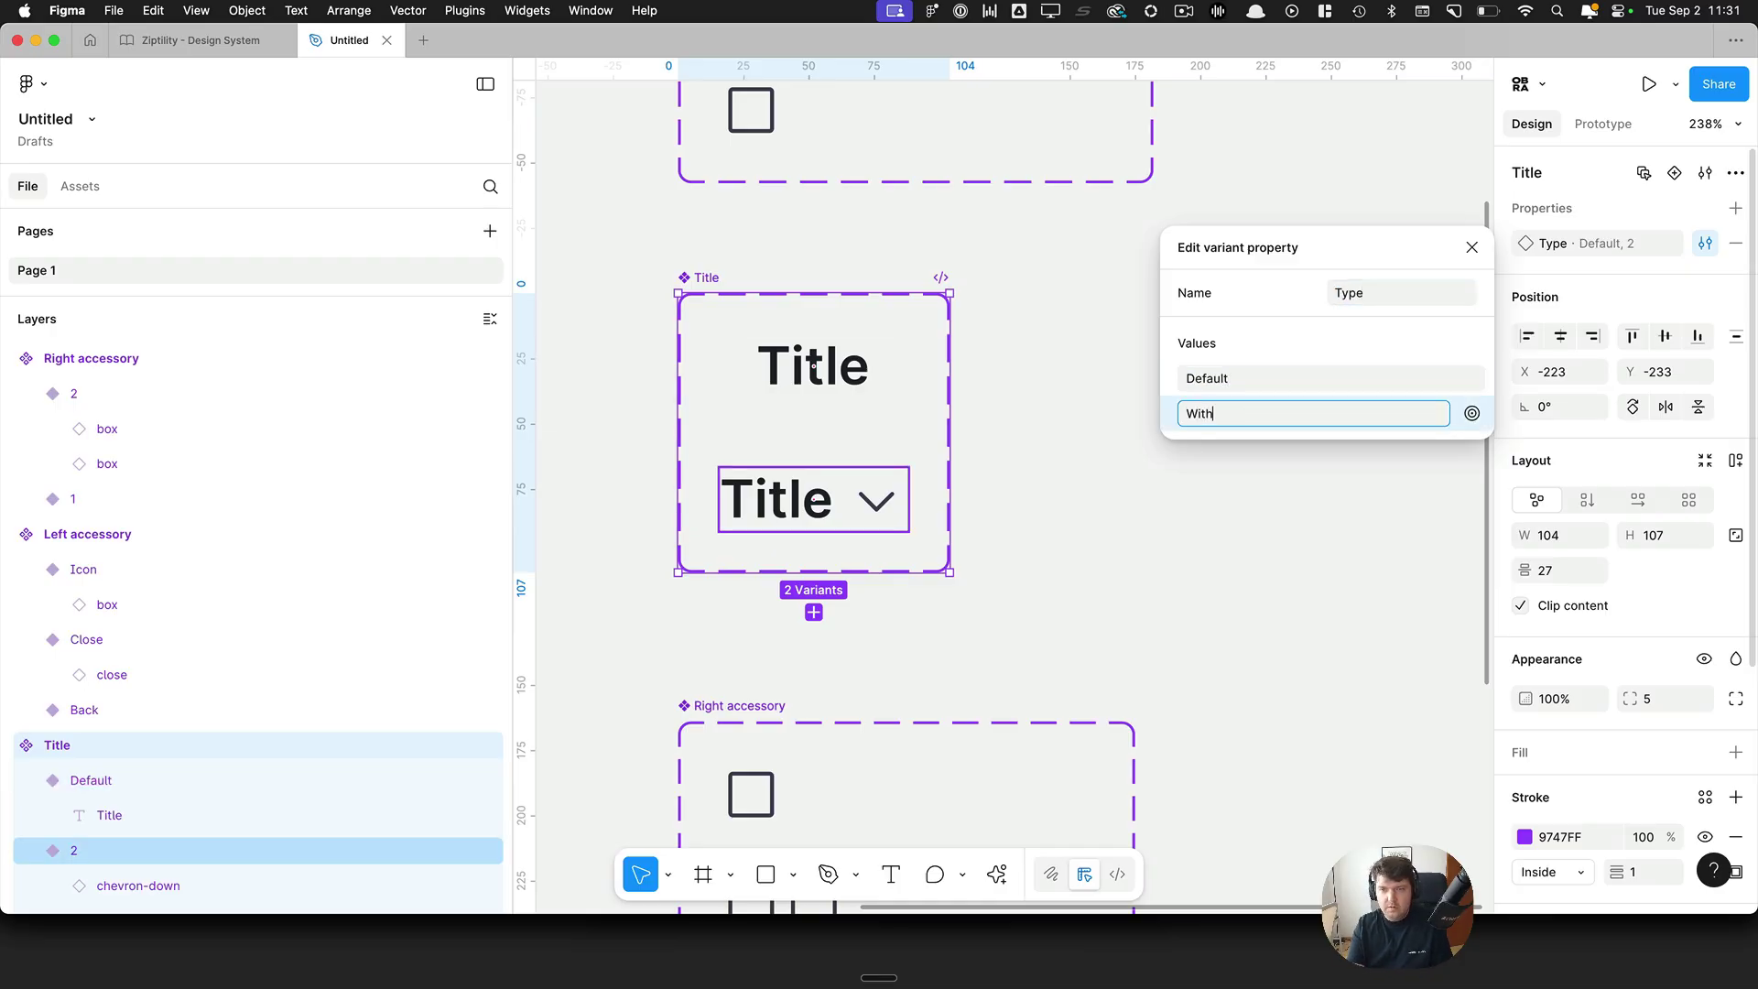
key("Return")
left_click(1053, 399)
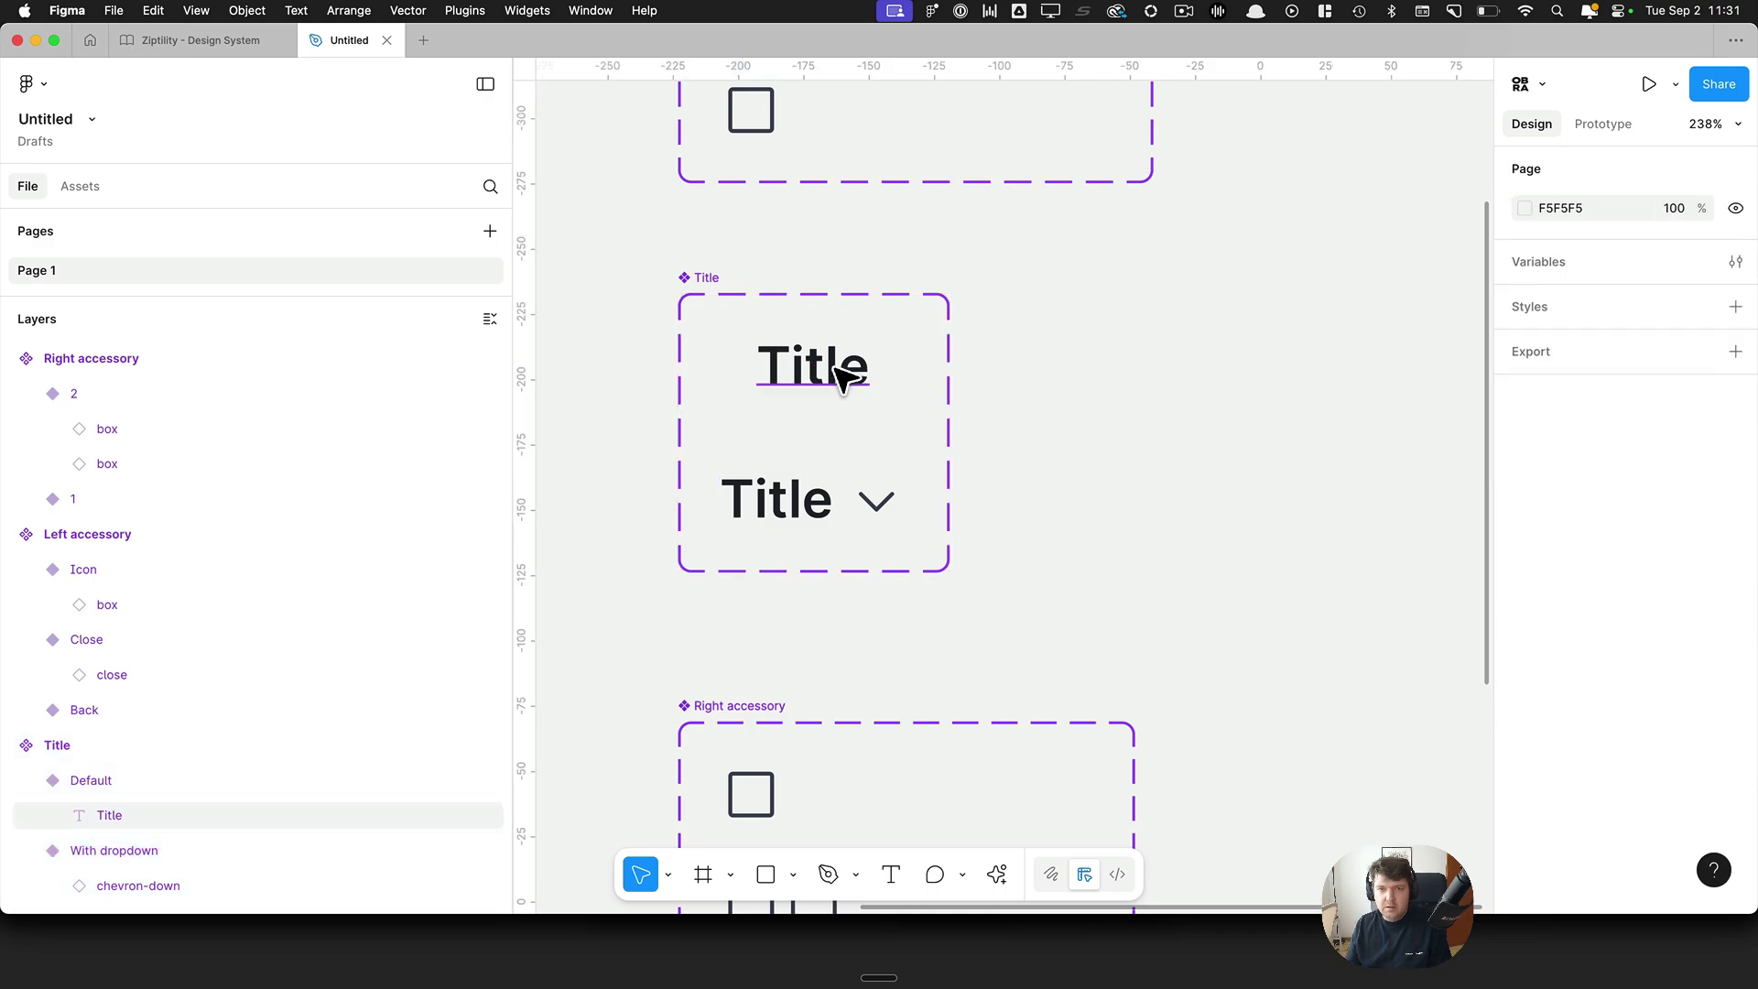
Step: Create a text property named Title and apply it to the text layers of both Title variants together
left_click(836, 373, "super")
key("alt+super+a")
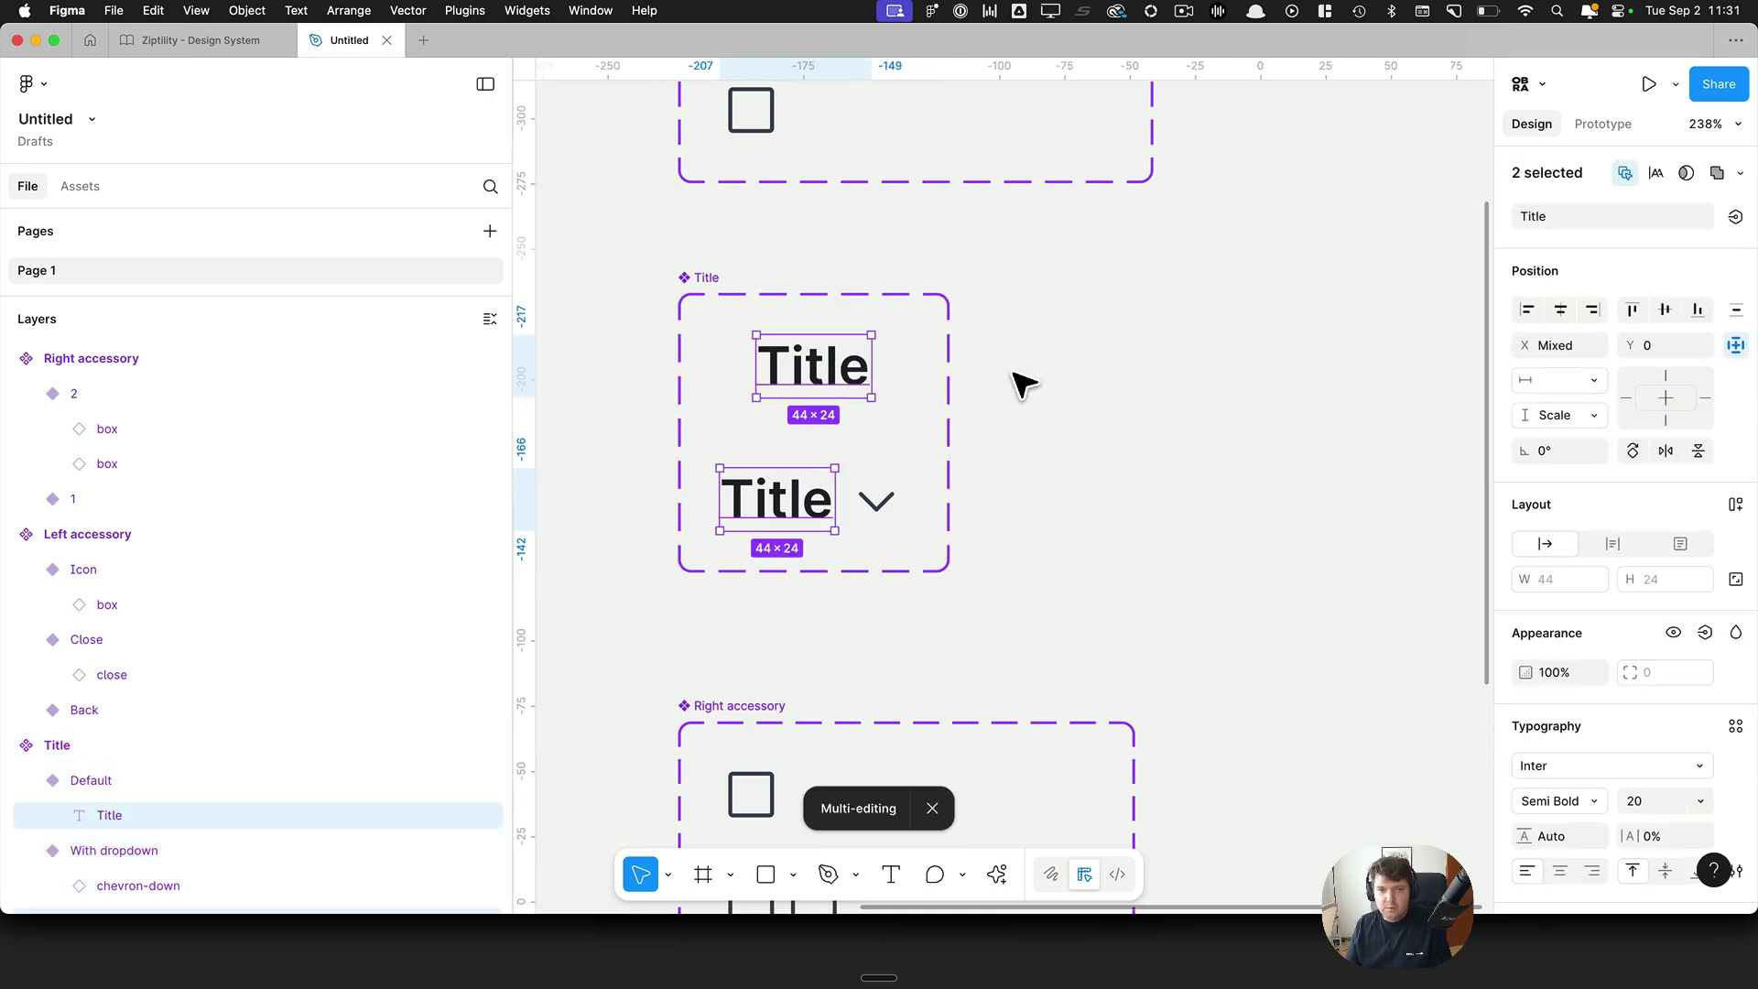
left_click(1736, 216)
left_click(1720, 296)
type("Title")
key("Return")
left_click(1177, 401)
Step: Rename the variant property of the Right accessory set to Type
scroll(1165, 384, "down", 4)
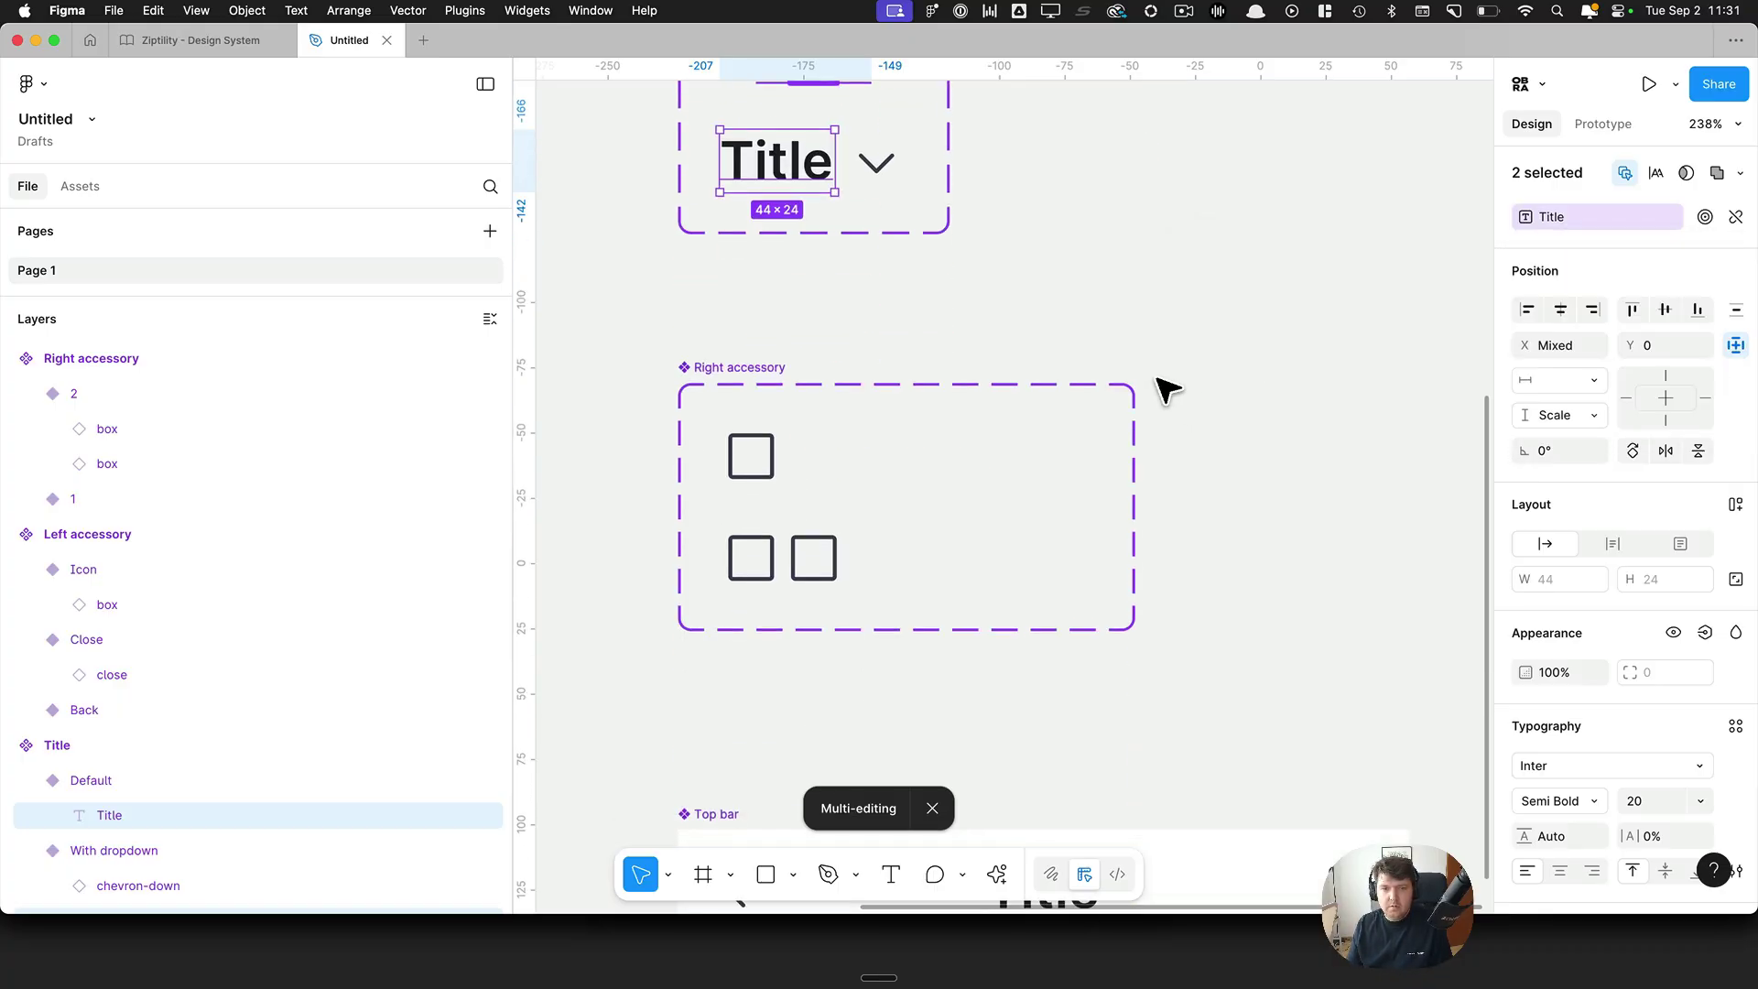
left_click(909, 329)
left_click(740, 333)
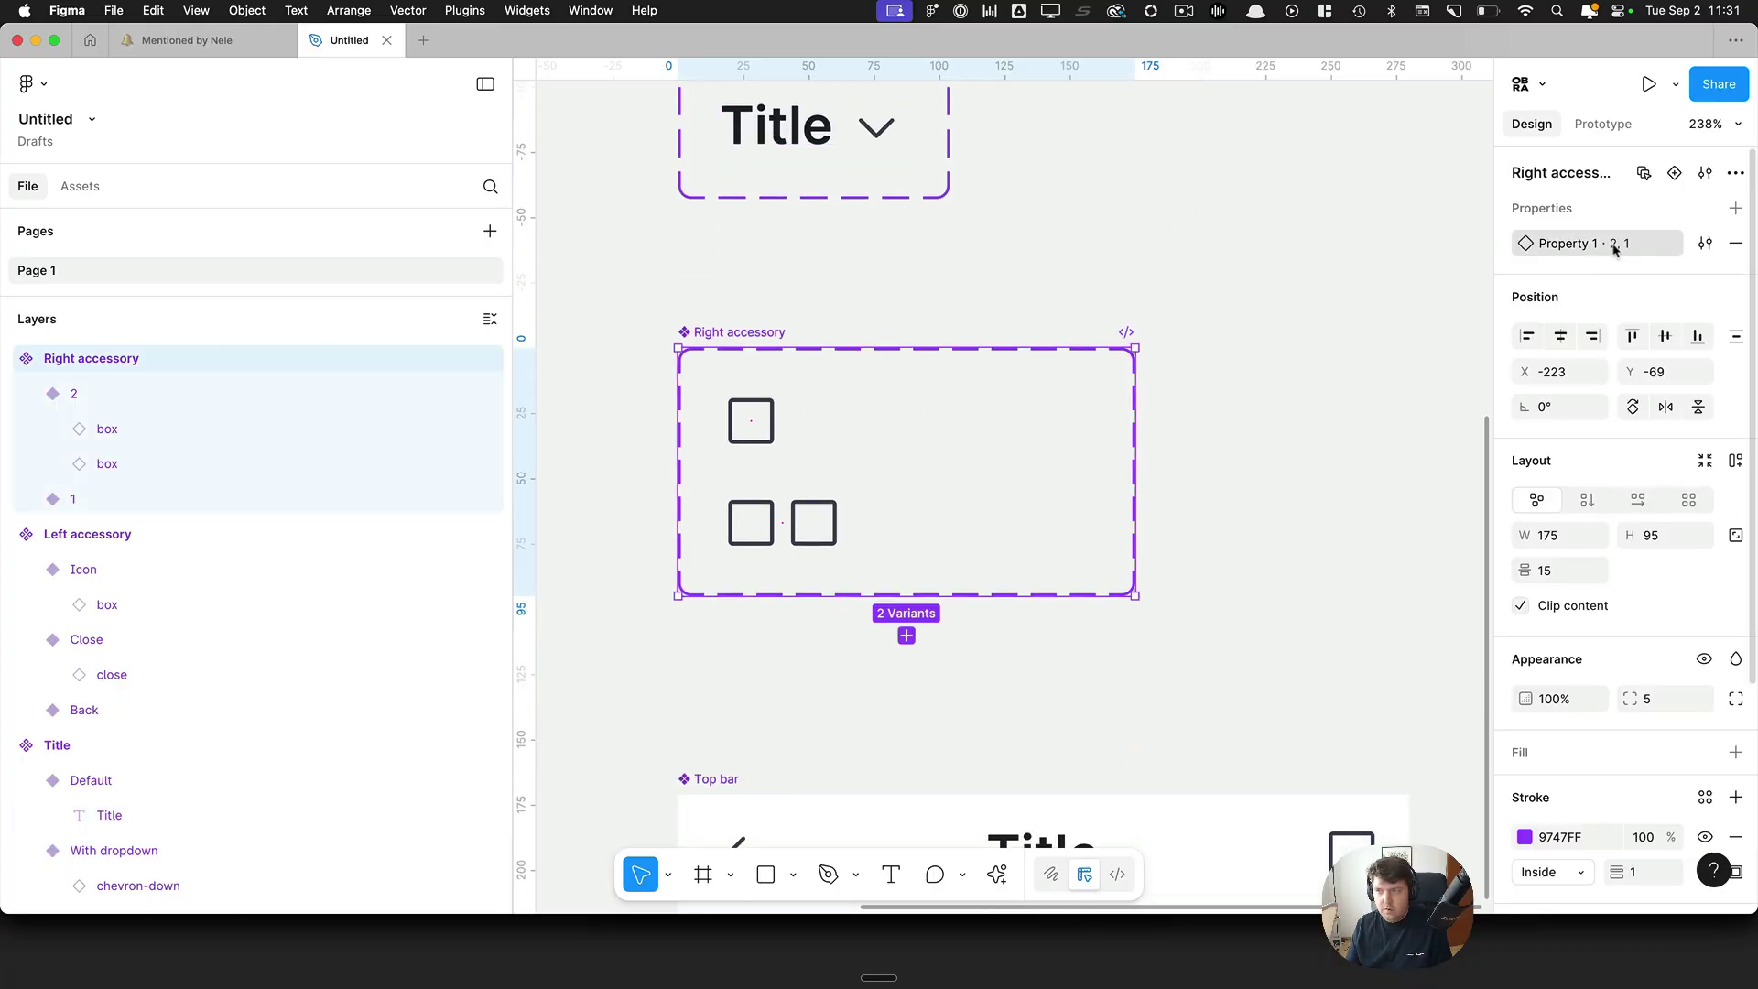
left_click(1705, 243)
type("Type")
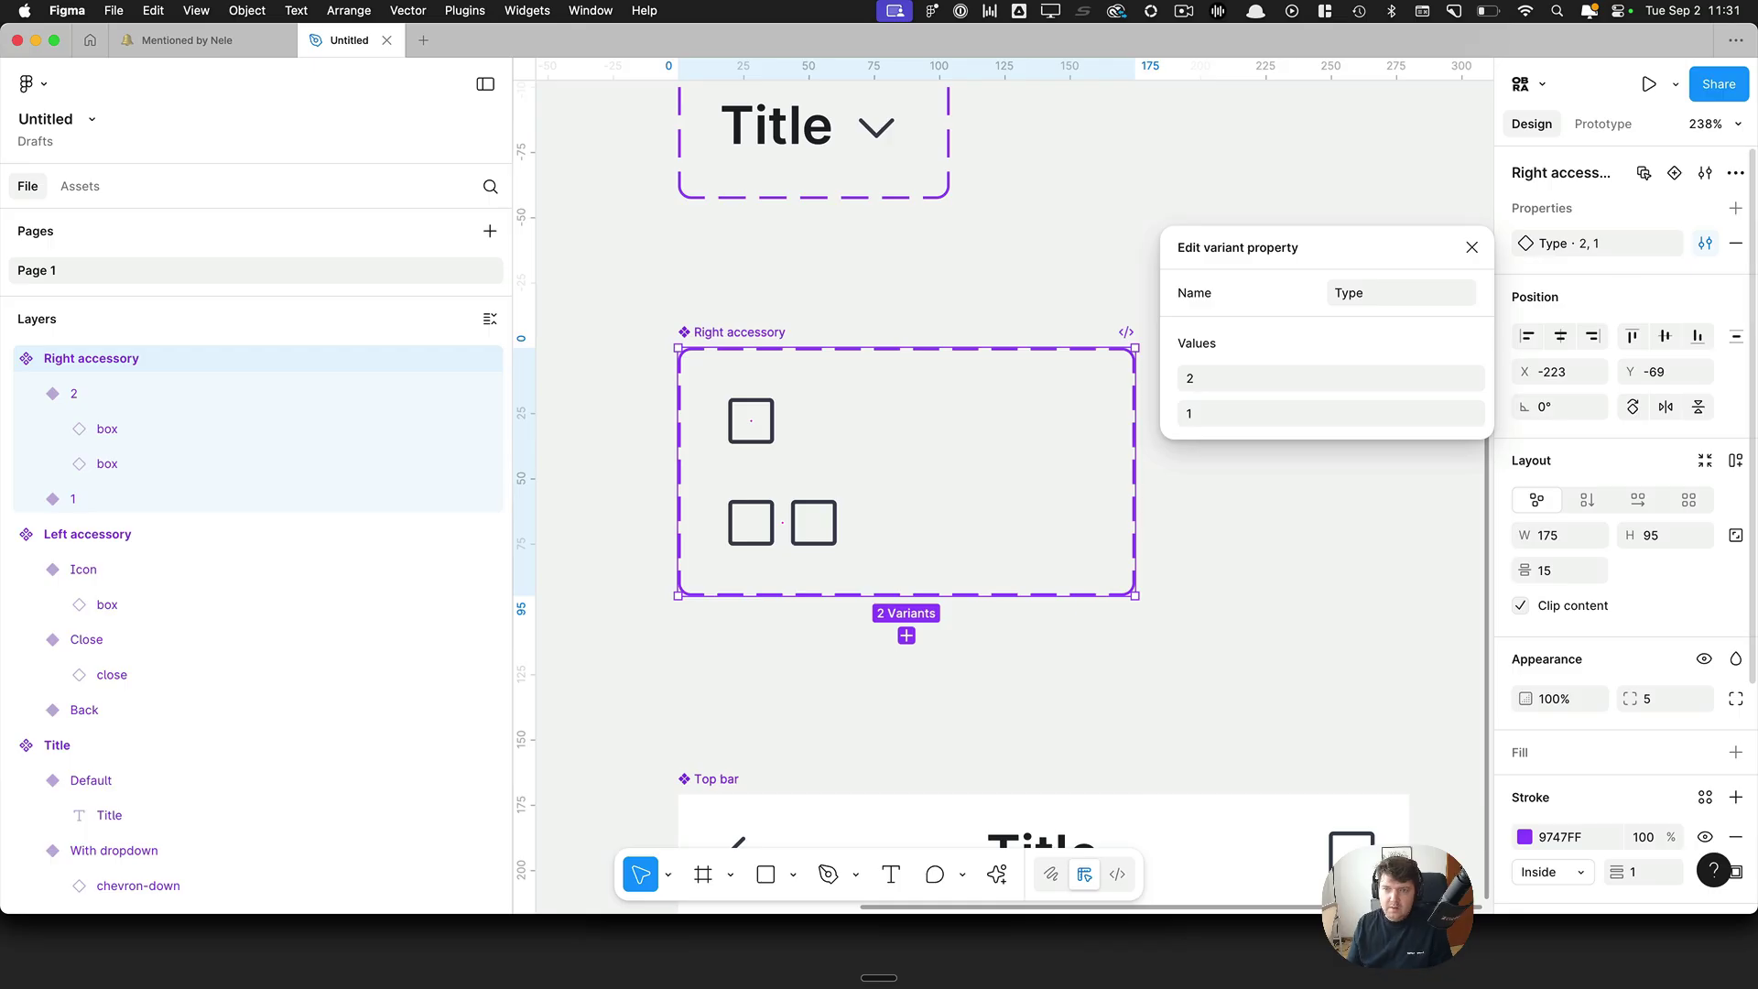
Step: Name the Right accessory's Type values 2 icons and 1 icon, and order 1 icon first
left_click(1260, 376)
type("2 icons")
key("Return")
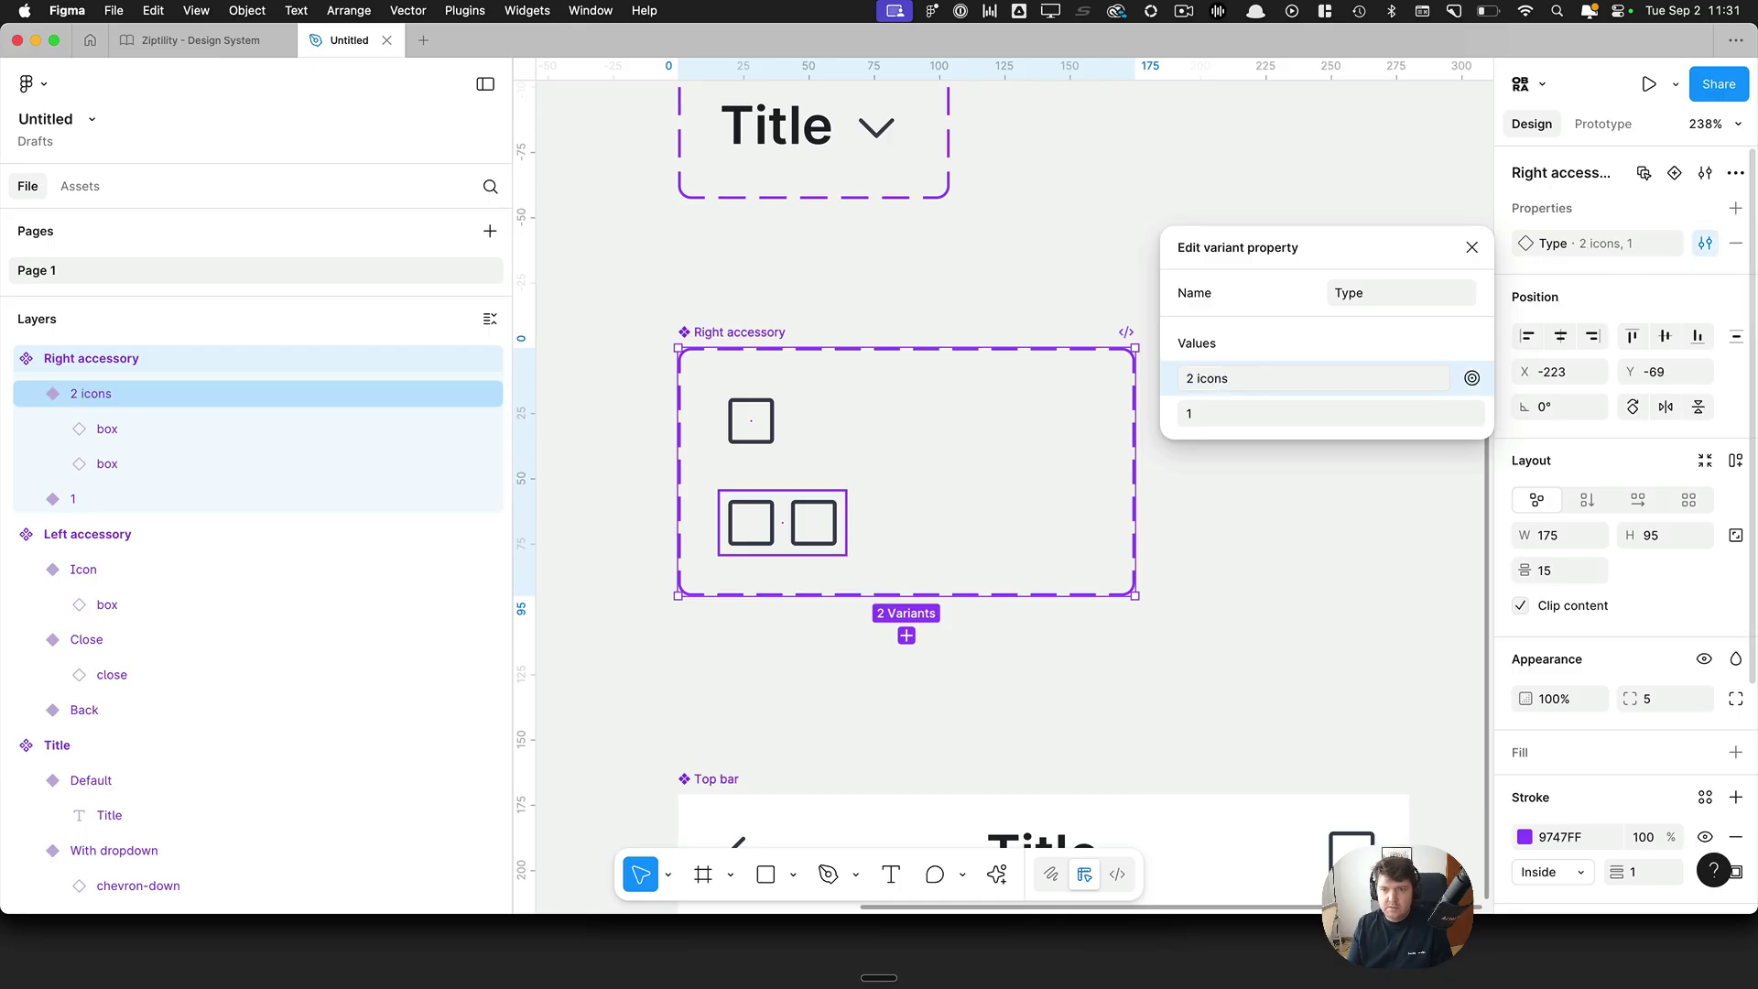
left_click(1249, 417)
type("icon")
key("Return")
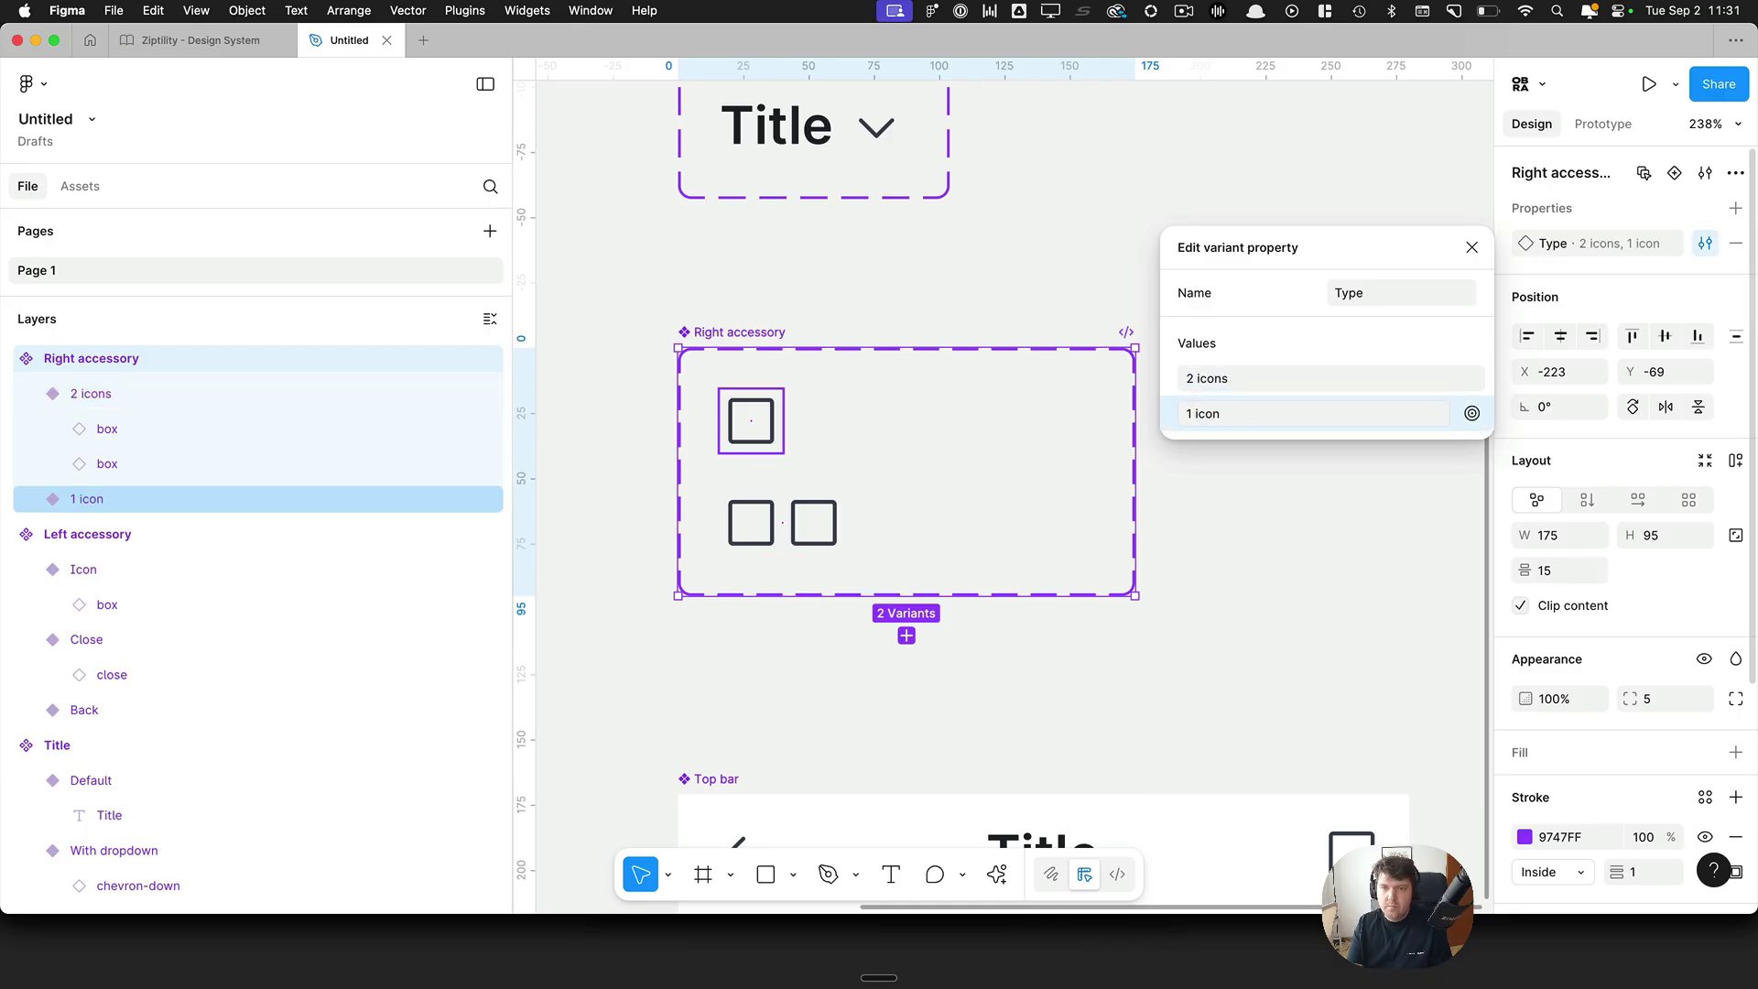
left_click_drag(1168, 412, 1168, 377)
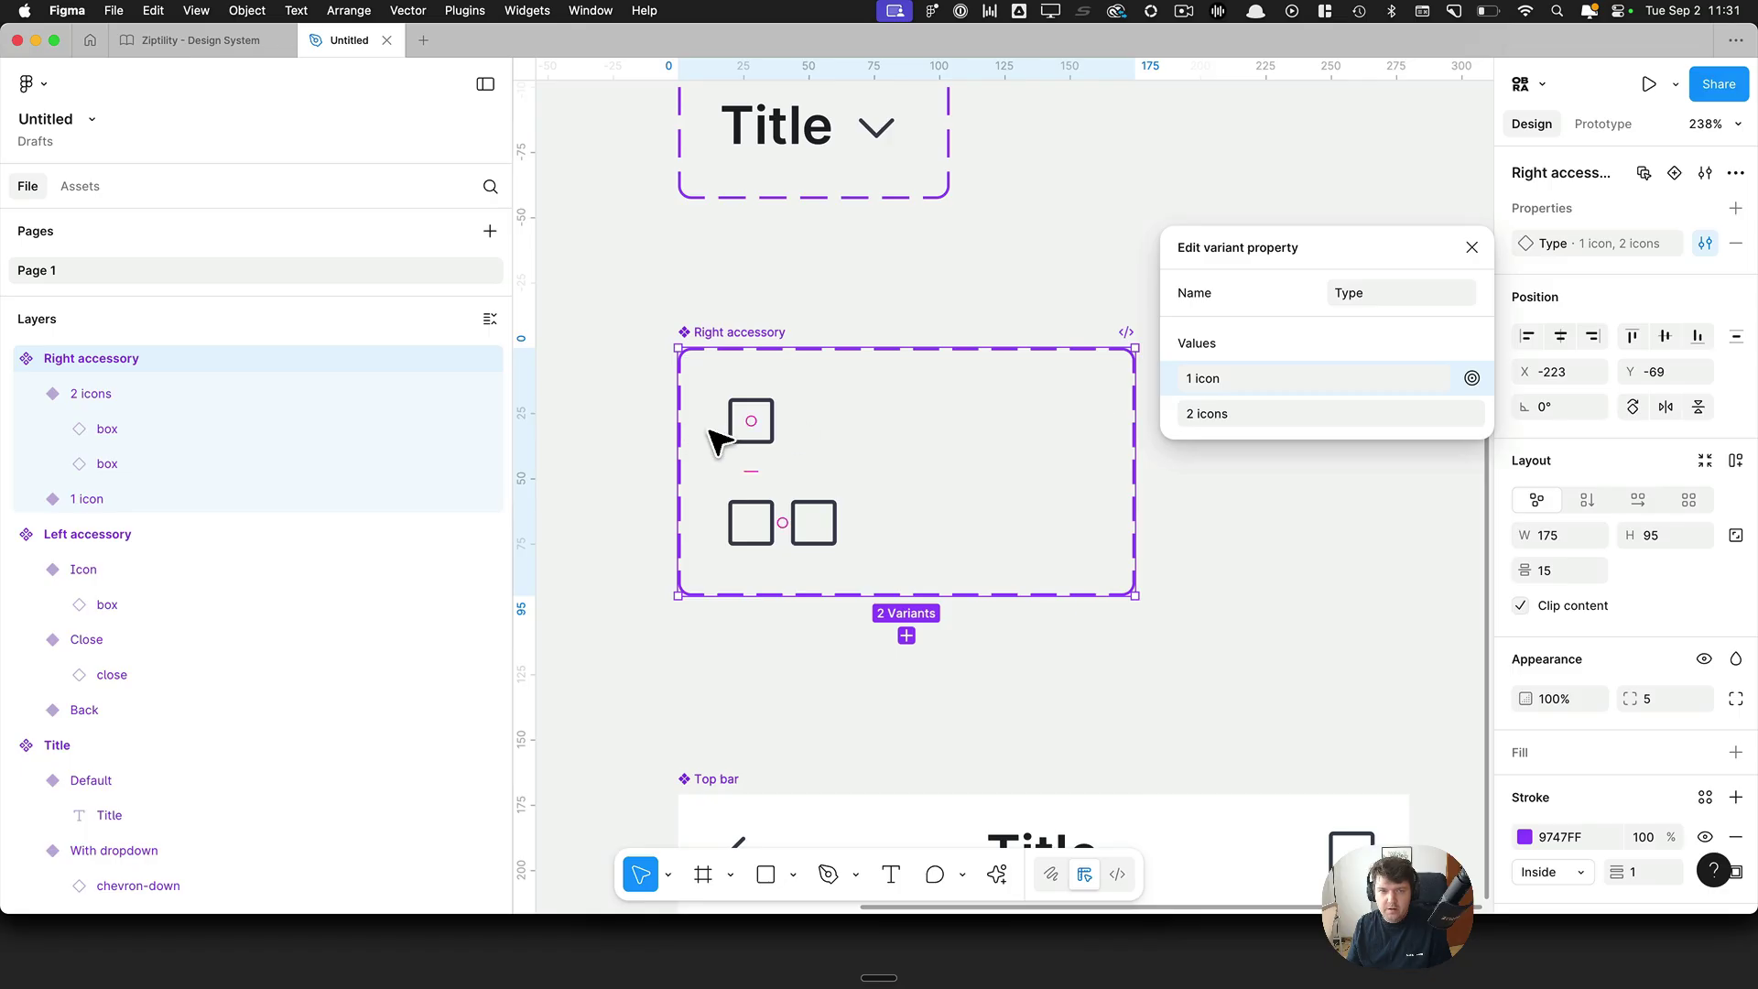
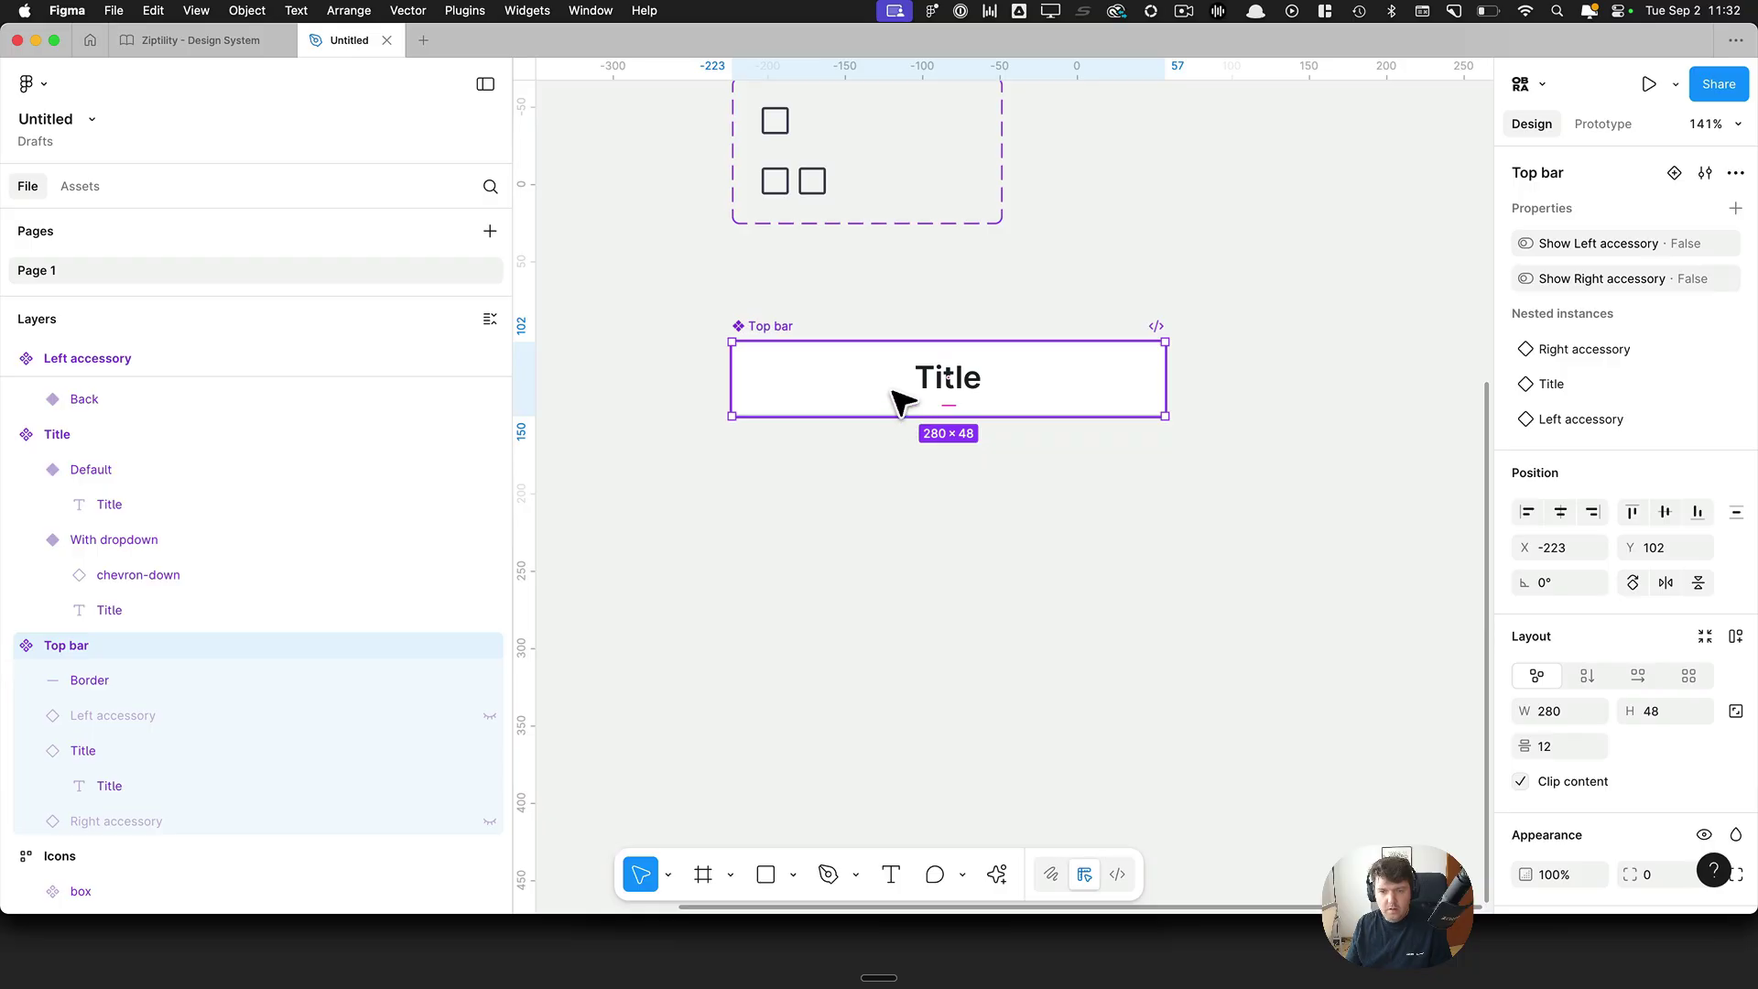
Step: Draw a frame in the empty area beside the component column and size it to 390 × 844
scroll(894, 389, "left", 1)
scroll(870, 469, "down", 6)
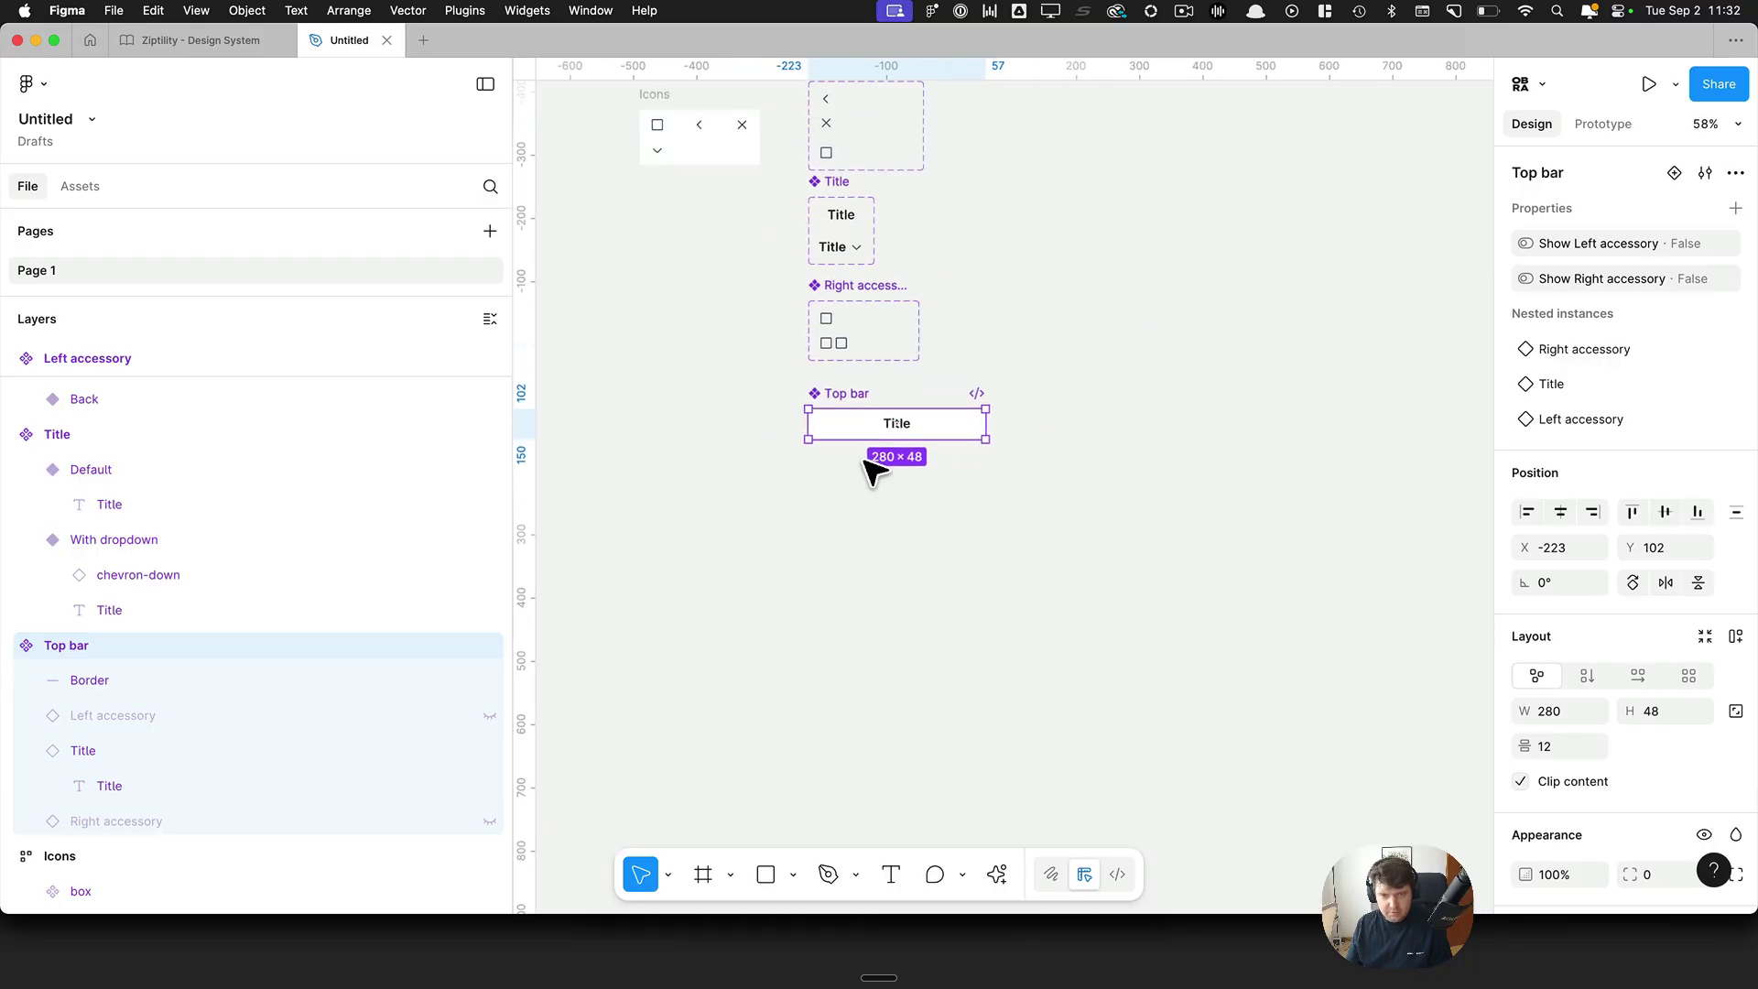
scroll(860, 467, "up", 2)
key("f")
left_click_drag(1063, 239, 1193, 555)
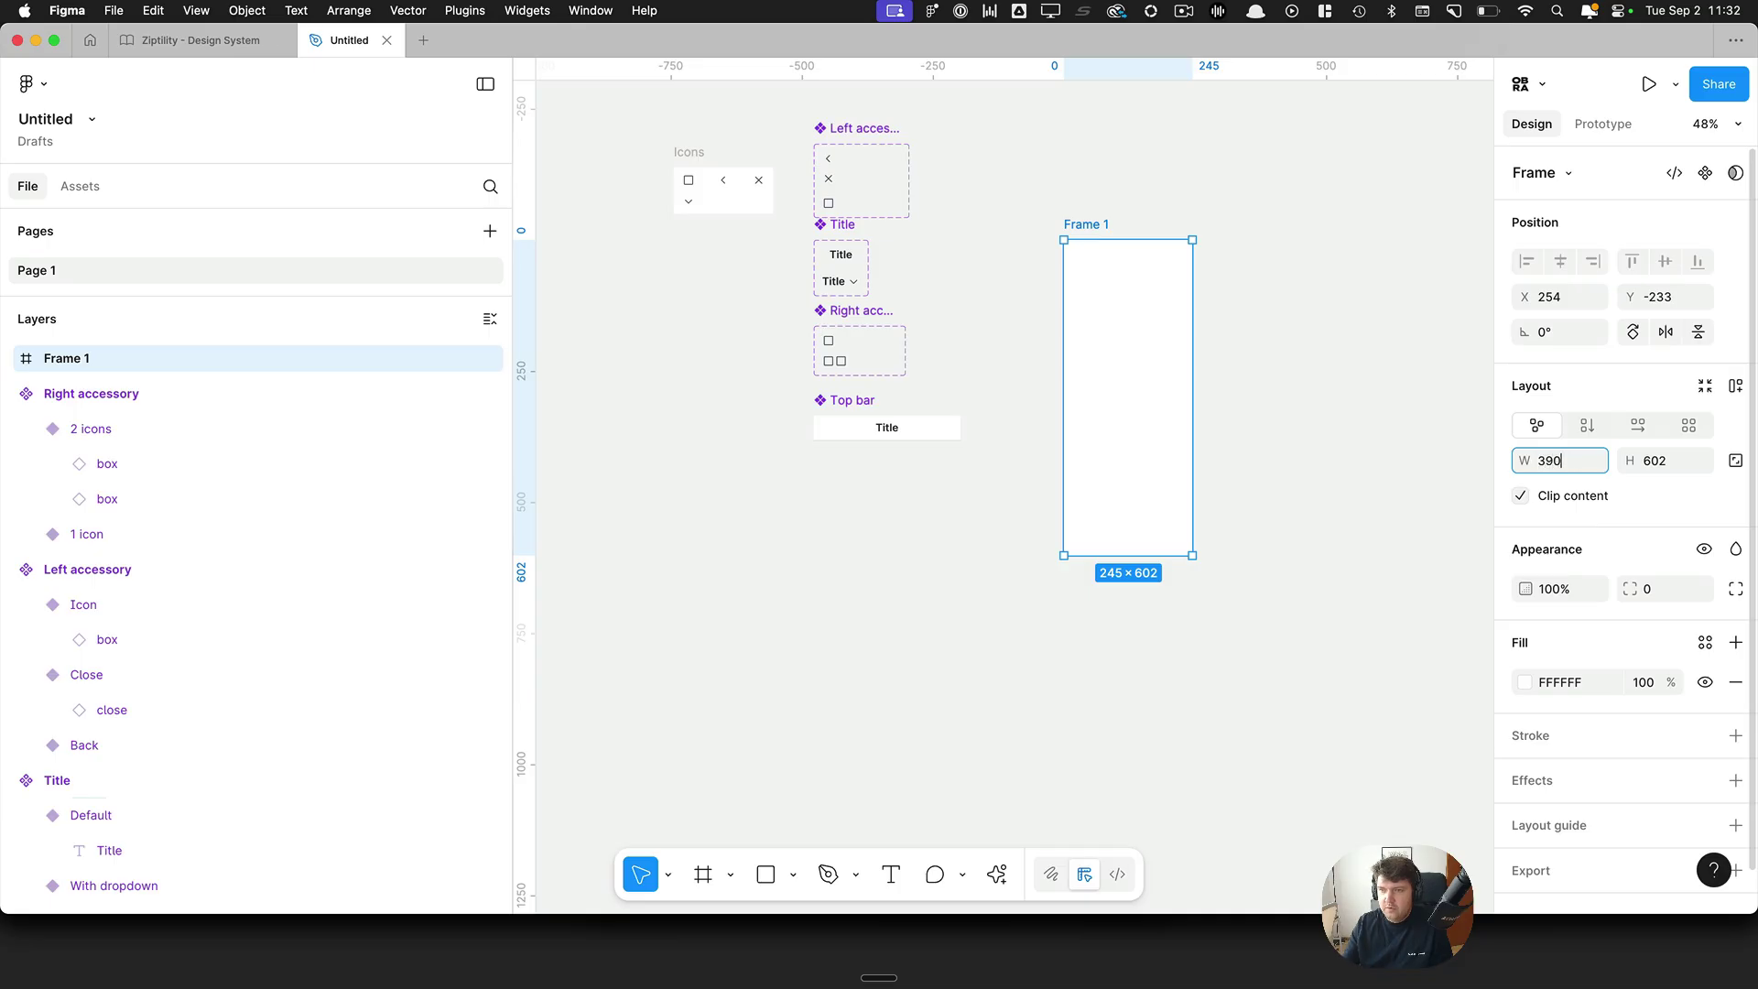
key("Tab")
type("844")
key("Return")
Step: Try to place the Top bar component inside the upper part of Frame 1
left_click(852, 400)
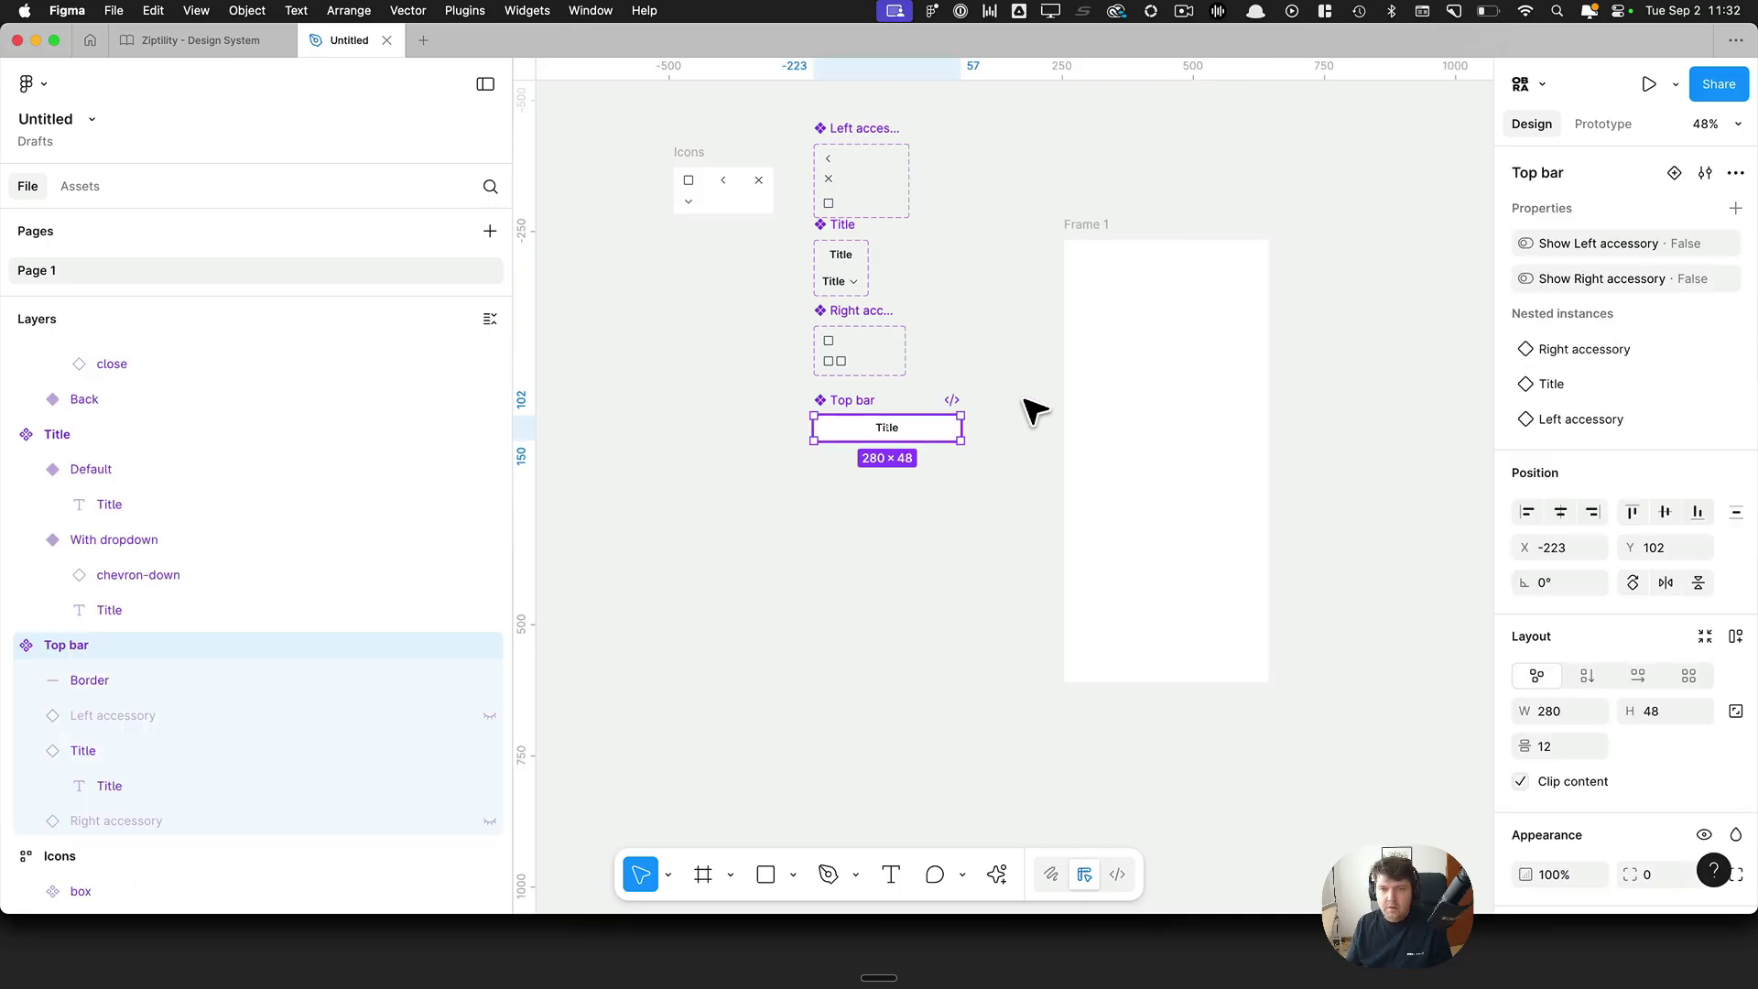
left_click_drag(934, 438, 1206, 294)
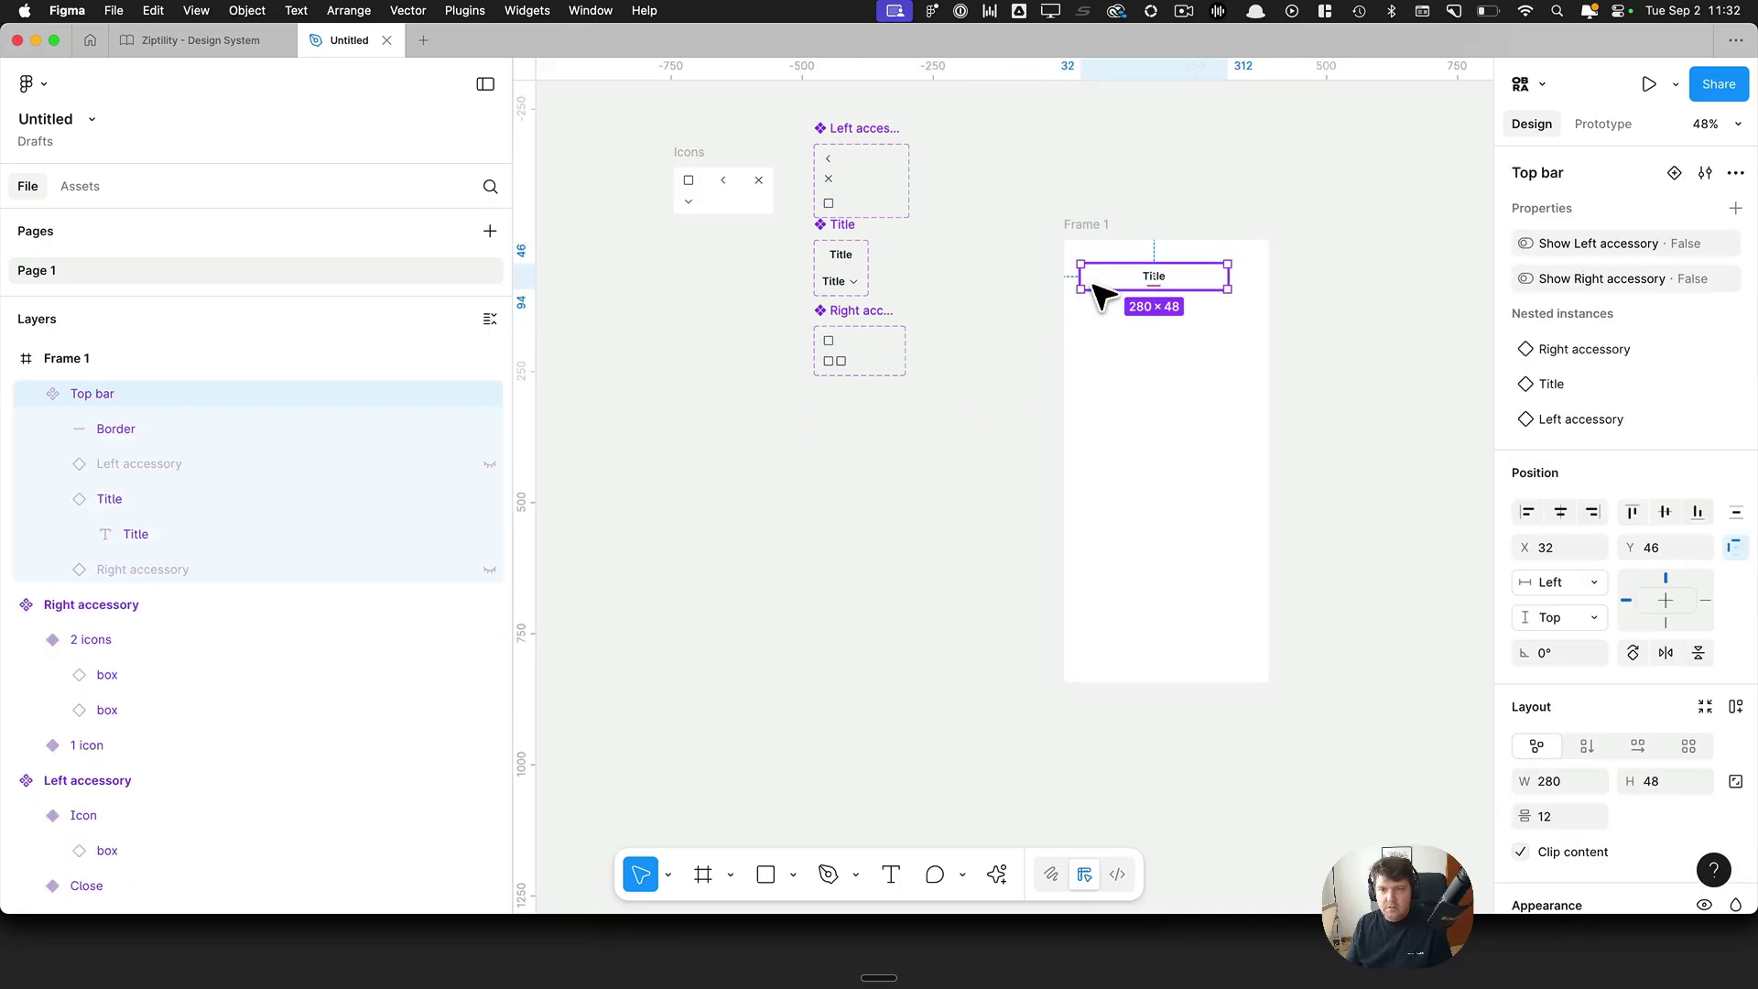
scroll(1044, 283, "left", 1)
left_click(1060, 278)
Step: Position the Top bar component outside the frame below the variant sets at X -311, Y 165, and resize it to 390 × 56
left_click_drag(1163, 265, 862, 449)
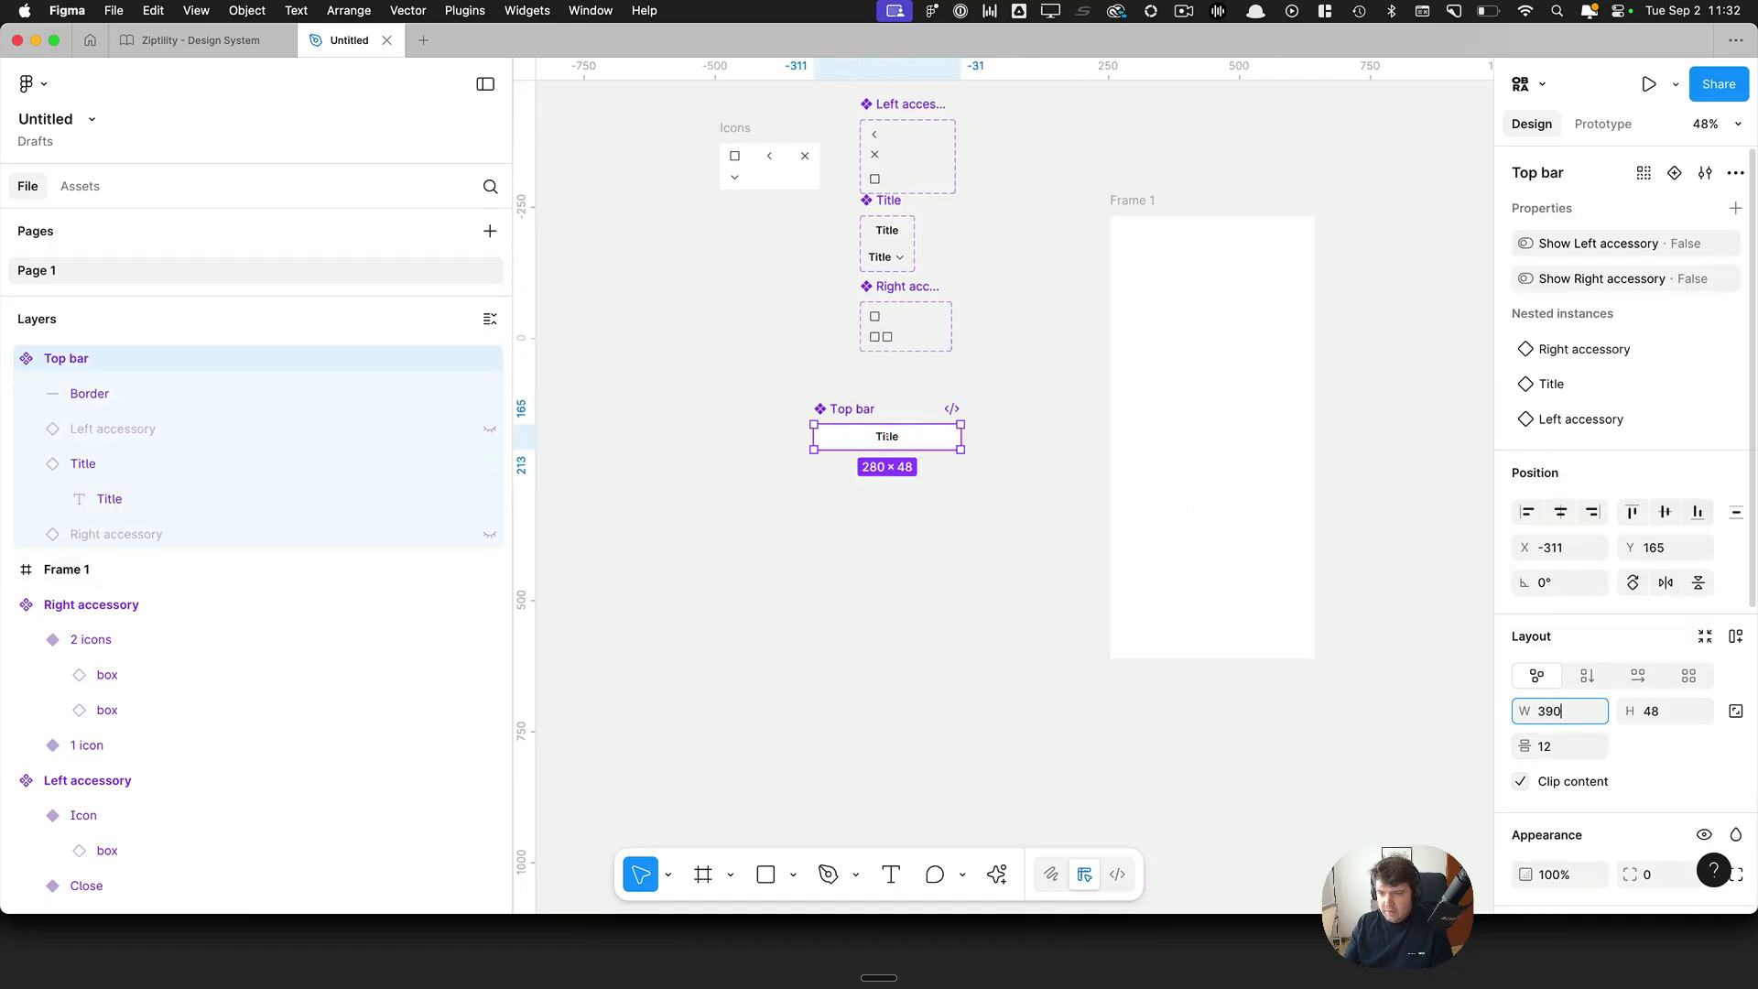
key("Tab")
type("56")
key("Return")
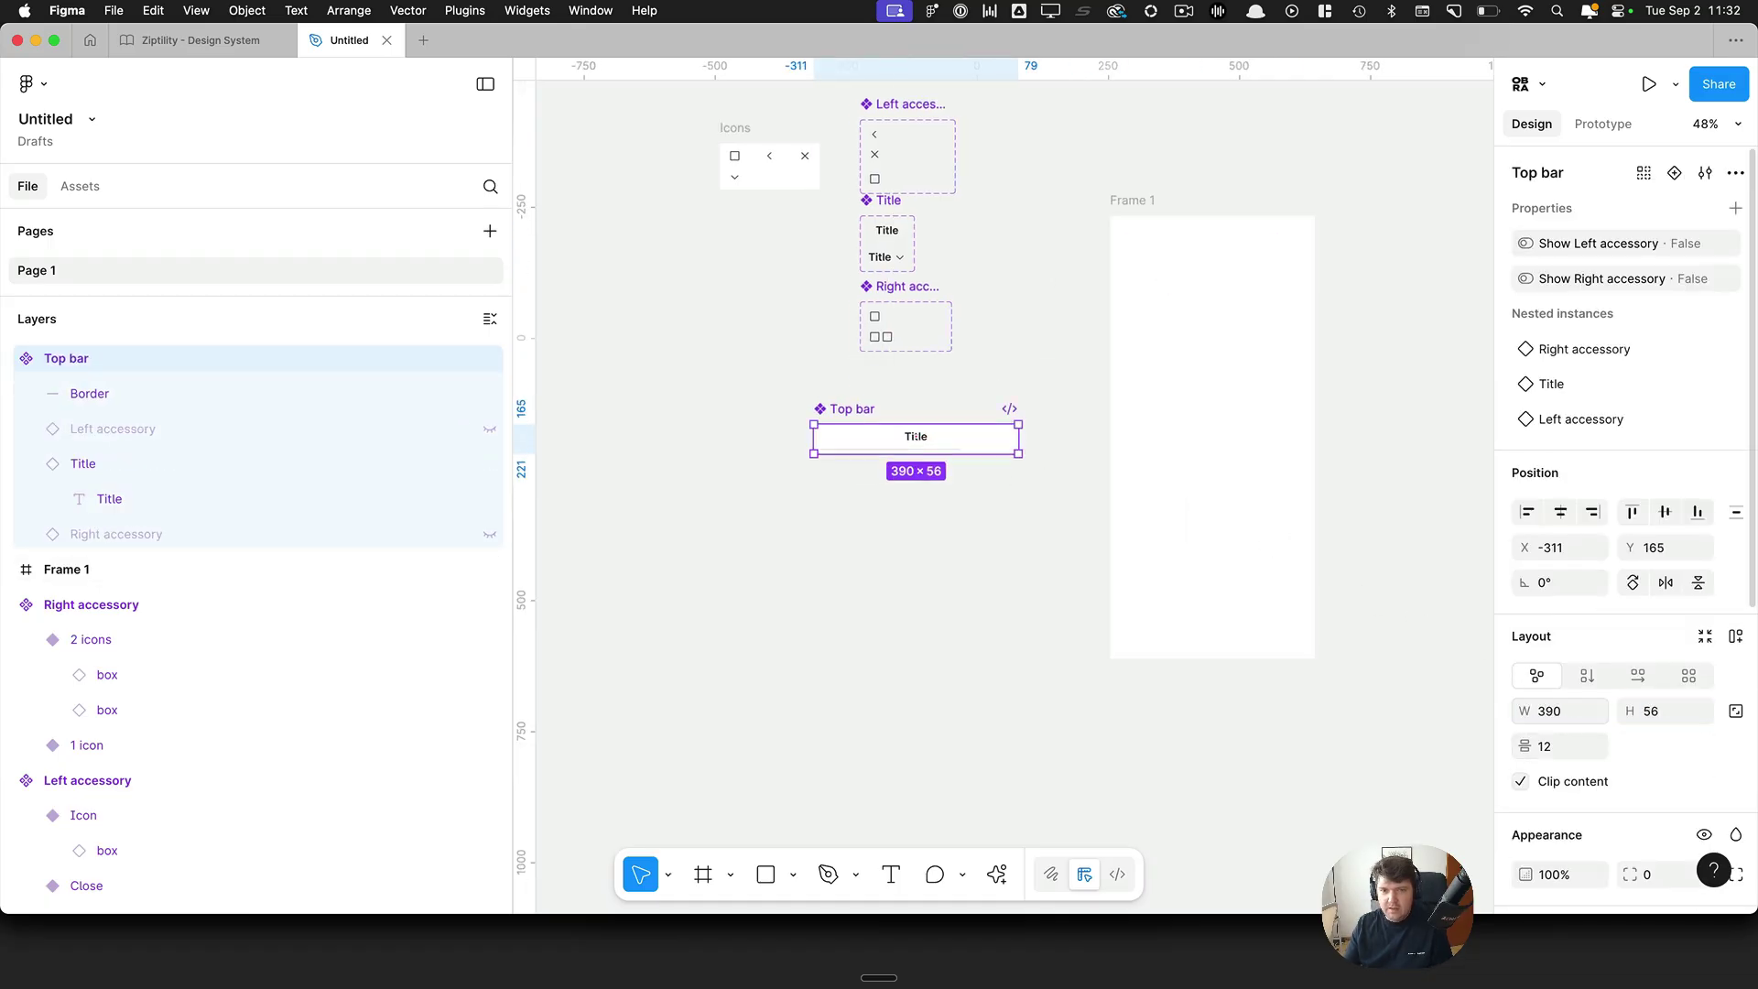
Step: Align the Border line to the bottom edge of the Top bar component
scroll(844, 437, "up", 5)
left_click(891, 542)
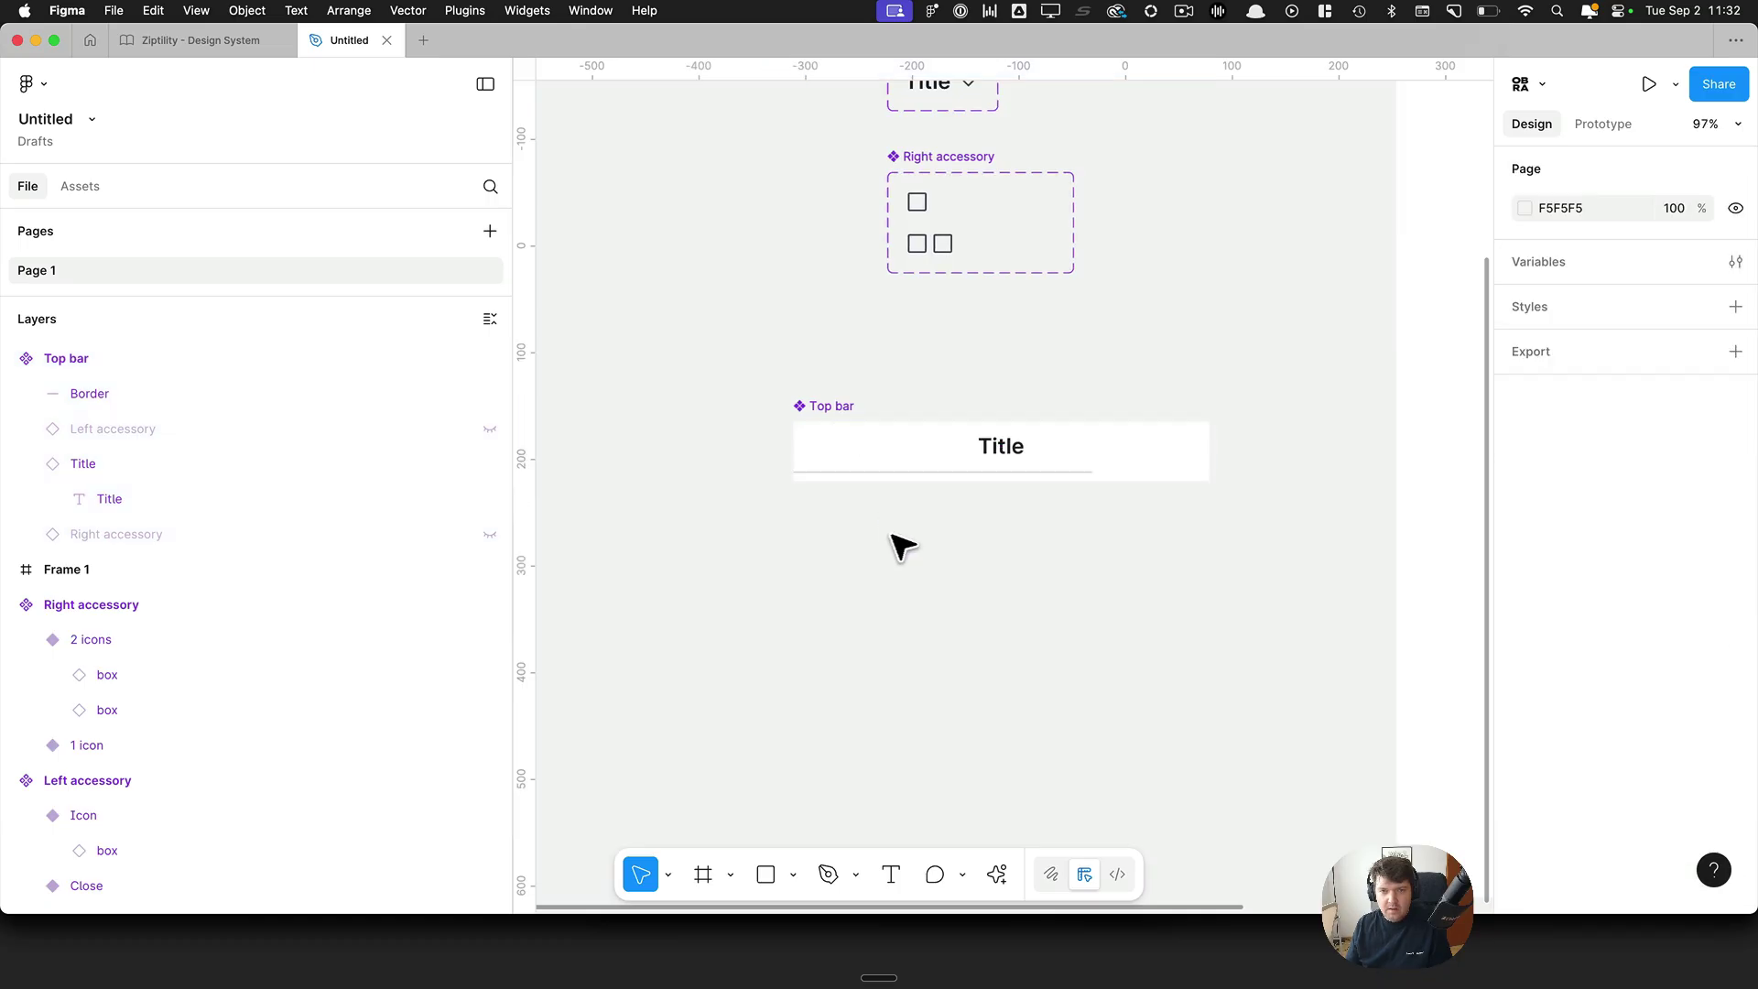
left_click(887, 474)
scroll(944, 545, "up", 3)
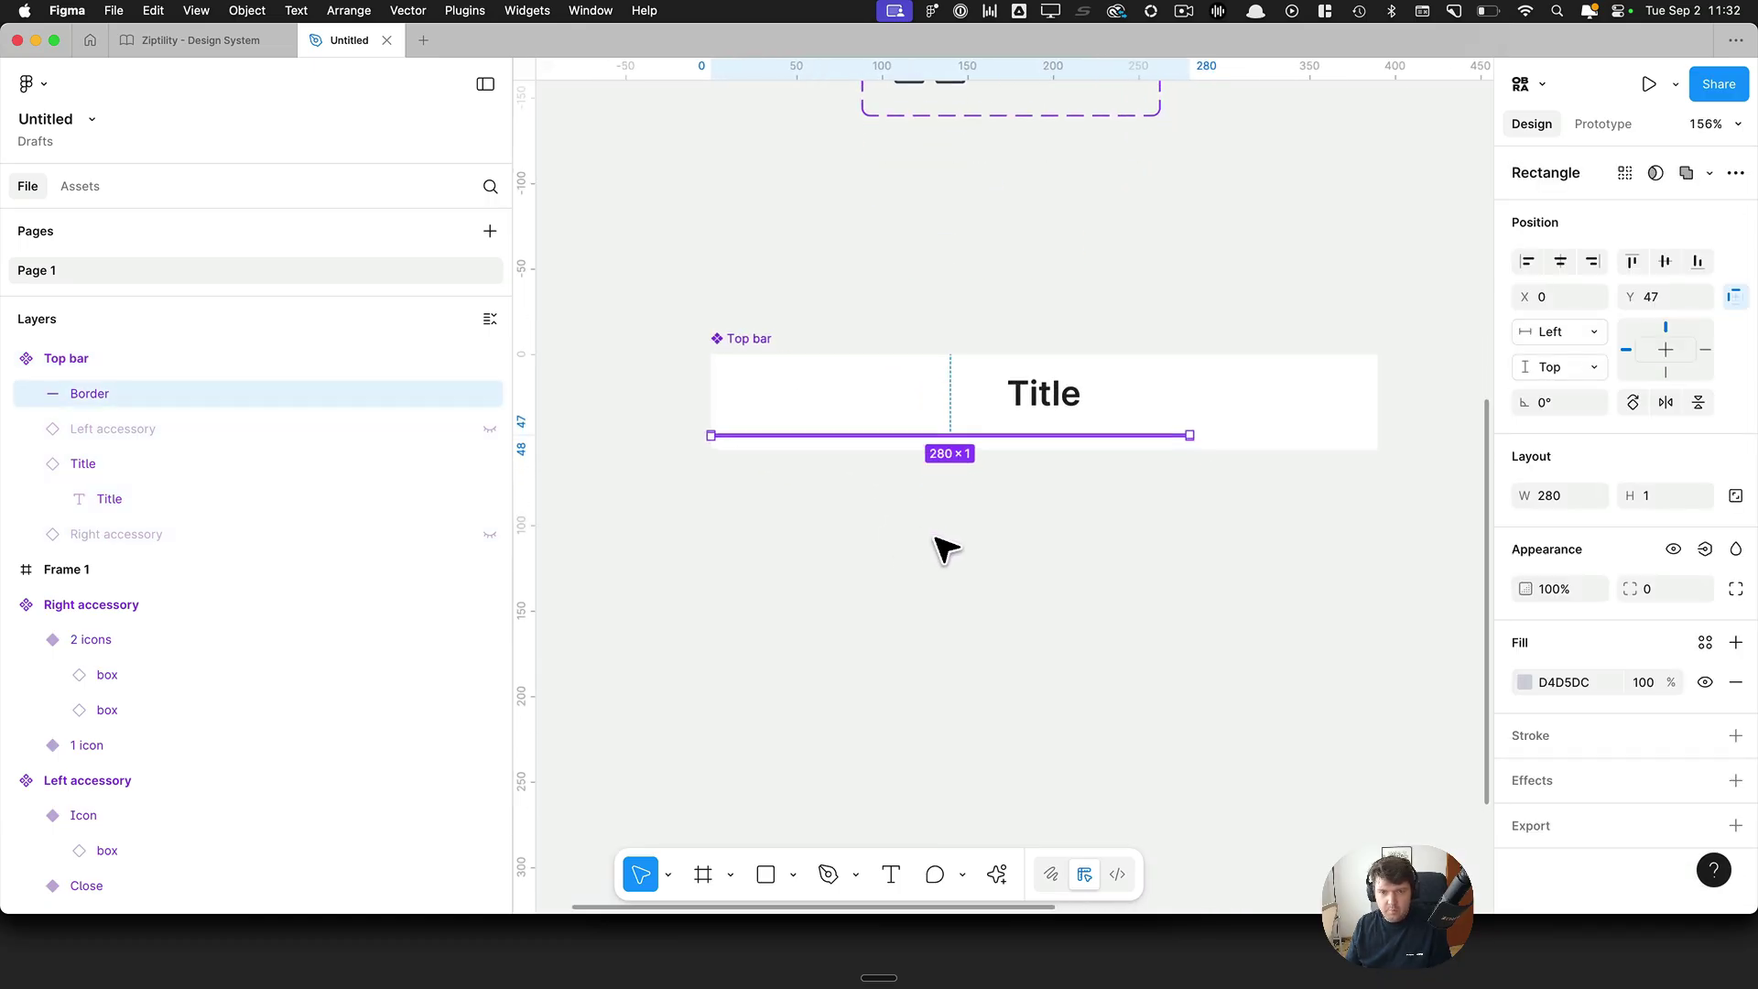
key("alt+s")
scroll(1226, 449, "up", 1)
Step: Set the Border's horizontal constraint to Left + Right and stretch it to the component's full width of 390
left_click(1557, 333)
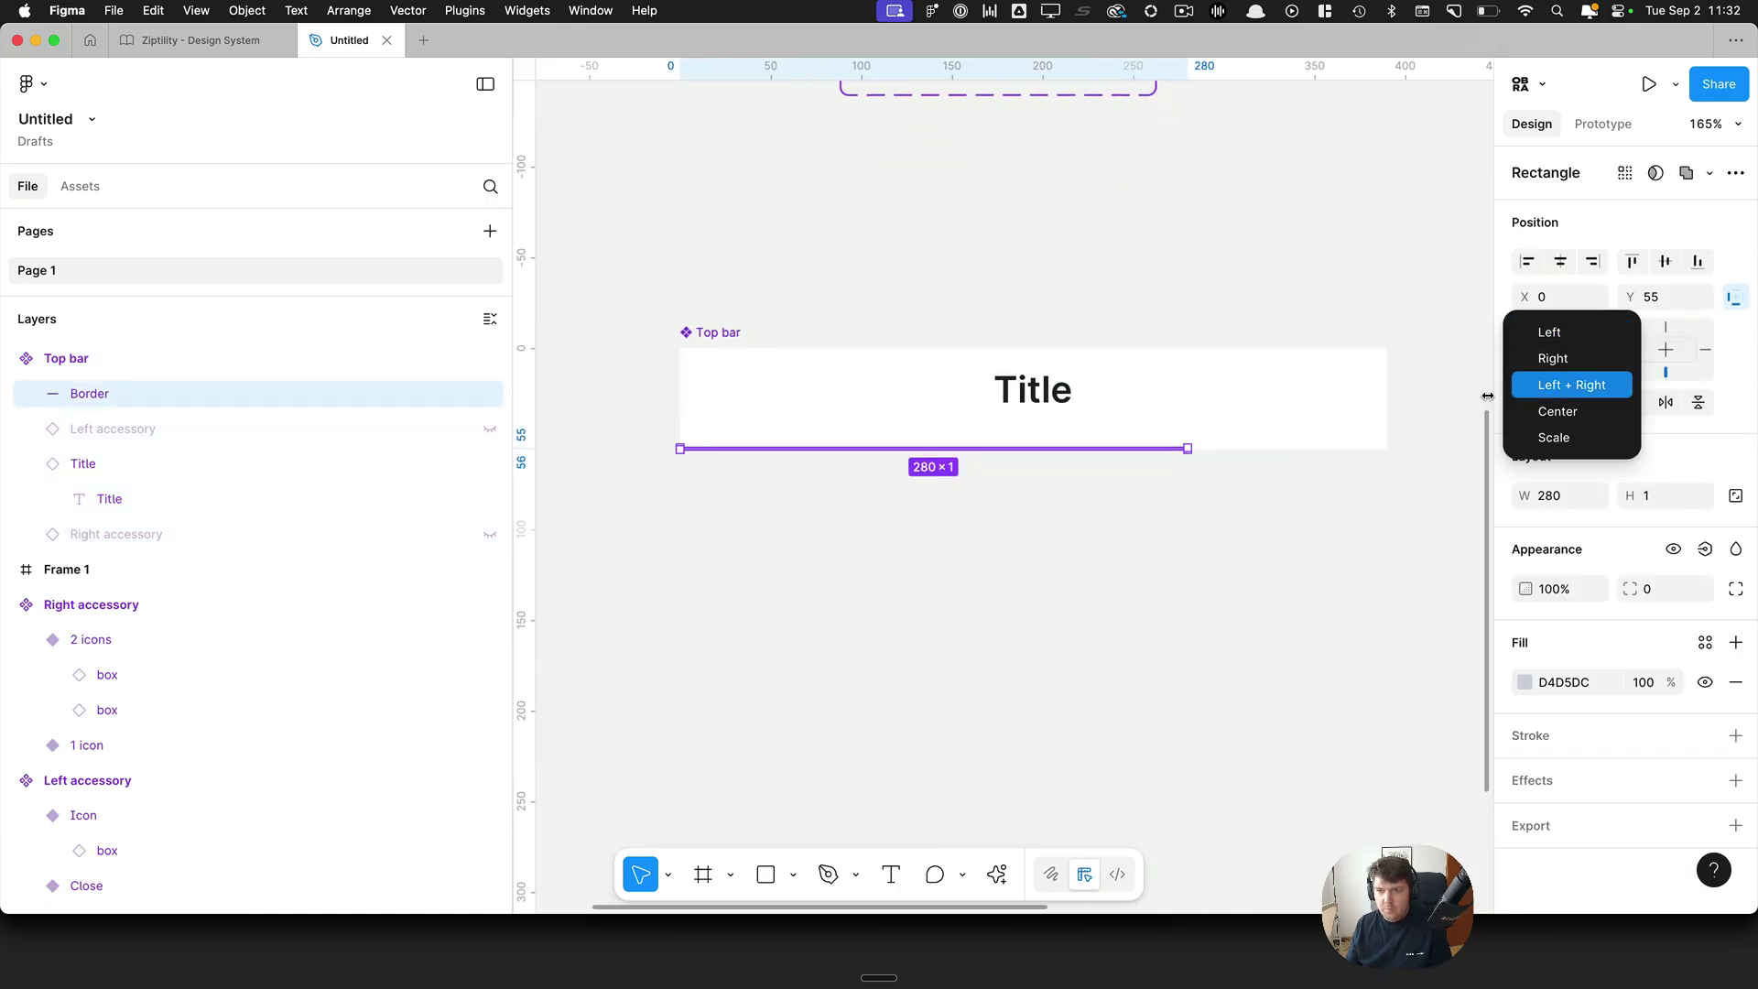
left_click(1530, 385)
left_click_drag(1193, 452, 1407, 470)
left_click(1462, 370)
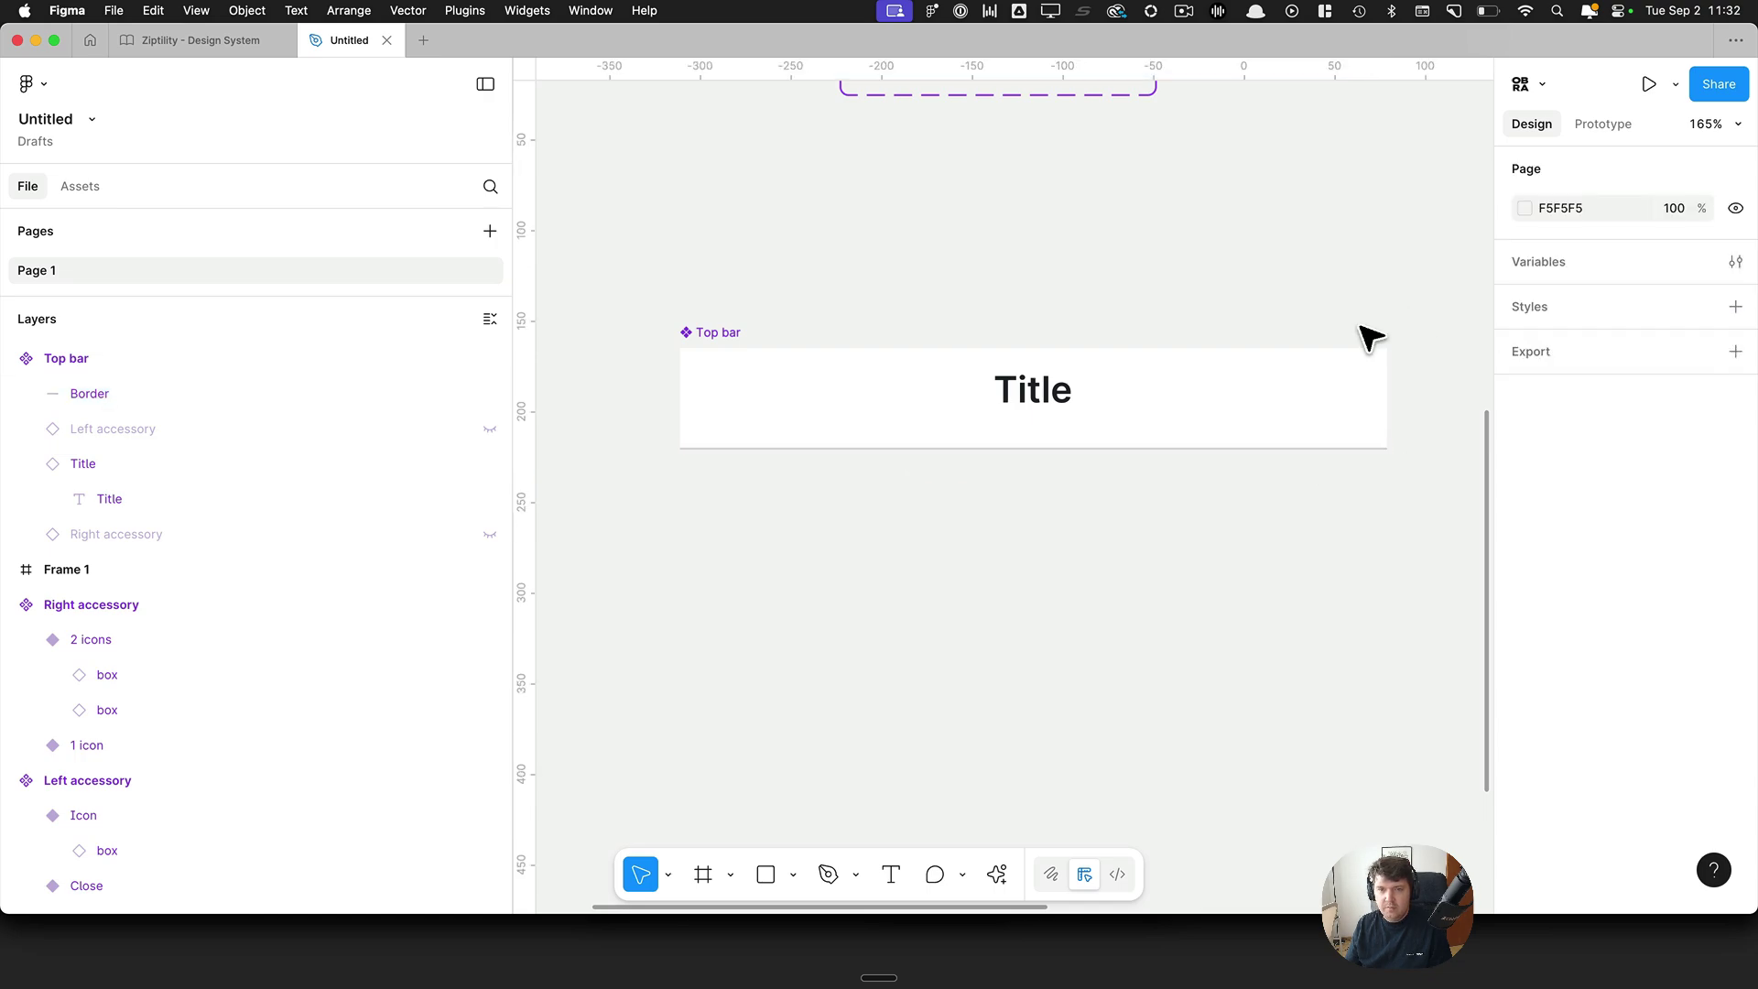
Step: Create a Show Border boolean property with the value True for the Border's visibility
left_click(1030, 449)
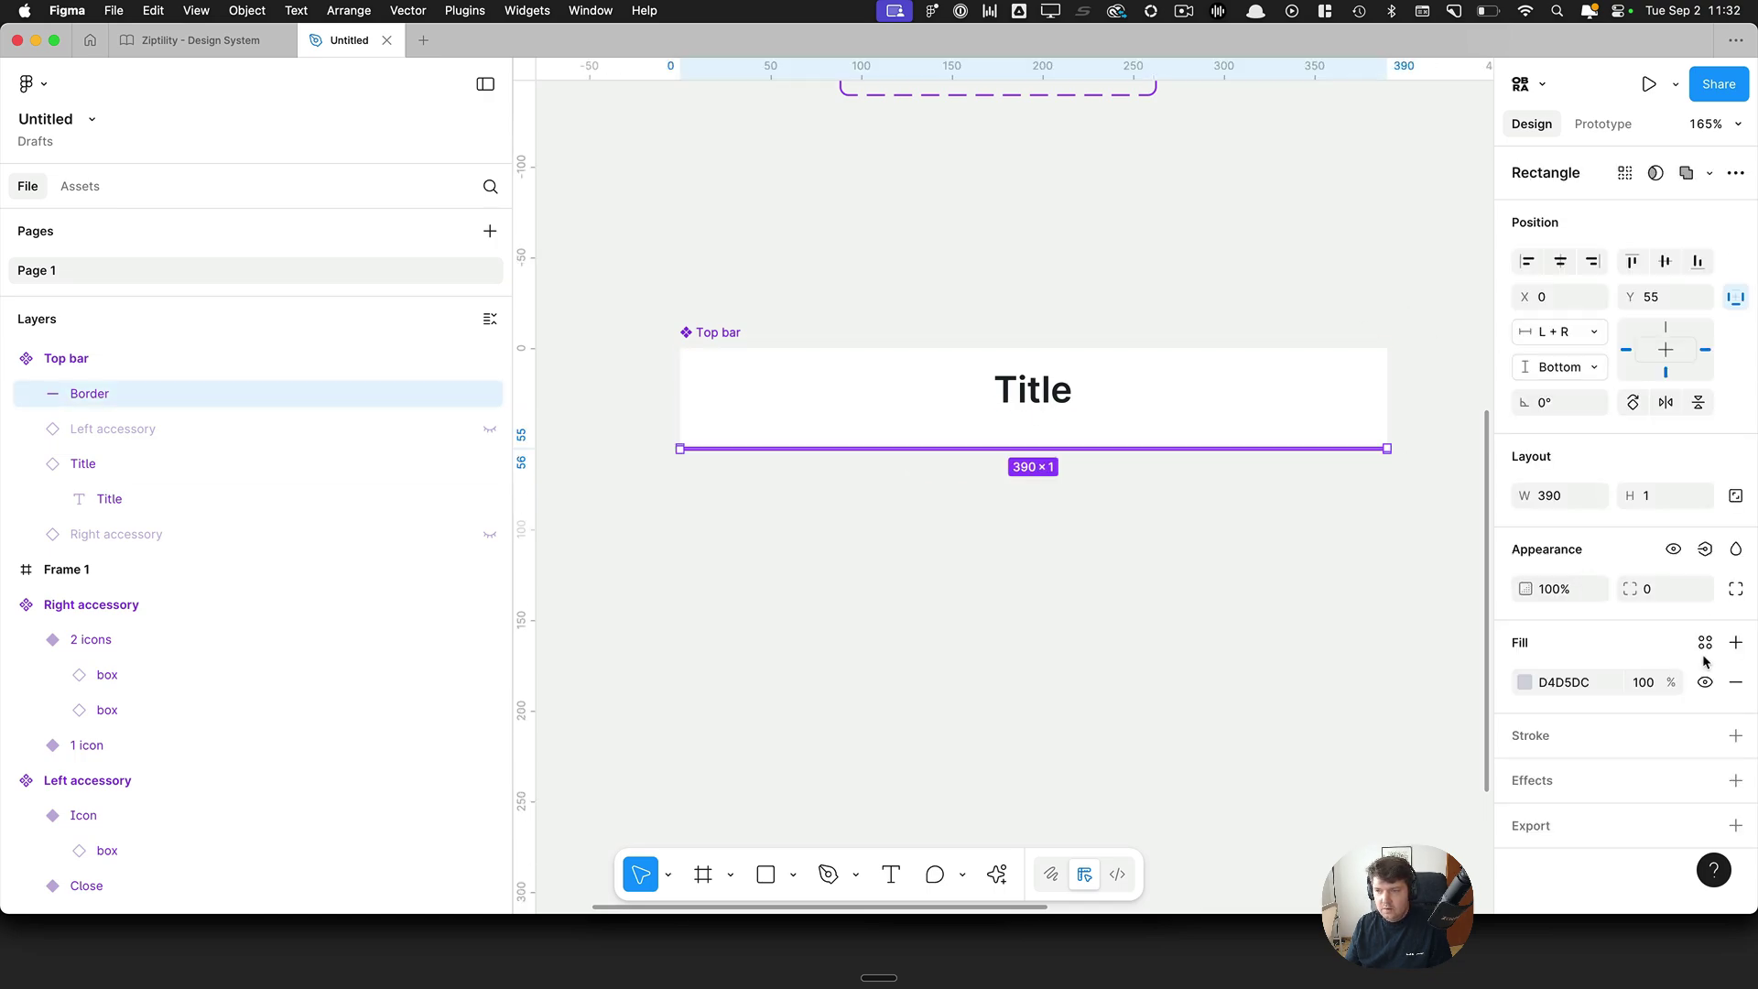
left_click(1702, 550)
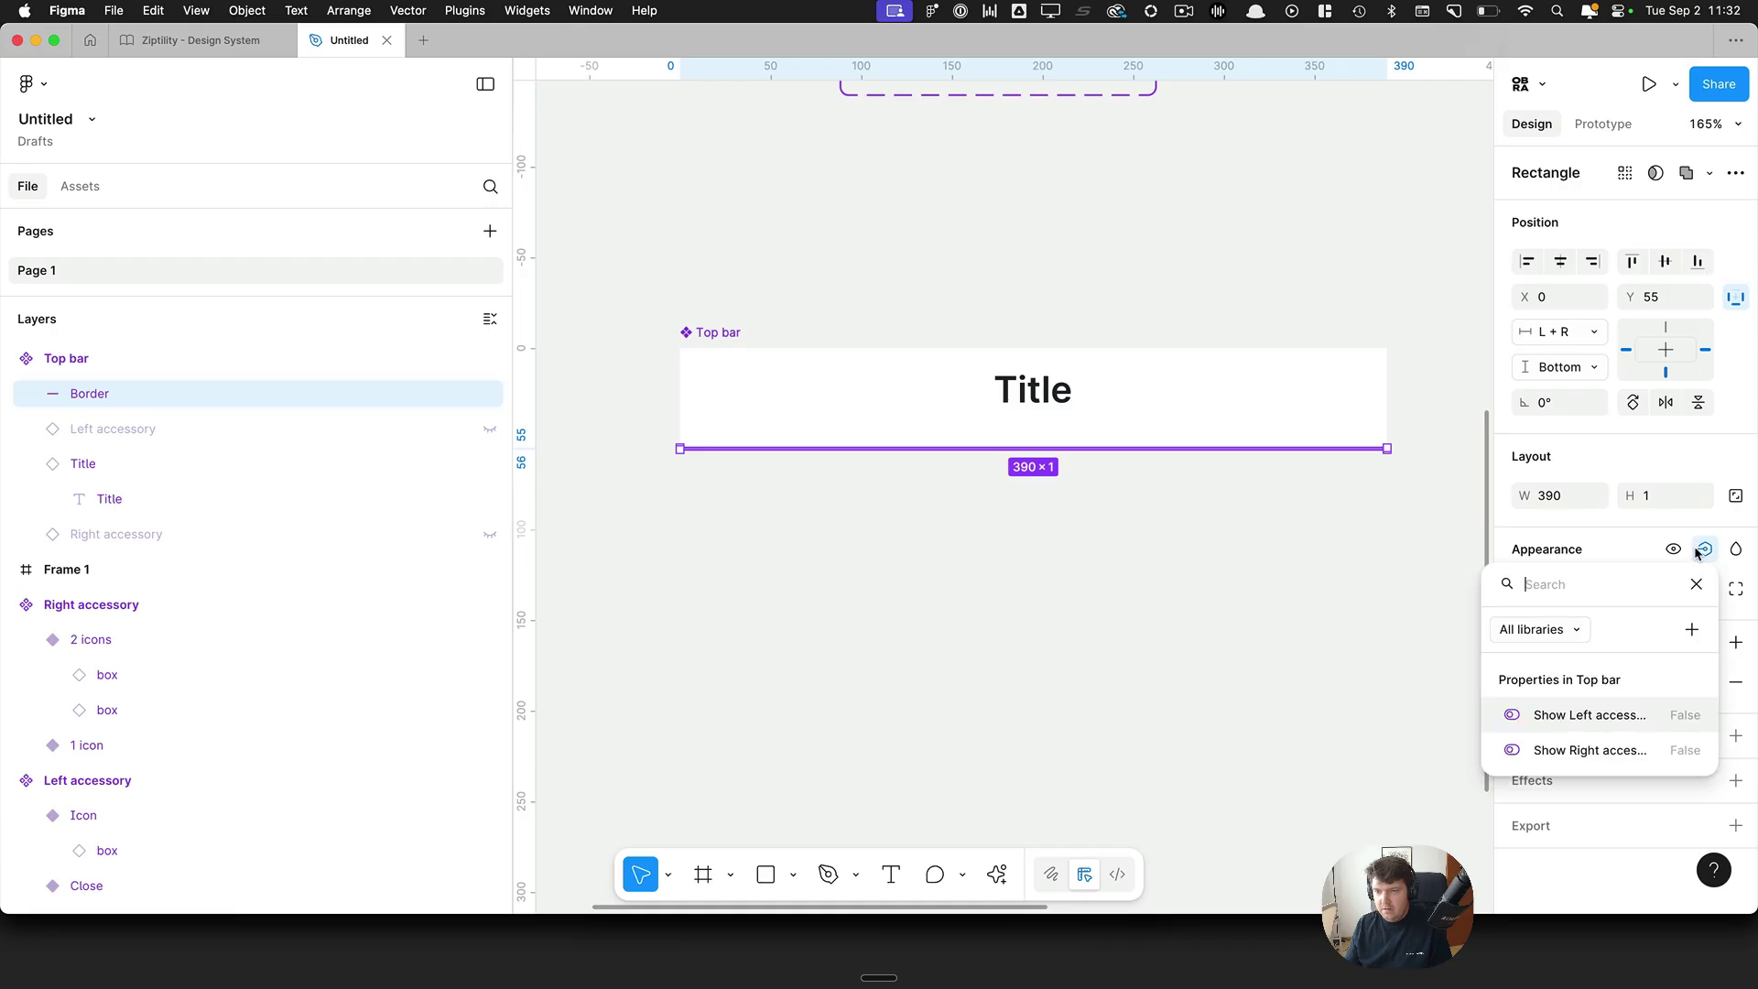
left_click(1691, 629)
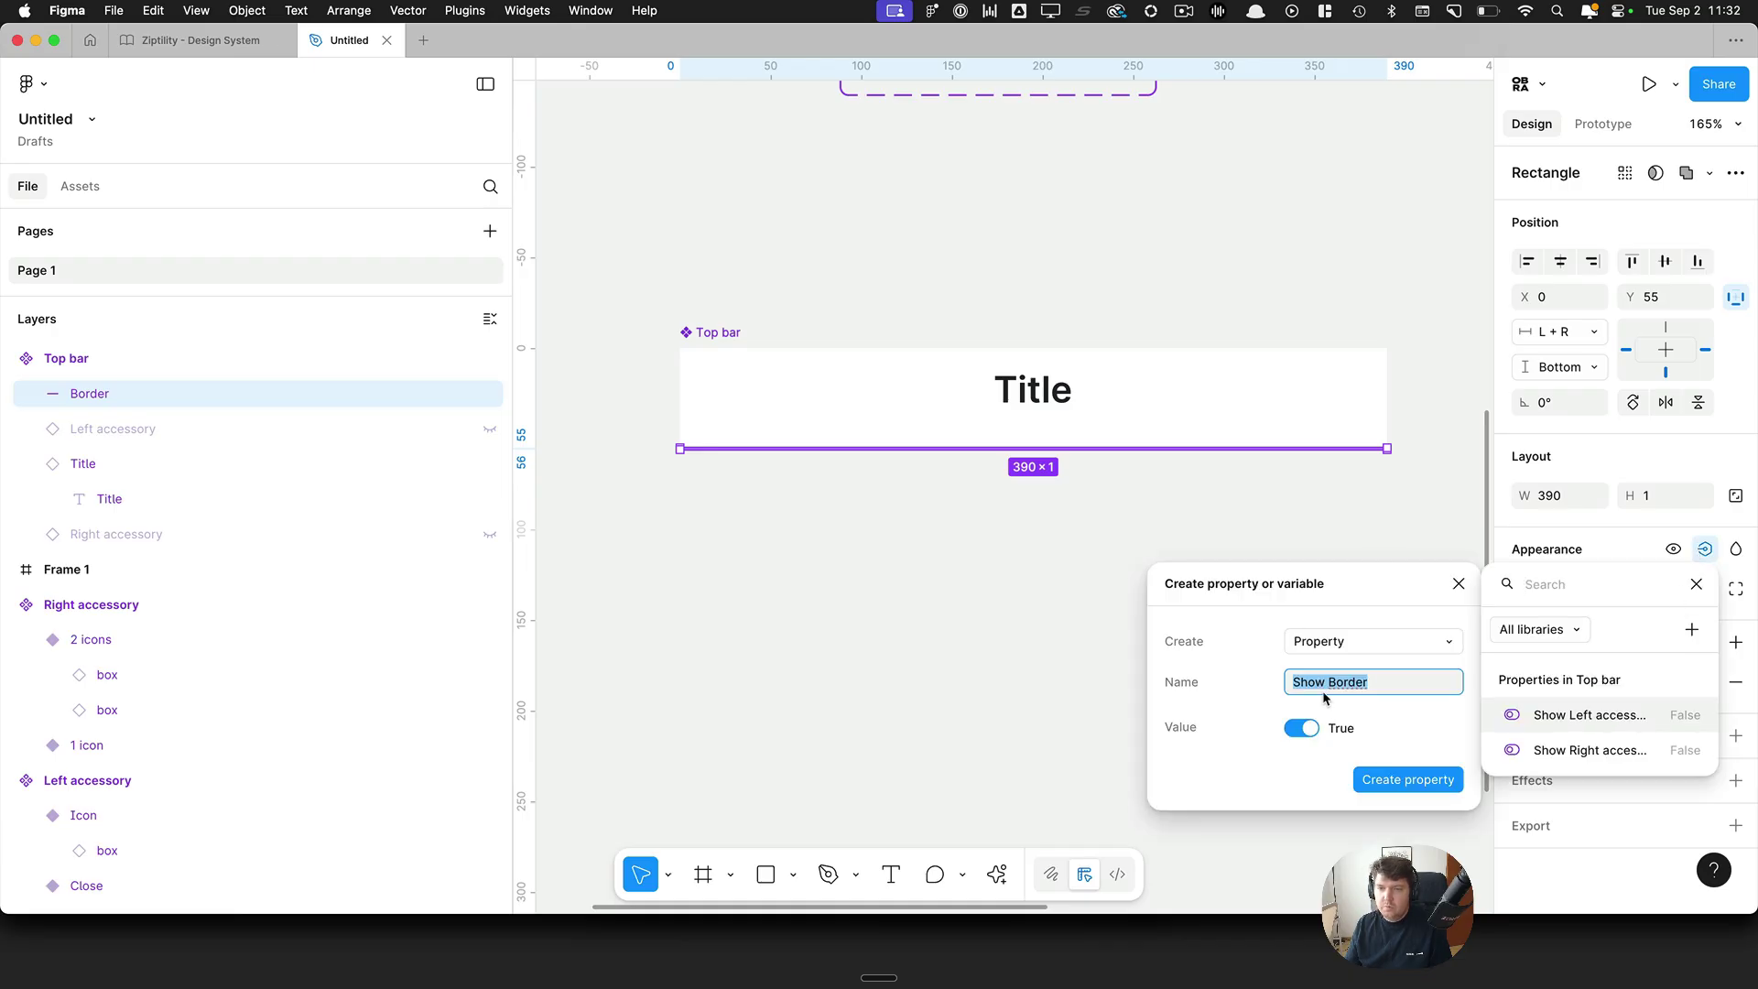
left_click(1392, 779)
Step: Center the Title vertically in the Top bar and place the Left accessory at about X 15, Y 16
left_click(1044, 408)
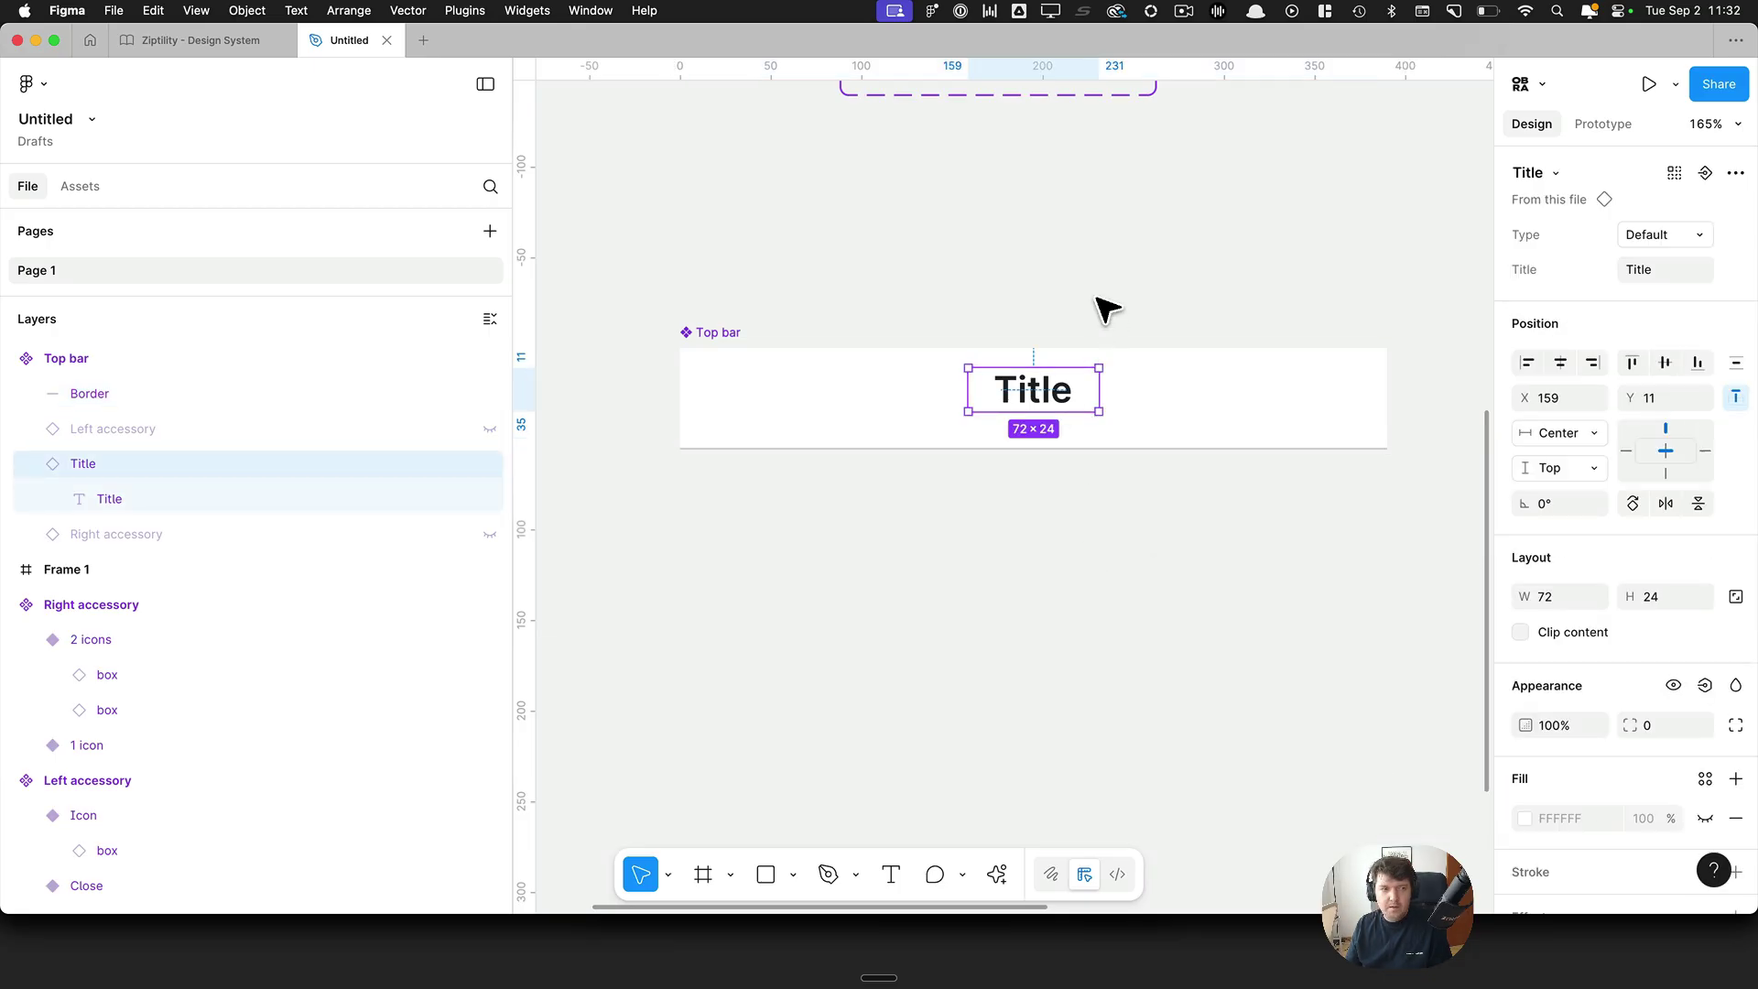
left_click_drag(1063, 388, 1063, 396)
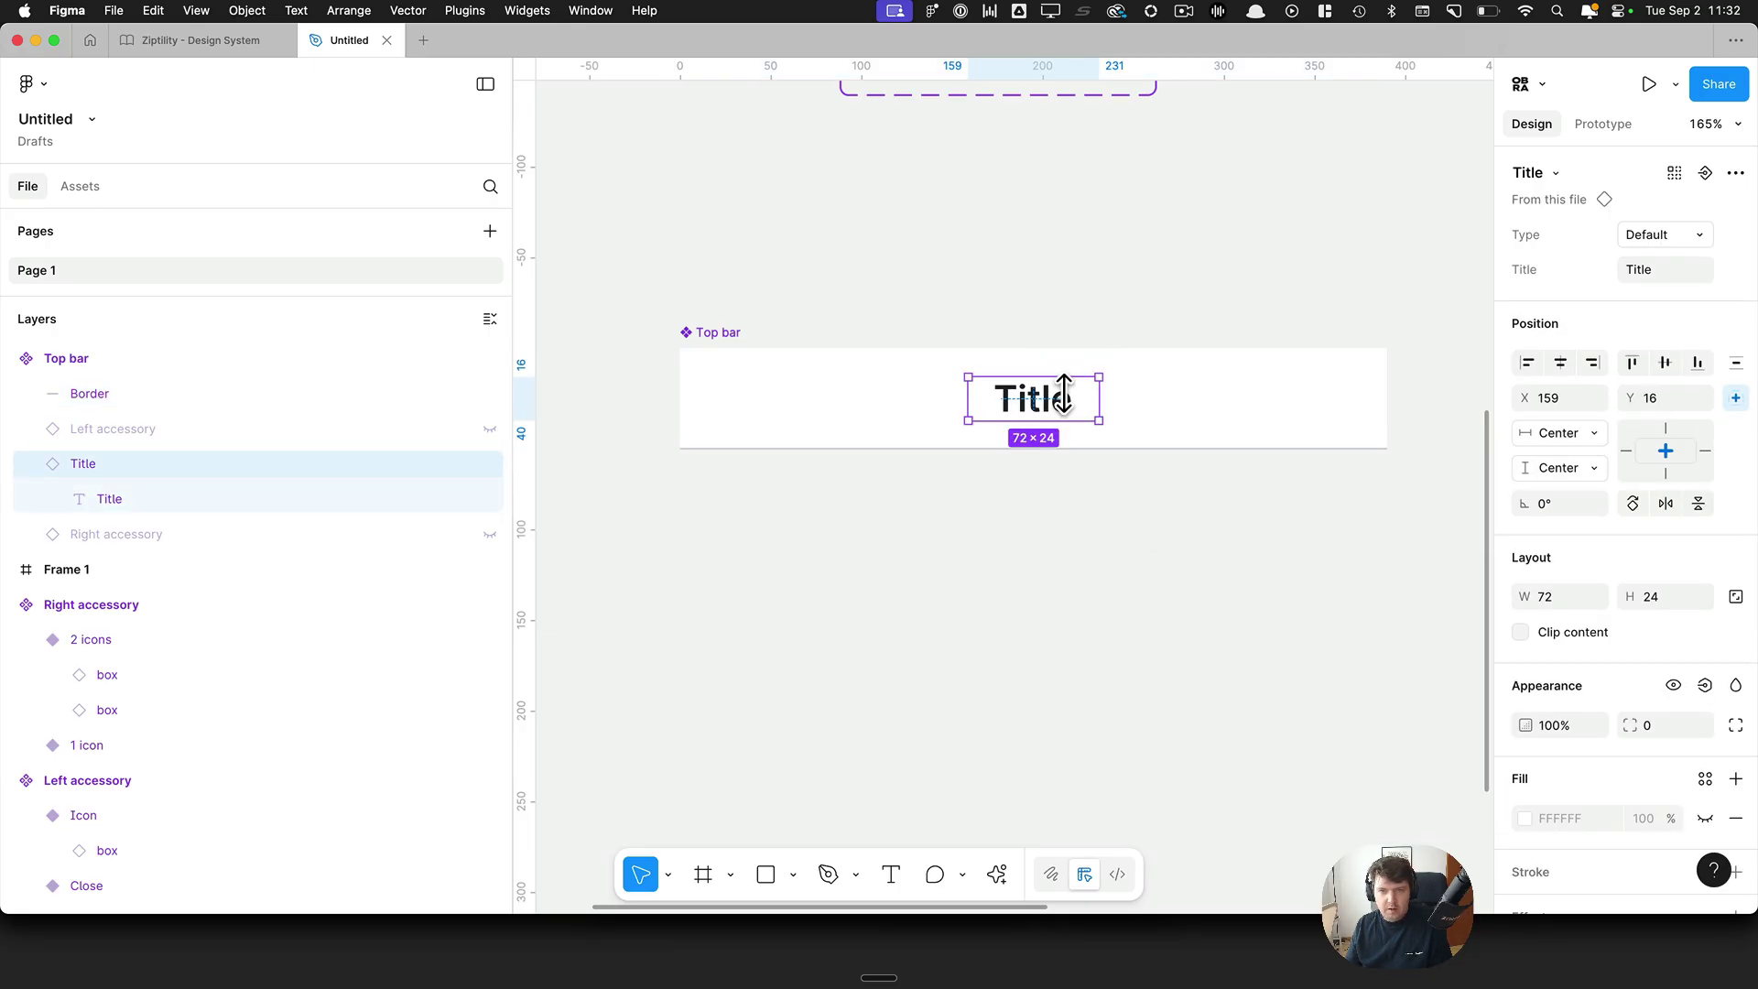
left_click(430, 429)
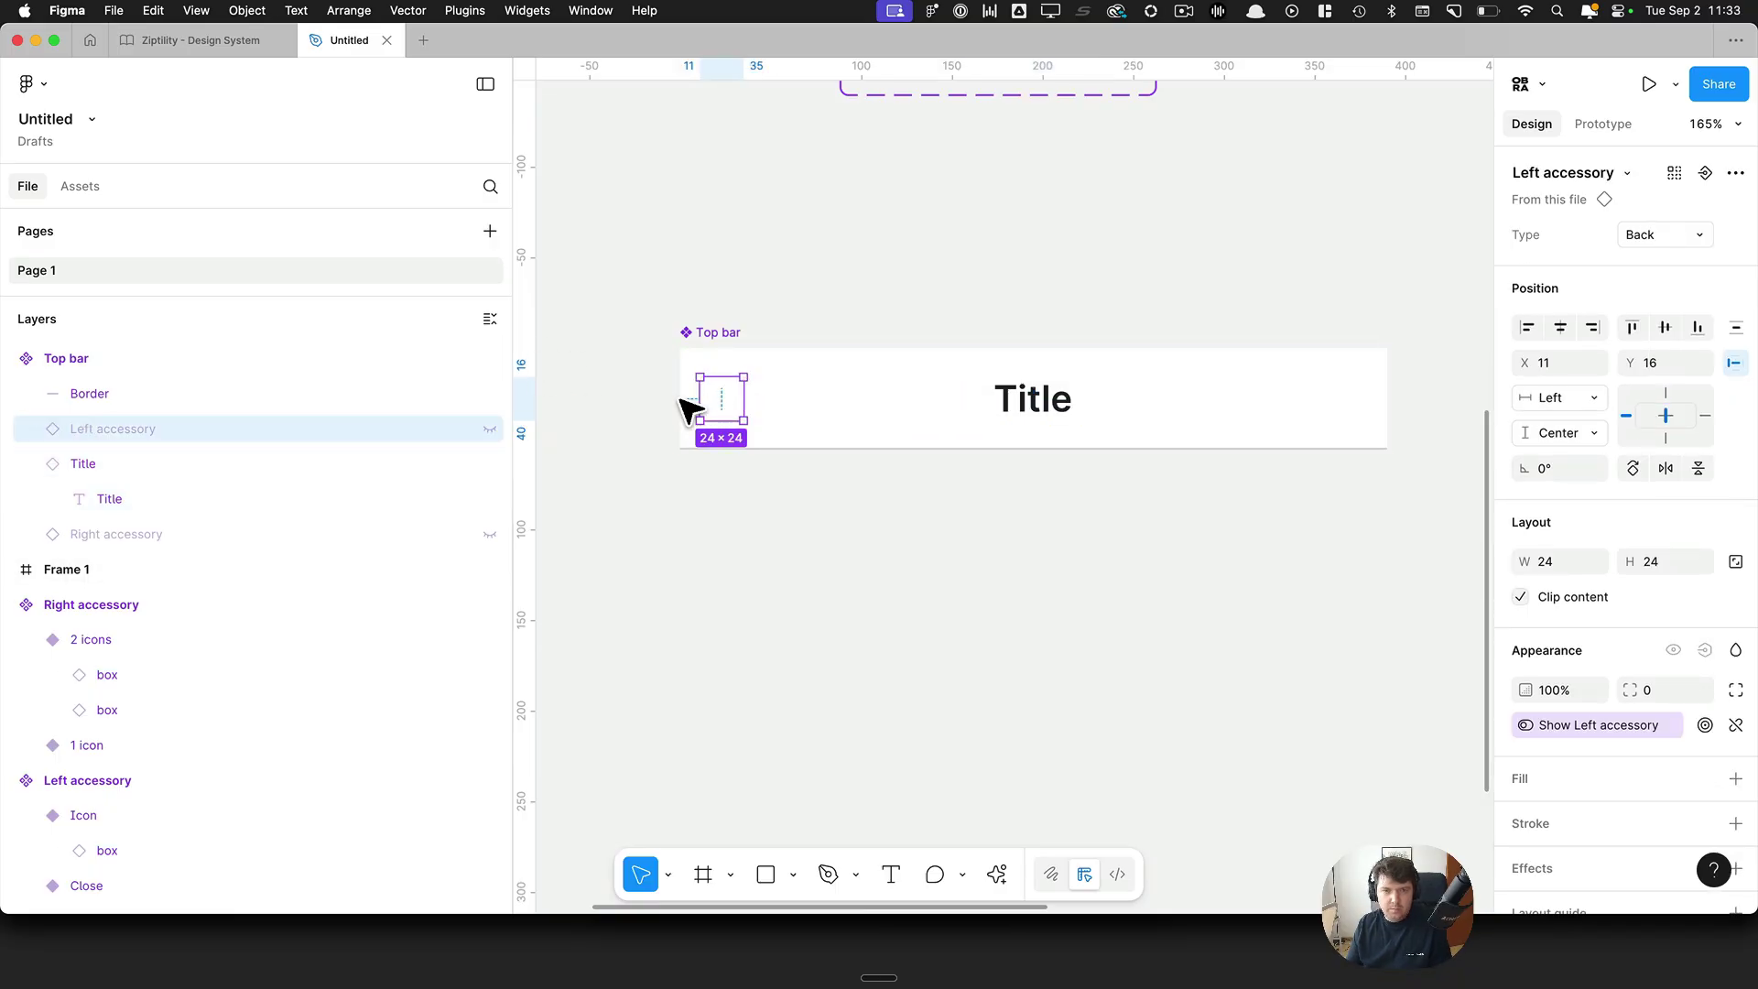
left_click_drag(689, 407, 701, 412)
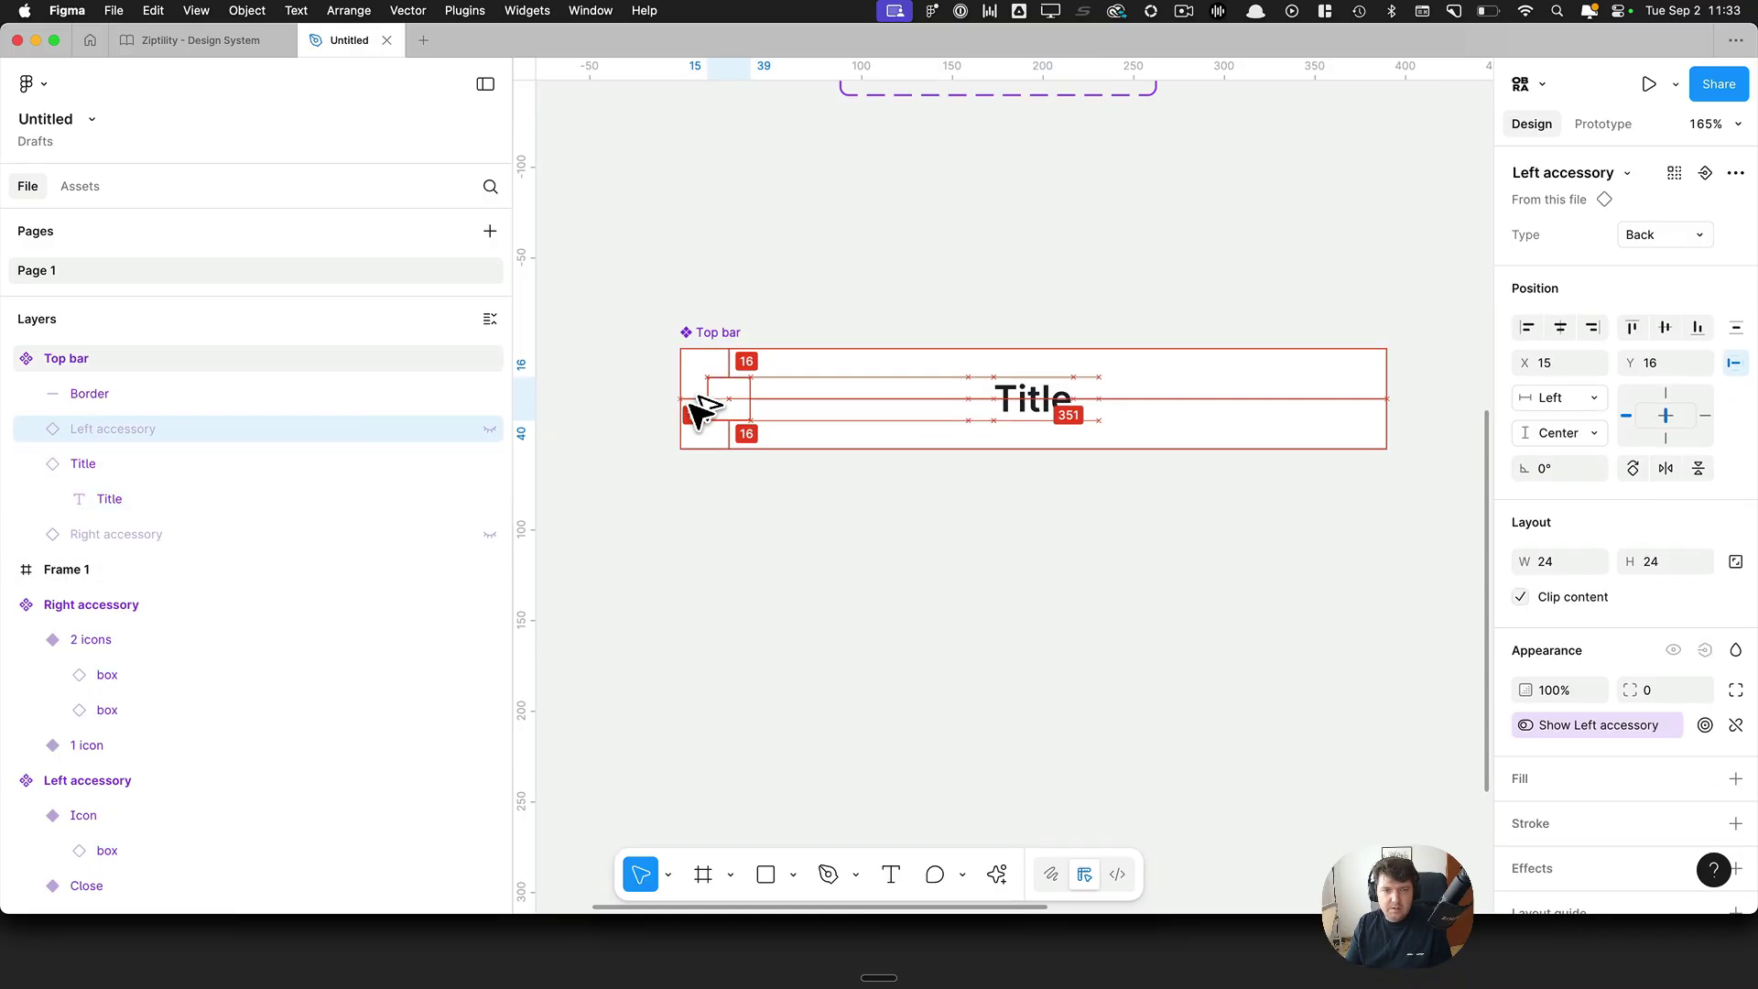
Step: Constrain the Right accessory to the Top bar's right edge and move it to about X 350, Y 15
left_click(277, 532)
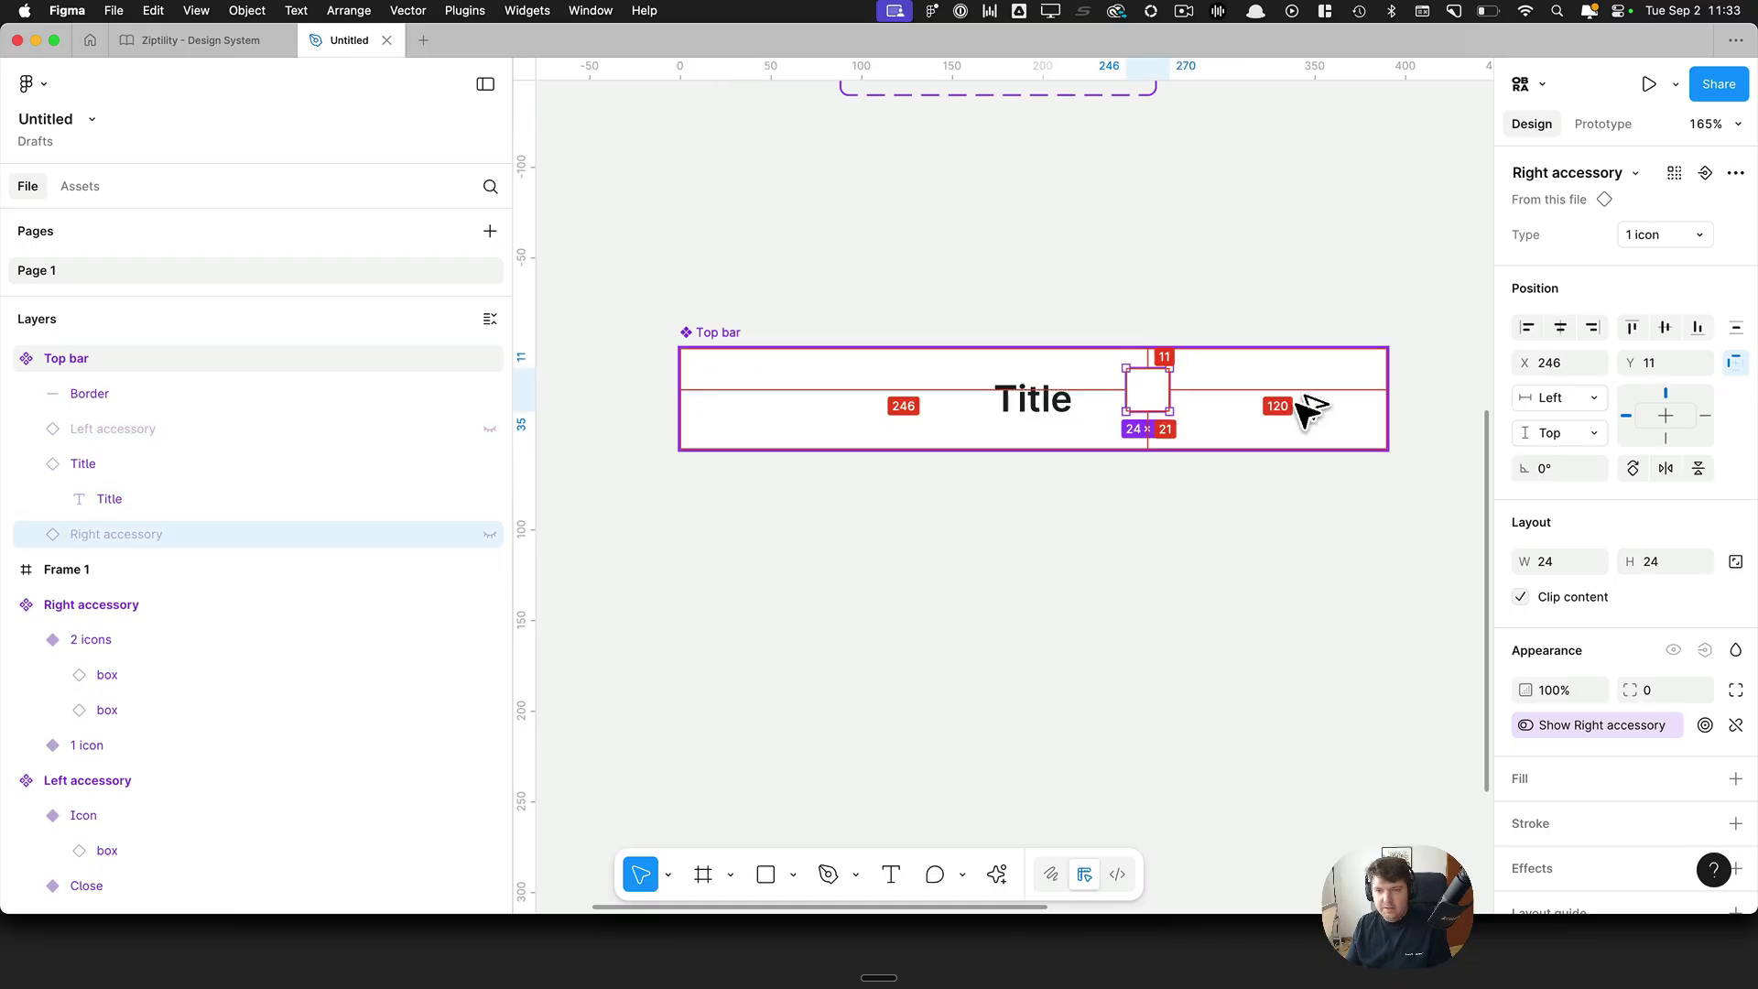
key("alt+d")
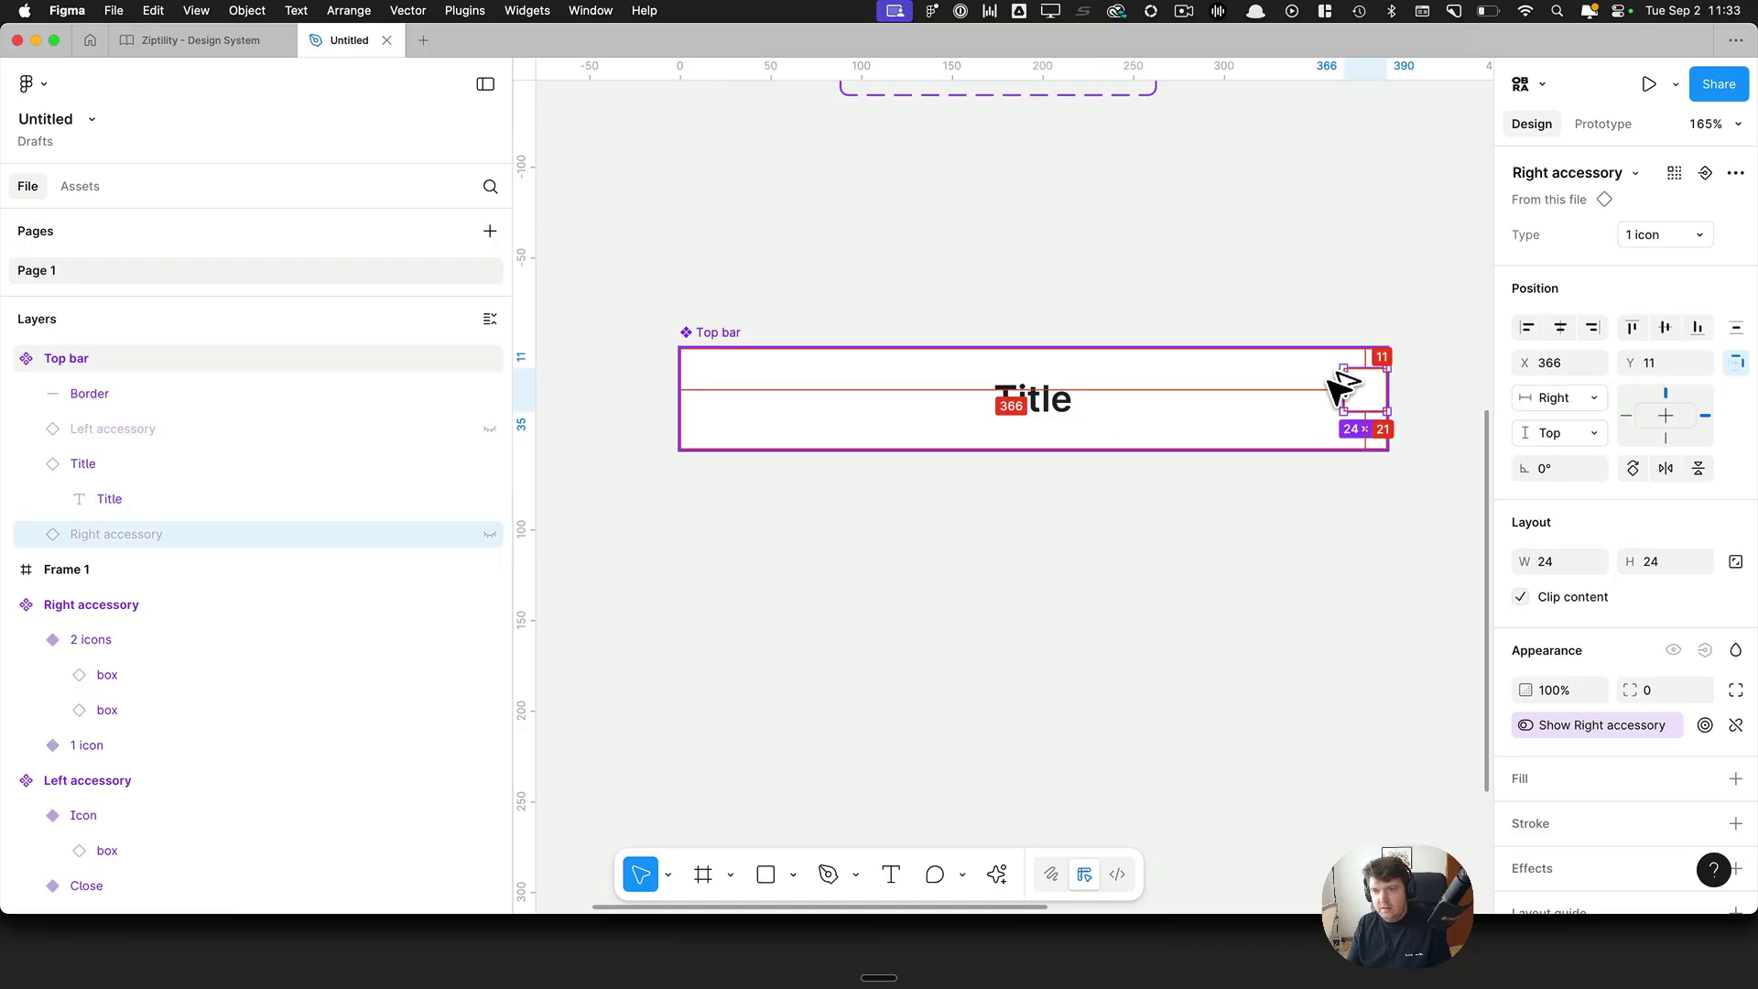
left_click_drag(1346, 385, 1316, 370)
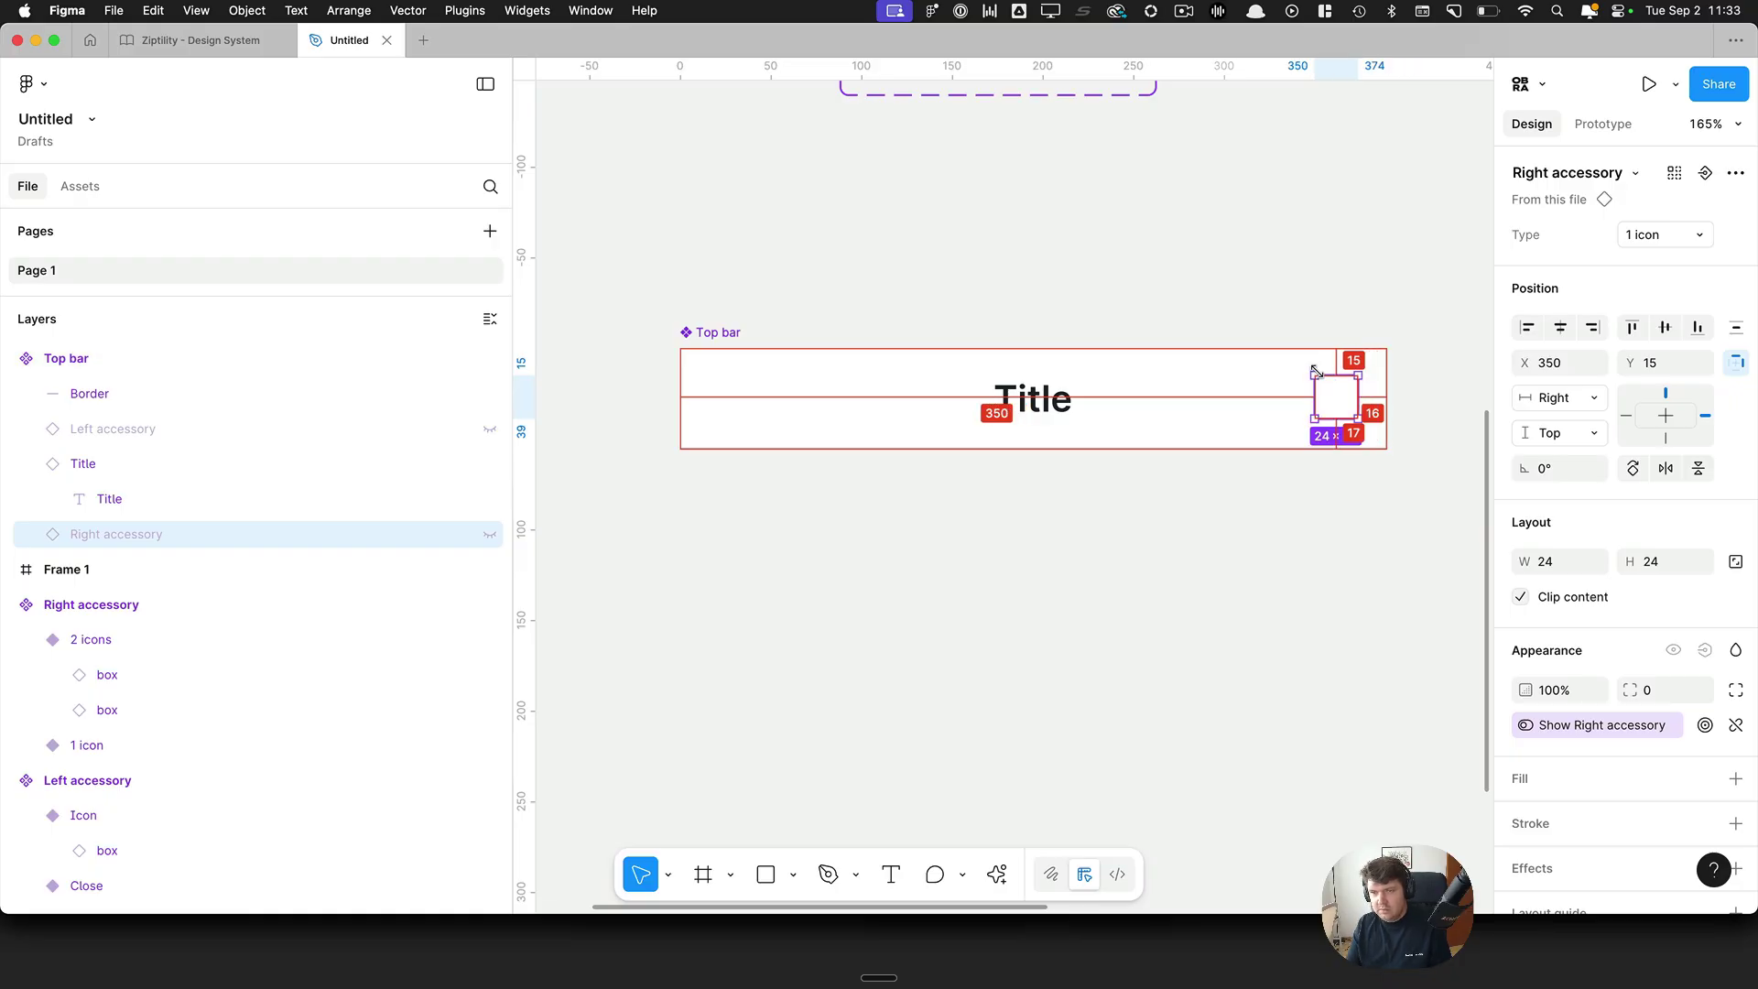
Step: Place an instance of the Top bar component at X 0, Y 0 inside Frame 1
left_click(1082, 531)
scroll(1086, 531, "down", 5)
left_click_drag(1099, 571, 747, 589)
left_click(822, 517)
left_click_drag(774, 517, 1089, 298)
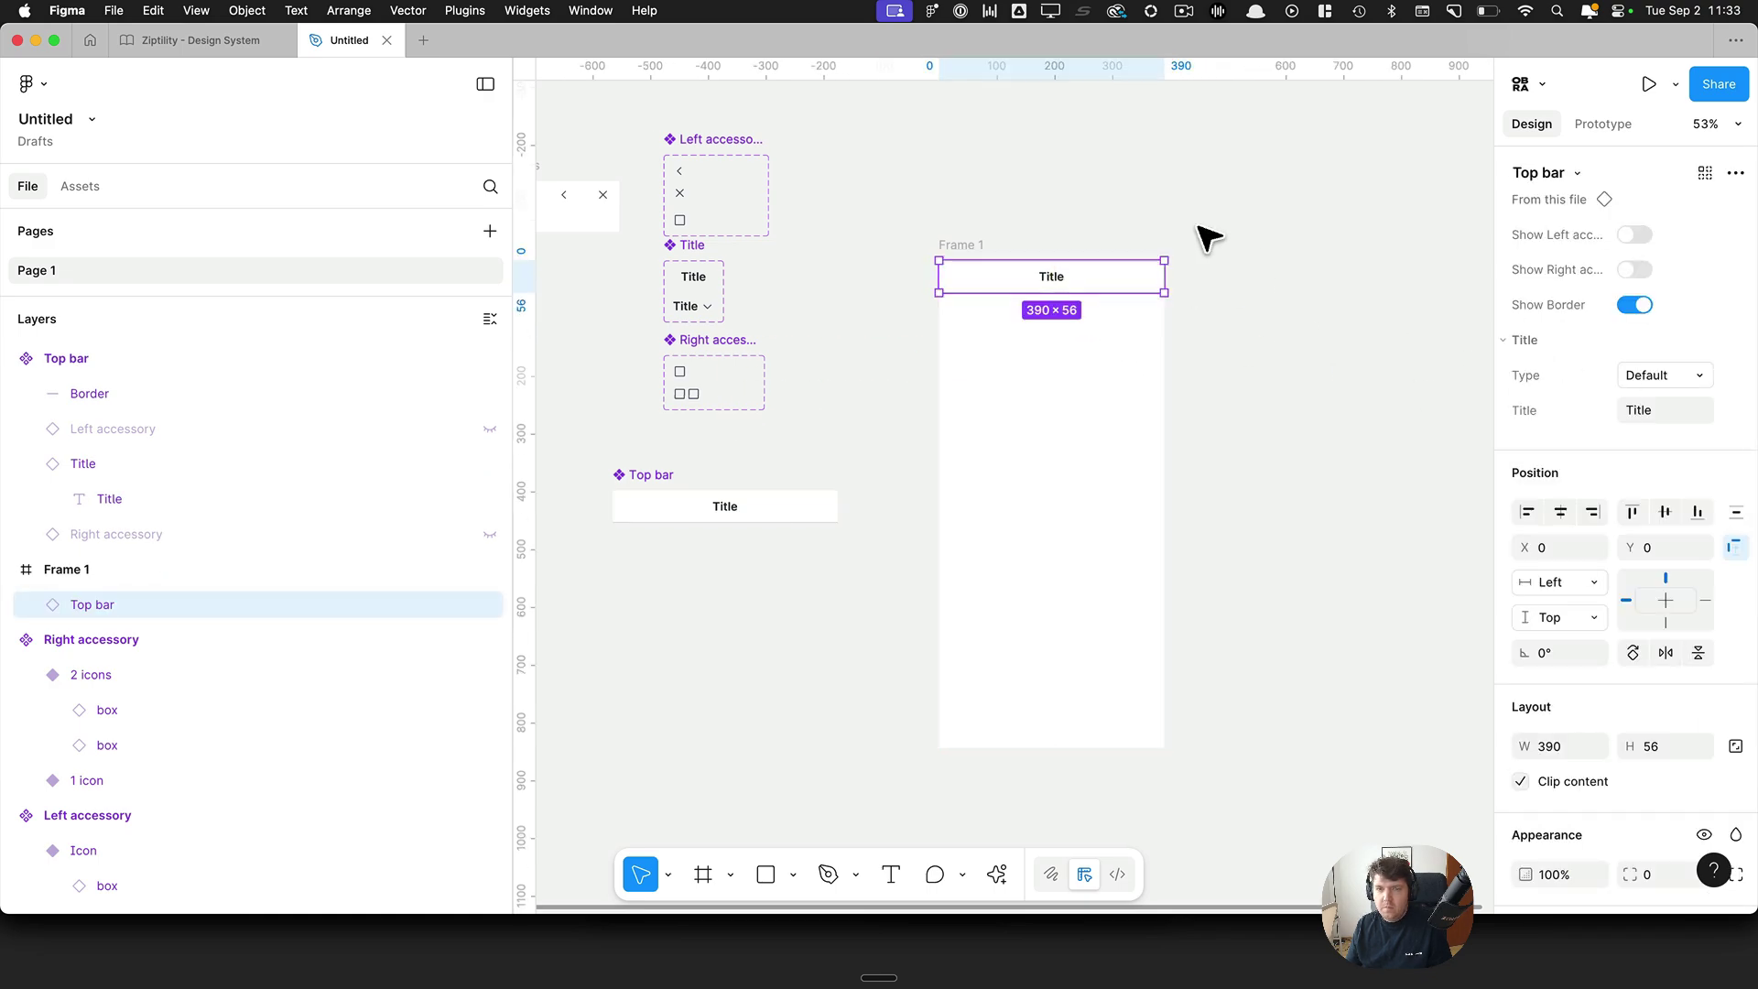
Step: Show both the left and right accessories on the Top bar instance in Frame 1
scroll(1160, 231, "up", 5)
scroll(1164, 234, "left", 3)
scroll(1172, 244, "left", 2)
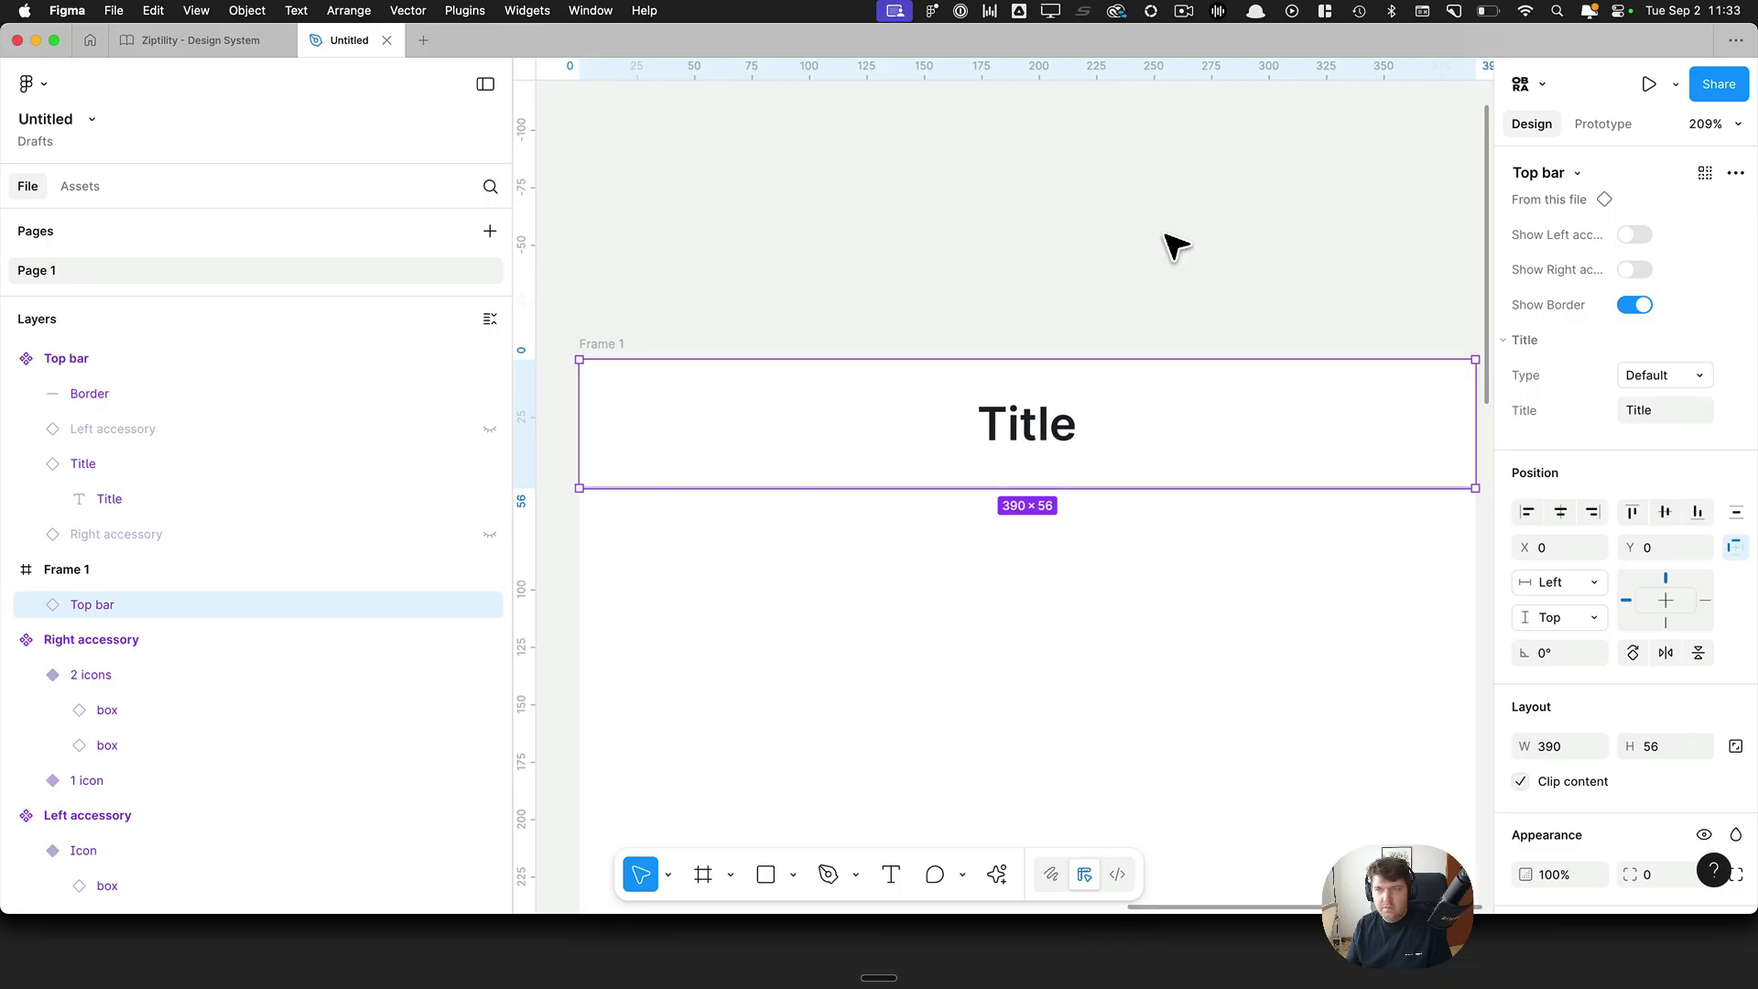
left_click(1635, 234)
left_click(1636, 271)
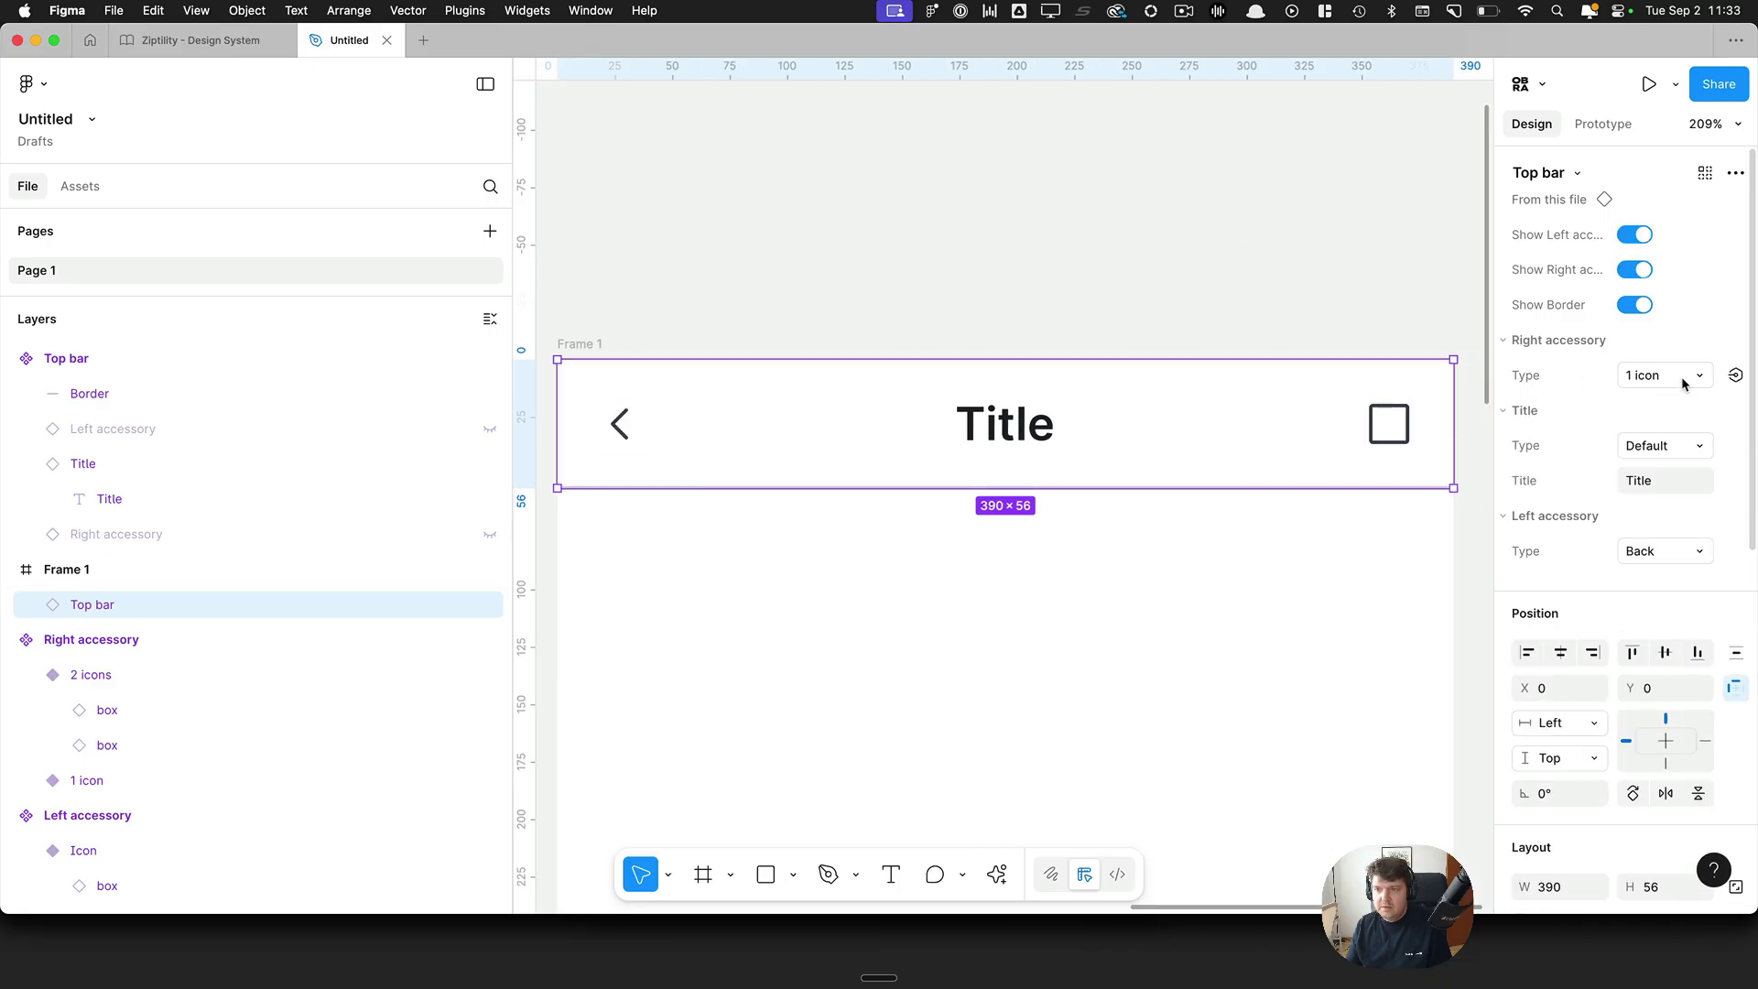
left_click(1542, 338)
left_click(1542, 338)
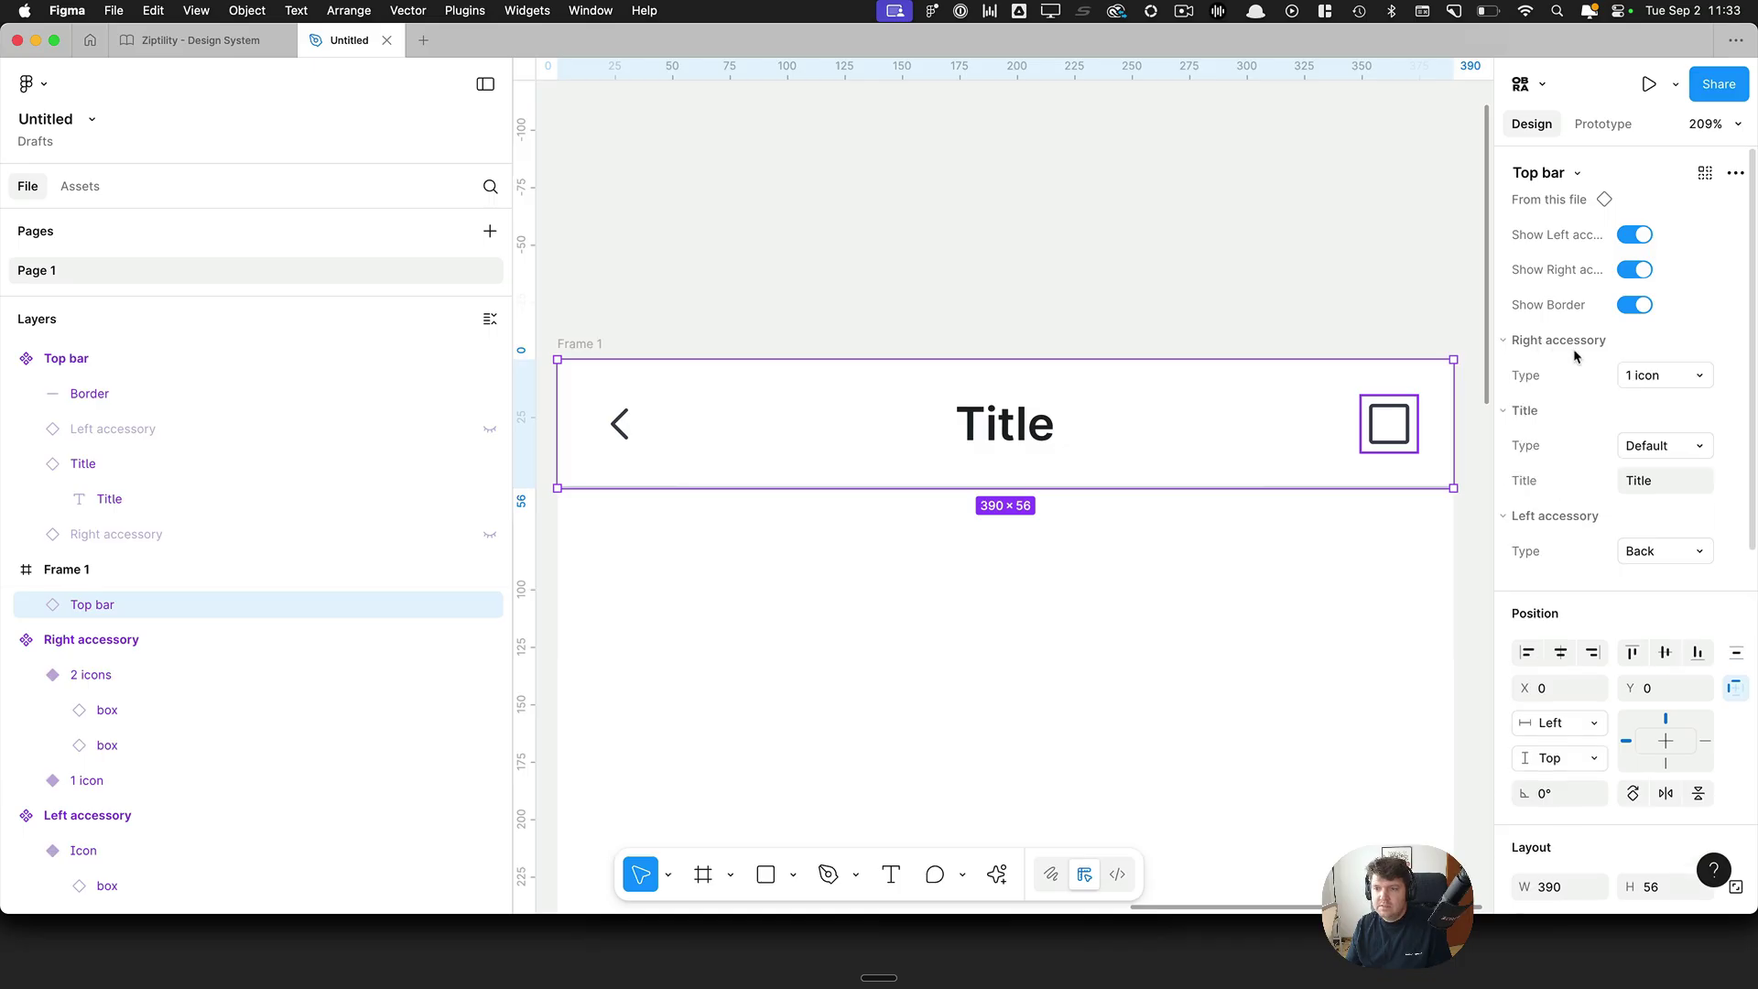
Step: Swap the Left accessory and Right accessory layers in the Top bar component to list the Left accessory first under nested instances
scroll(1208, 311, "down", 5)
left_click(1206, 282)
scroll(989, 412, "left", 2)
left_click(760, 581)
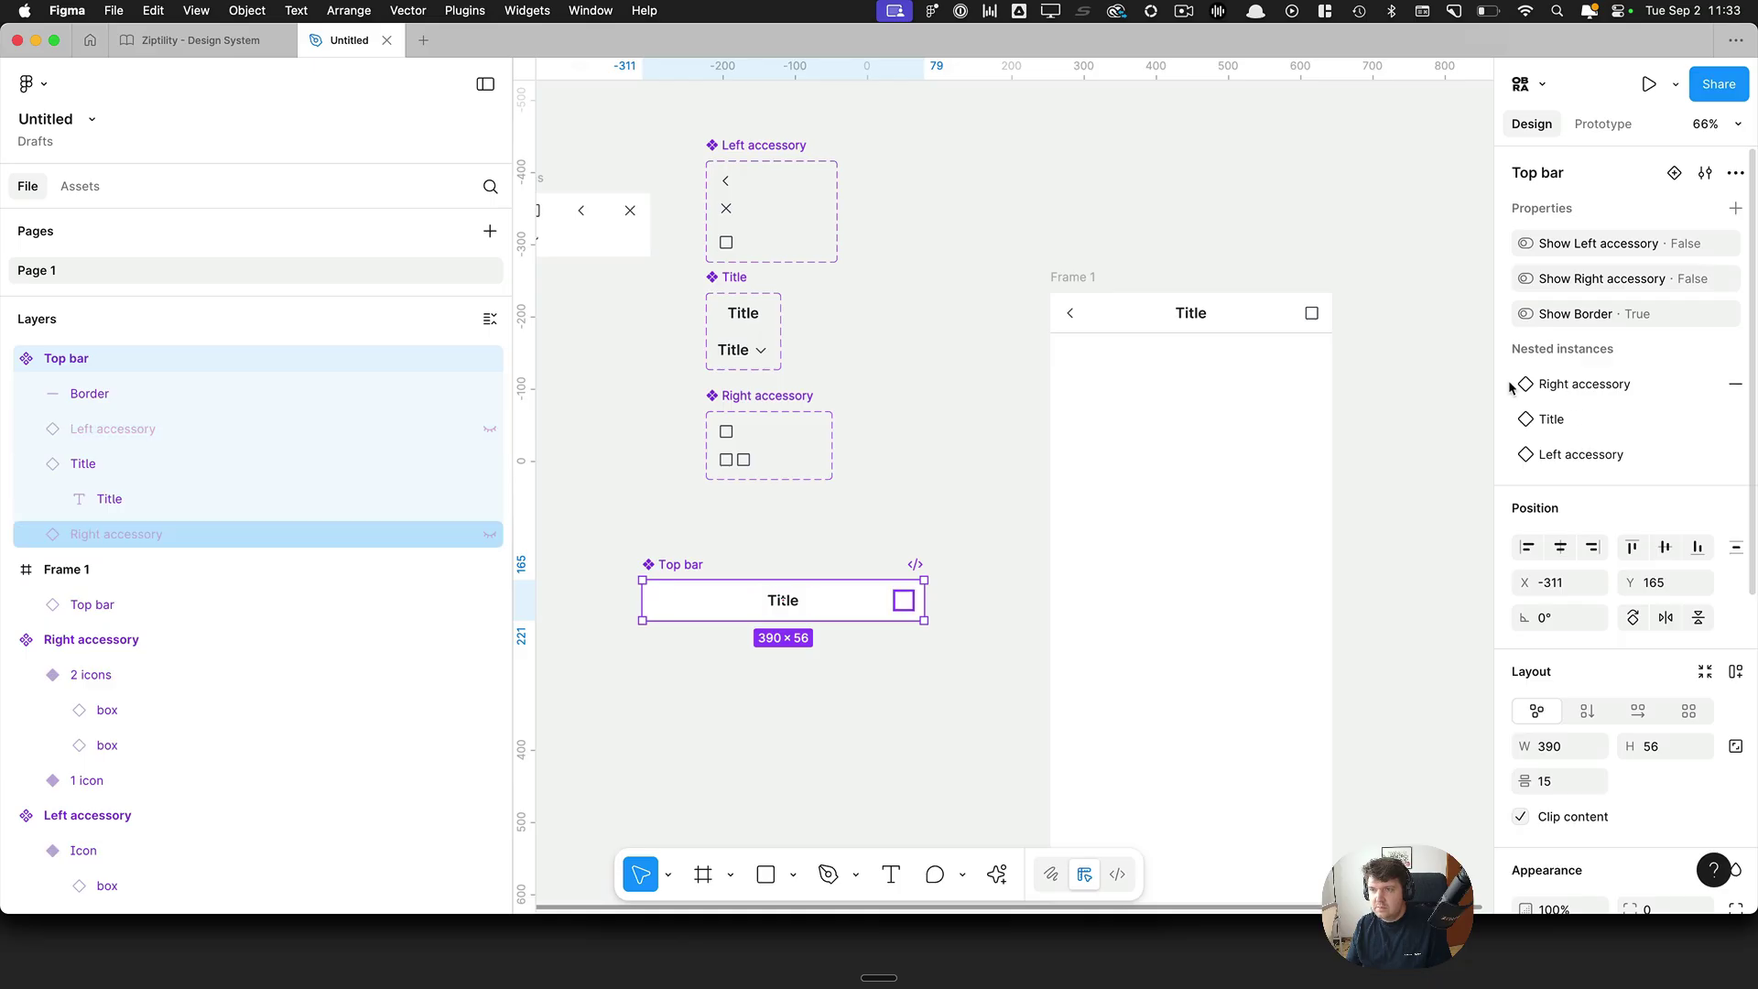
left_click(1705, 173)
left_click(1704, 174)
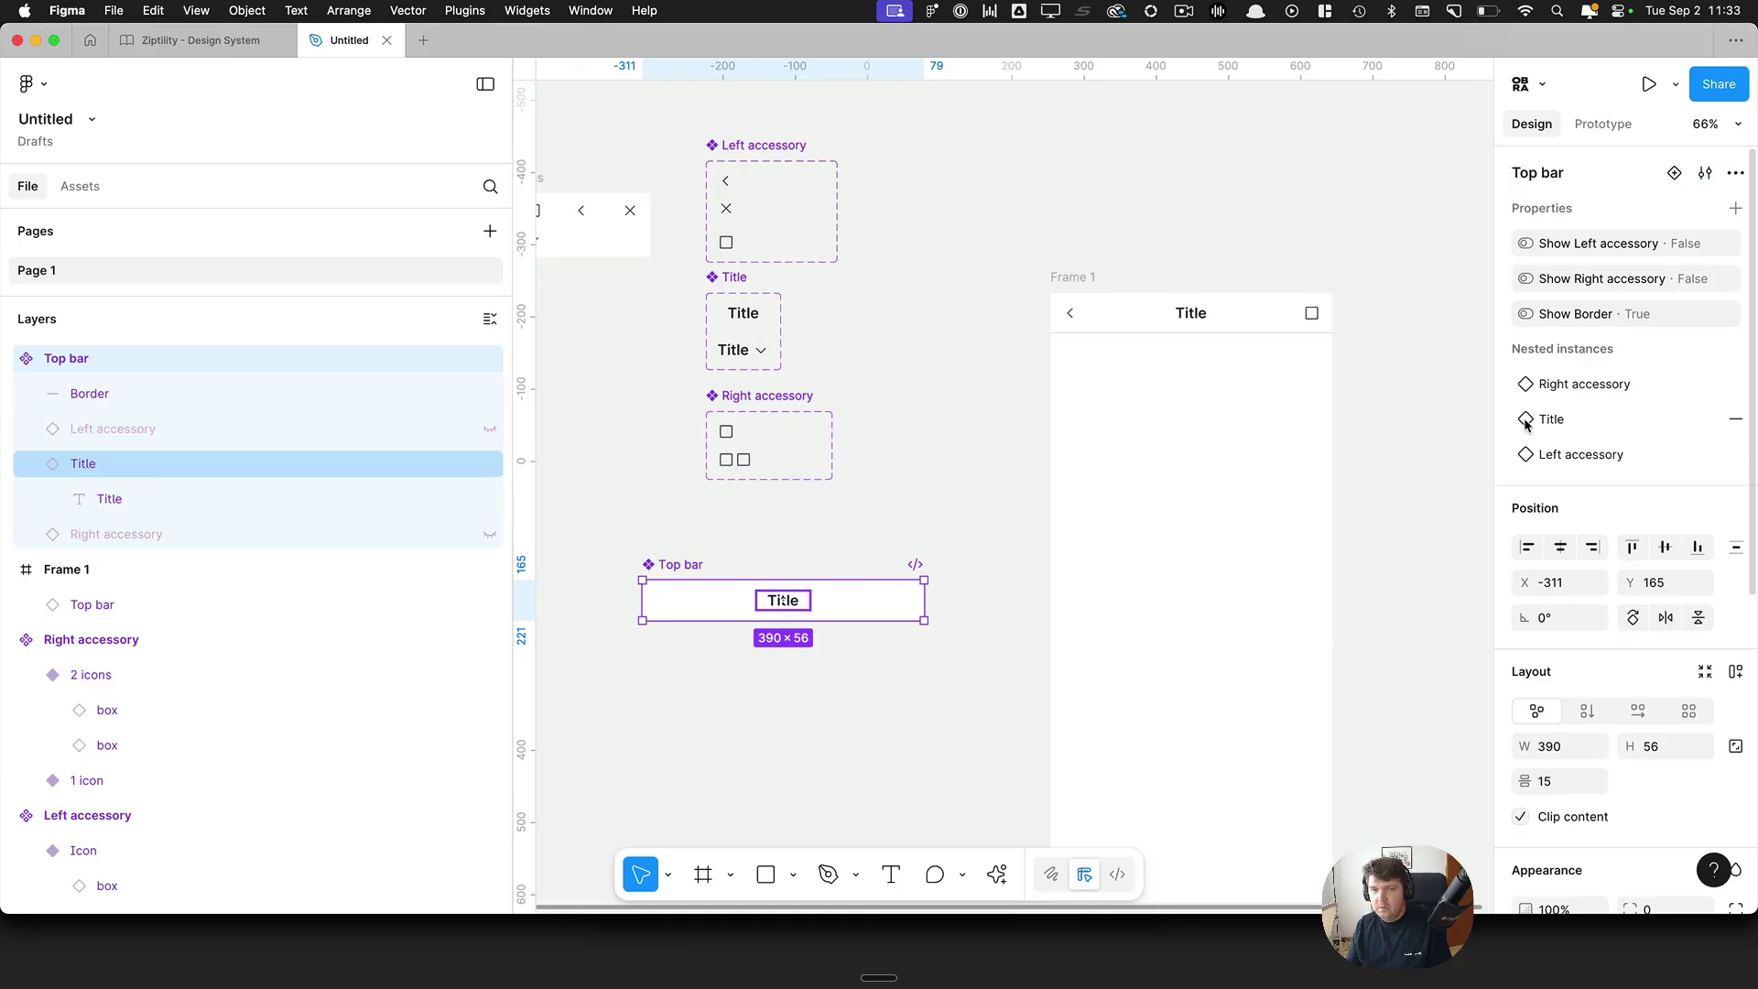
mouse_move(154, 531)
left_mouse_down()
mouse_move(144, 416)
mouse_move(144, 549)
left_mouse_up()
left_click(836, 561)
left_click(687, 594)
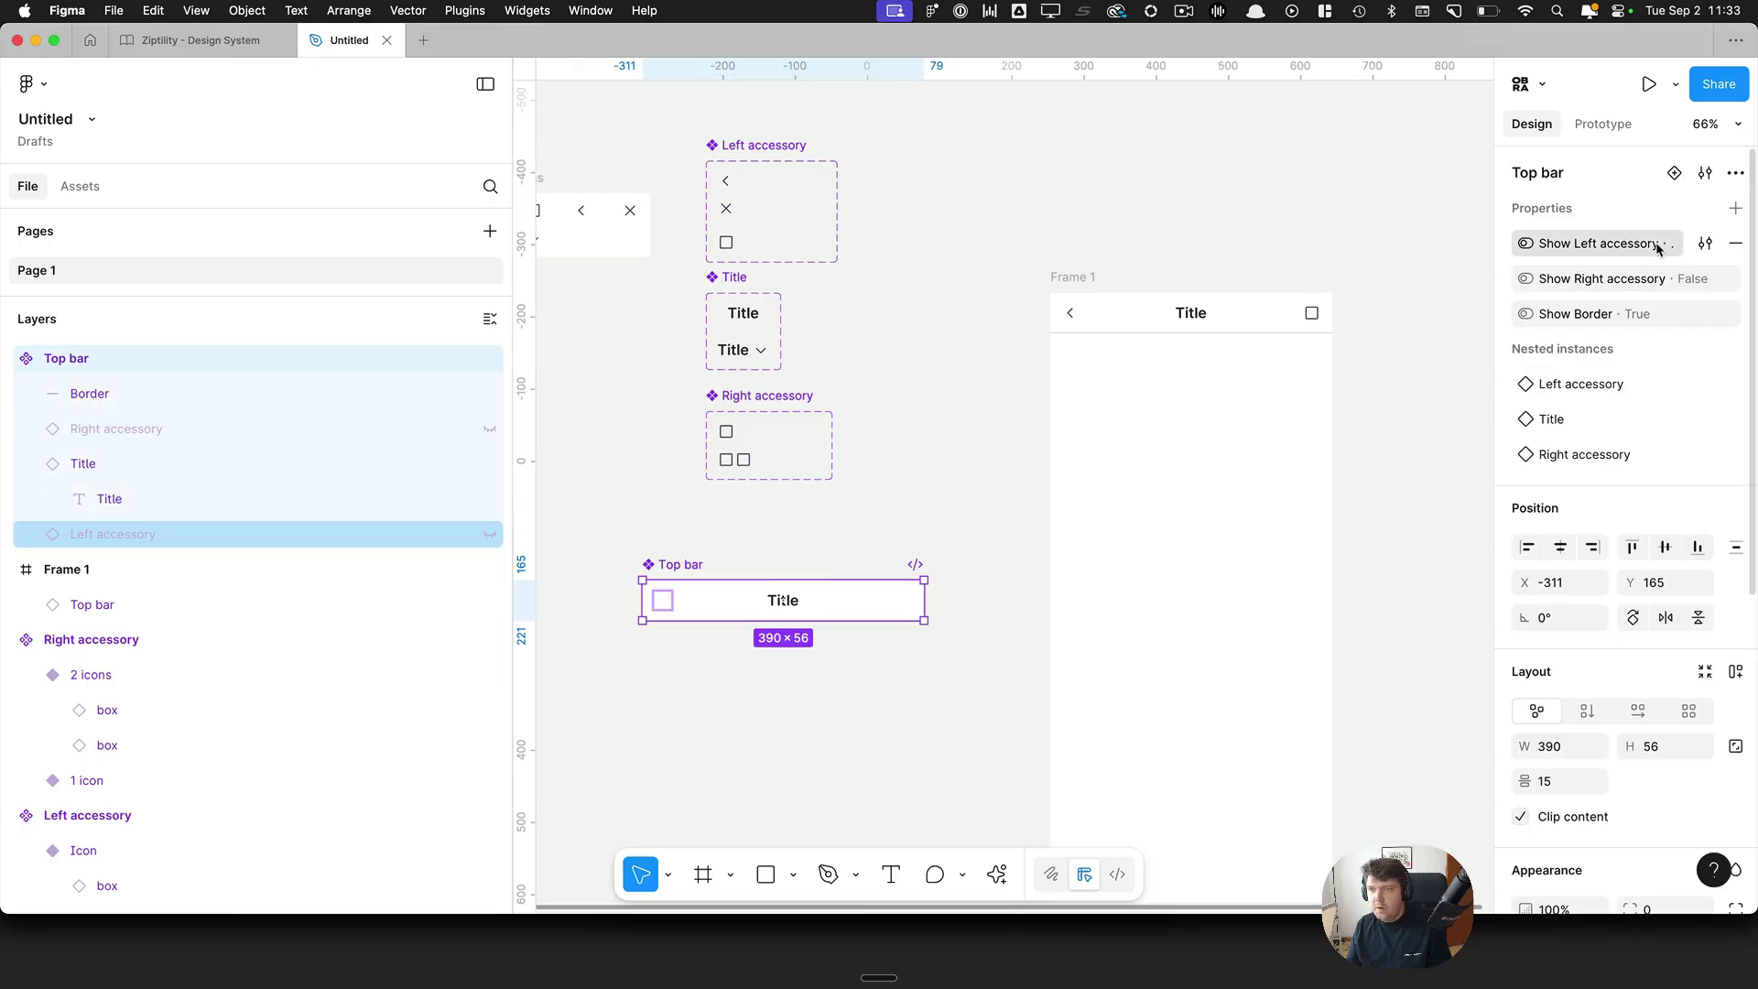
Step: Set the Left accessory's Type to Close and then to Icon on the Top bar instance in Frame 1
left_click(1301, 316)
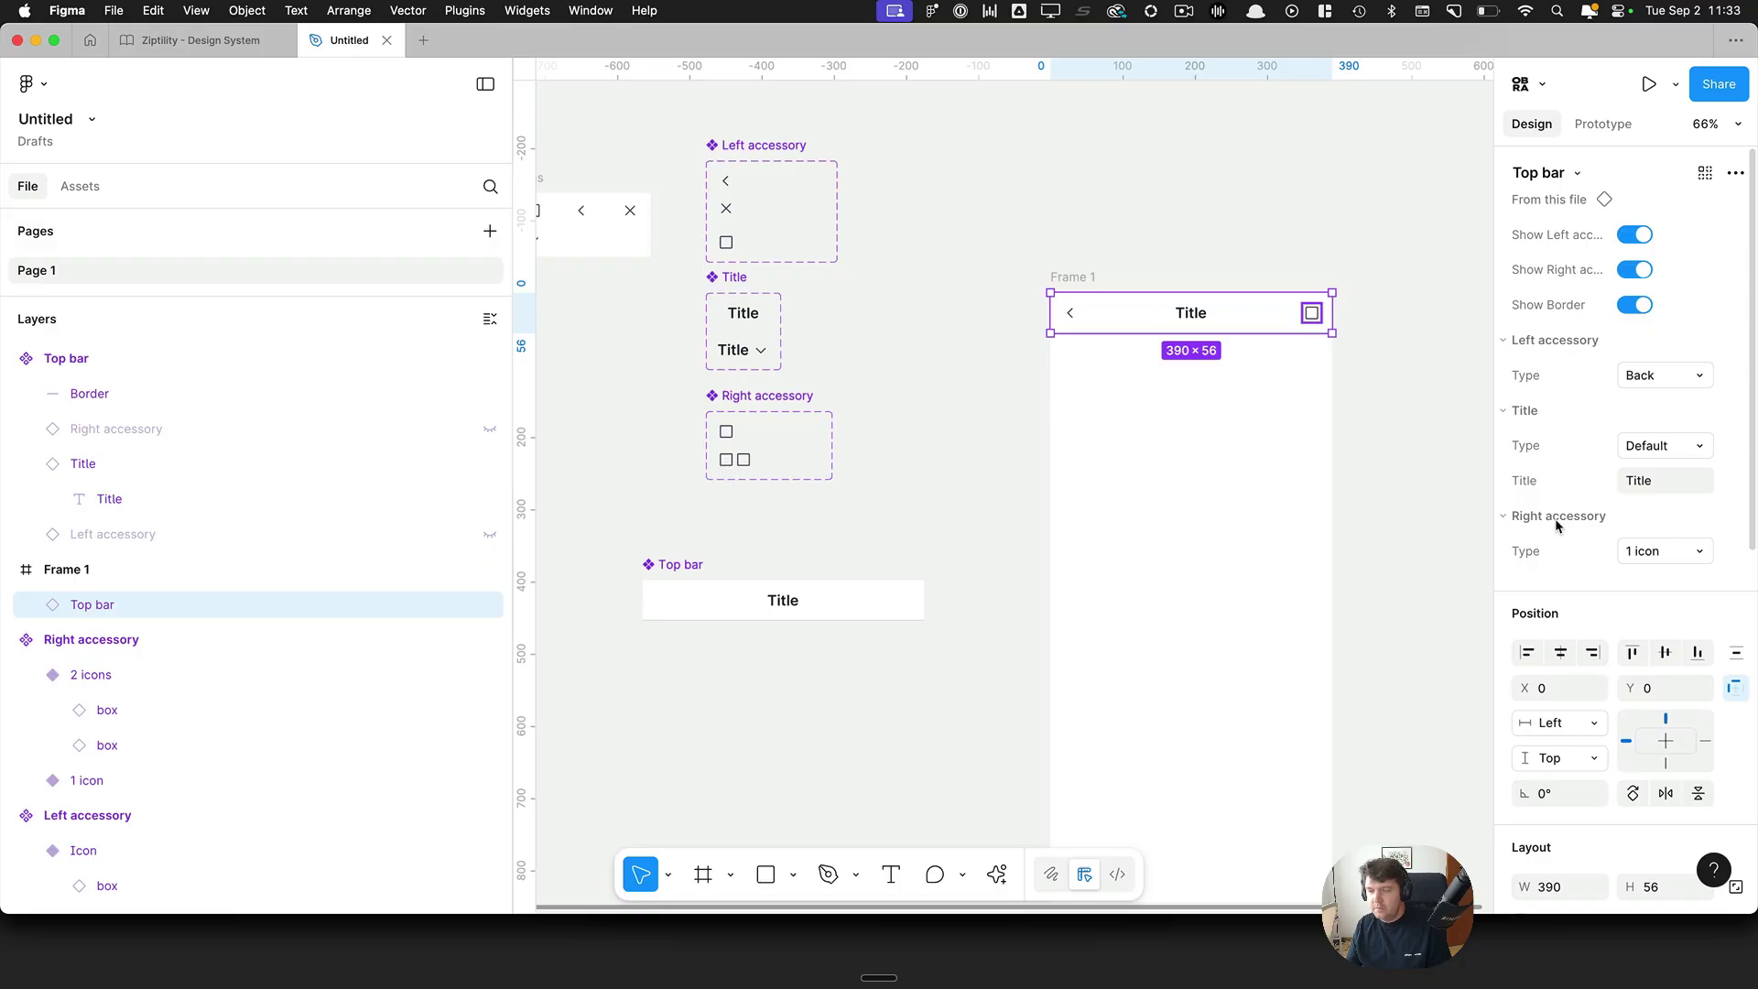
key("shift+2")
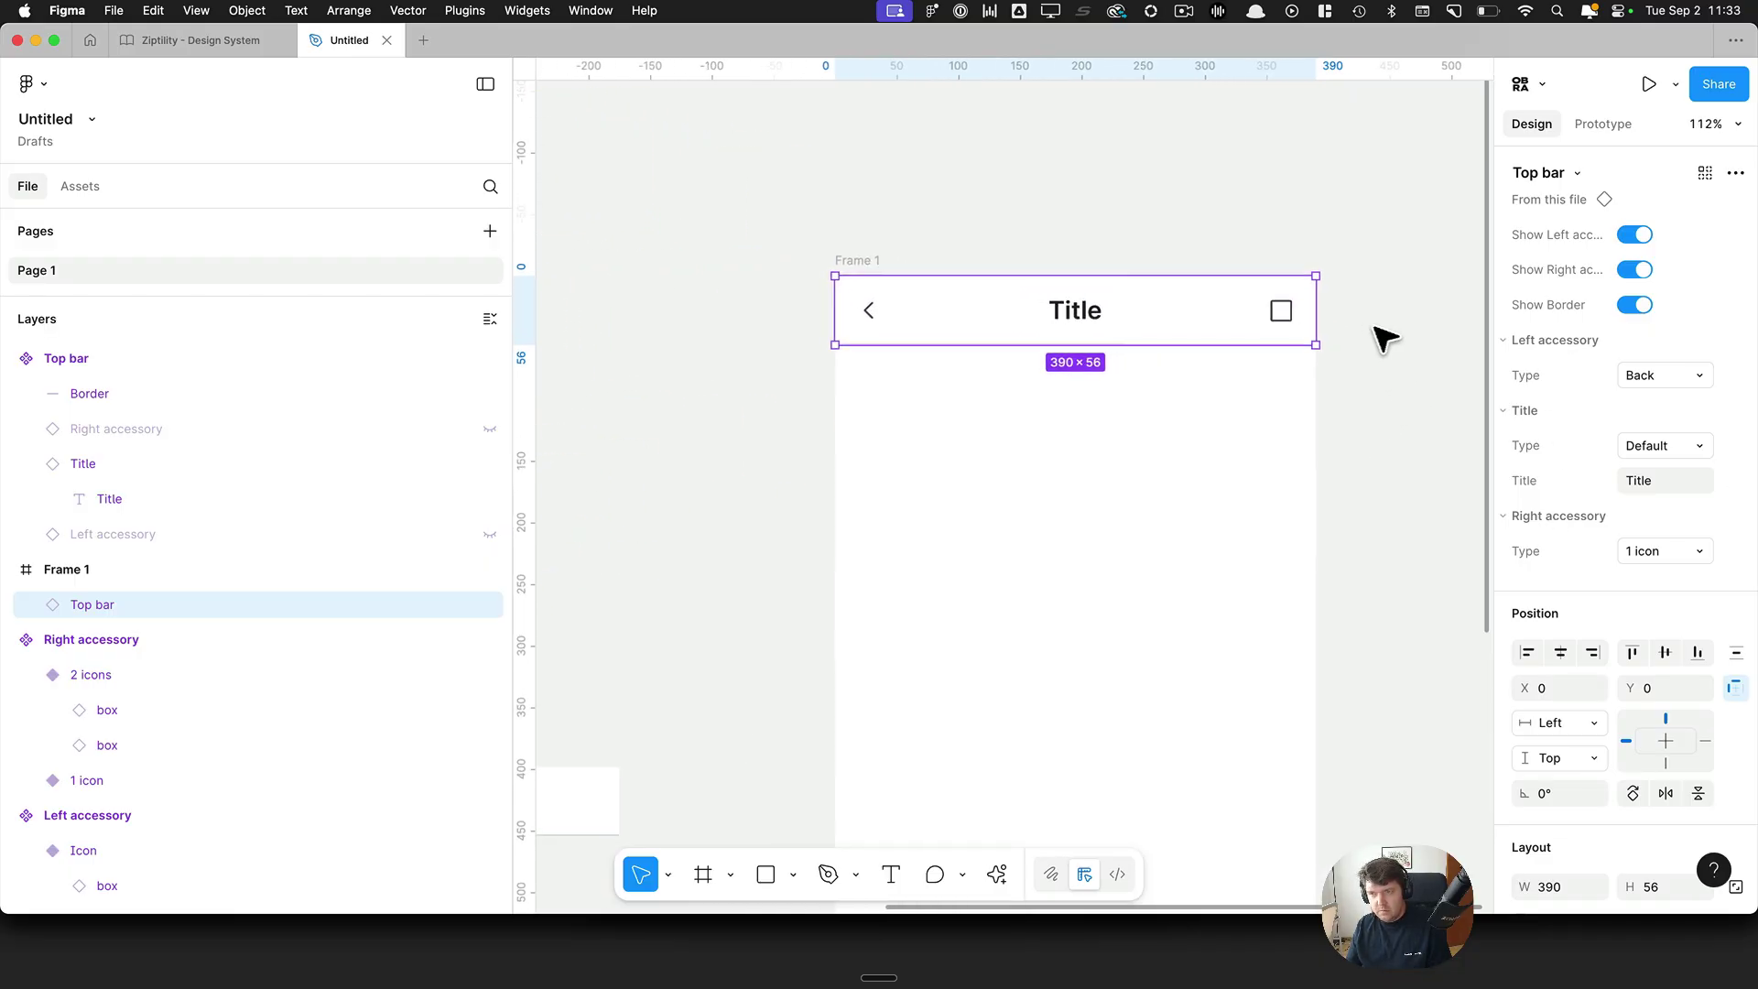
left_click(1646, 376)
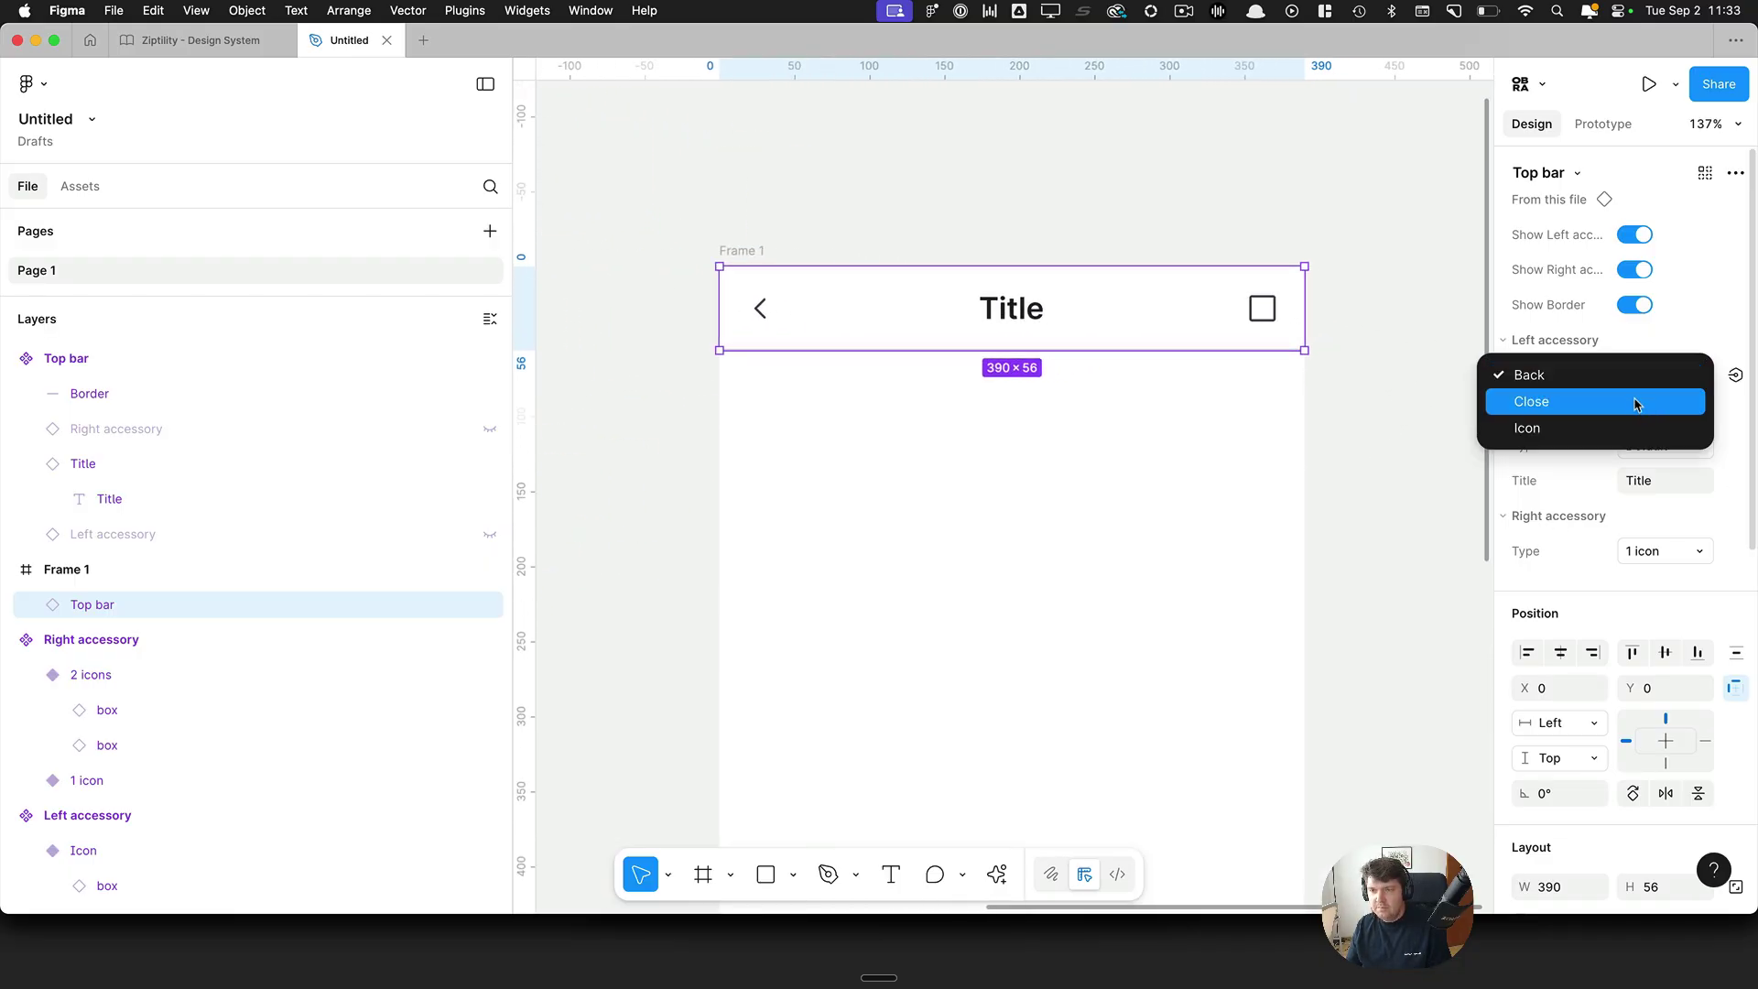
left_click(1627, 411)
left_click(1660, 381)
left_click(1651, 401)
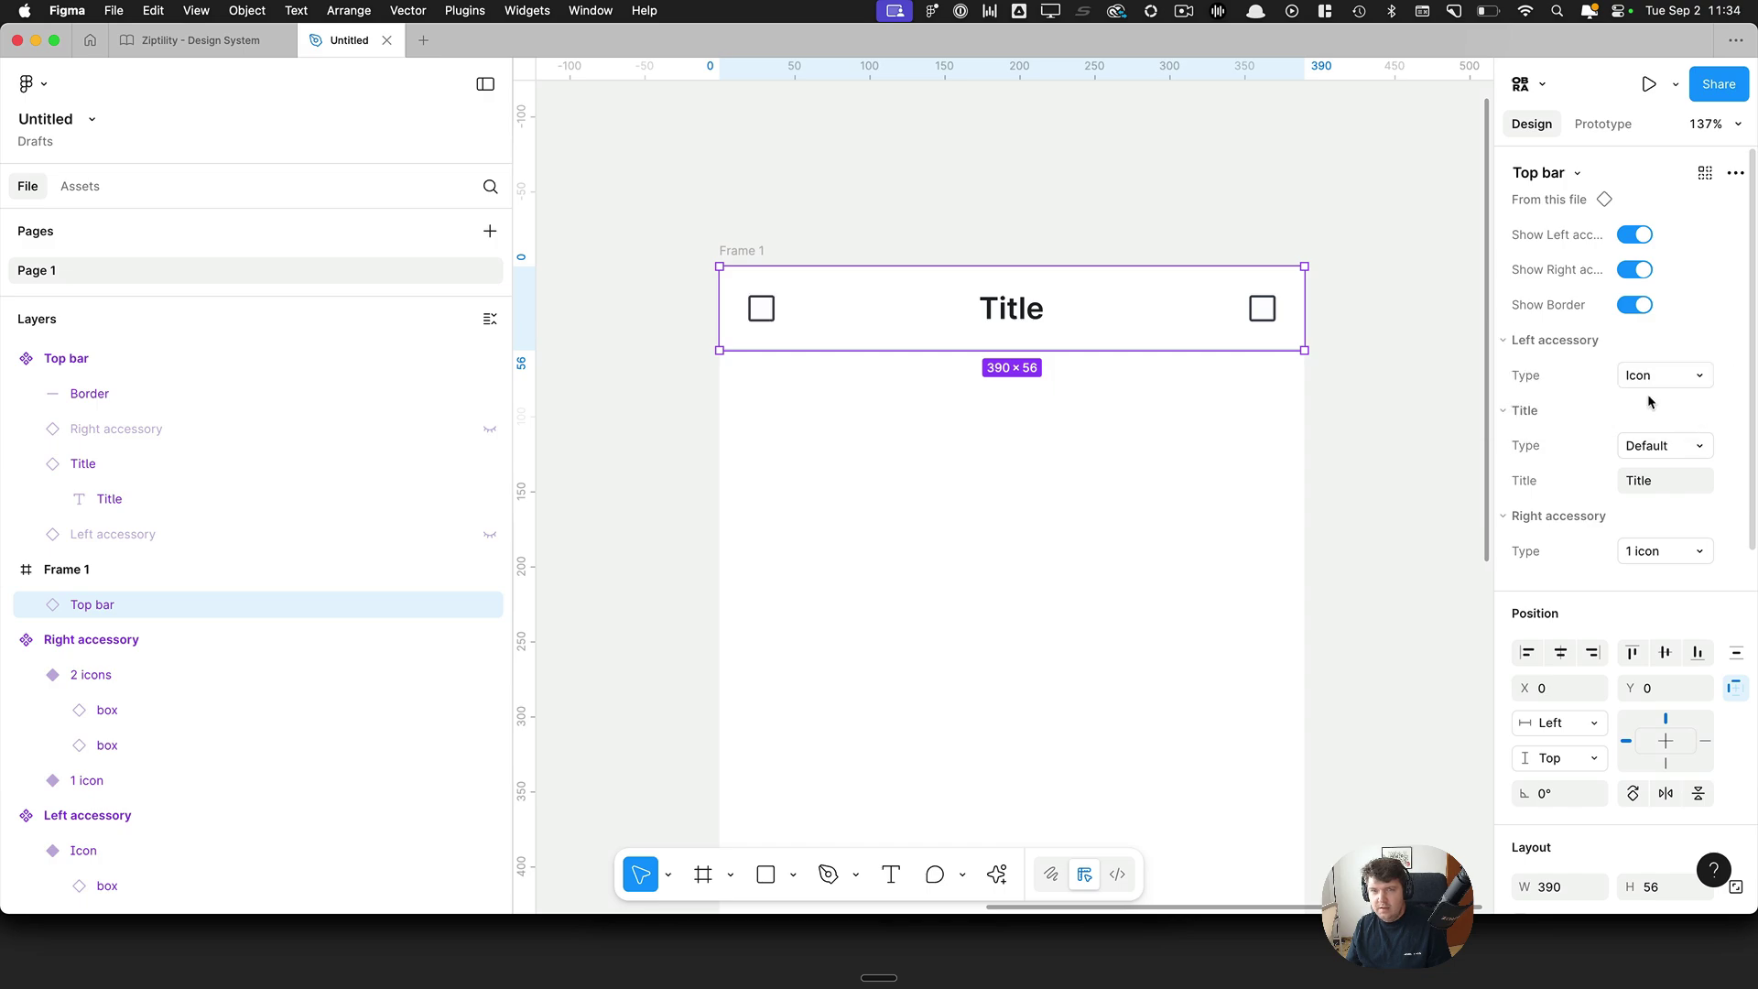
Step: Try the instance's dropdown title type, return it to Default, and change the title text to Title 2
left_click(1629, 449)
left_click(1619, 472)
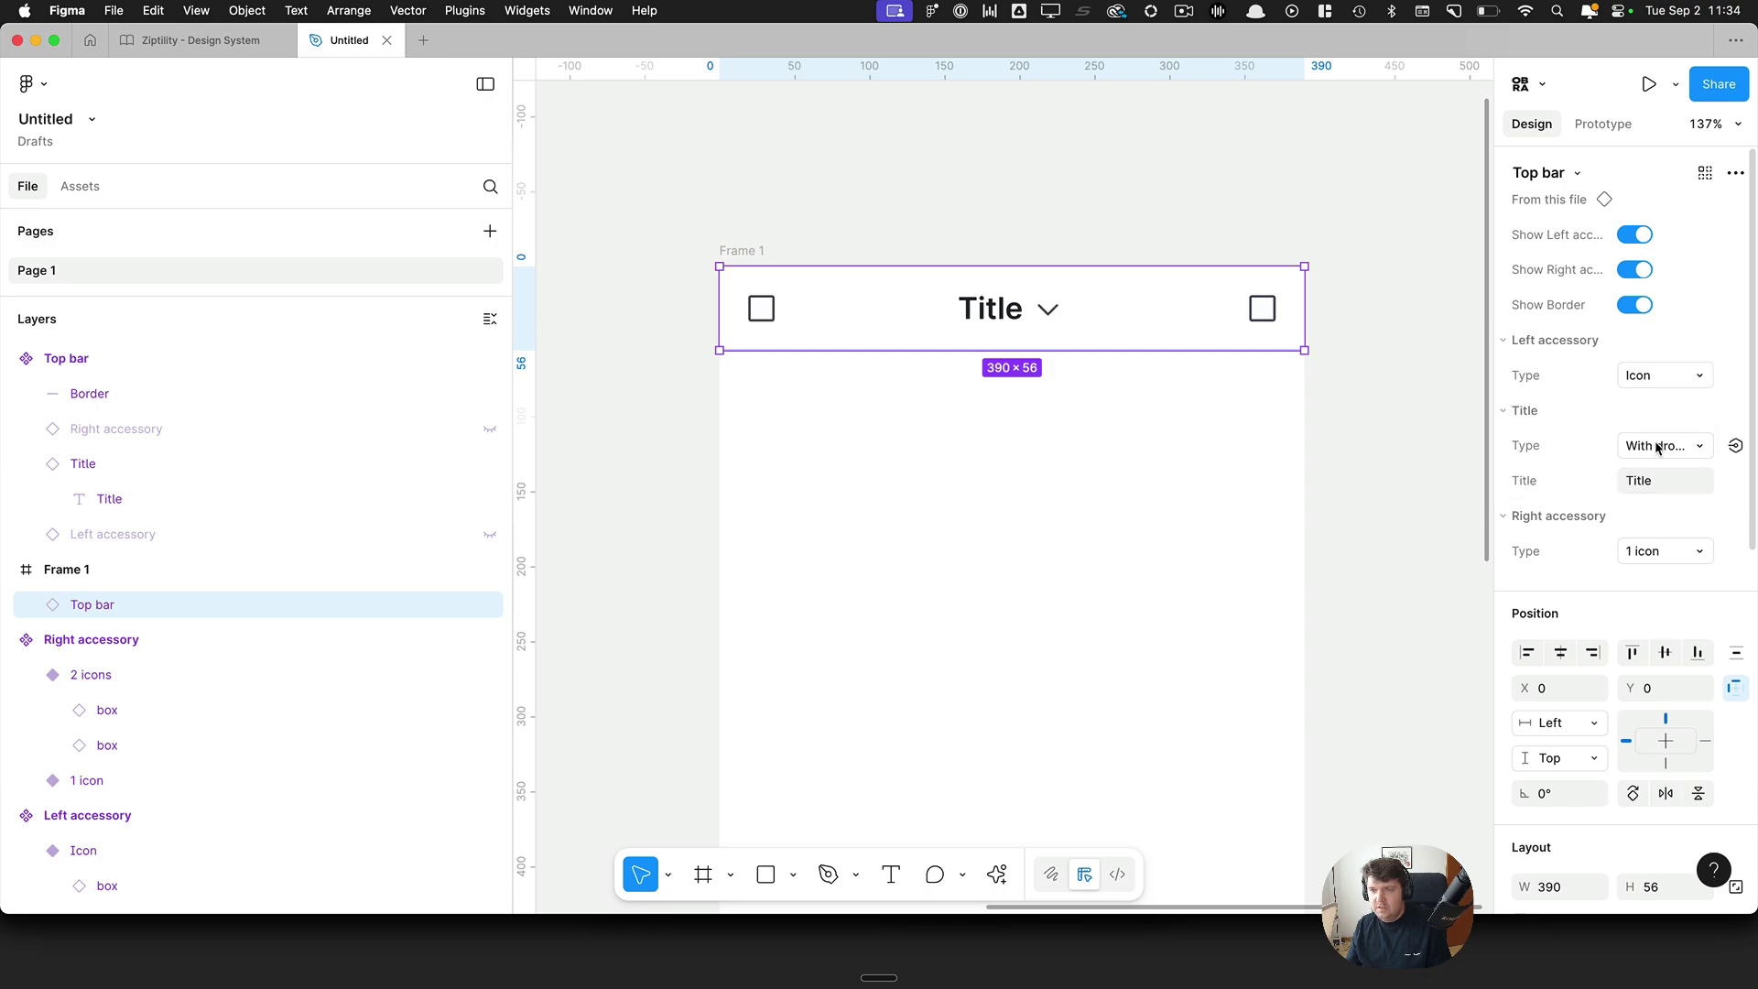
left_click(1653, 449)
left_click(1645, 421)
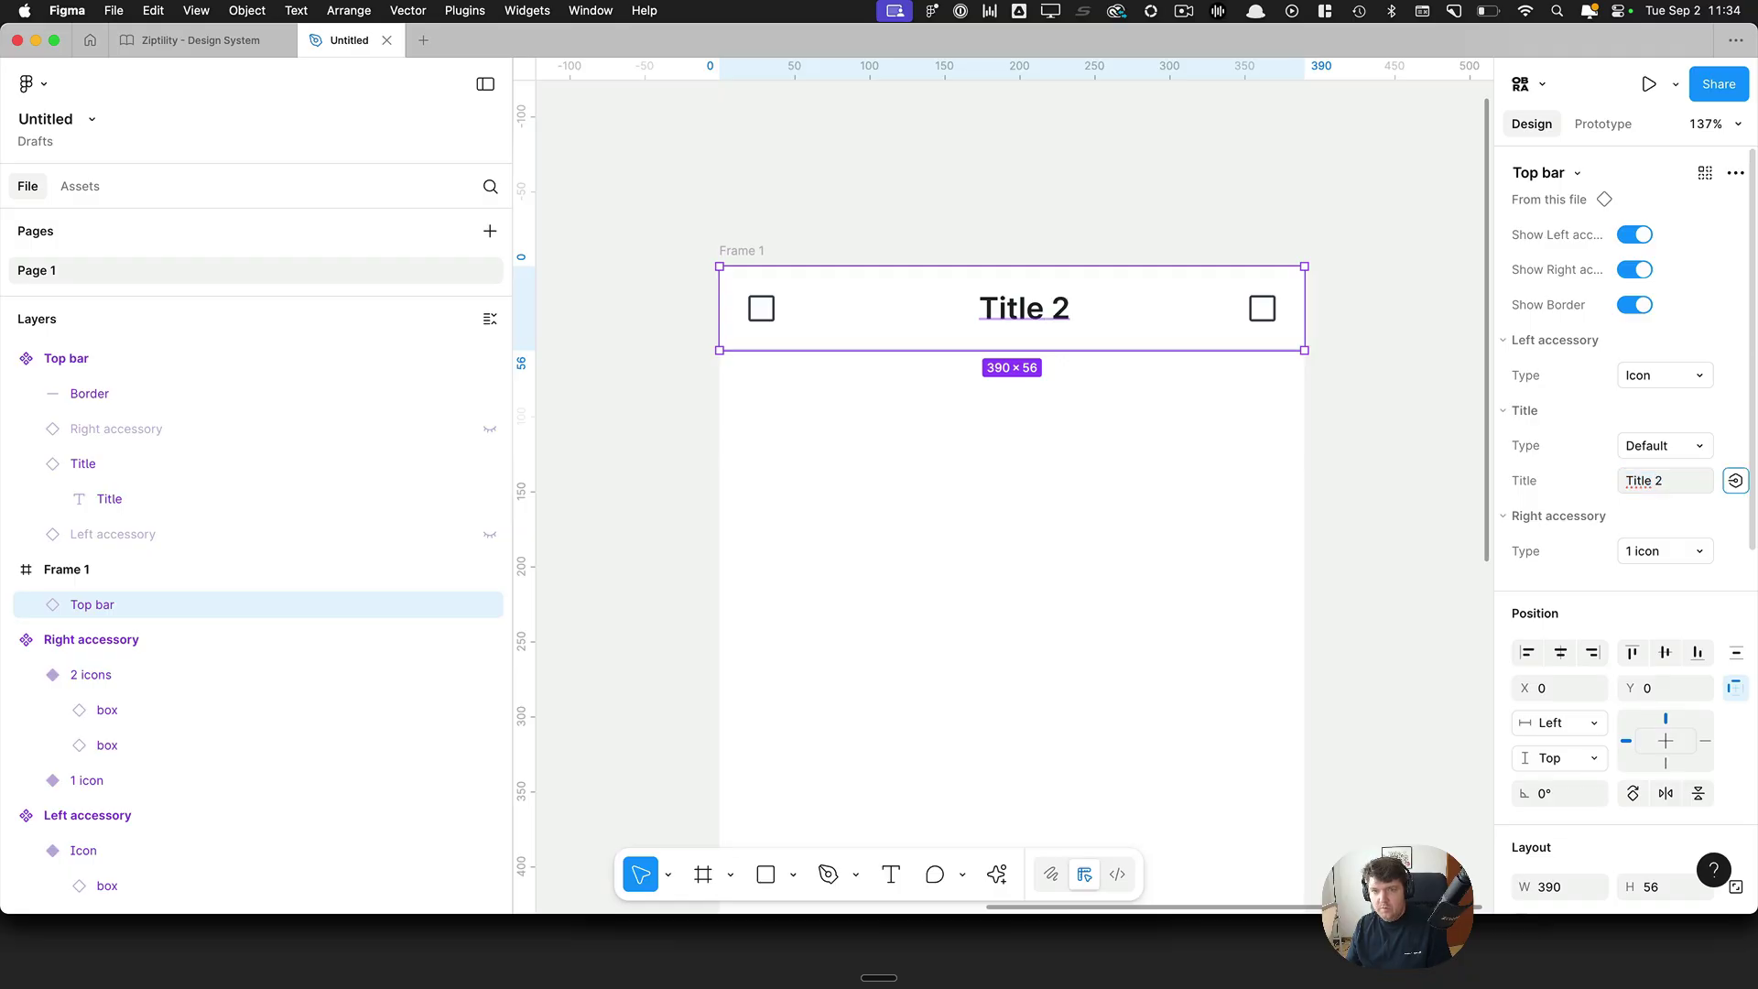
Step: Set the instance's Right accessory Type to 2 icons
left_click(1644, 556)
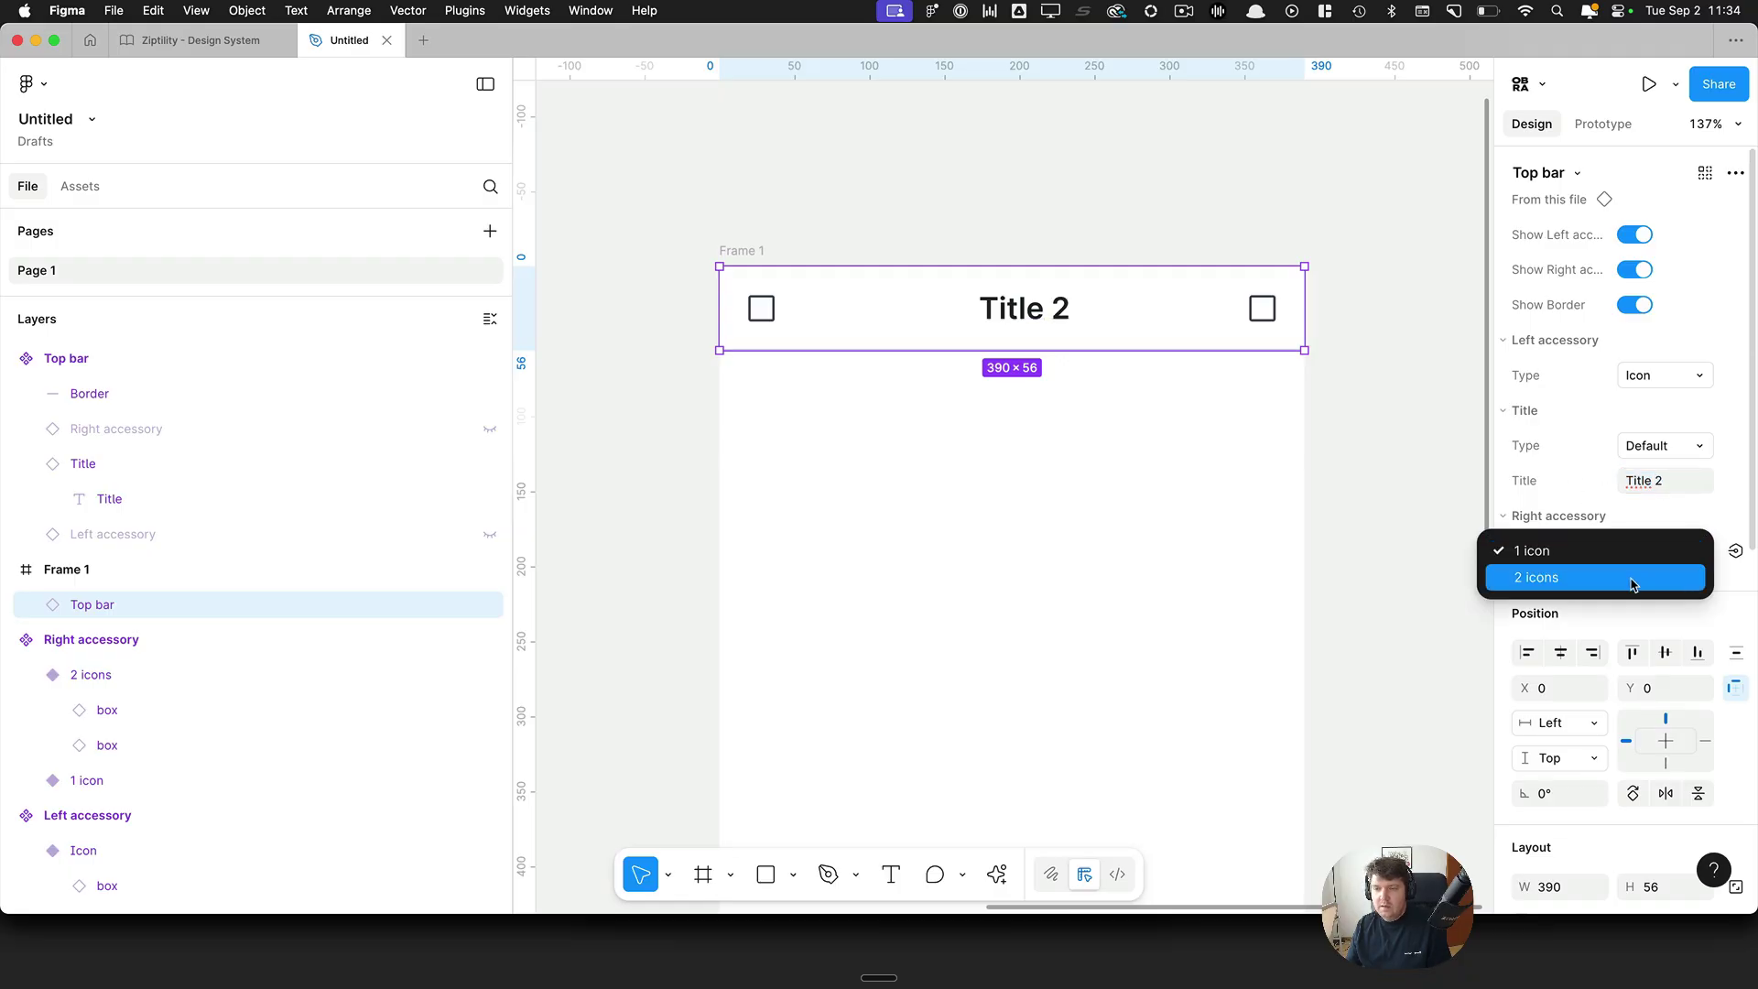
left_click(1641, 574)
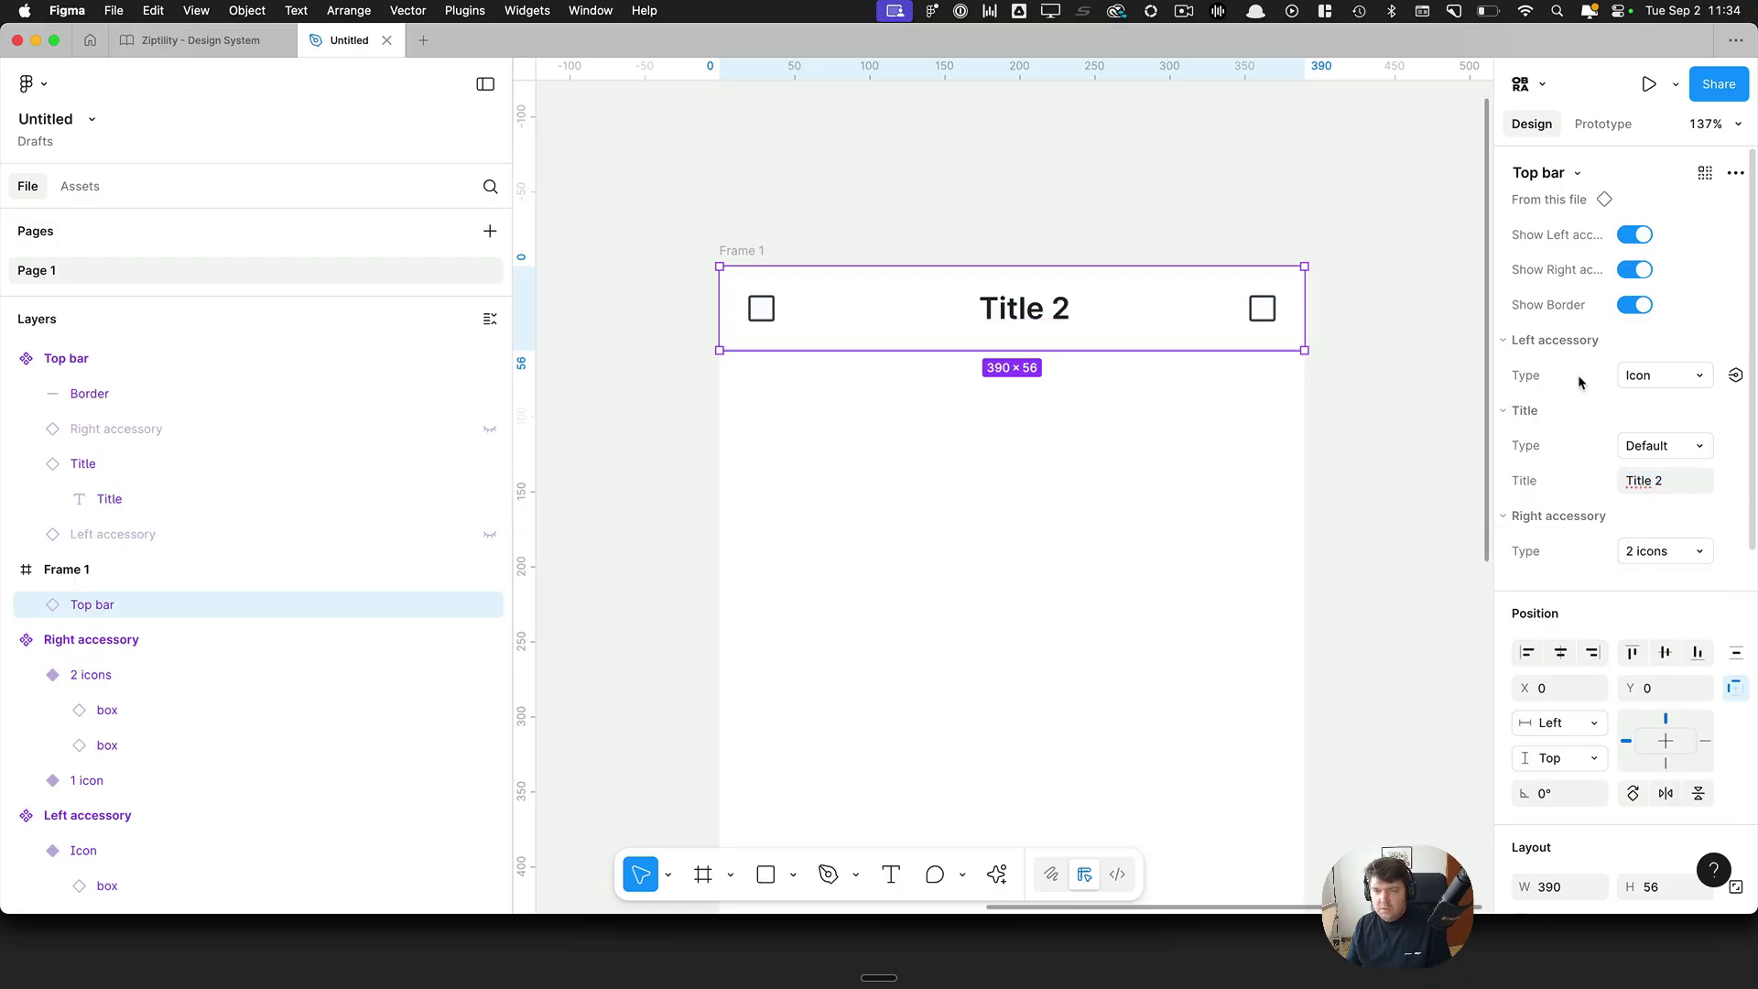
Step: Run the Obra Icons plugin with the Icons frame in view
scroll(715, 298, "down", 5)
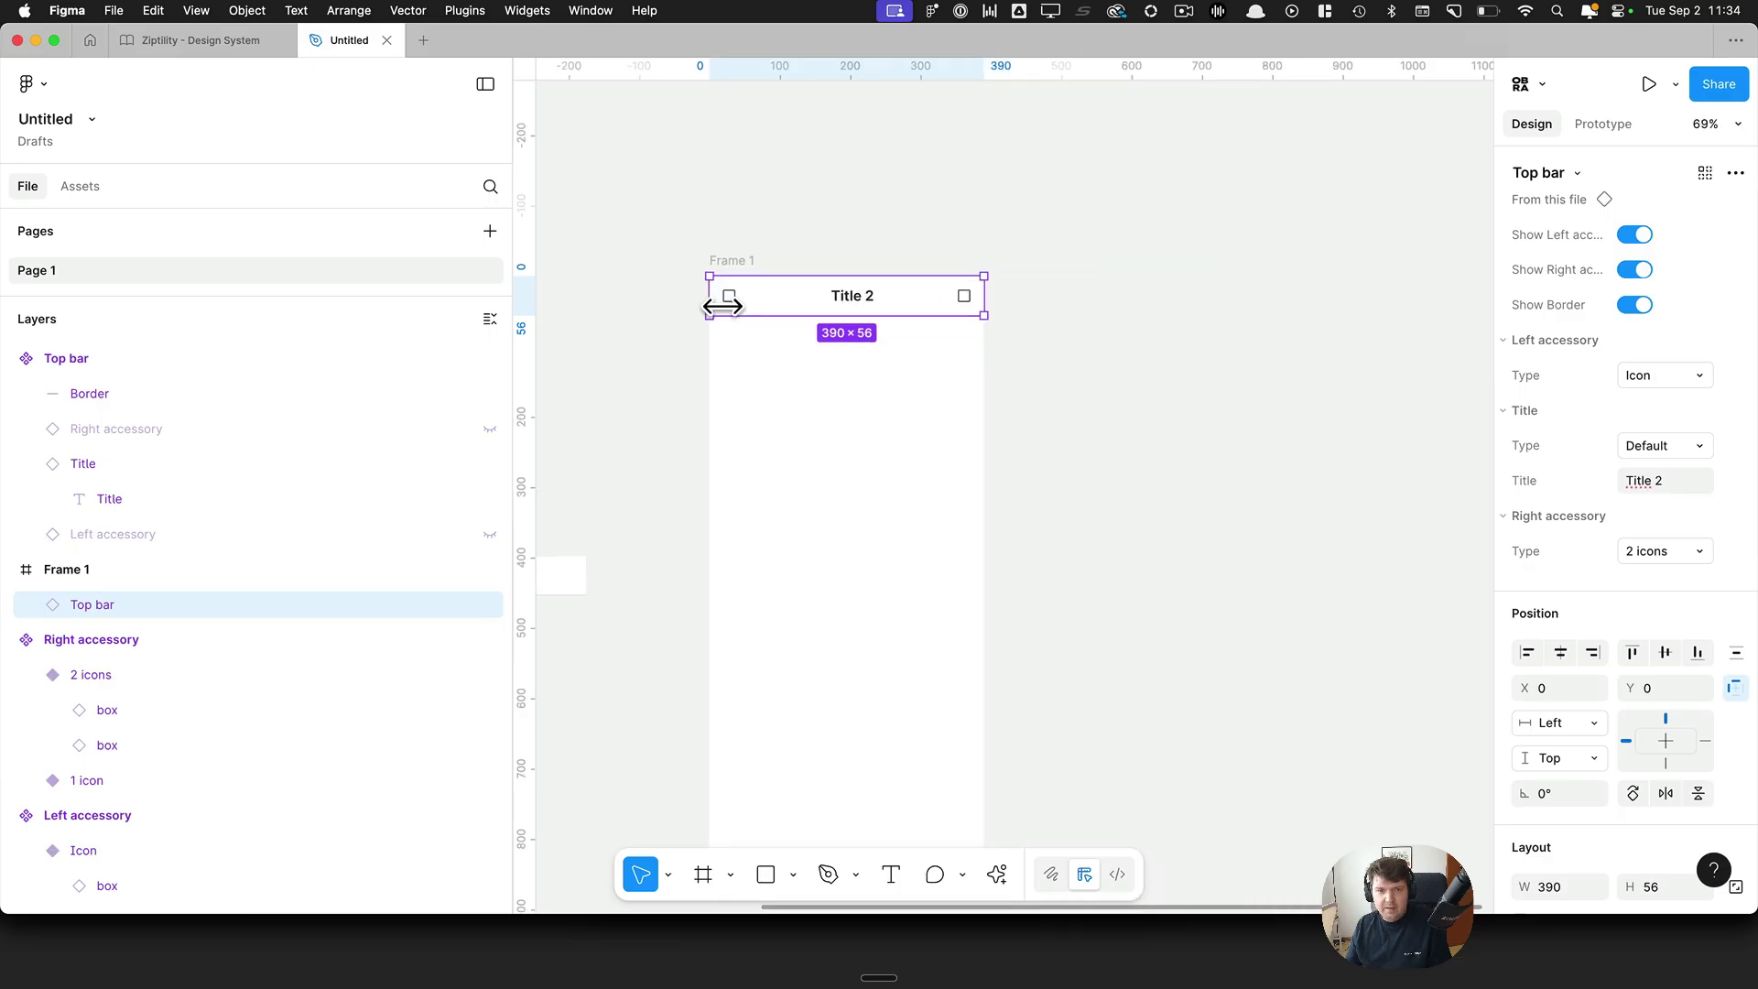
left_click(661, 295)
left_click_drag(660, 298, 1174, 390)
scroll(832, 302, "up", 5)
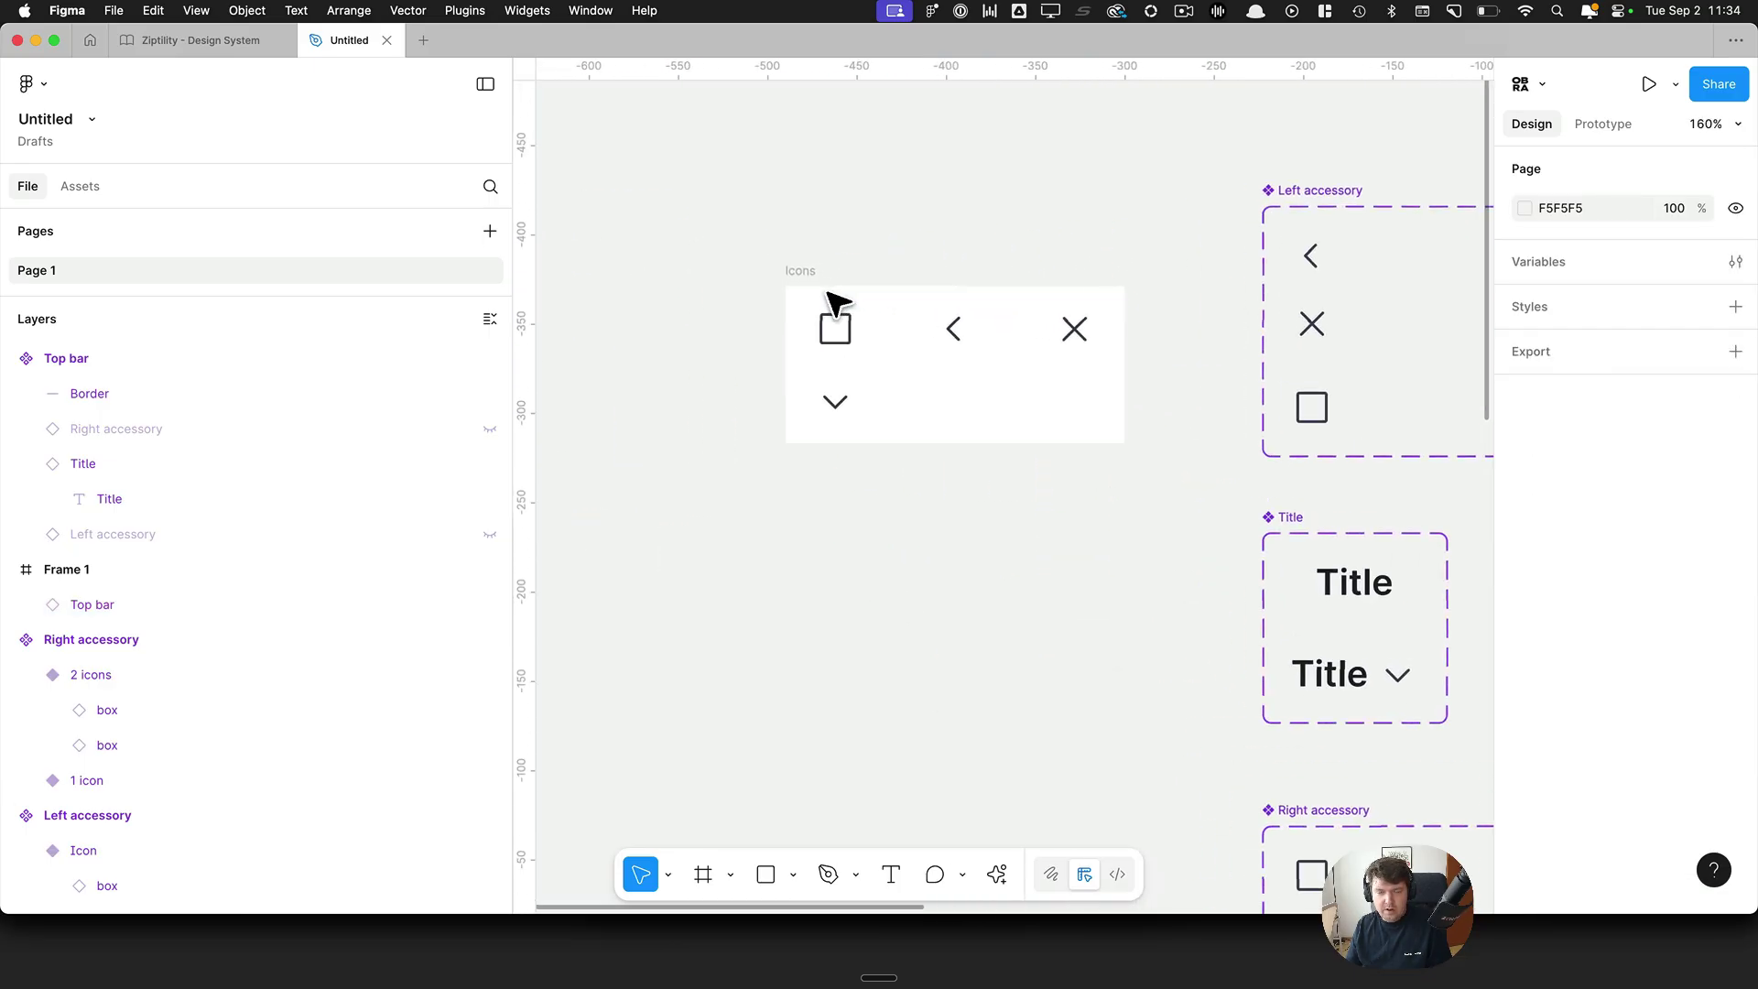
key("super+k")
key("Return")
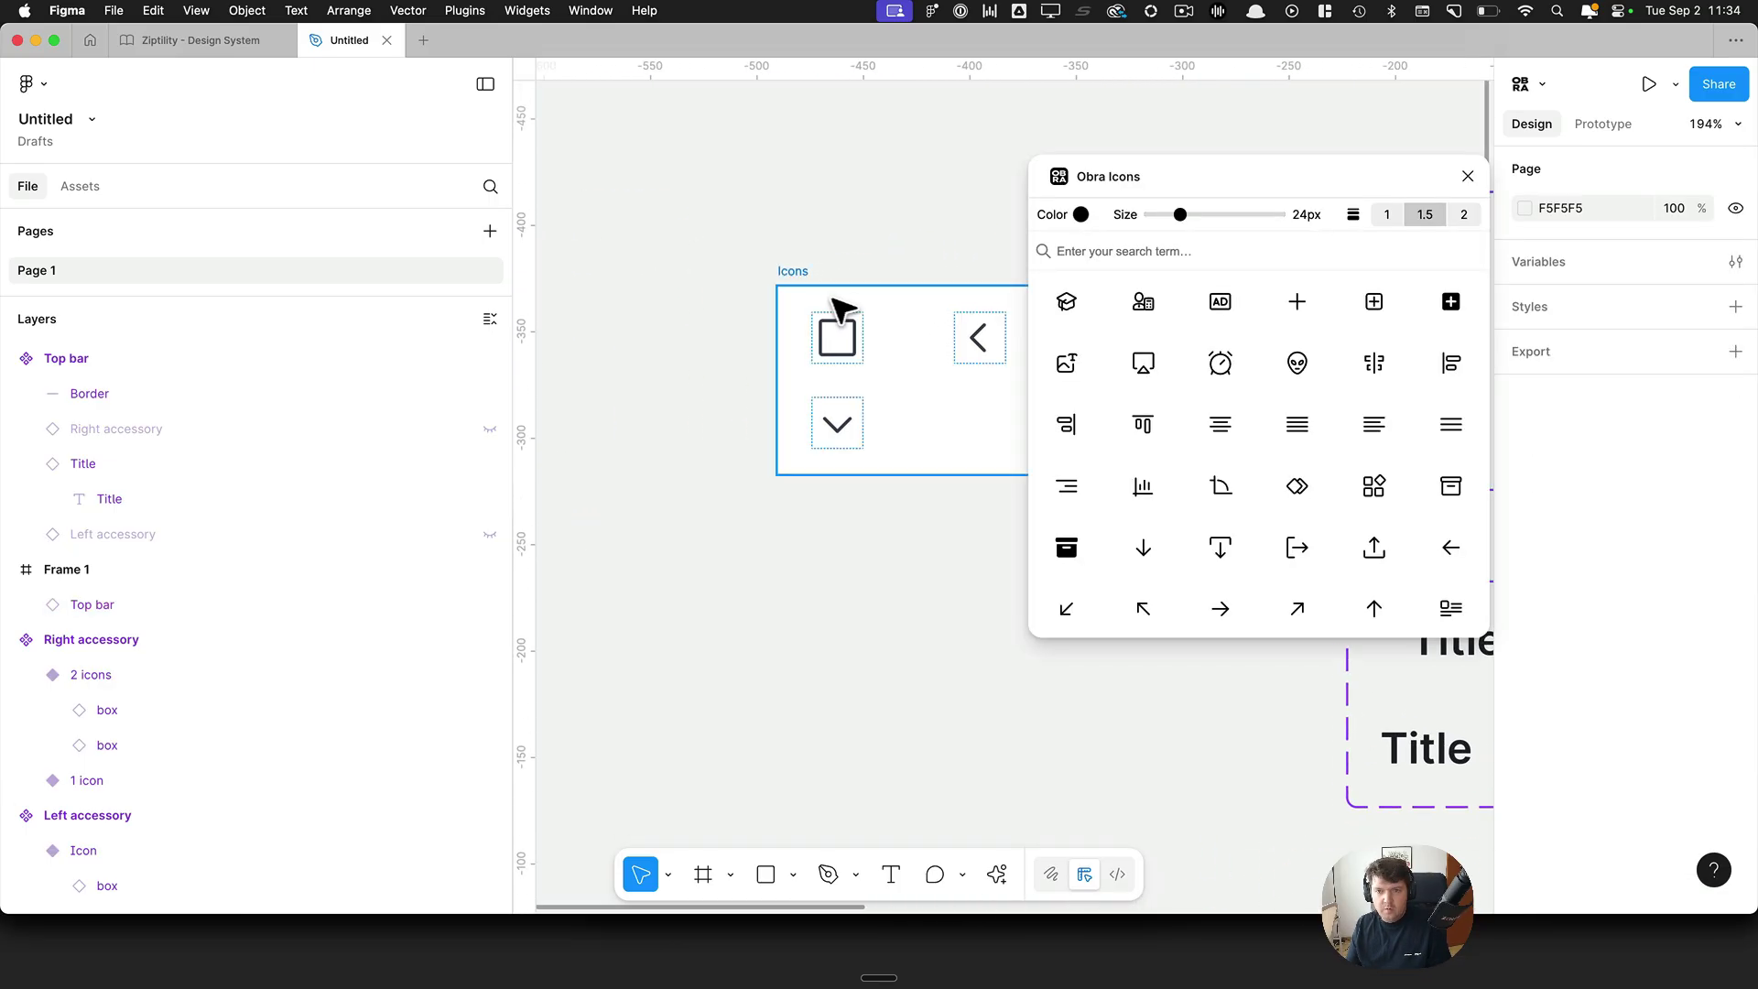
Step: Insert the airplay and alien icons from Obra Icons next to the chevron-down icon
scroll(851, 338, "right", 2)
left_click_drag(1143, 362, 953, 371)
left_click(1297, 363)
Step: Turn the alien icon in the Icons frame into a component
scroll(928, 586, "right", 2)
scroll(138, 641, "down", 3)
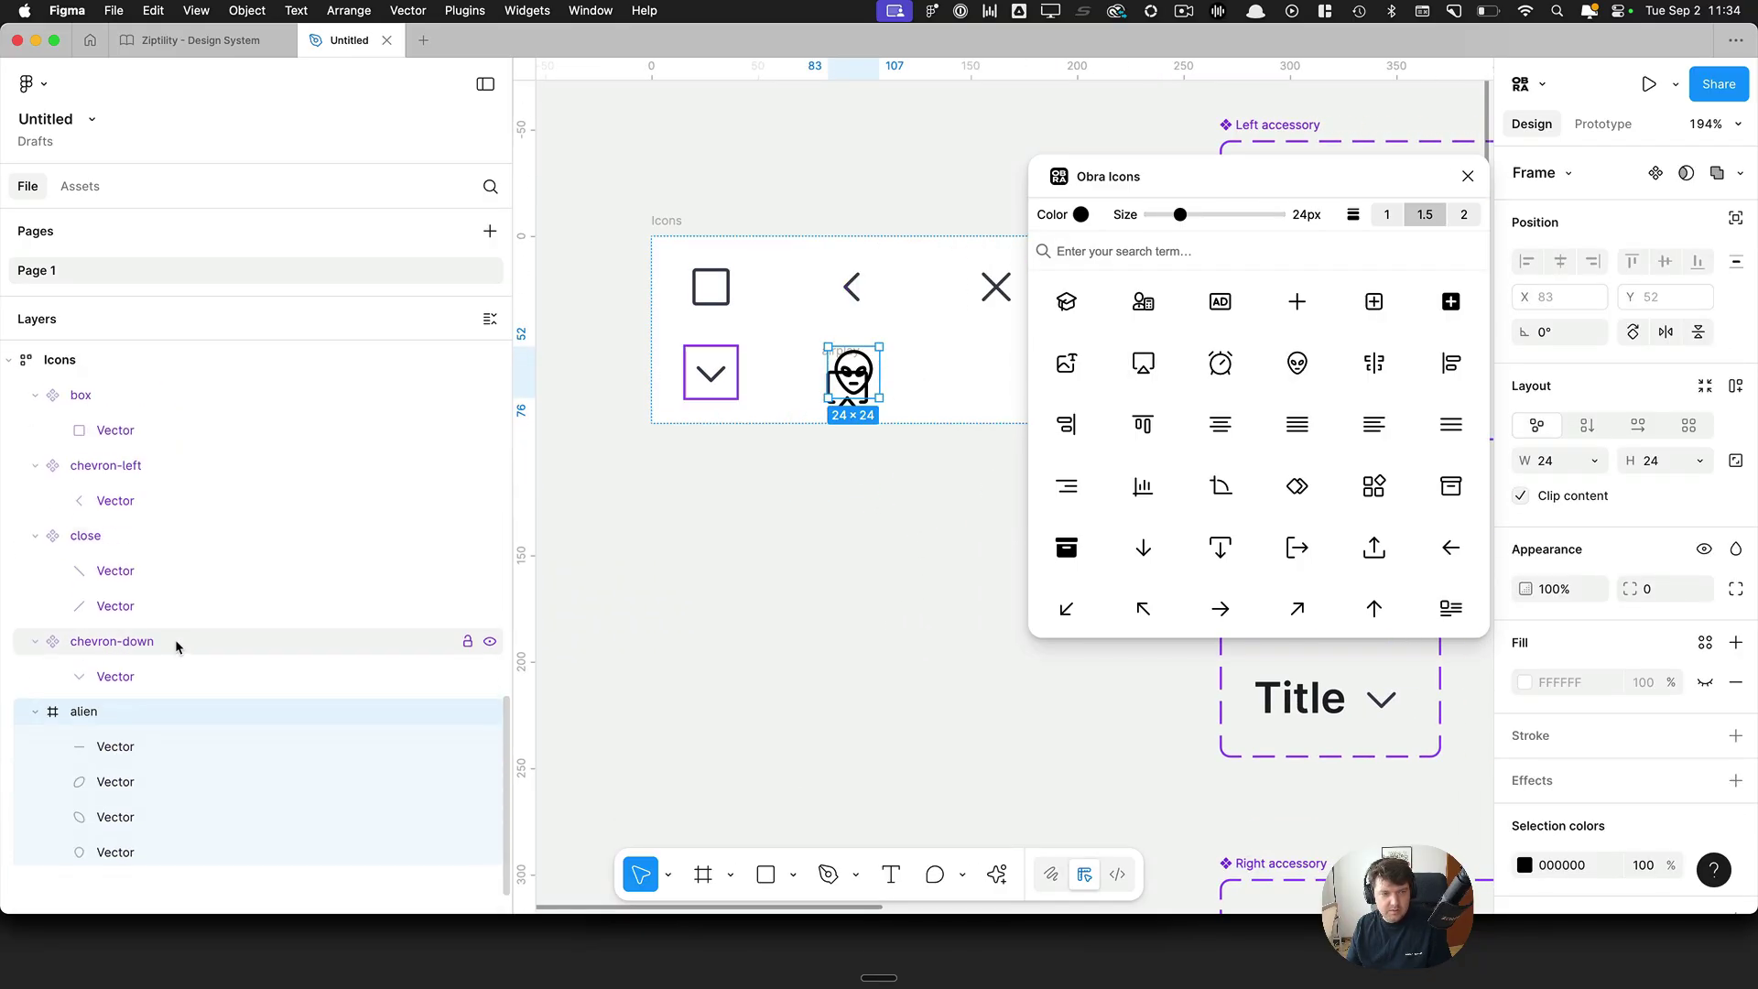
key("alt+super+k")
left_click_drag(870, 367, 920, 382)
Step: Collapse the layers, move the airplay icon into the Icons frame above box, and make it a component
key("alt+l")
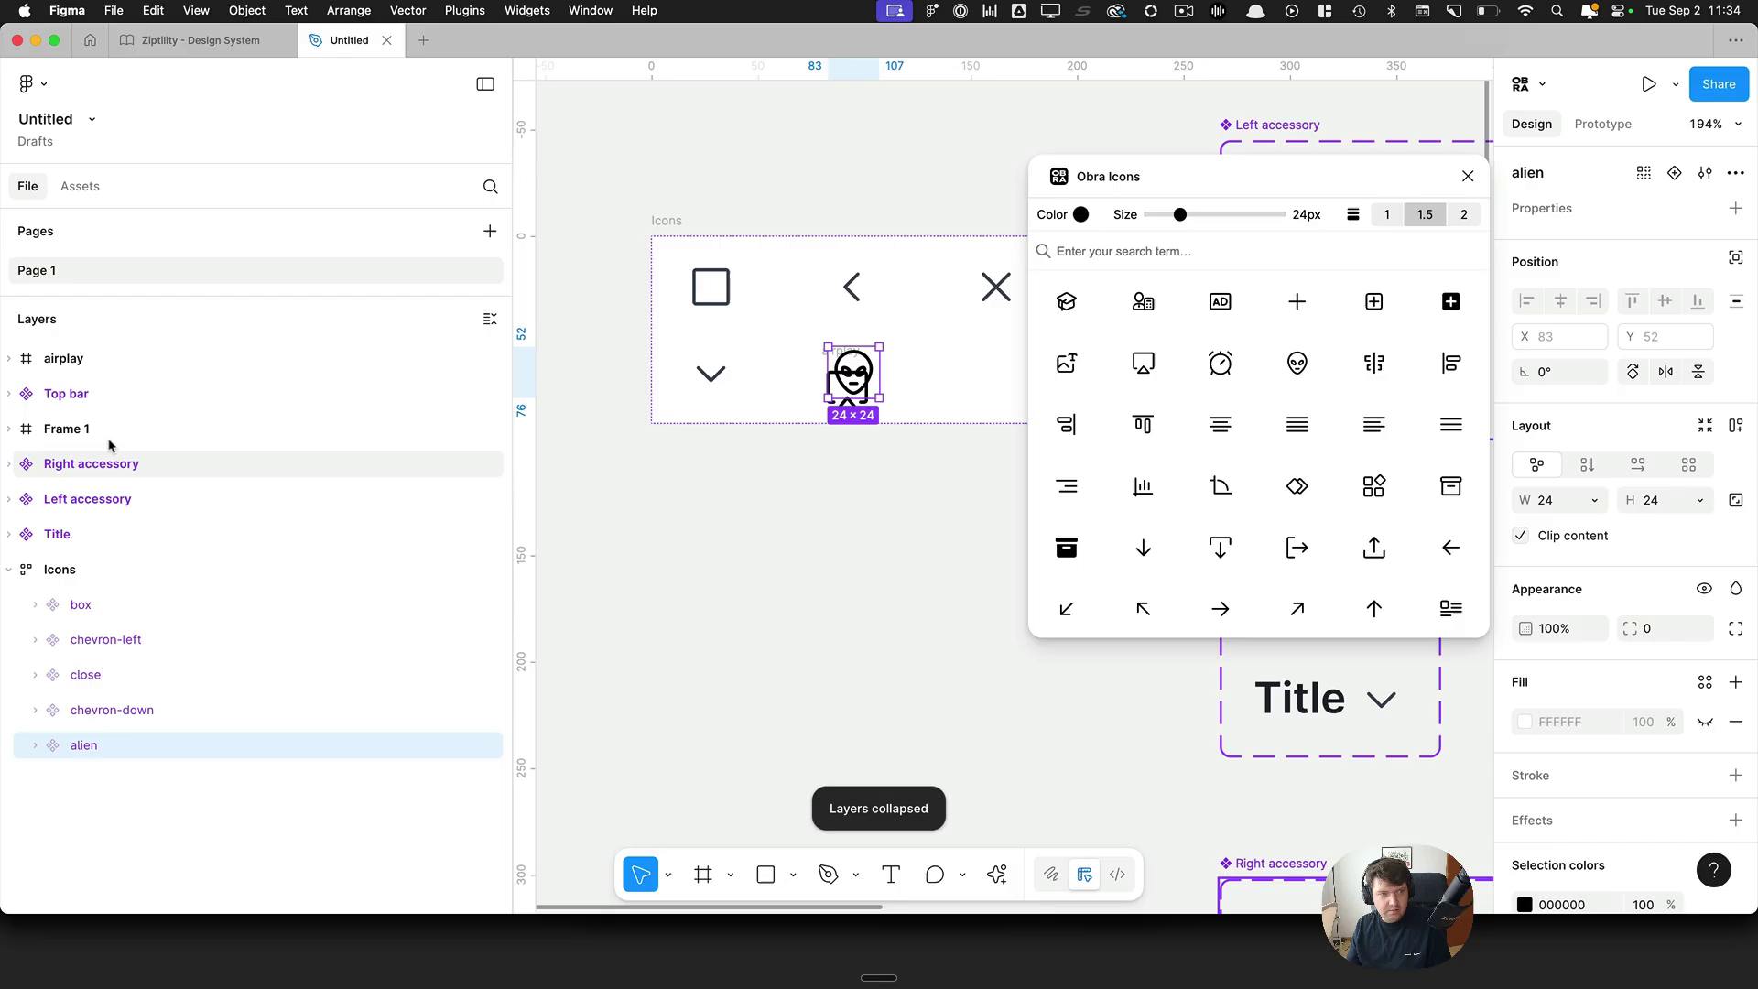
left_click(124, 365)
left_click_drag(146, 361, 243, 562)
key("super+alt+k")
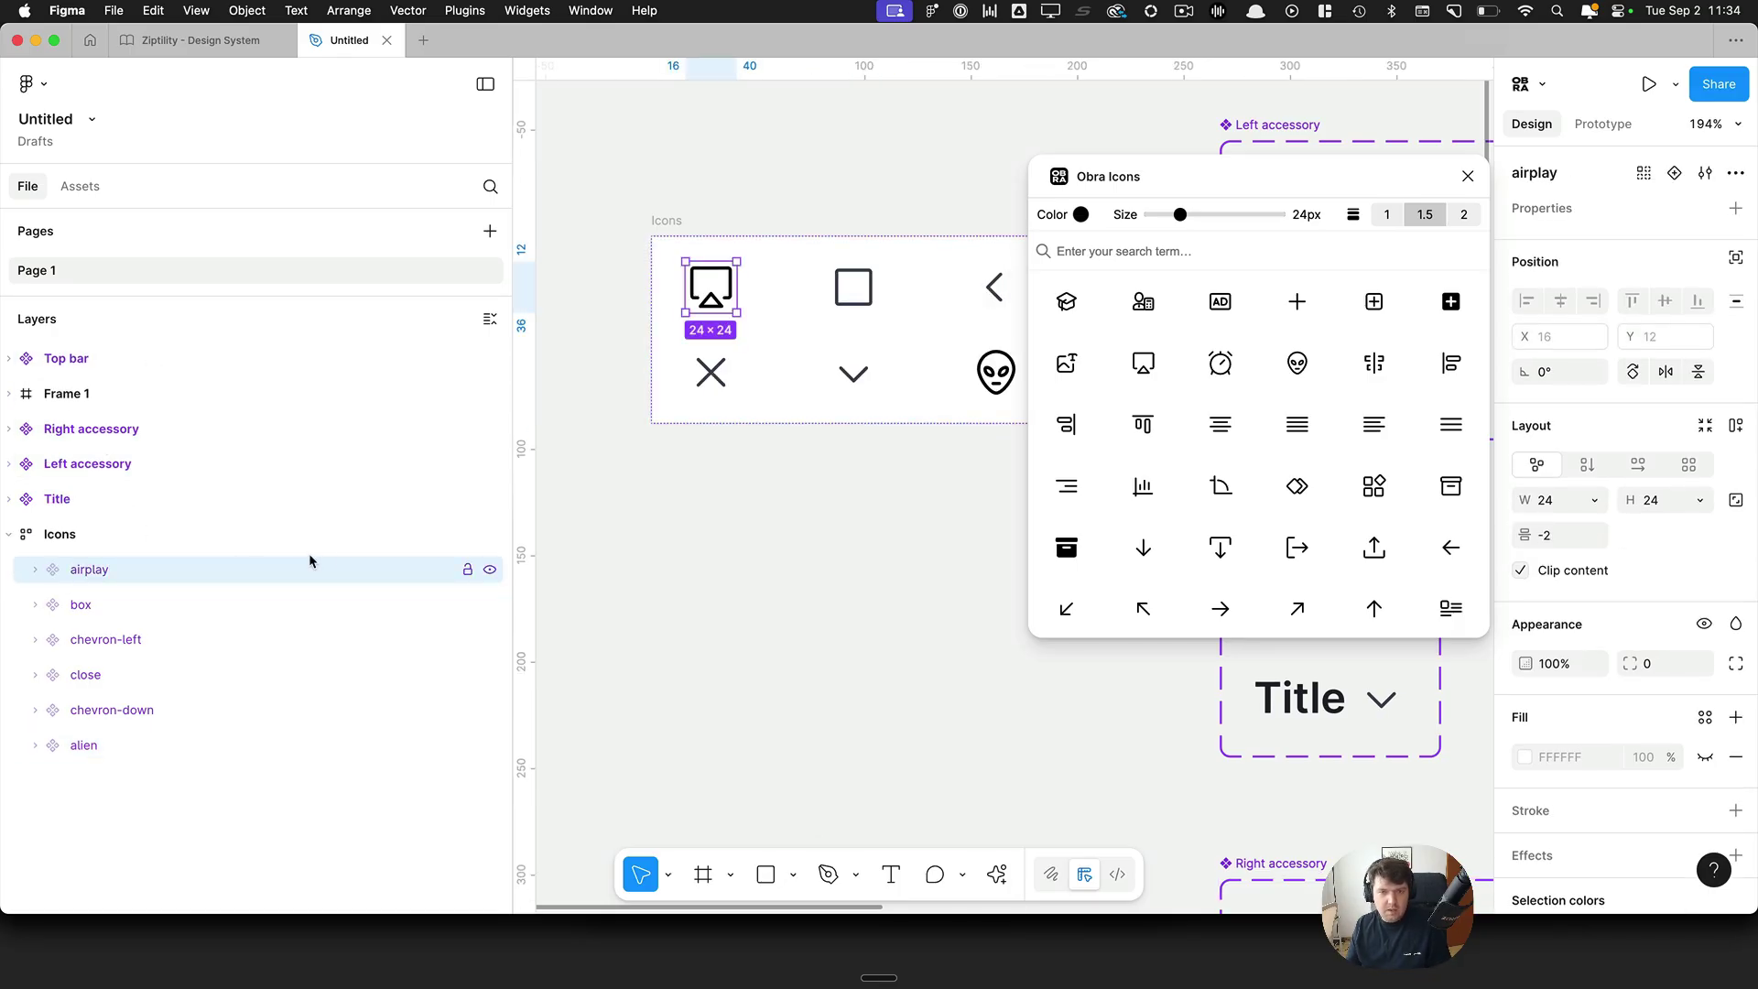
Step: Close the Obra Icons plugin and create an instance swap property named Icon 1 for the box in Left accessory's Icon variant
left_click(1468, 176)
scroll(961, 403, "down", 5)
left_click(961, 403)
scroll(961, 403, "right", 5)
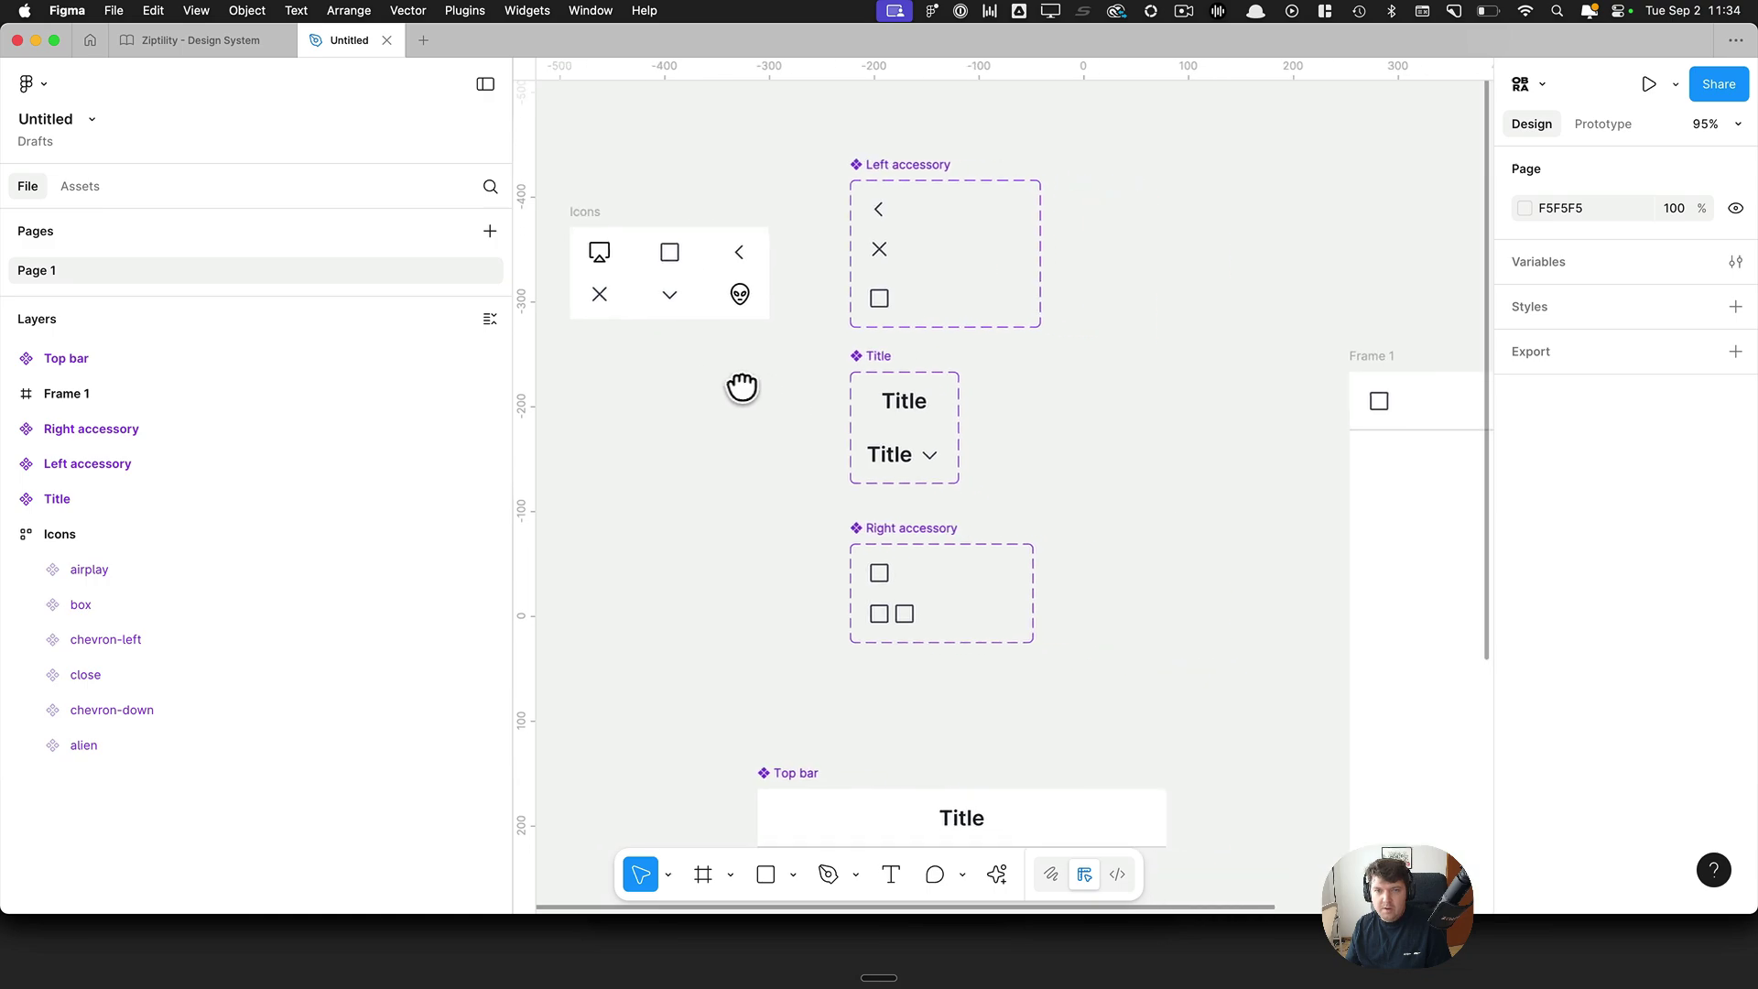
left_click(884, 293)
left_click(35, 499)
left_click(117, 531)
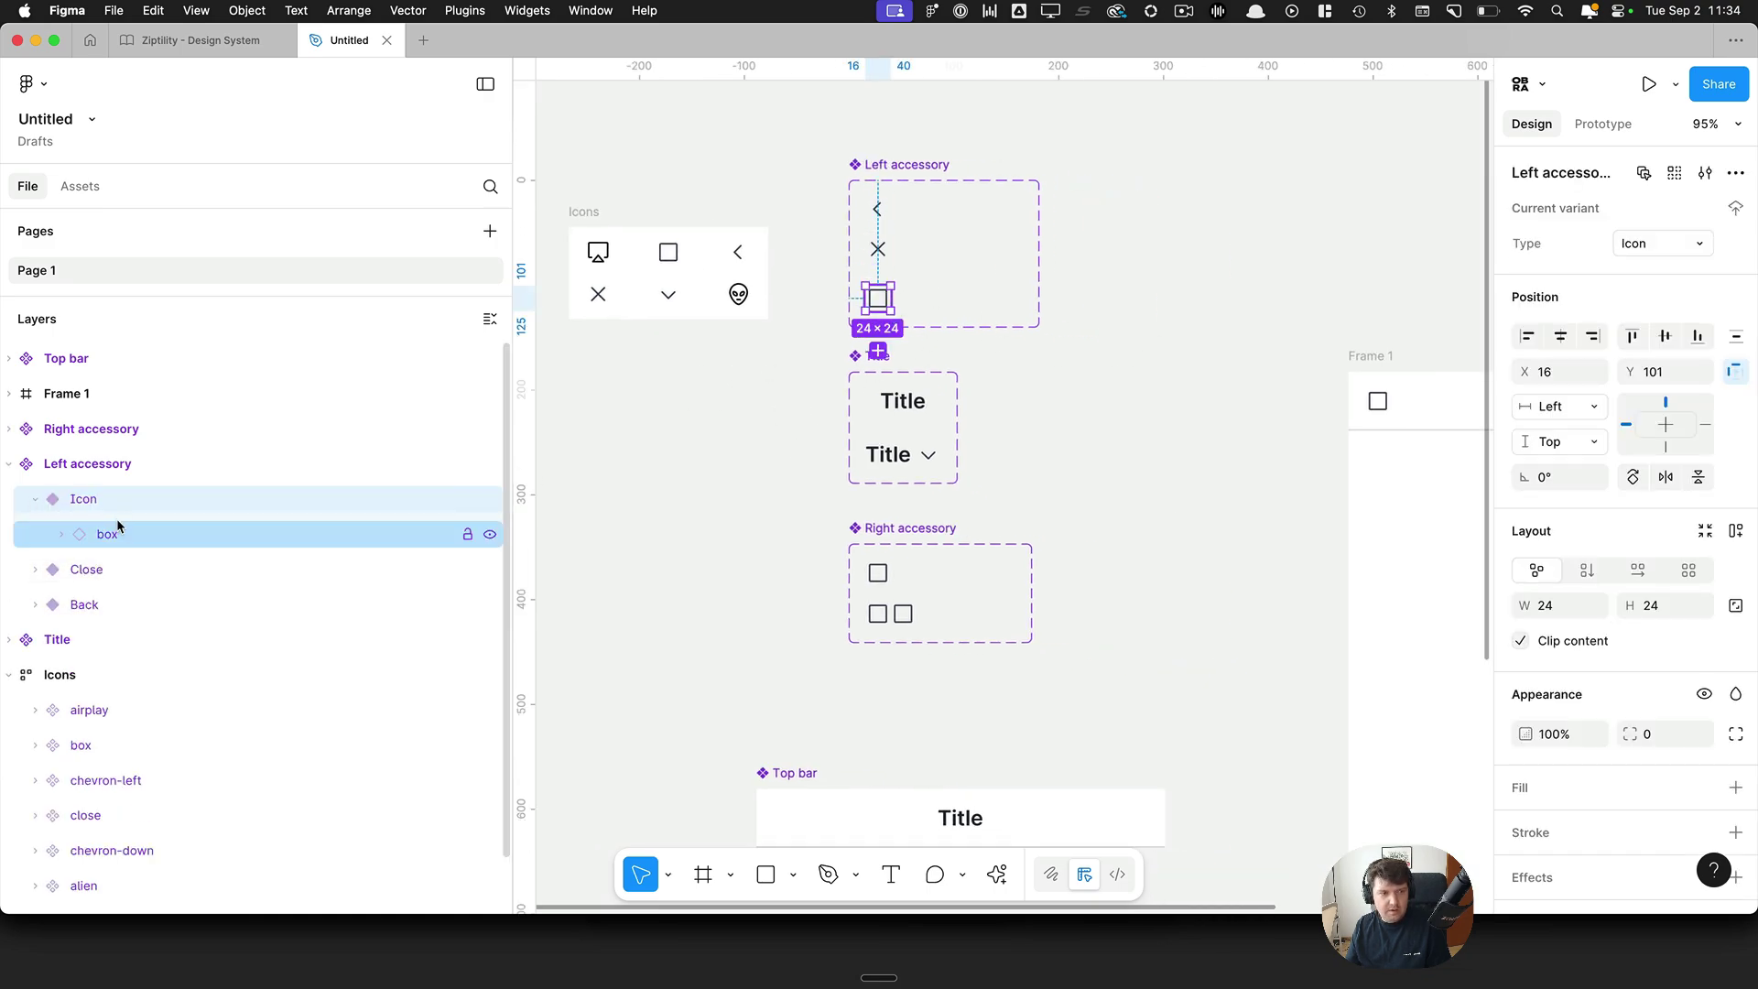
left_click(1706, 173)
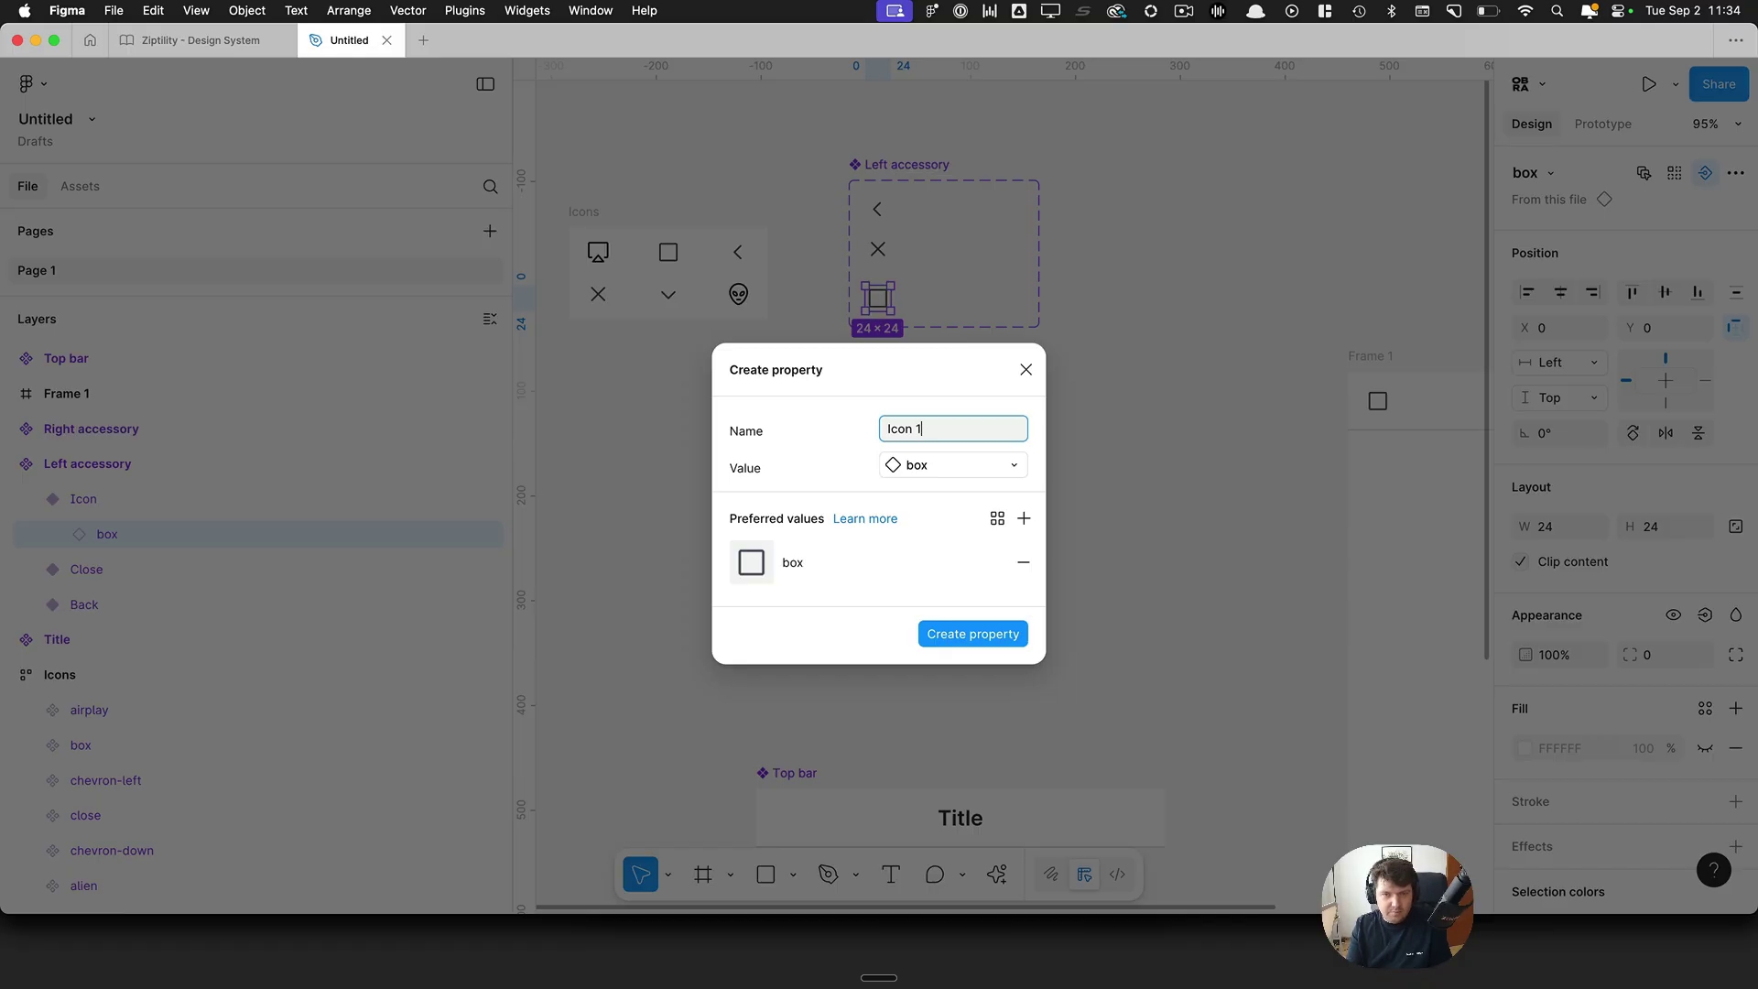
key("Return")
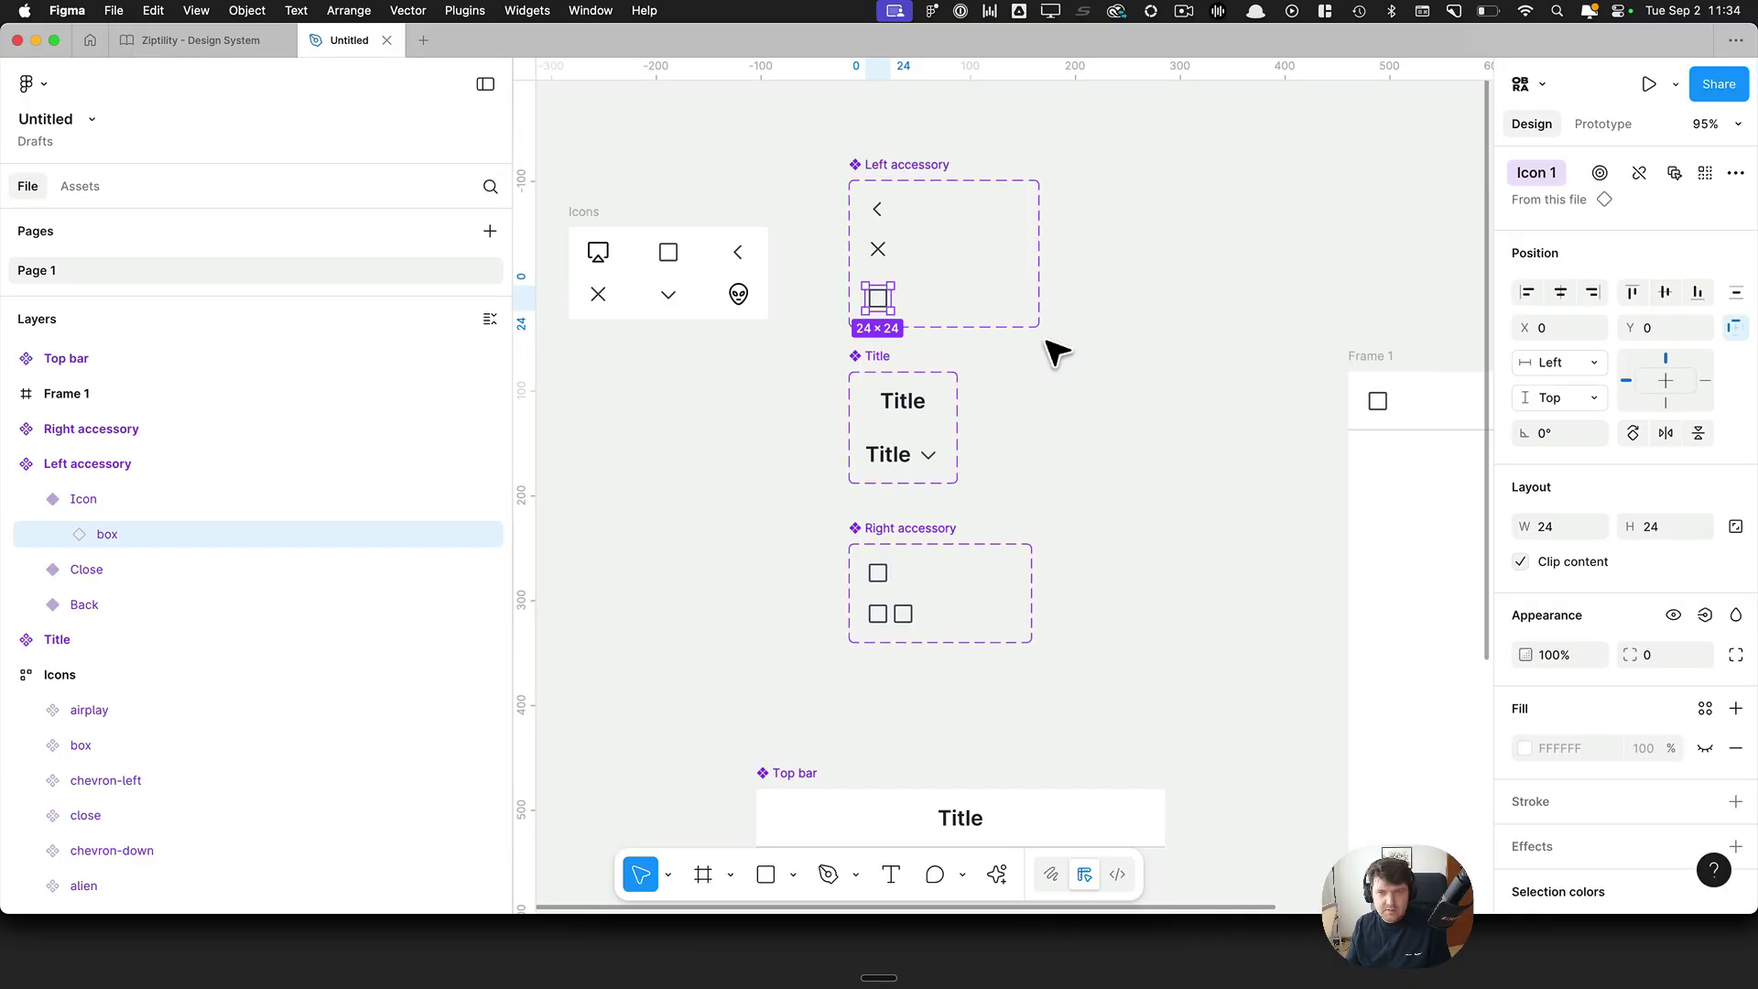
Step: Create an instance swap property named Icon 1 for the box in Right accessory's 1 icon variant
double_click(884, 576)
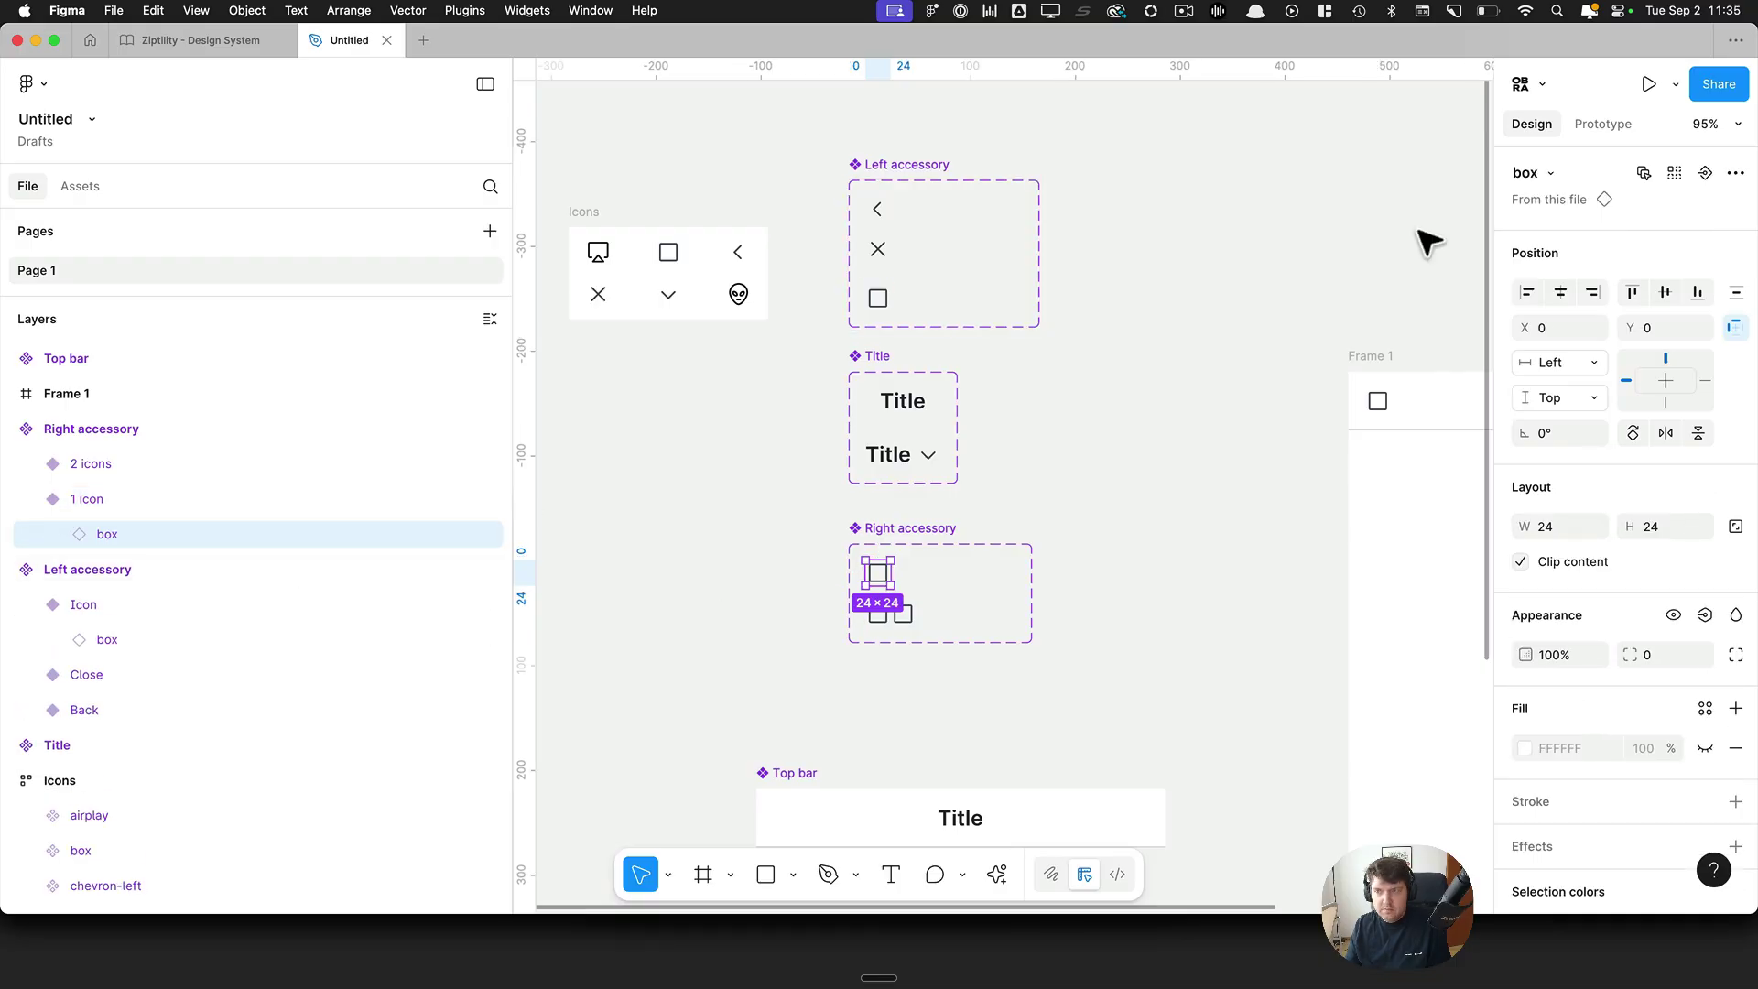
left_click(1703, 176)
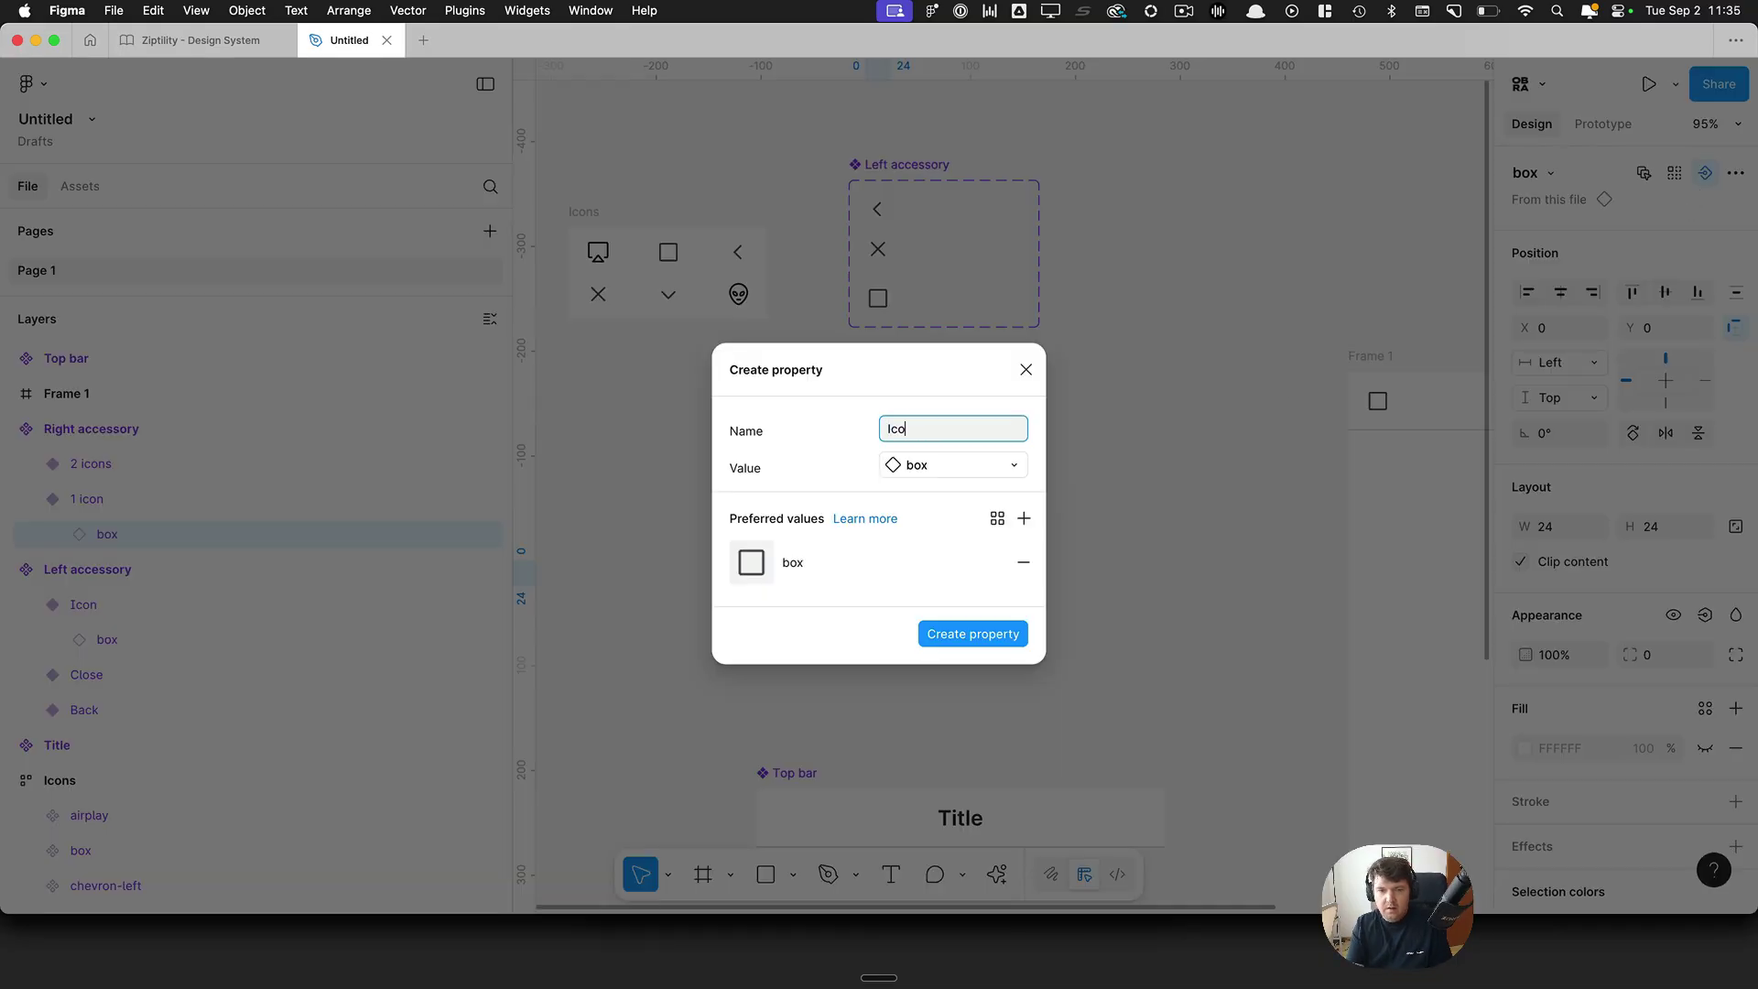
key("Return")
Step: Apply the existing Icon 1 property to the right-hand box in Right accessory's 2 icons variant
scroll(793, 652, "up", 5)
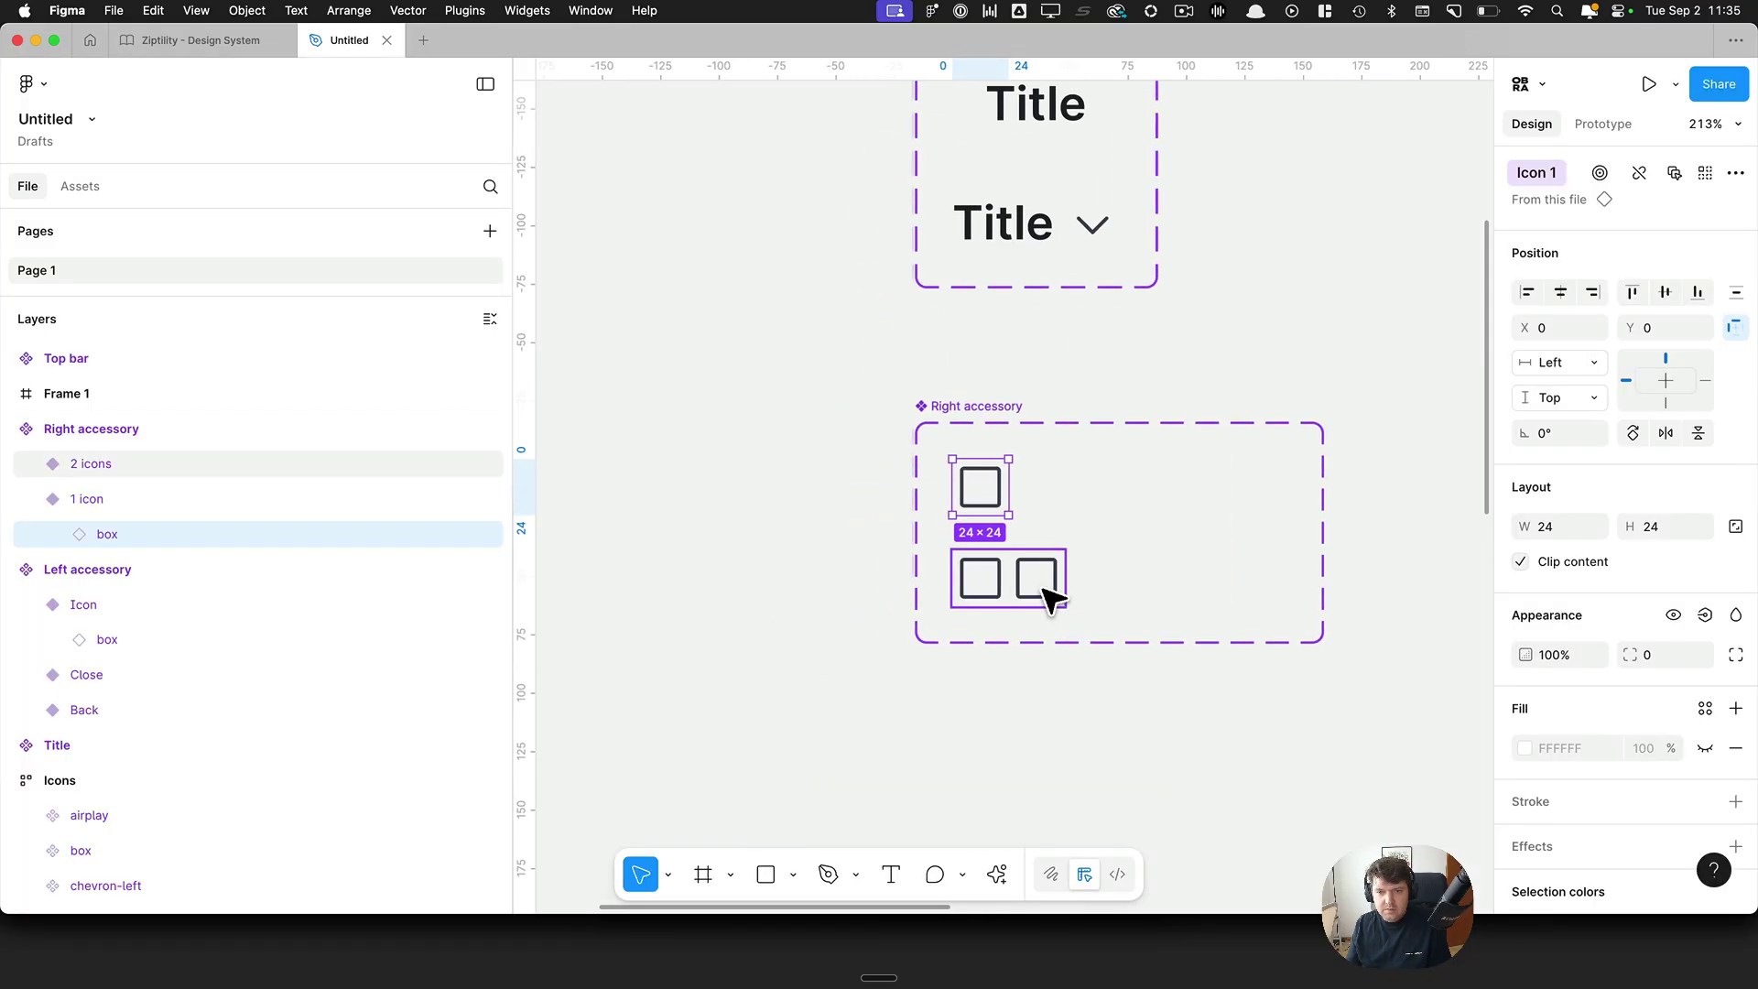
double_click(1044, 591)
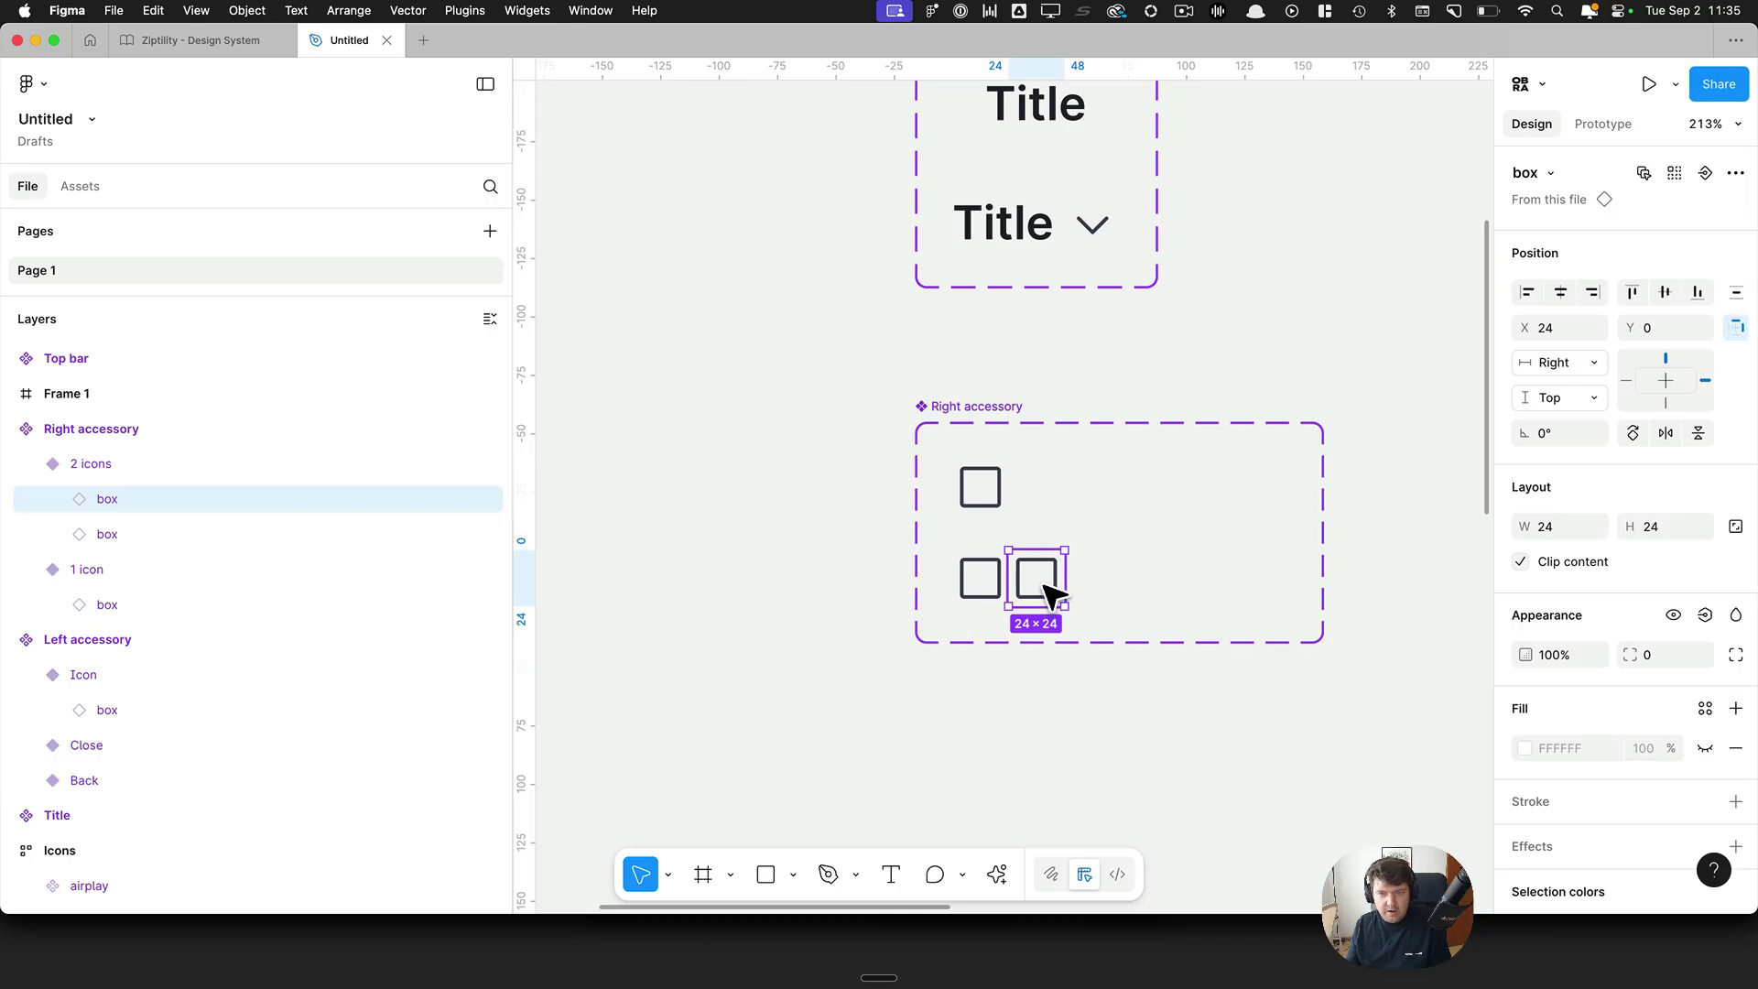
left_click(1704, 173)
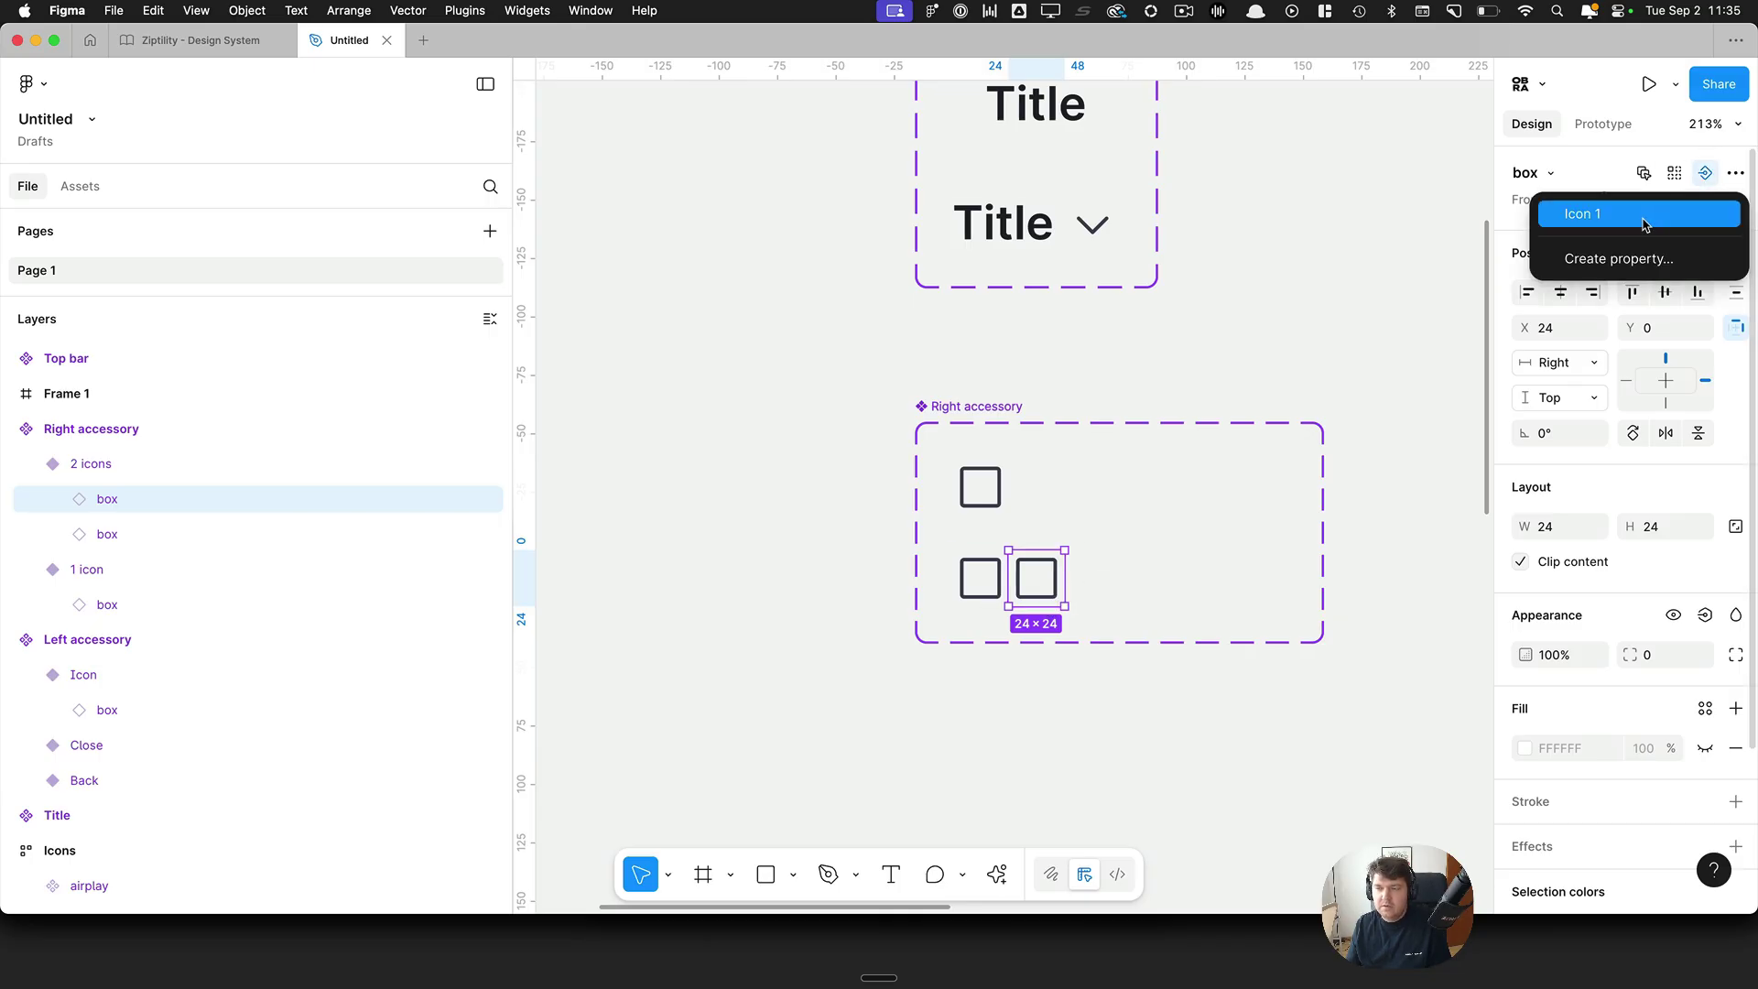
left_click(1579, 216)
Step: Create an instance swap property named Icon 2 for the left-hand box in the 2 icons variant
left_click(994, 579)
left_click(1705, 173)
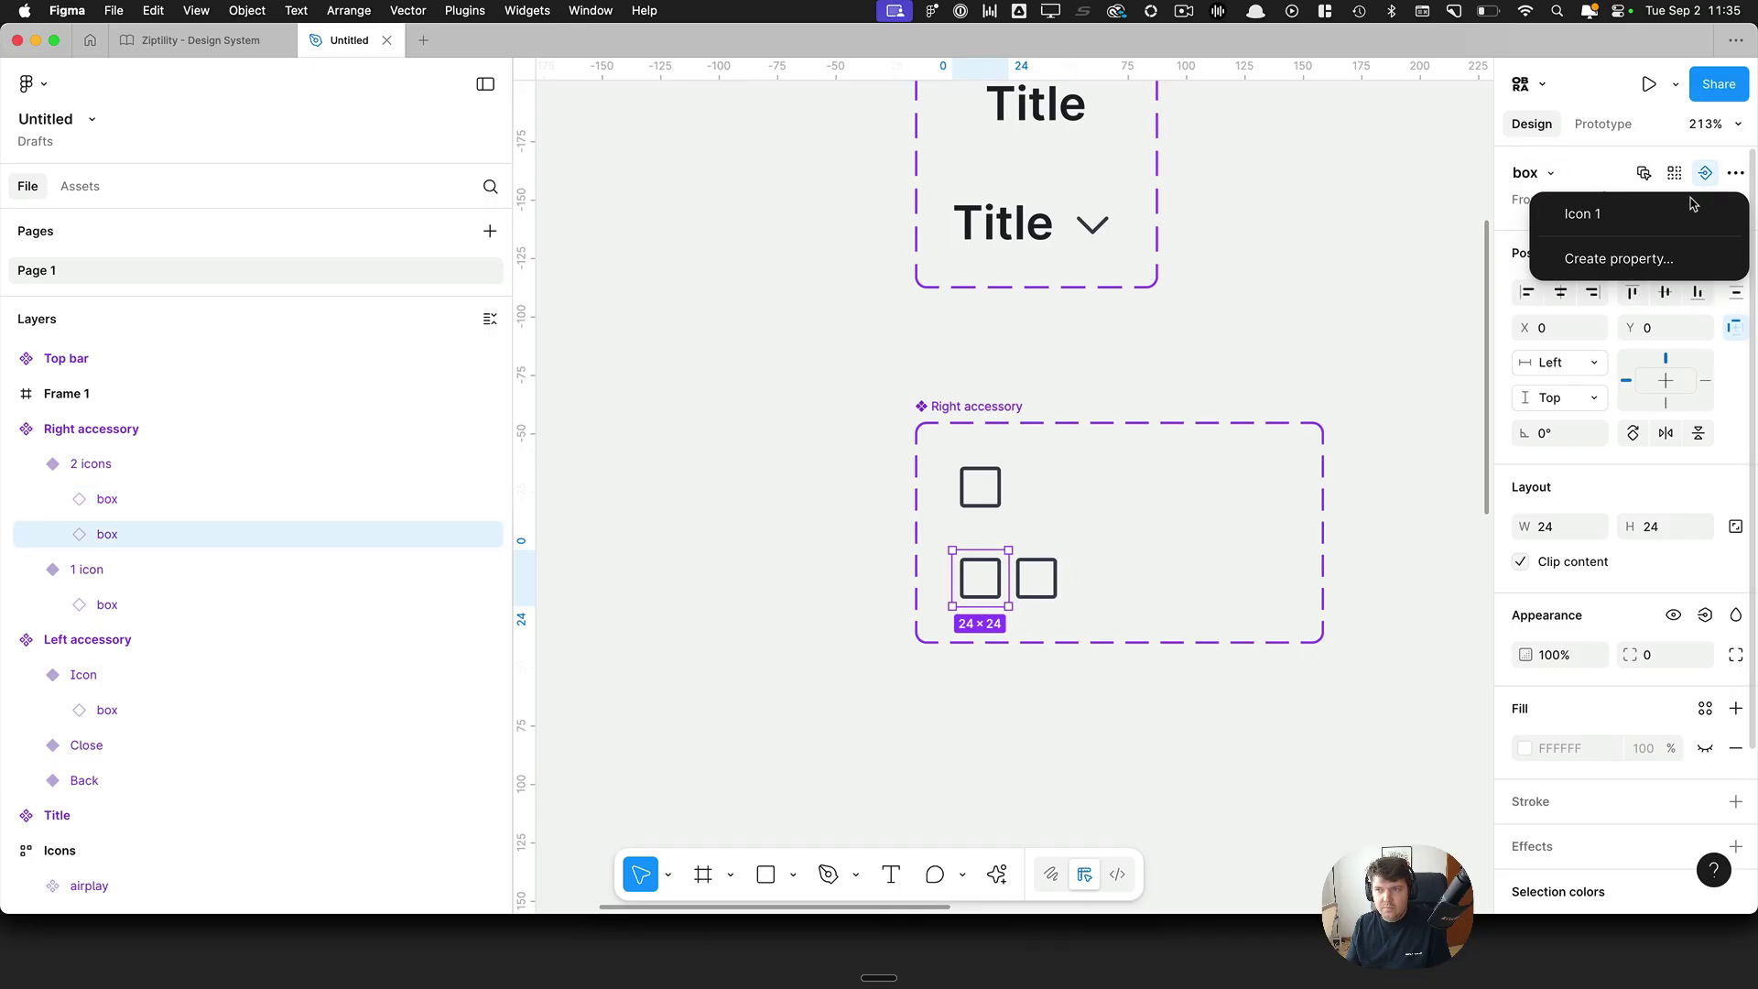
left_click(1642, 259)
type("Icon 2")
key("Return")
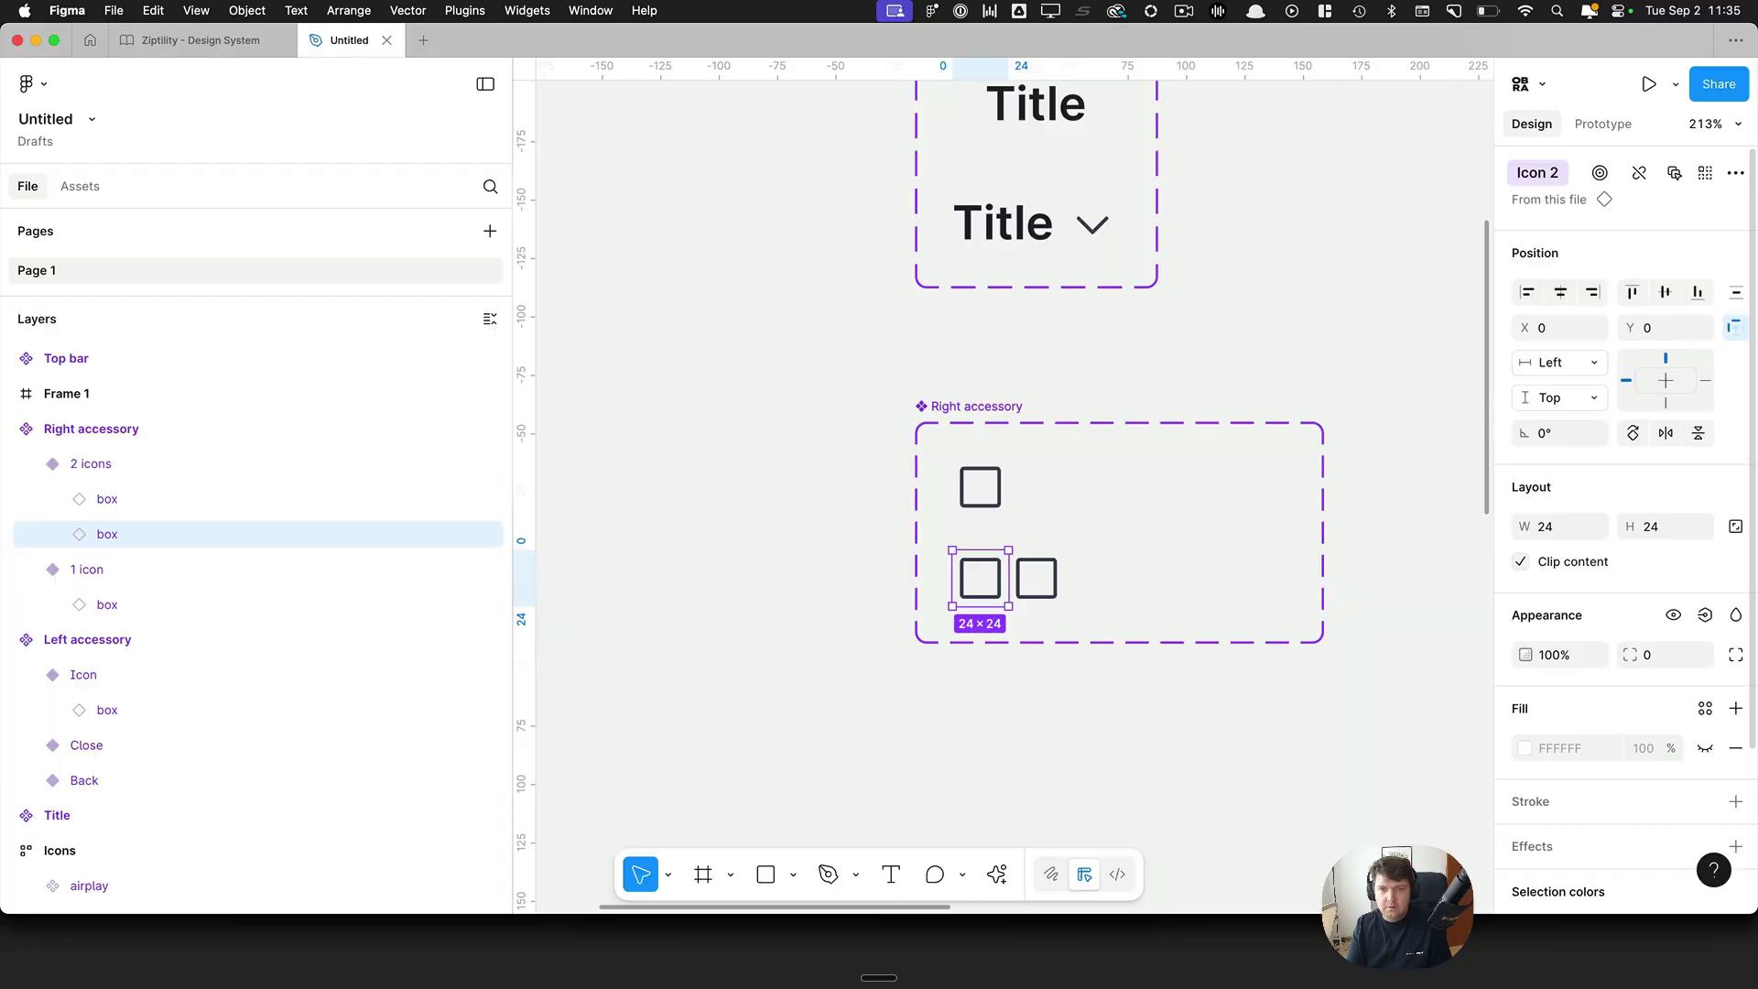
Step: Swap Icon 1 of the right accessory to alien on the Top bar instance in Frame 1
scroll(986, 459, "down", 5)
left_click(828, 483)
left_click_drag(1026, 402, 1012, 395)
scroll(1012, 396, "right", 6)
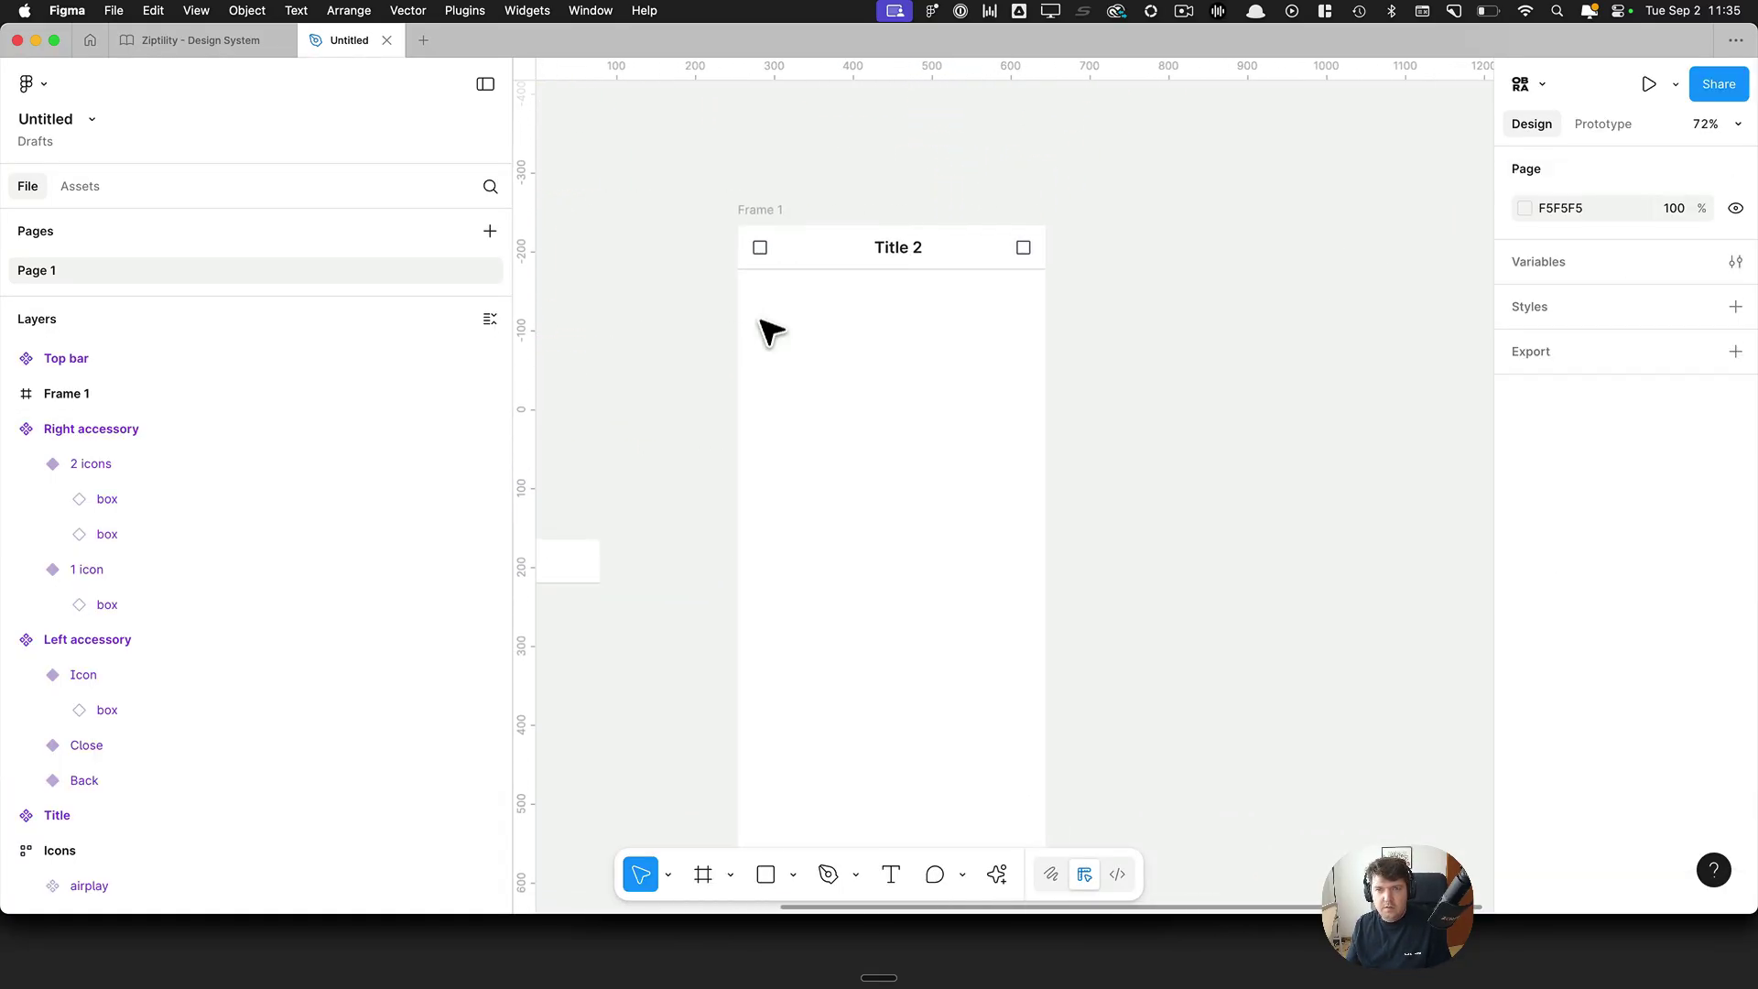
left_click(829, 258)
key("shift+2")
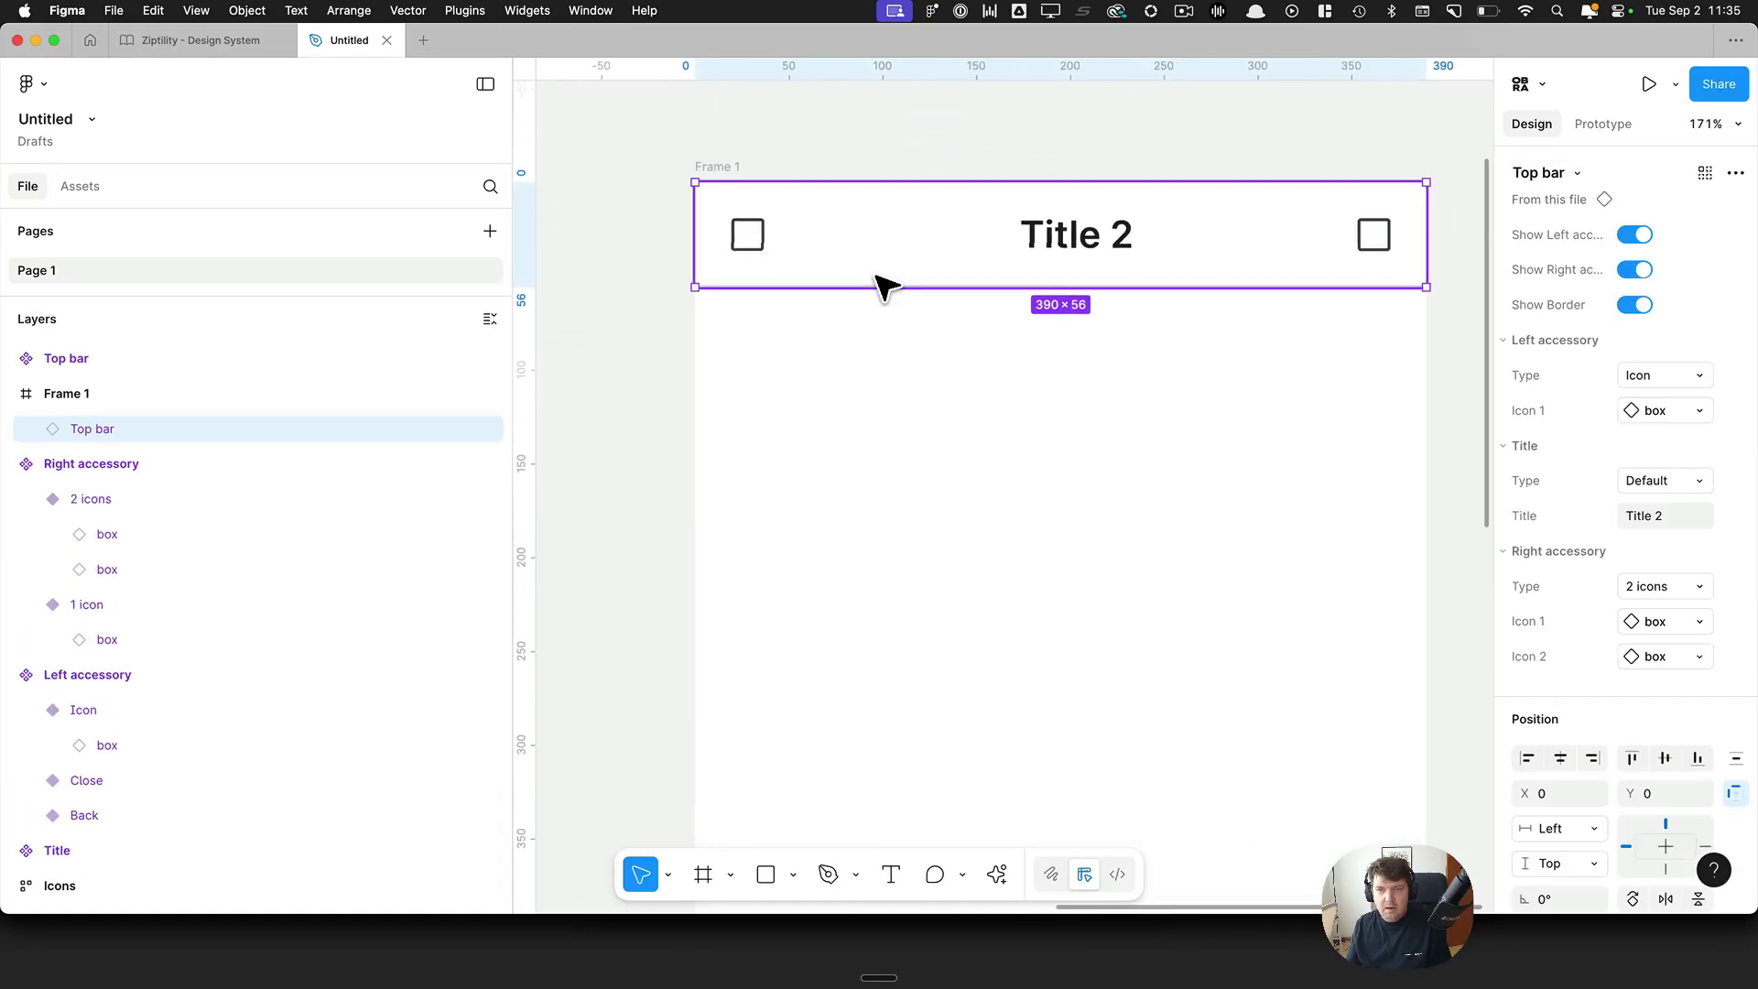
left_click(1661, 624)
type("ali")
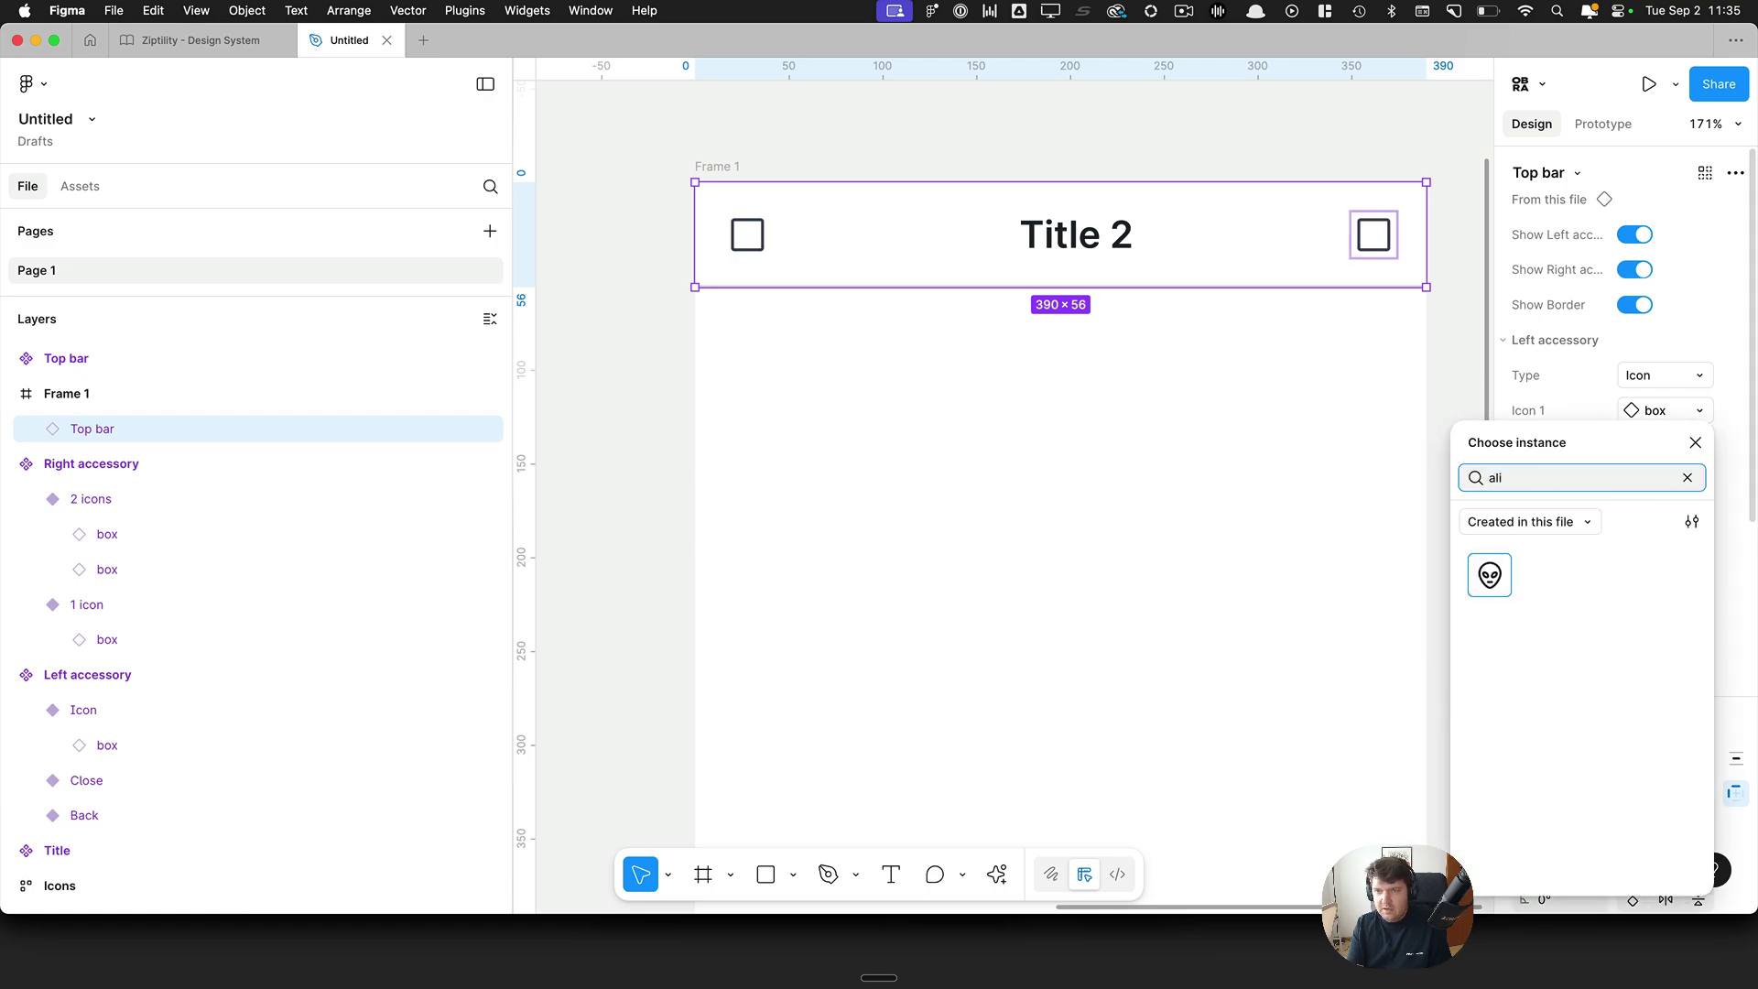
left_click(1491, 577)
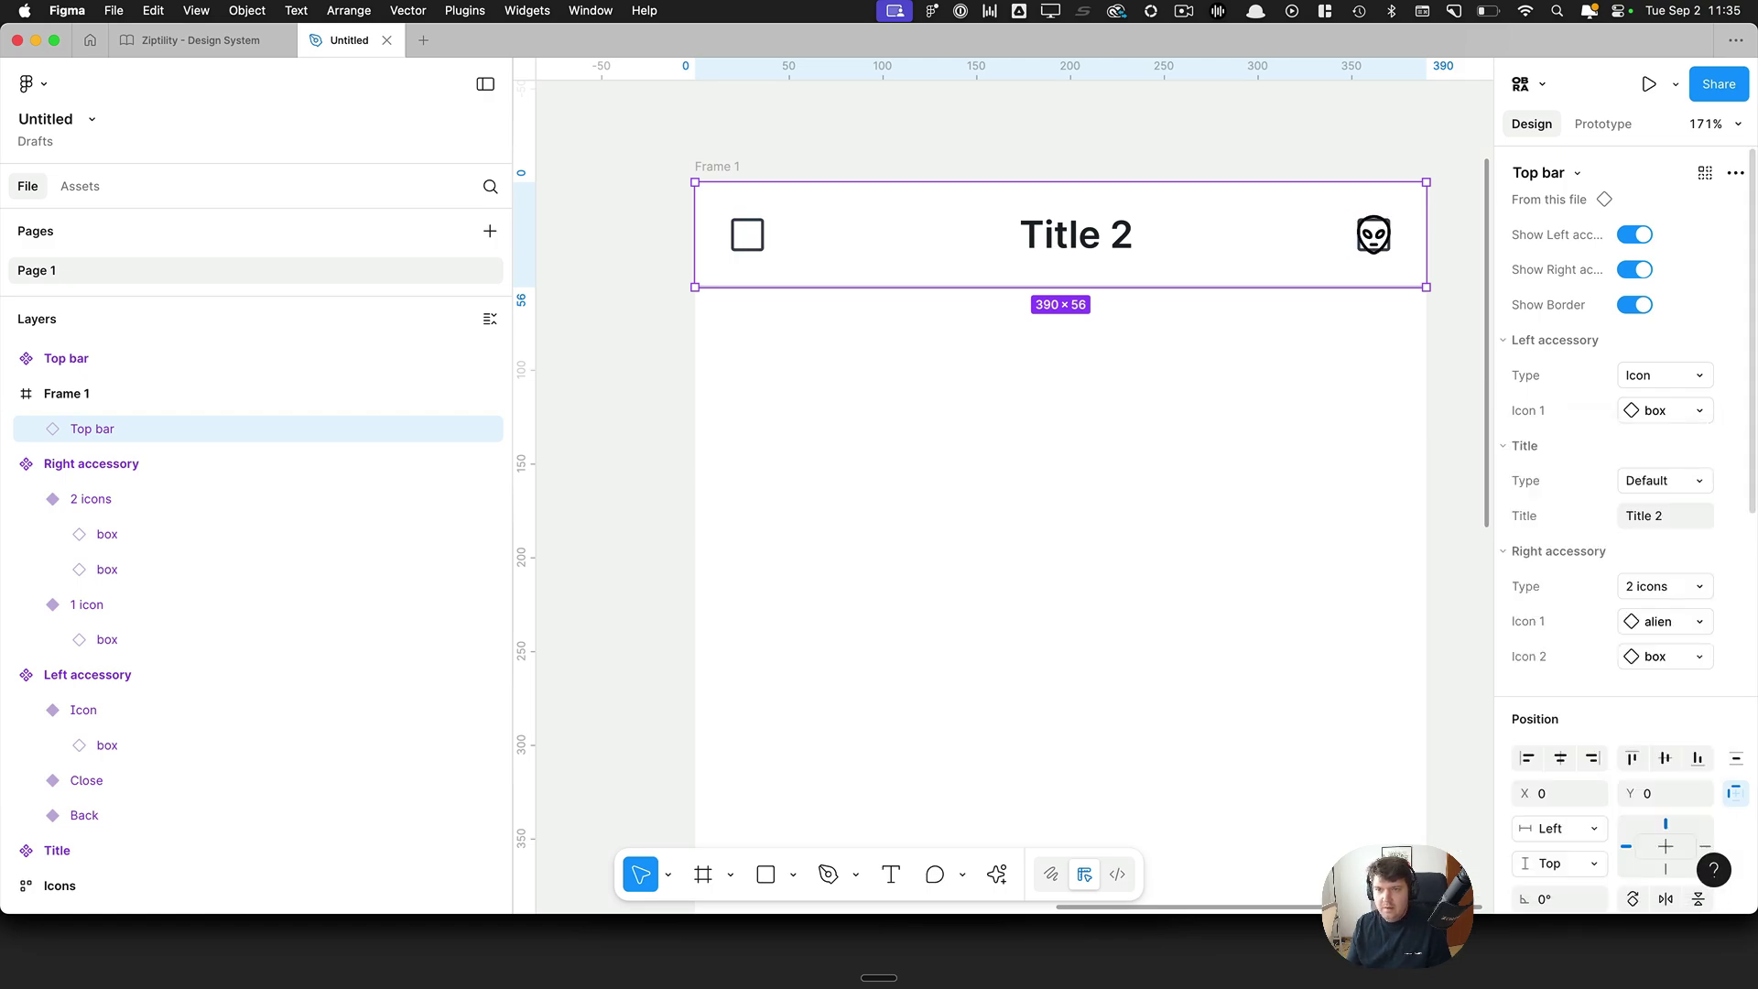
Step: Inspect the alien and box layers inside the right accessory of Frame 1's Top bar instance
left_click(1663, 659)
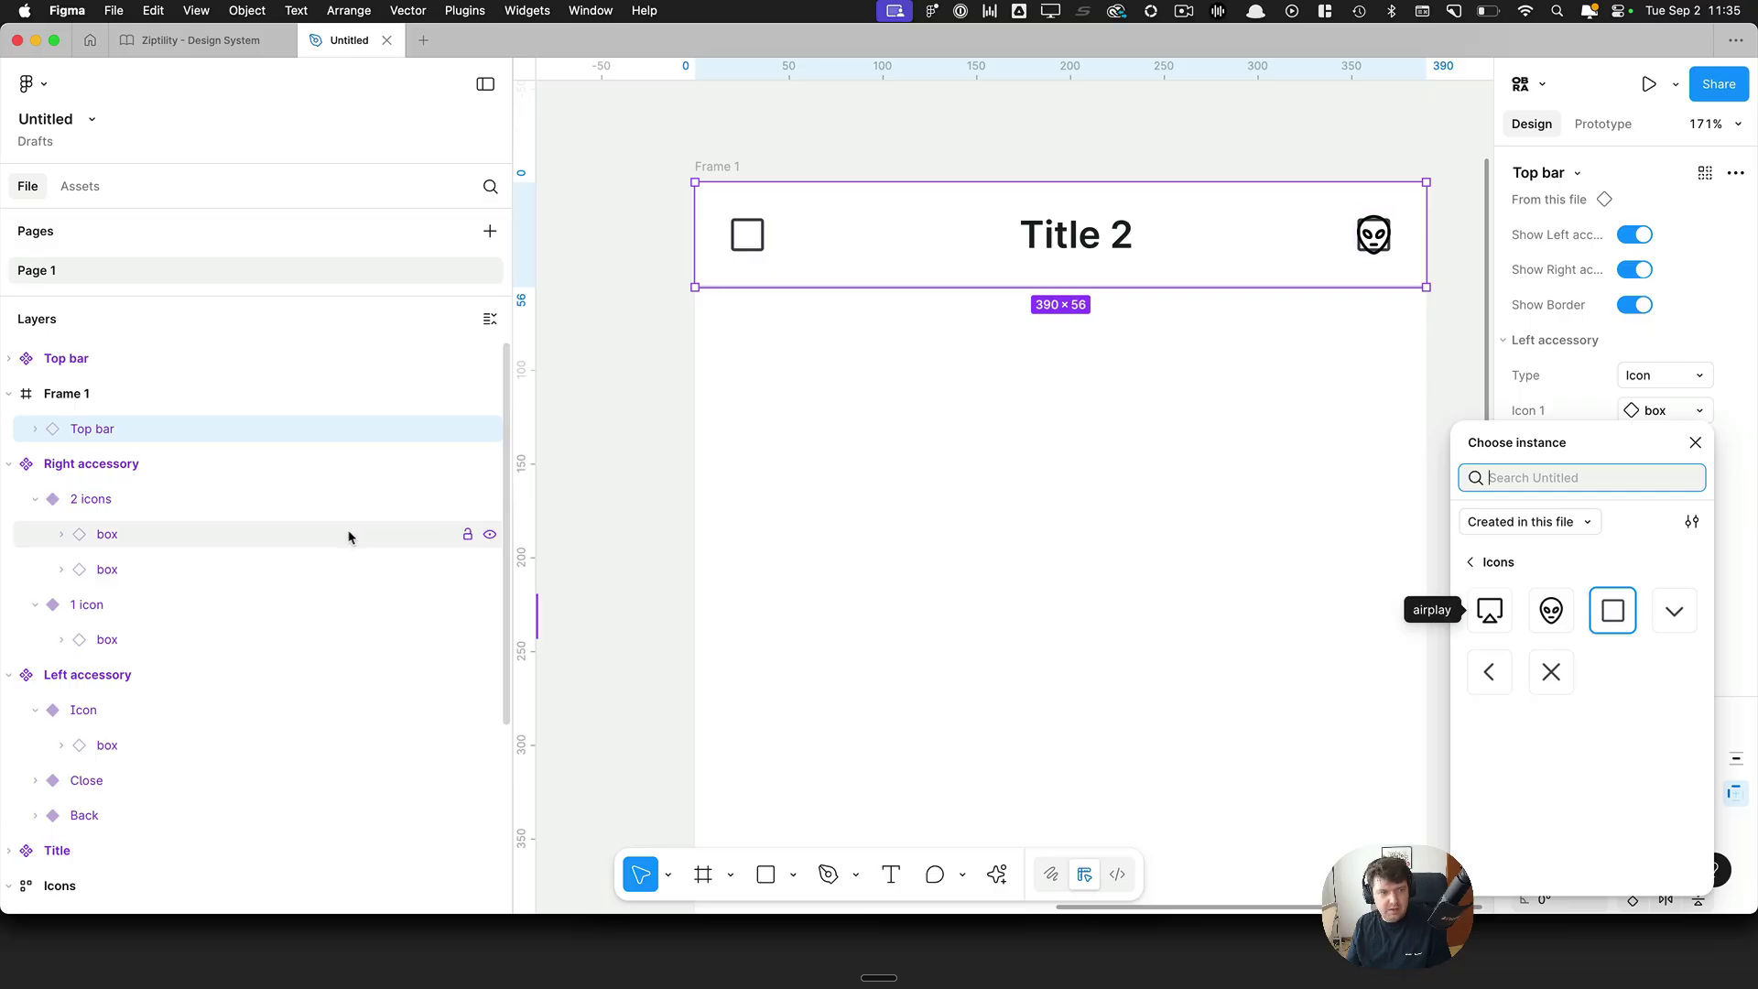
left_click(1379, 240, "super")
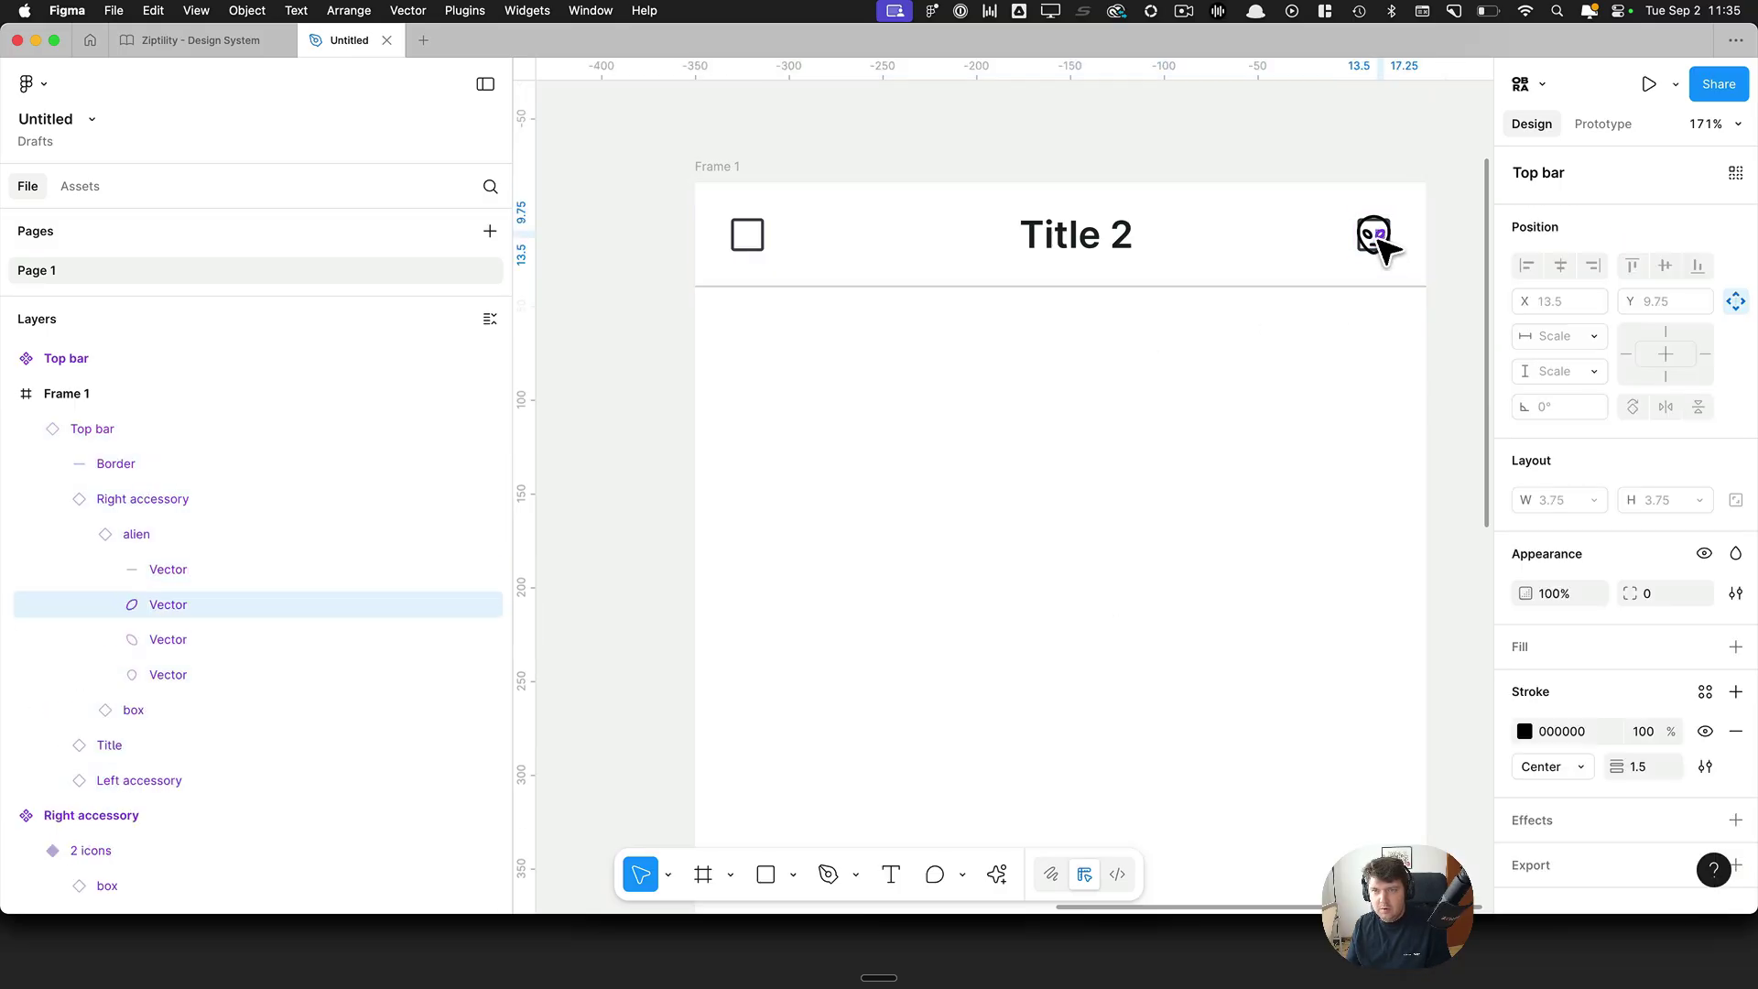
left_click(101, 536)
left_click(89, 534)
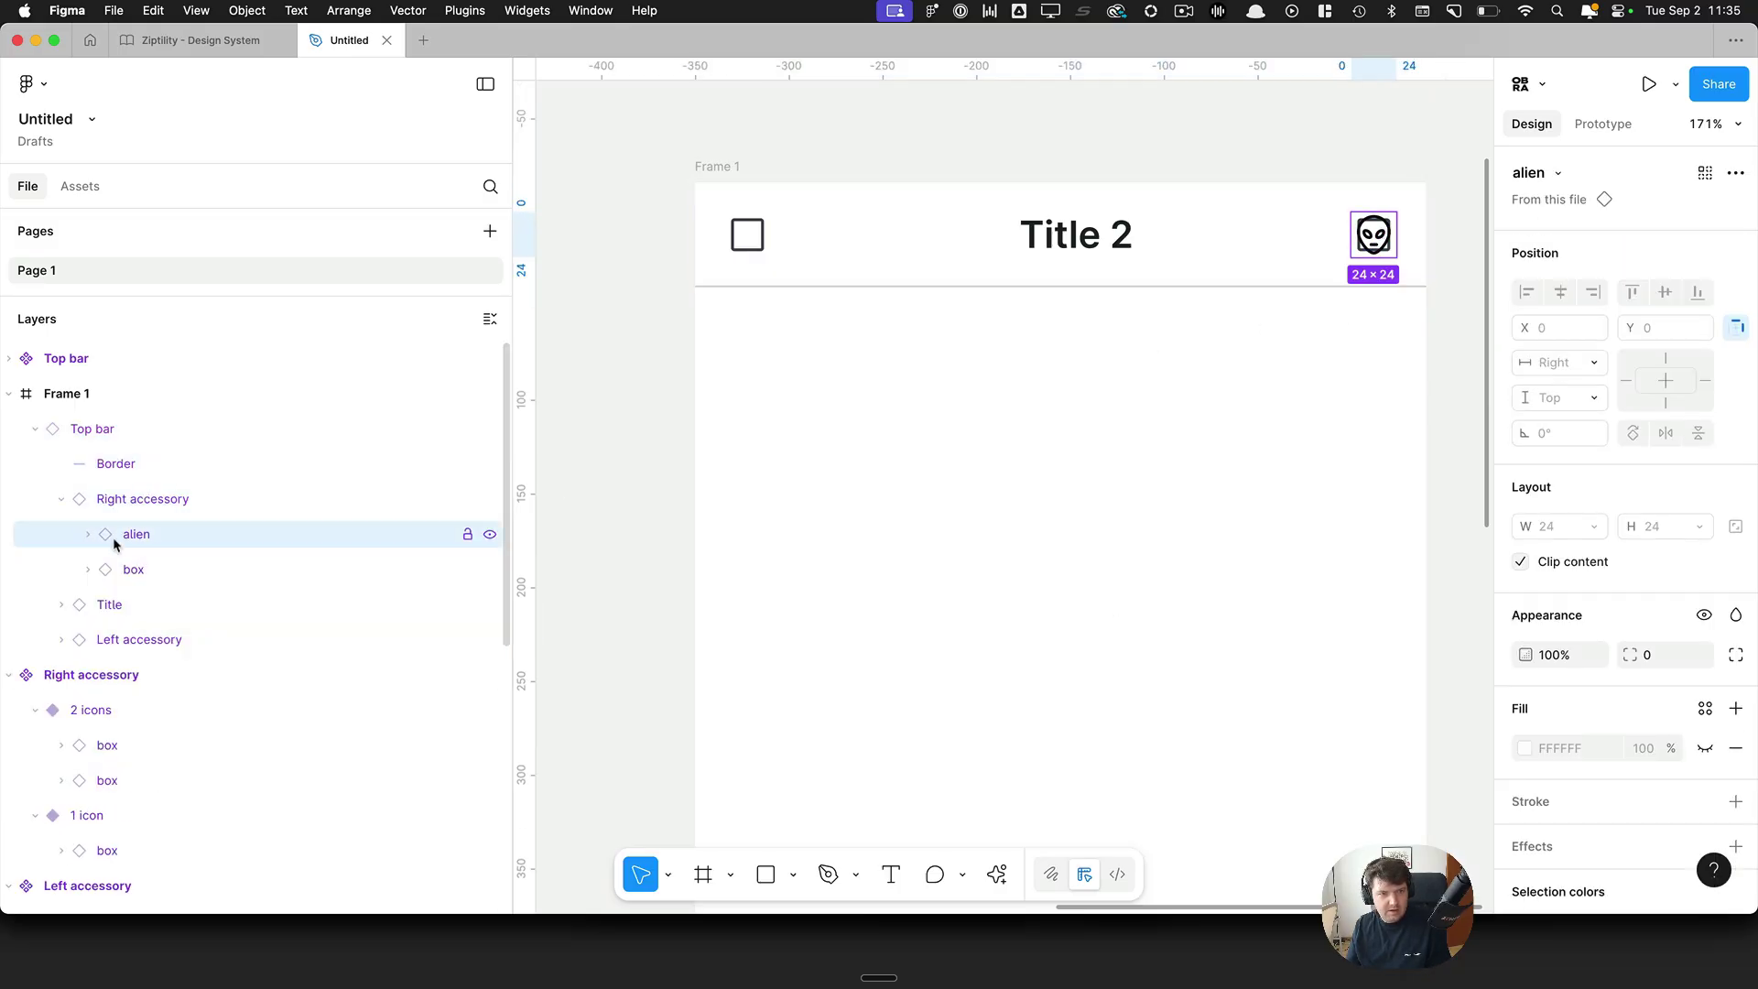
left_click(140, 572)
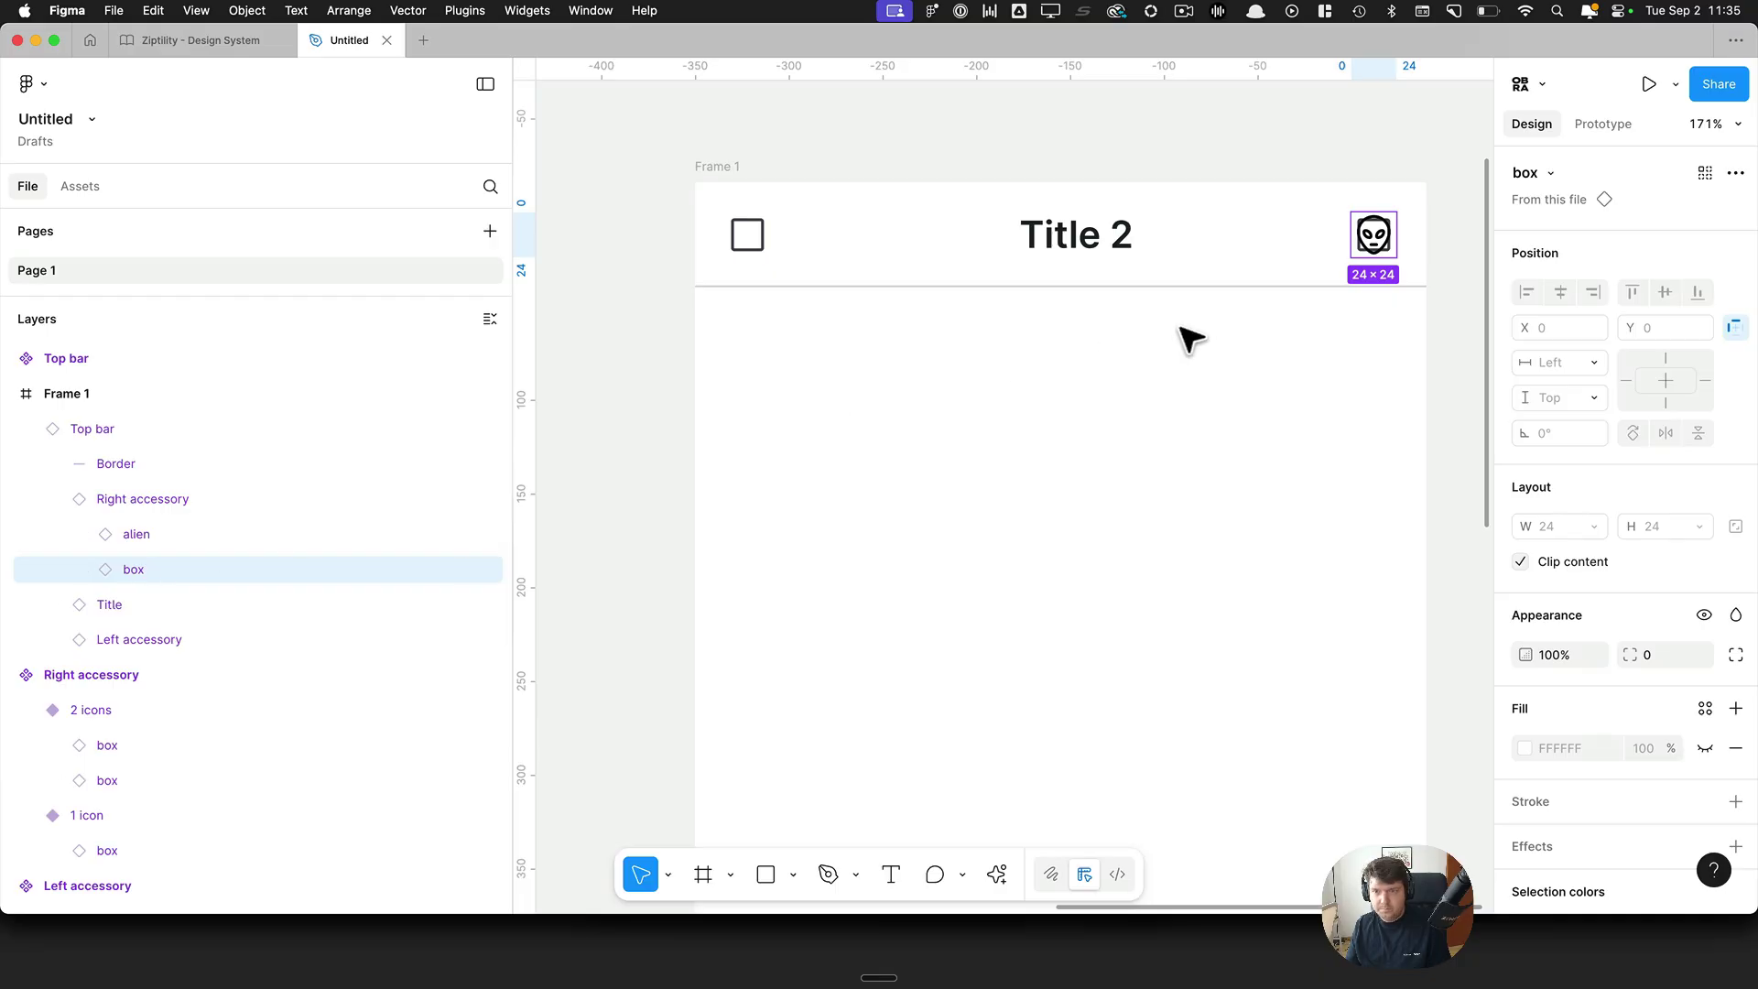
Step: Swap Icon 2 of the right accessory to airplay on Frame 1's Top bar instance
left_click(1287, 229)
left_click(1660, 657)
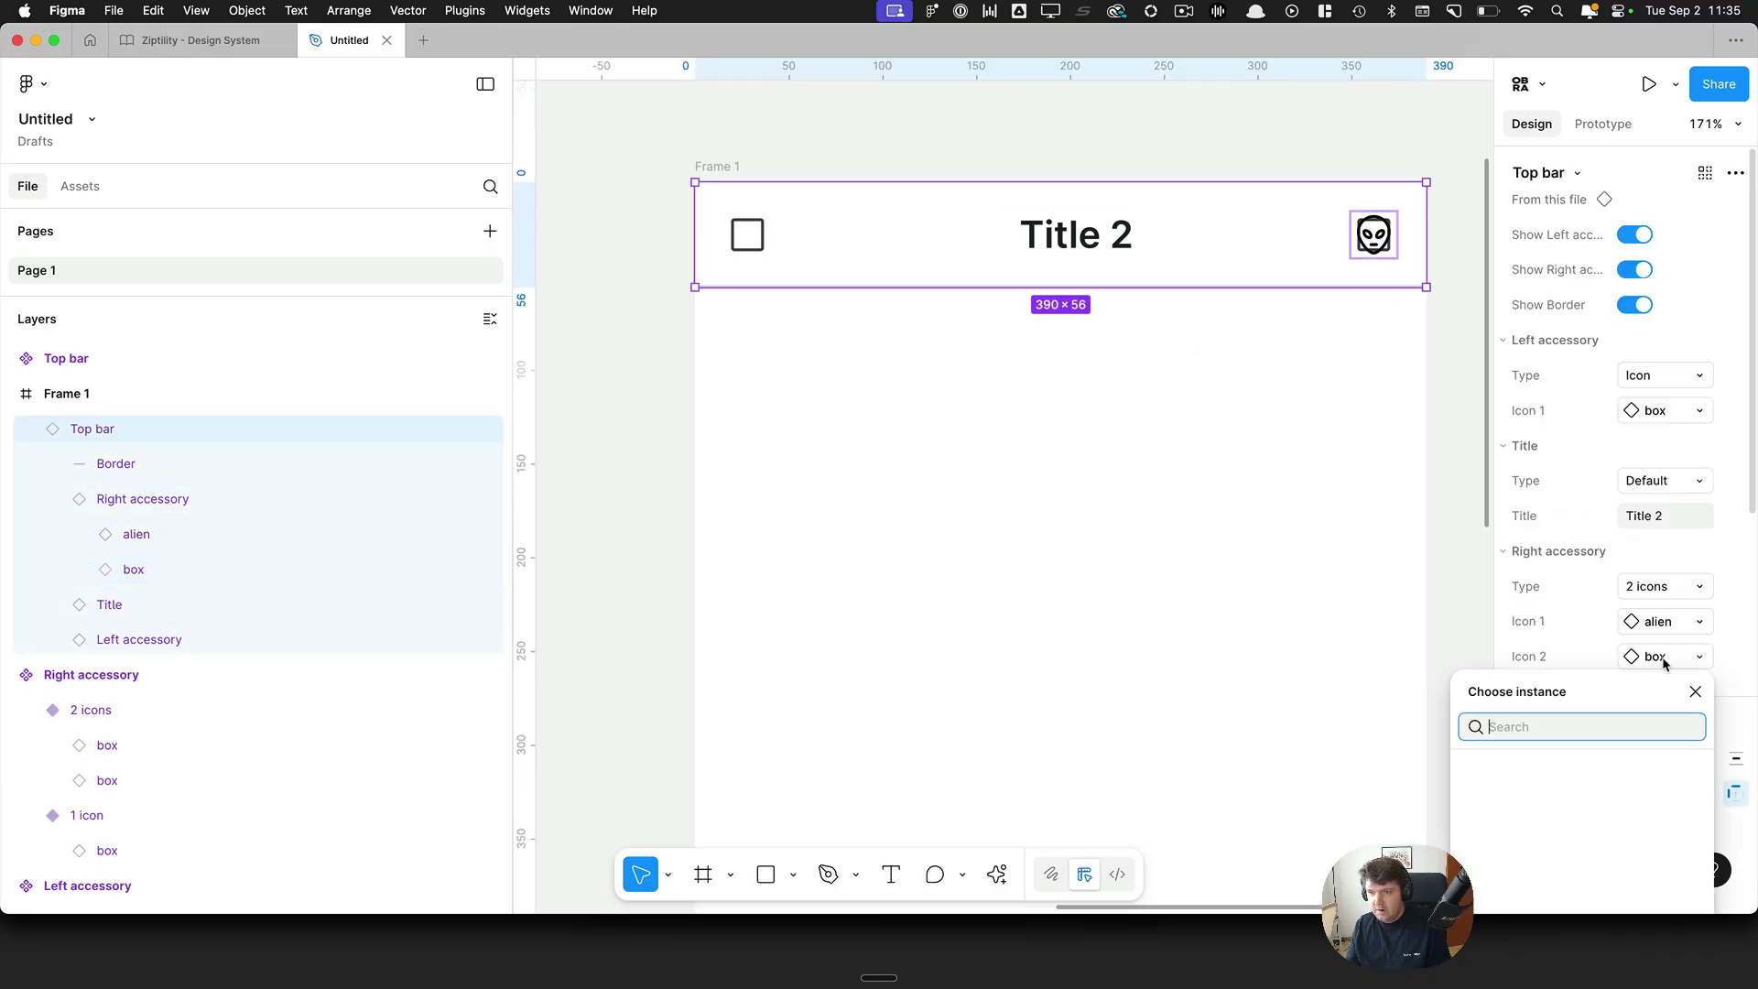
left_click(1492, 612)
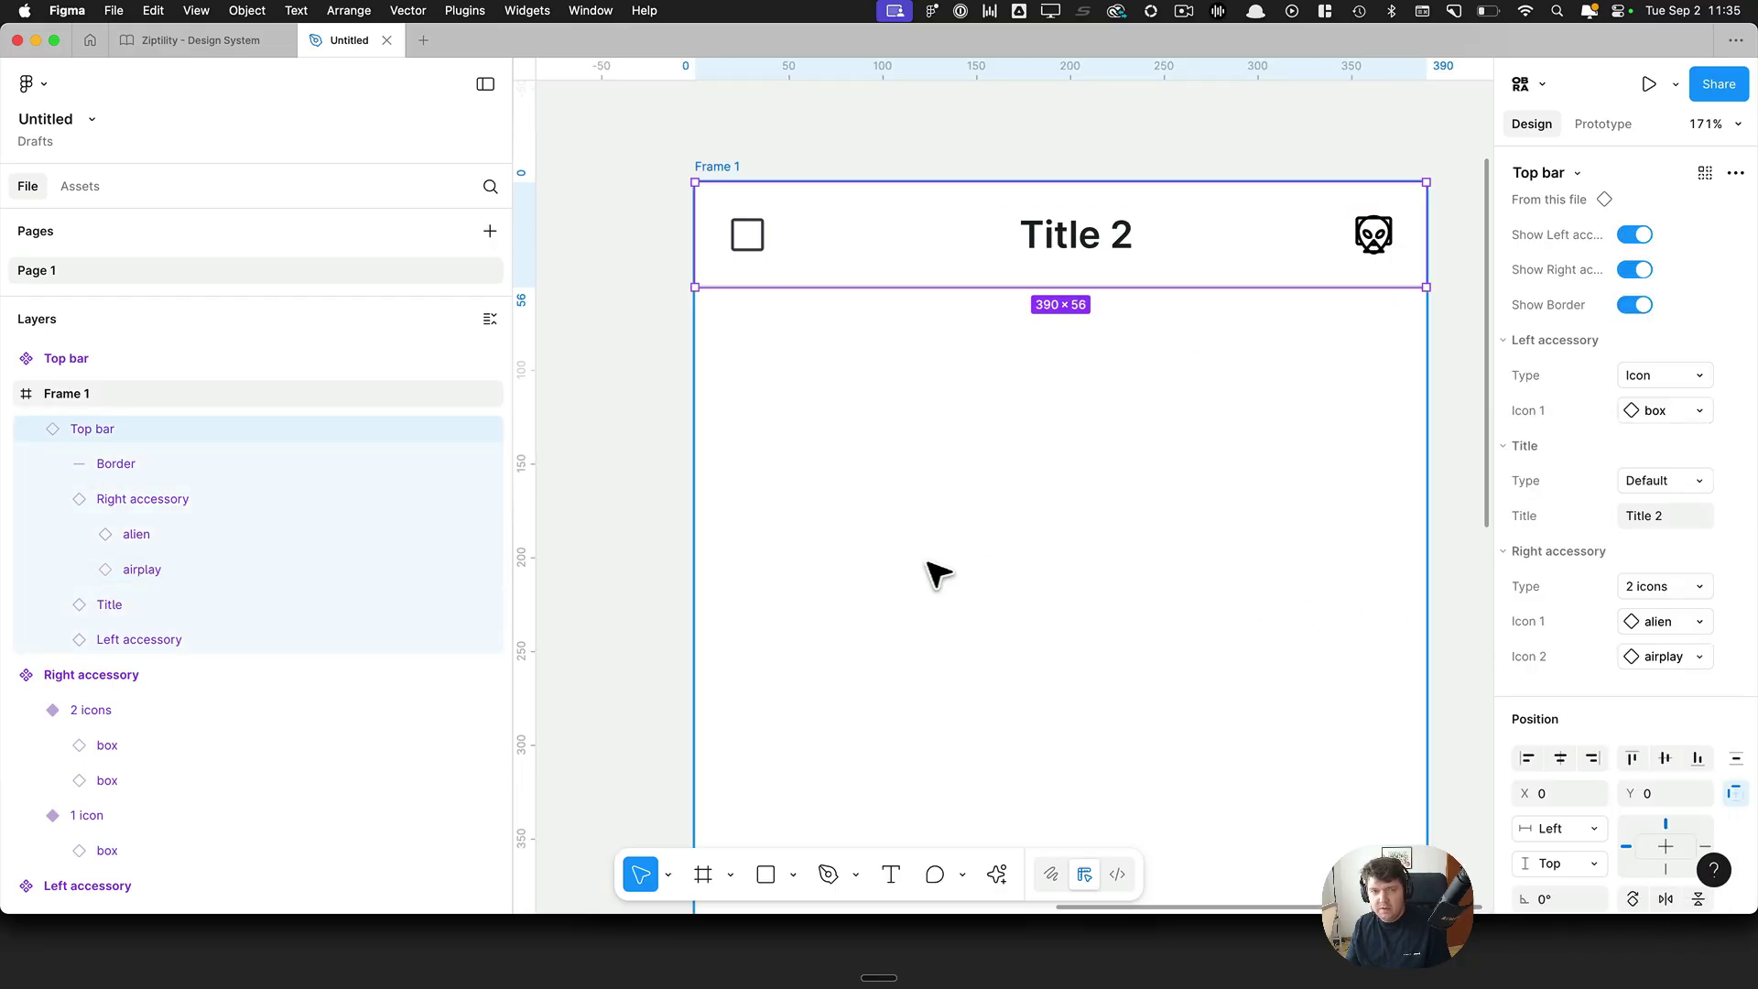
Step: Add auto layout to the 2 icons variant of the Right accessory component
scroll(928, 566, "down", 5)
left_click(726, 604)
left_click_drag(555, 692, 1107, 544)
scroll(1107, 544, "down", 3)
scroll(1020, 381, "up", 10)
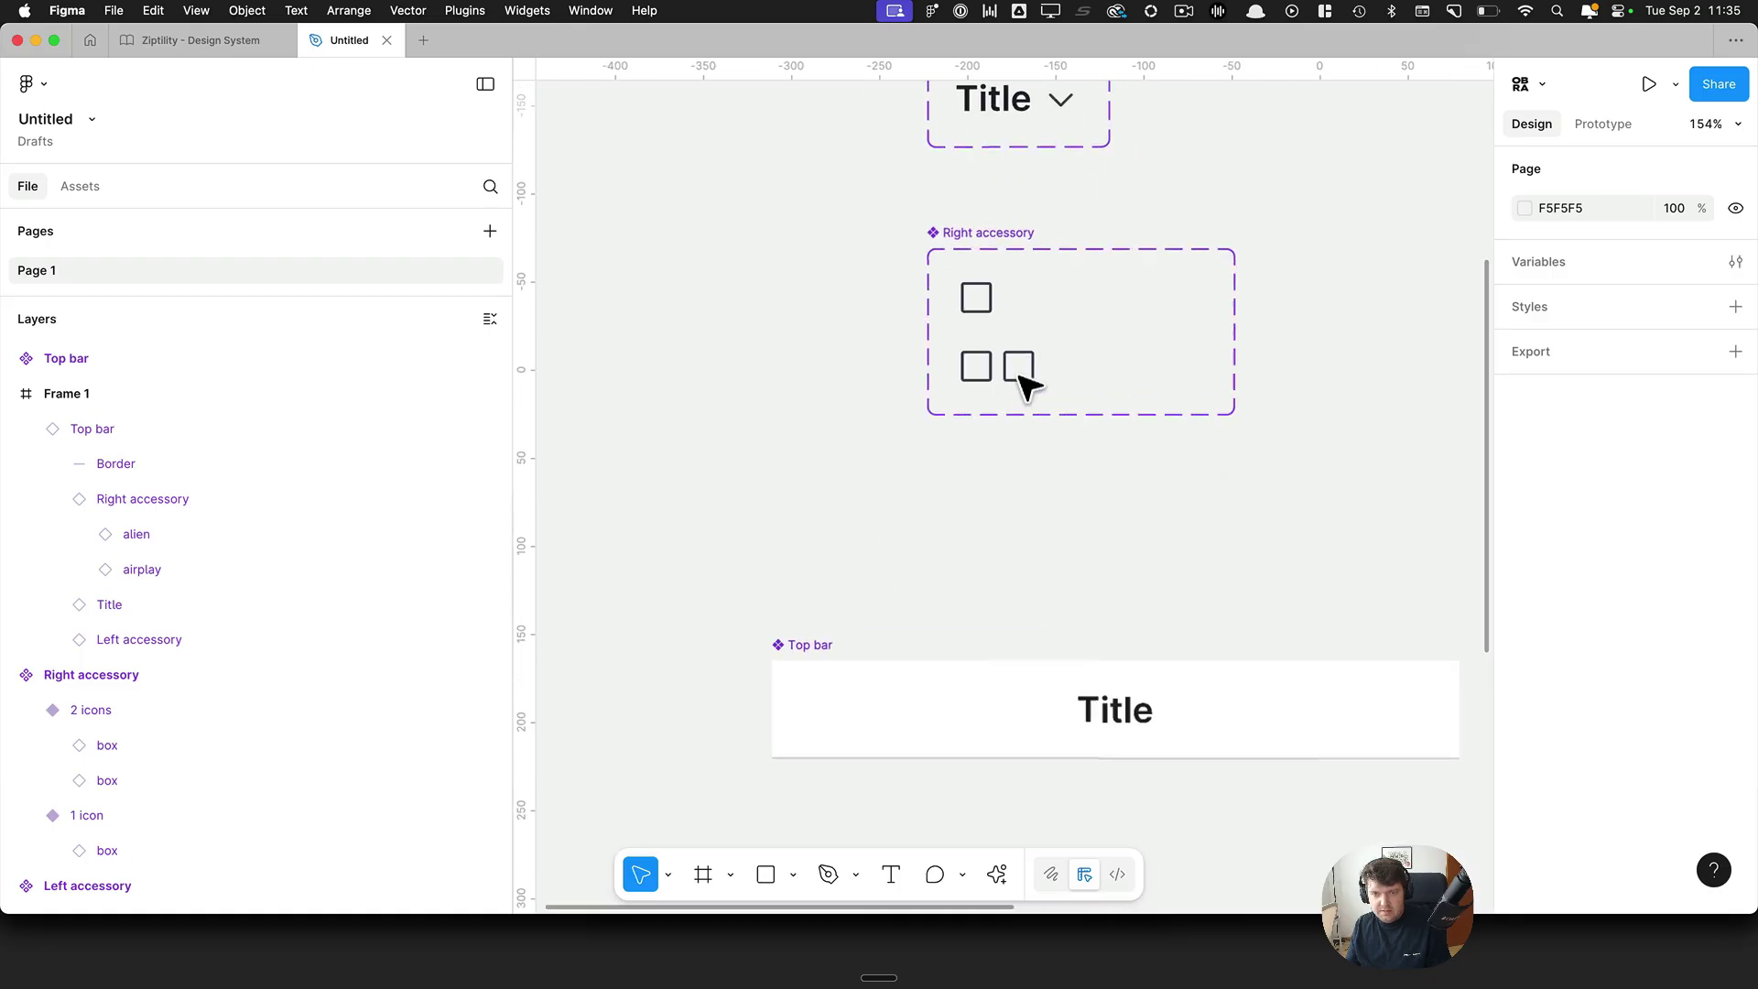
double_click(970, 366)
left_click(149, 742, "shift")
left_click(156, 710)
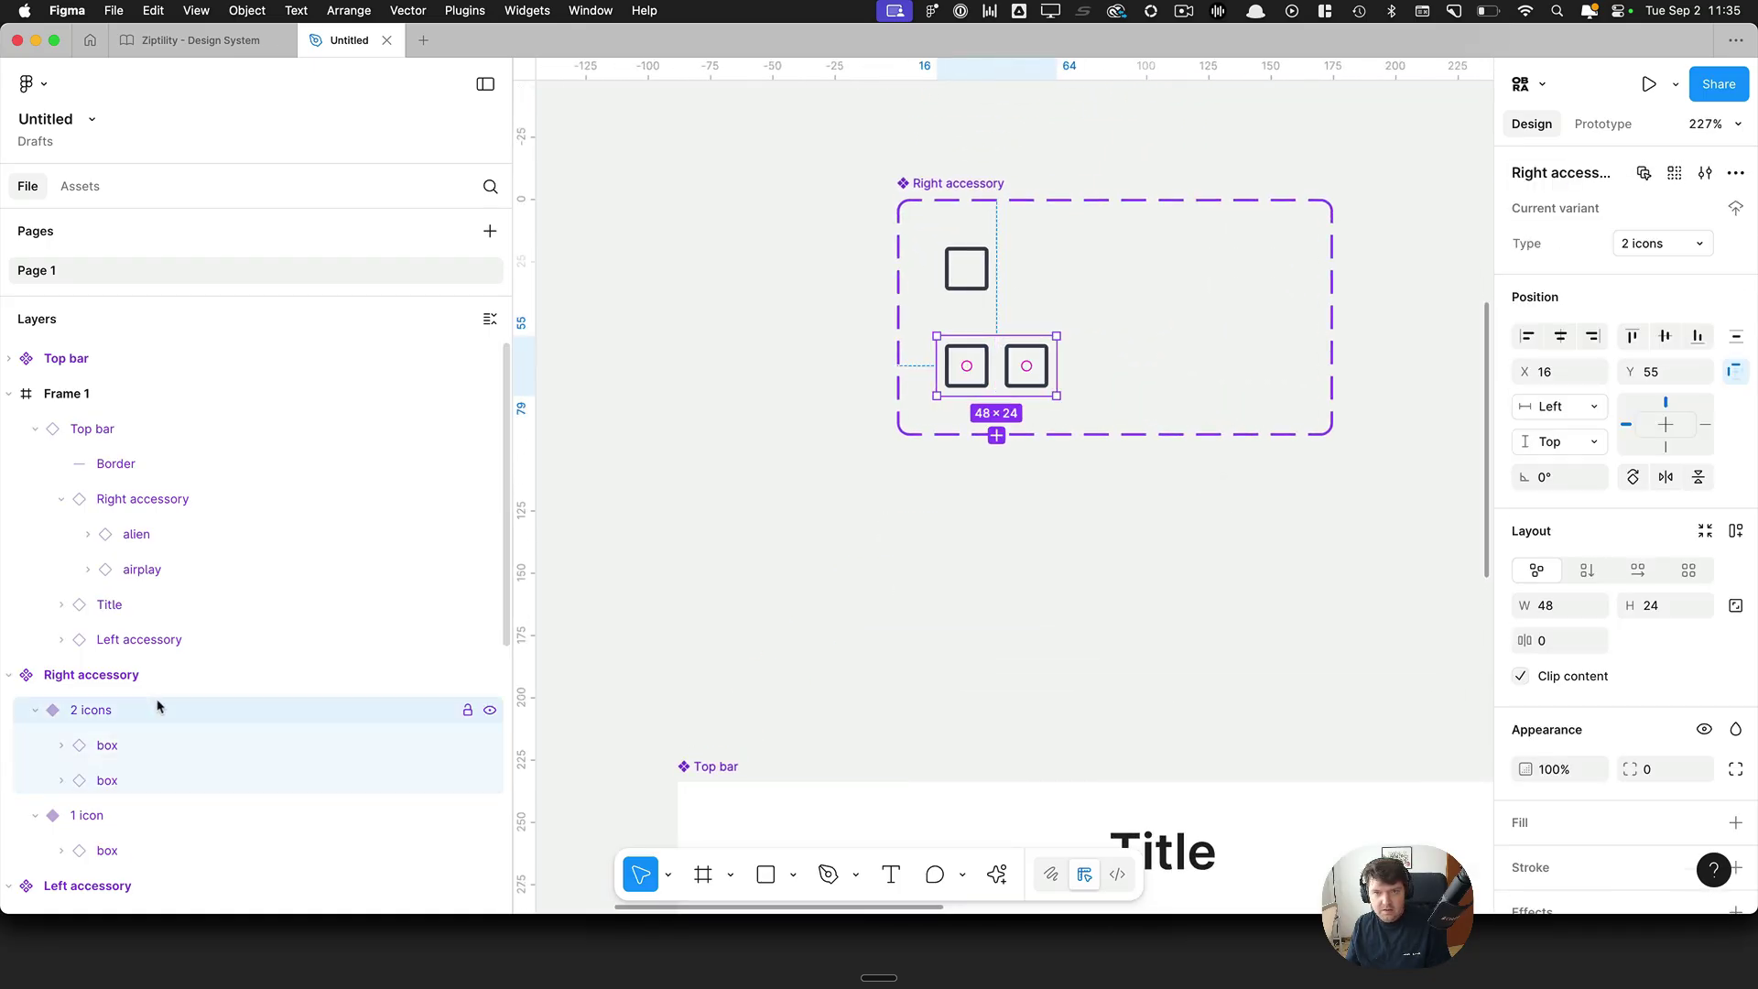
key("shift+a")
Step: Examine the Right accessory layer and its icons in Frame 1's Top bar instance alongside the main Top bar component
scroll(1119, 604, "down", 5)
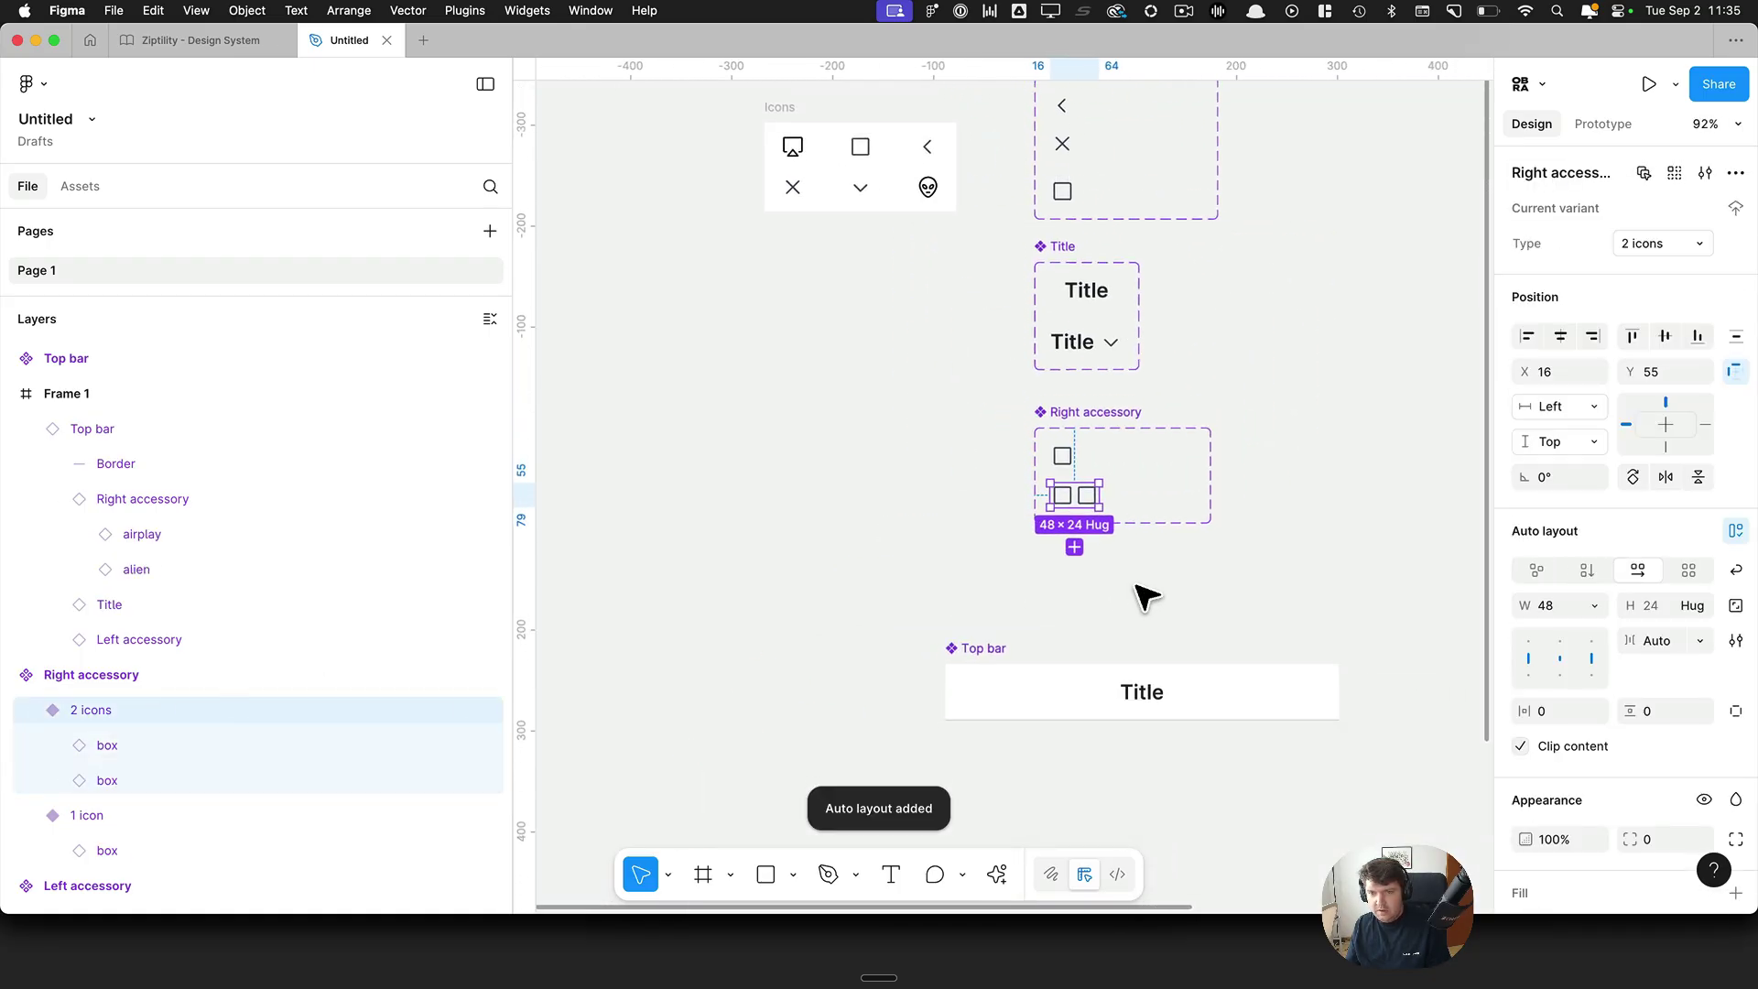
scroll(1131, 599, "right", 6)
scroll(1143, 596, "down", 2)
scroll(1139, 596, "left", 3)
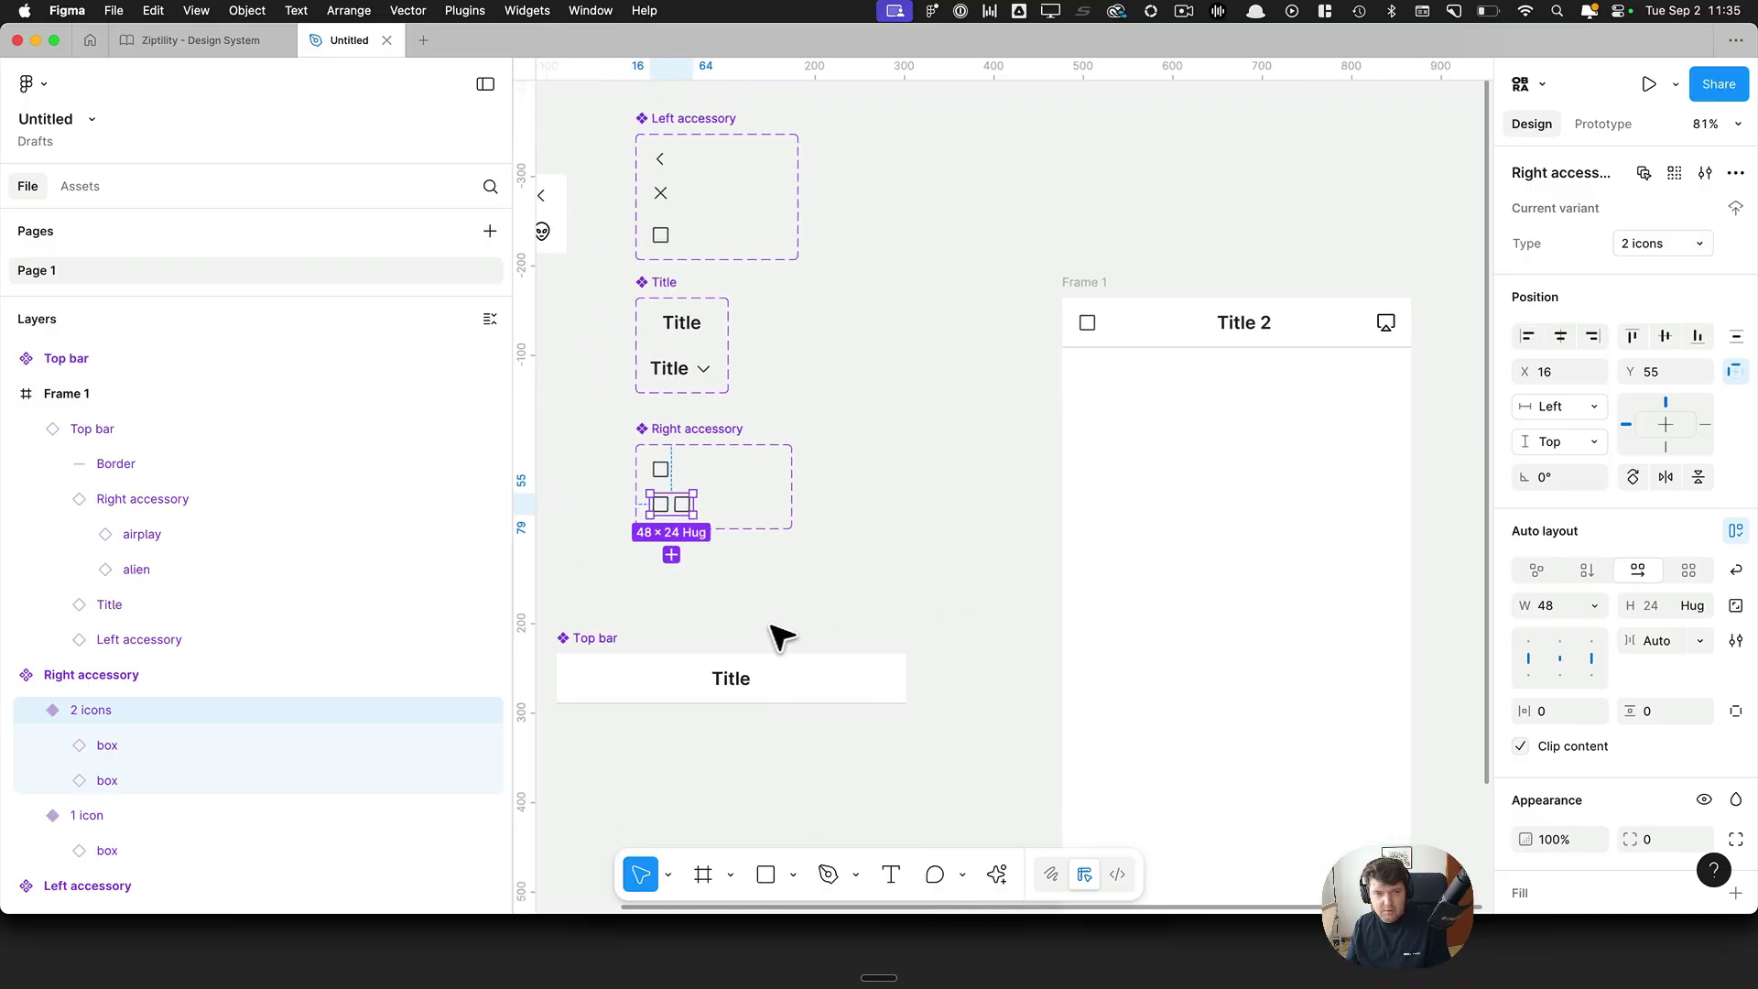
left_click(742, 695, "super")
left_click(181, 683)
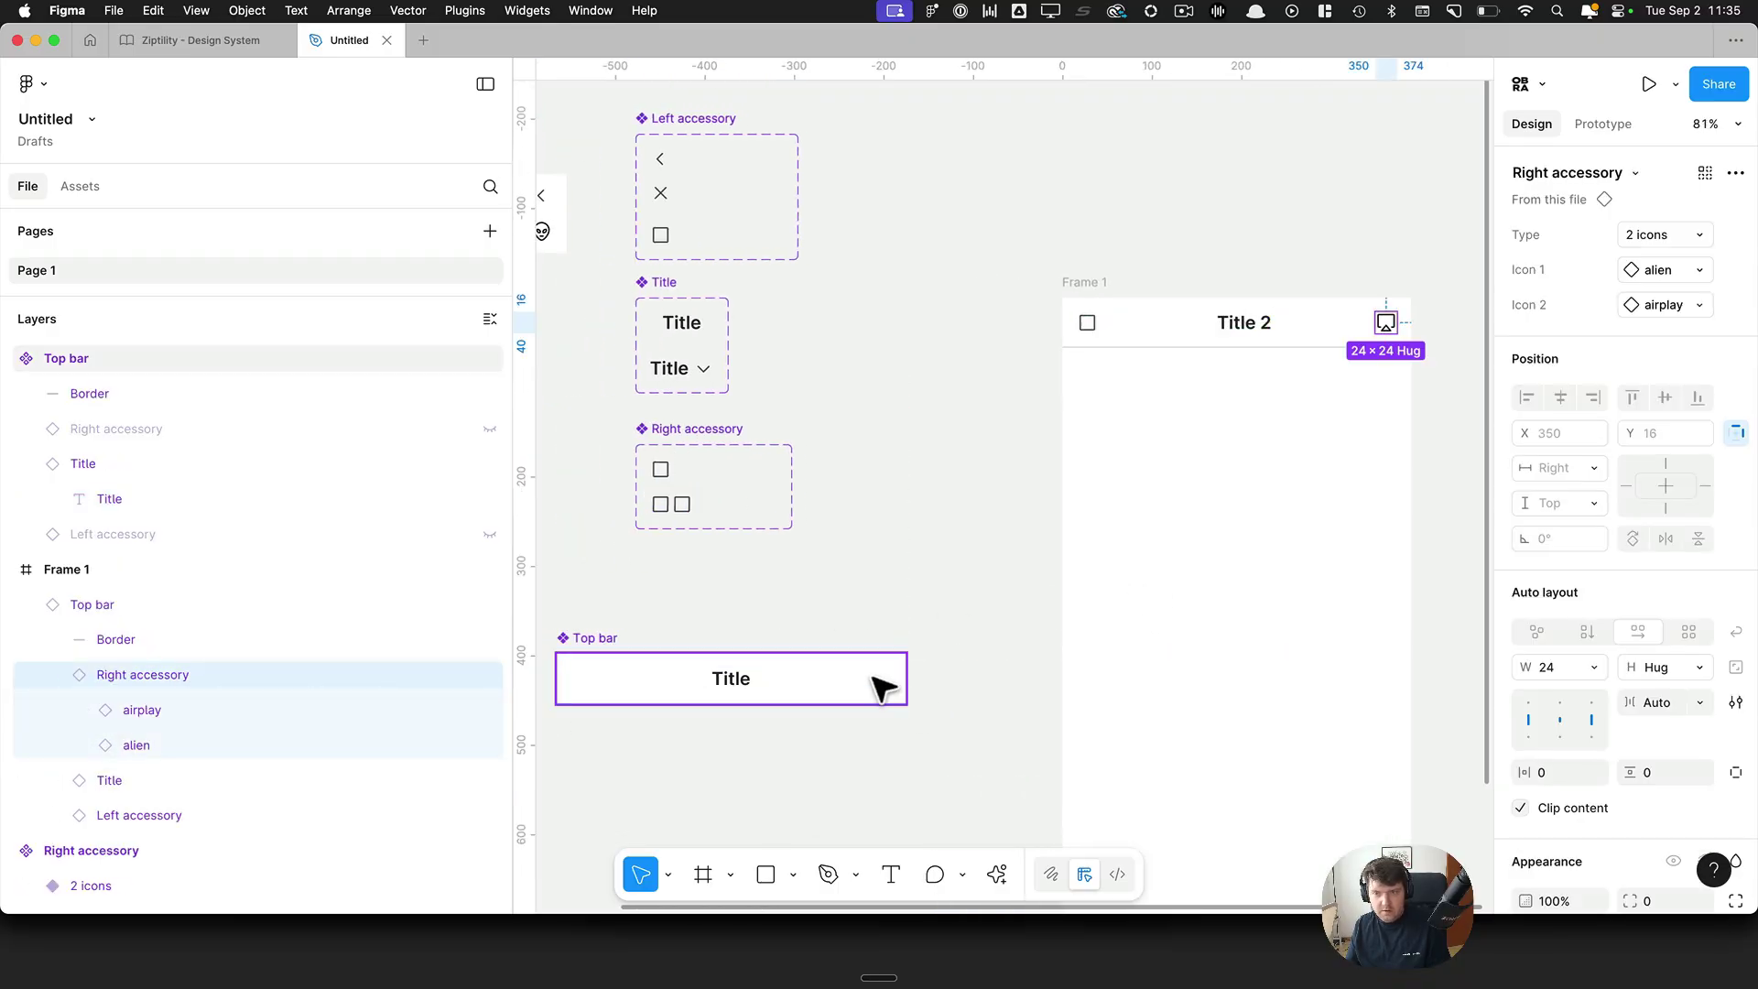
left_click(203, 724)
left_click(196, 683)
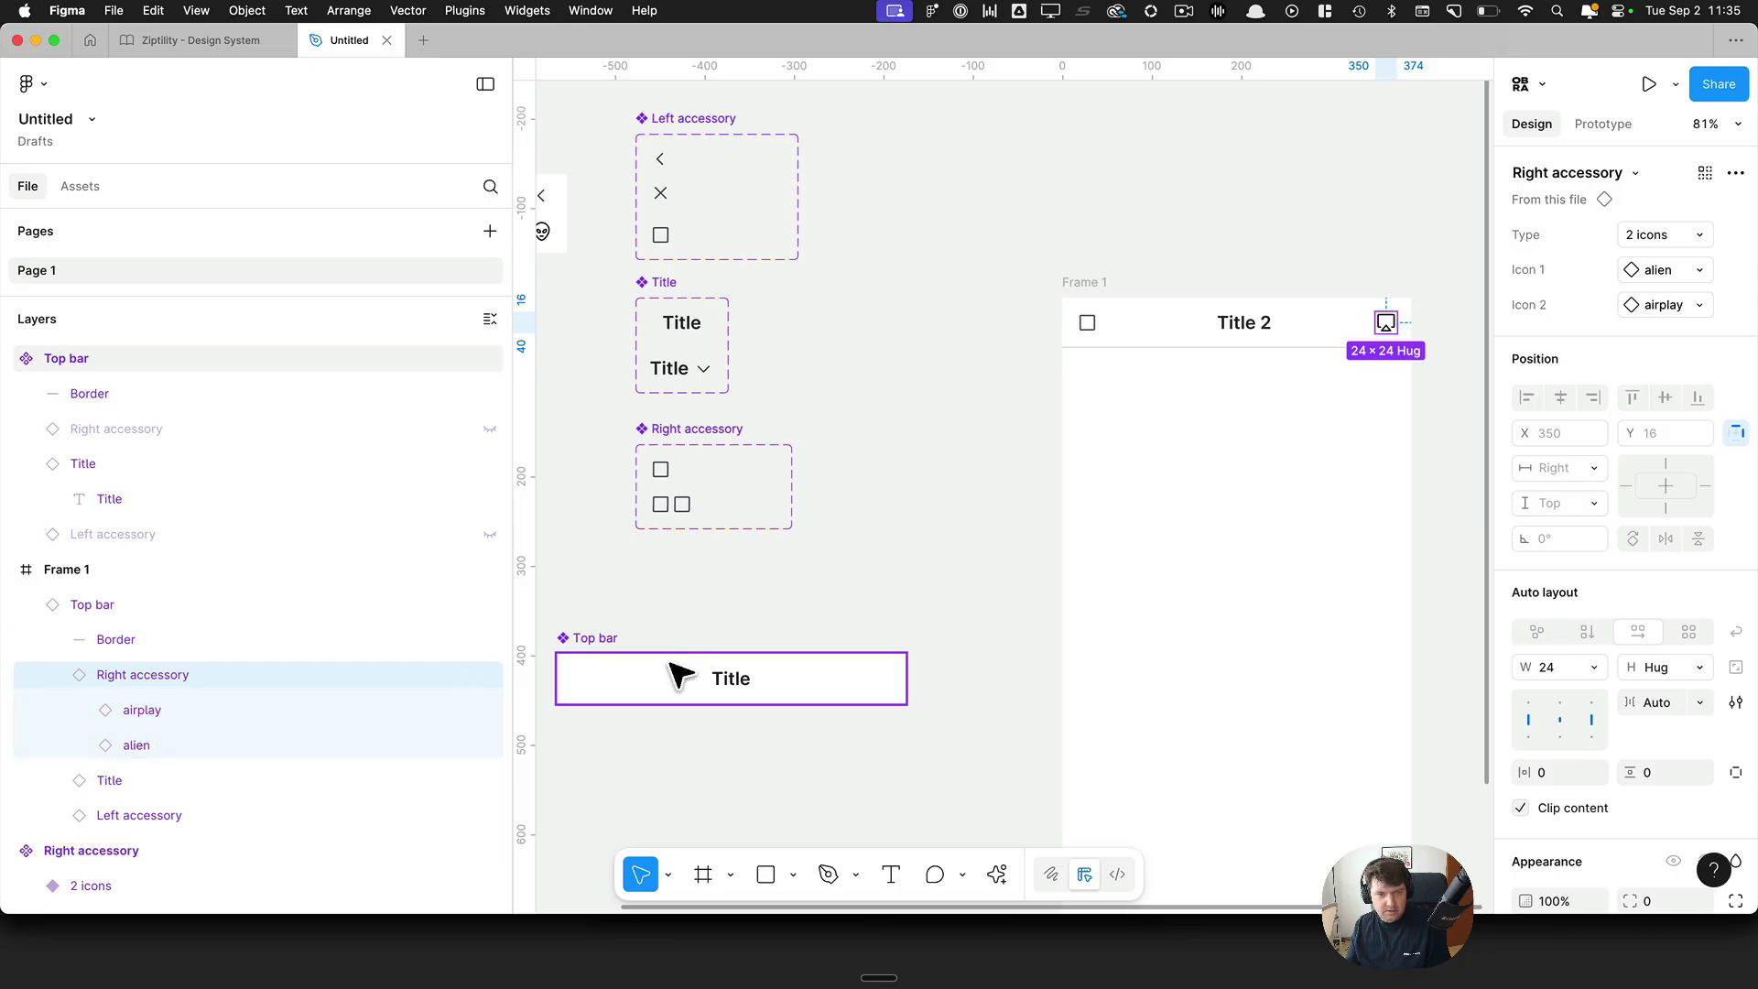
Step: Place an instance of the Top bar directly below the main component, at X -311 and Y 287
left_click(647, 766)
left_click_drag(683, 779, 793, 660)
left_click_drag(785, 580, 784, 690)
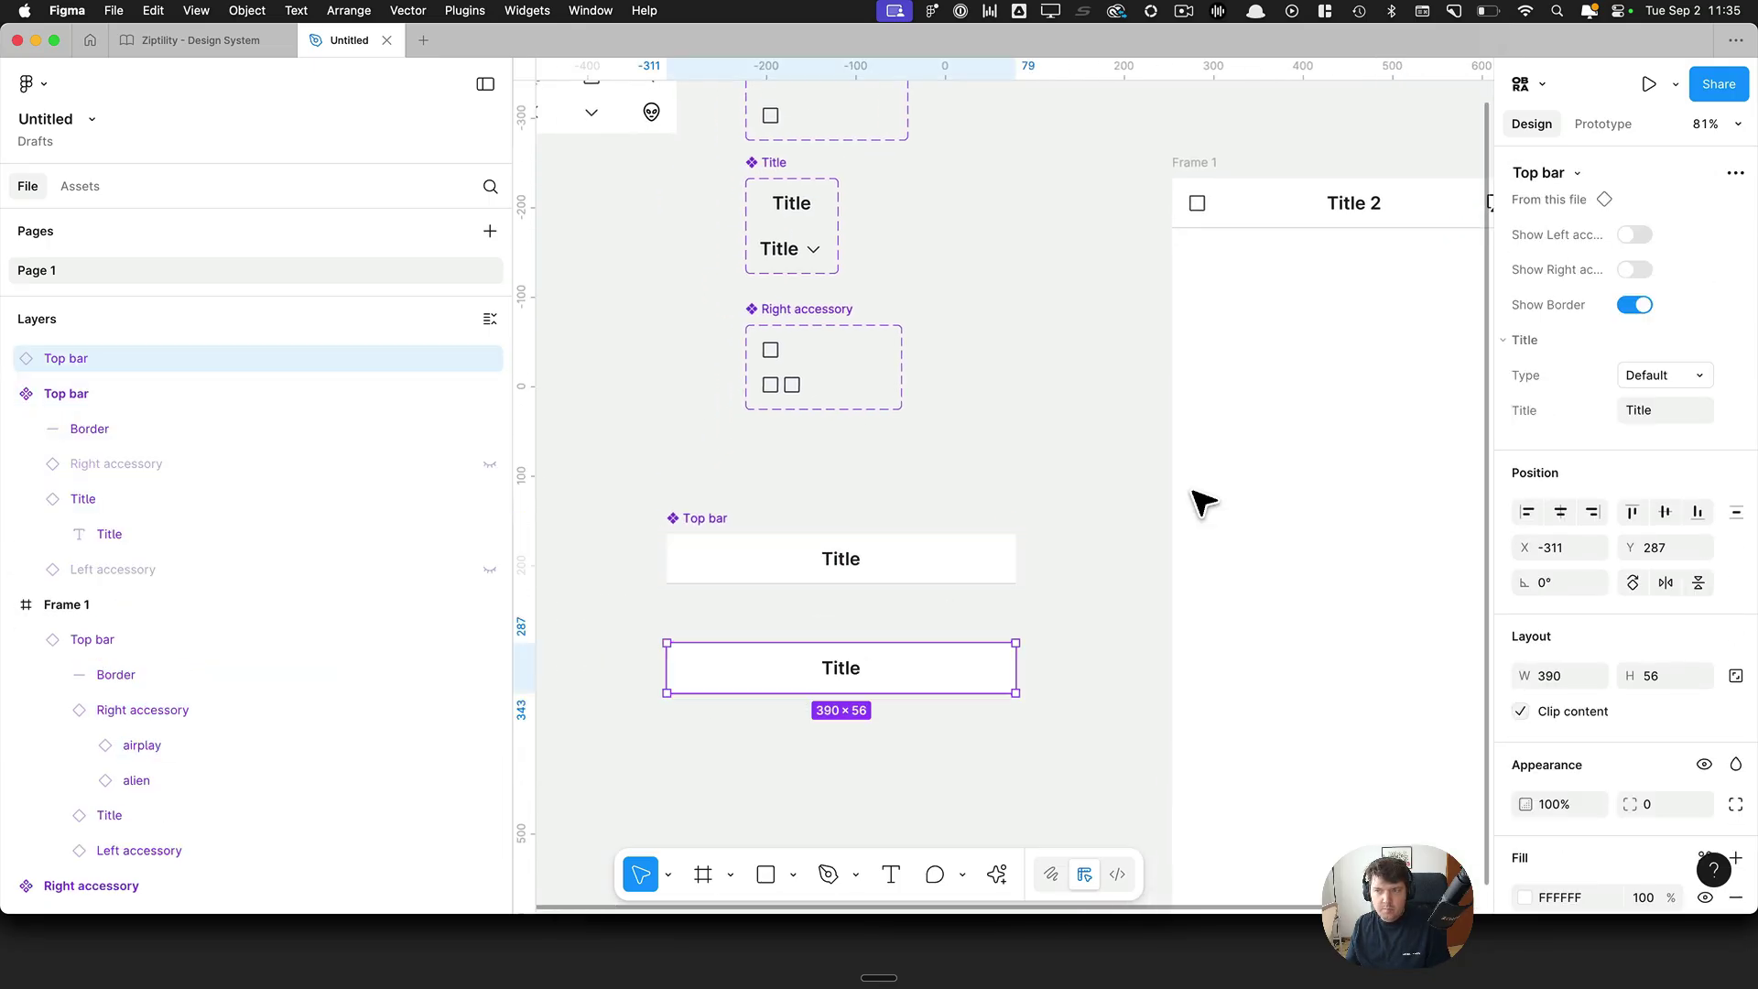
Step: Set the default value of the main Top bar component's Show Right accessory property to True
scroll(1140, 492, "down", 3)
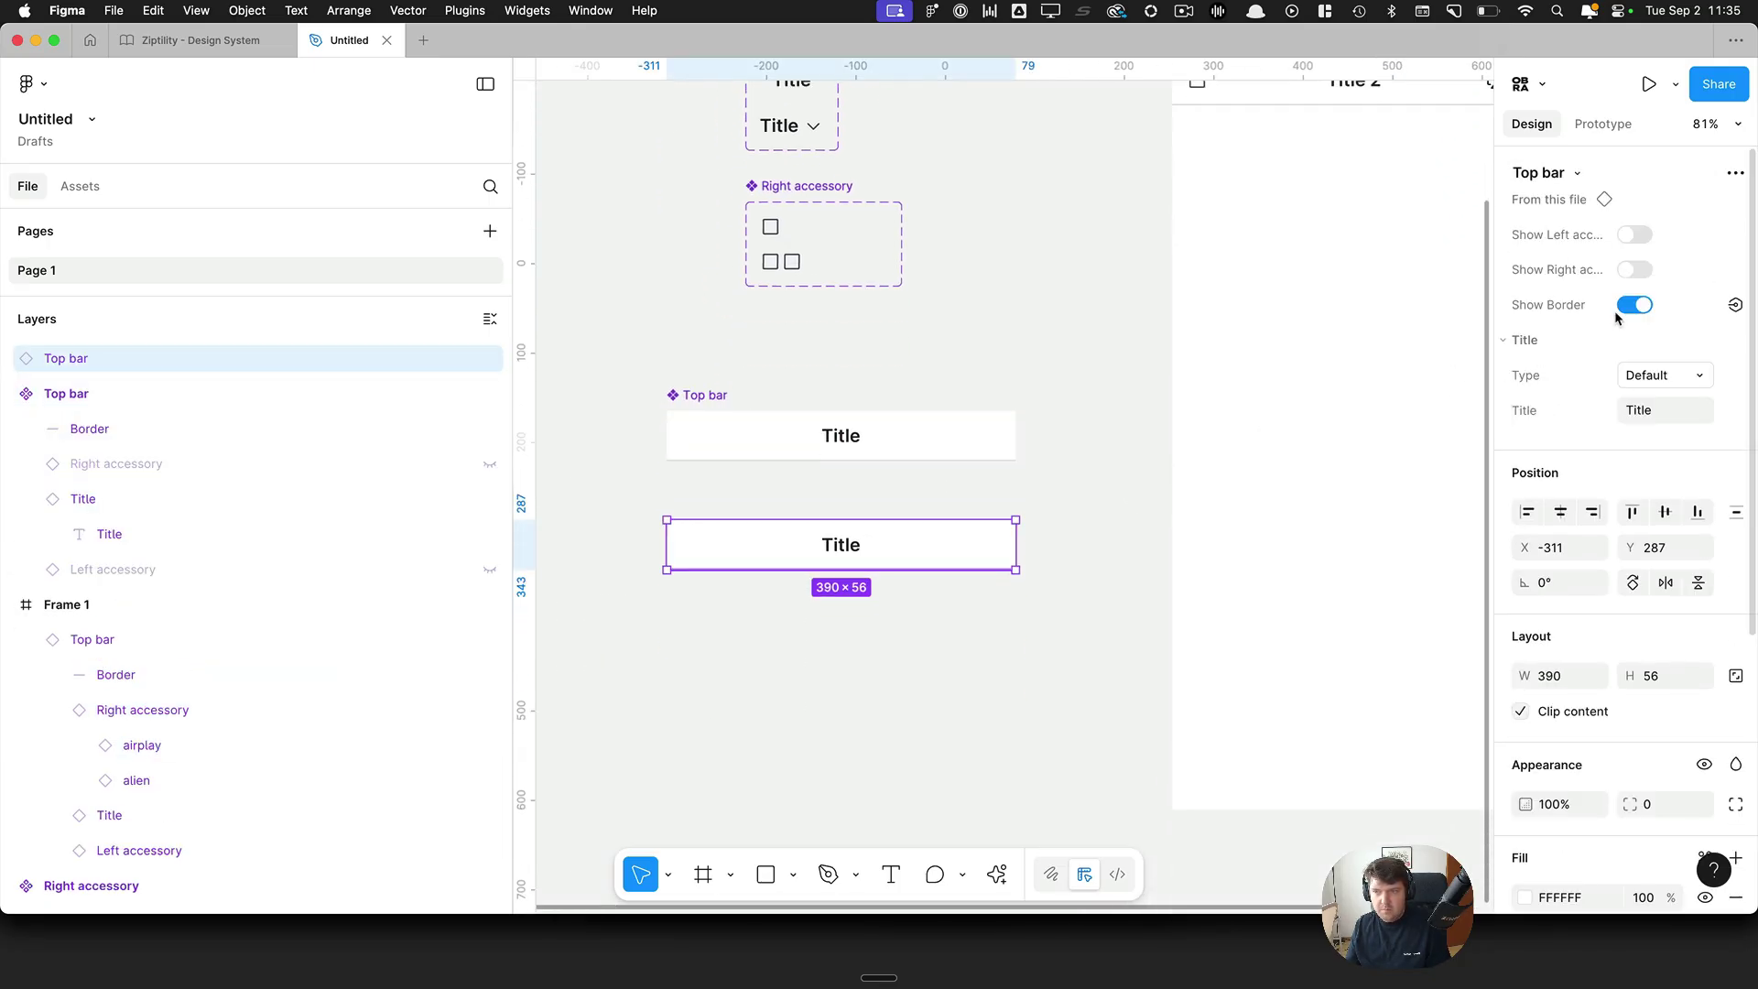
left_click(974, 361)
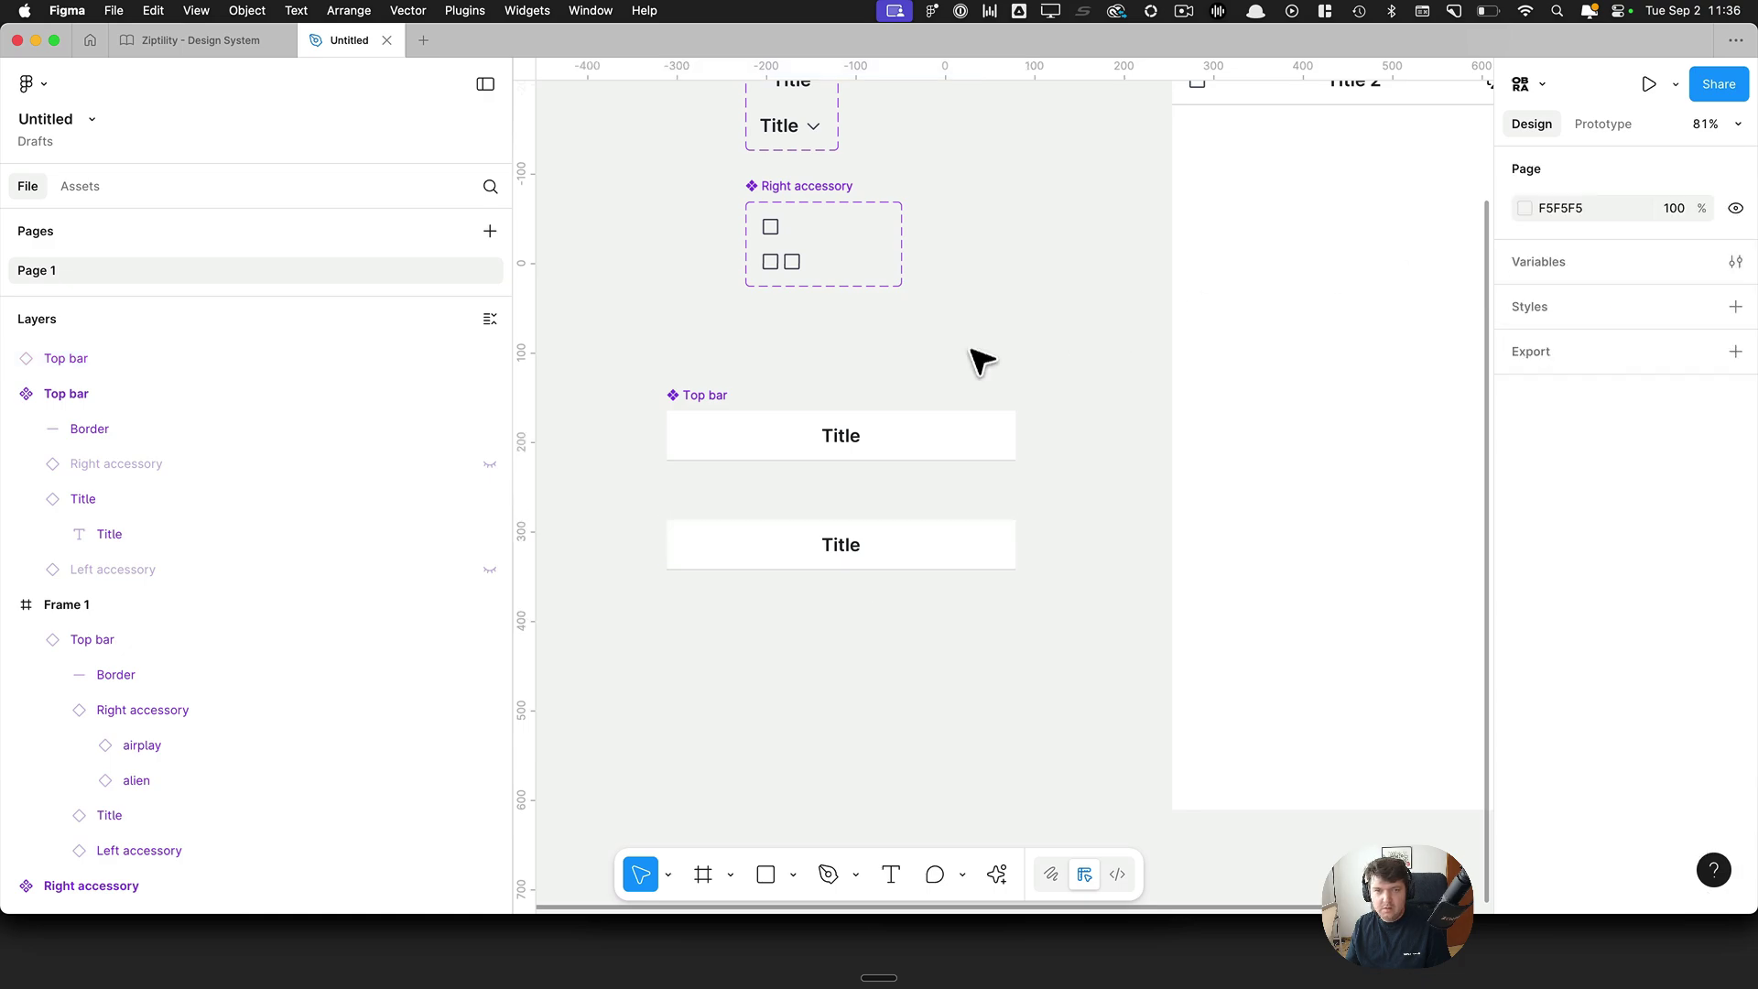
left_click(699, 398)
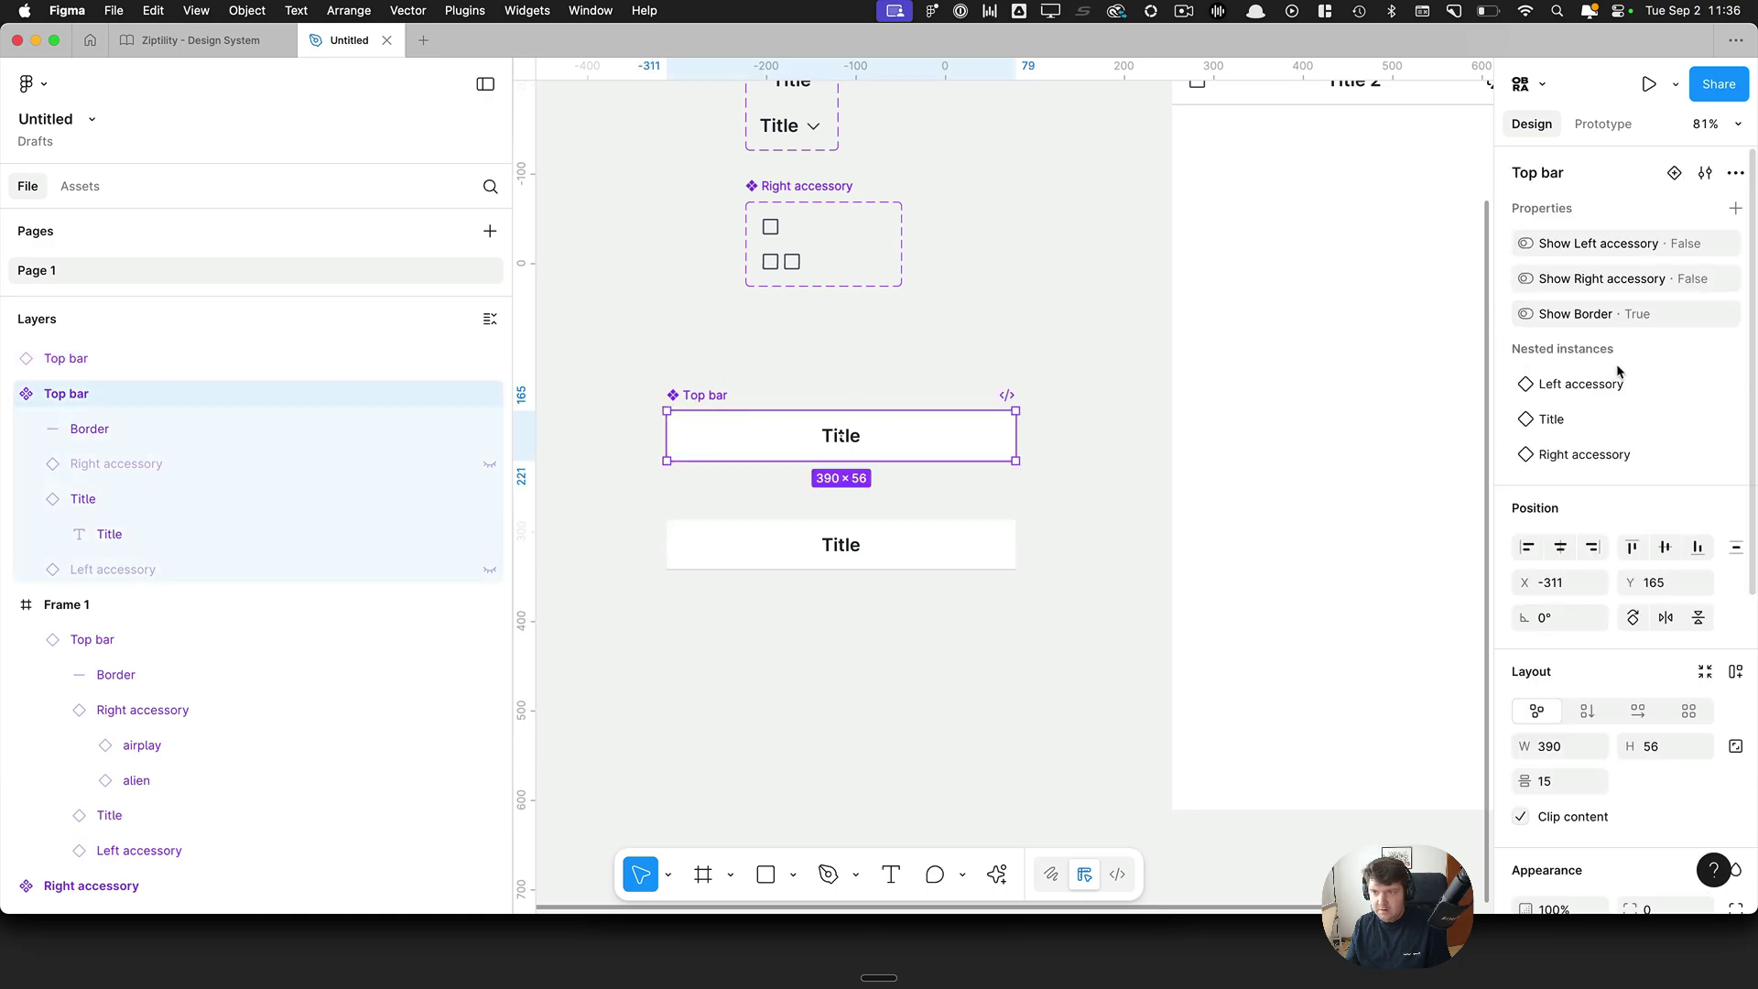
left_click(1706, 280)
left_click(1340, 366)
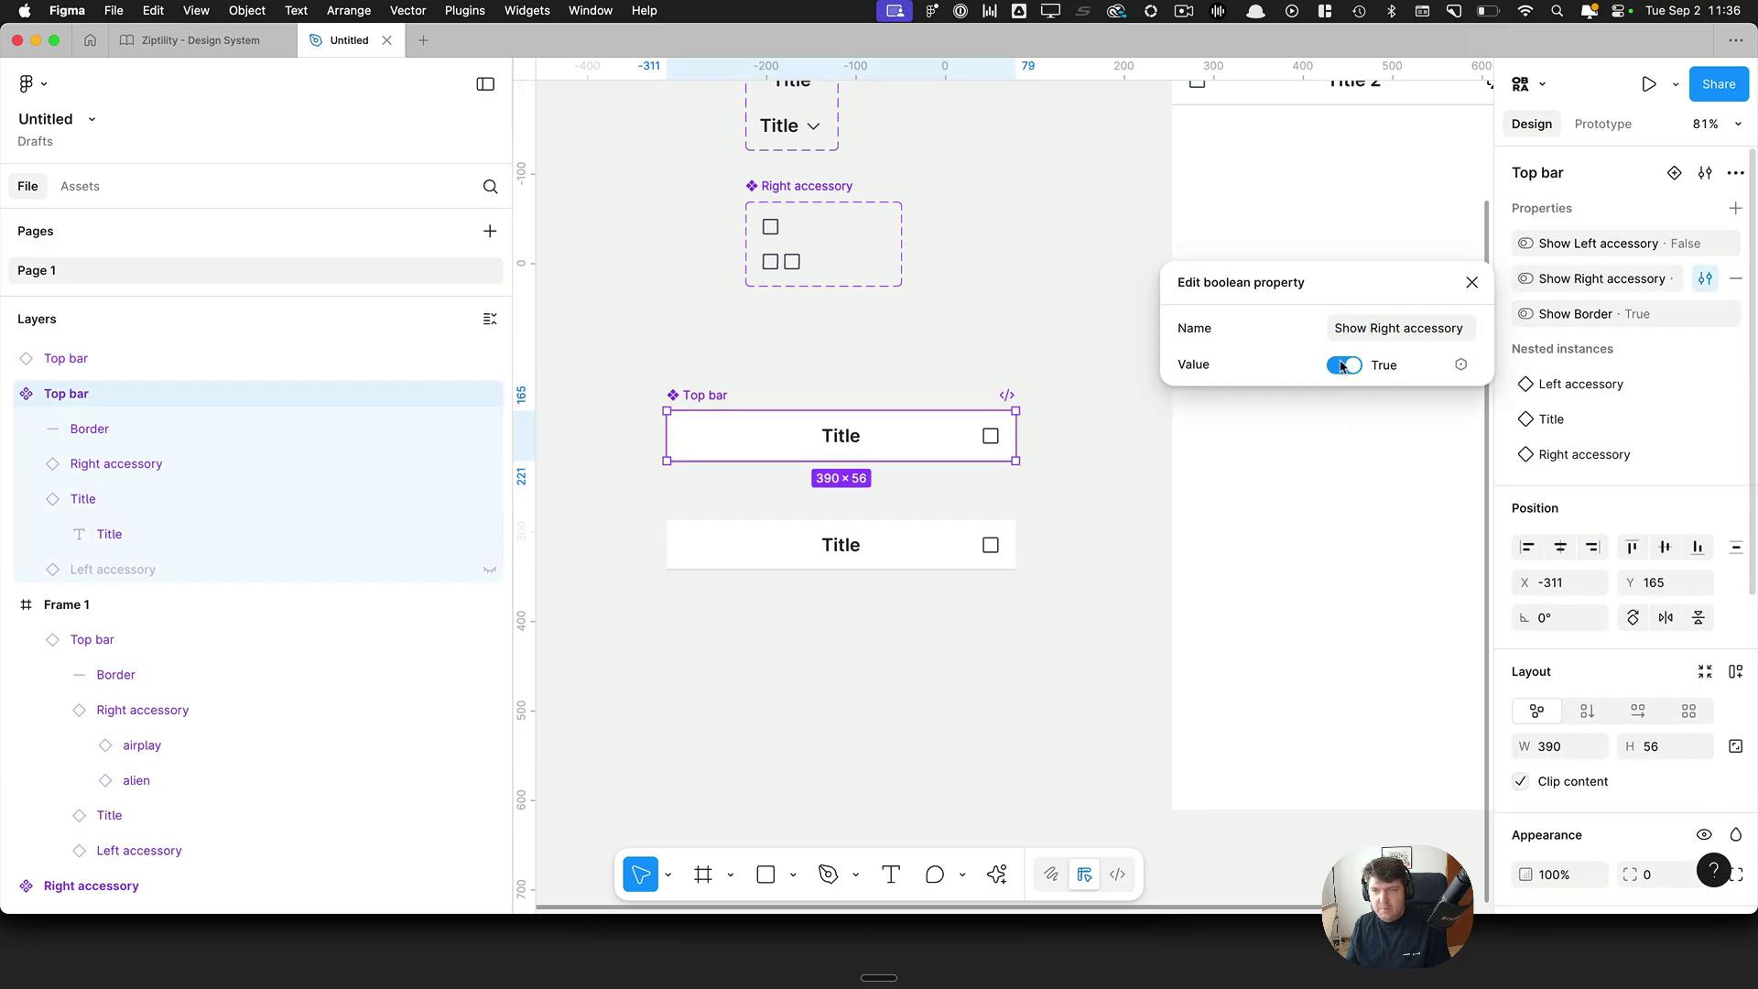
Step: Switch the Right accessory inside the main Top bar component to the 2 icons type
left_click(1099, 435)
left_click(898, 423)
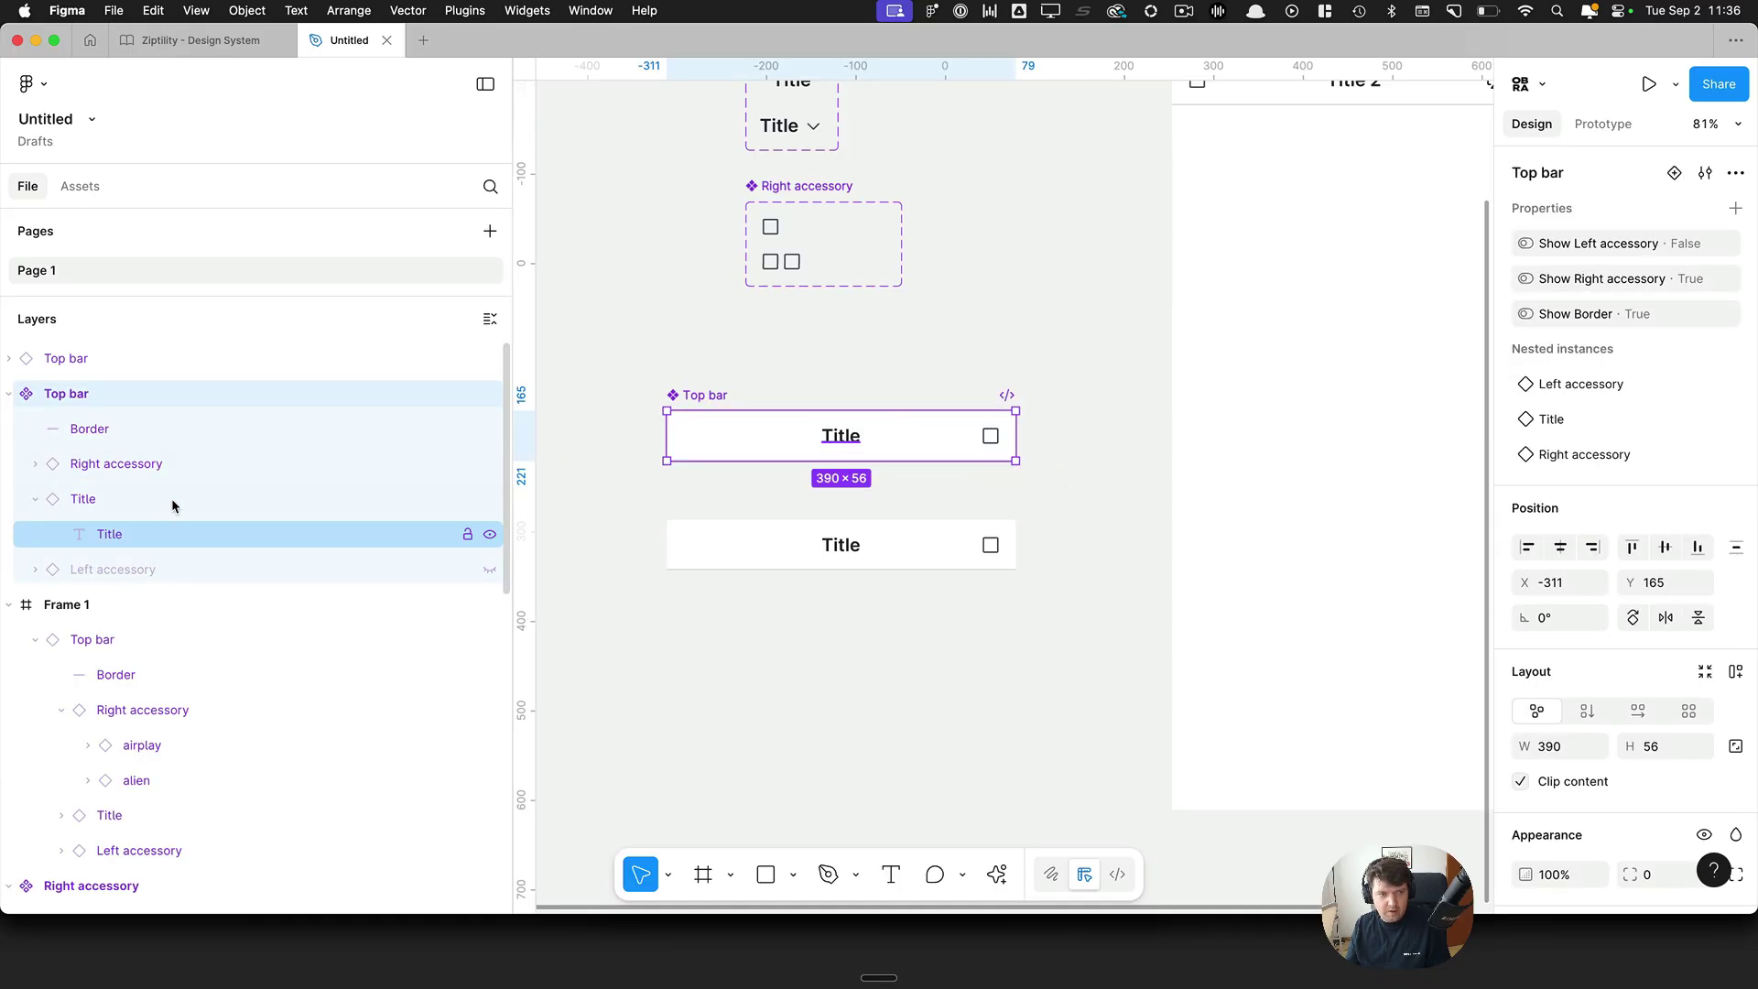
left_click(185, 465)
left_click(1663, 235)
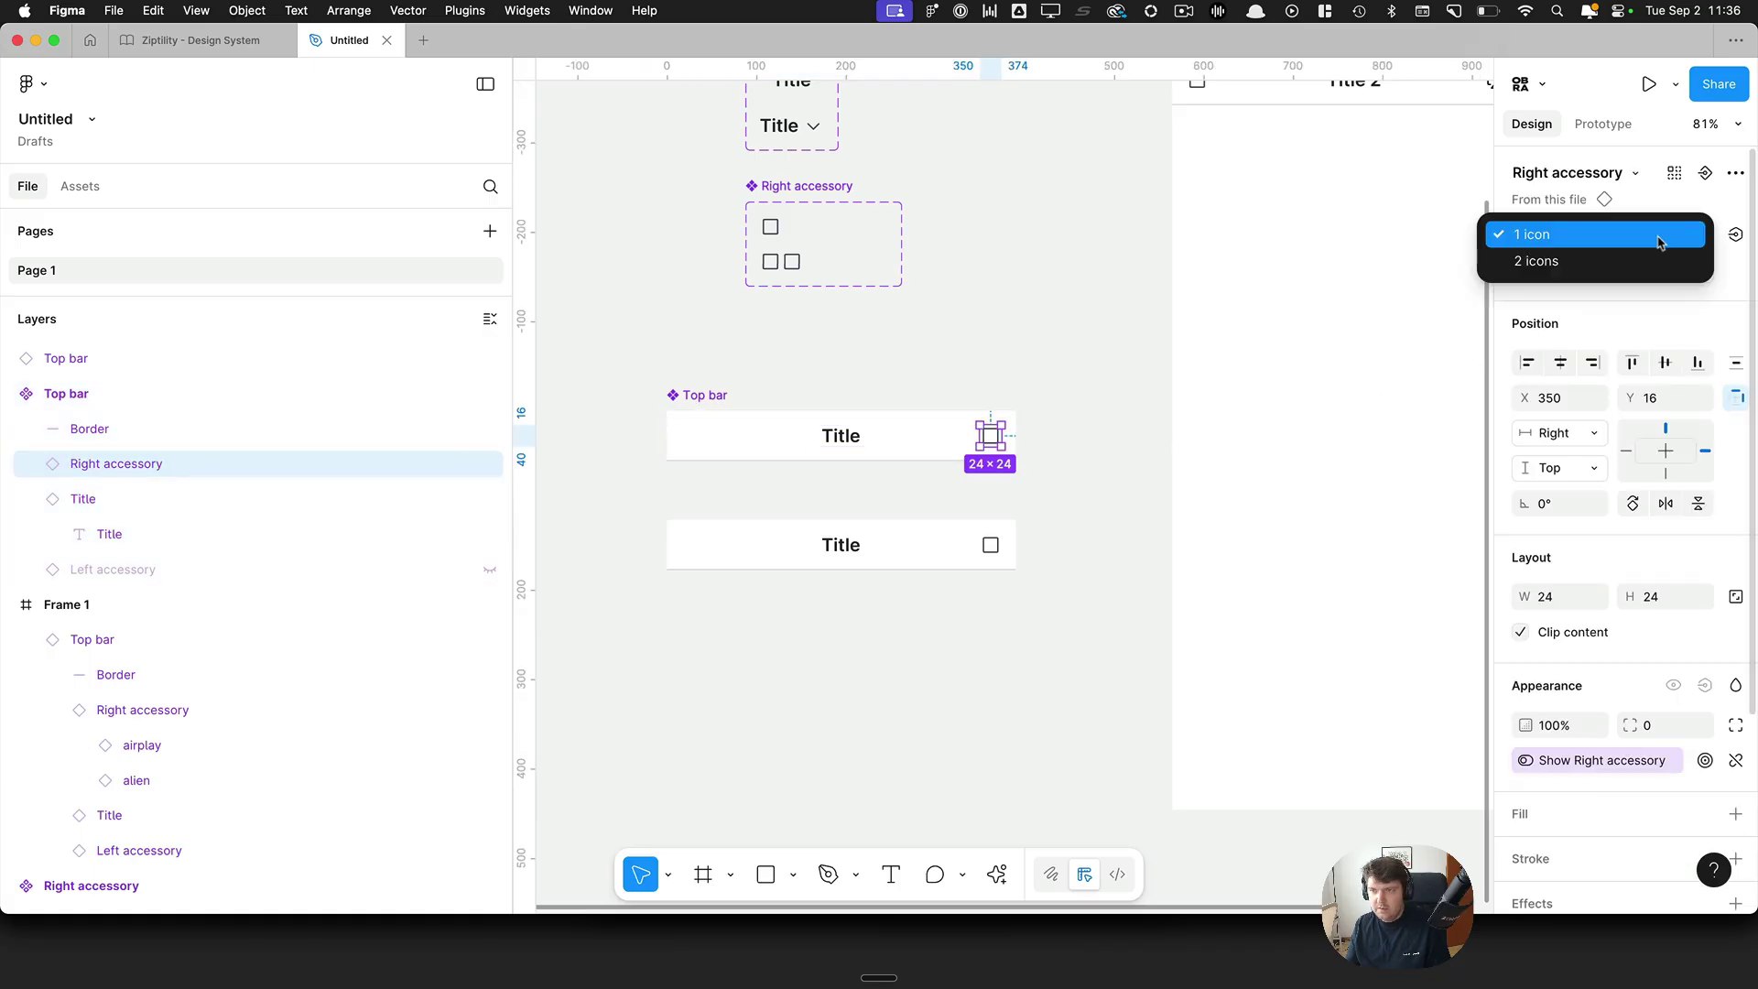
left_click(1635, 259)
scroll(974, 441, "up", 10)
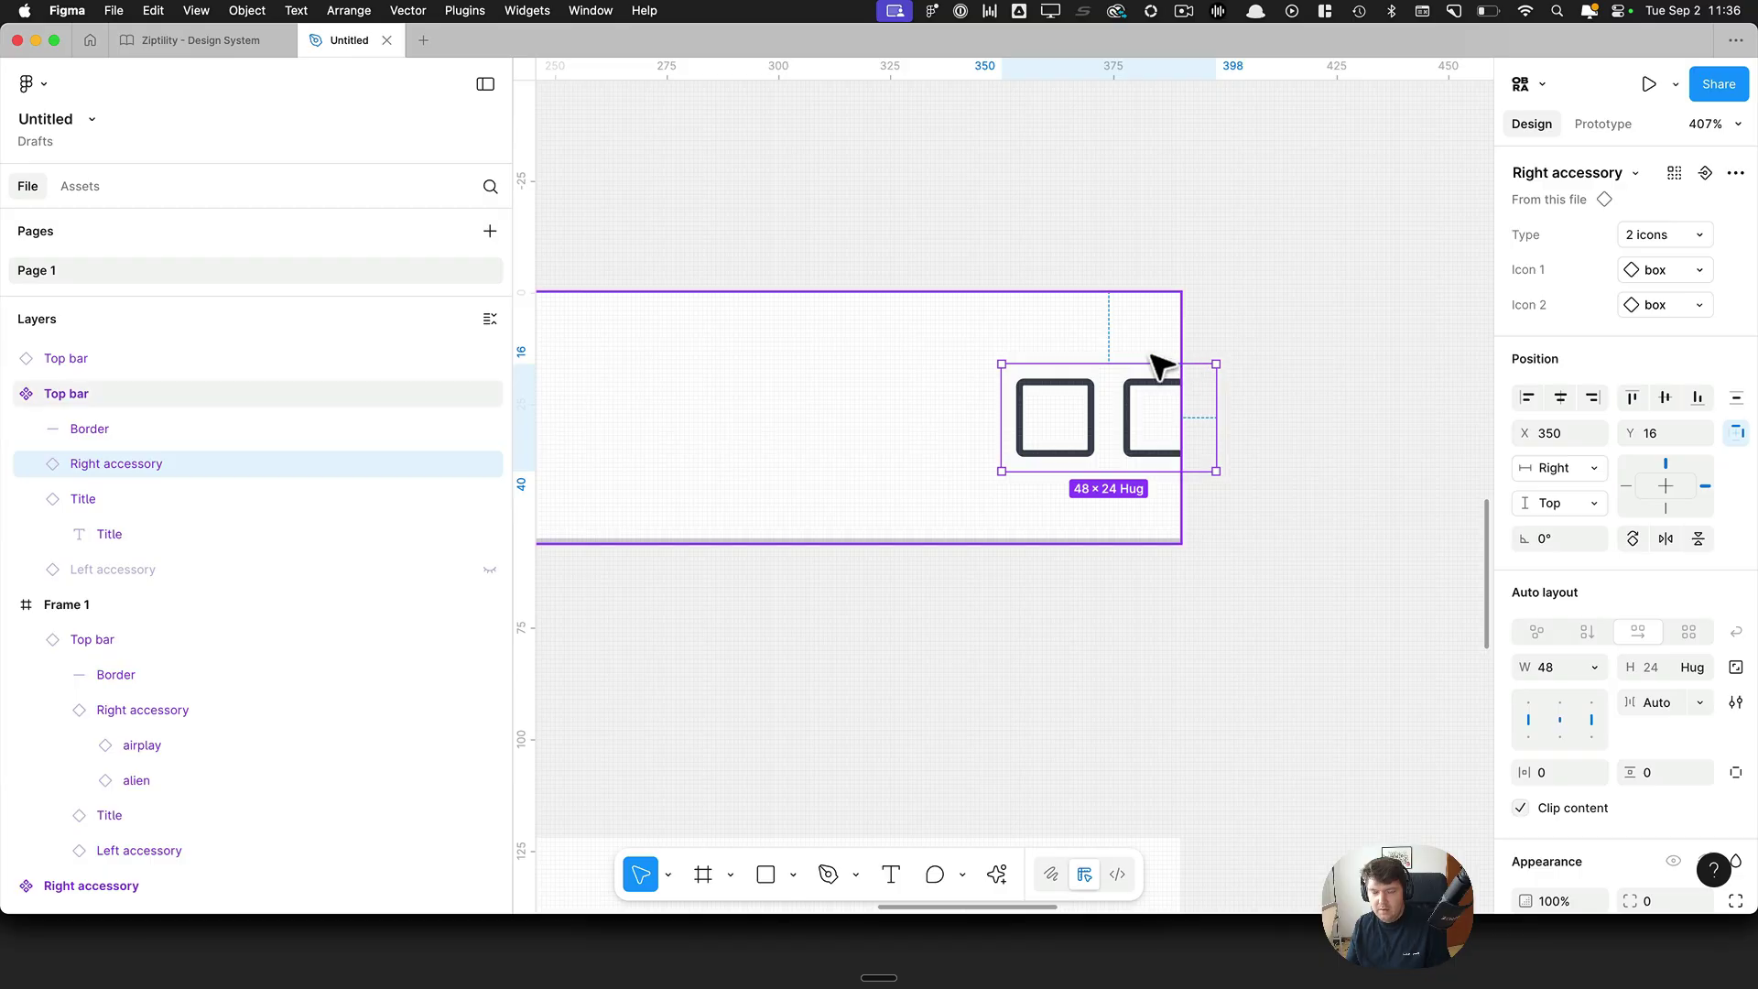
Step: Move the Right accessory inside the main Top bar component left to X 326, keeping Y at 16
key("shift+Left")
key("shift+Left")
key("alt")
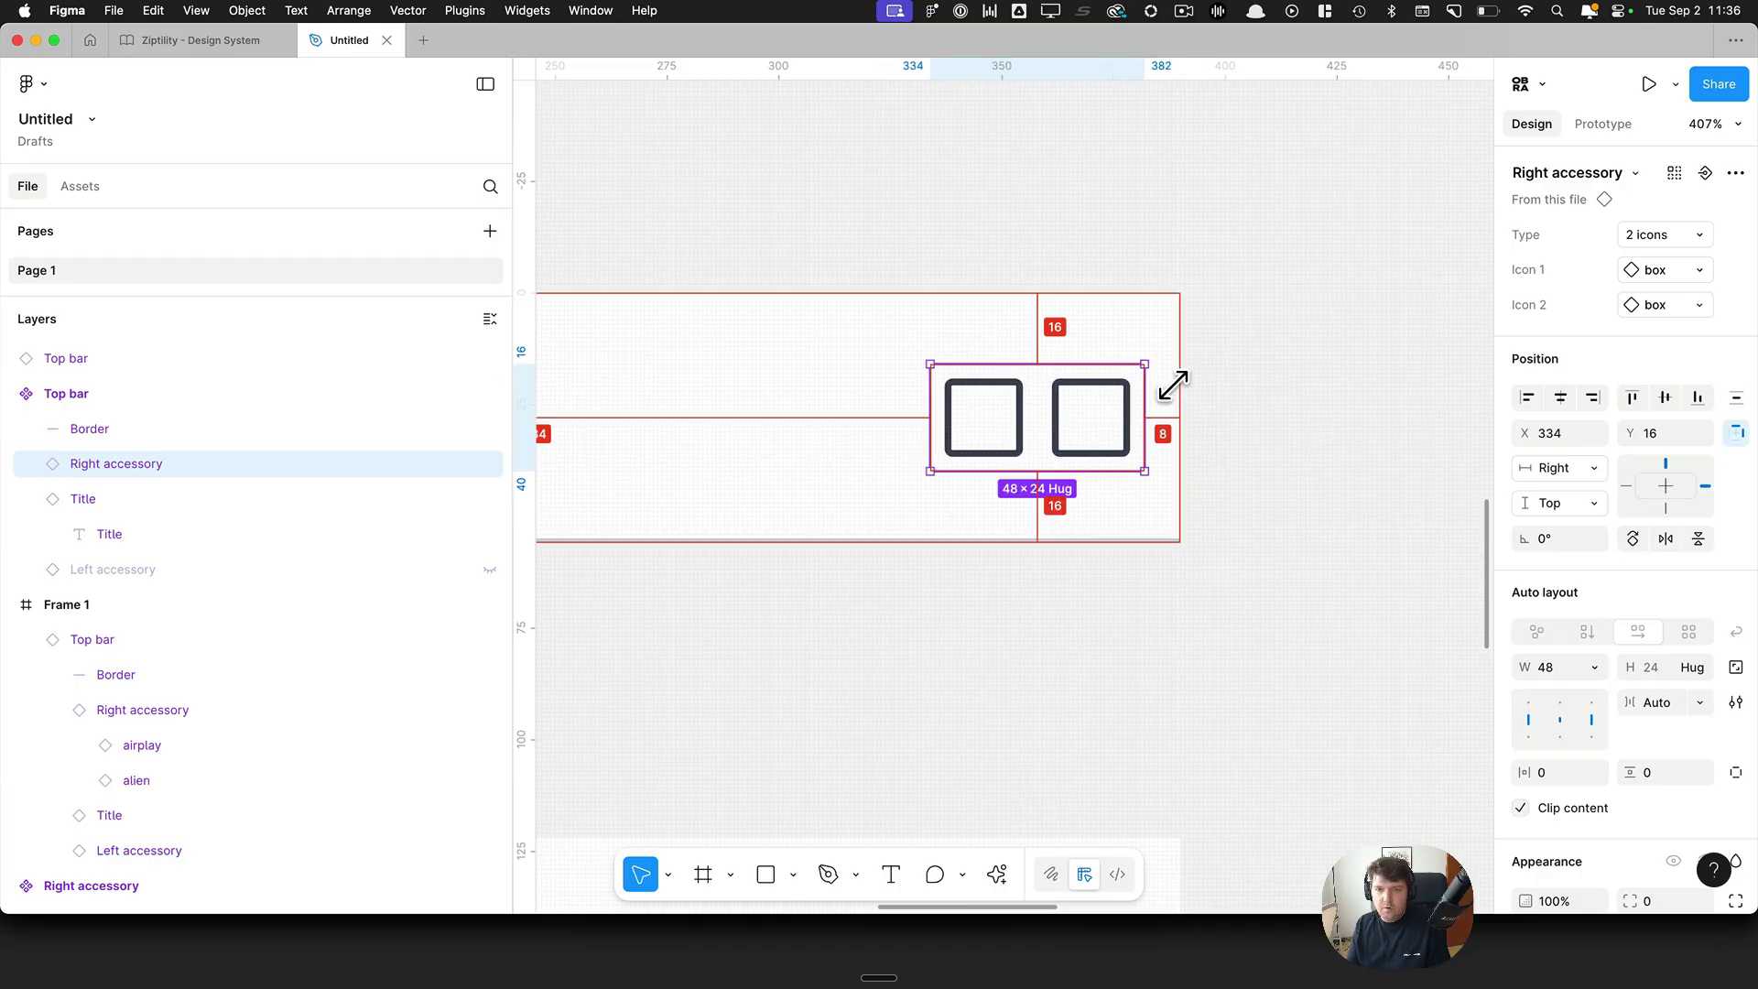
key("Left")
key("Left")
key("Left")
key("Left")
key("Left")
key("Left")
key("Left")
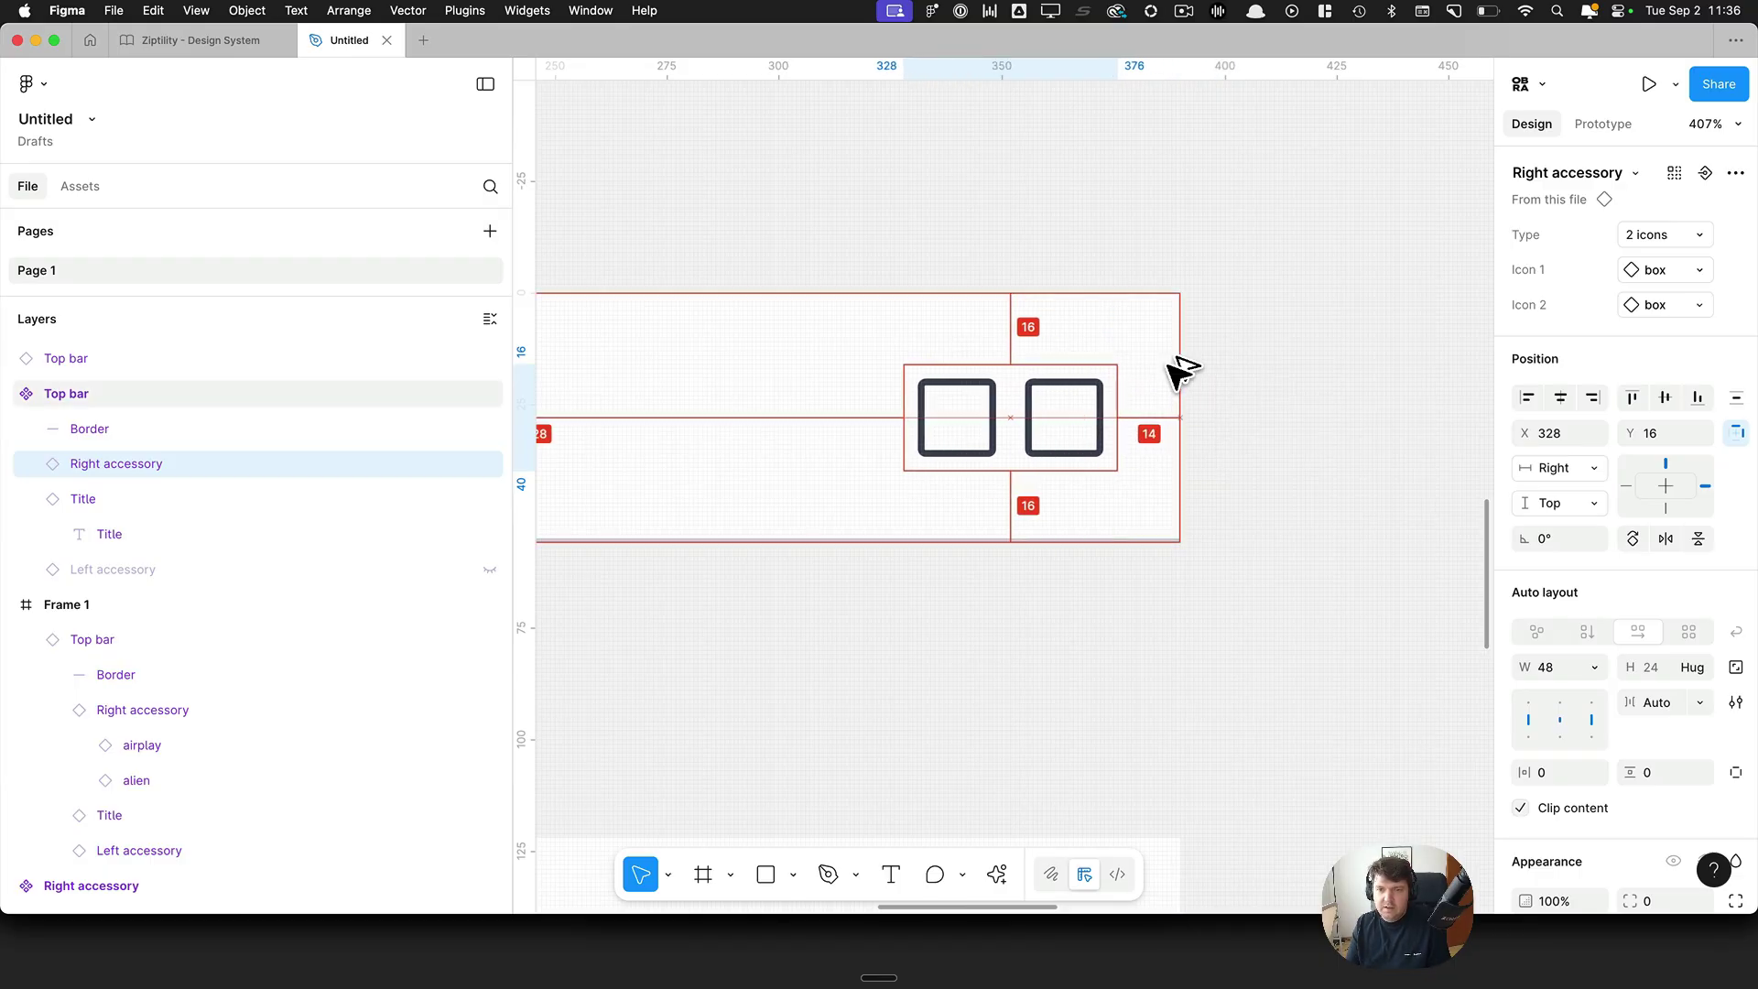
key("Left")
scroll(798, 477, "down", 10)
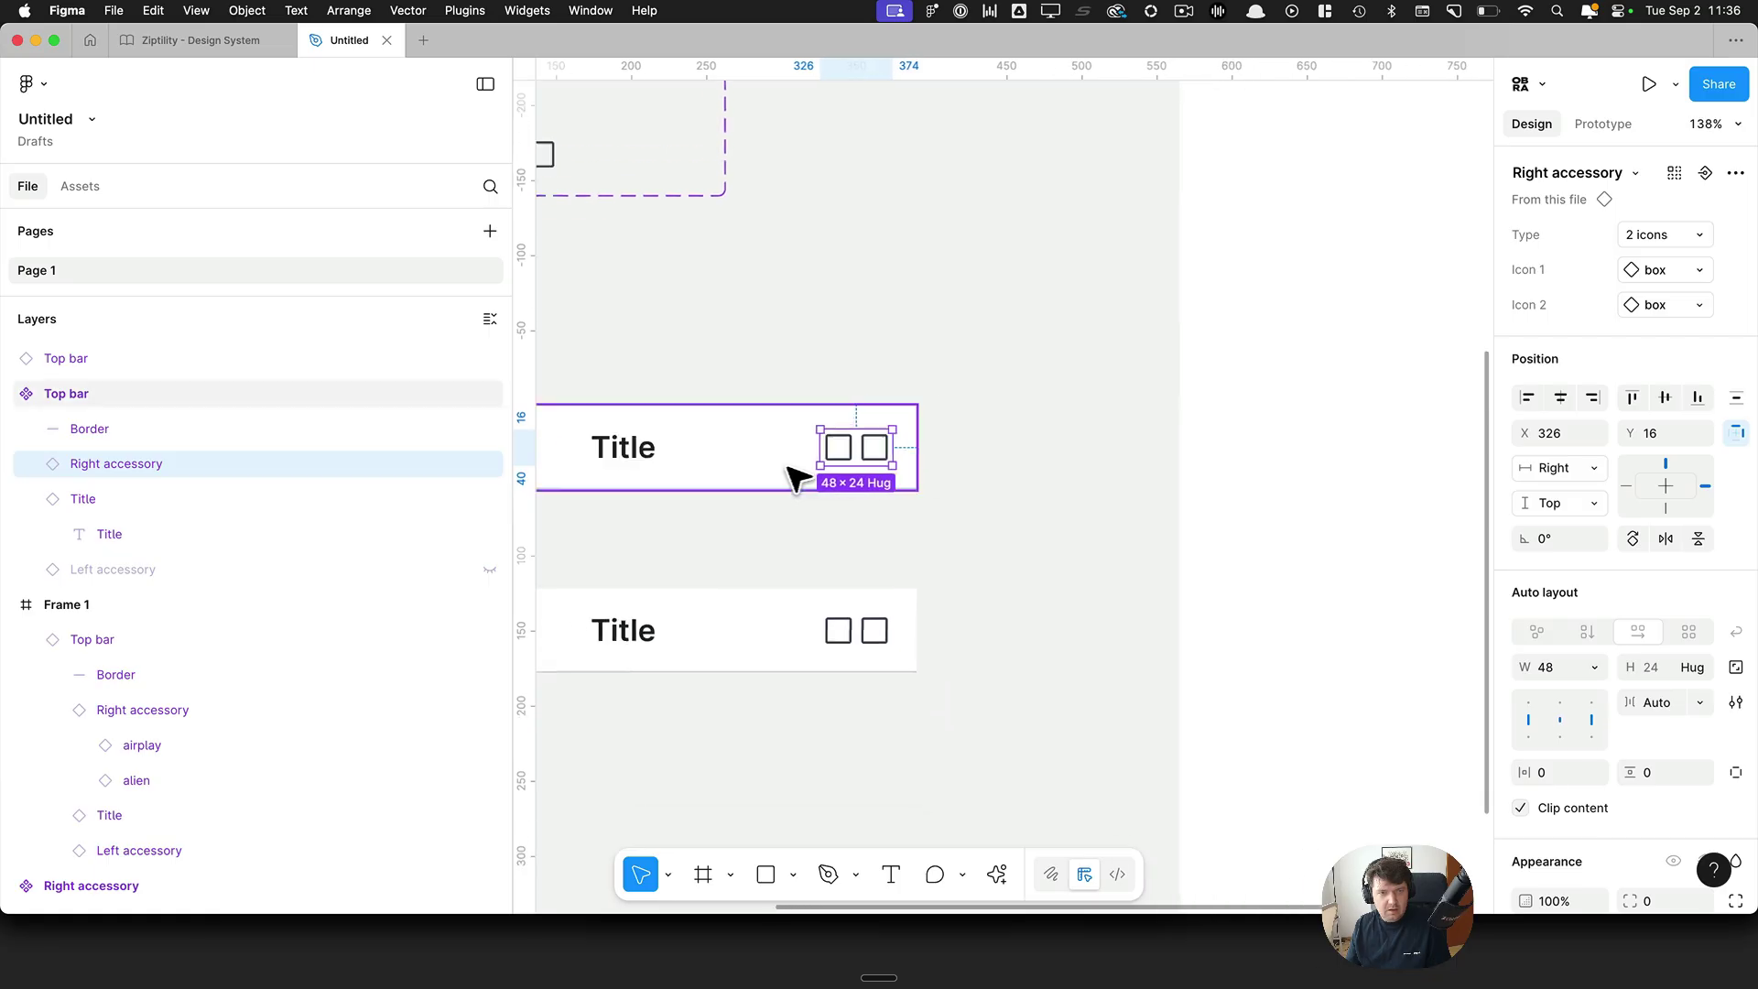
Step: Try the 1 icon type for the main Top bar's Right accessory and undo the change
left_click(827, 547)
scroll(1007, 540, "left", 5)
left_click(1257, 455)
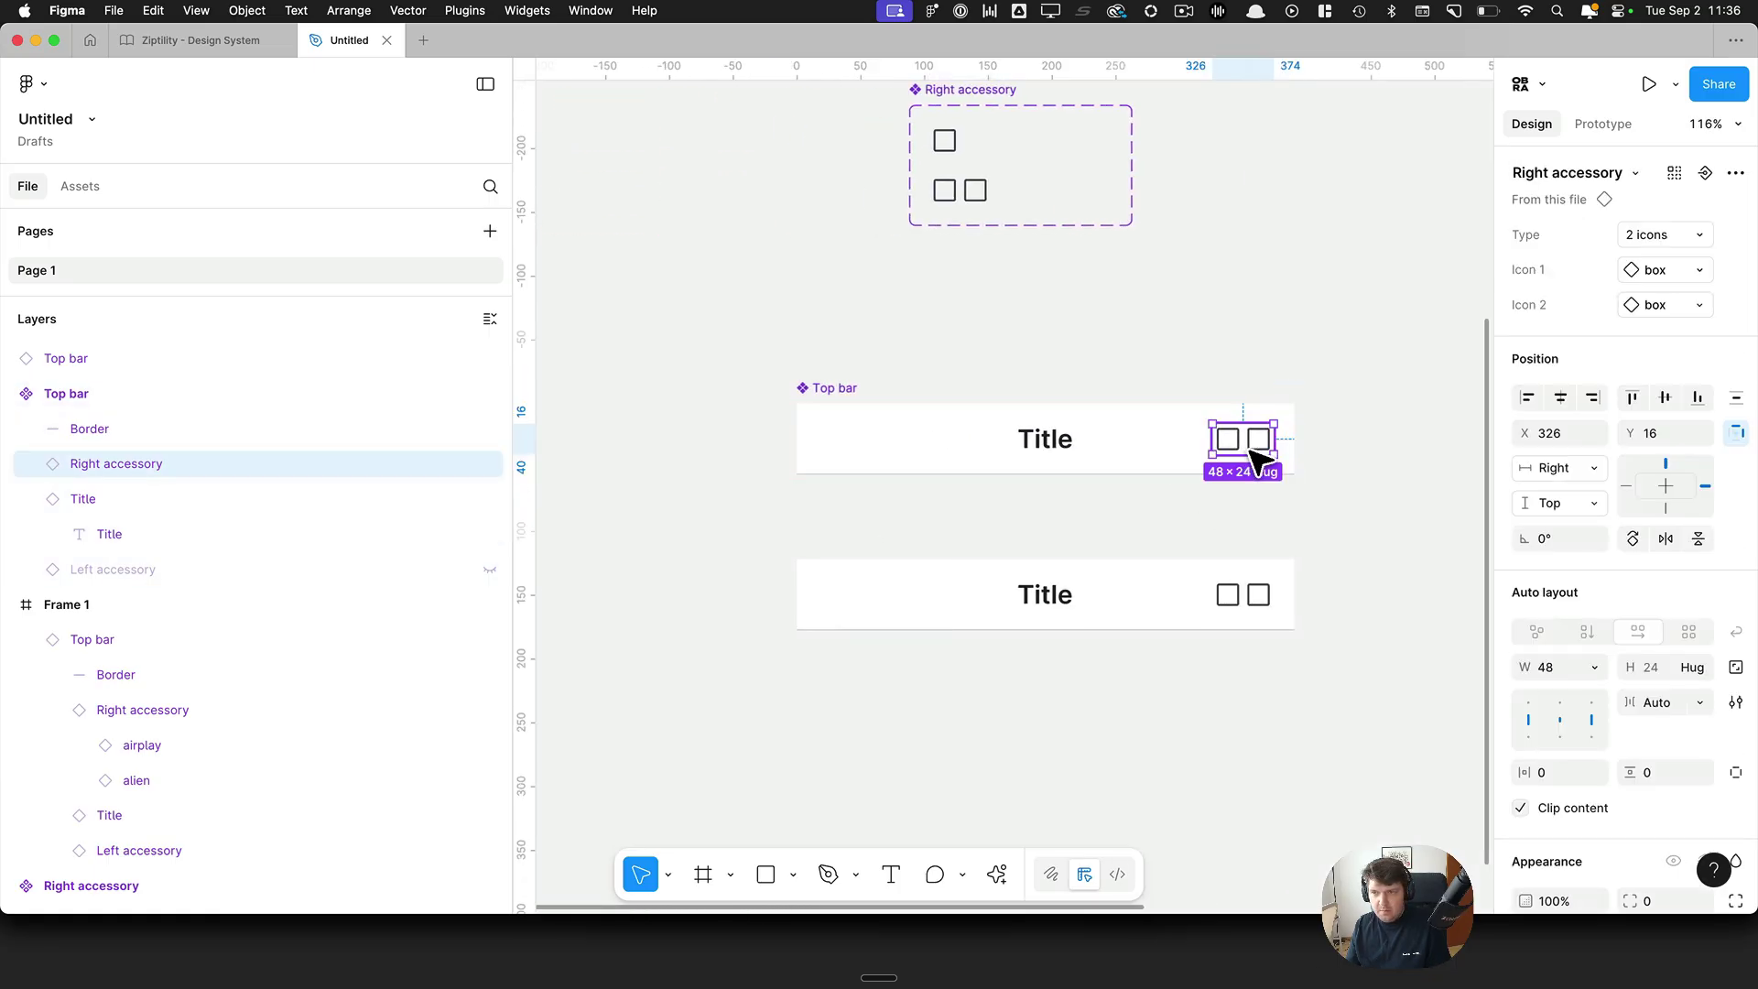
scroll(1419, 417, "up", 5)
left_click(1665, 235)
left_click(1640, 242)
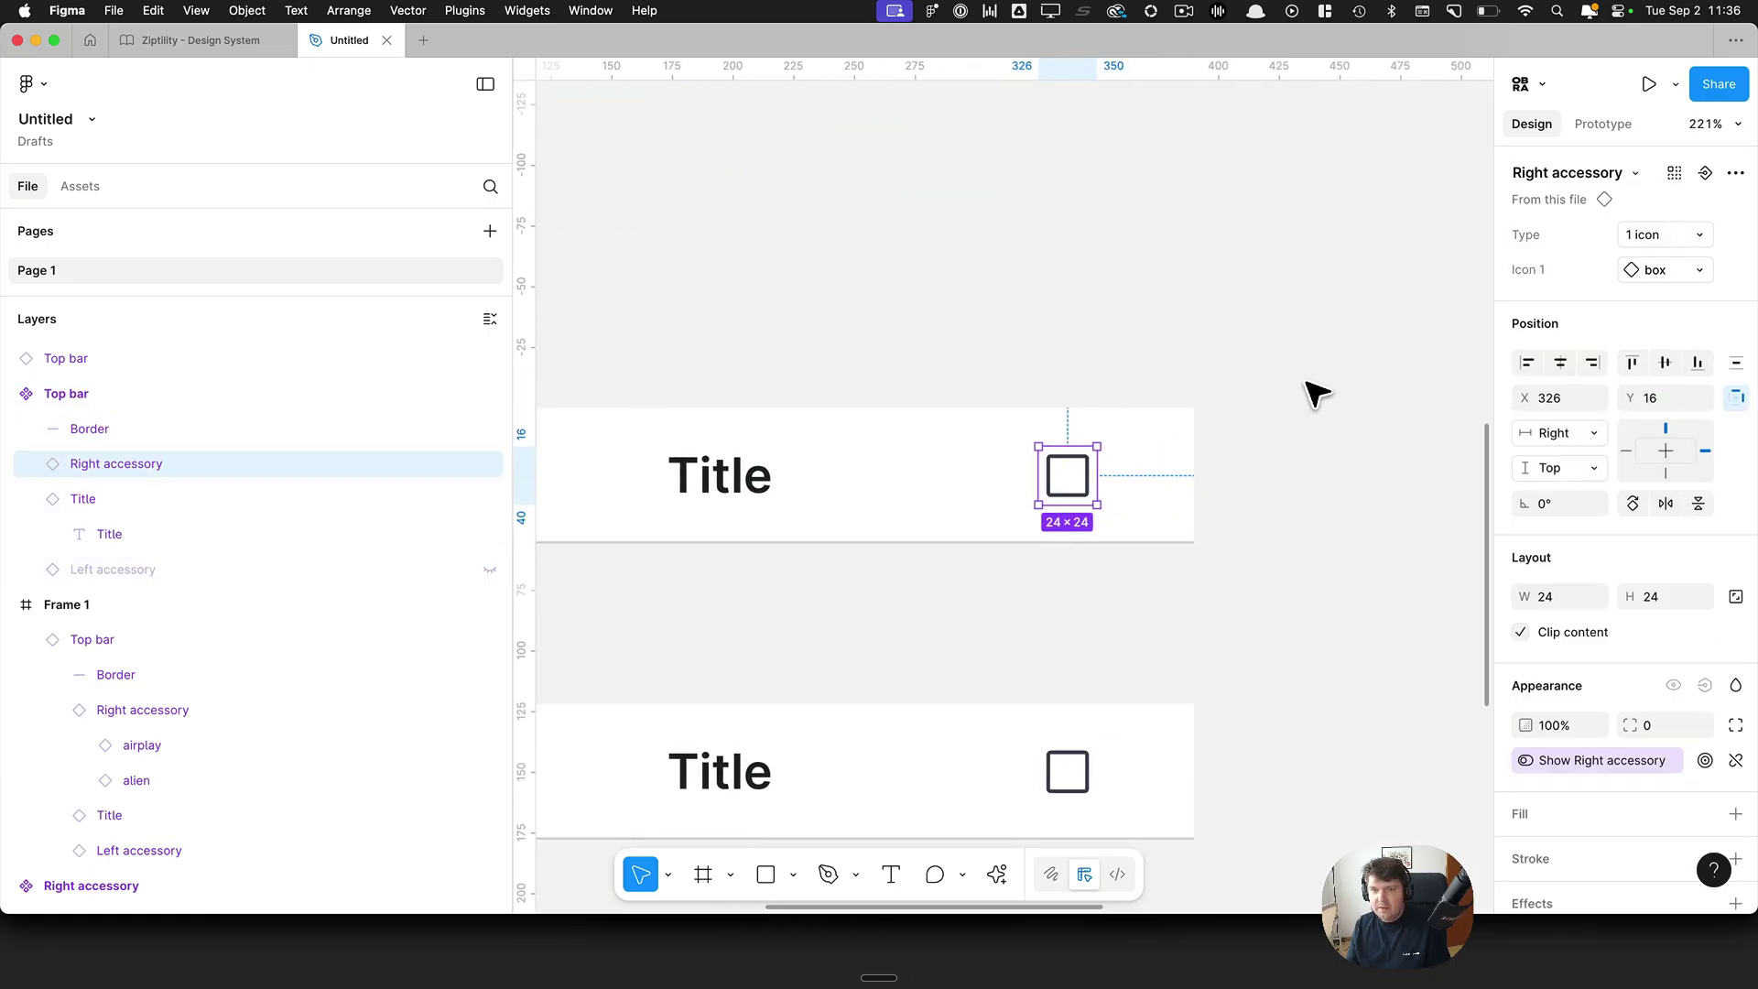
key("cmd+z")
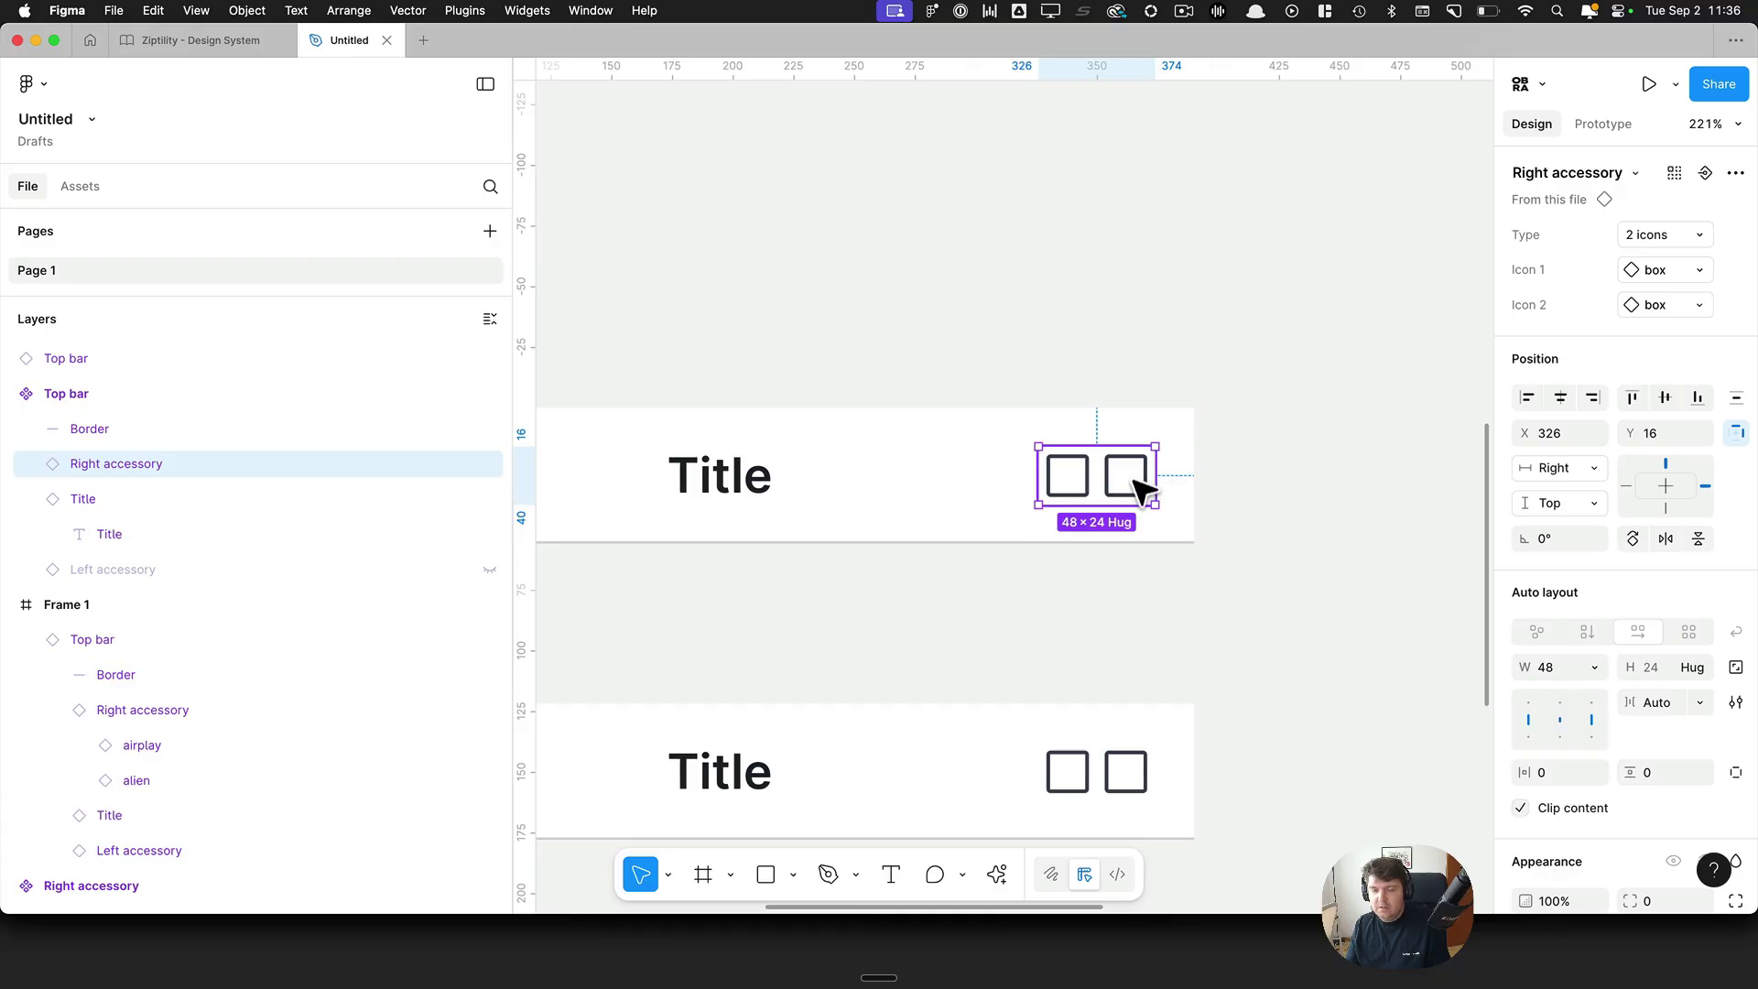
Step: Widen the 1 icon variant of the Right accessory component set to 48, keeping its height at 24
scroll(994, 403, "down", 5)
left_click(1005, 374)
left_click_drag(1016, 427, 1076, 739)
scroll(916, 559, "up", 5)
scroll(820, 543, "up", 3)
left_click(836, 478)
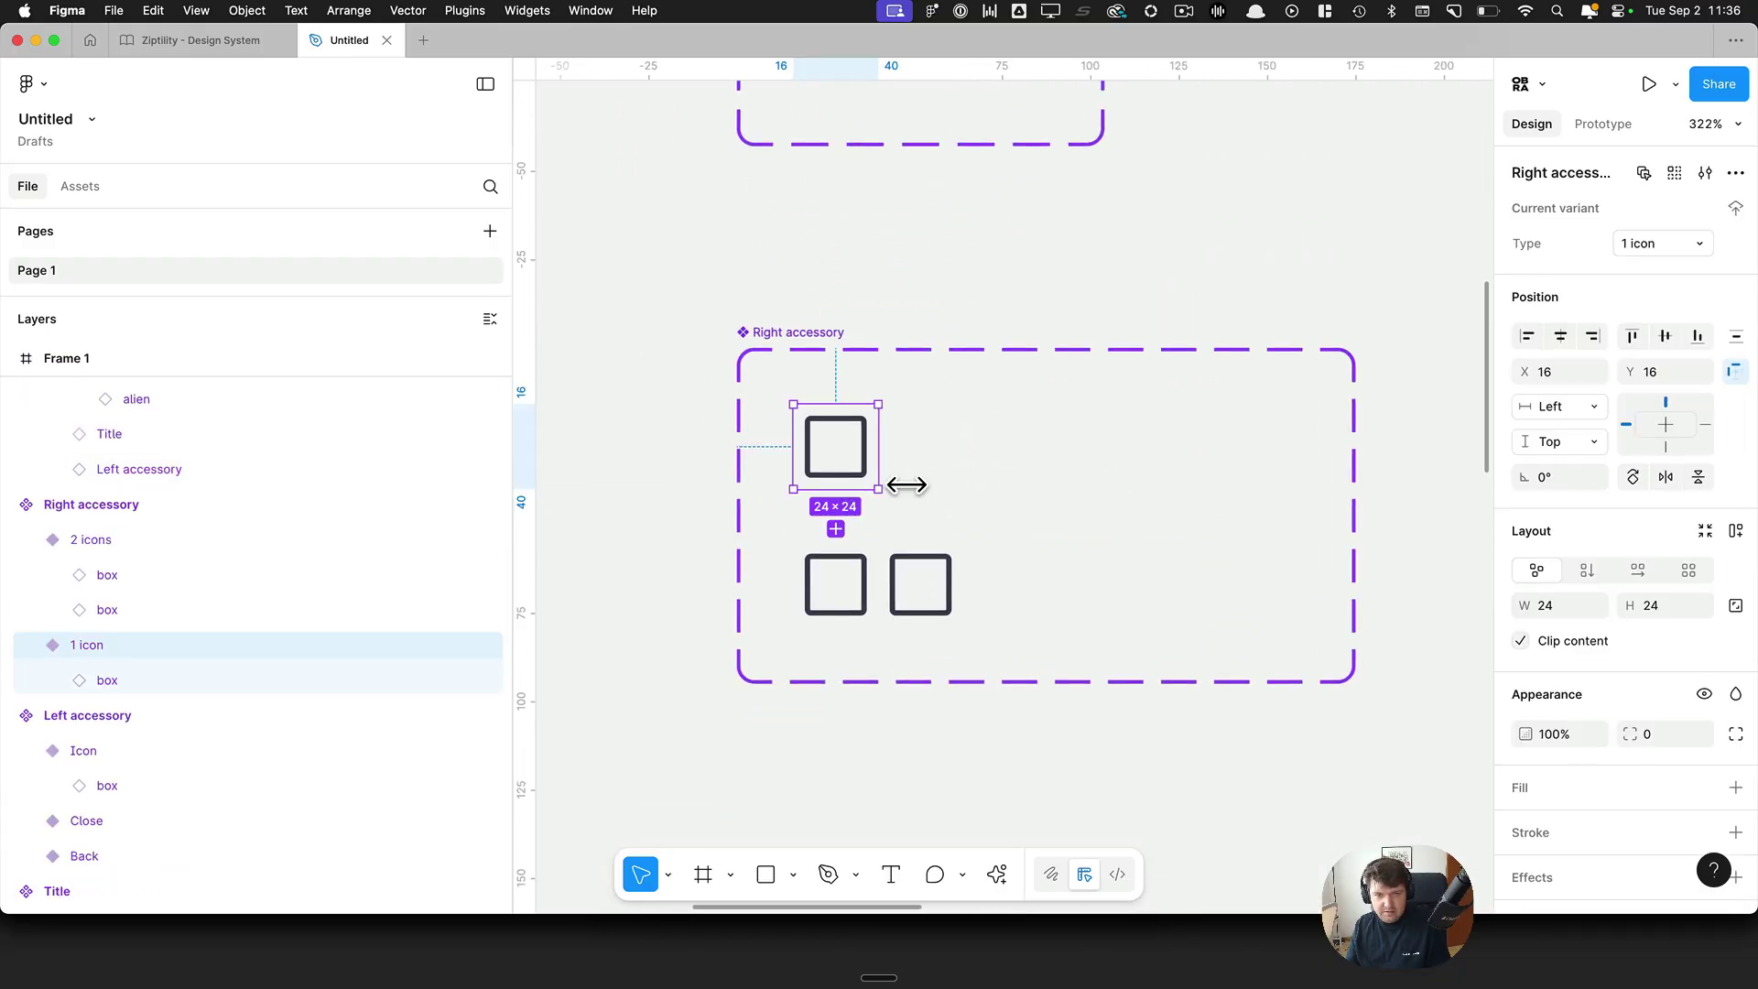
left_click_drag(905, 485, 981, 482)
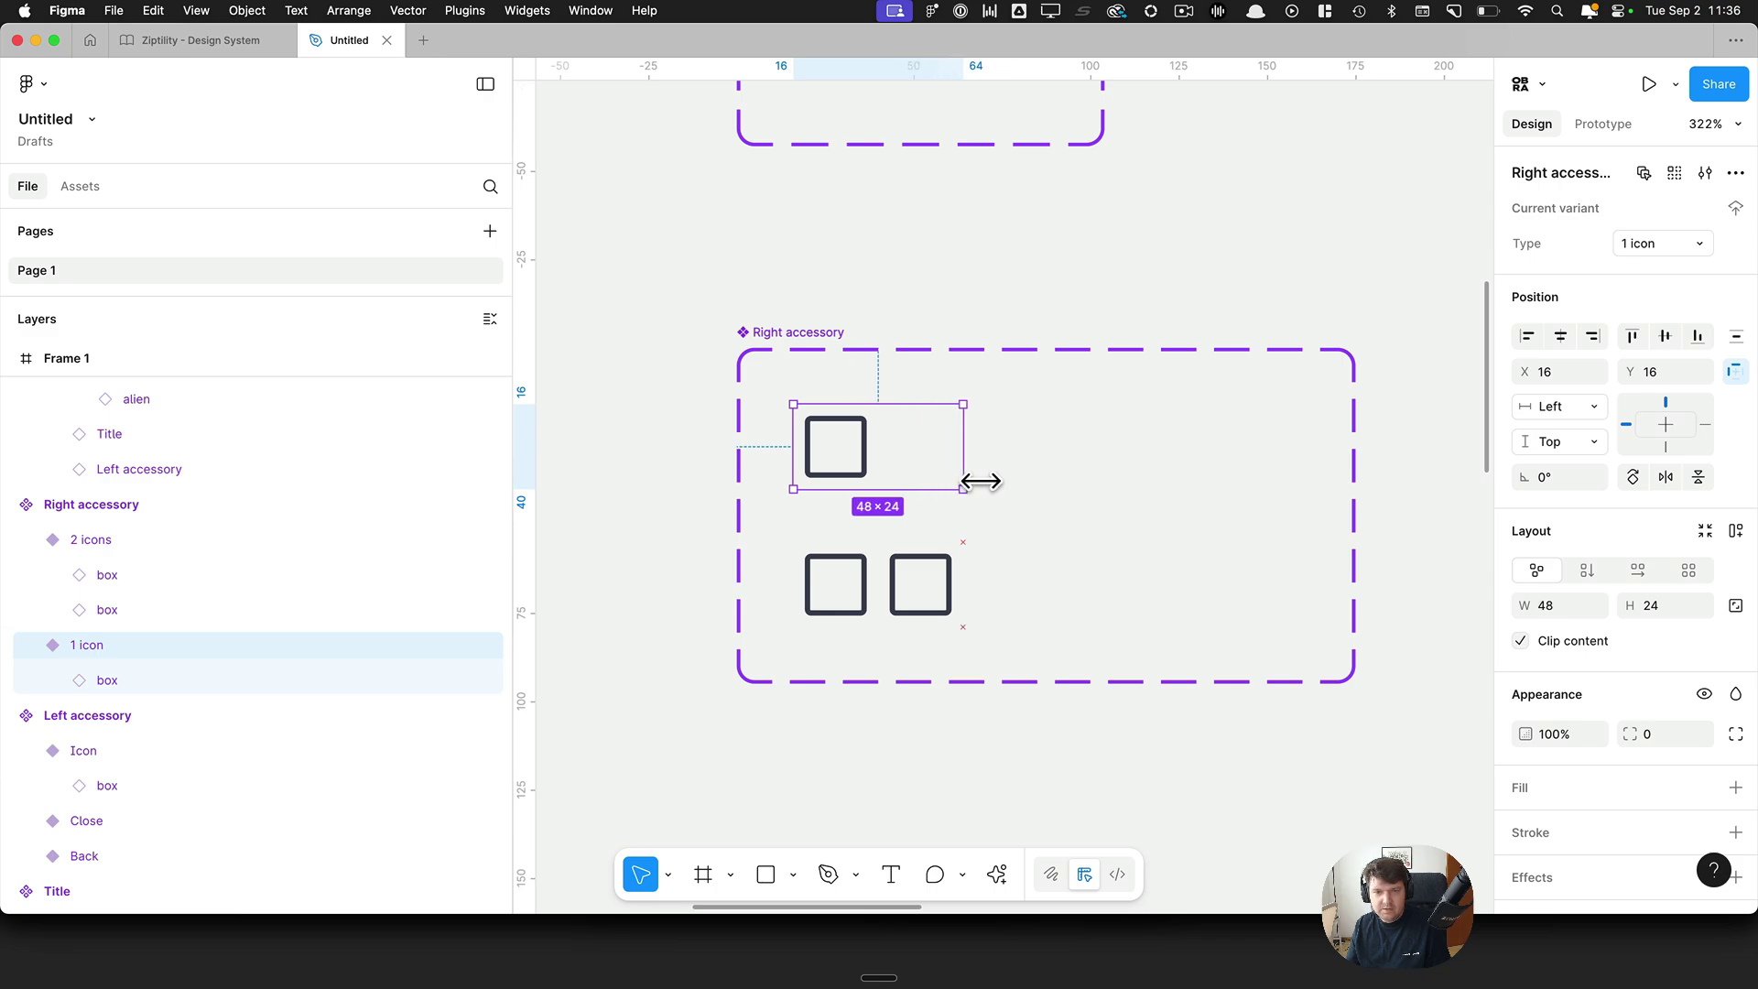
Step: Move the box icon inside the 1 icon variant to its right edge, at X 24 and Y 0
left_click(879, 464)
left_click_drag(879, 463, 952, 474)
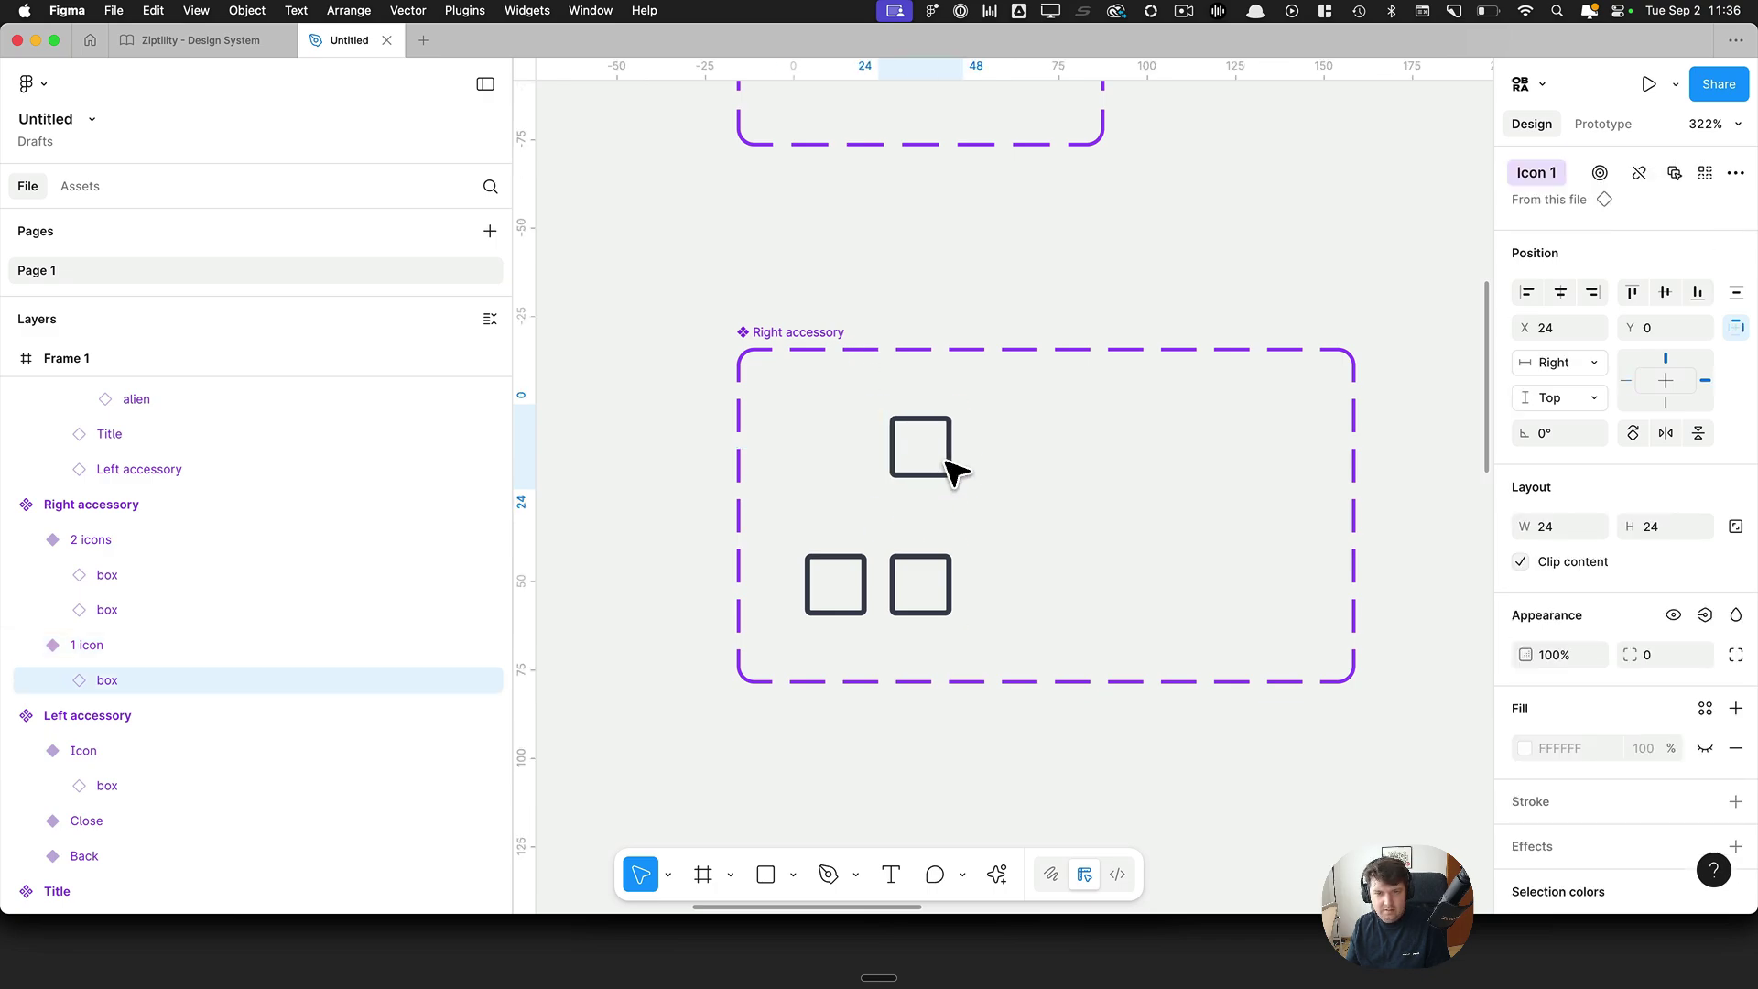
left_click(843, 459)
scroll(862, 464, "down", 1)
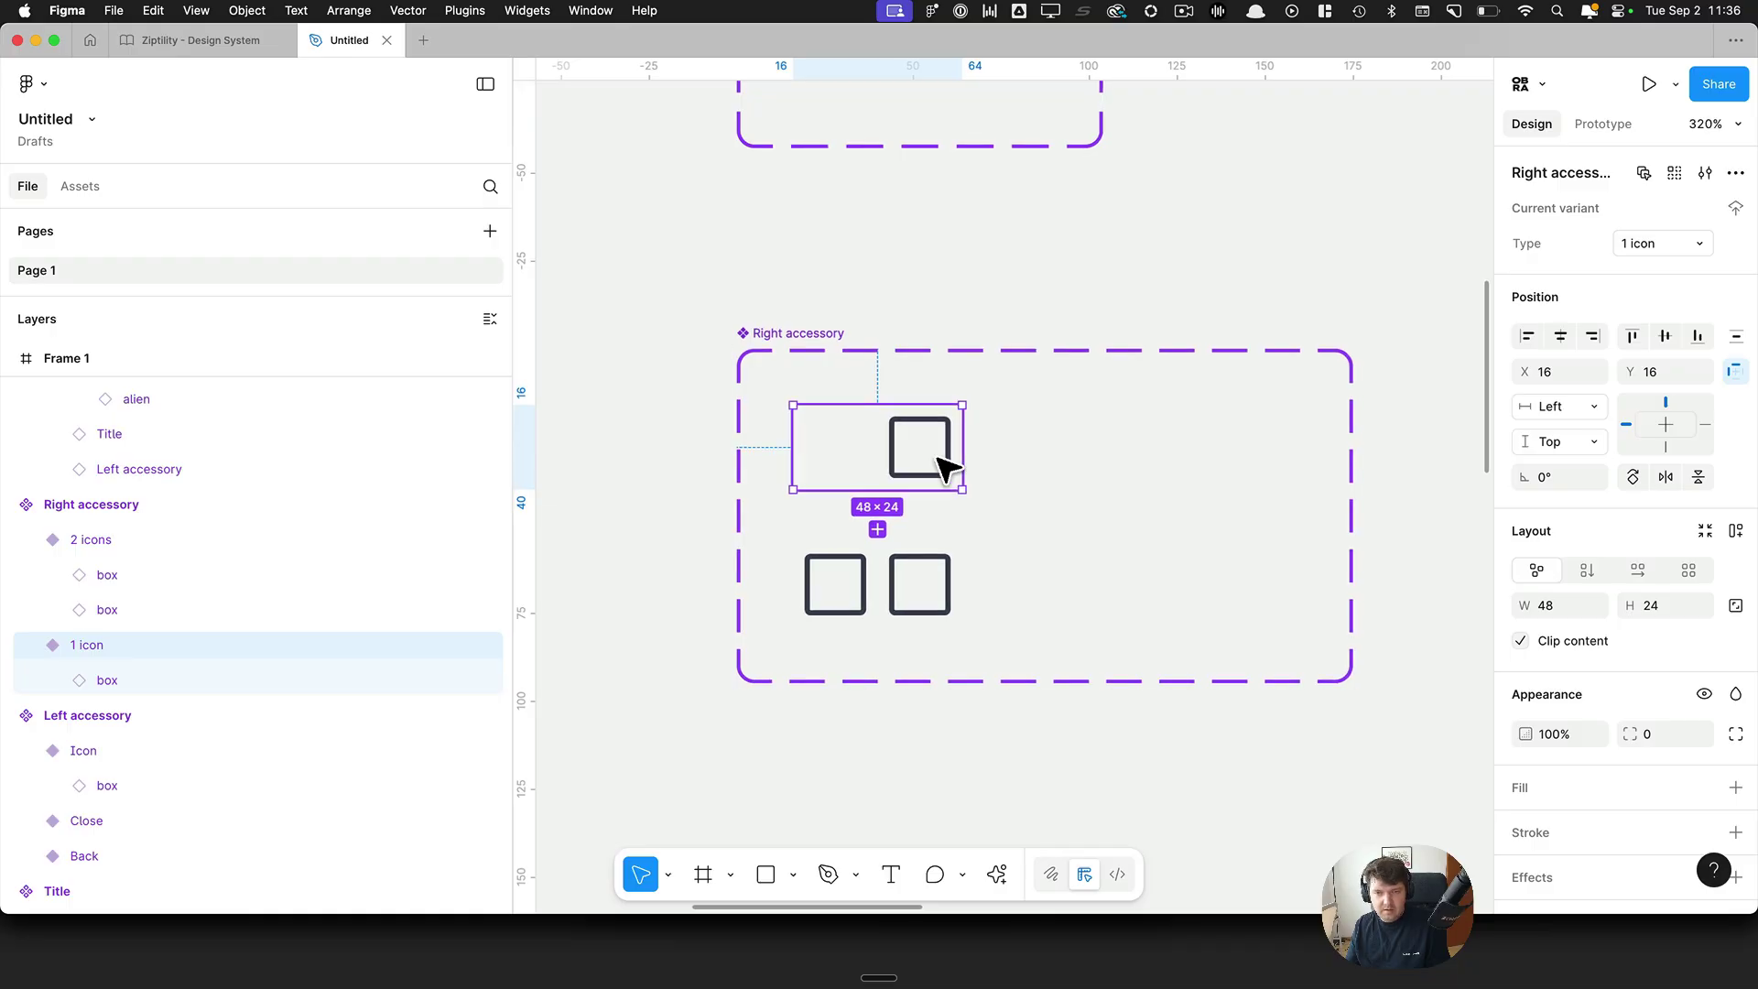
left_click(944, 463)
Step: Switch the Right accessory type of the Top bar instance below the main component to 1 icon
scroll(1013, 573, "down", 10)
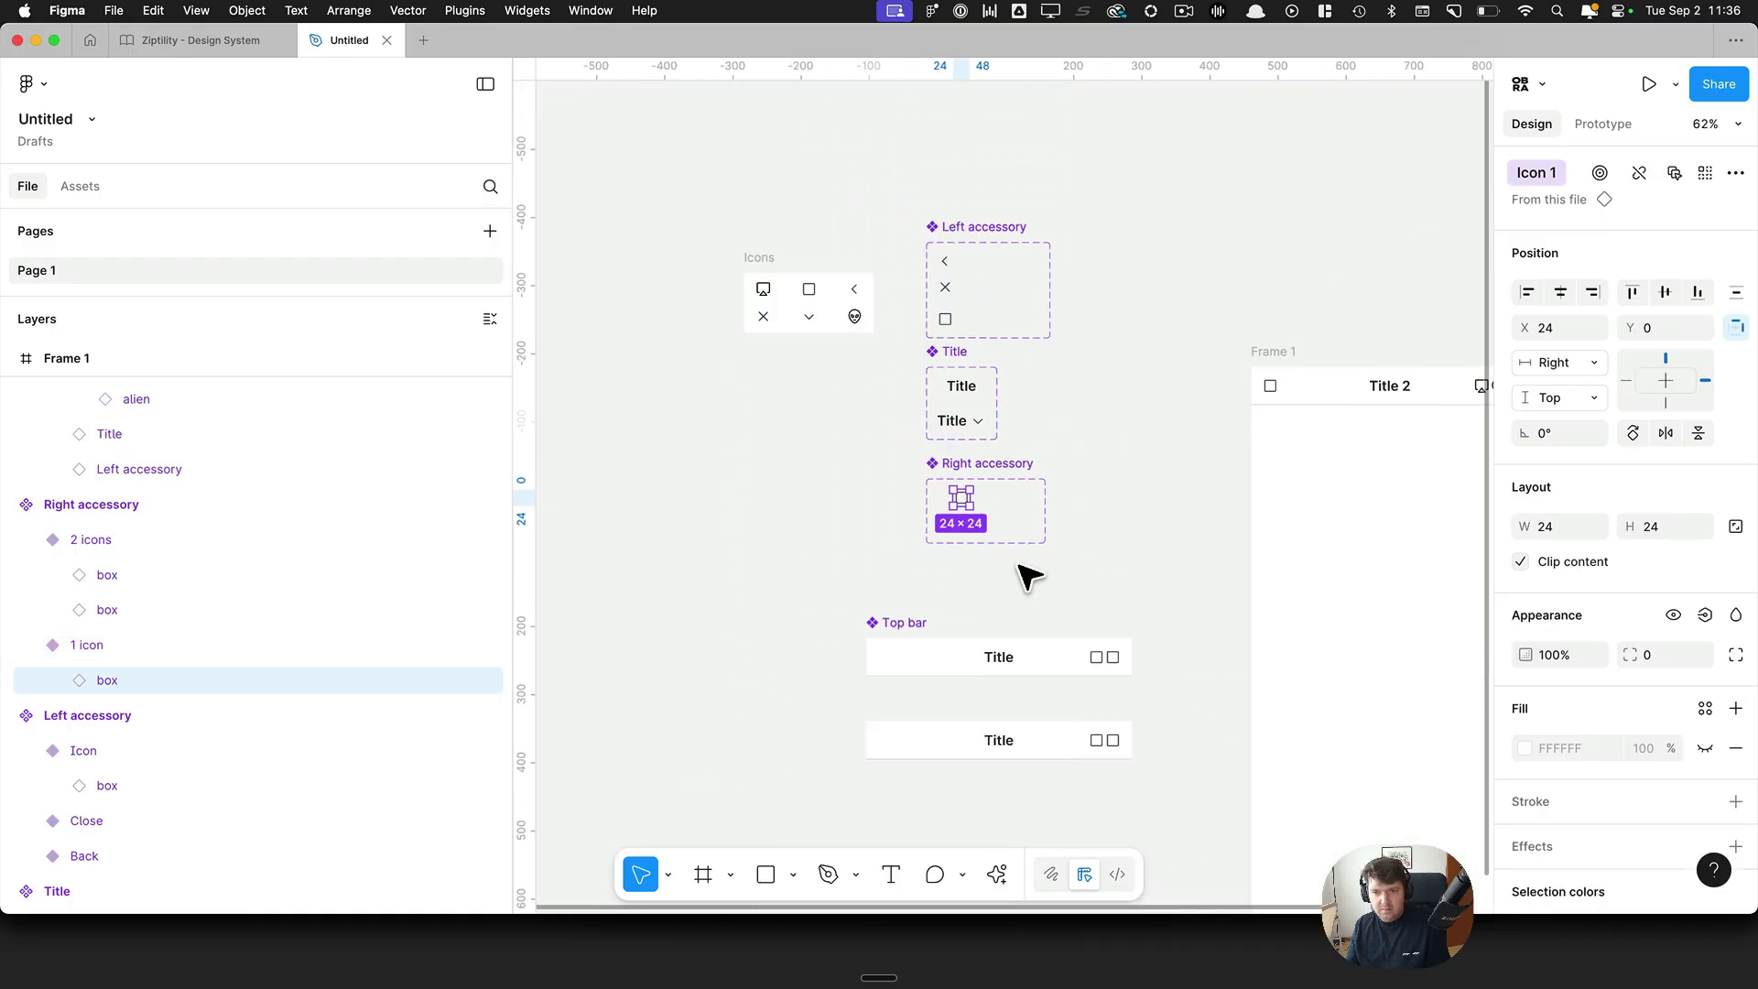
scroll(1118, 668, "down", 3)
scroll(1111, 540, "up", 5)
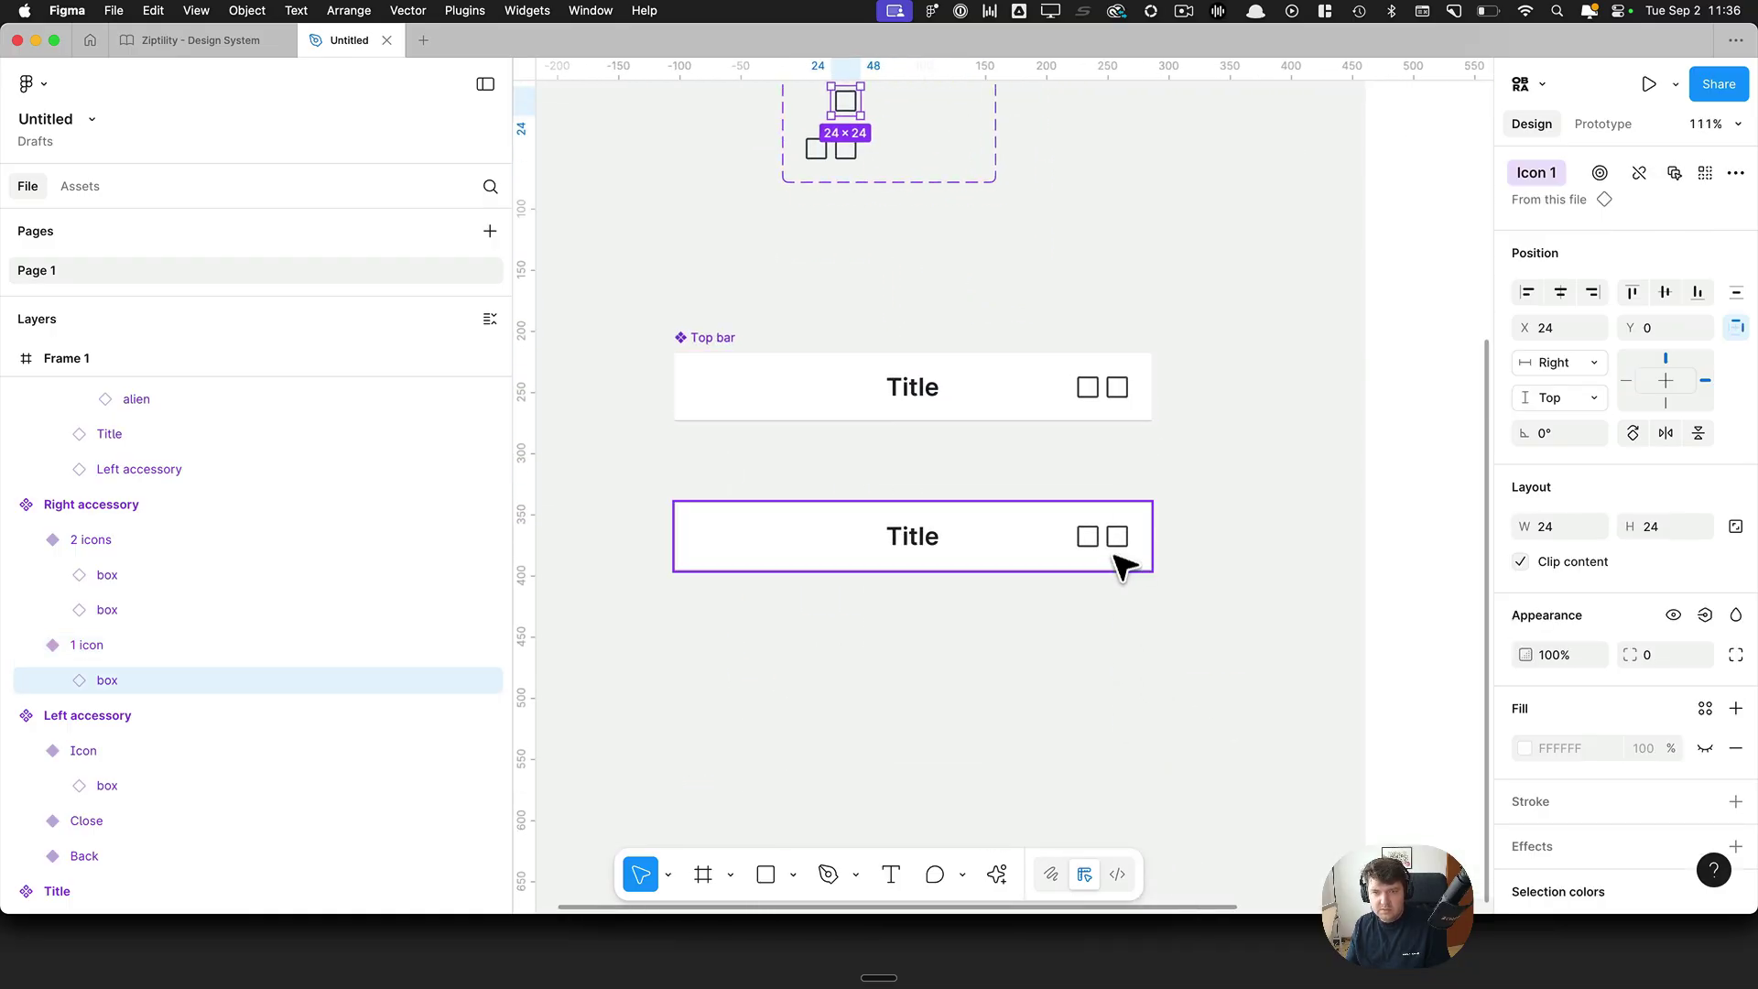
left_click(1115, 549)
left_click(1665, 481)
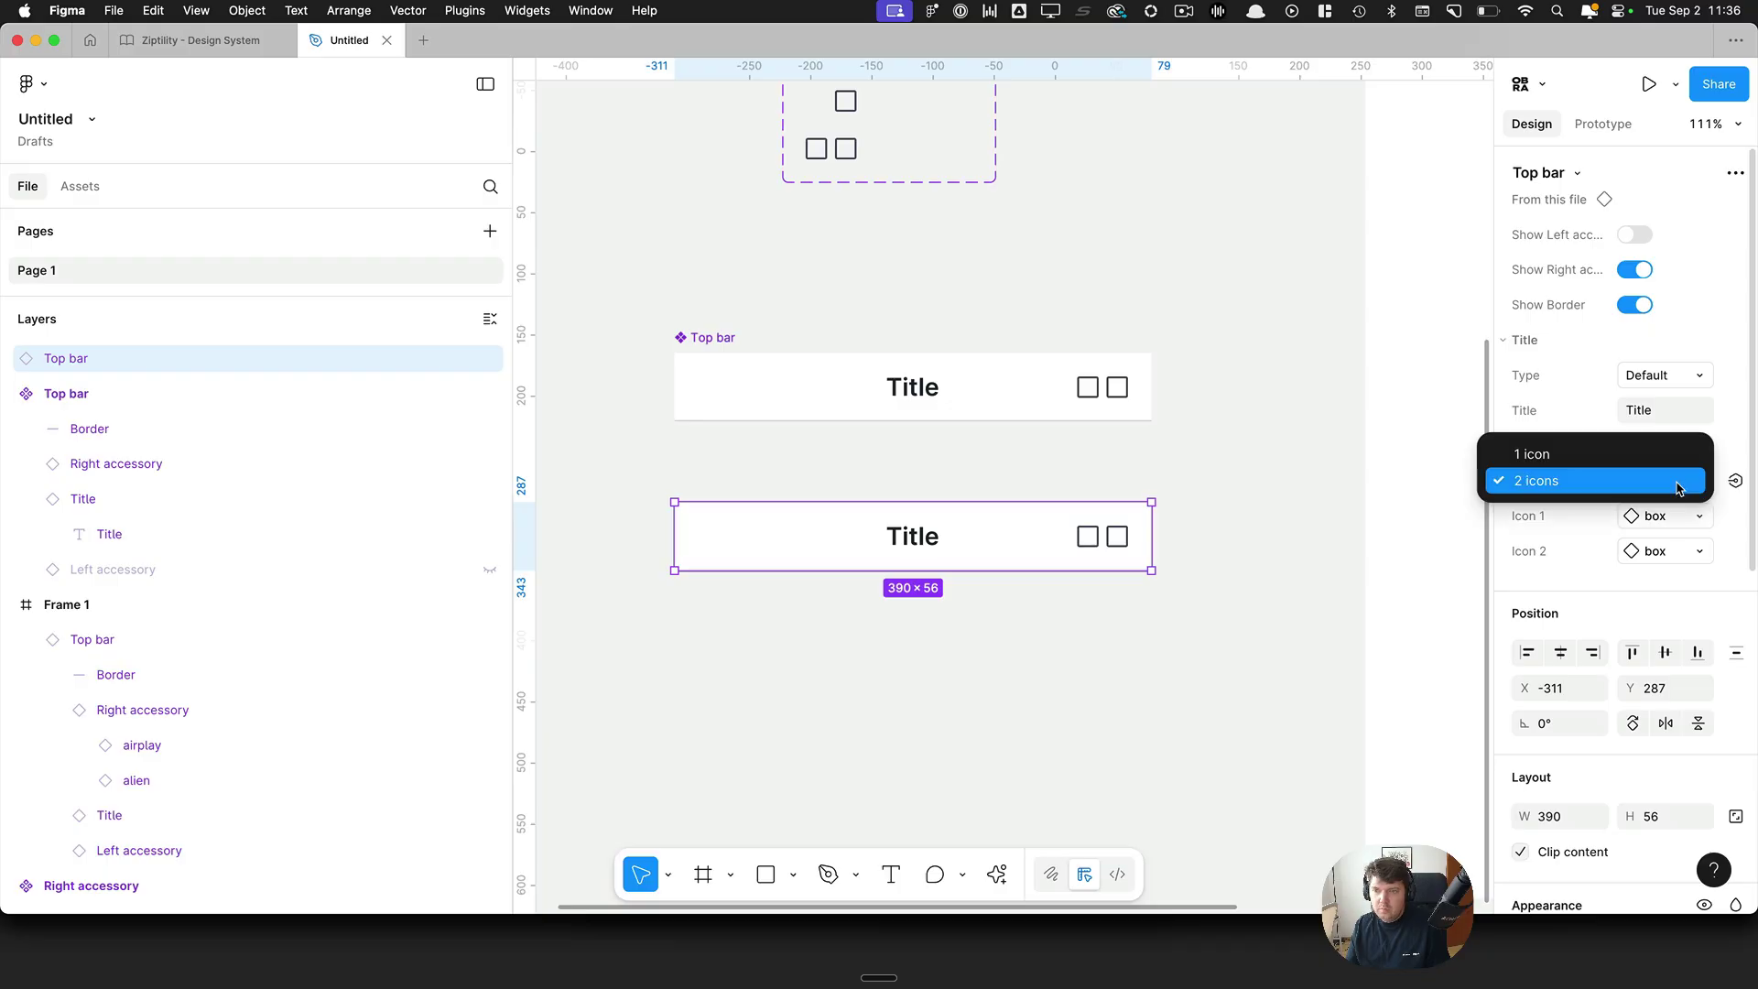
left_click(1639, 456)
left_click(1237, 510)
scroll(1238, 586, "up", 10)
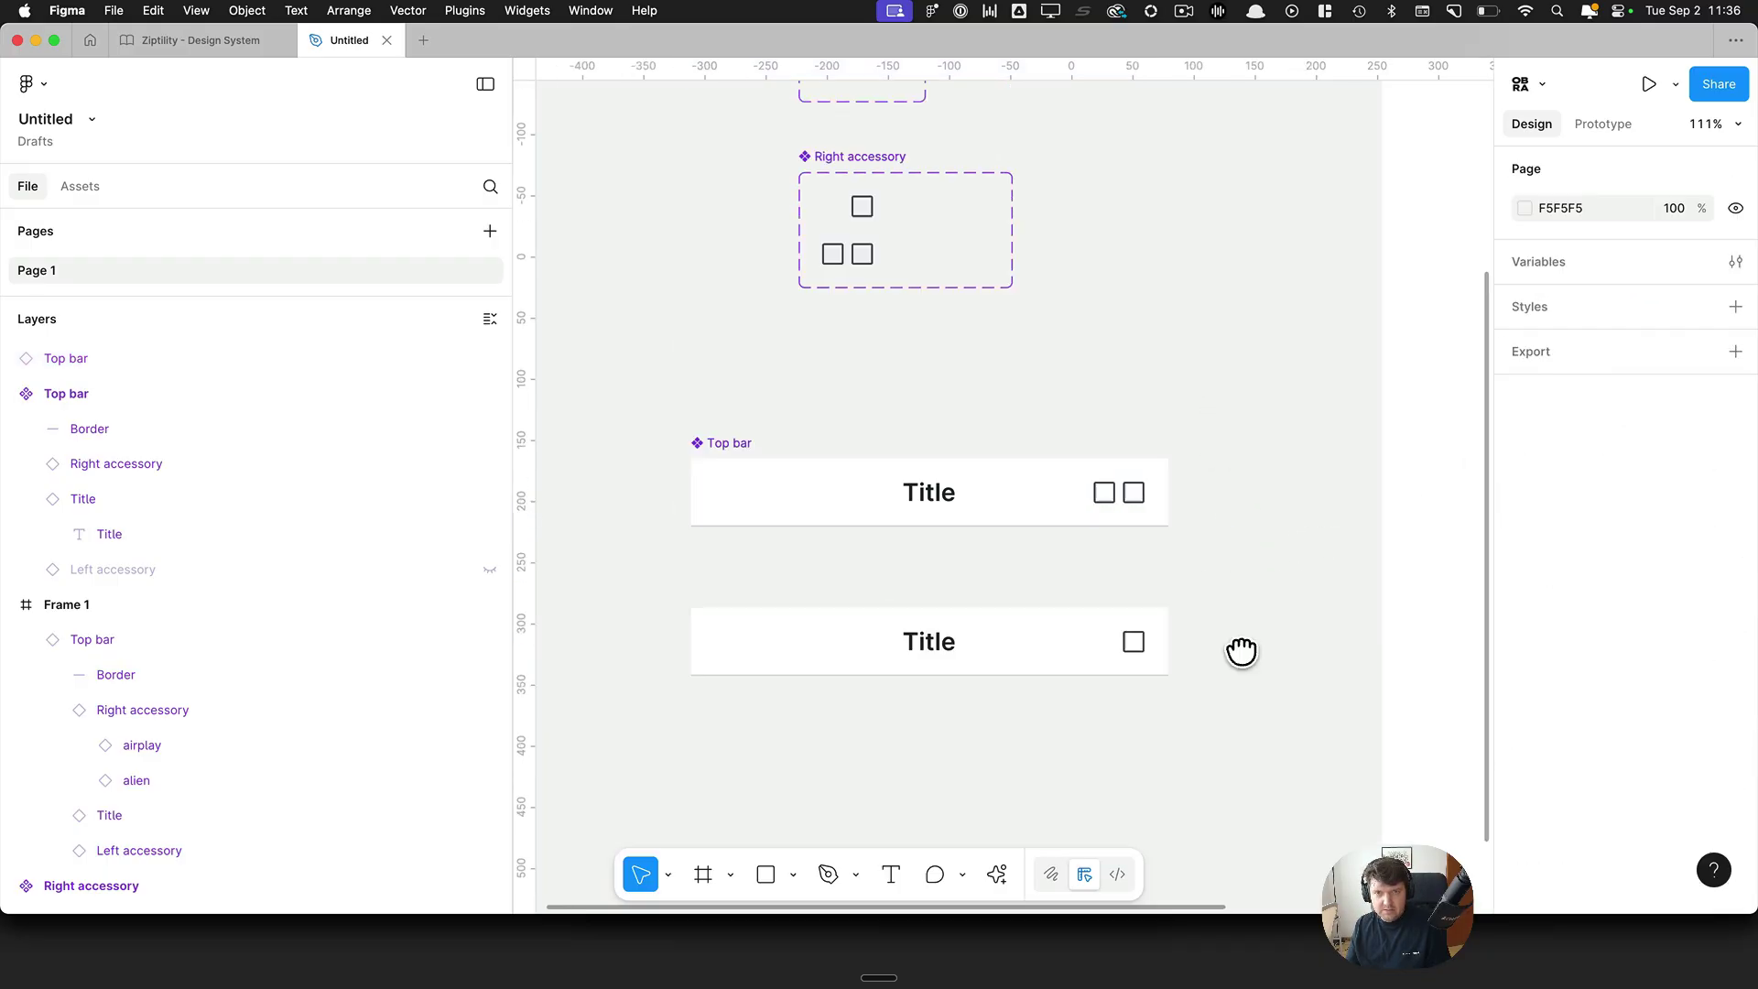
Step: Compare the variant sizes in the Title, Left accessory and Right accessory component sets
left_click(916, 437)
scroll(912, 457, "up", 5)
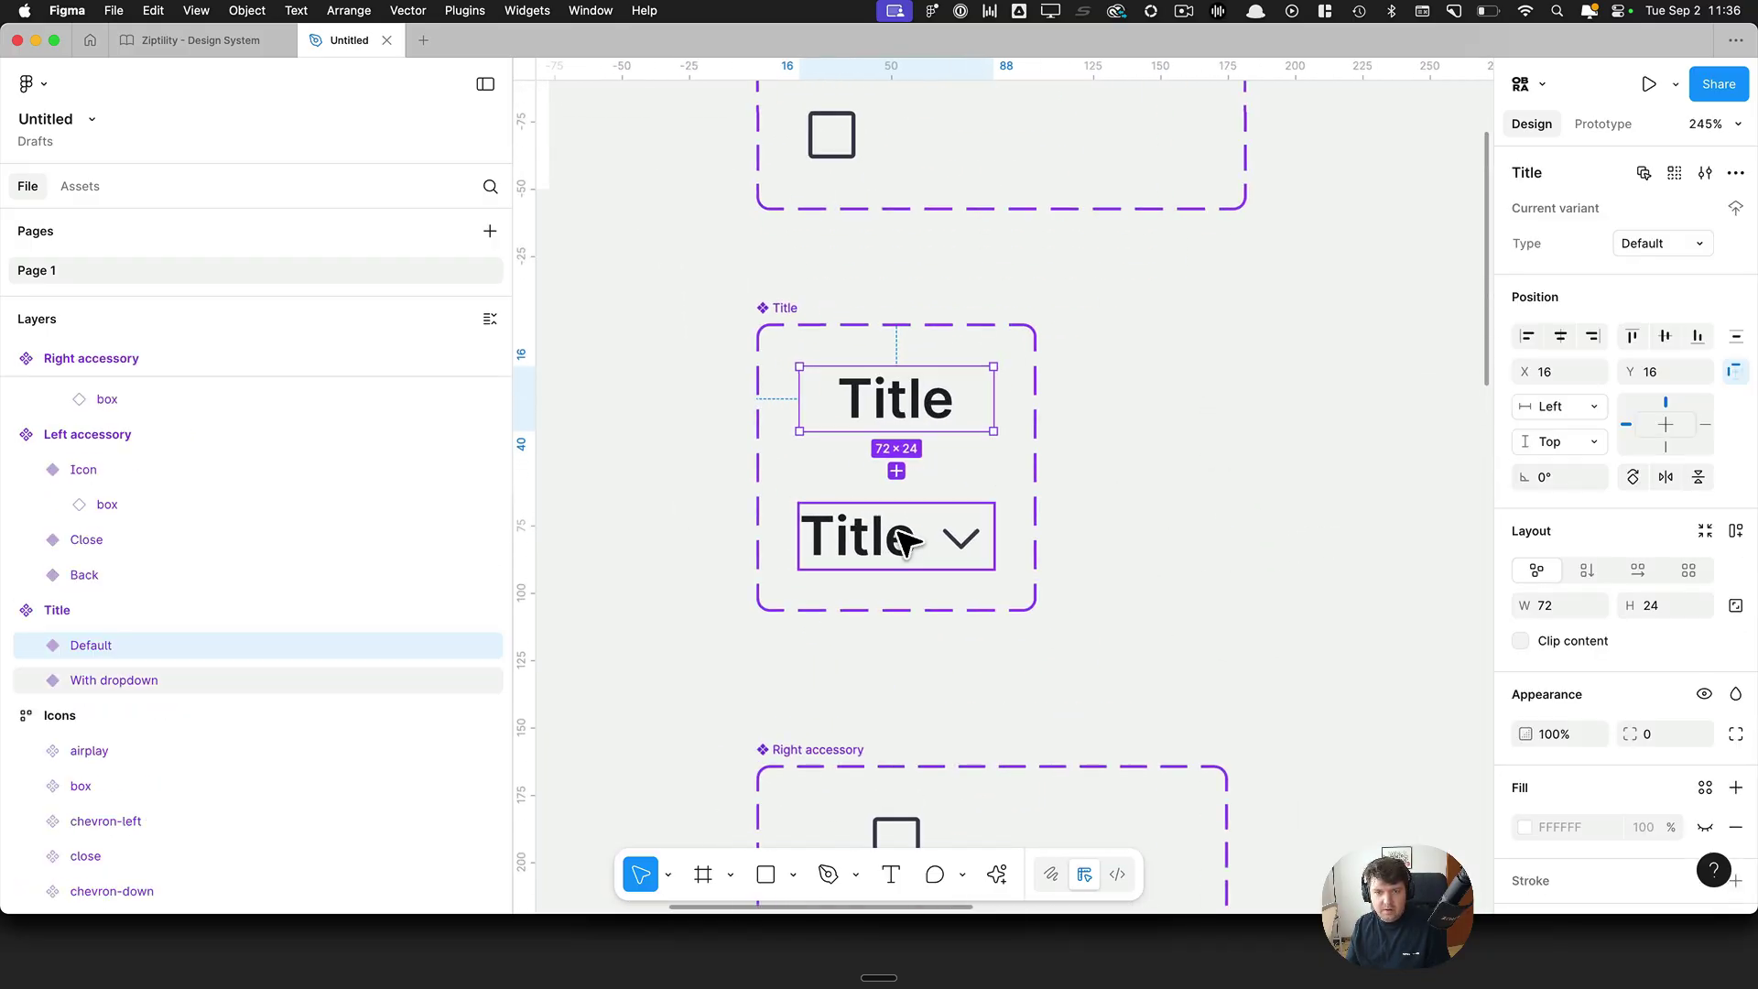
left_click(900, 536)
left_click(914, 430)
scroll(911, 429, "up", 3)
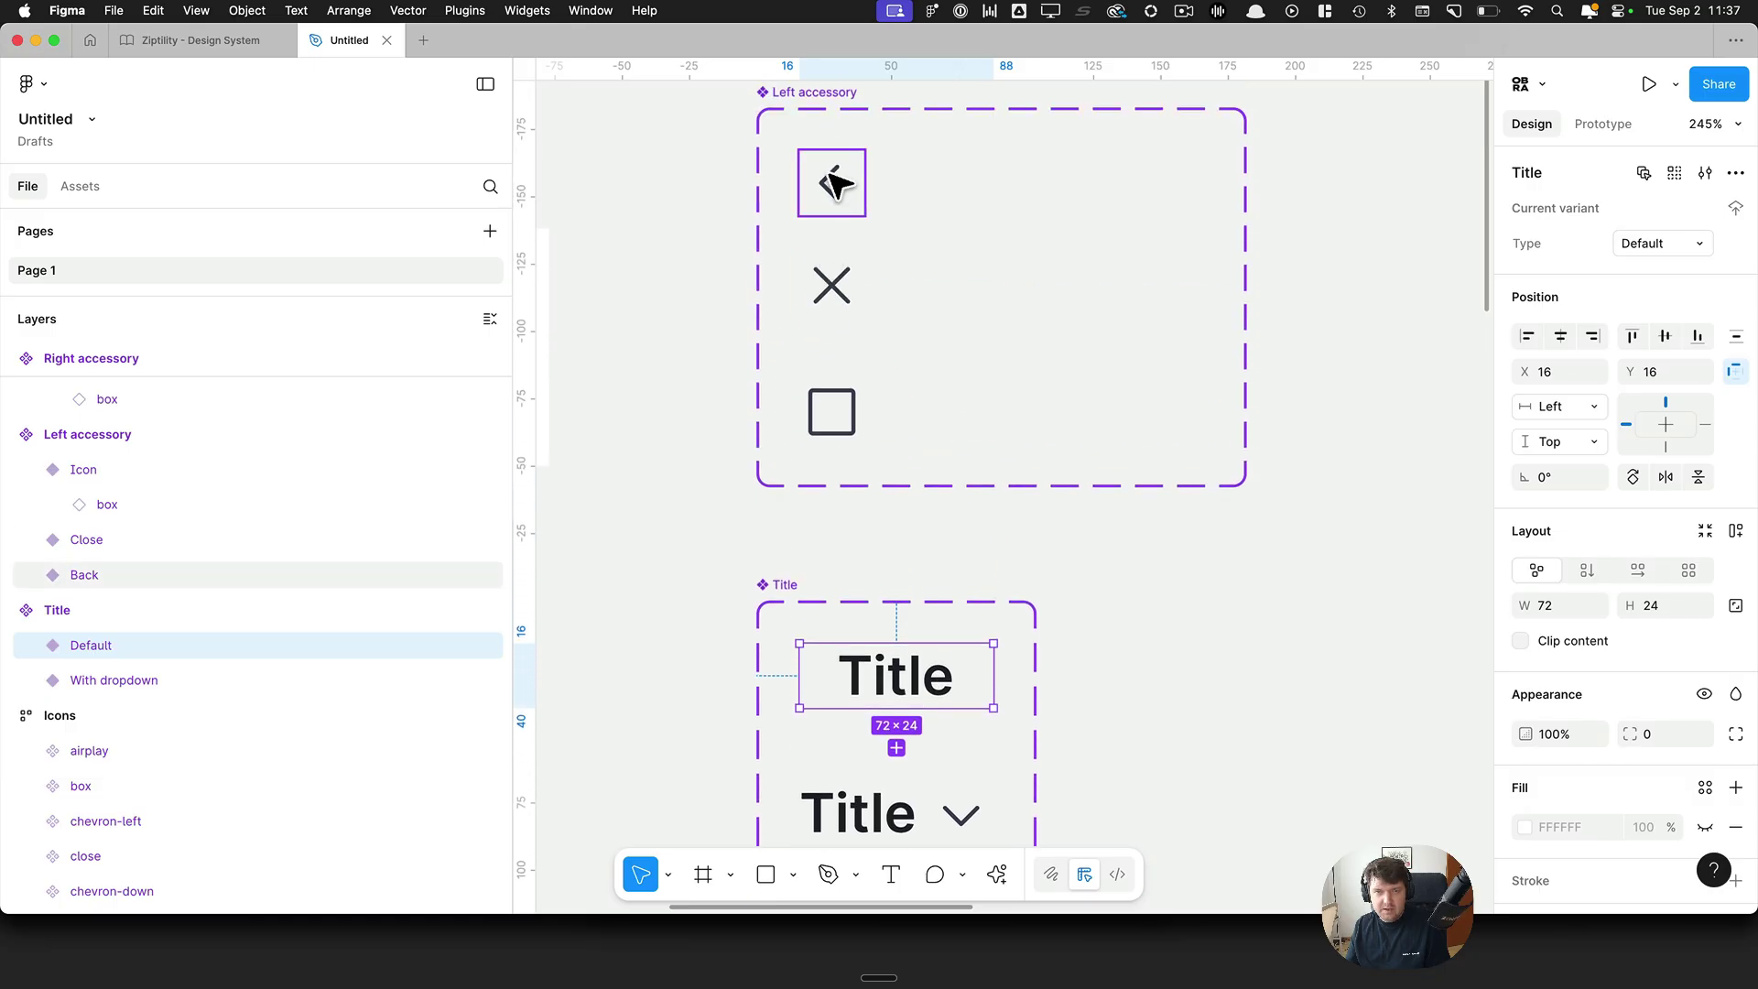
left_click(838, 289)
left_click(838, 417)
scroll(897, 400, "down", 5)
left_click(895, 529)
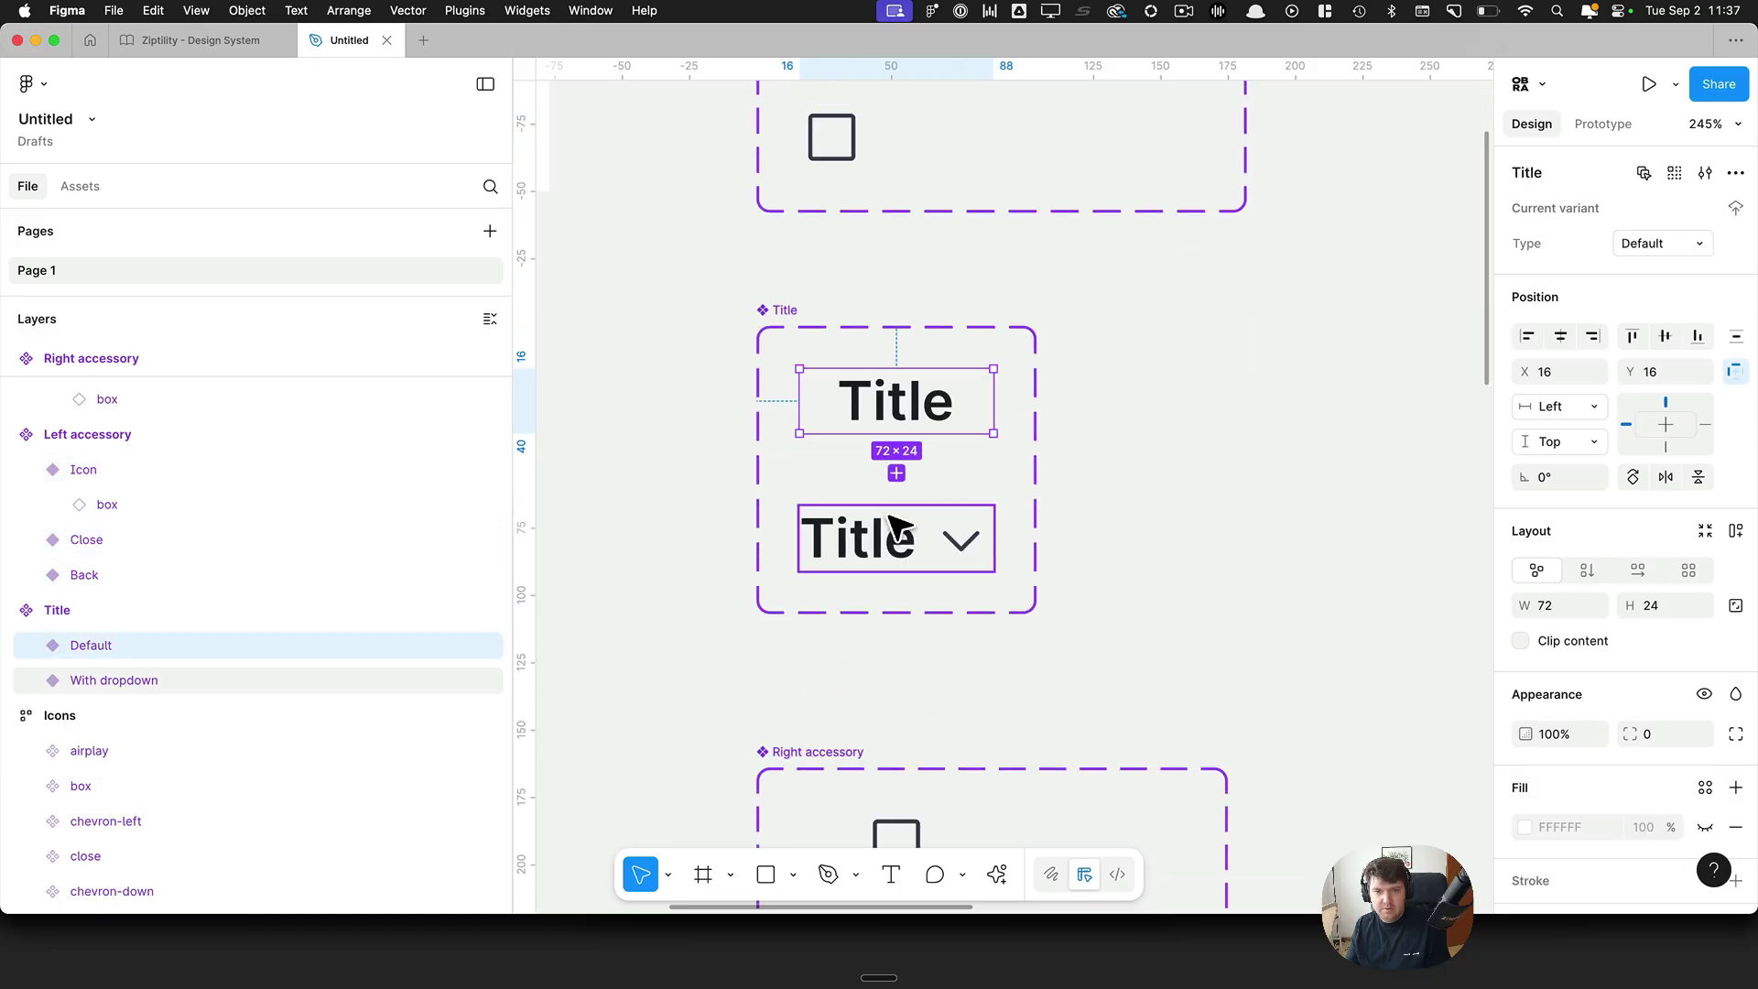
scroll(1099, 531, "down", 9)
left_click(1044, 604)
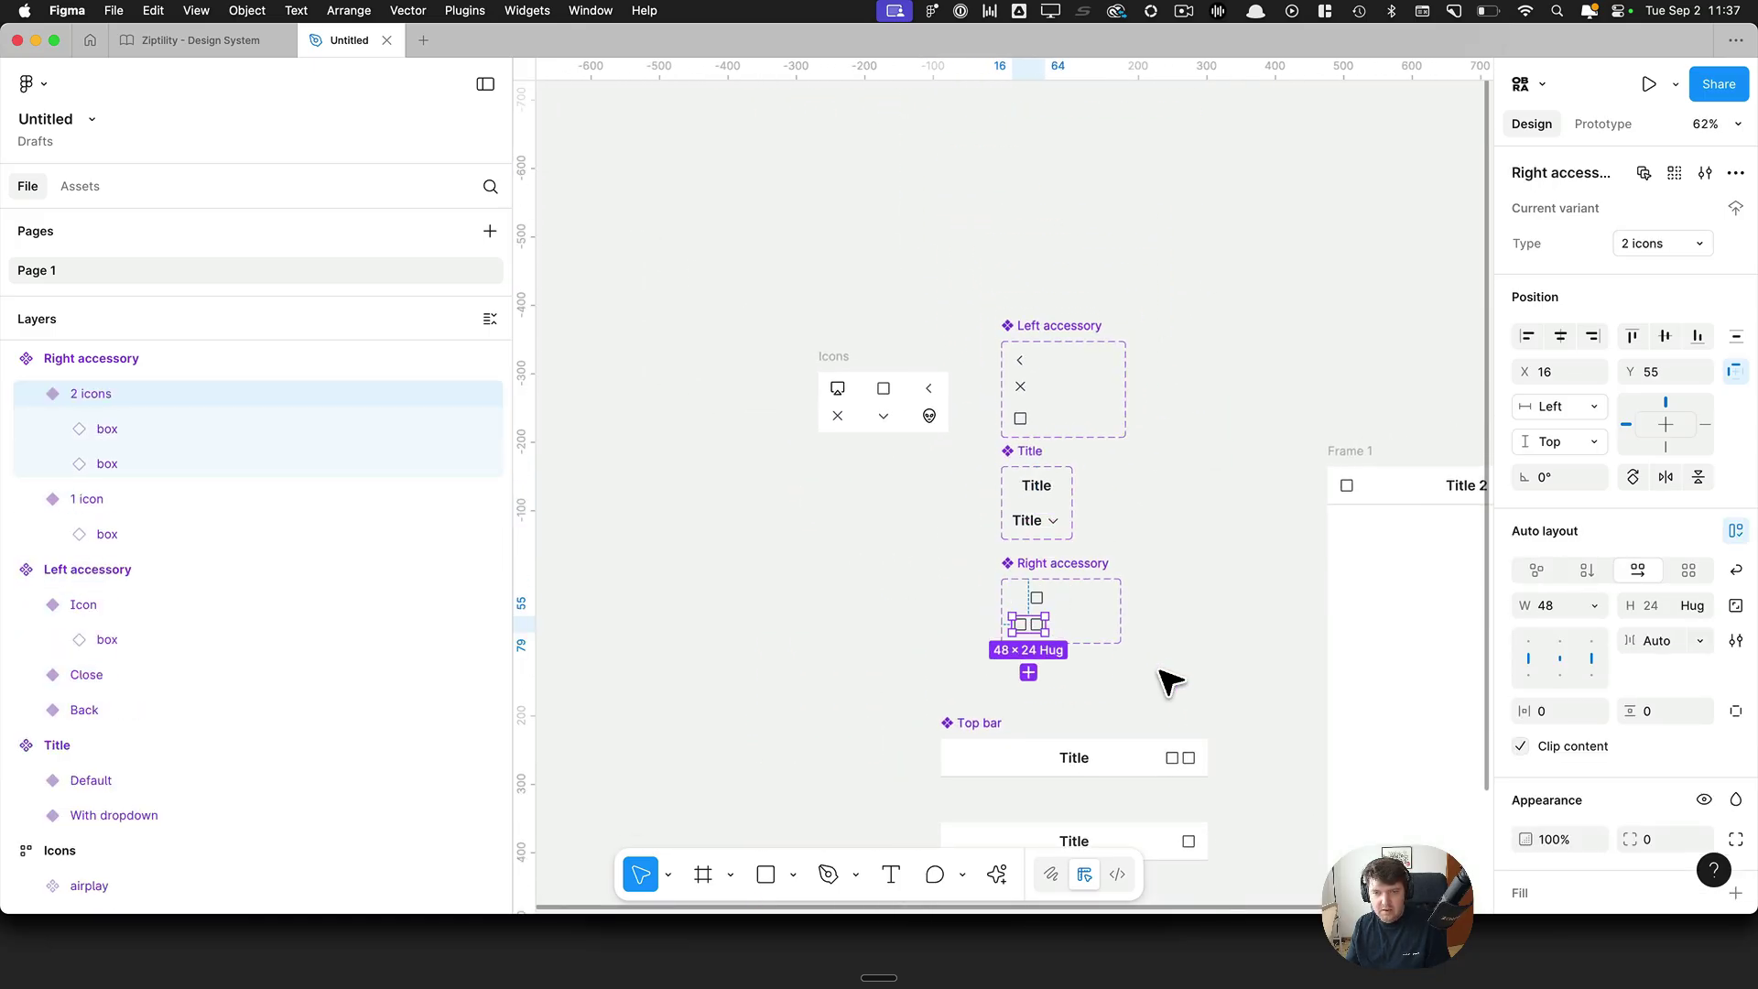
Step: Examine the spacing of the two right icons in Frame 1's Top bar alongside the Top bar components
scroll(1283, 675, "down", 8)
scroll(1191, 623, "right", 4)
left_click(1105, 566)
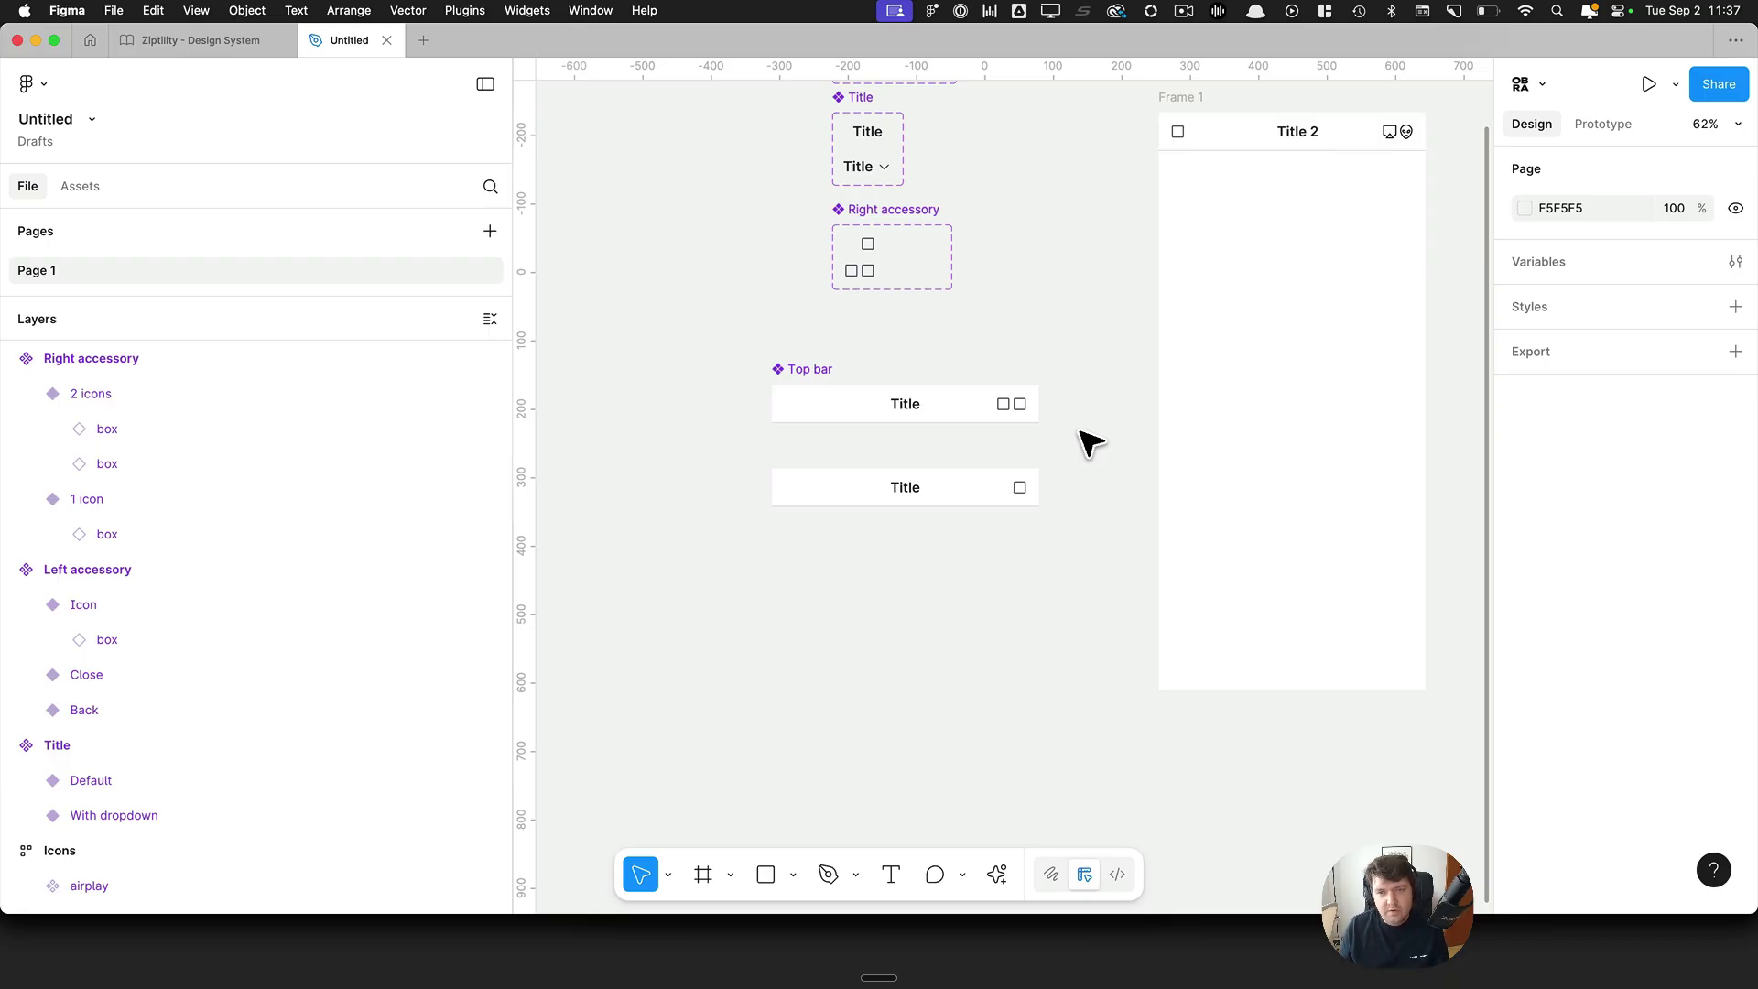
scroll(1126, 299, "up", 2)
scroll(985, 424, "right", 3)
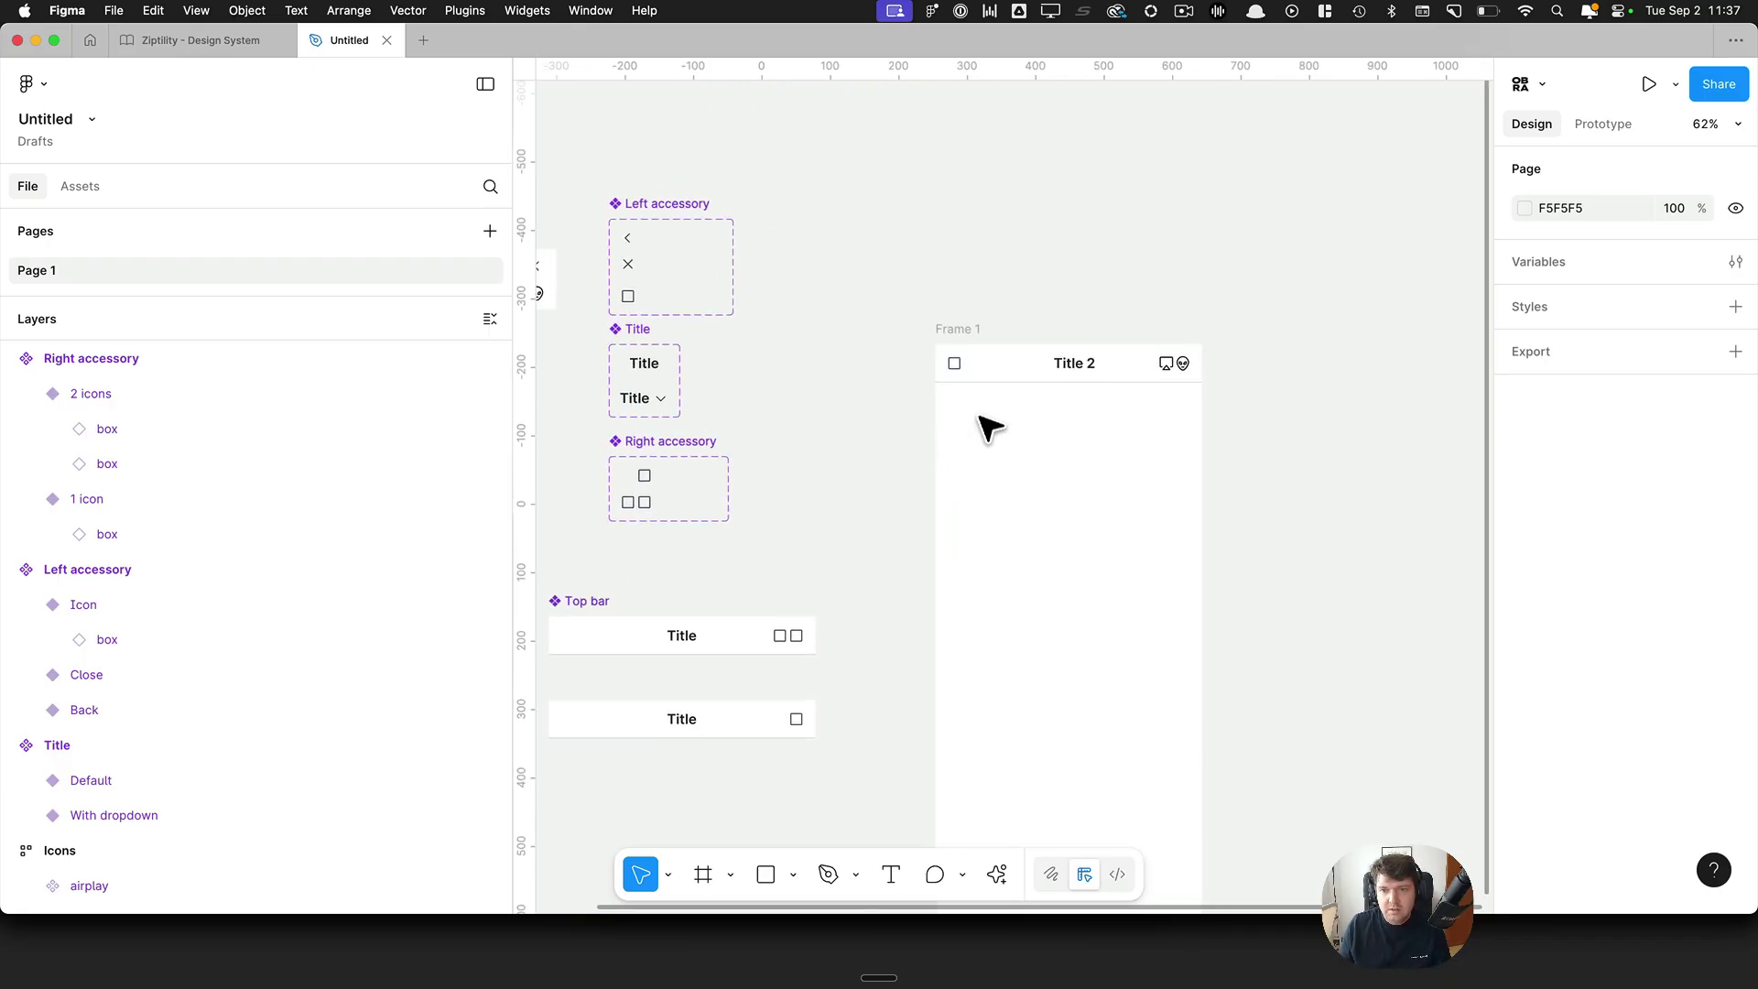
scroll(1075, 397, "up", 10)
scroll(1295, 357, "down", 10)
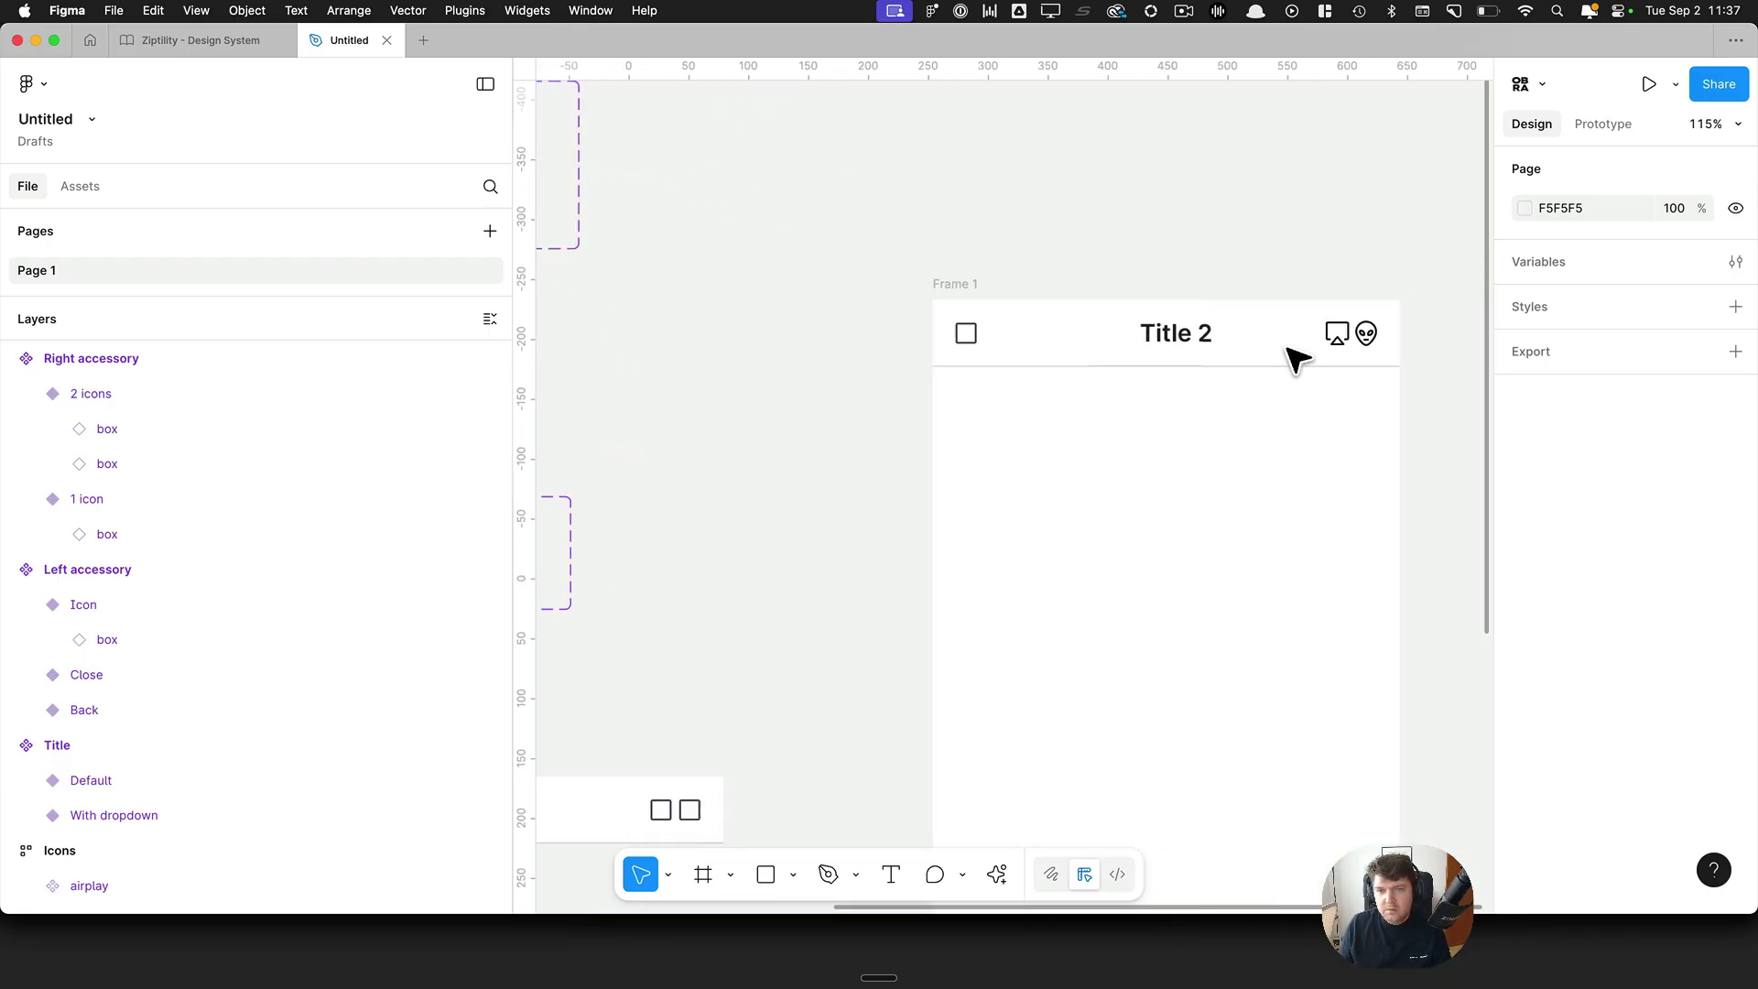
scroll(887, 444, "left", 5)
Step: Set the 2 icons variant's auto layout gap to 16 and widen the variant to 64
left_click(886, 512)
scroll(952, 485, "up", 10)
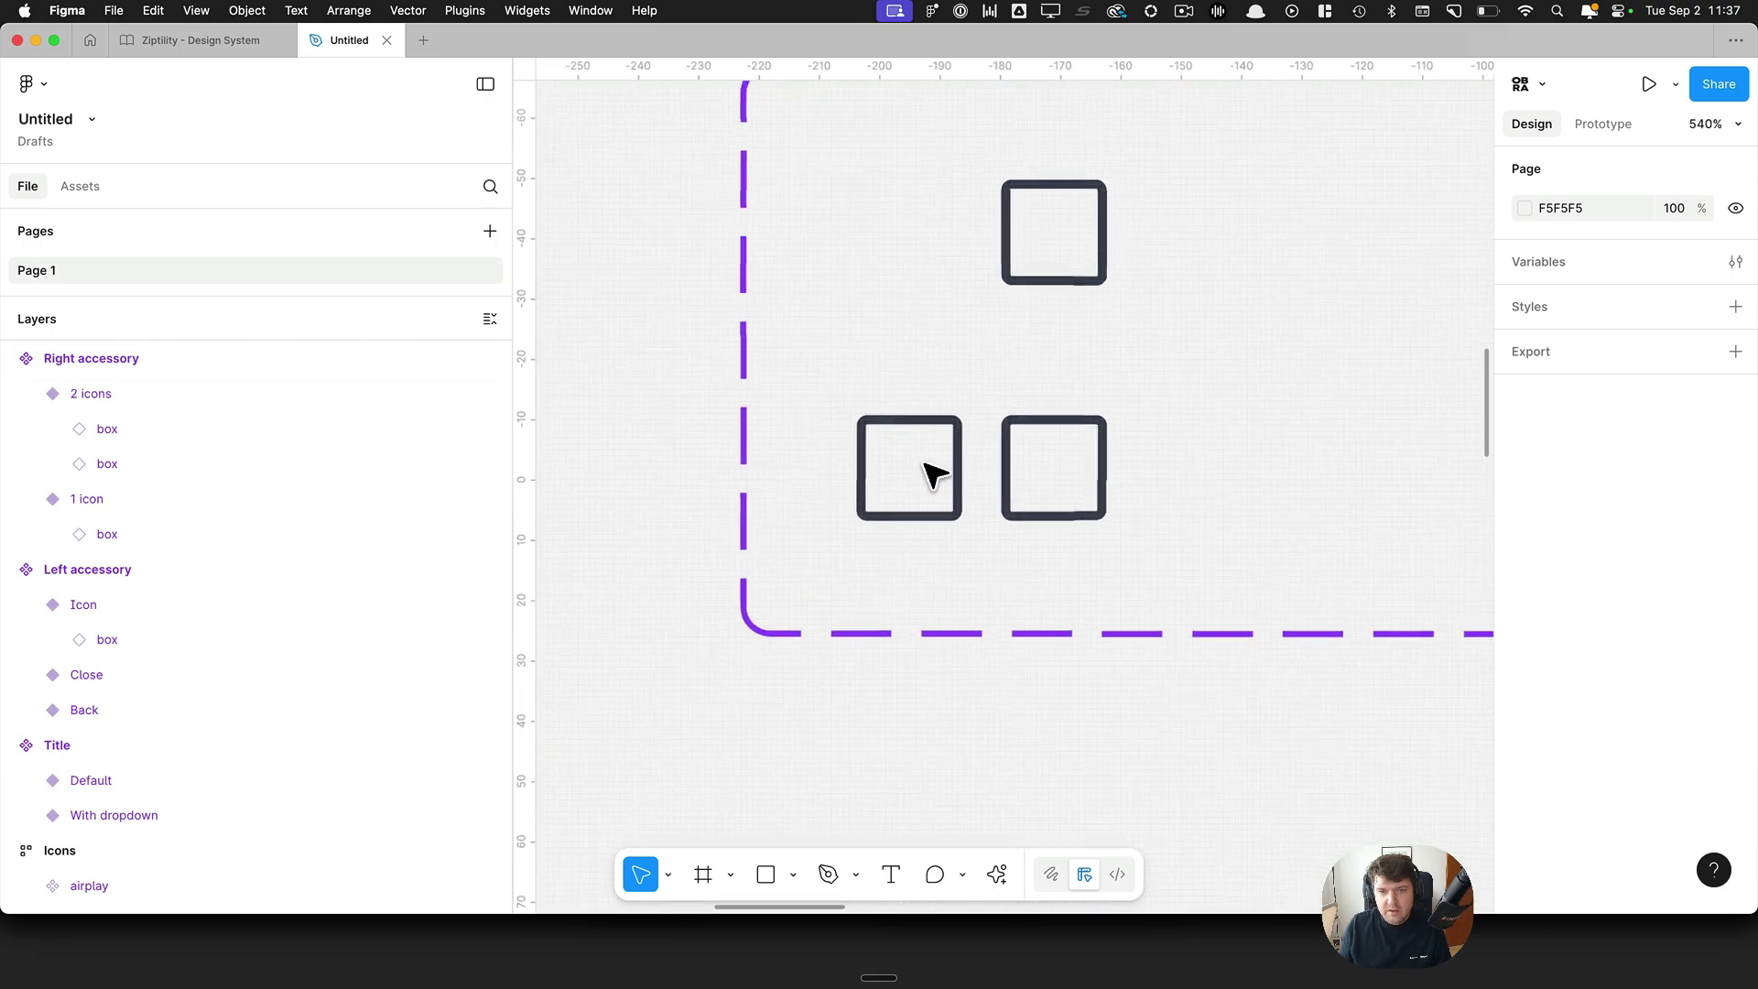
left_click(962, 475)
left_click(1674, 640)
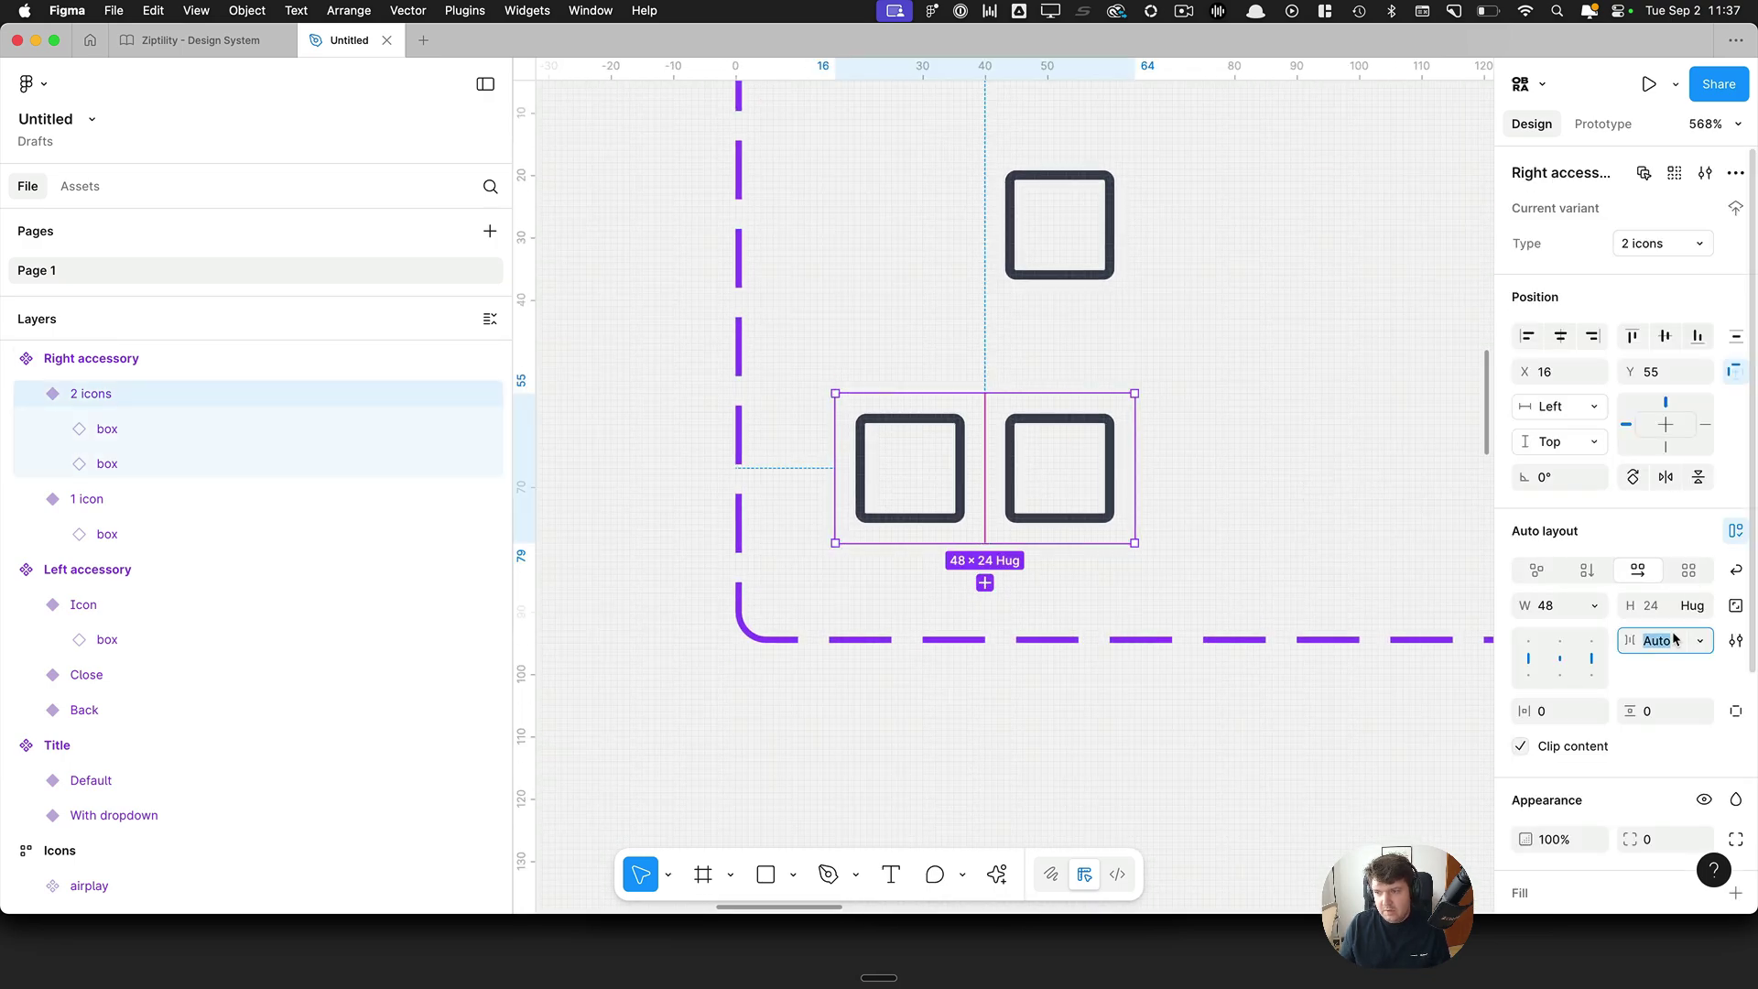
type("16")
key("Return")
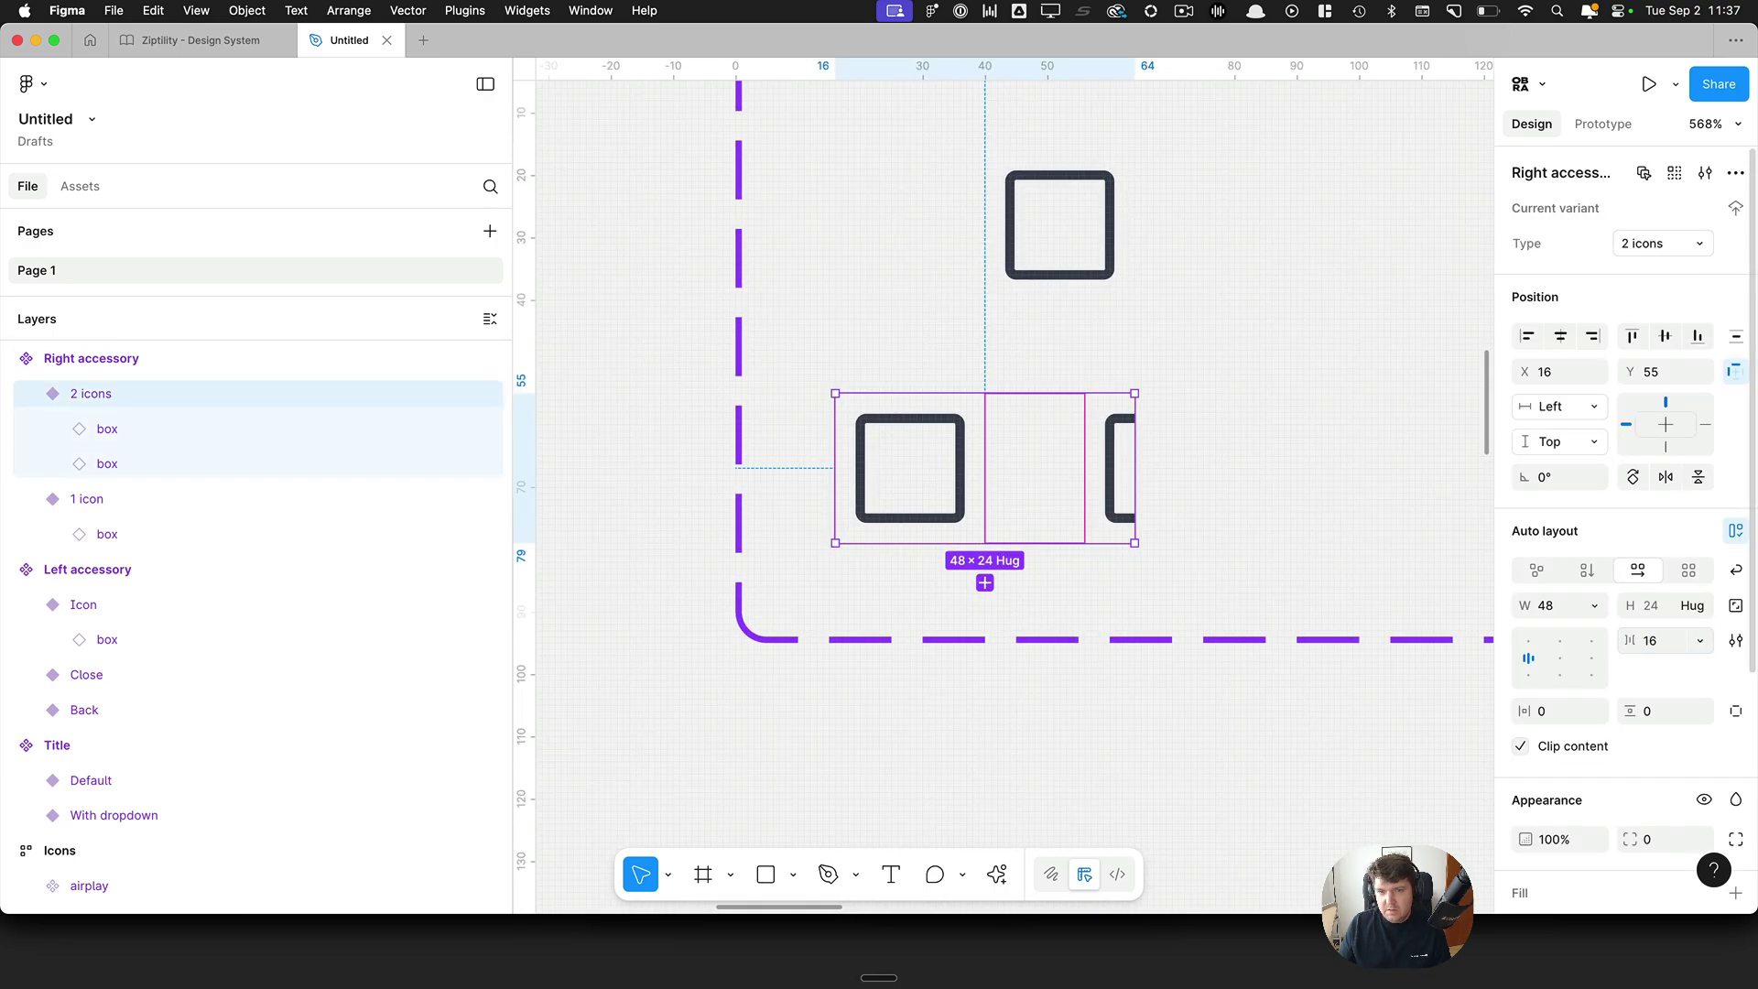
scroll(1162, 467, "down", 1)
left_click_drag(1162, 467, 1256, 463)
Step: In outline view, widen the 1 icon variant of the Right accessory component to 64, and return to the normal view
key("super+y")
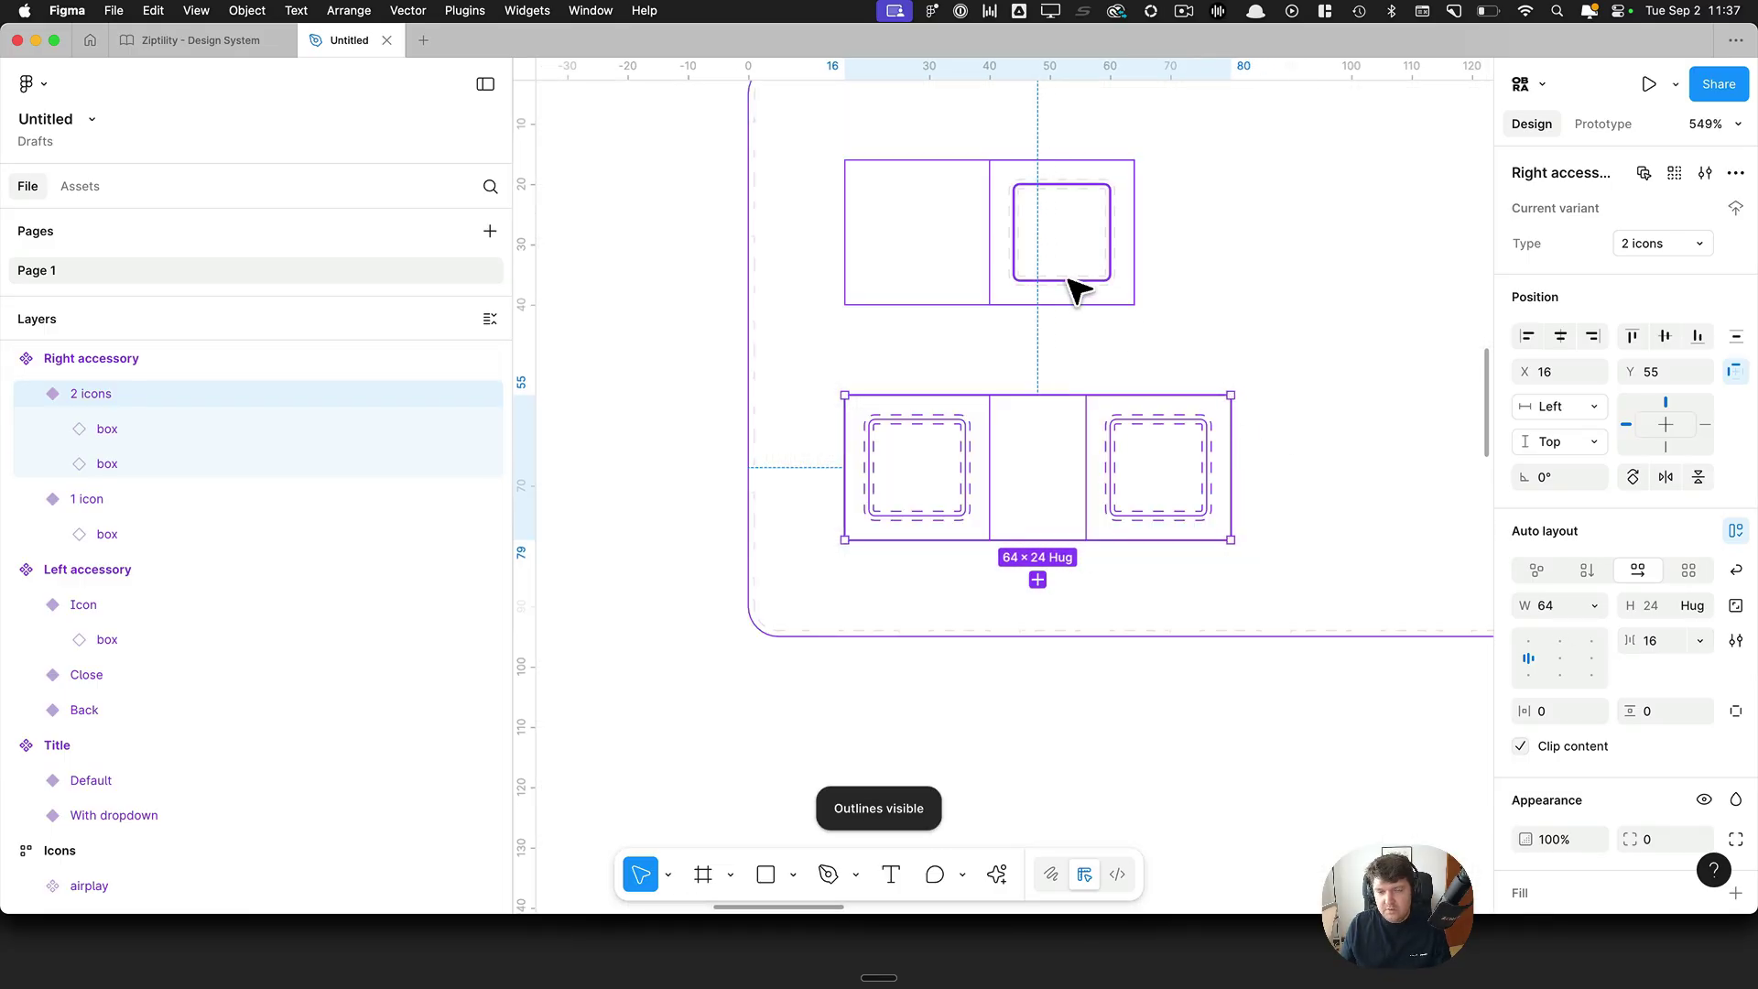
left_click(985, 223)
left_click_drag(1154, 230, 1252, 232)
scroll(1200, 240, "down", 10)
scroll(1313, 489, "up", 3)
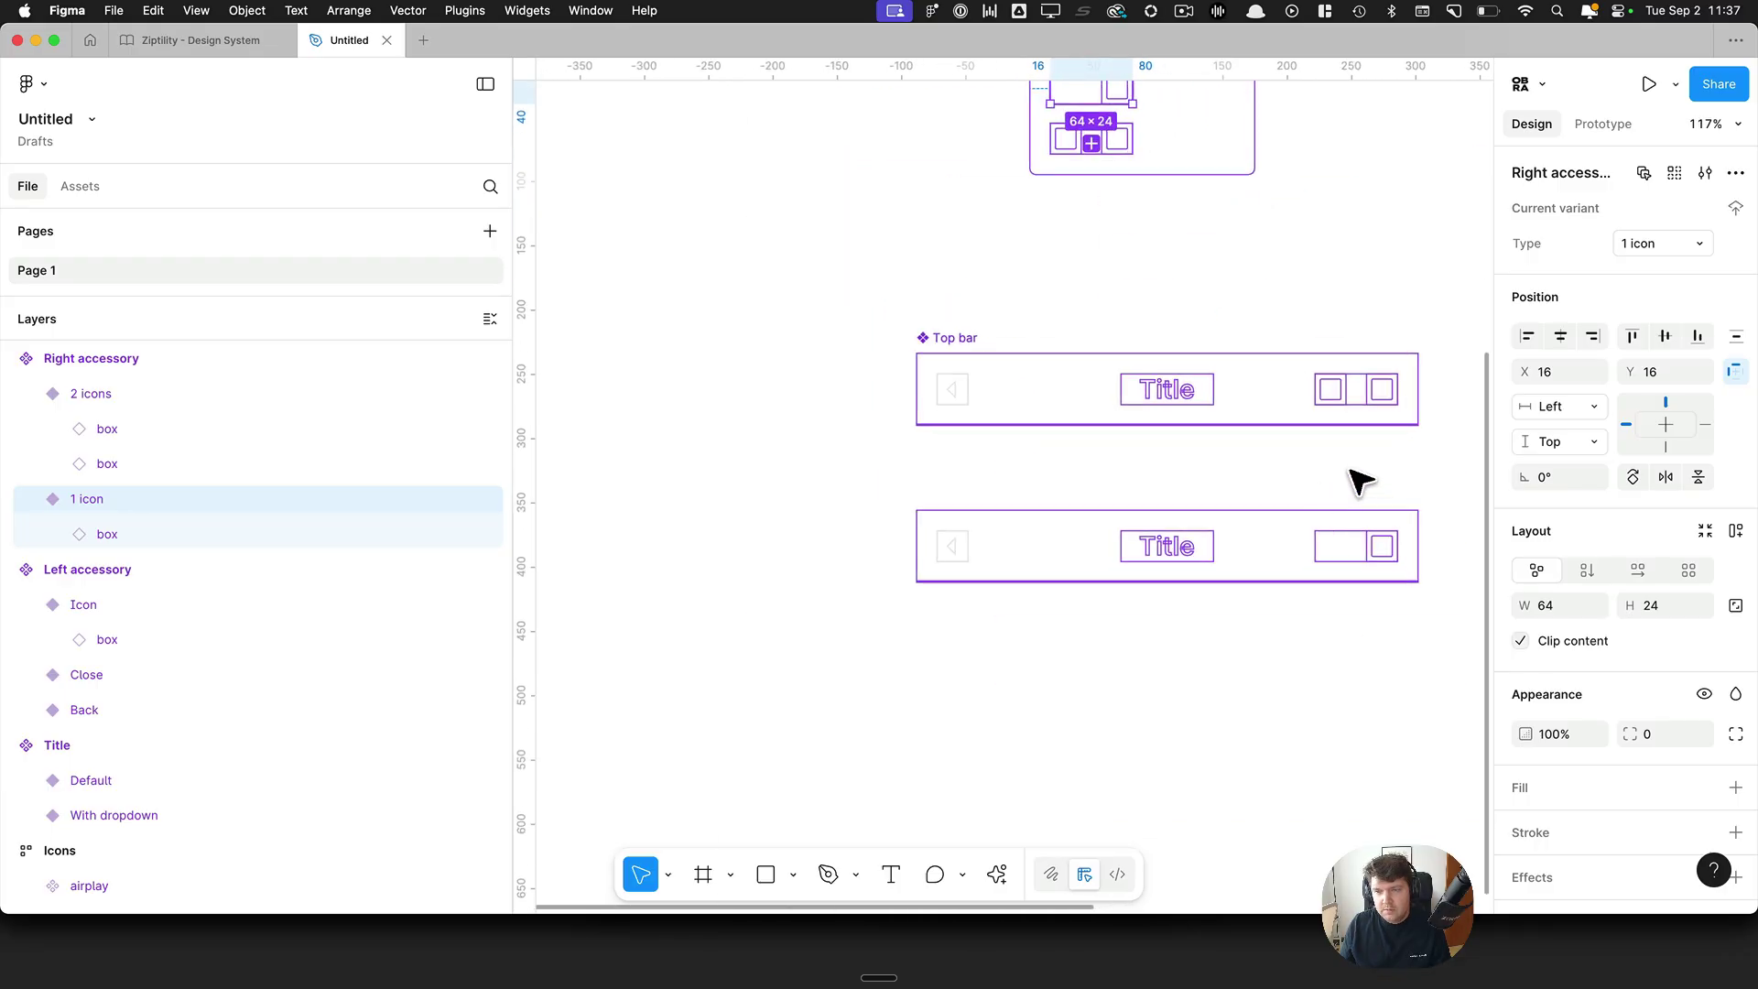
left_click(1373, 473)
key("super+y")
Step: Review the right icon spacing in Frame 1's Top bar and the overall component layout
scroll(1367, 465, "down", 4)
left_click_drag(1439, 446, 962, 552)
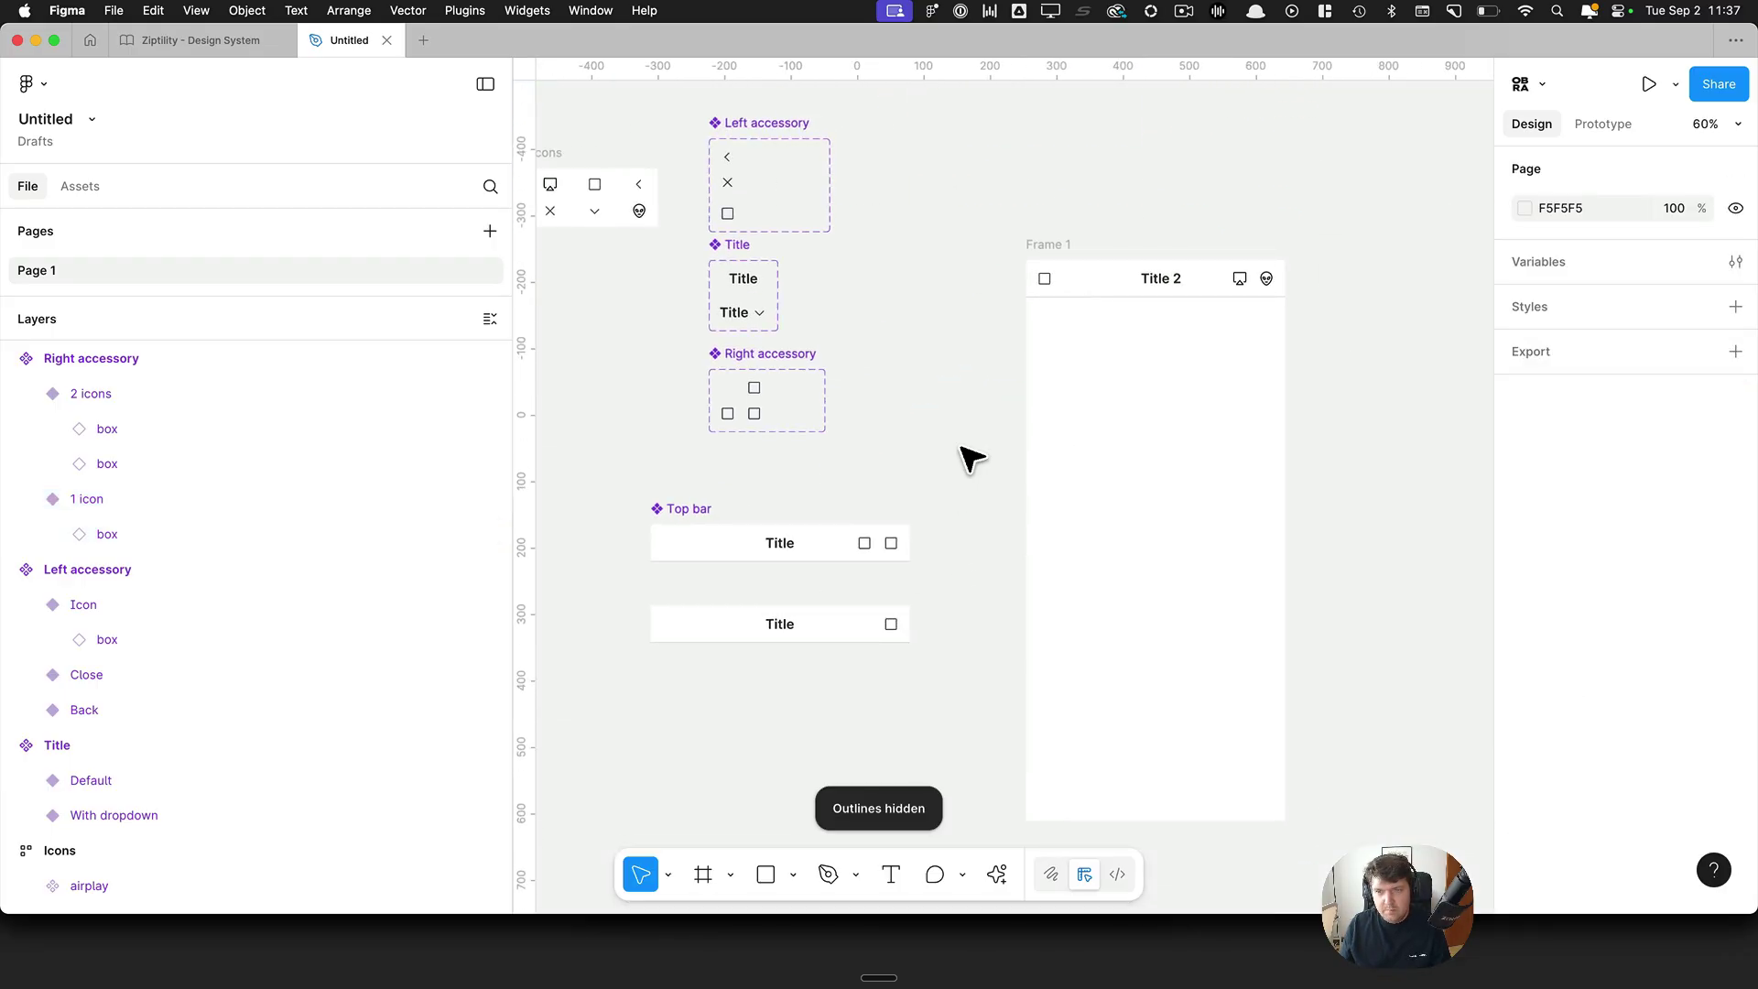
scroll(1191, 245, "up", 5)
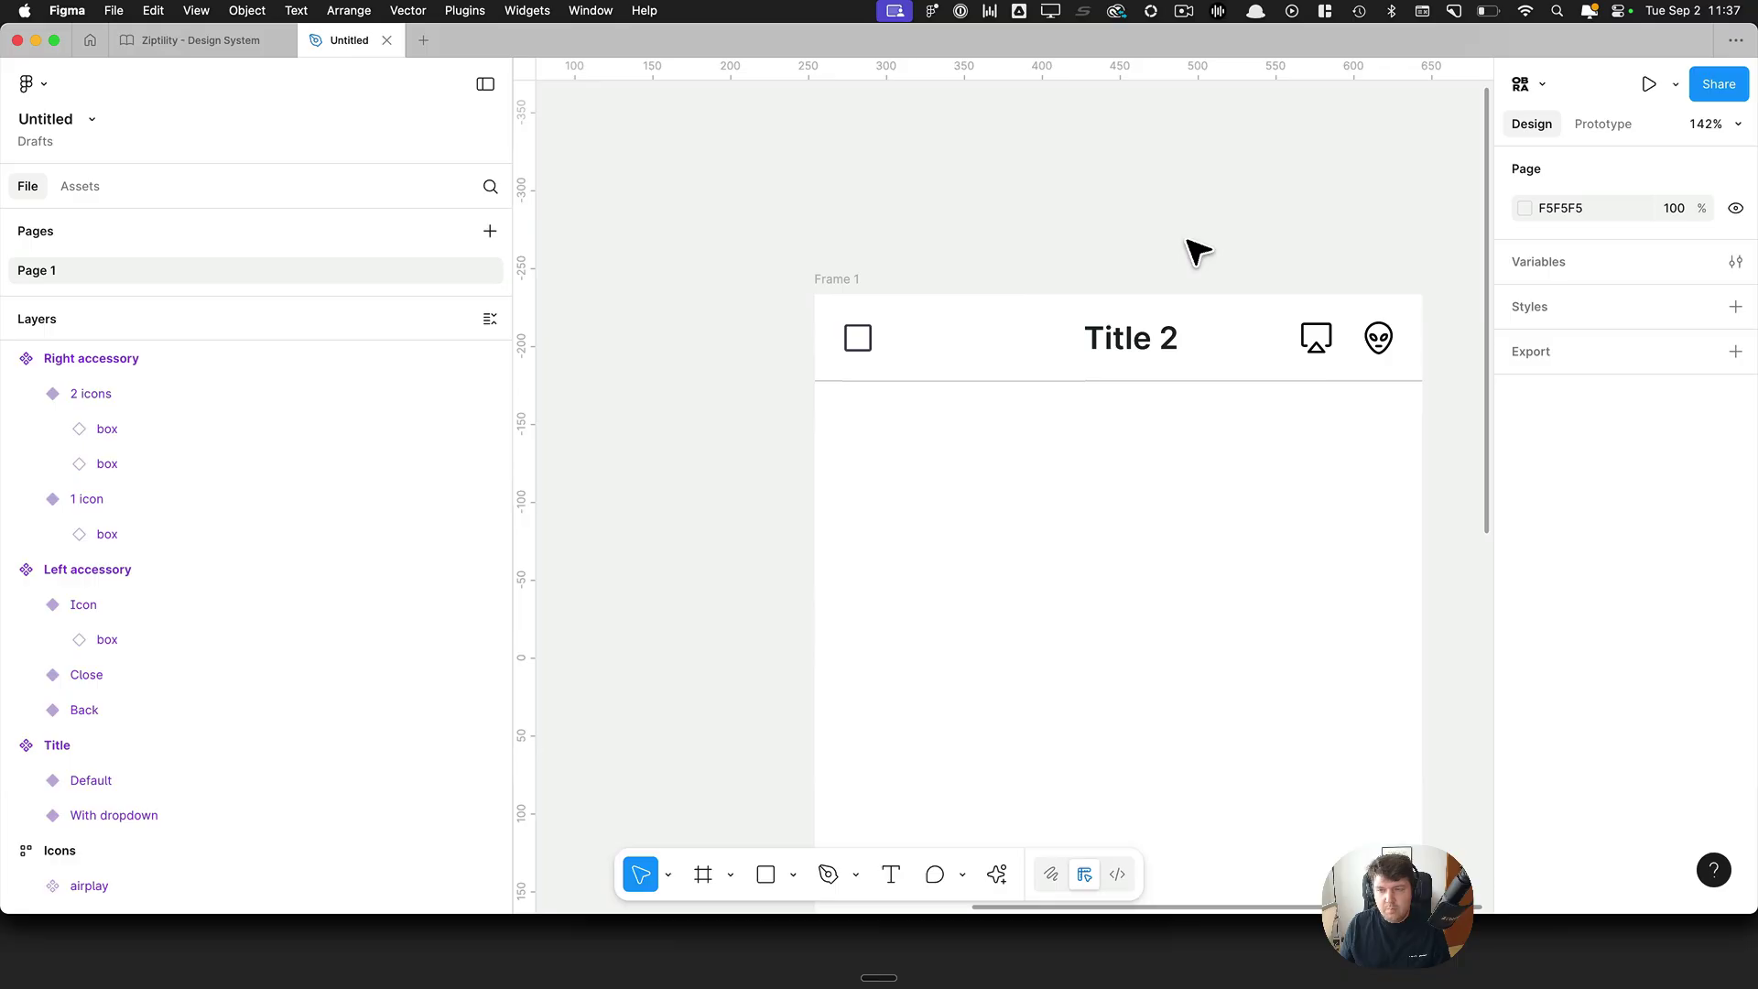
scroll(1135, 339, "down", 5)
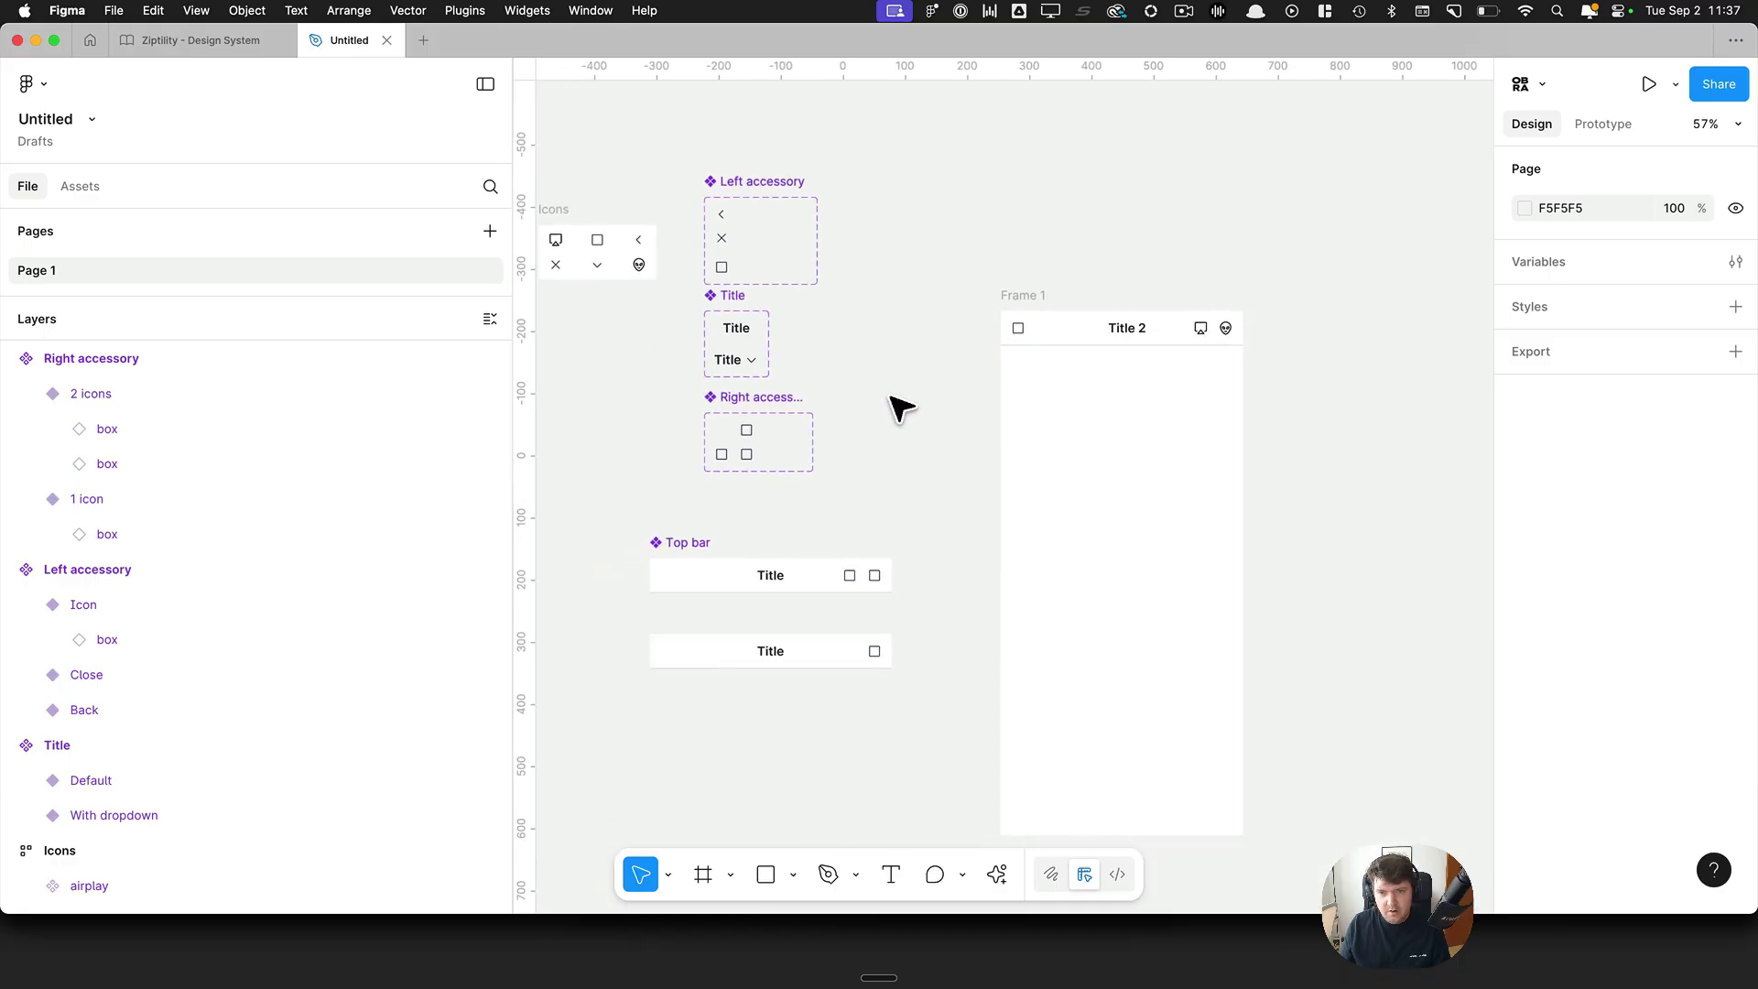
left_click_drag(891, 404, 1079, 387)
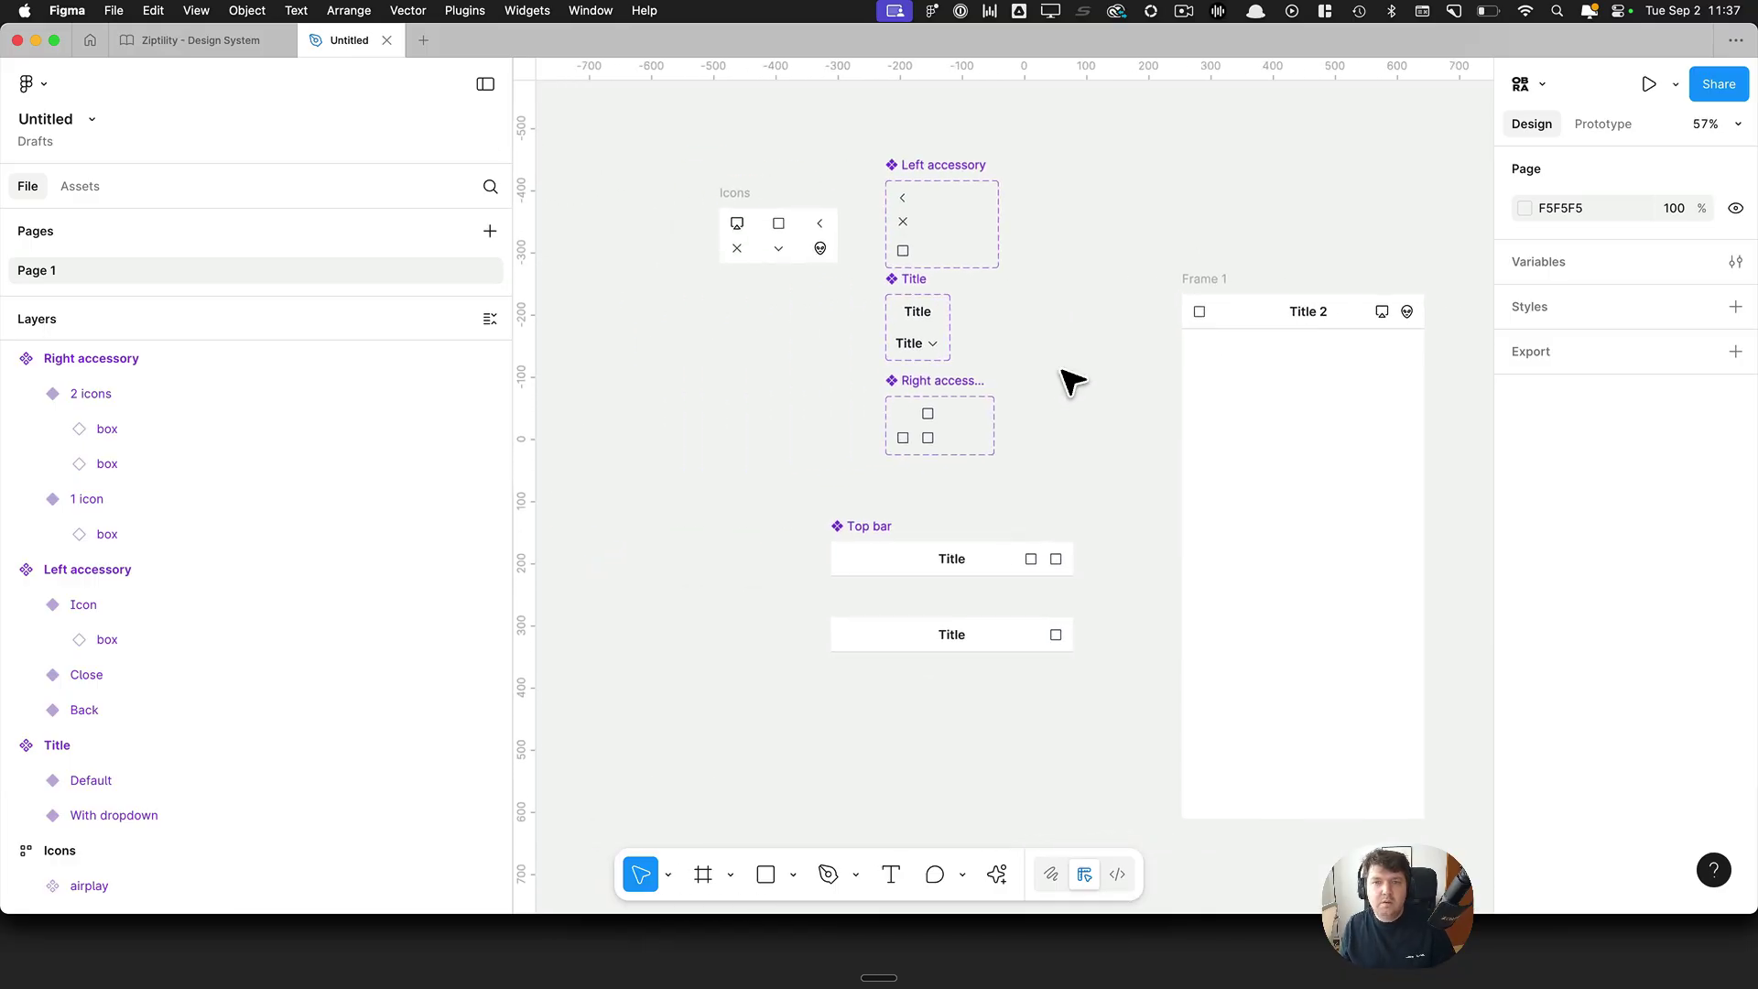
scroll(1062, 371, "up", 1)
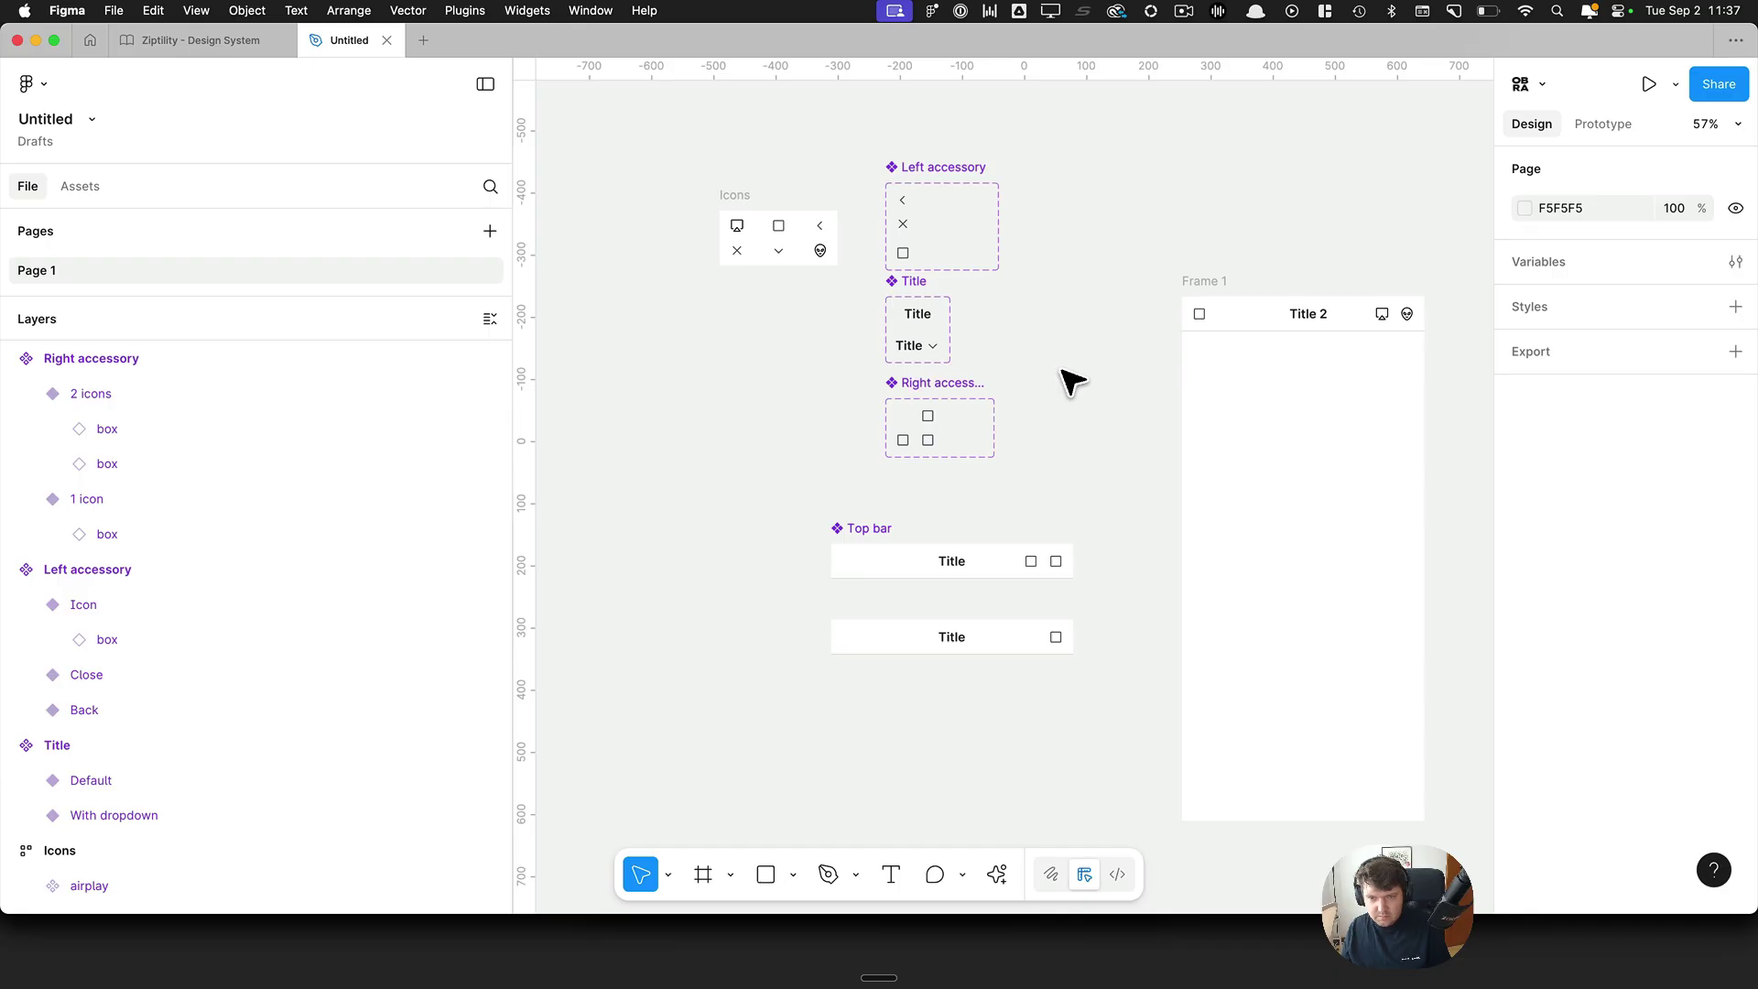
scroll(1073, 383, "down", 3)
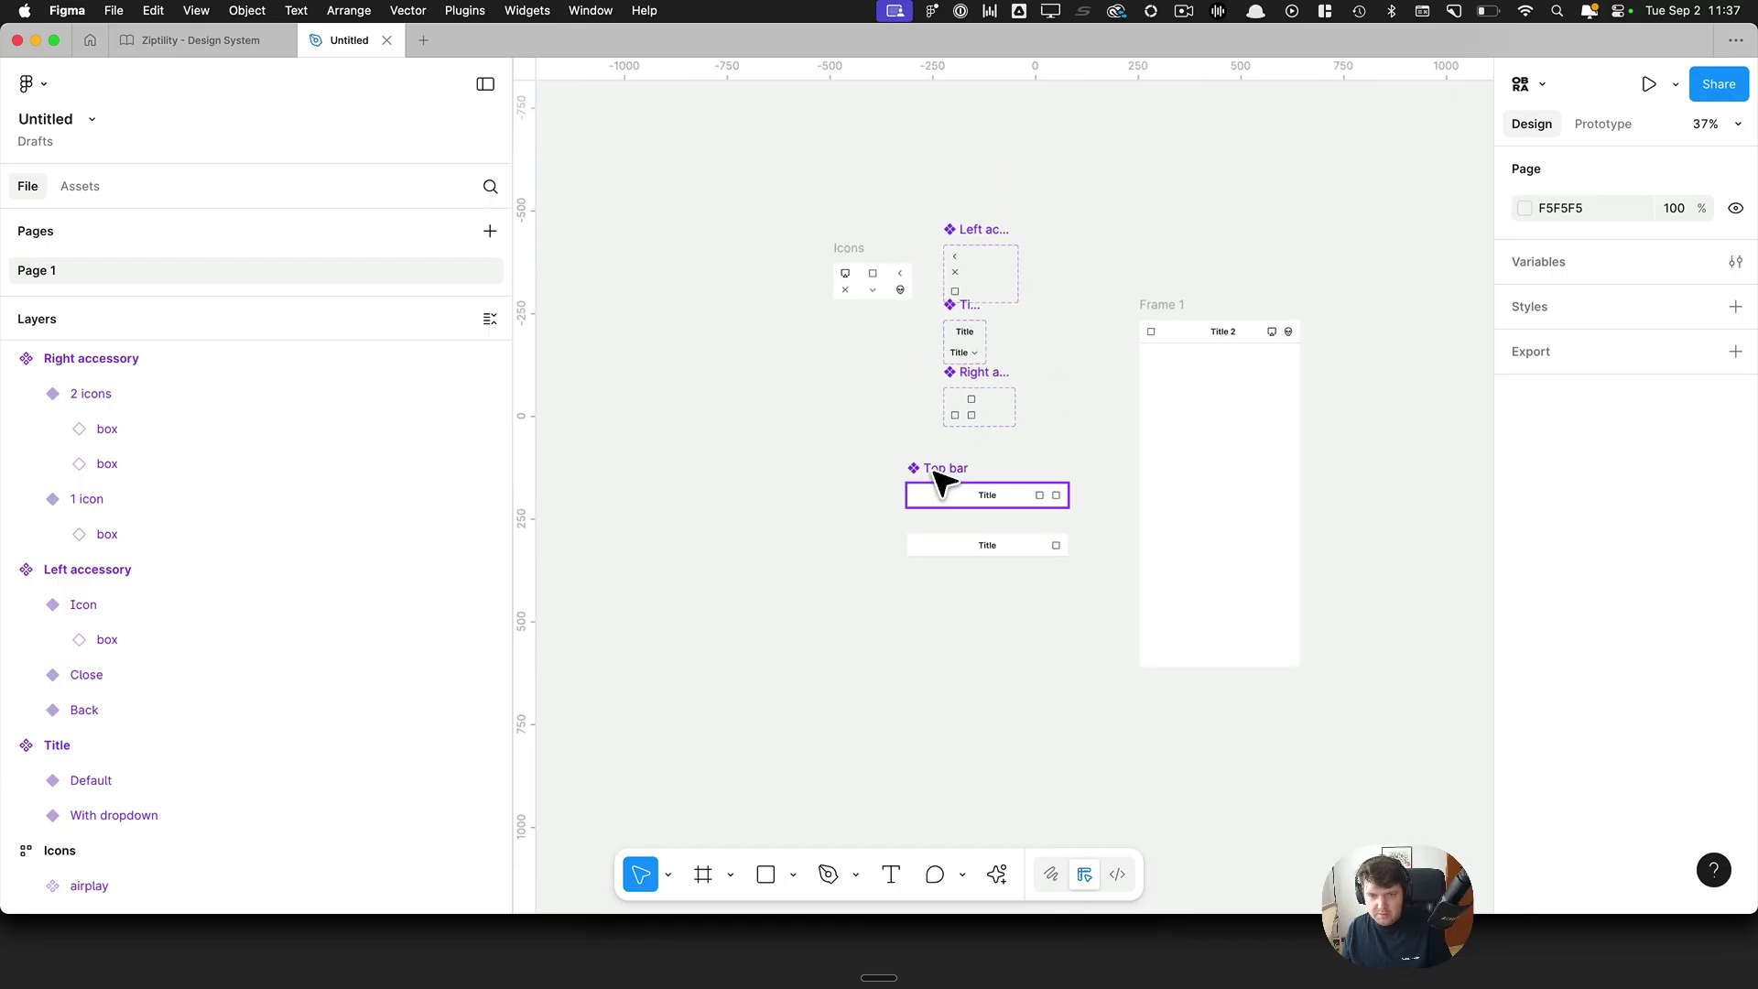
Step: Delete the Top bar instance below the main Top bar component
left_click(938, 476)
scroll(1007, 467, "right", 2)
left_click(897, 540)
key("BackSpace")
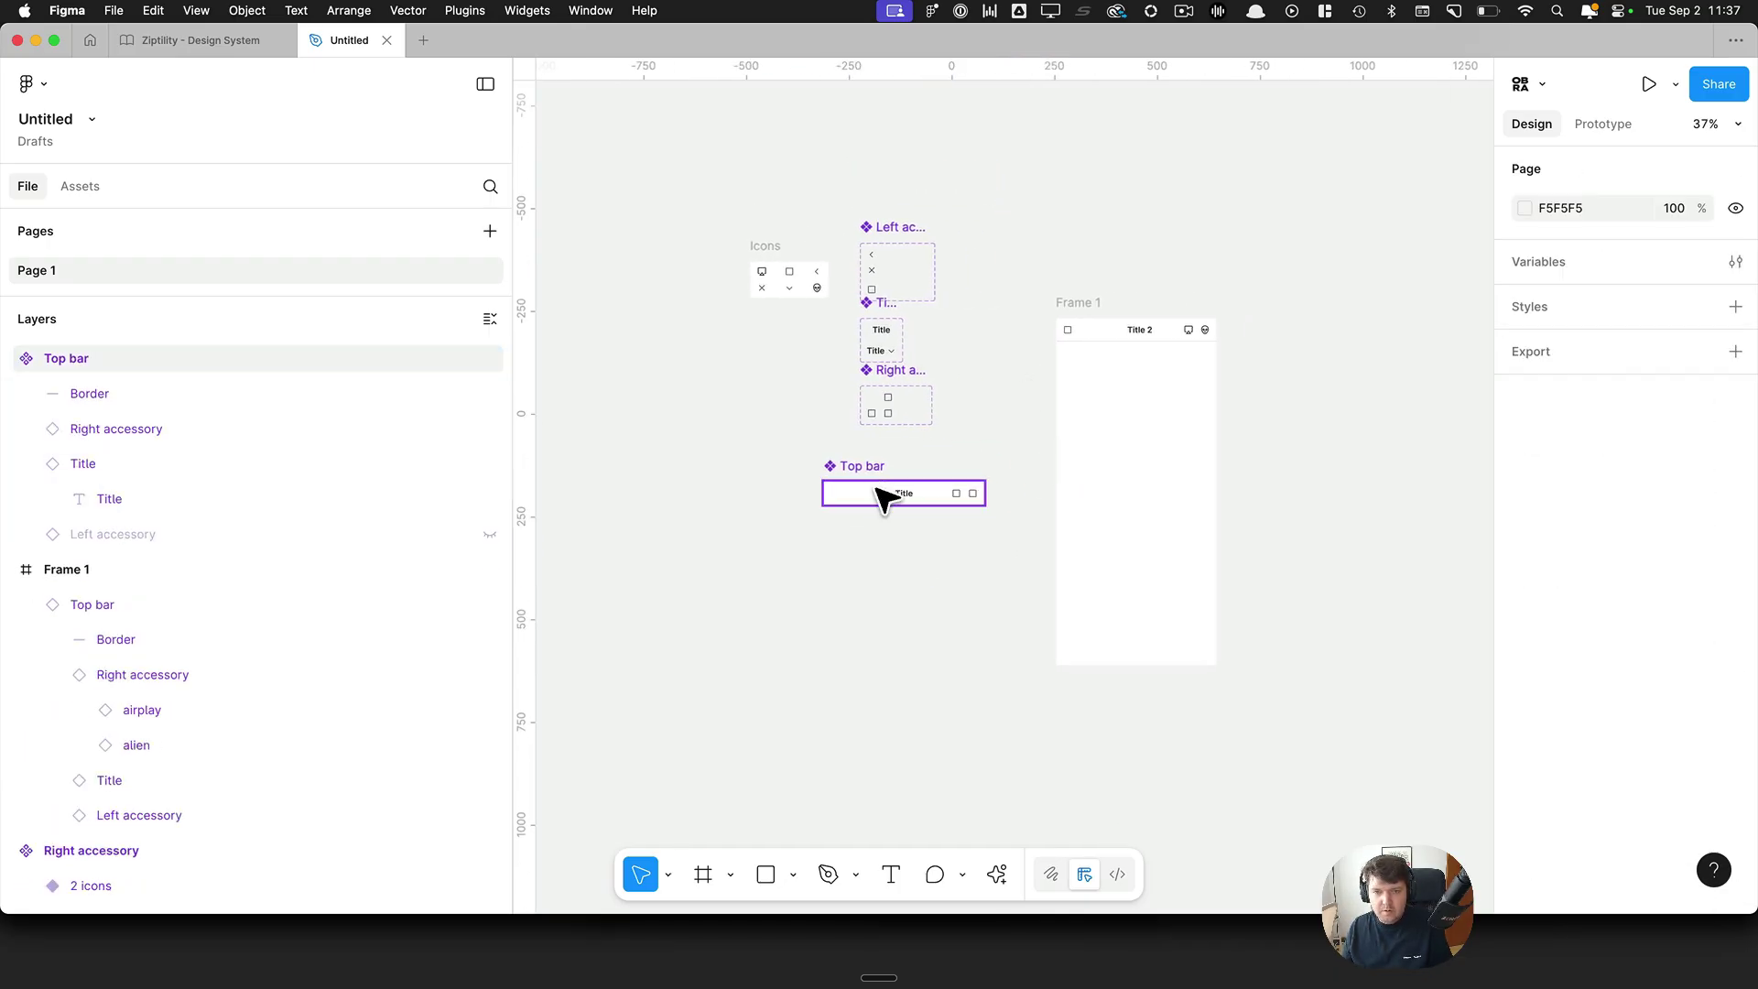
Step: Run Propstar's Create property table on the main Top bar component
left_click(875, 482)
key("super+k")
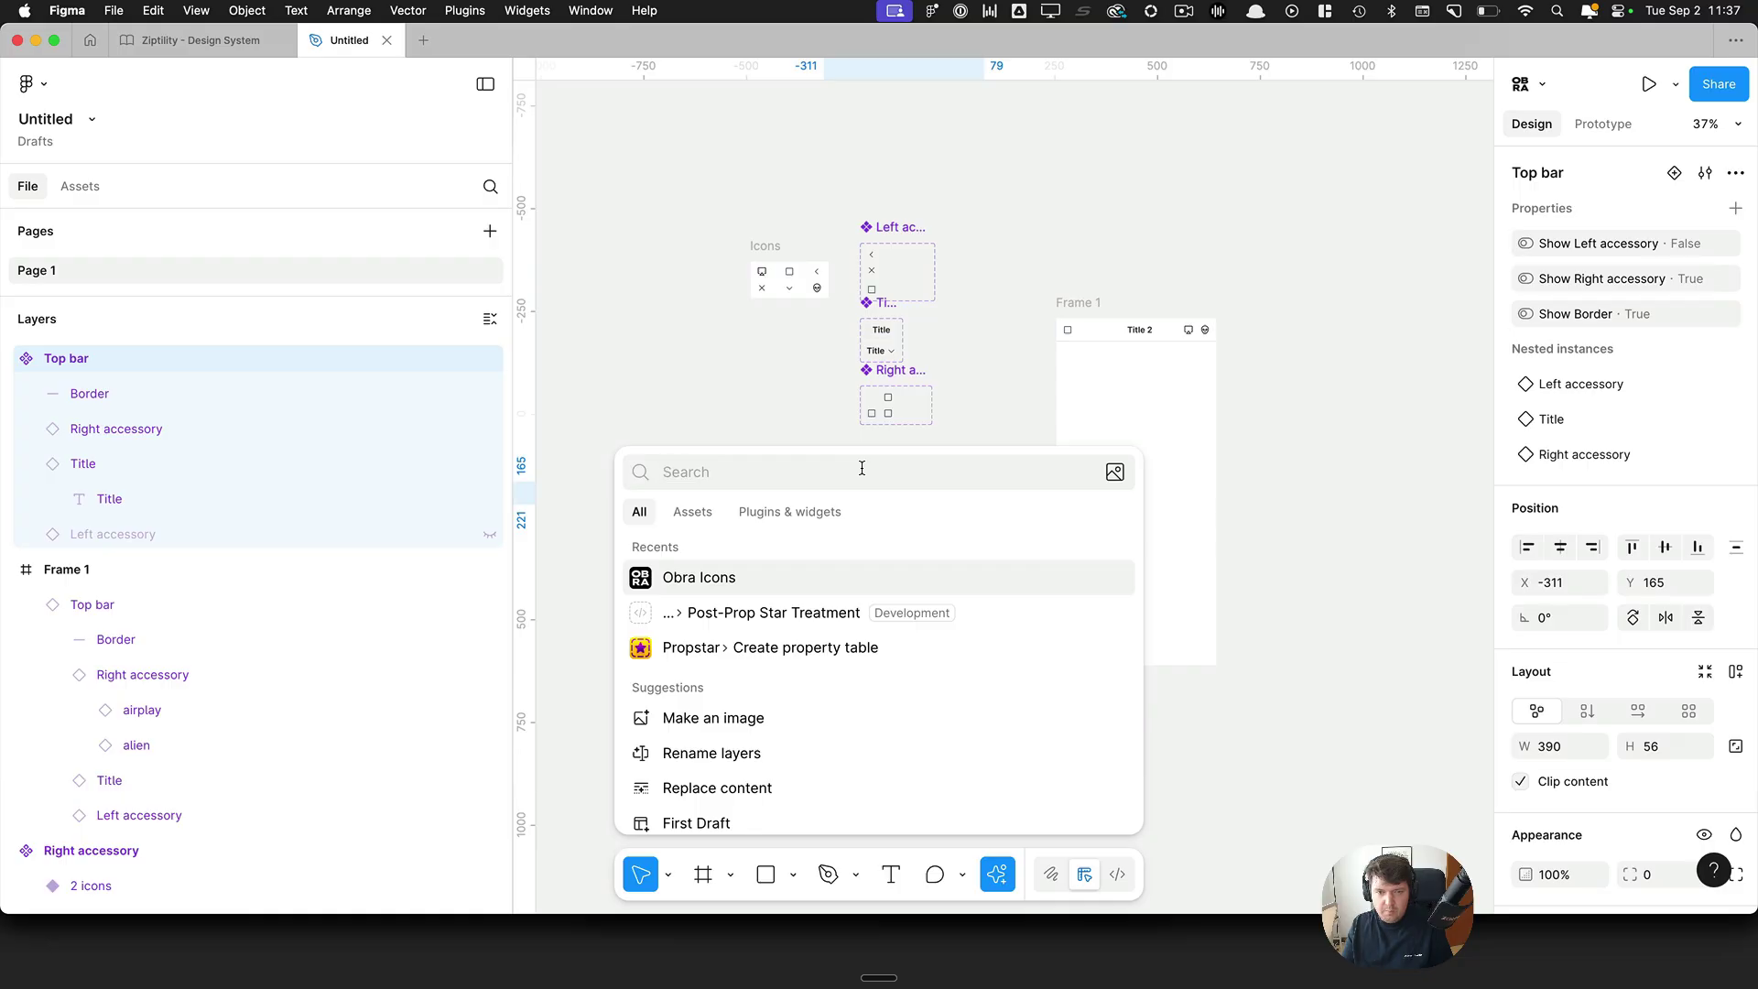
key("Down")
key("Down")
key("Return")
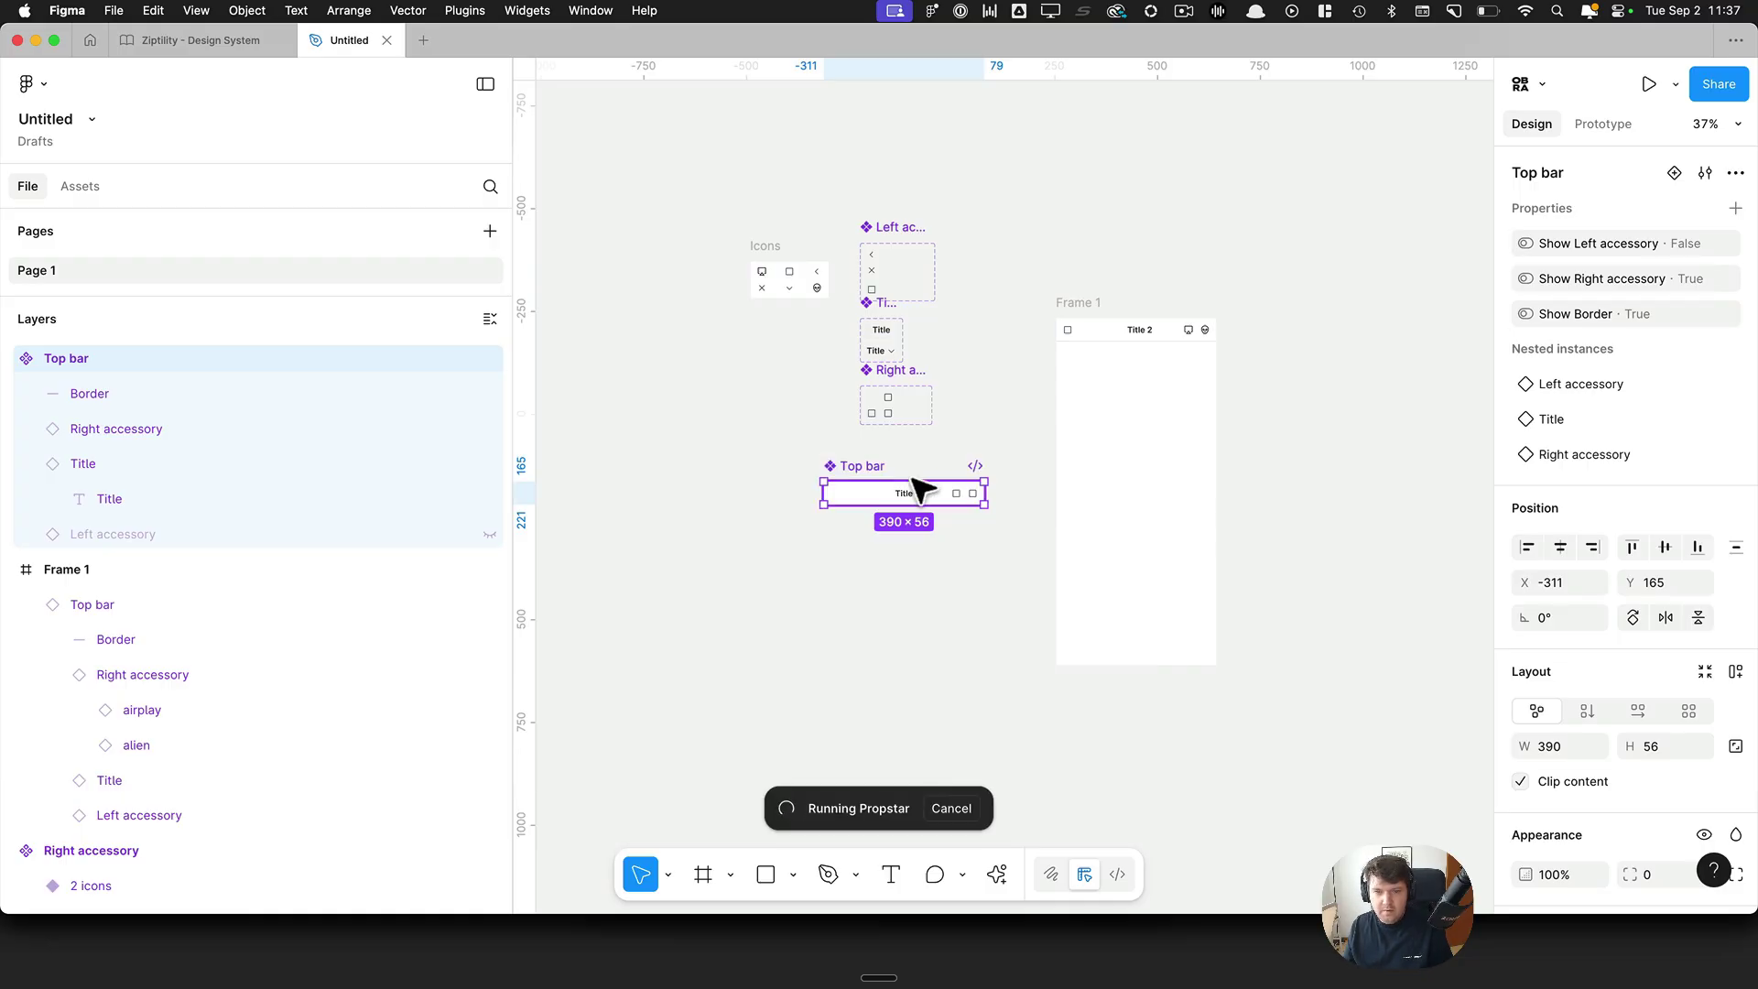
scroll(1016, 470, "down", 2)
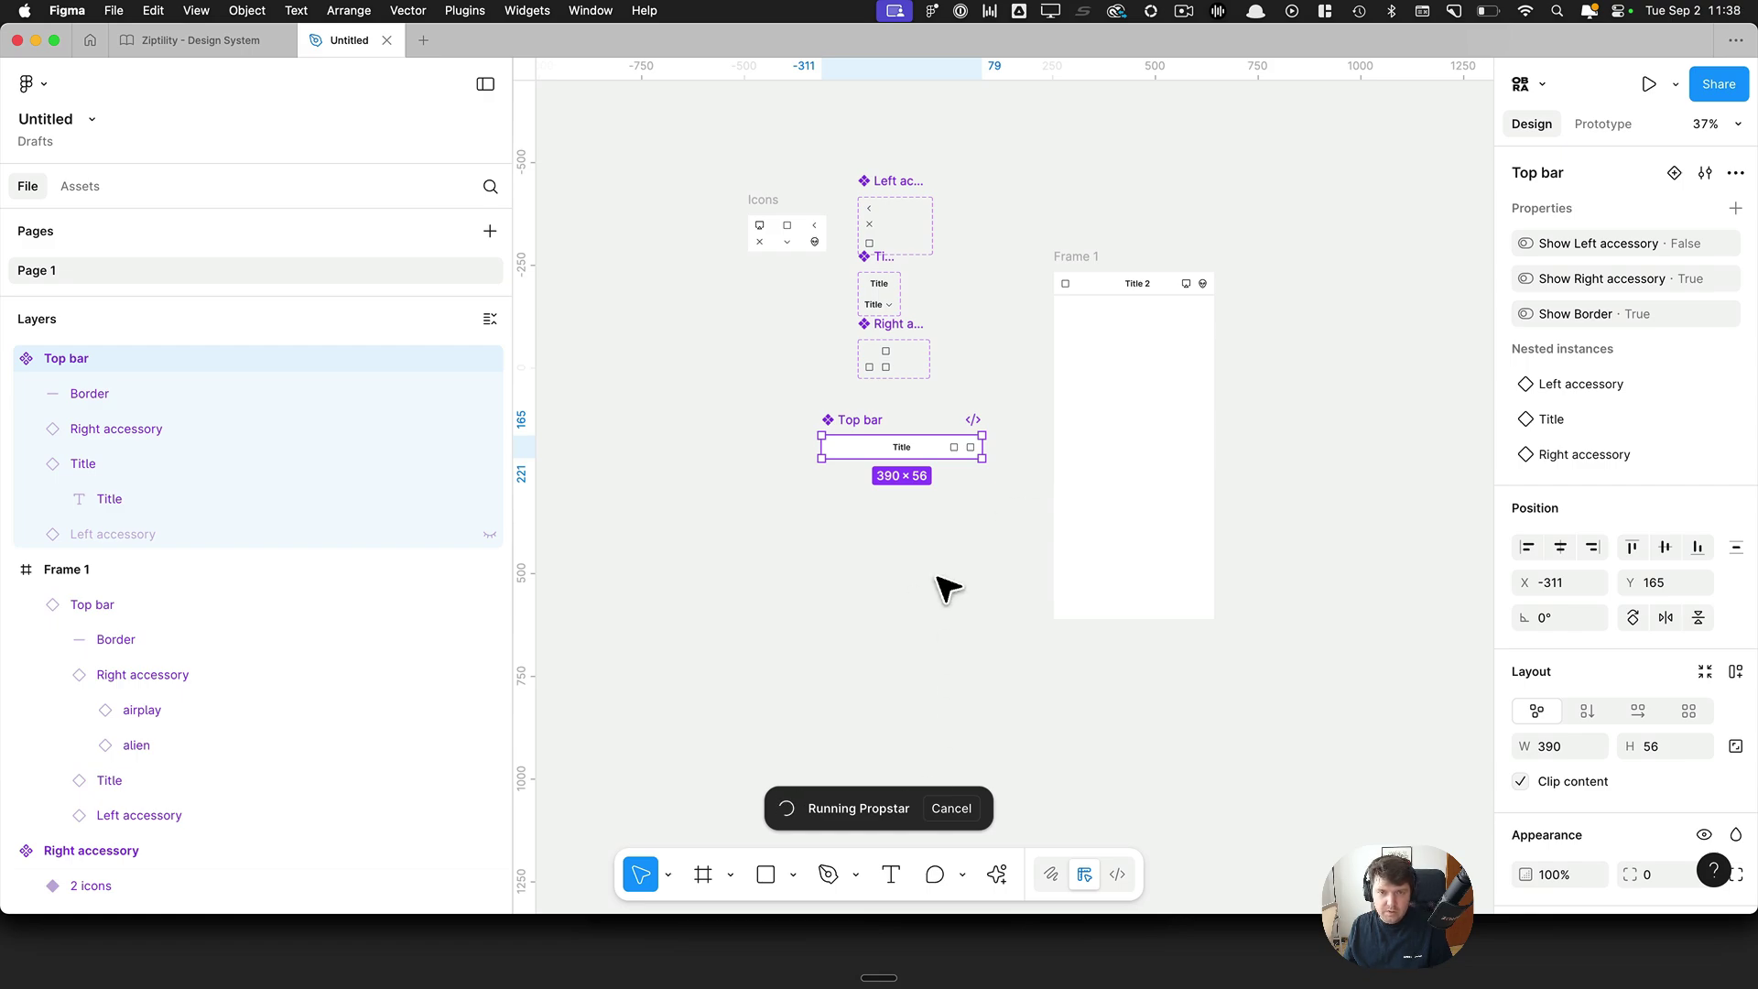
scroll(874, 220, "up", 3)
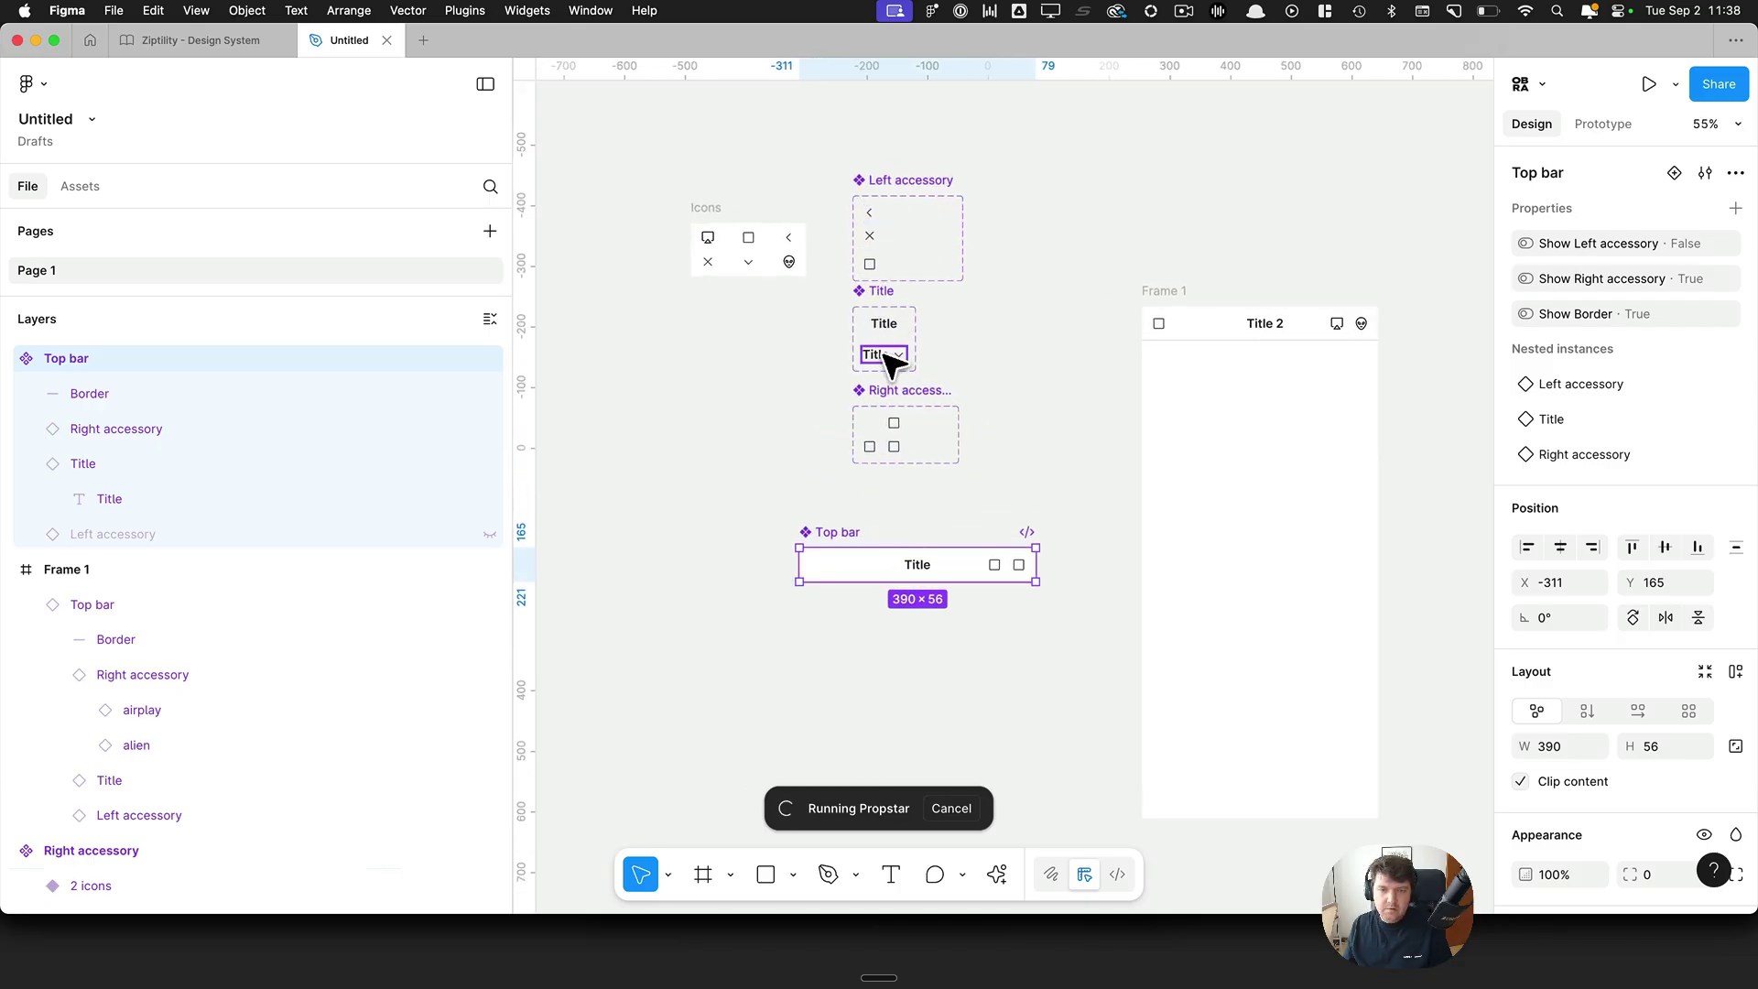
left_click(774, 455)
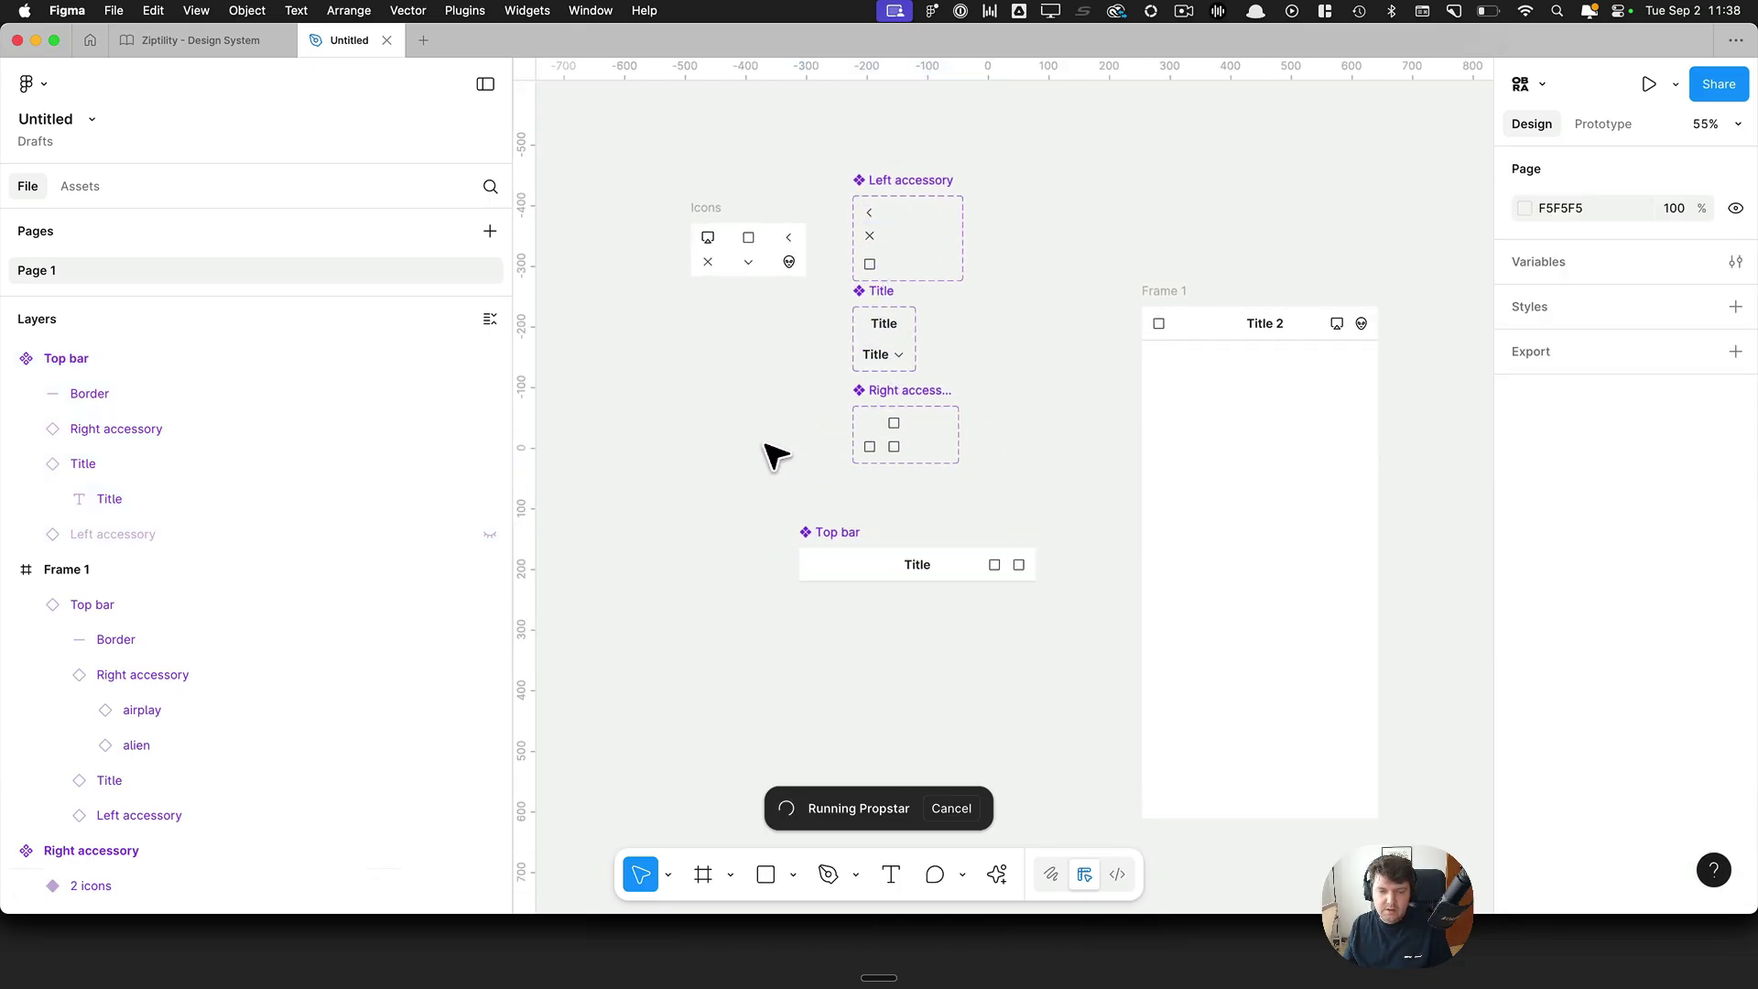
scroll(773, 432, "down", 3)
scroll(774, 433, "down", 1)
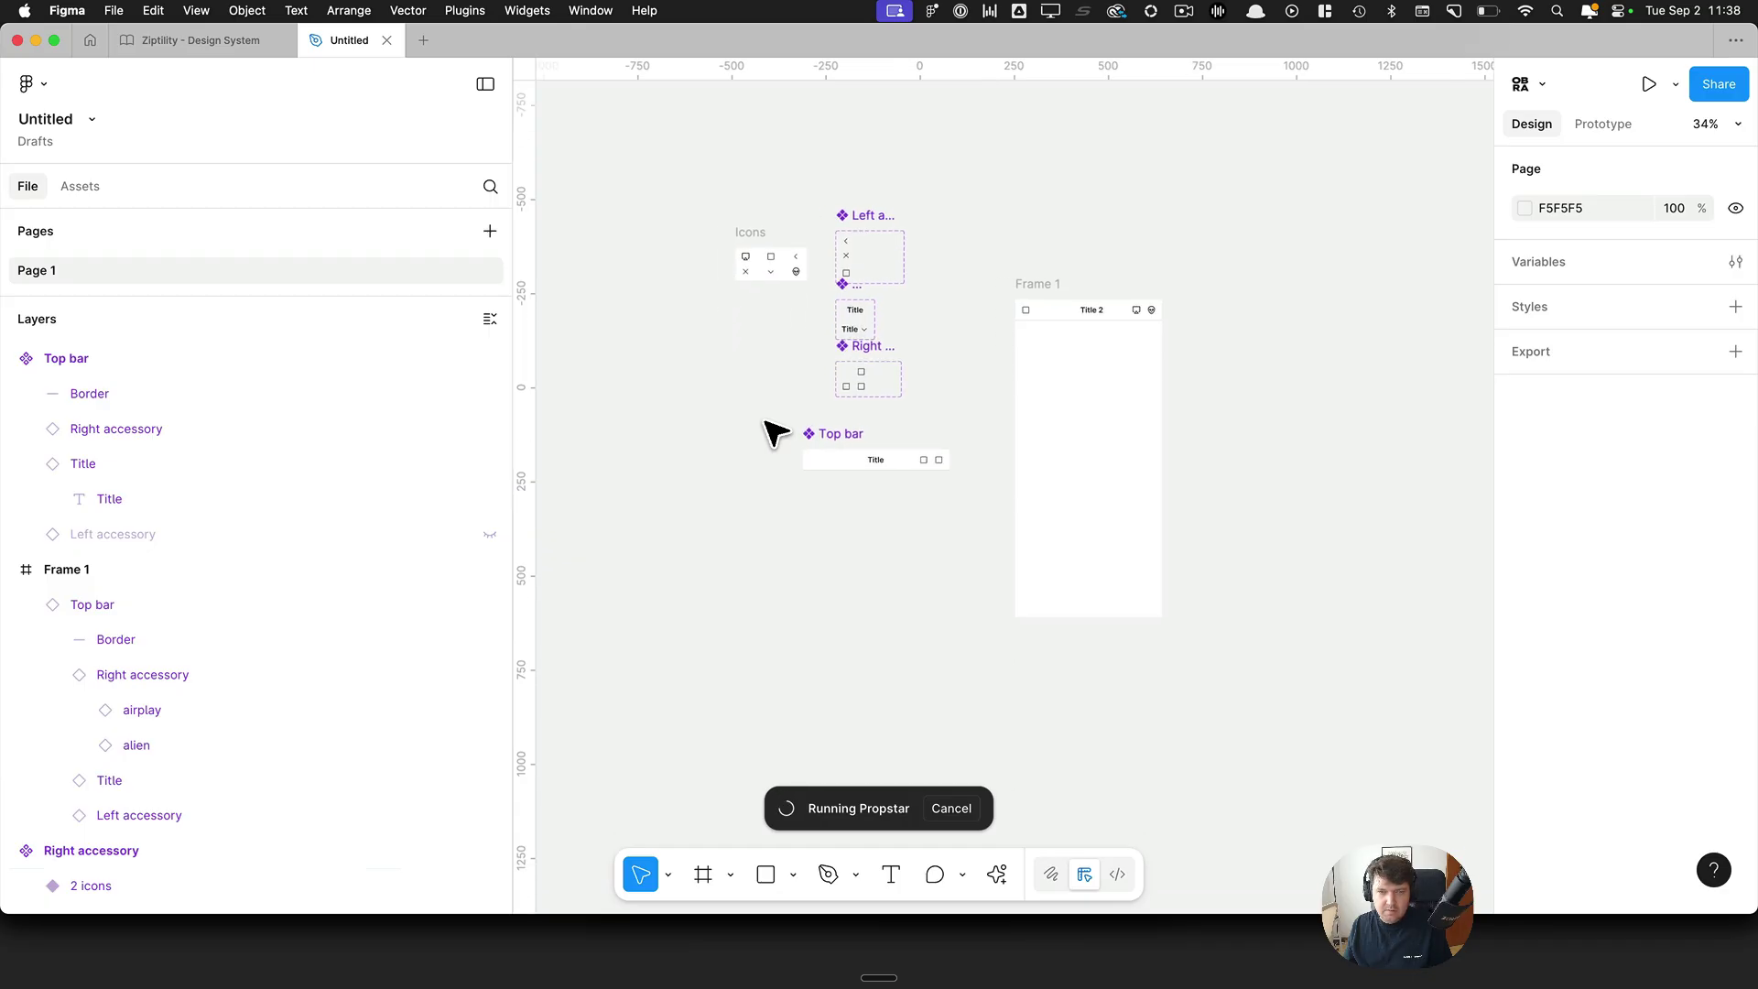
left_click(834, 440)
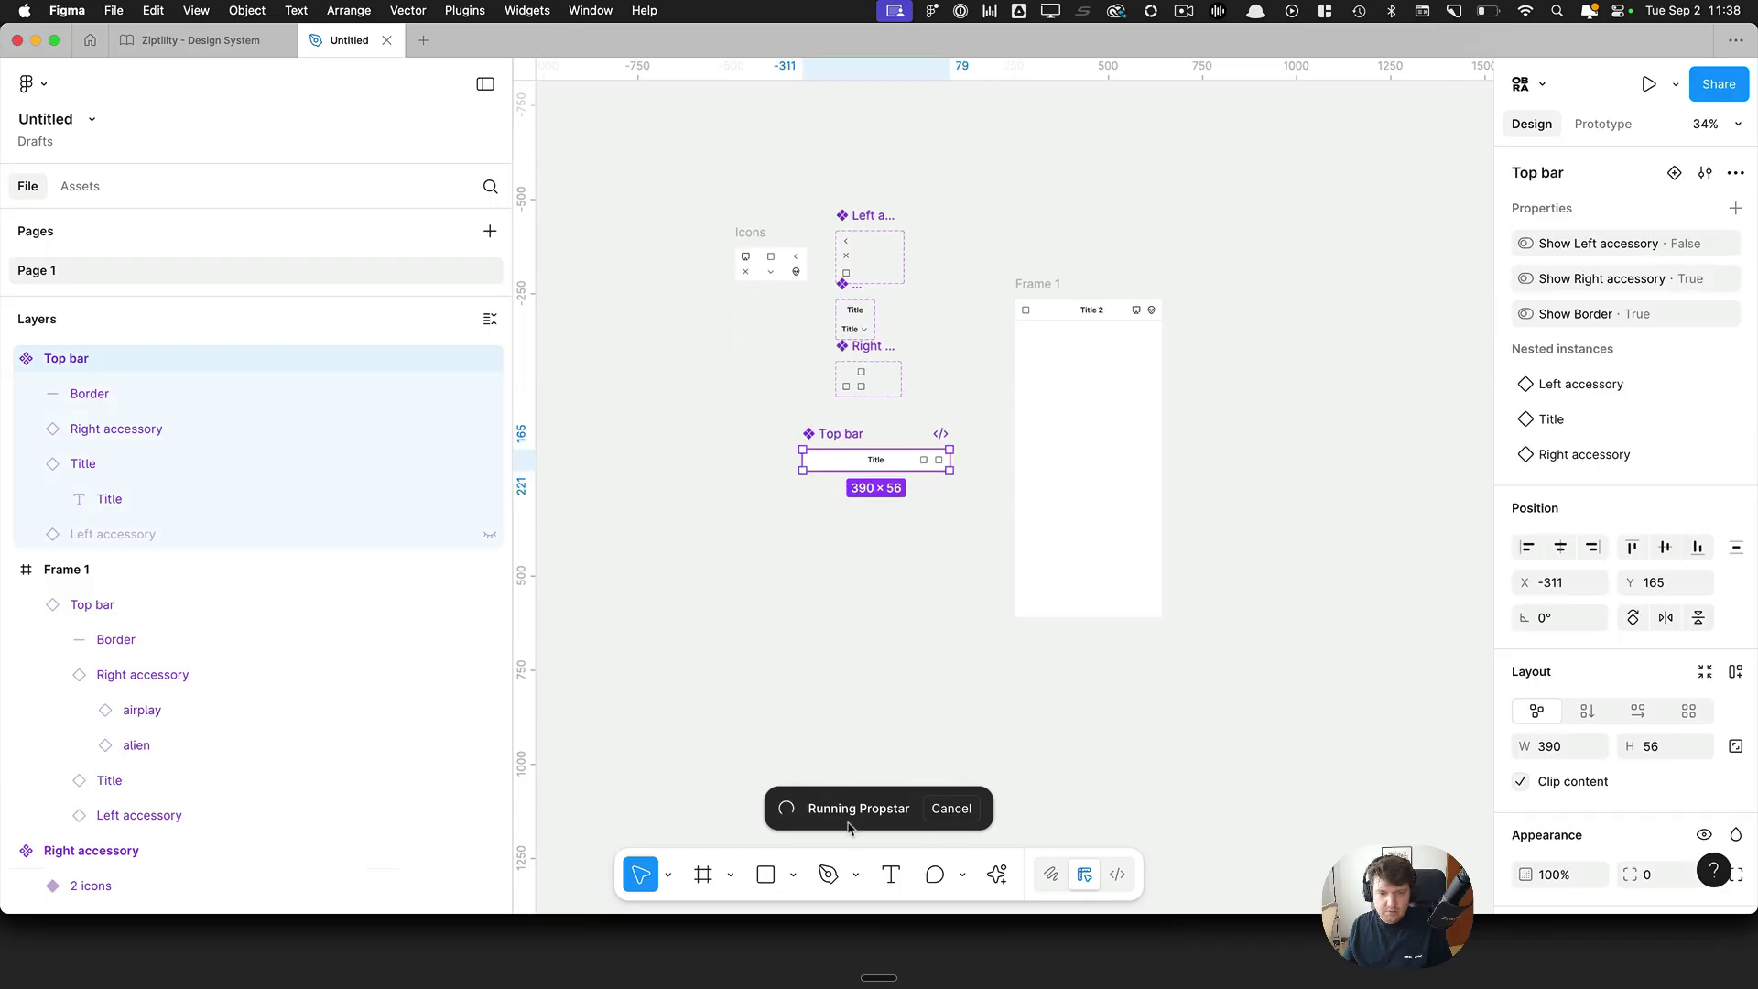
Step: Check the developer console for errors, and close and reopen the Untitled file to end the pending Propstar run
key("super+alt+i")
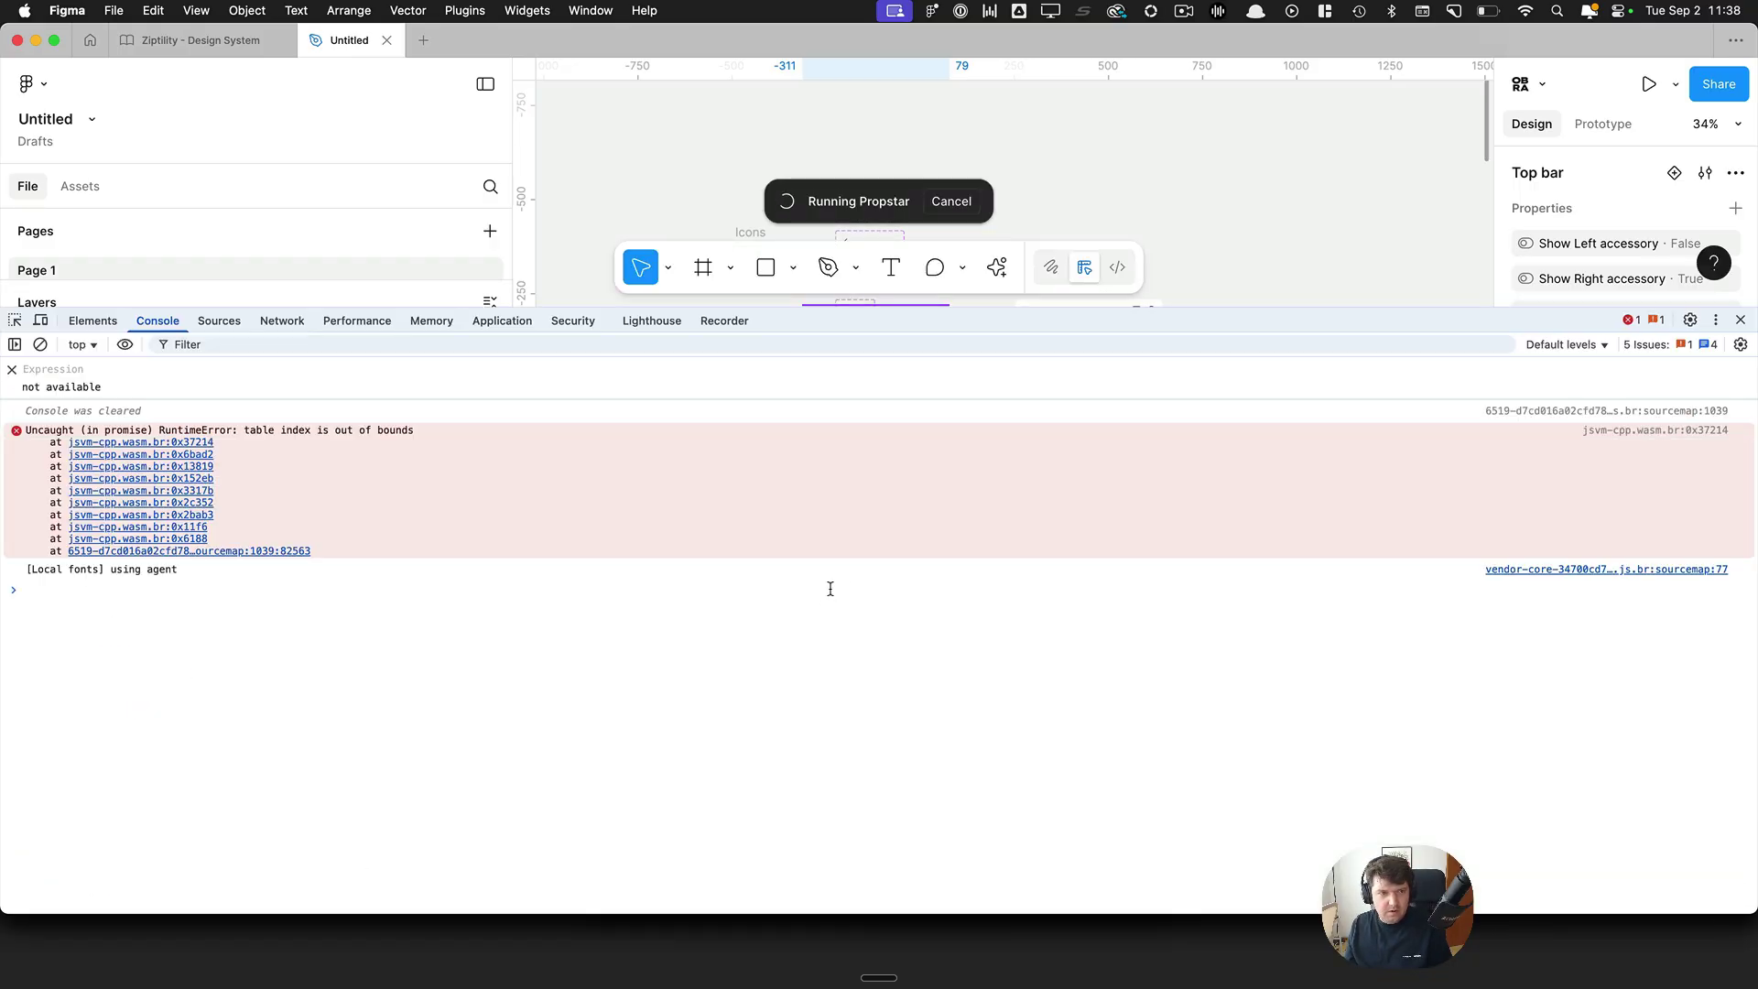
key("super+w")
key("super+shift+t")
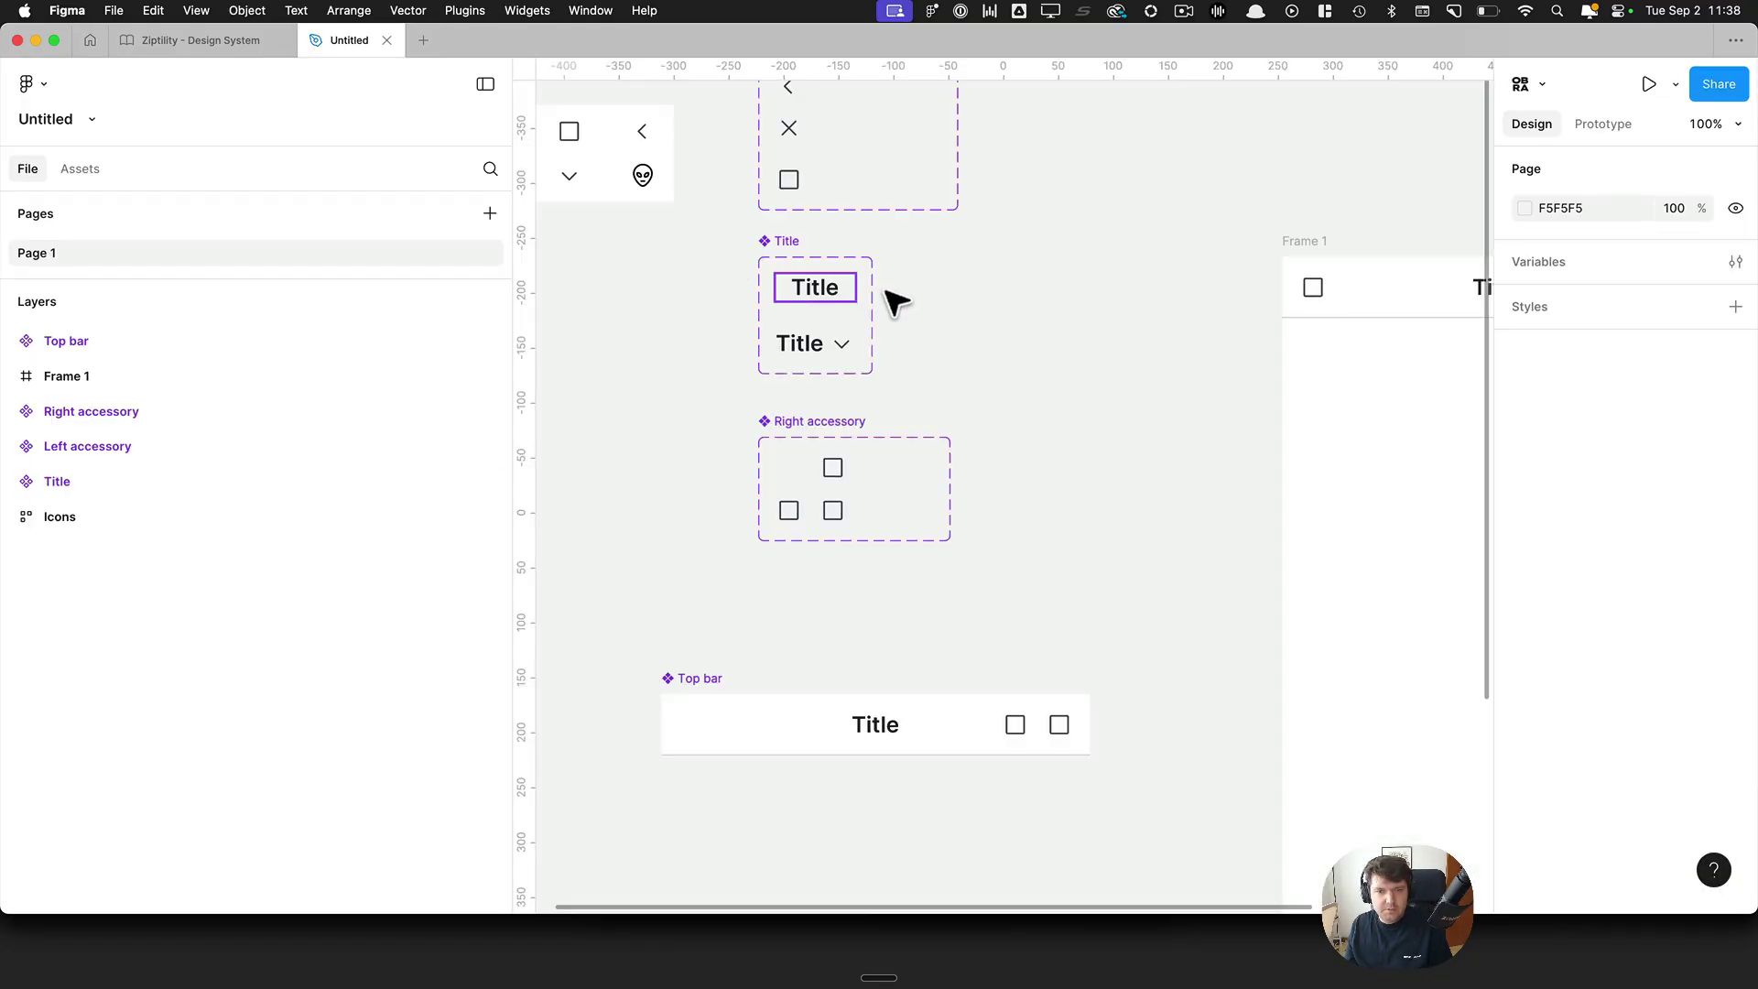
Step: Run Propstar's Create property table again on the main Top bar component
left_click(671, 702)
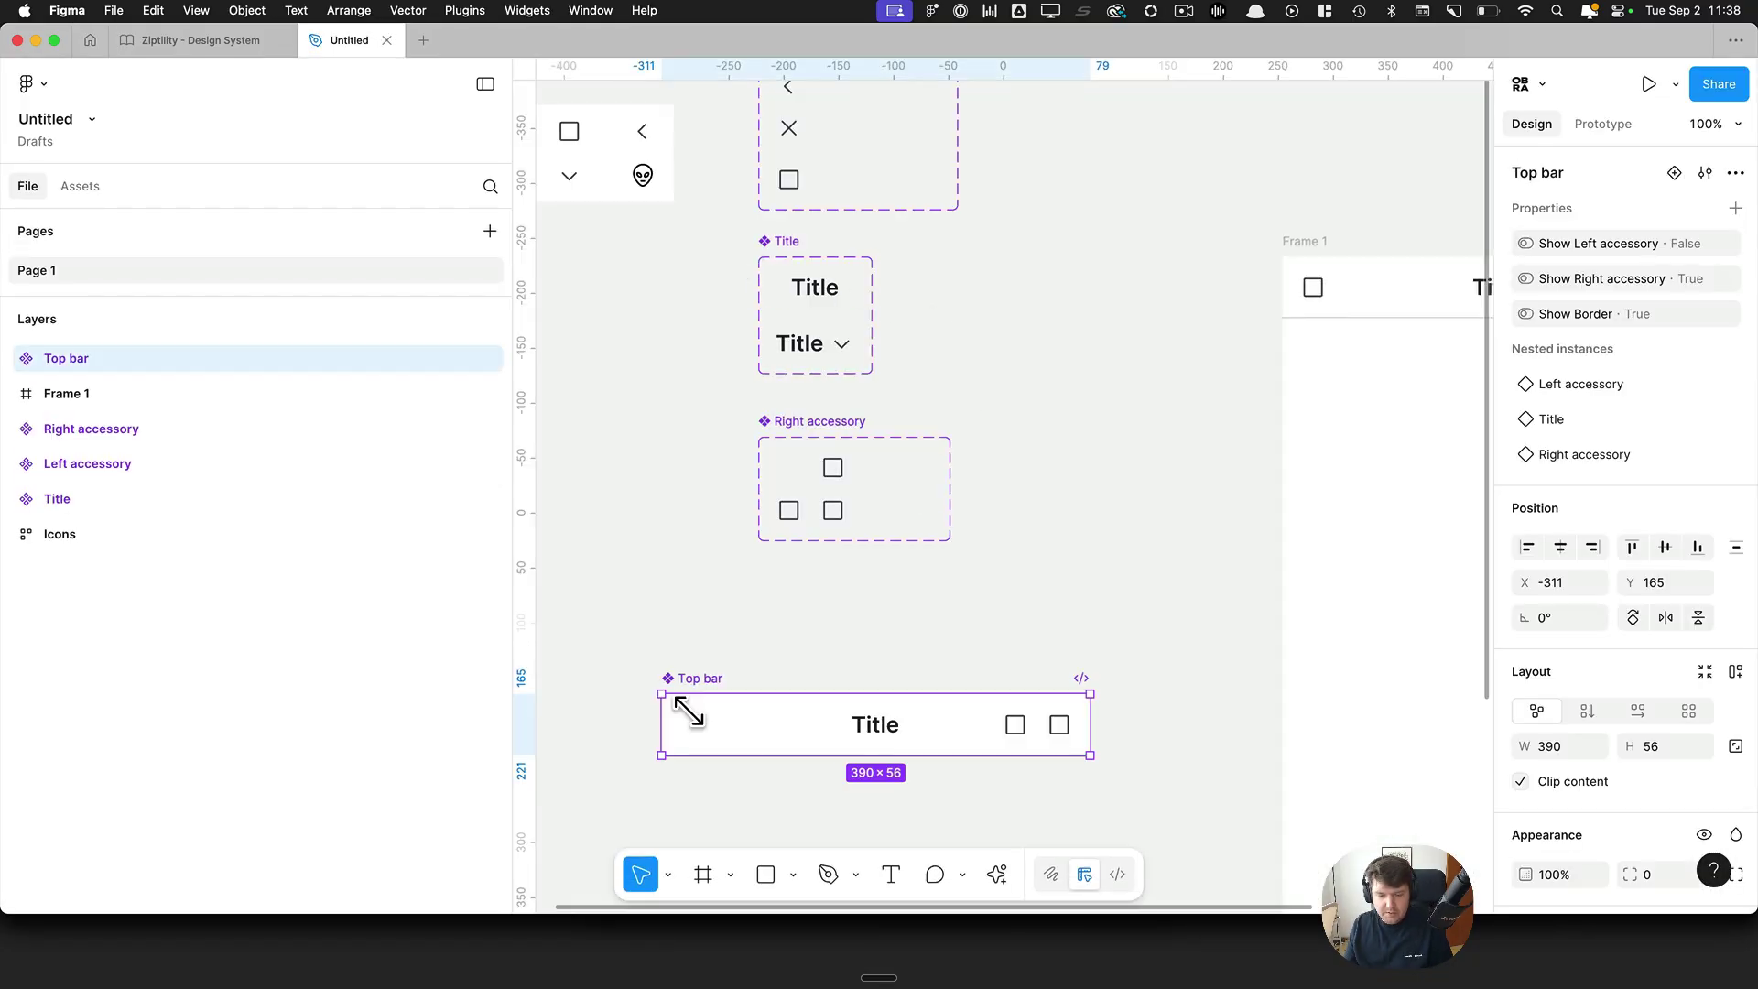
key("super+k")
key("Escape")
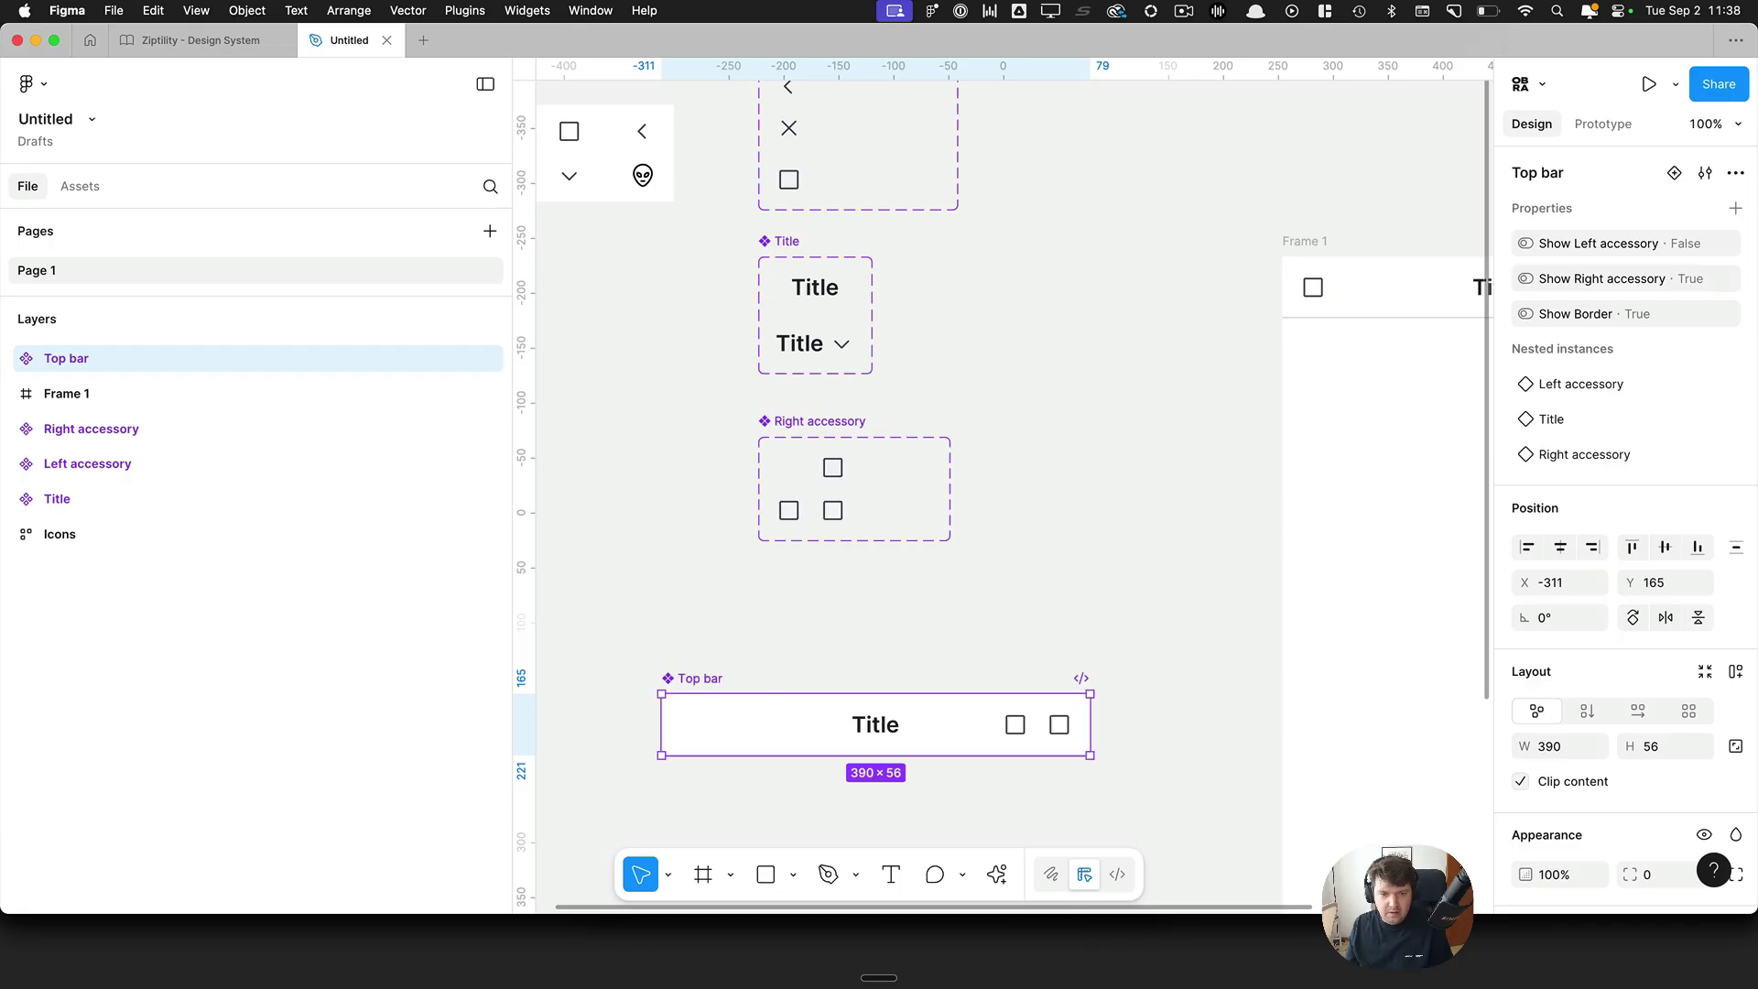
Step: Hide the interface and examine the Top bar property table's variant combinations together with the source components and Frame 1
scroll(1023, 459, "down", 5)
left_click(1068, 459)
left_click_drag(1068, 459, 848, 263)
key("super+backslash")
scroll(848, 263, "down", 3)
scroll(940, 359, "right", 3)
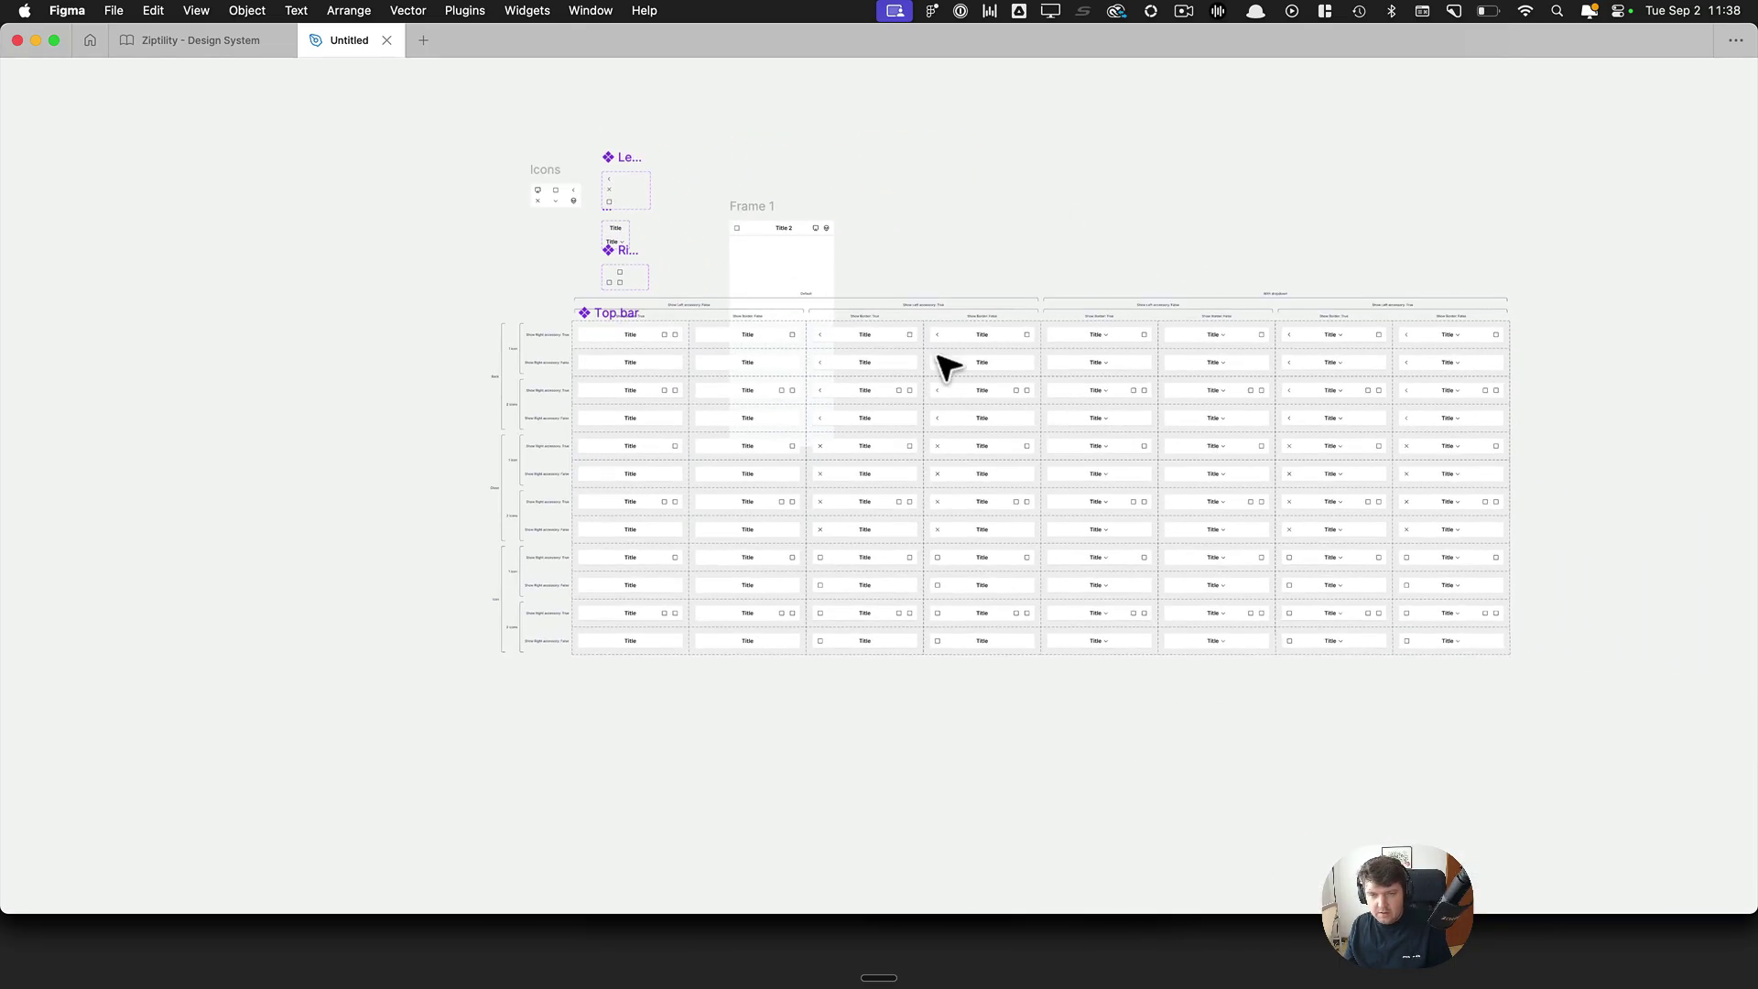
scroll(1060, 426, "up", 3)
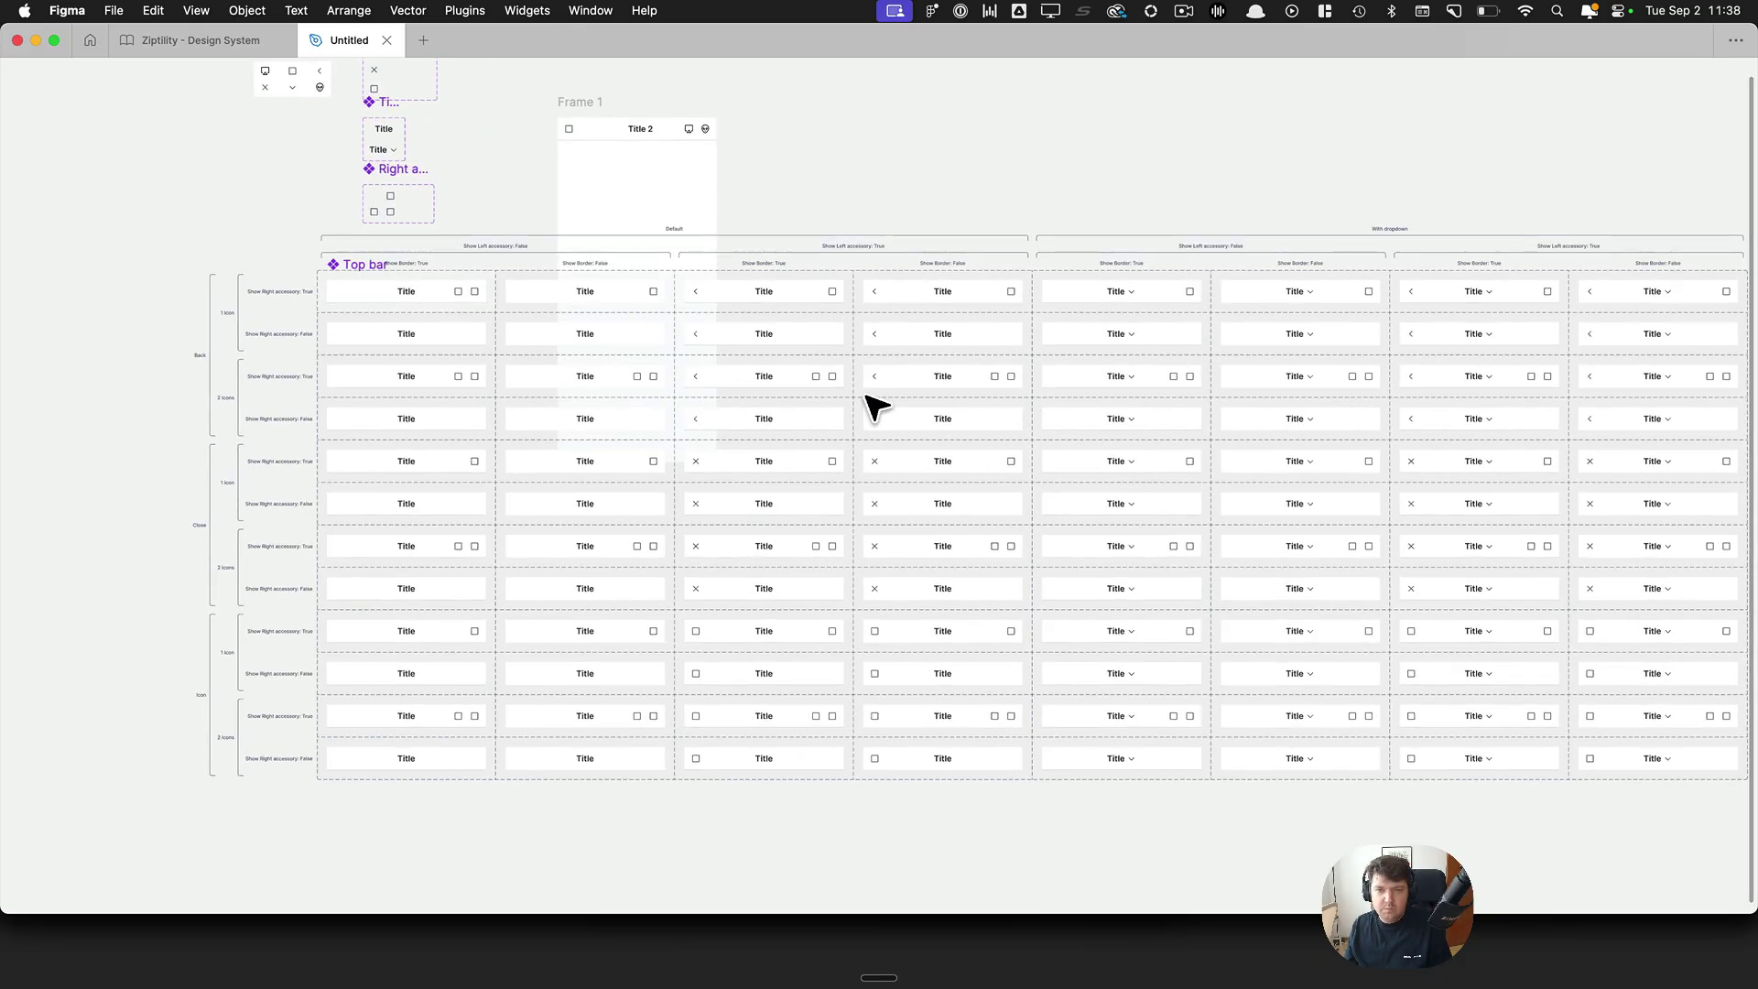
scroll(377, 220, "up", 2)
scroll(345, 220, "up", 8)
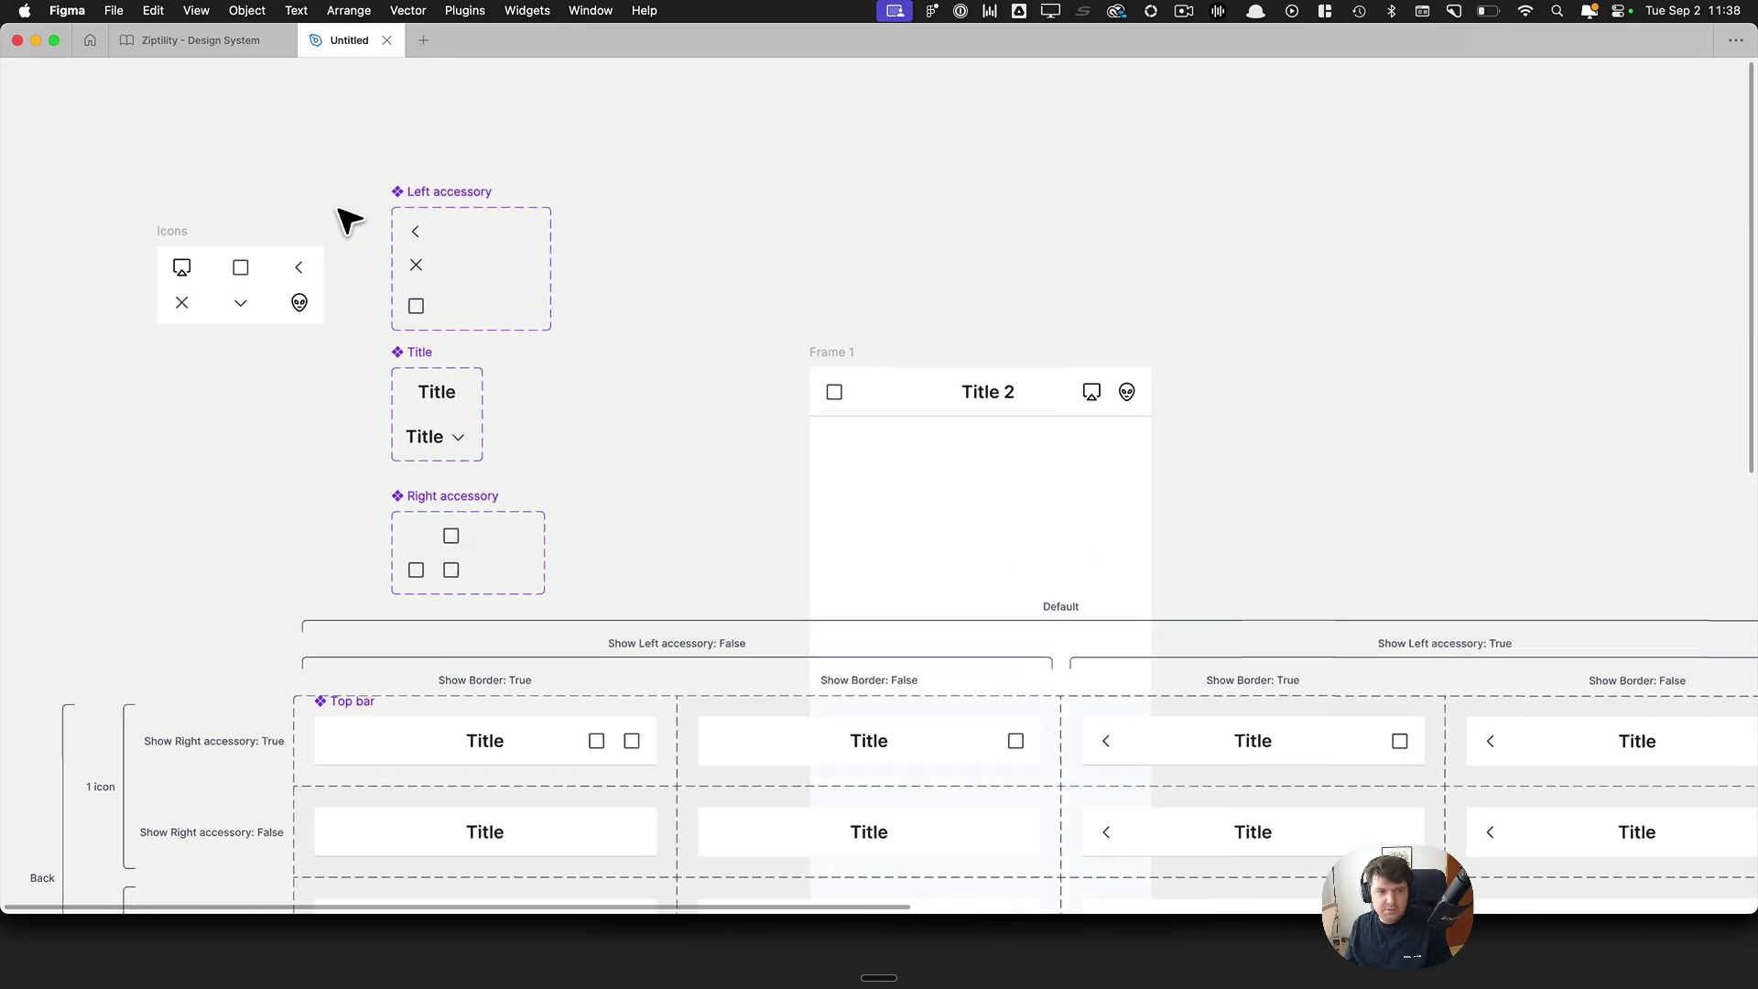
scroll(345, 220, "up", 1)
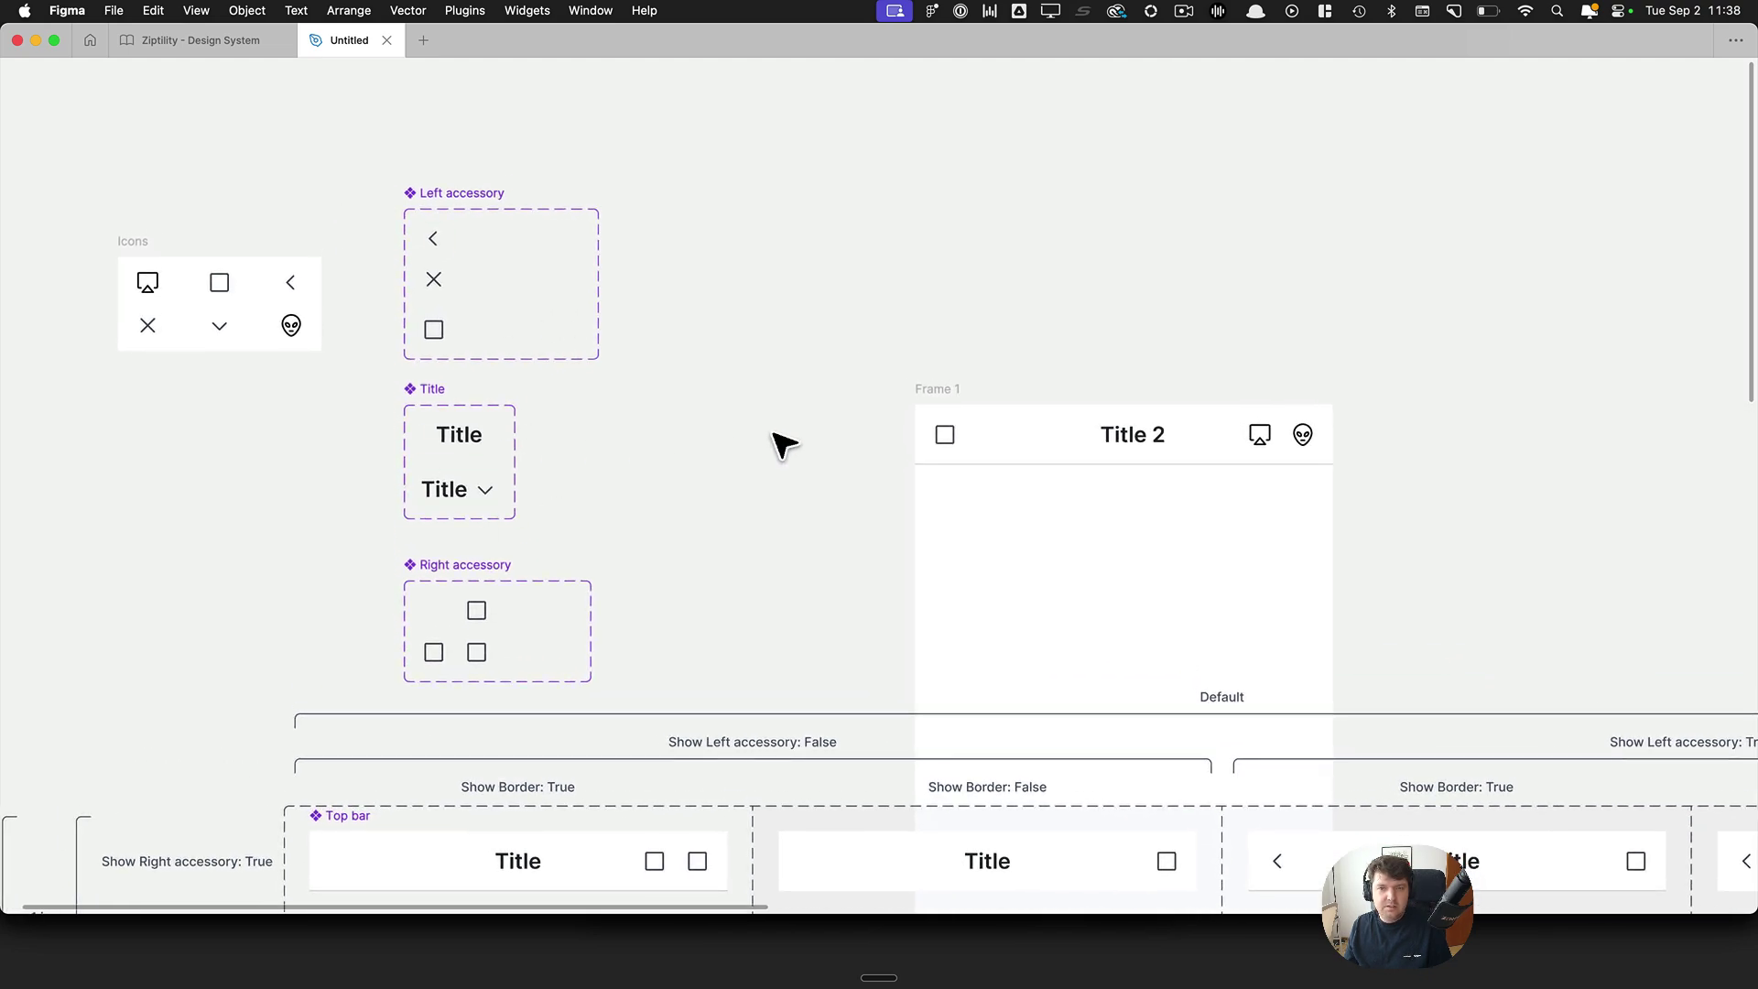